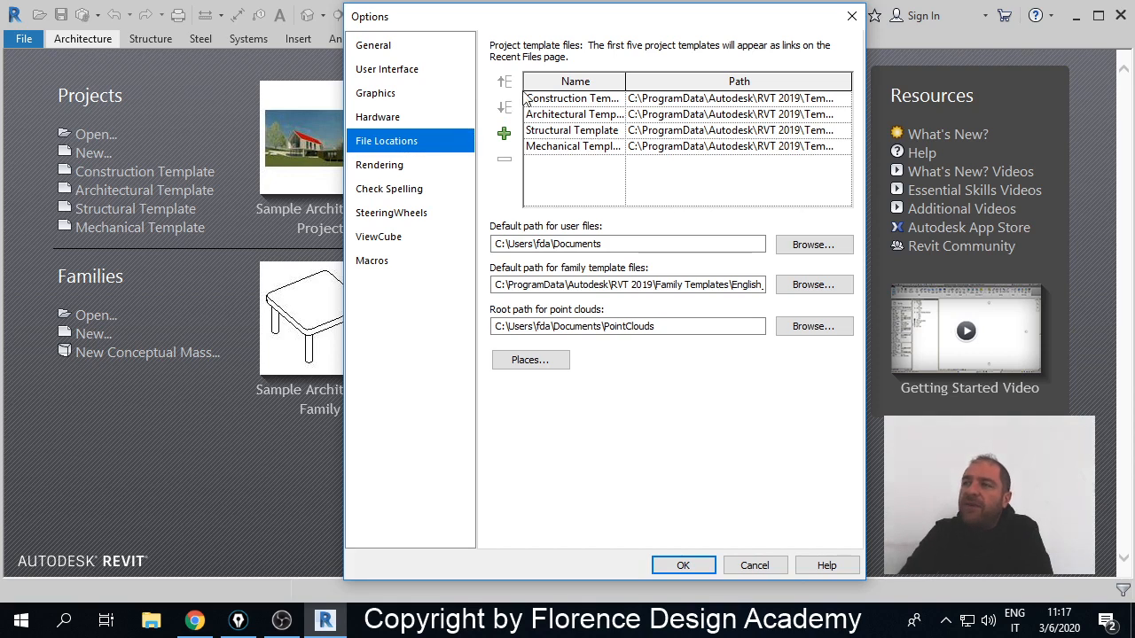
- Widen the Name column of the project template files list and review each template's name and full path
left_click_drag(625, 81, 669, 81)
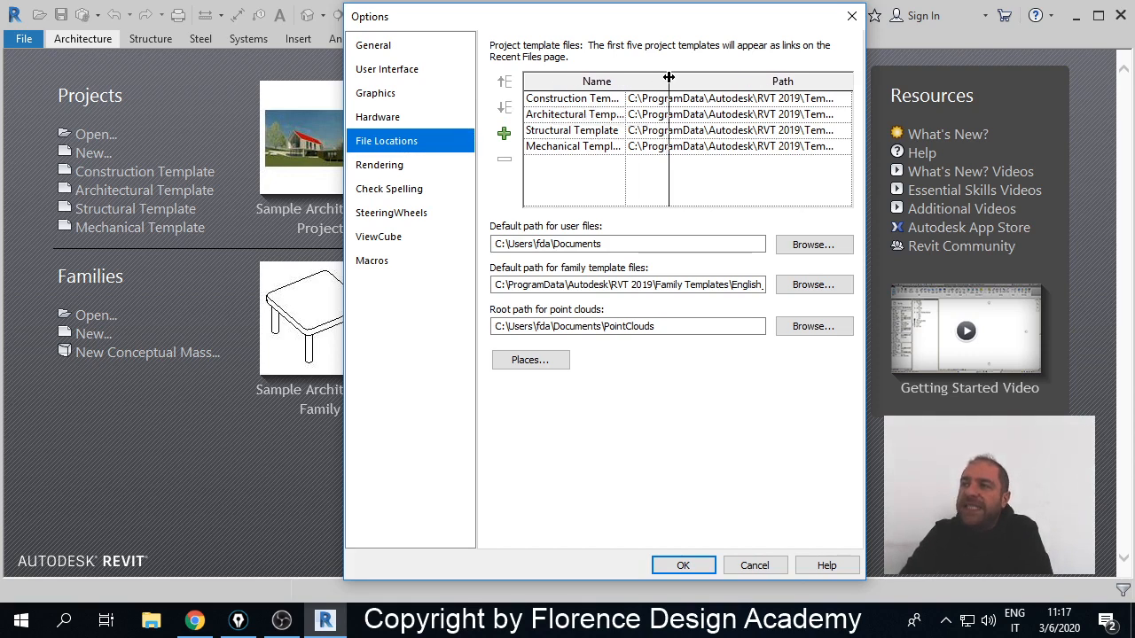
left_click(563, 100)
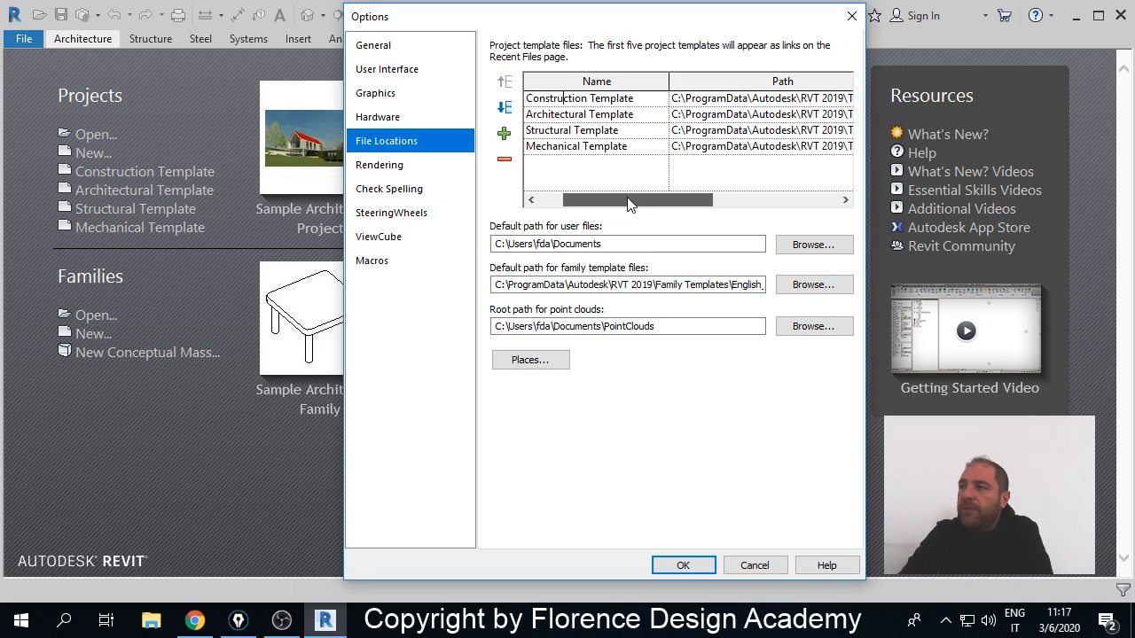
left_click(845, 200)
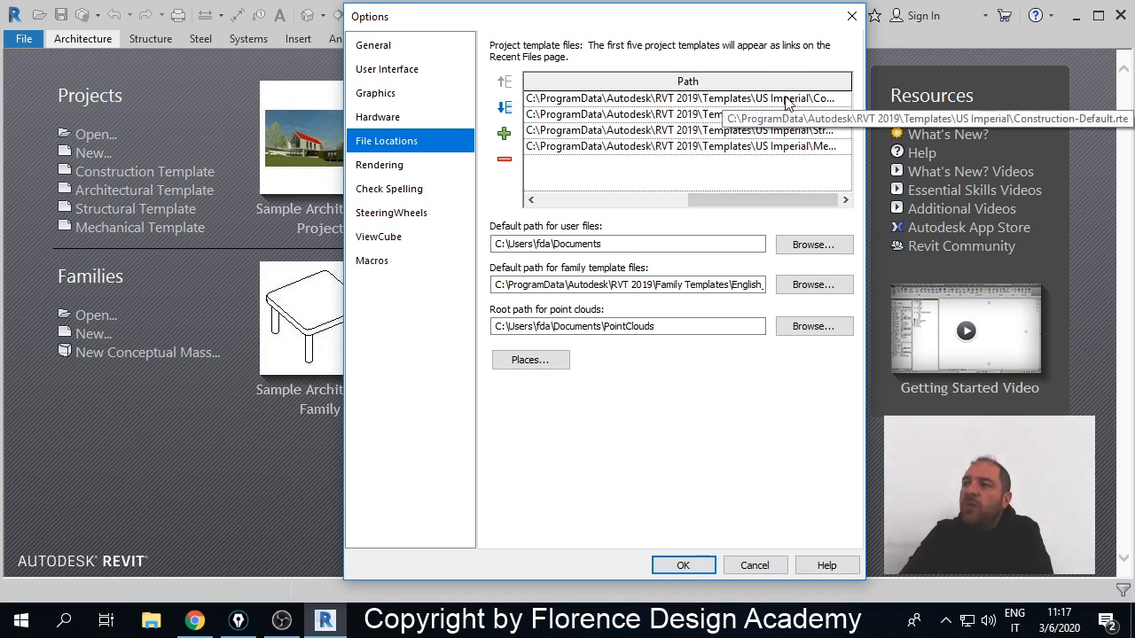
left_click(731, 115)
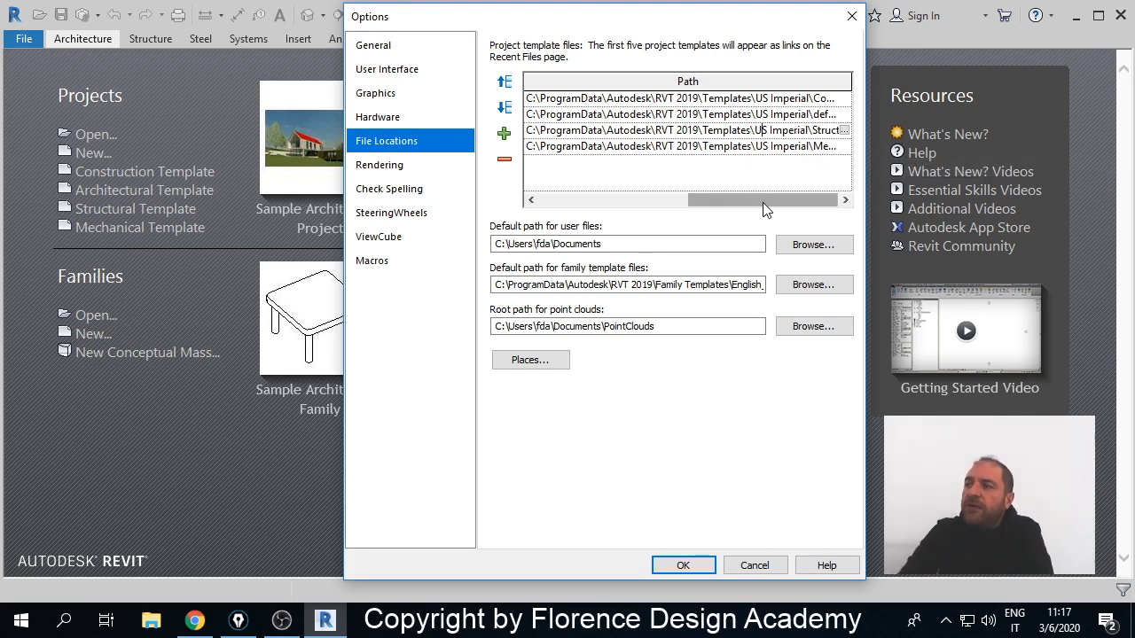
left_click_drag(764, 203, 578, 215)
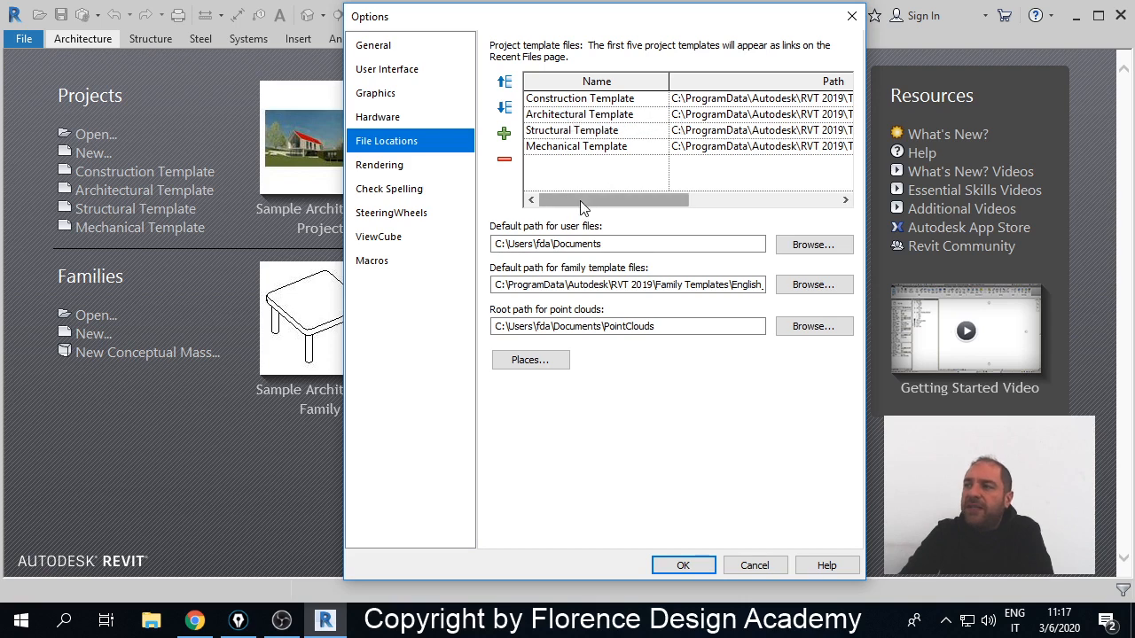
left_click_drag(582, 202, 739, 210)
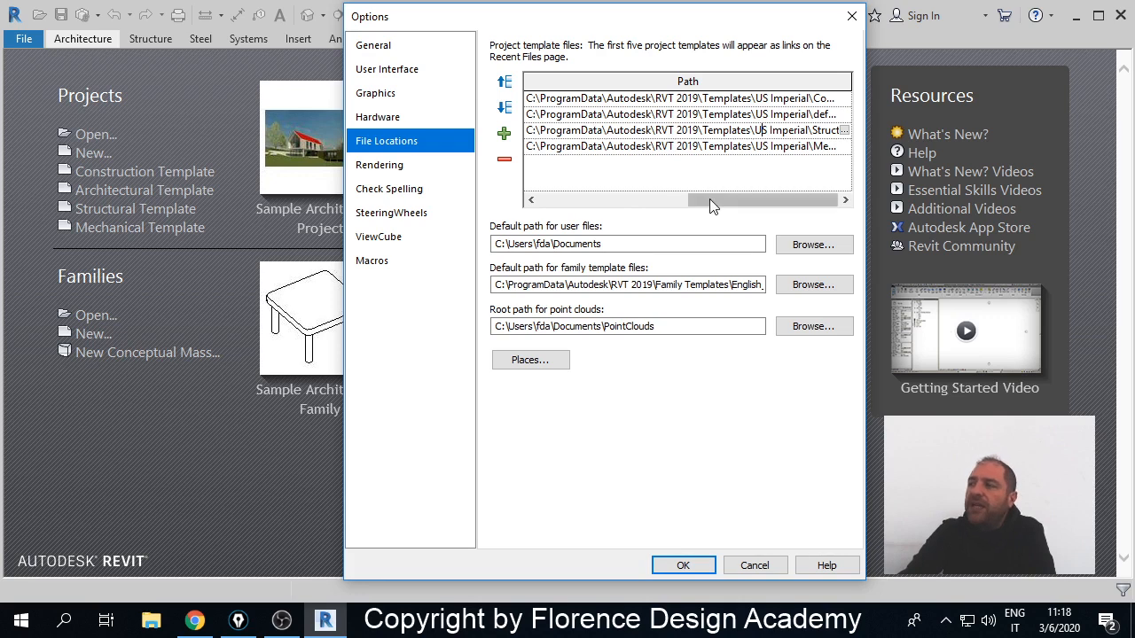
left_click_drag(709, 200, 567, 209)
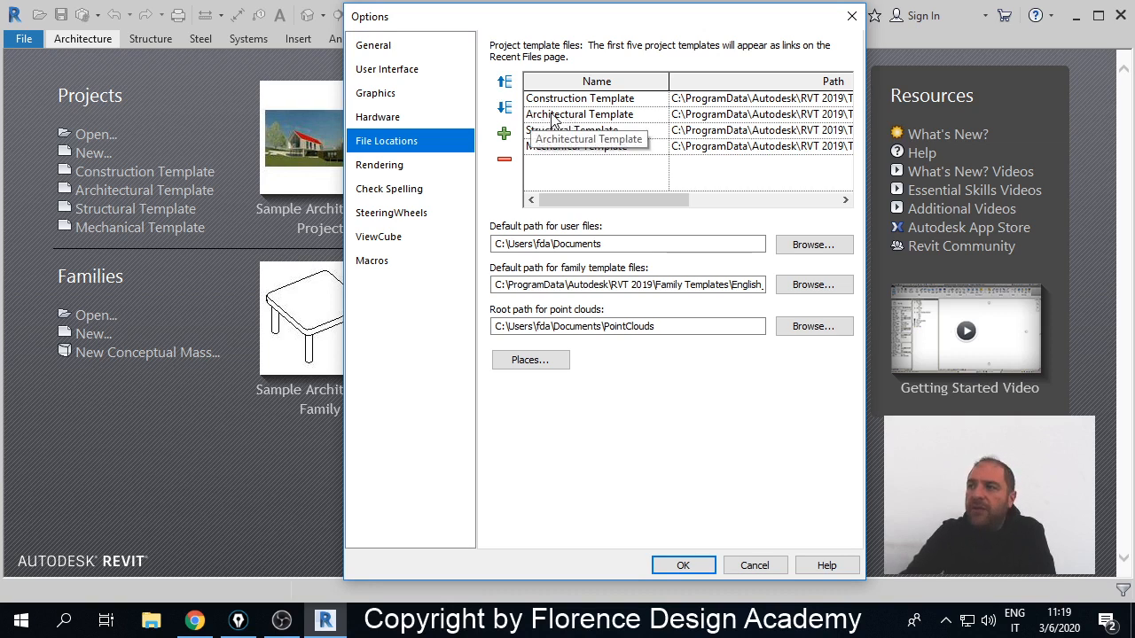
- Browse for a replacement file for the Architectural Template and go up to the parent Templates folder
left_click(740, 115)
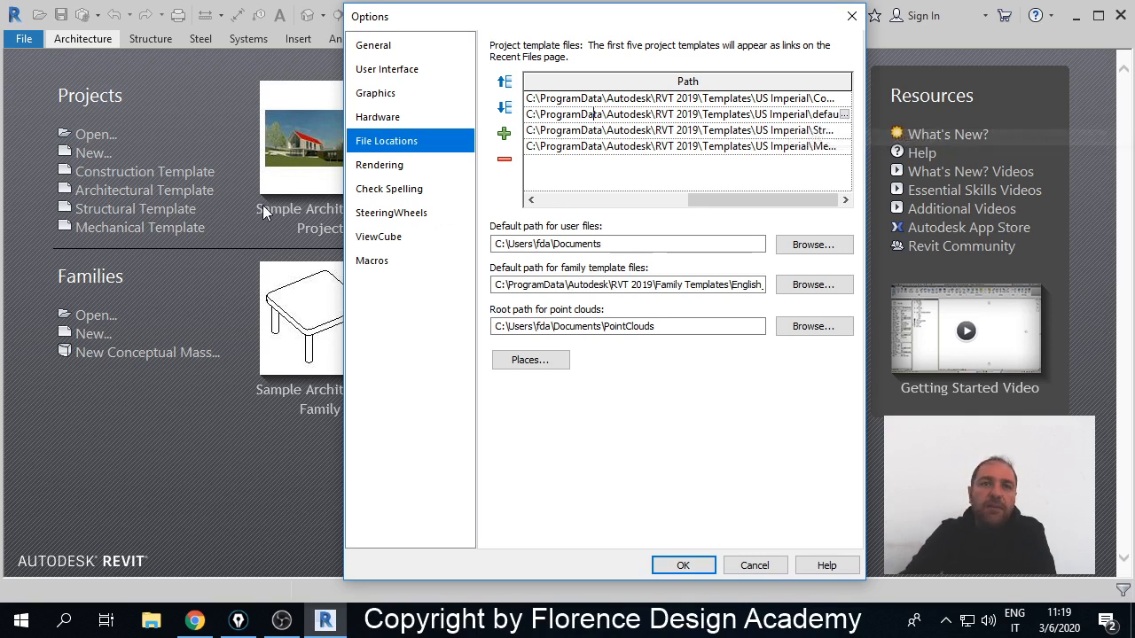
key("ctrl+shift+3")
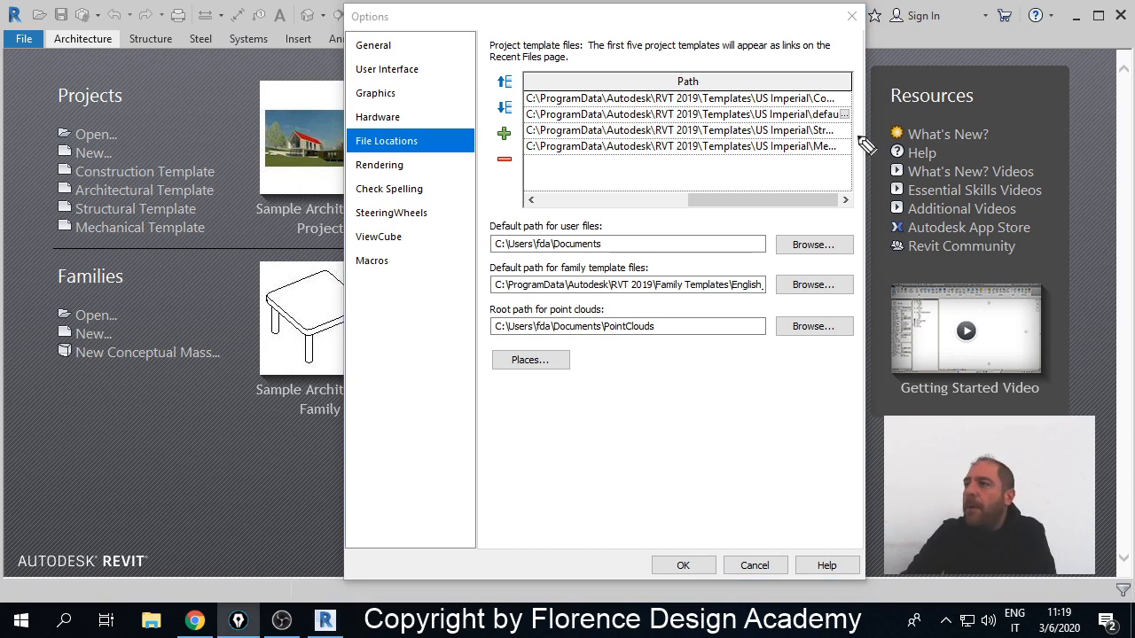
mouse_move(824, 100)
left_mouse_down()
mouse_move(830, 122)
mouse_move(855, 137)
mouse_move(858, 106)
mouse_move(826, 108)
left_mouse_up()
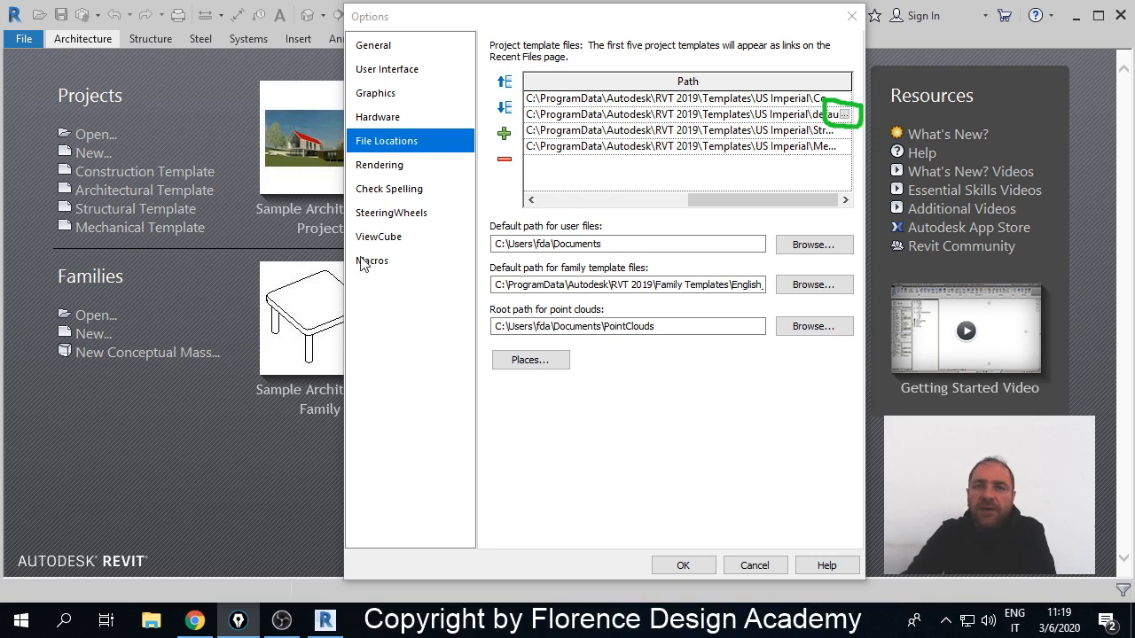
left_click(843, 116)
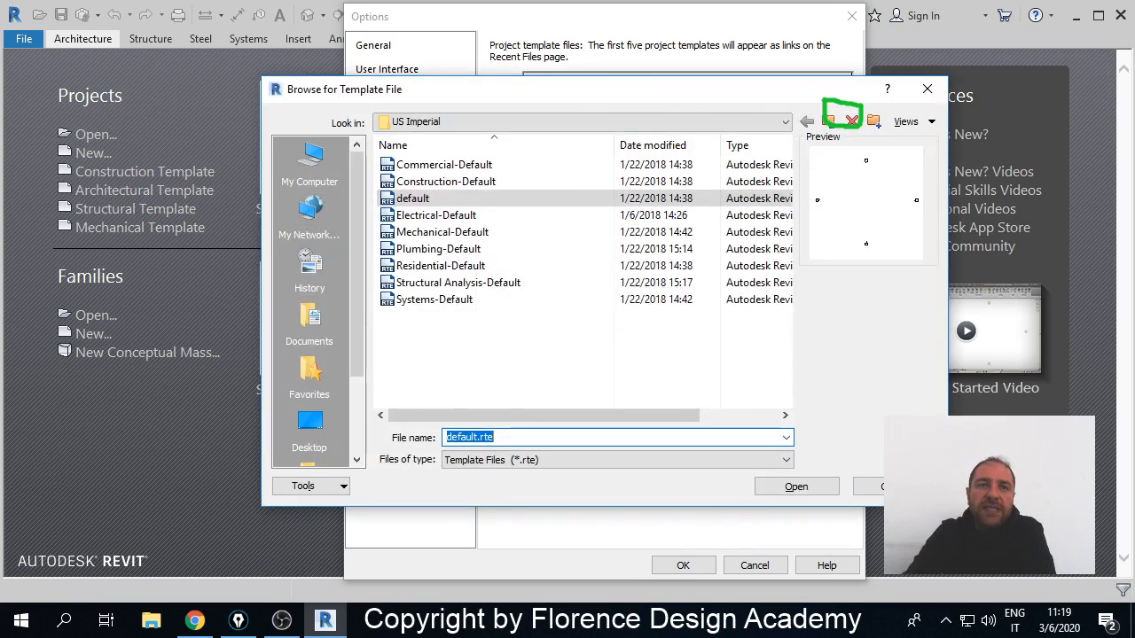
left_click(416, 200)
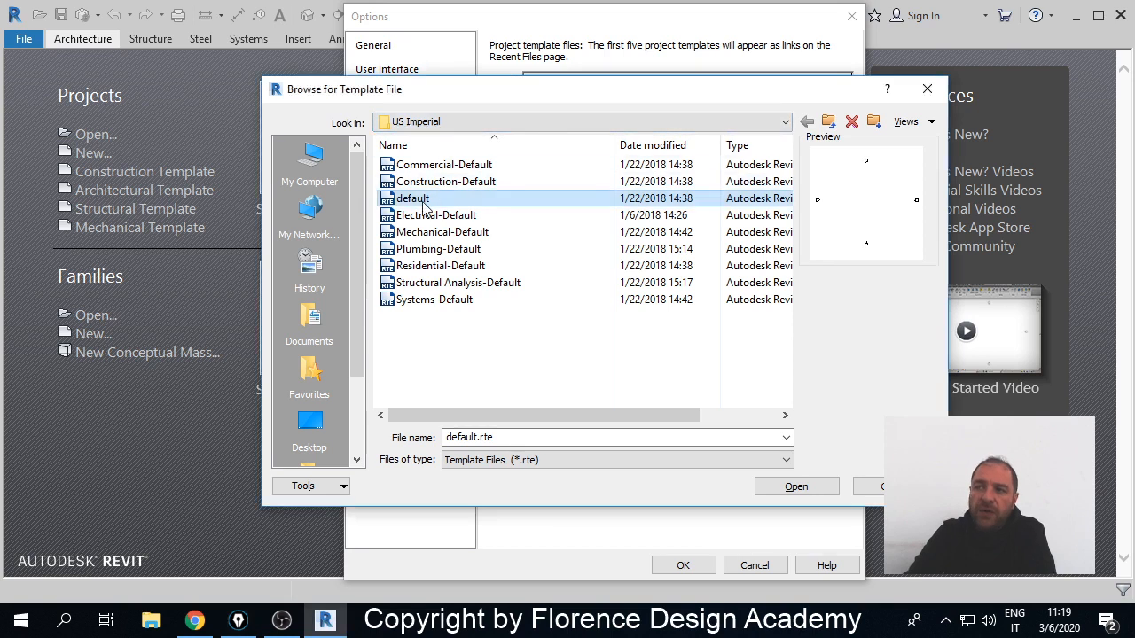
left_click(829, 123)
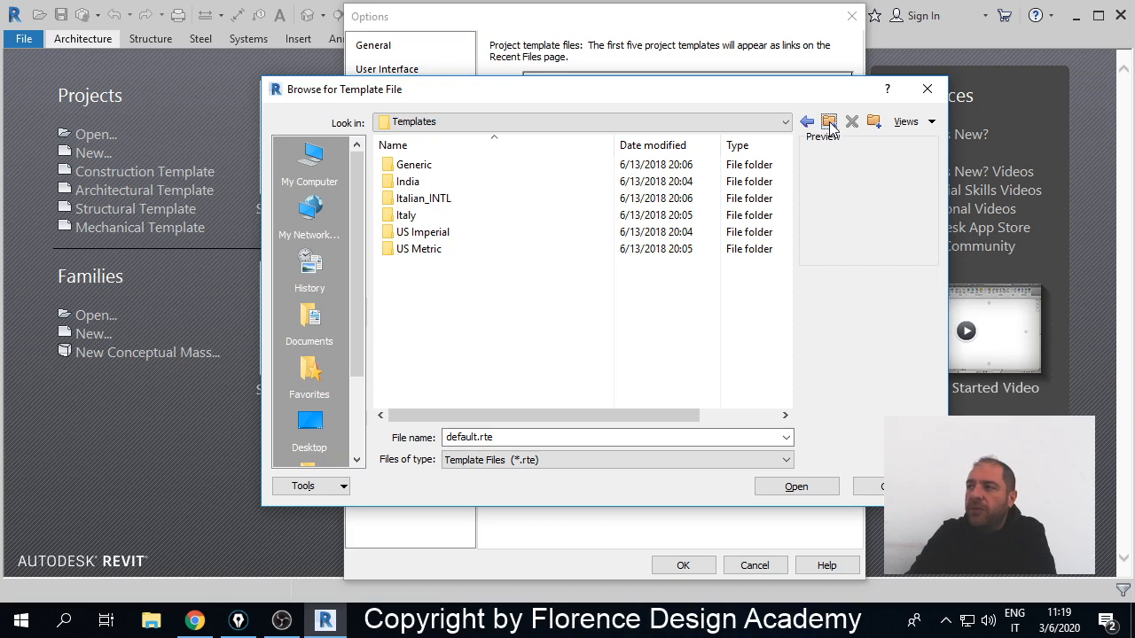
left_click(829, 122)
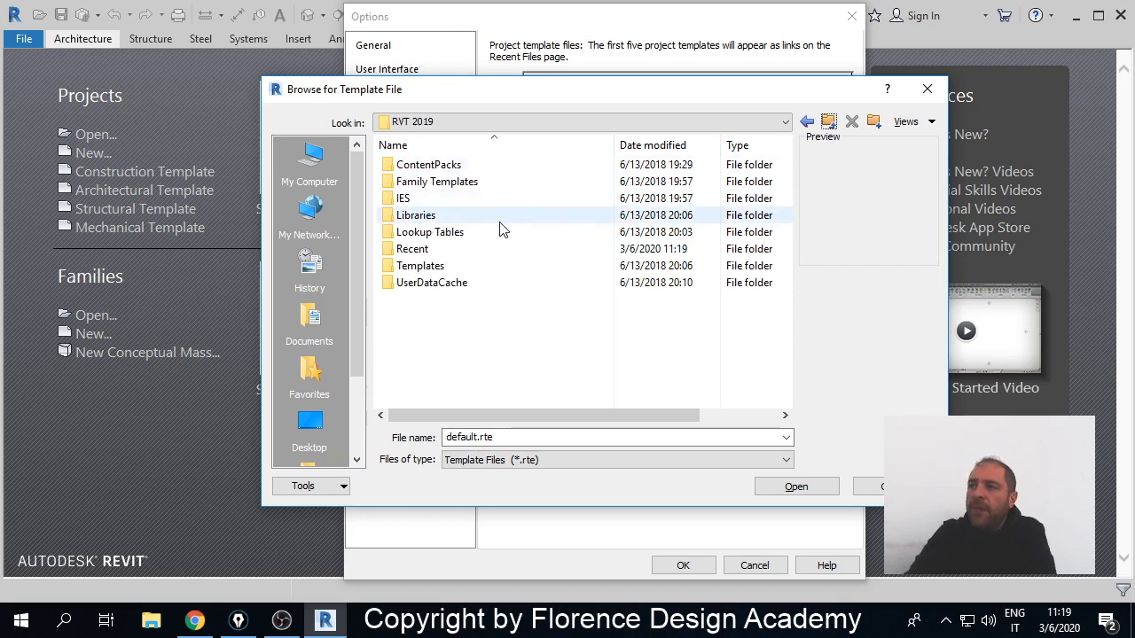
double_click(430, 216)
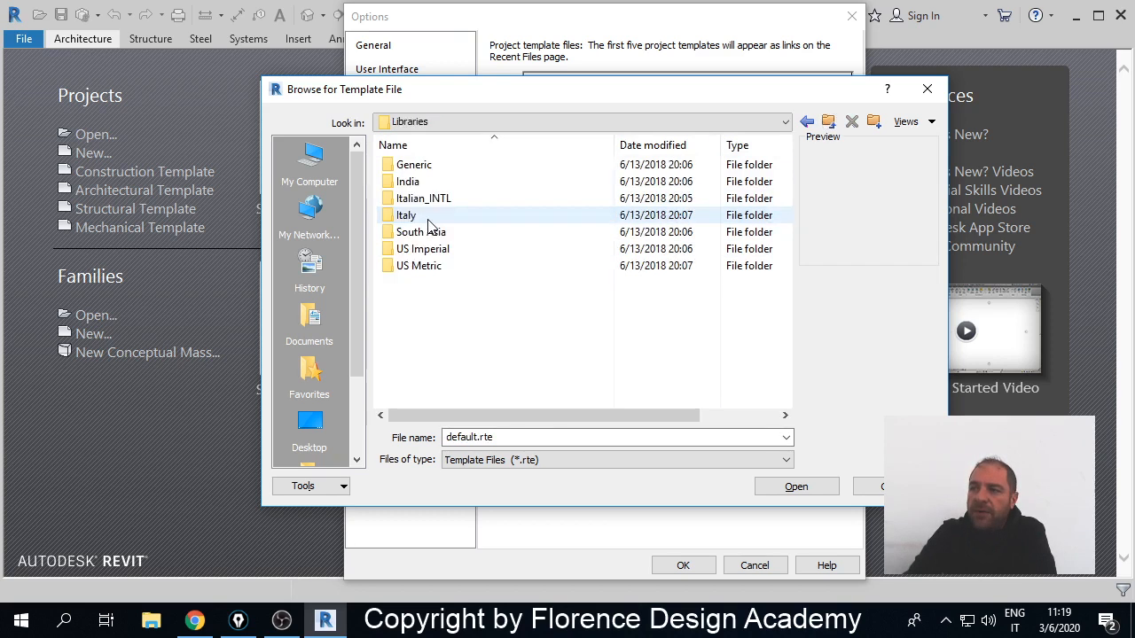
double_click(423, 266)
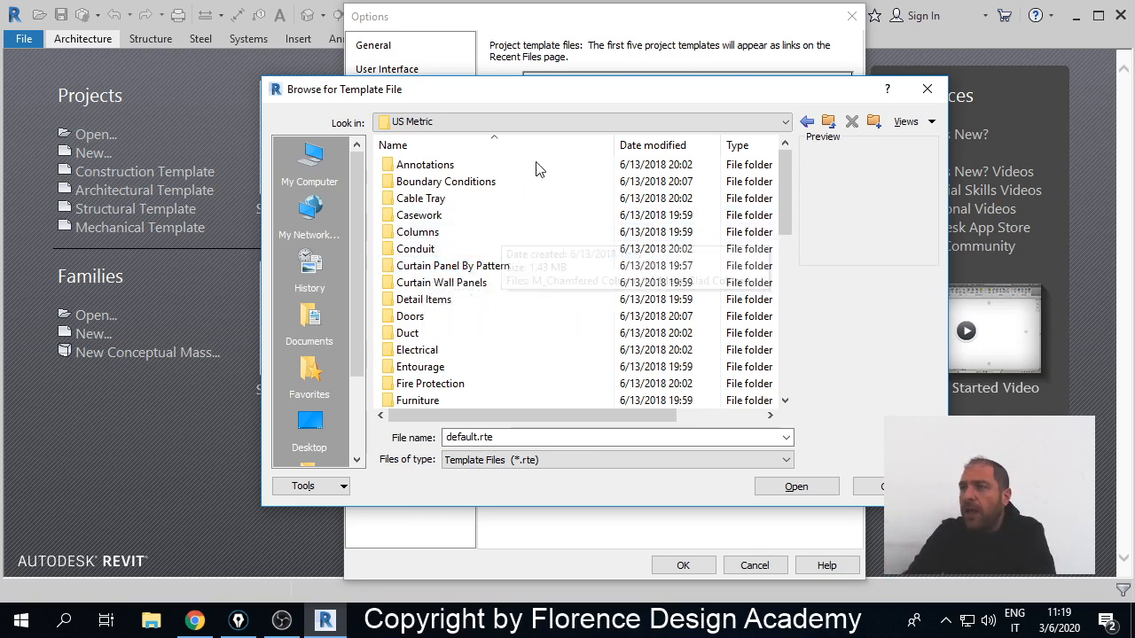
left_click(830, 124)
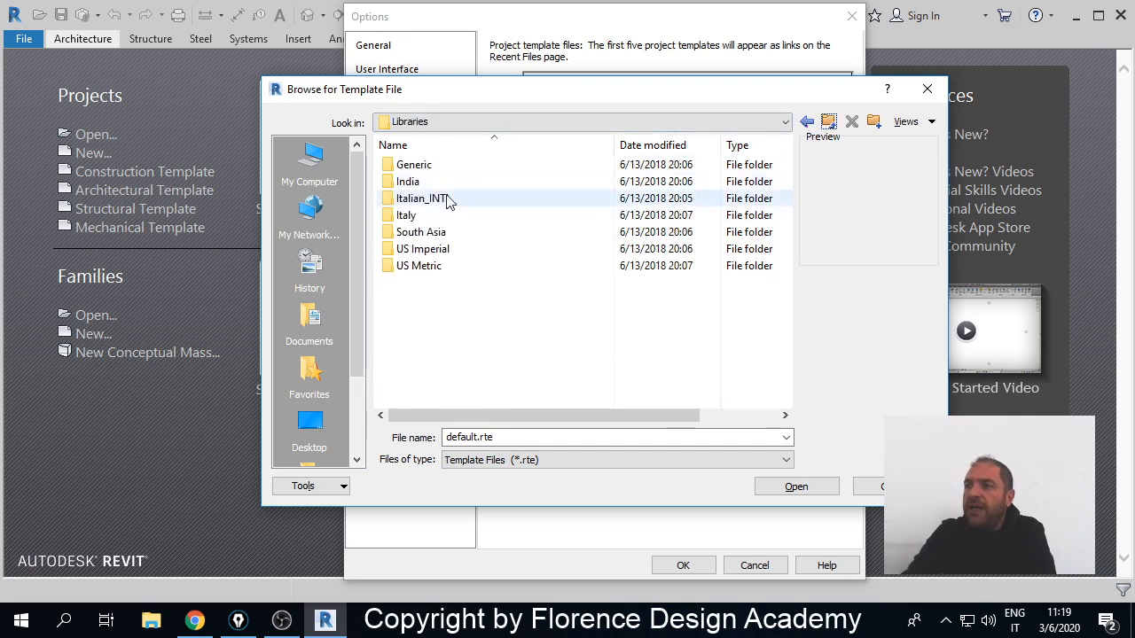
left_click(830, 124)
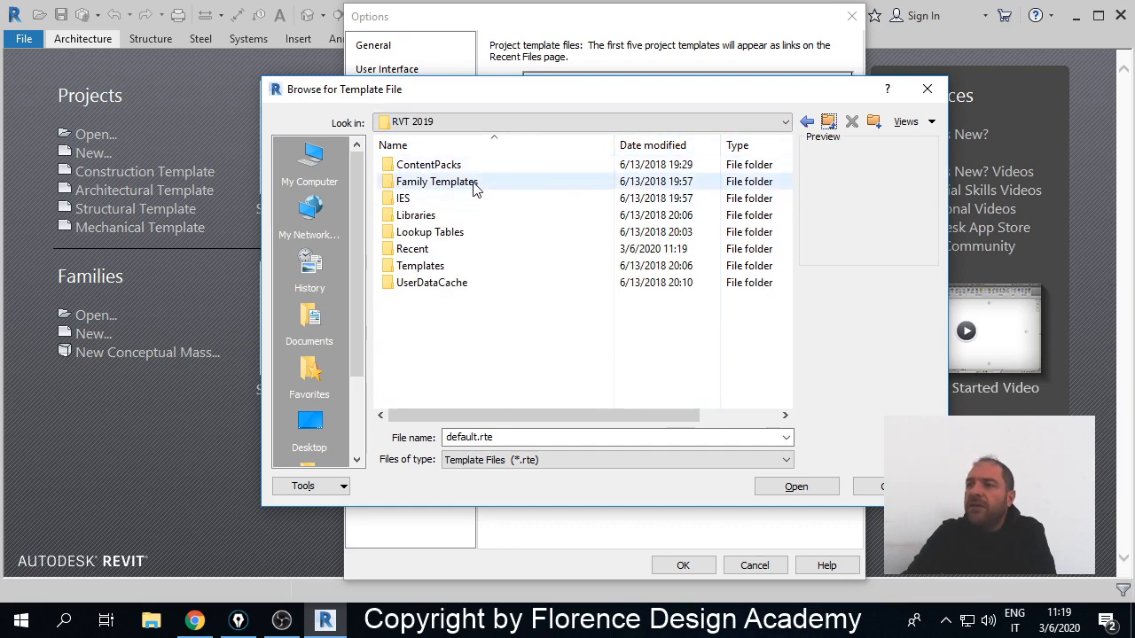
left_click(442, 270)
double_click(442, 270)
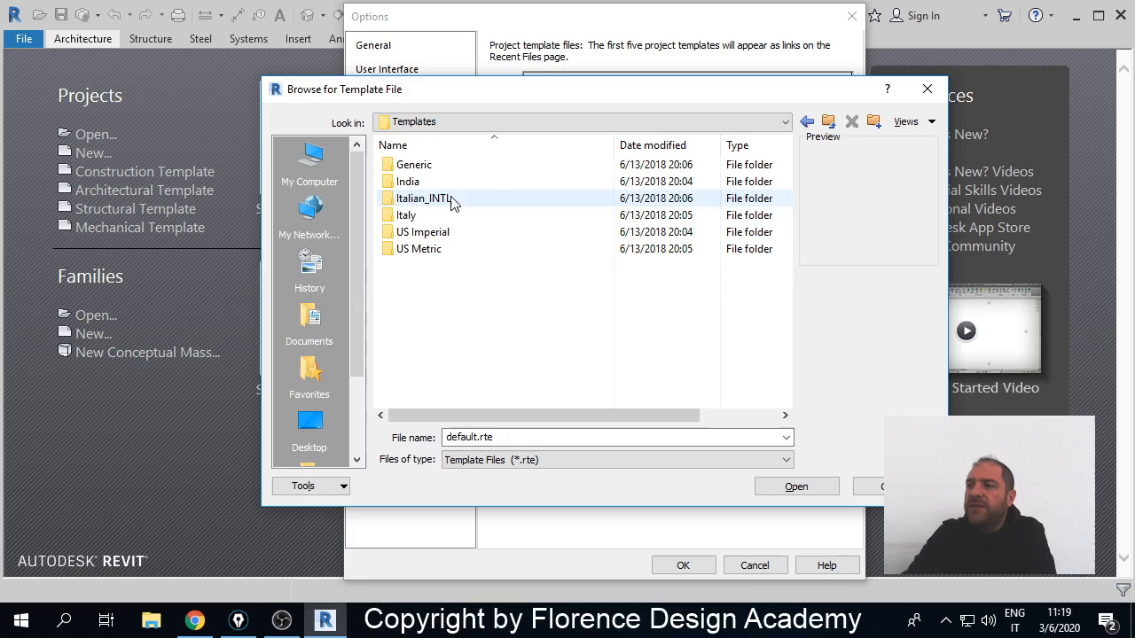
- Assign DefaultMetric.rte from the US Metric folder as the Architectural Template's file
left_click(435, 253)
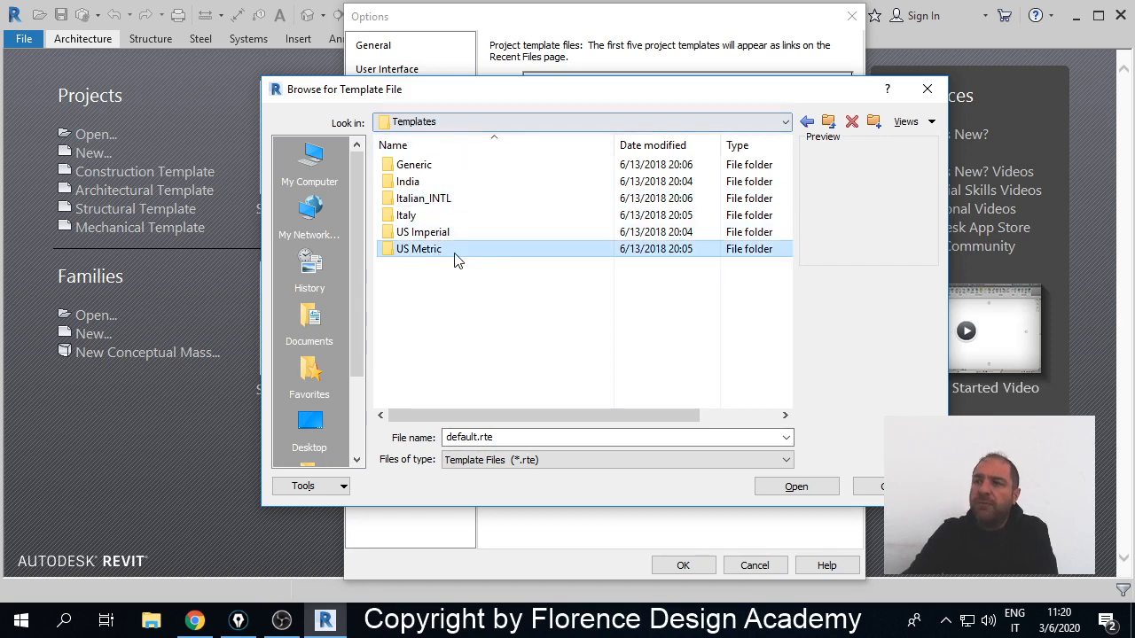
double_click(437, 256)
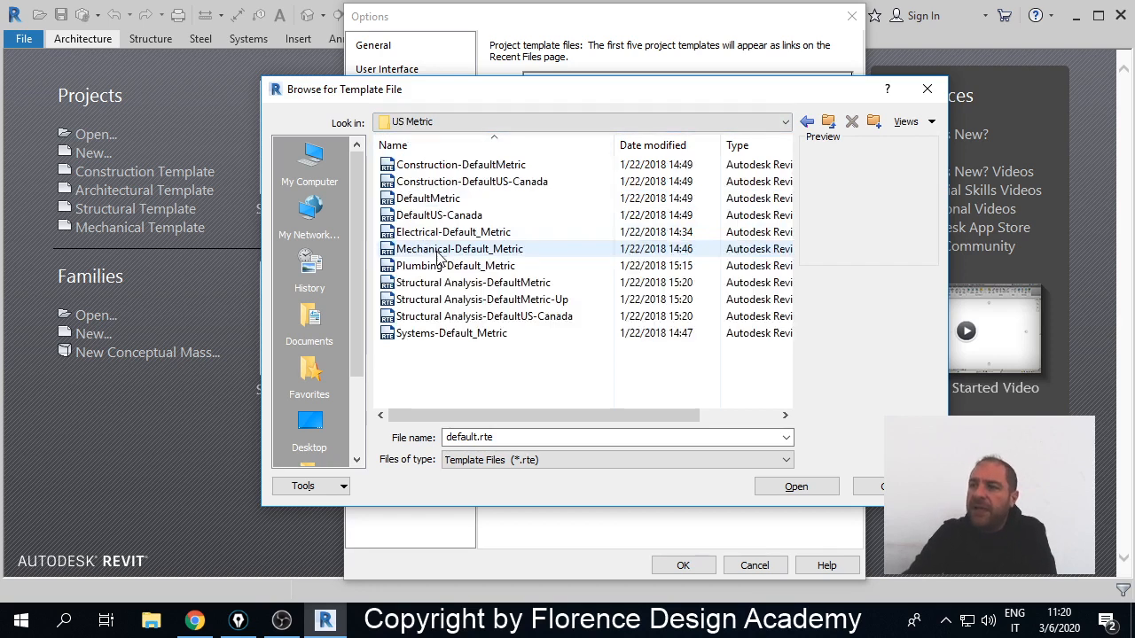
left_click(414, 200)
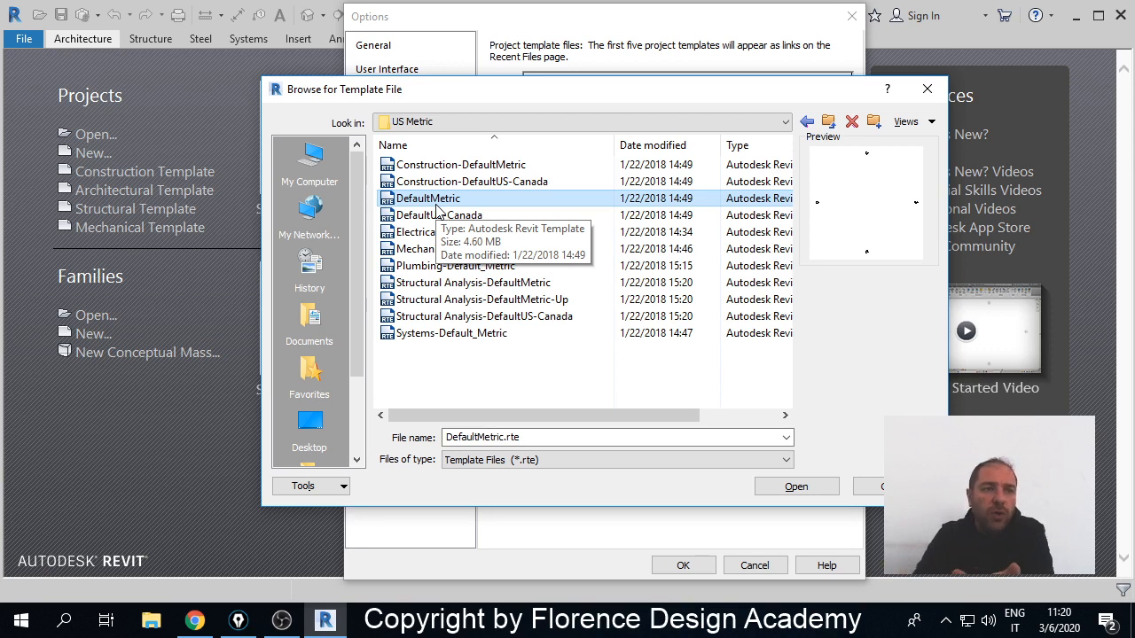
left_click(802, 489)
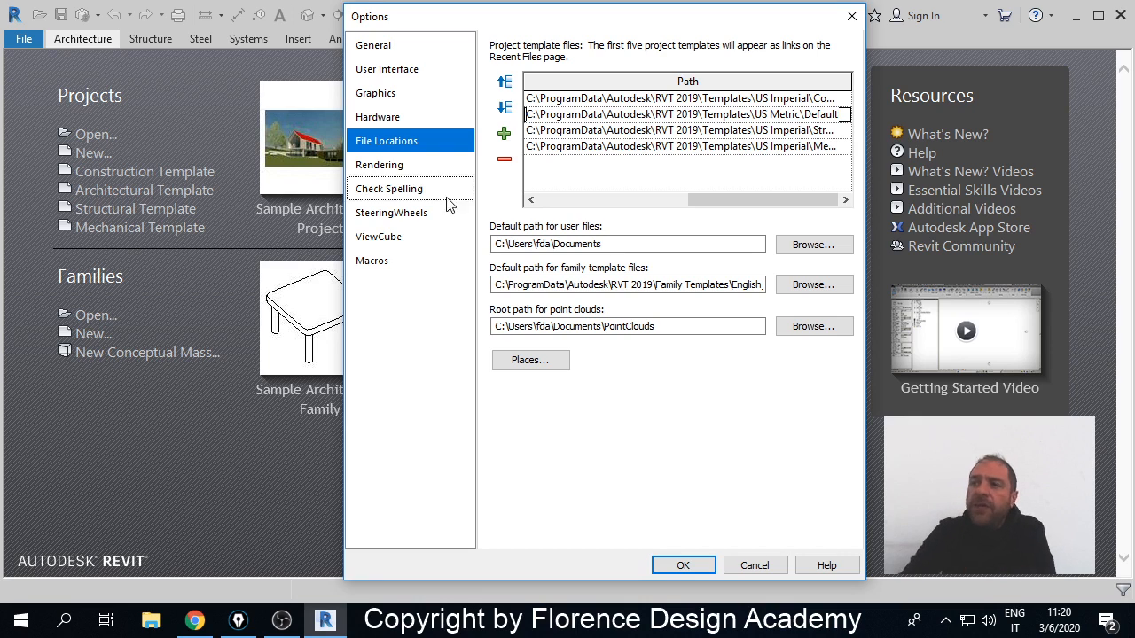
left_click_drag(826, 103, 829, 101)
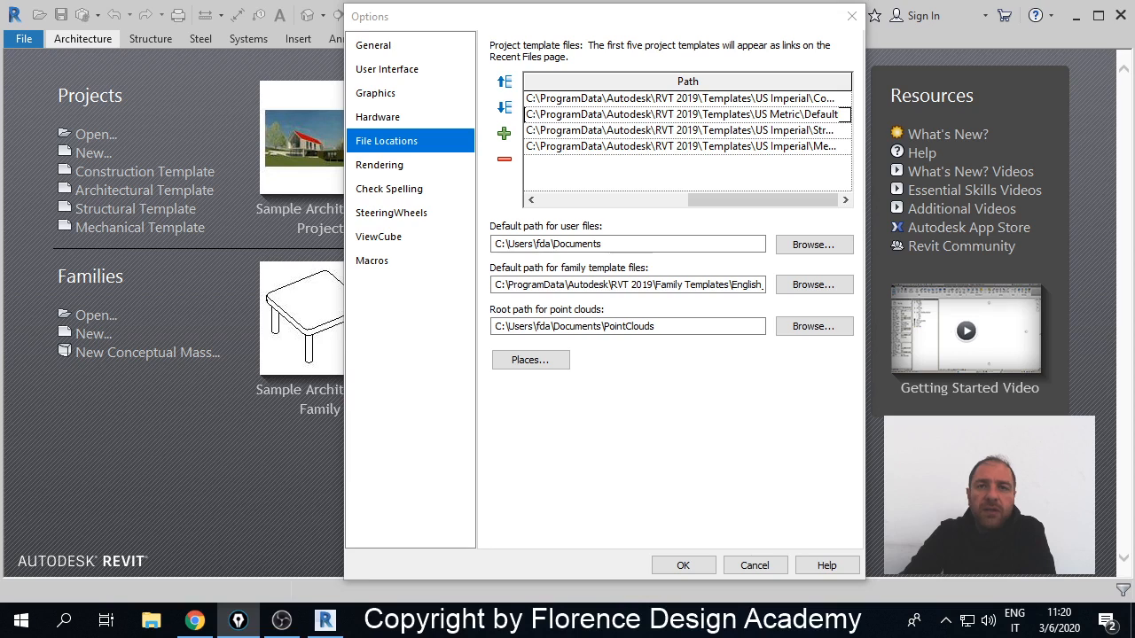
mouse_move(417, 289)
left_mouse_down()
mouse_move(484, 285)
mouse_move(468, 266)
mouse_move(480, 286)
mouse_move(463, 304)
left_mouse_up()
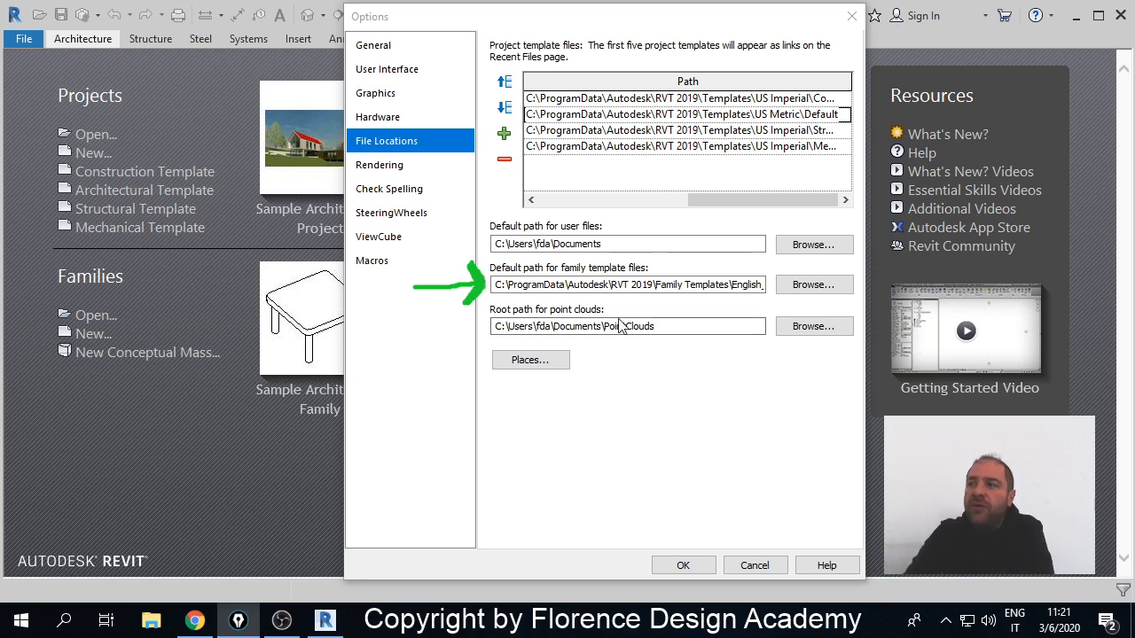
- Set the default path for family template files to the English folder under Family Templates and check the path's ending
left_click_drag(747, 289, 764, 284)
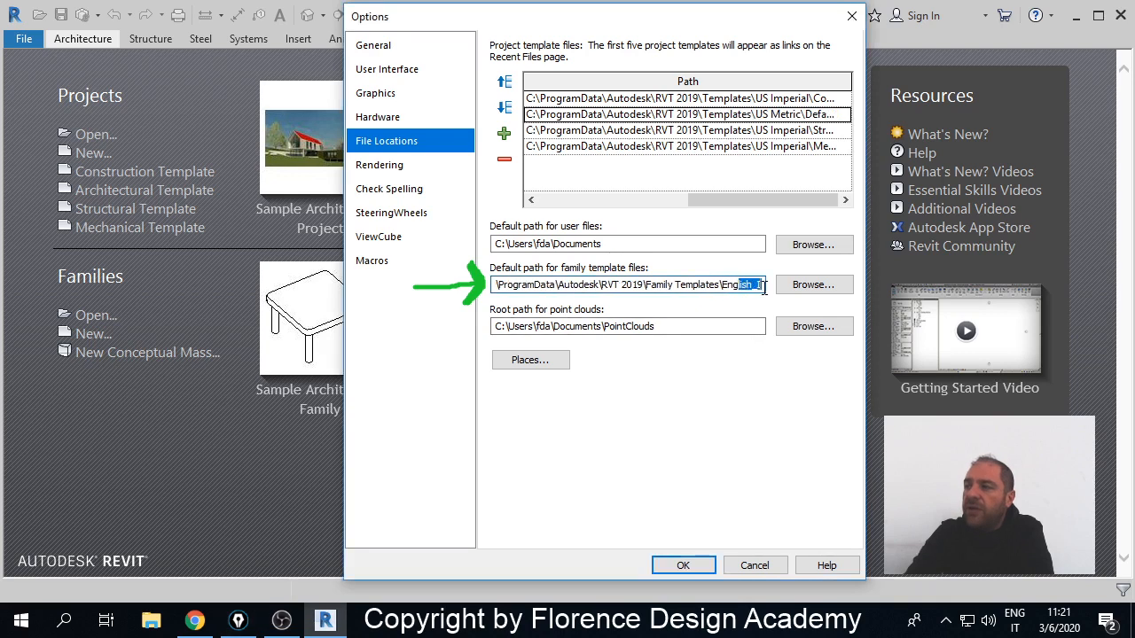
left_click(759, 285)
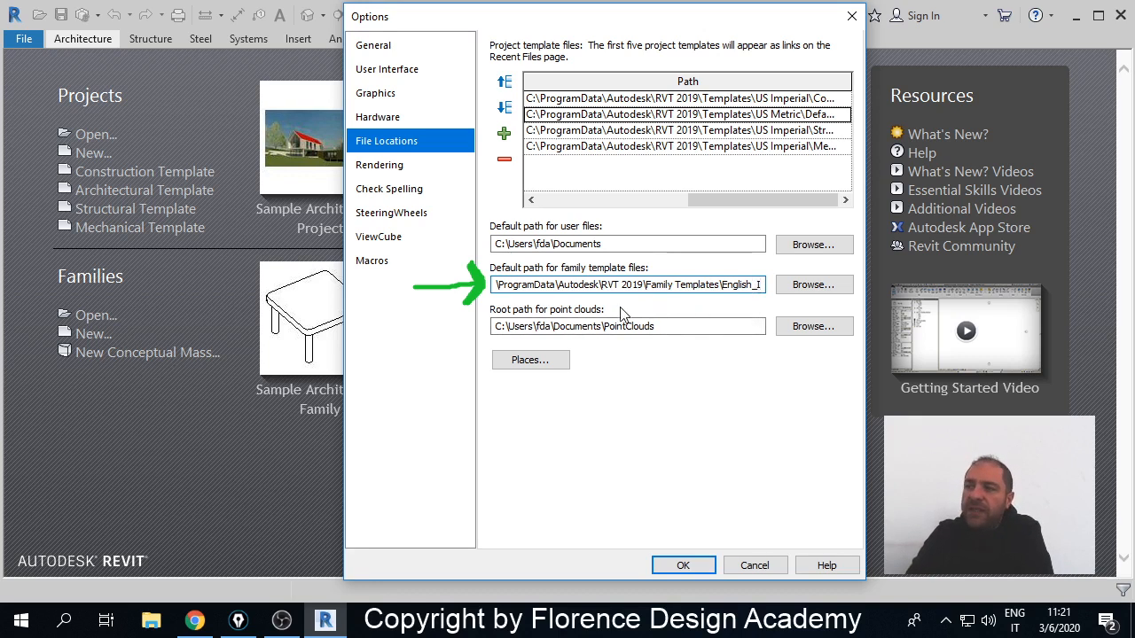
left_click(814, 285)
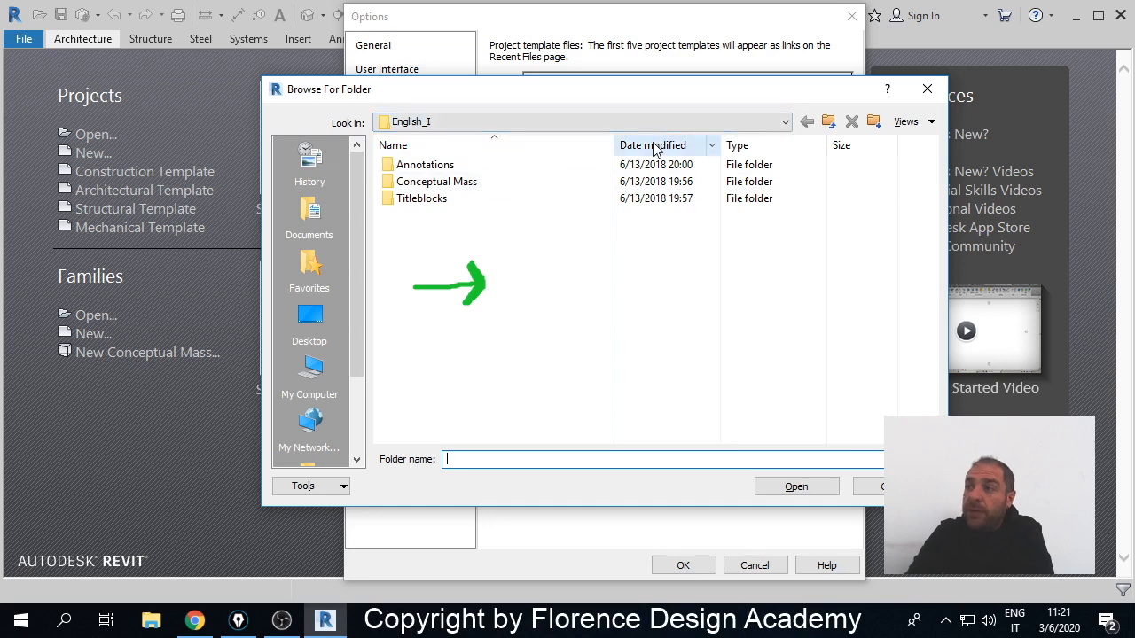
left_click(829, 126)
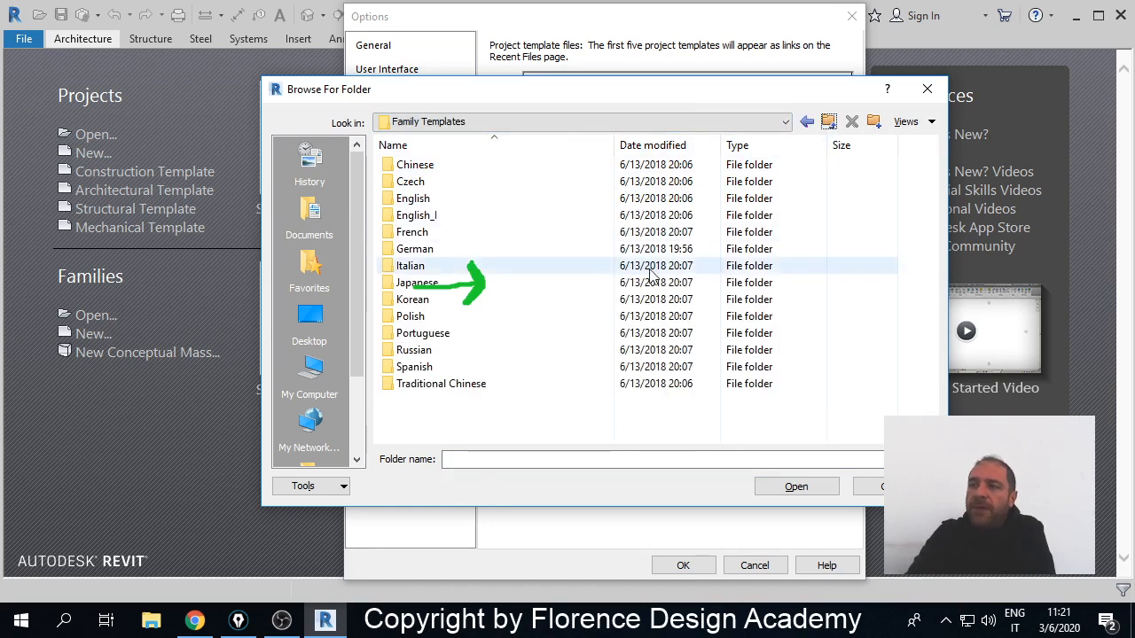
double_click(418, 201)
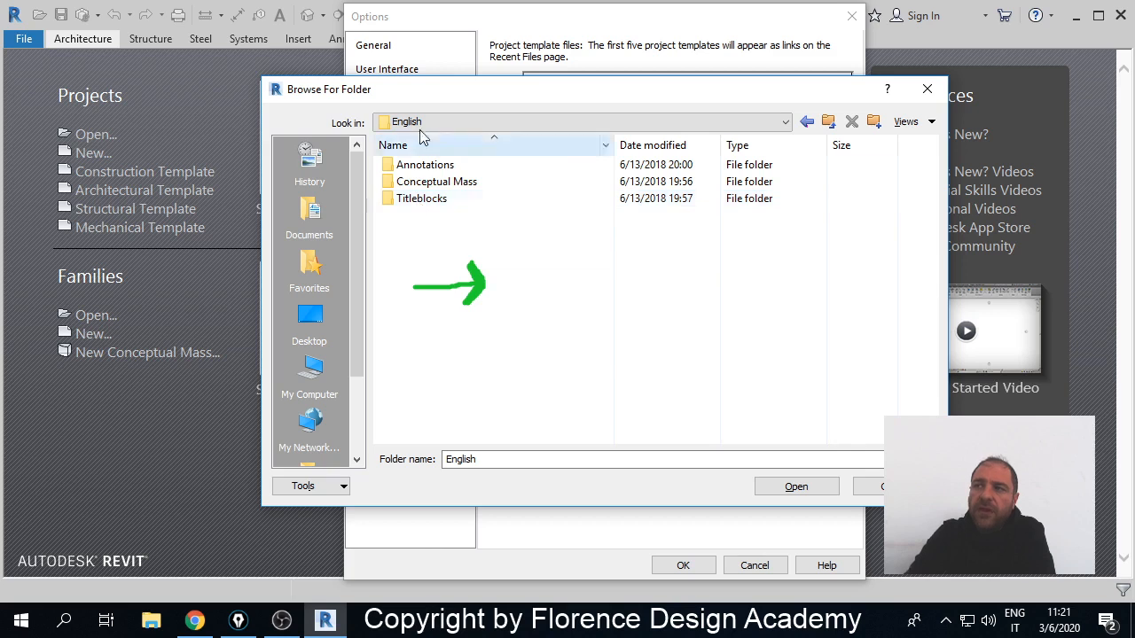
left_click(796, 489)
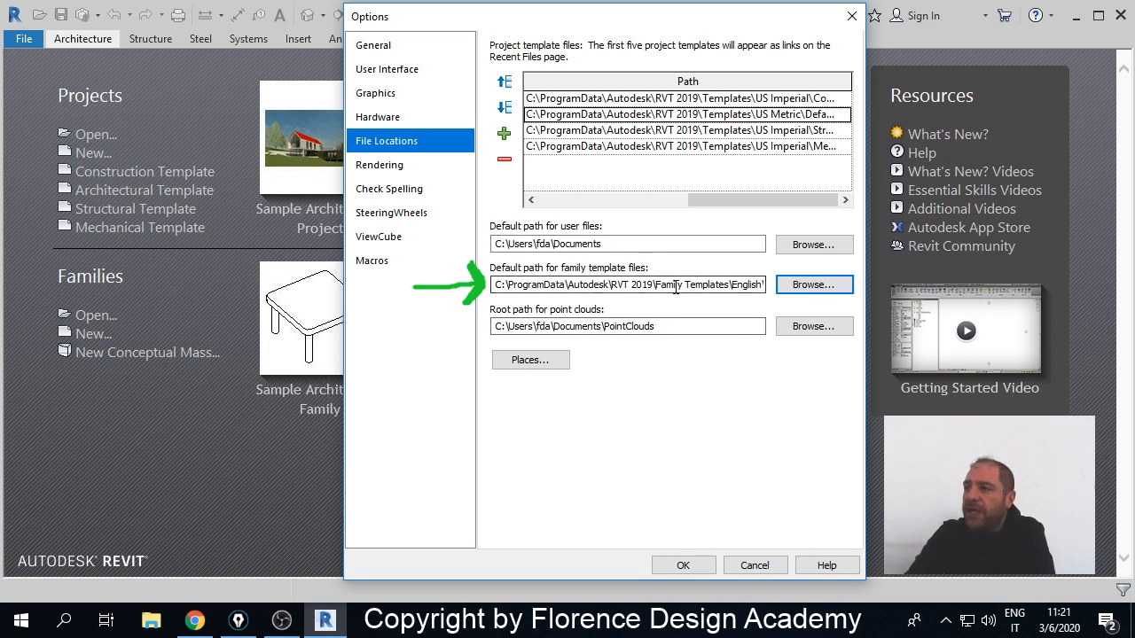
left_click_drag(676, 285, 765, 285)
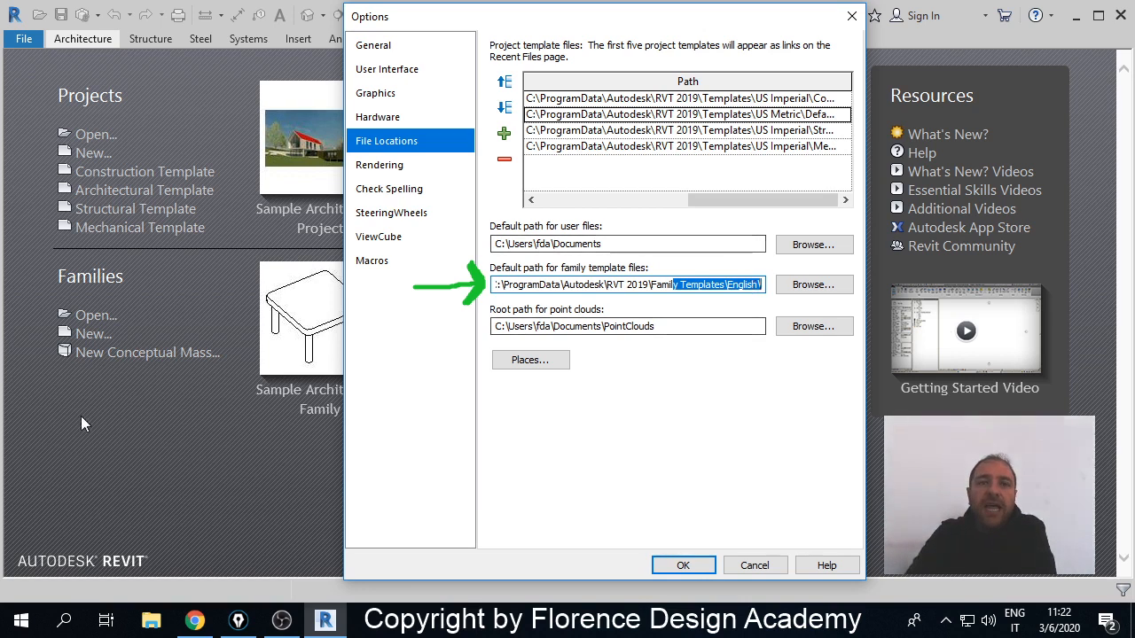
left_click(237, 620)
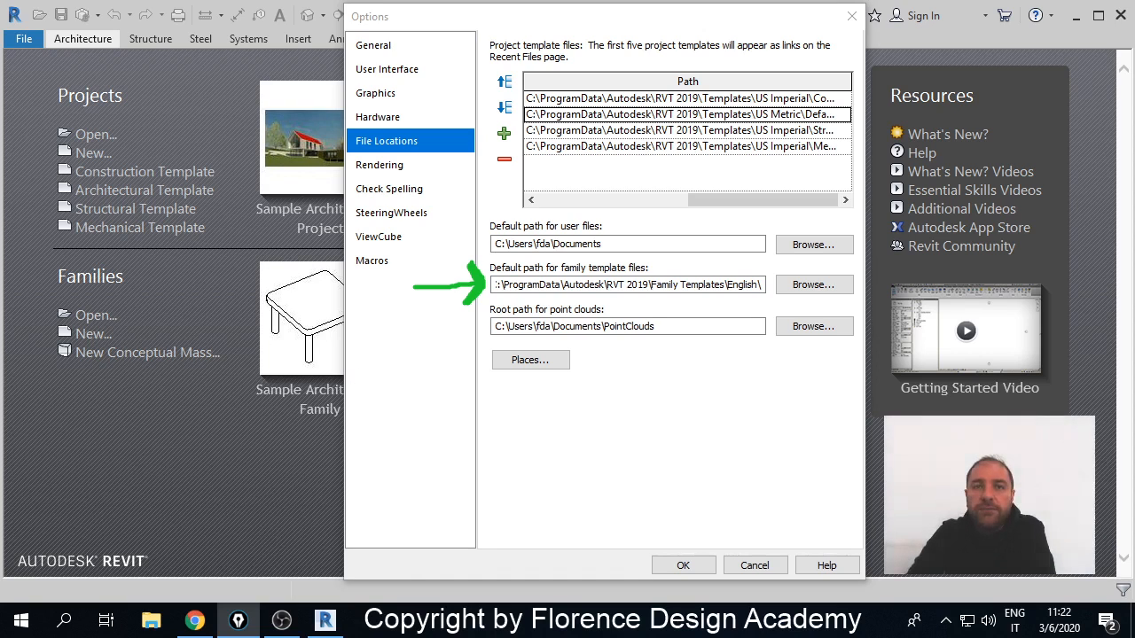
mouse_move(383, 359)
left_mouse_down()
mouse_move(481, 362)
mouse_move(455, 383)
left_mouse_up()
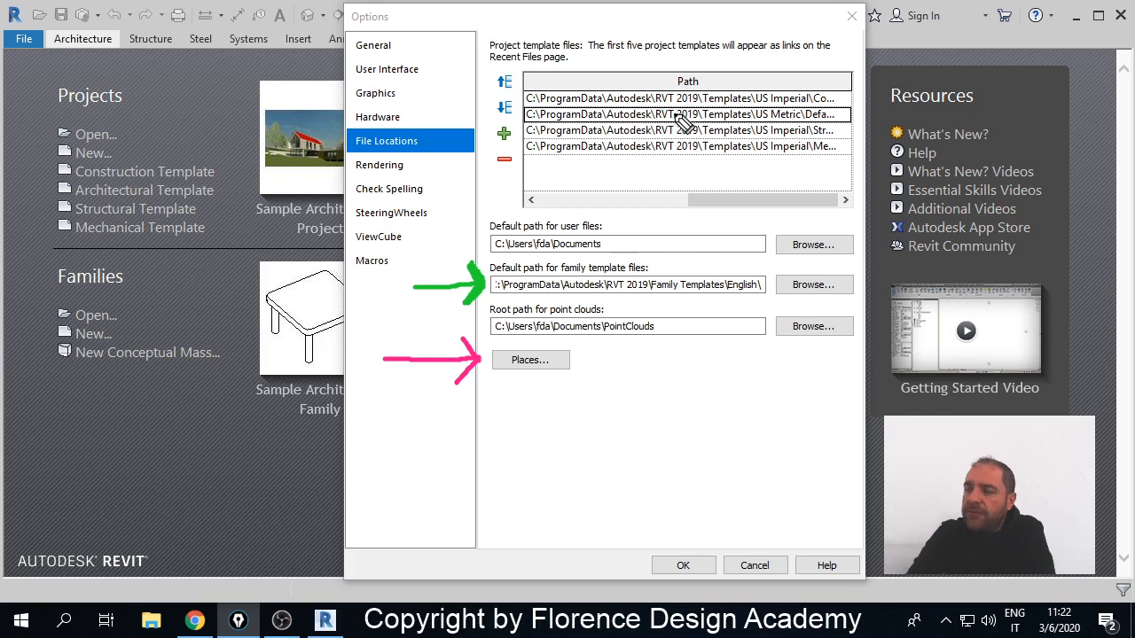
left_click_drag(497, 291, 677, 298)
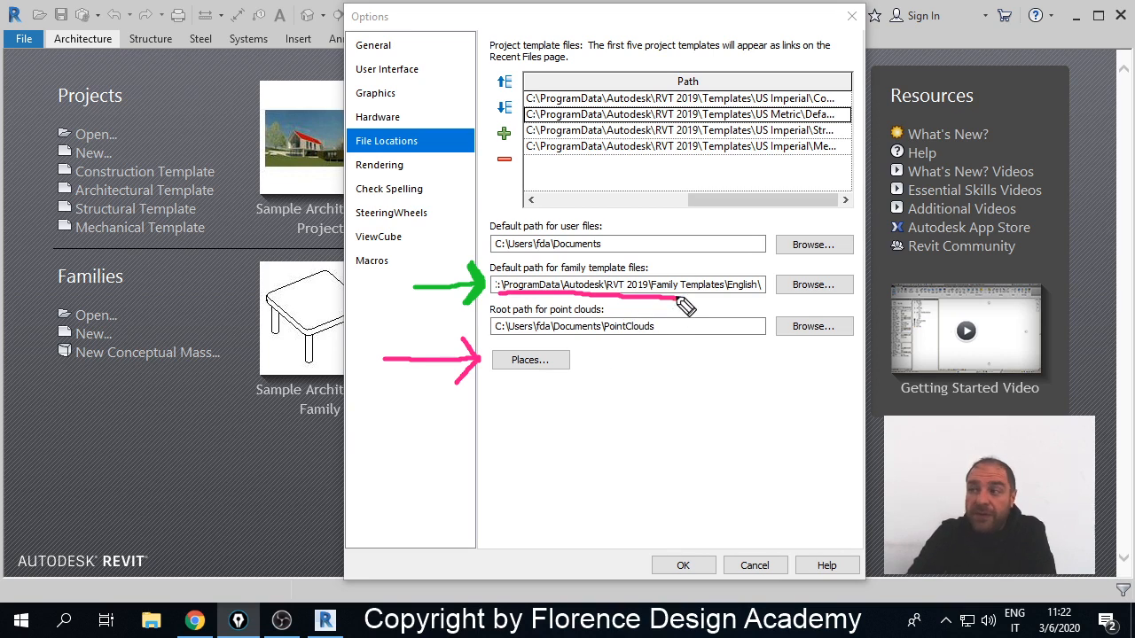
left_click_drag(683, 300, 760, 296)
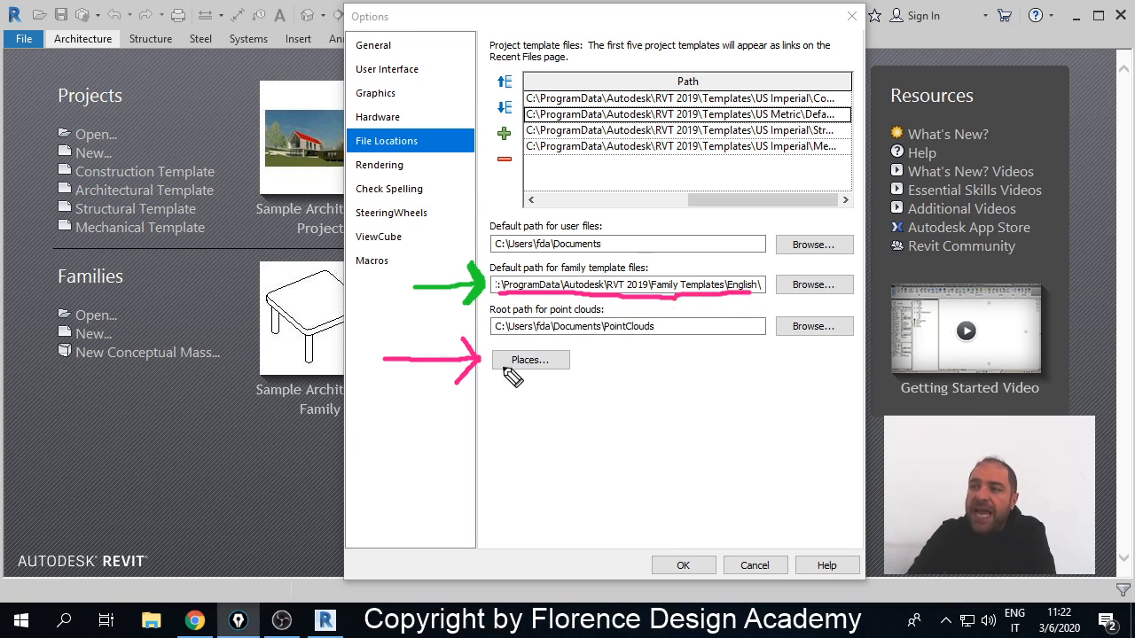
mouse_move(486, 354)
left_mouse_down()
mouse_move(567, 395)
mouse_move(588, 363)
mouse_move(514, 346)
mouse_move(496, 352)
left_mouse_up()
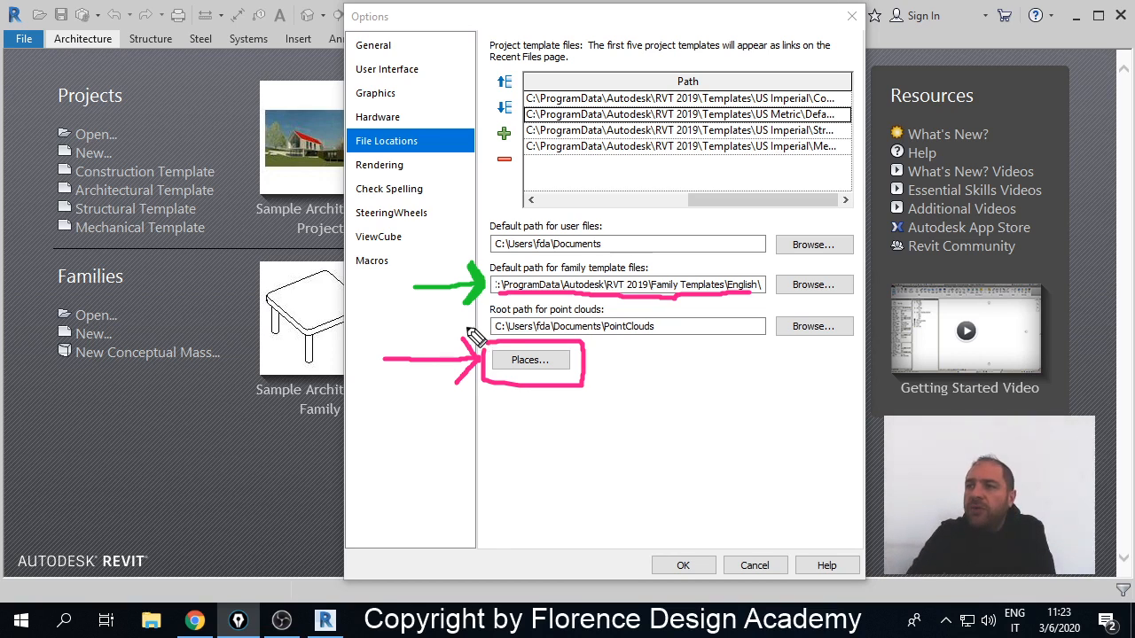
- In the Places settings, set the Imperial Library's path to the US Metric folder under Libraries
left_click(535, 364)
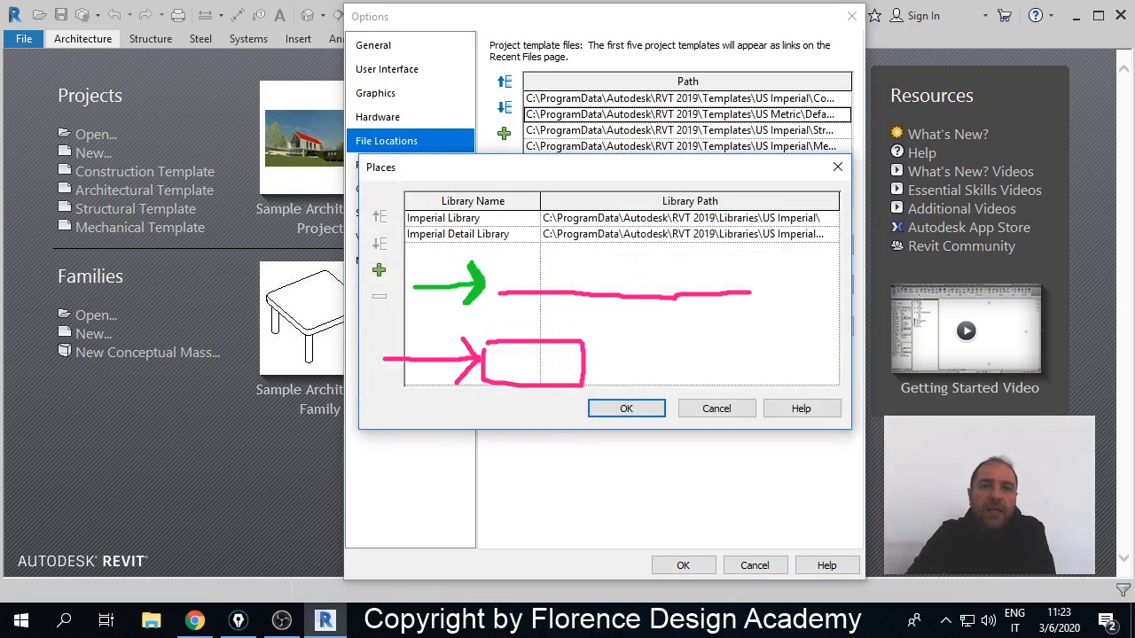
key("ctrl+shift+7")
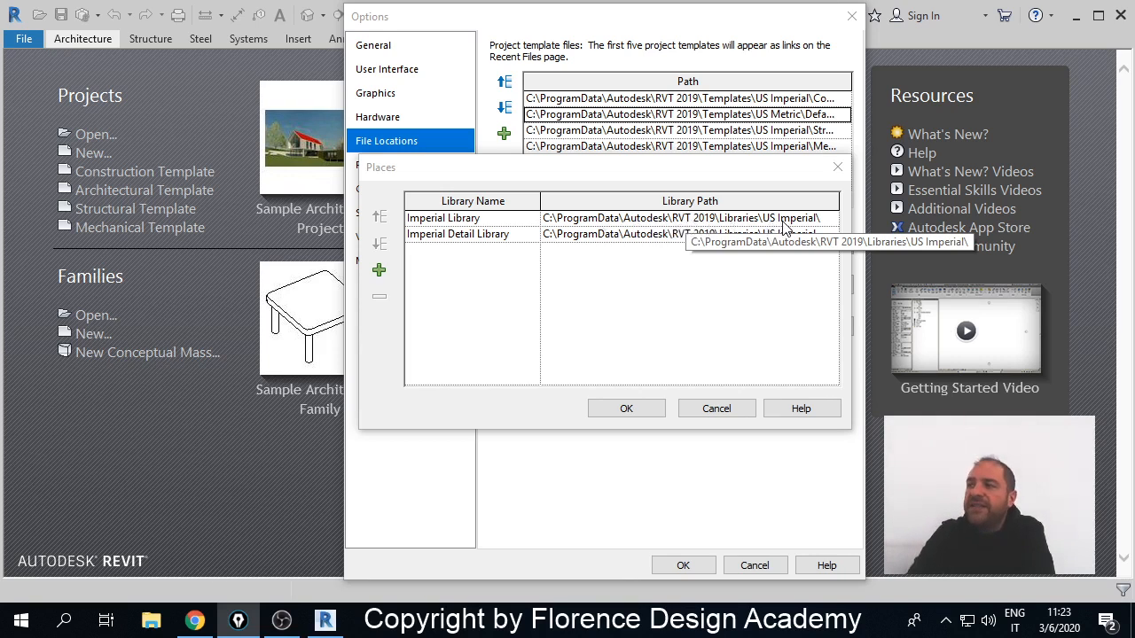
left_click(835, 220)
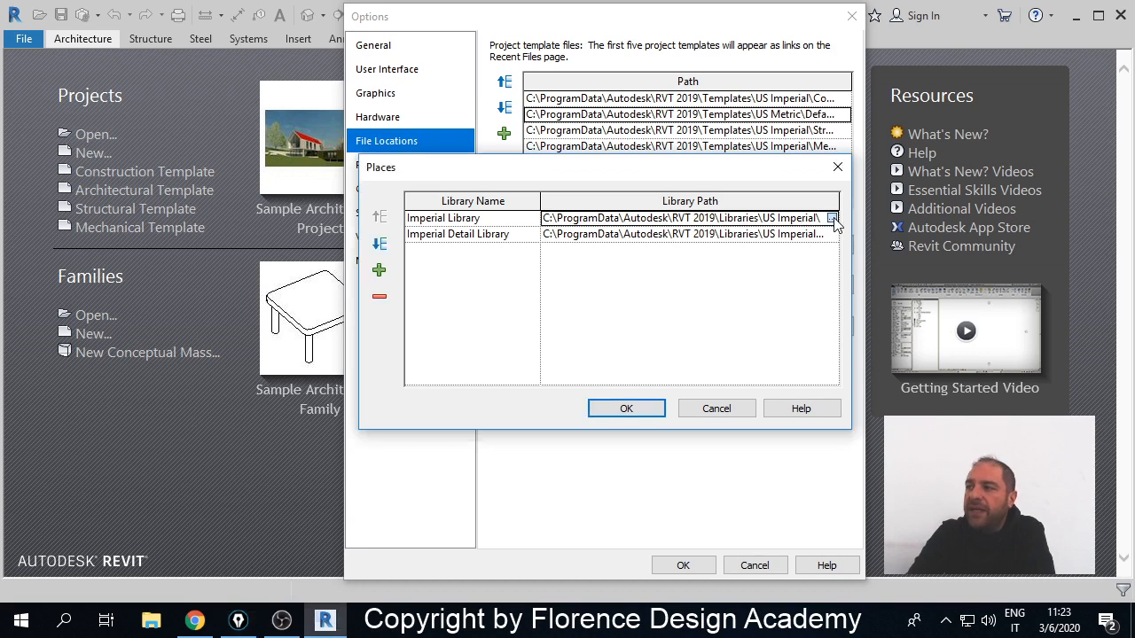
left_click(835, 219)
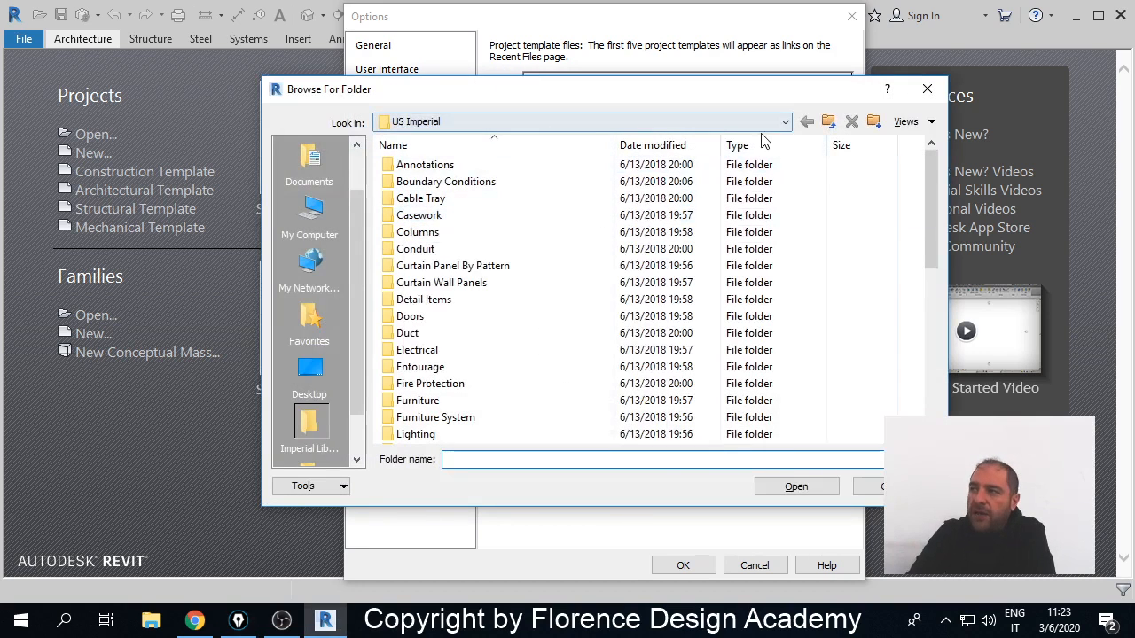
left_click(828, 121)
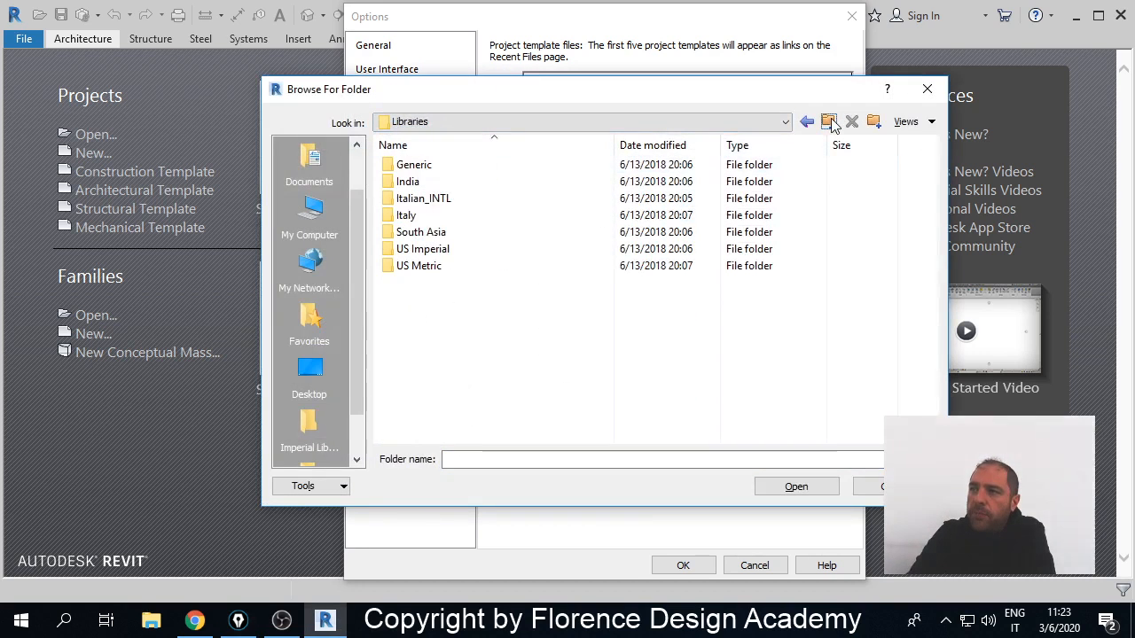
double_click(446, 273)
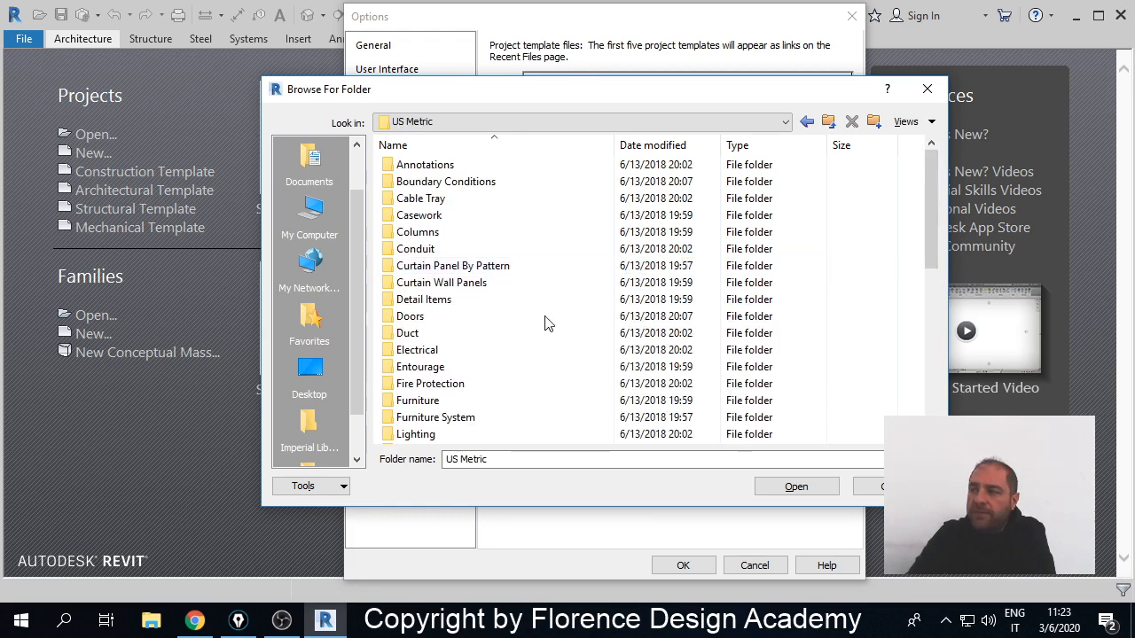
left_click(792, 486)
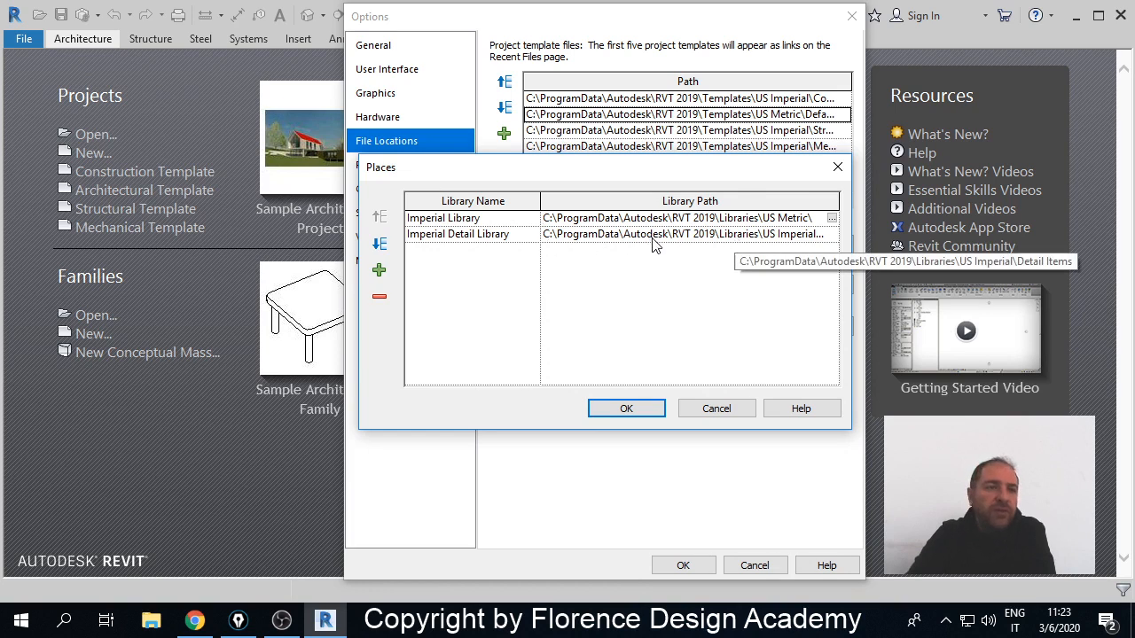
- Set the Imperial Detail Library's path to the Detail Items folder inside US Metric
left_click(831, 238)
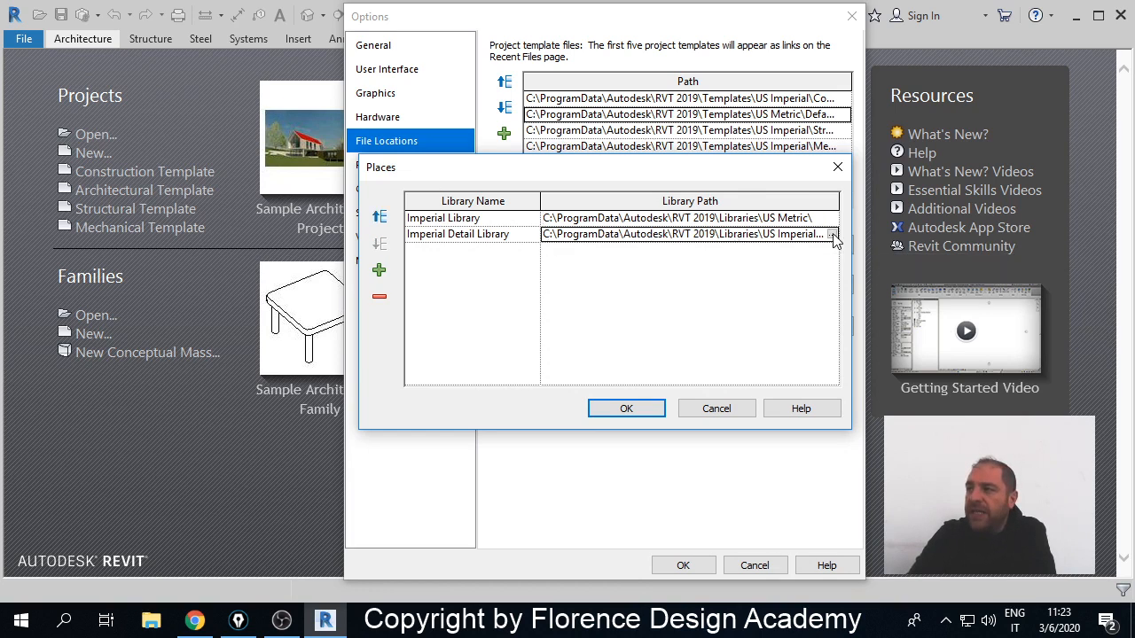
left_click(832, 235)
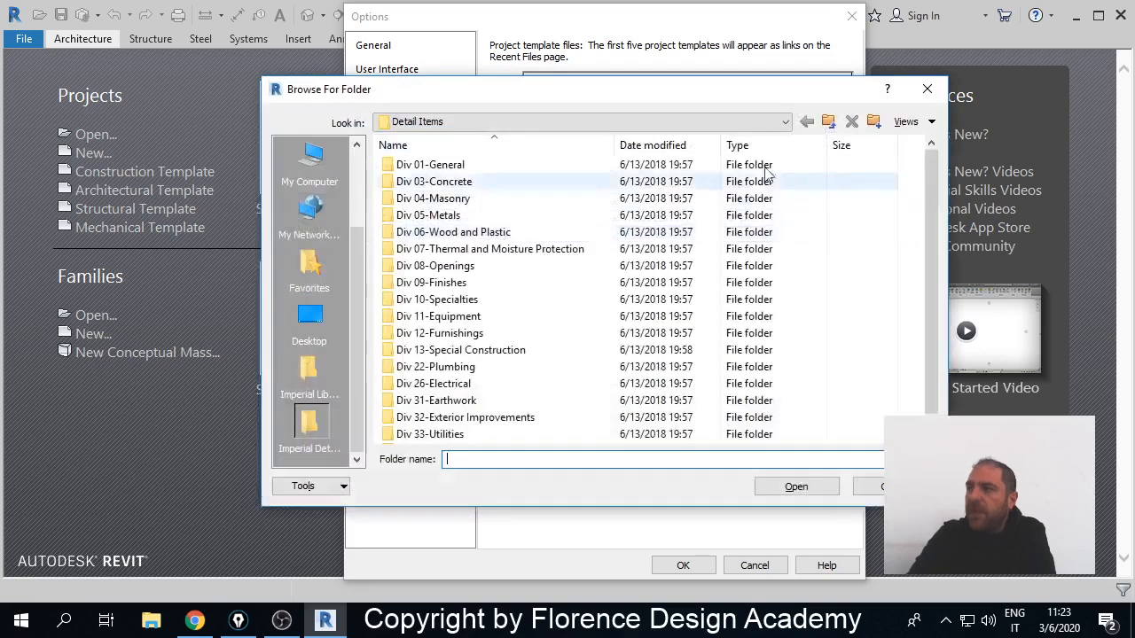
left_click(830, 121)
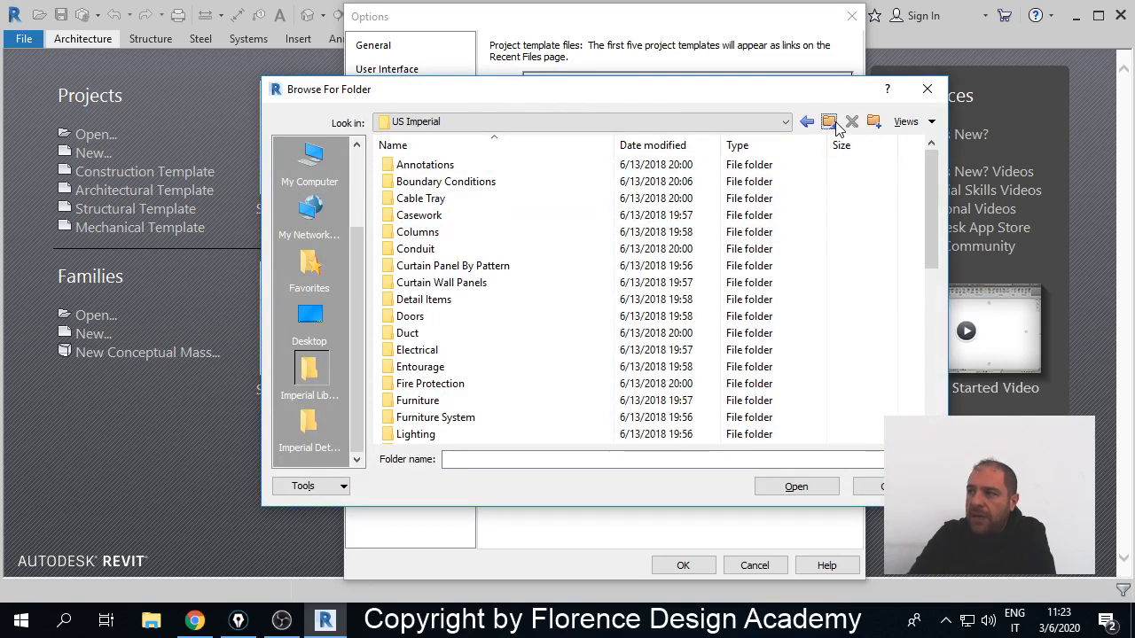
left_click(832, 122)
double_click(448, 267)
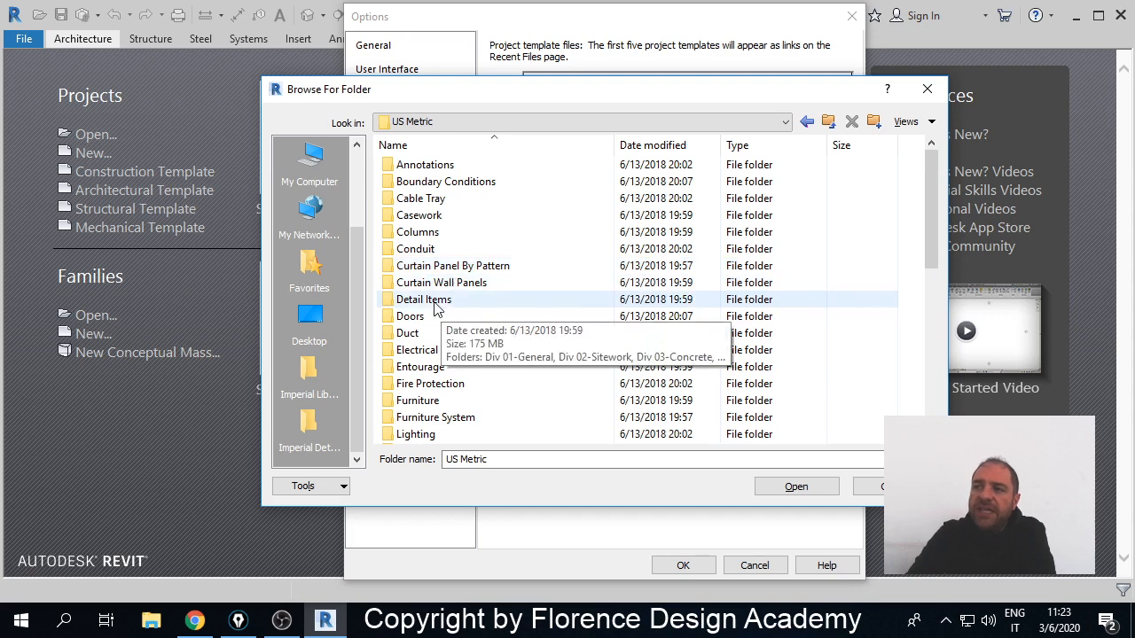
double_click(434, 302)
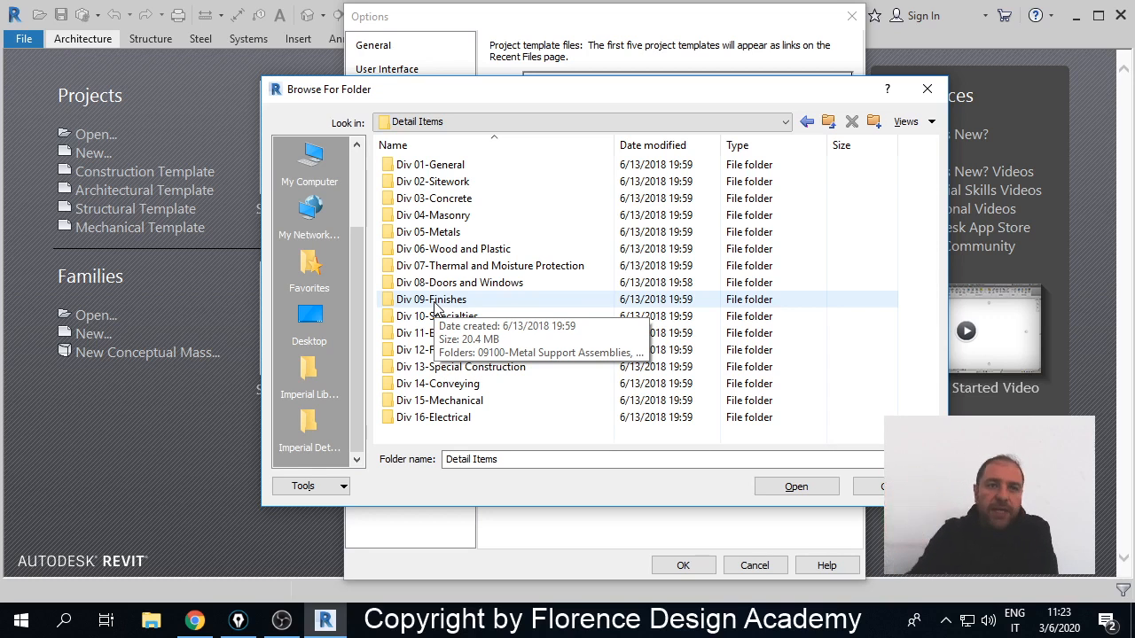
left_click(794, 487)
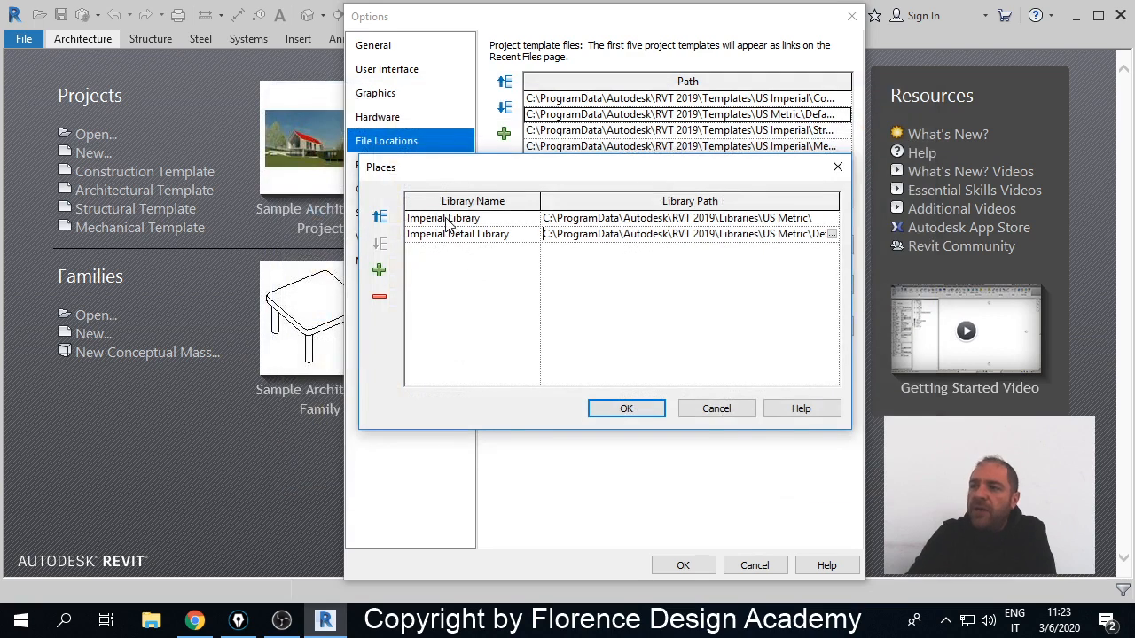
- Rename the two libraries as Metric Library and Metric Detail Library and accept the Places settings
left_click(449, 220)
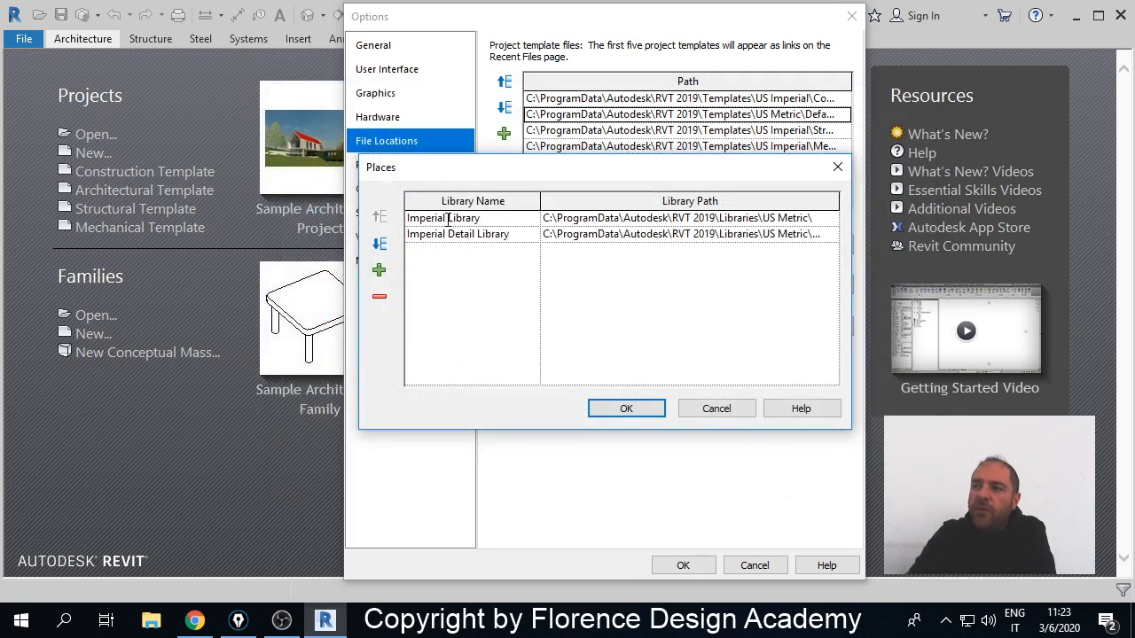
left_click_drag(449, 220, 406, 221)
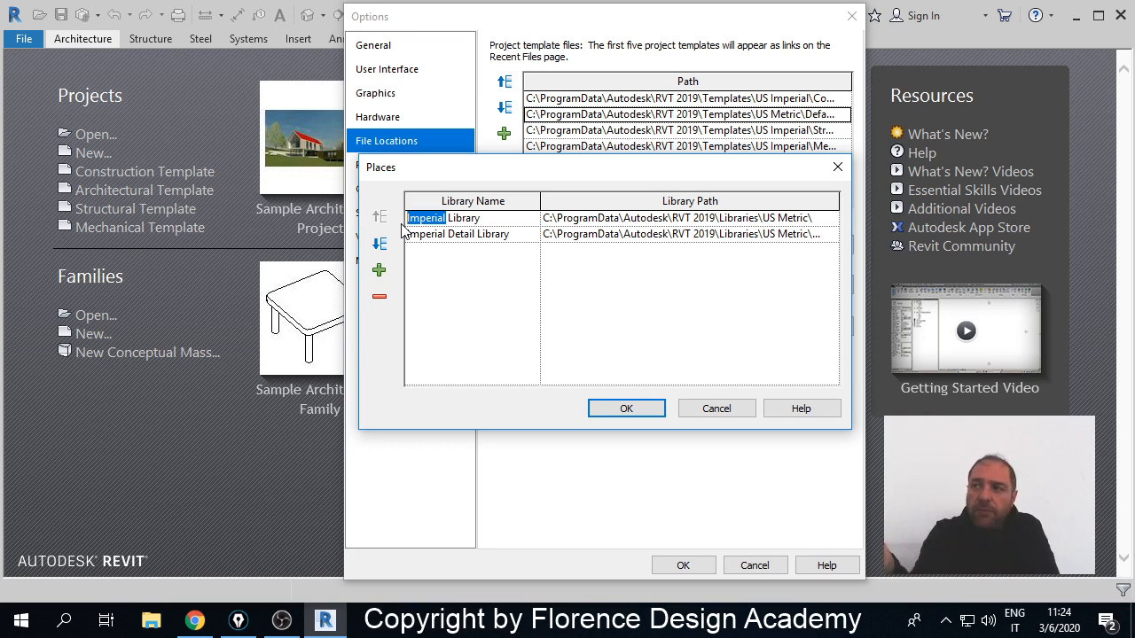
type("Metric")
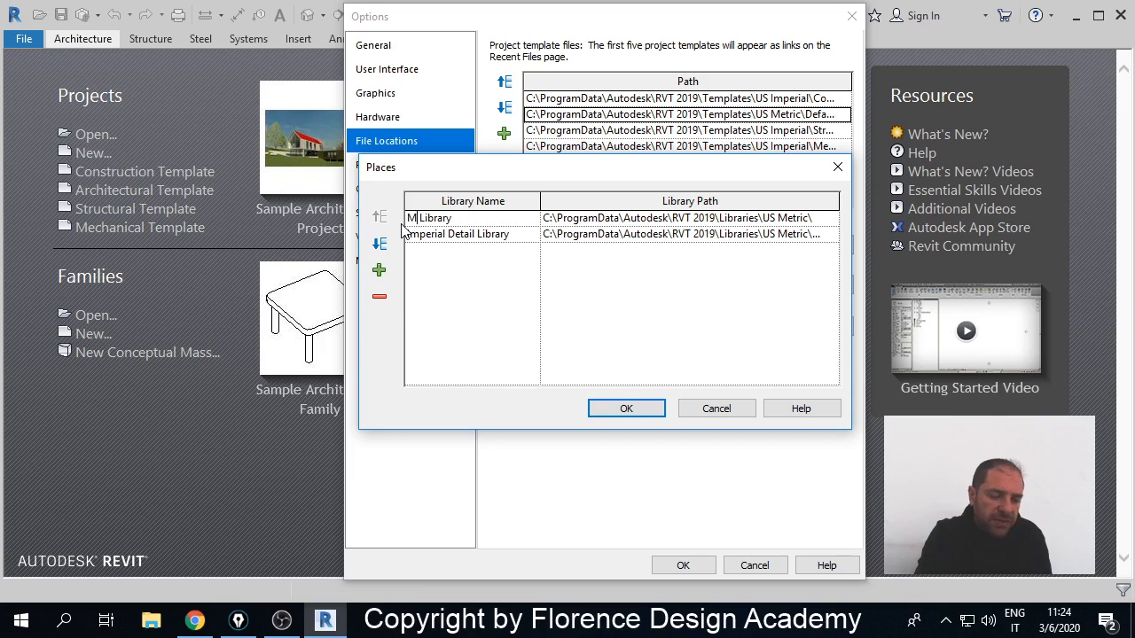
left_click(447, 239)
left_click(447, 238)
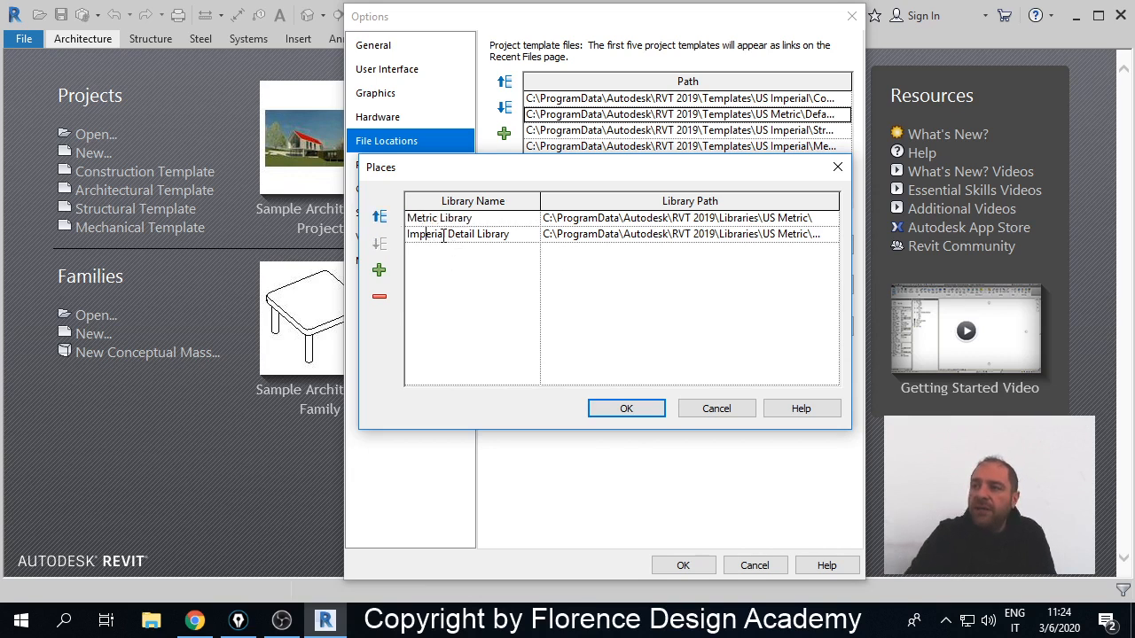
left_click_drag(448, 236, 395, 241)
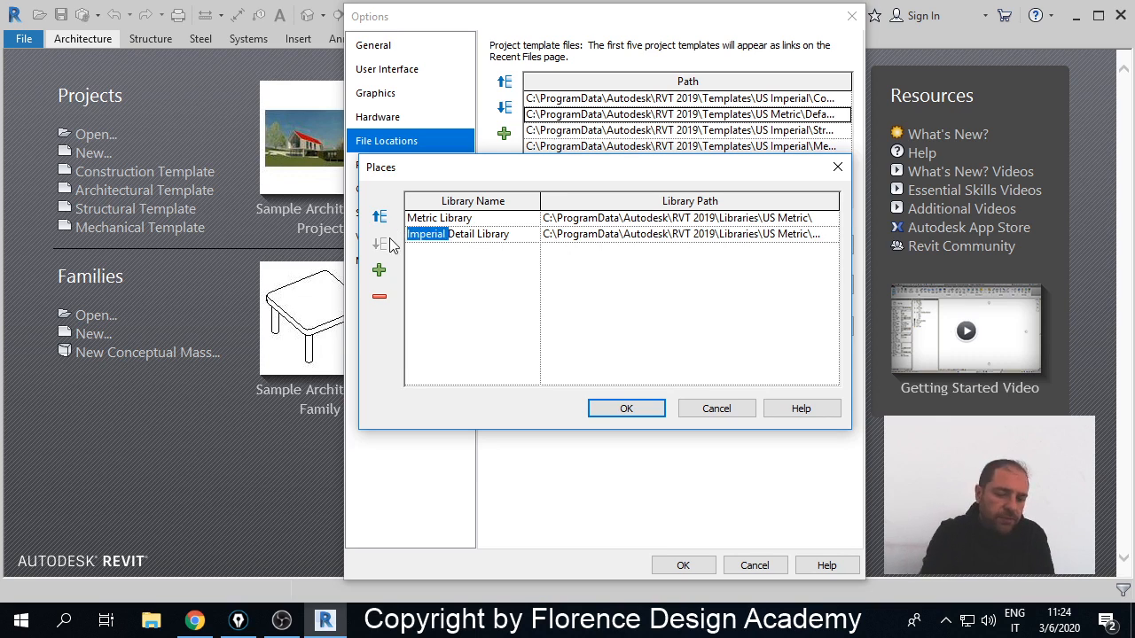
type("Metric")
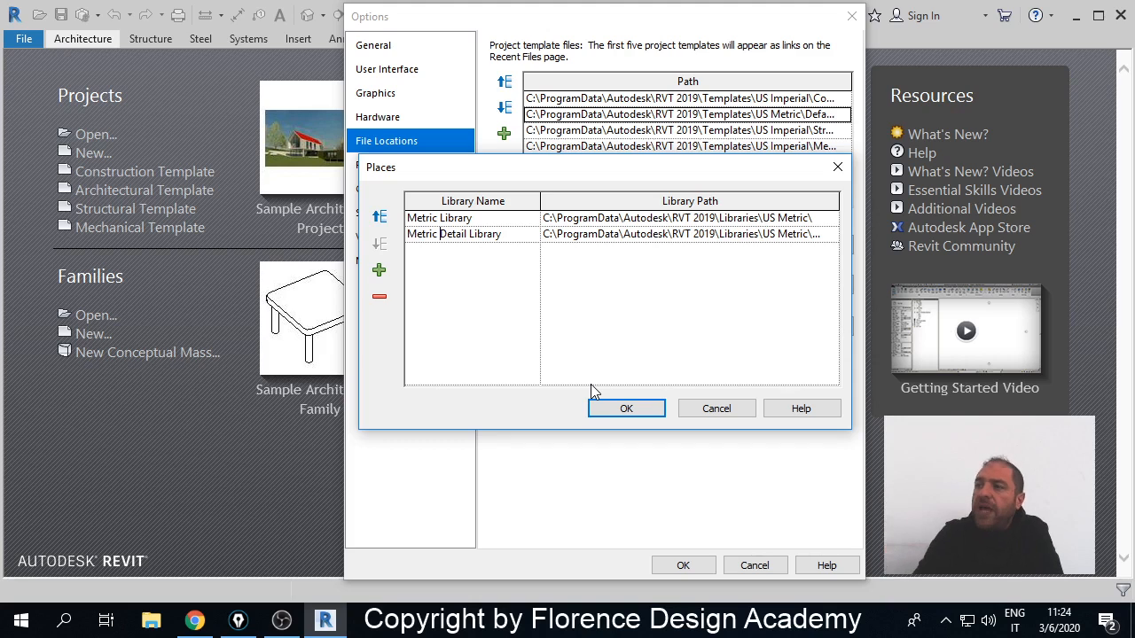
left_click(623, 412)
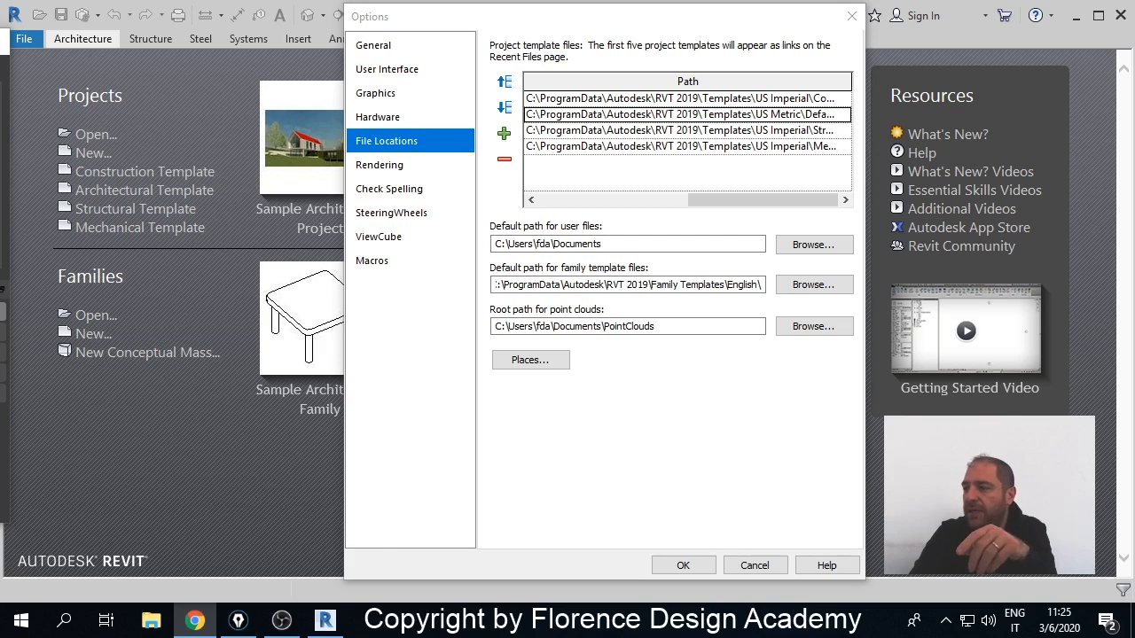
- Apply the options, create a new project from the Architectural Template and select its Level 1 floor plan
left_click(683, 565)
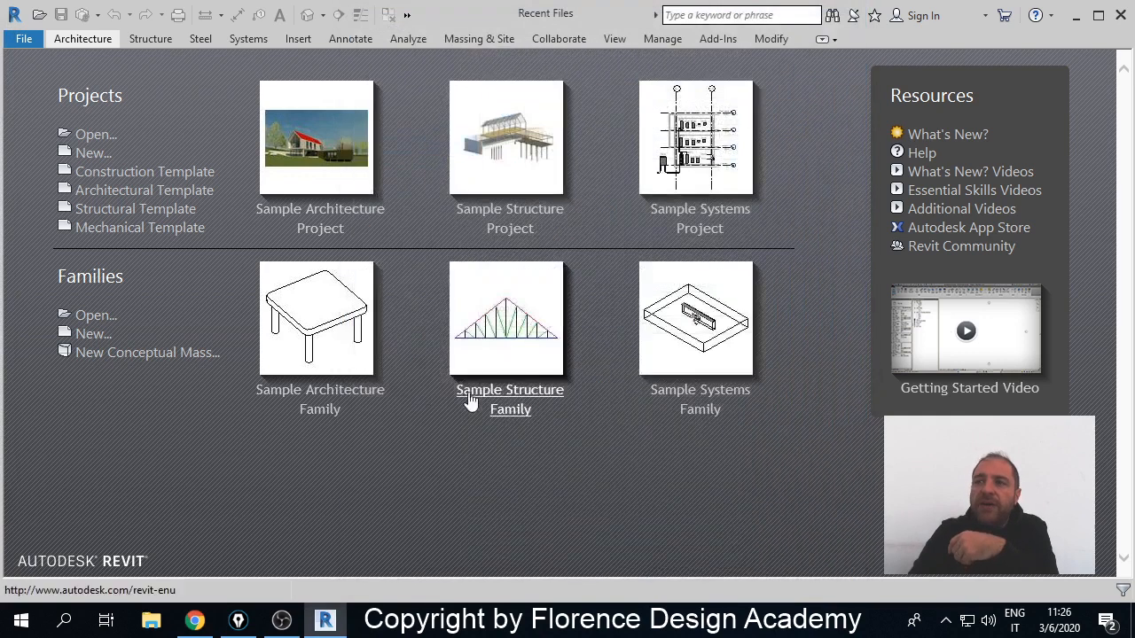
left_click(160, 189)
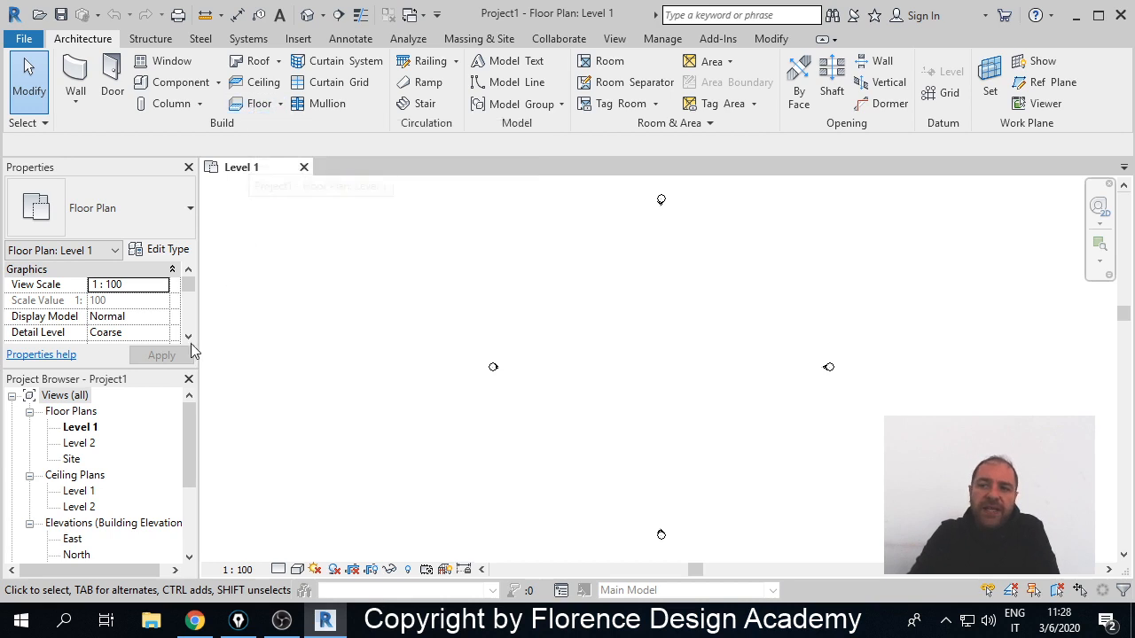
left_click(80, 429)
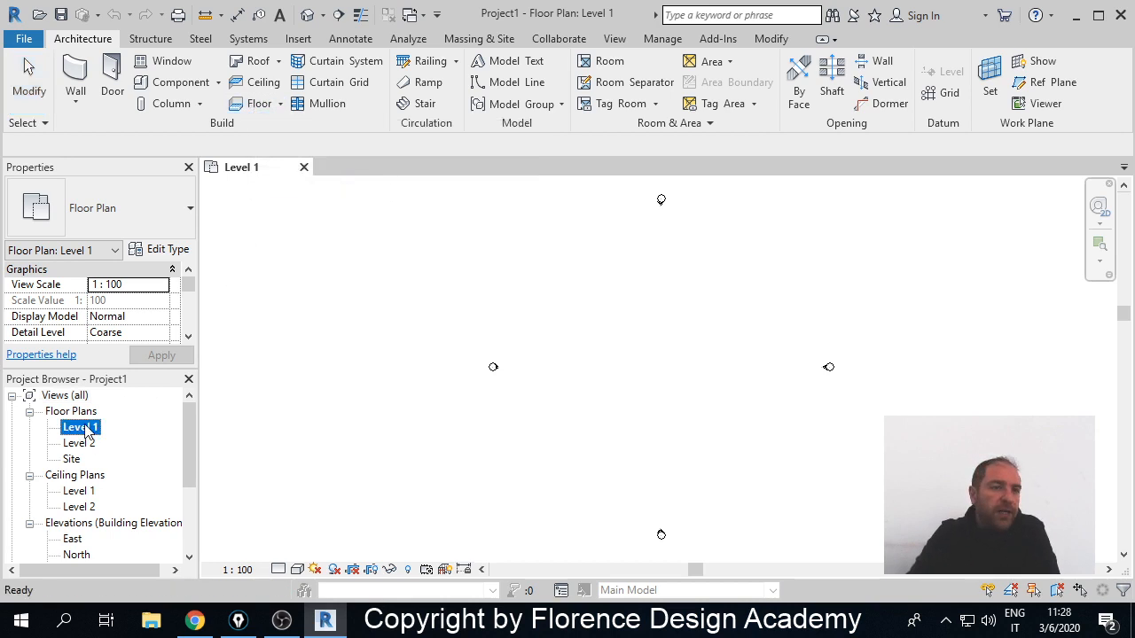
- Start a floor on Level 1 and sketch a rectangular boundary about 7000 mm wide and 6000 mm high
left_click(258, 104)
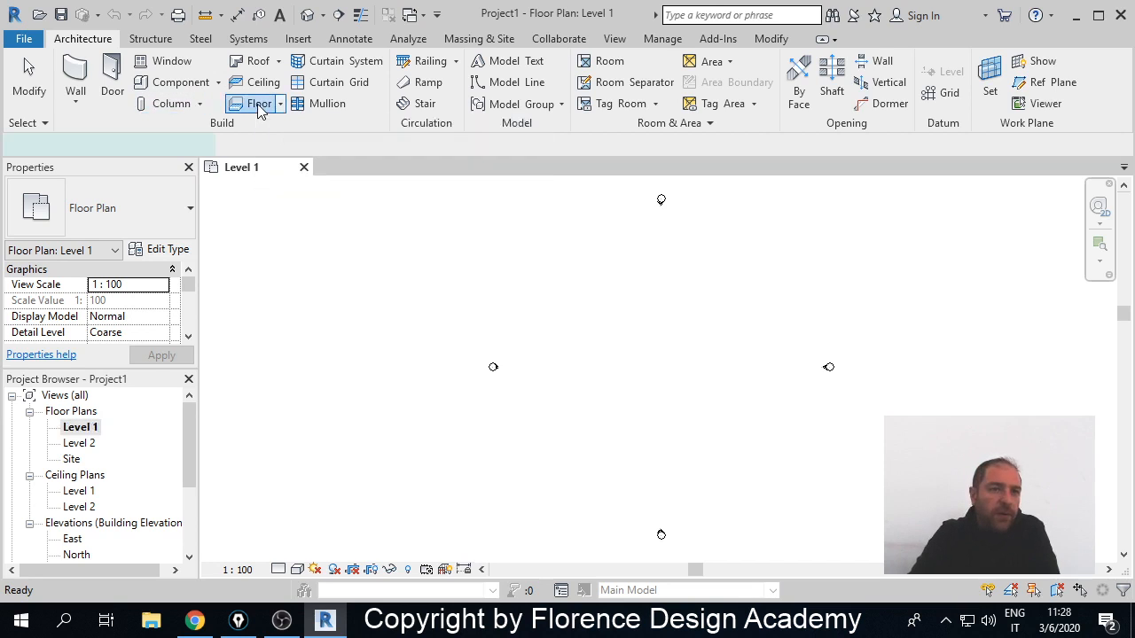
middle_click_drag(635, 341, 544, 318)
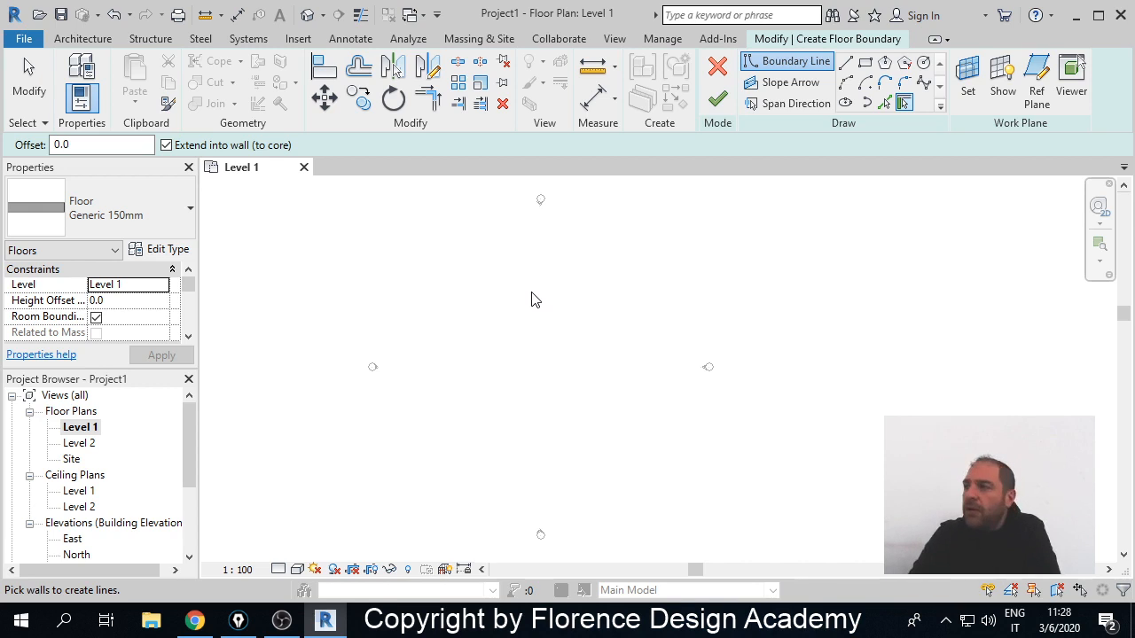
left_click(865, 62)
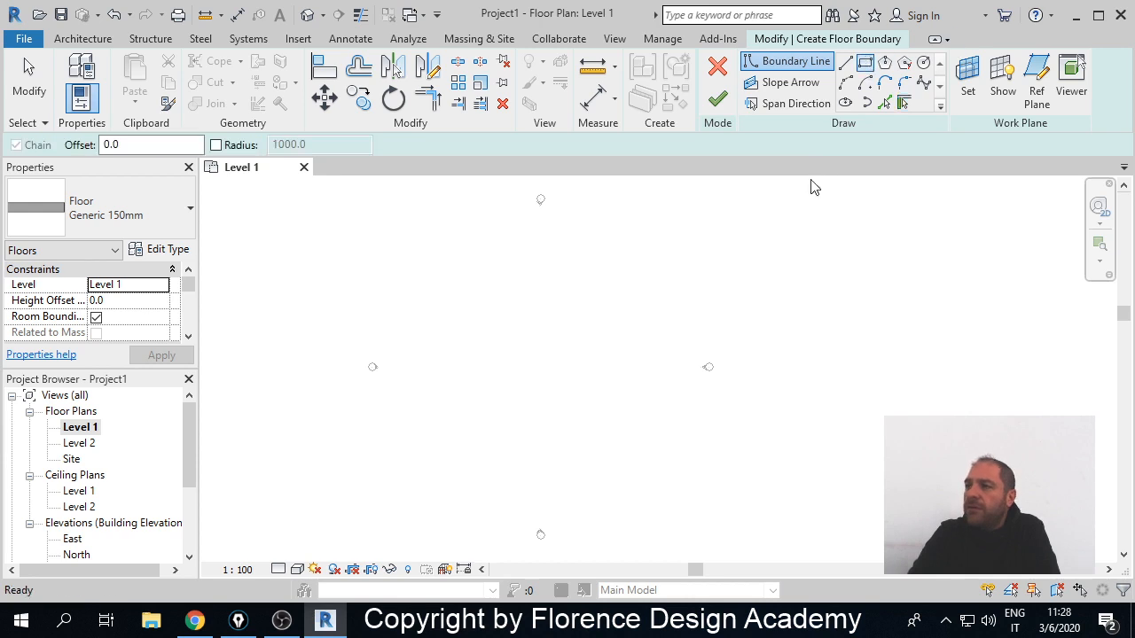
left_click(474, 303)
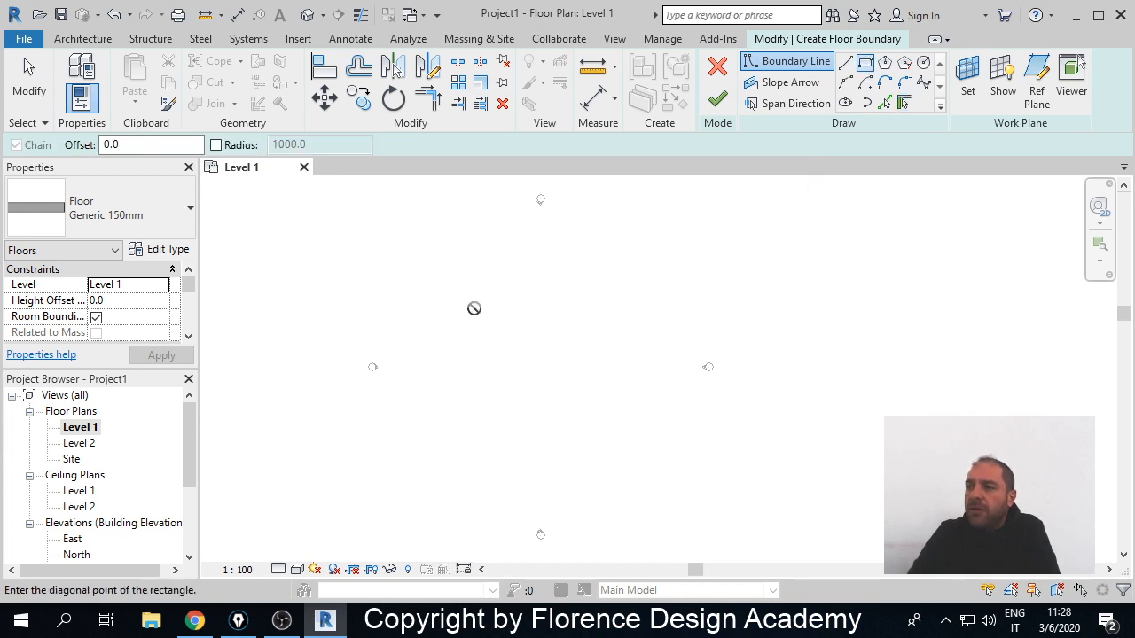
left_click(530, 353)
scroll(503, 333, "up", 3)
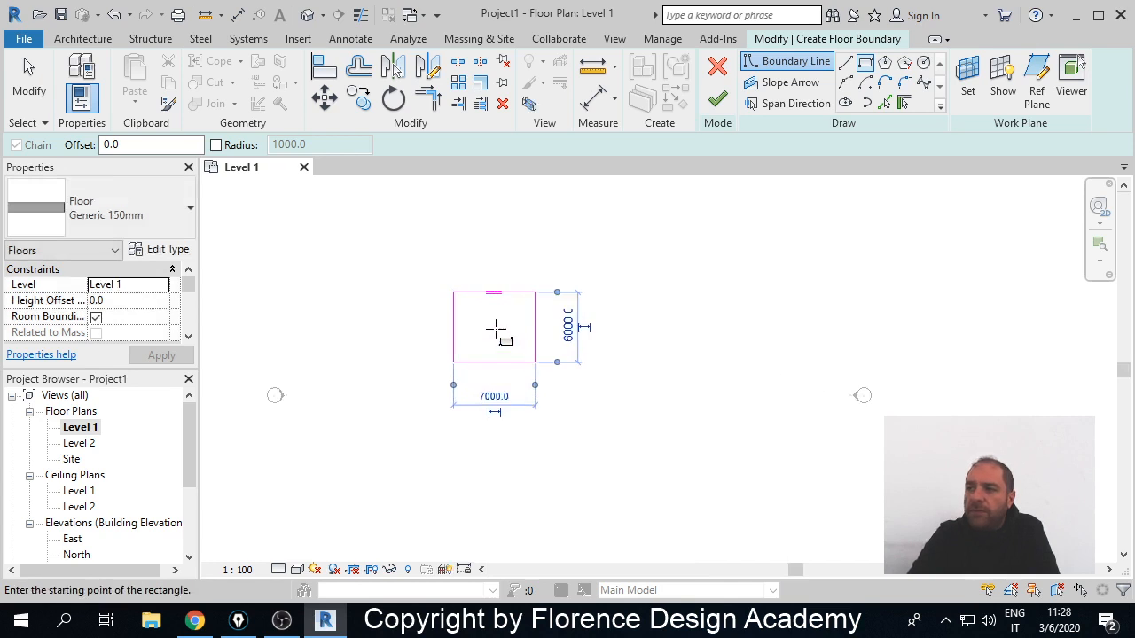
scroll(496, 330, "up", 5)
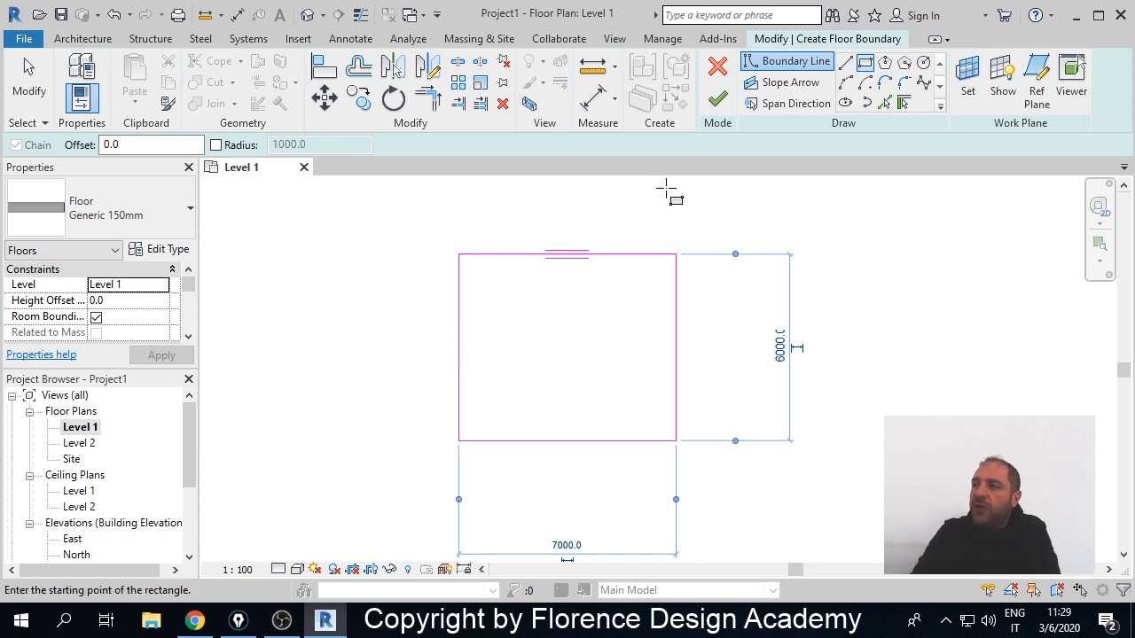
- Sketch a closed L-shaped opening about 3100 mm wide and 3500 mm high inside the floor boundary and finish the floor
left_click(845, 62)
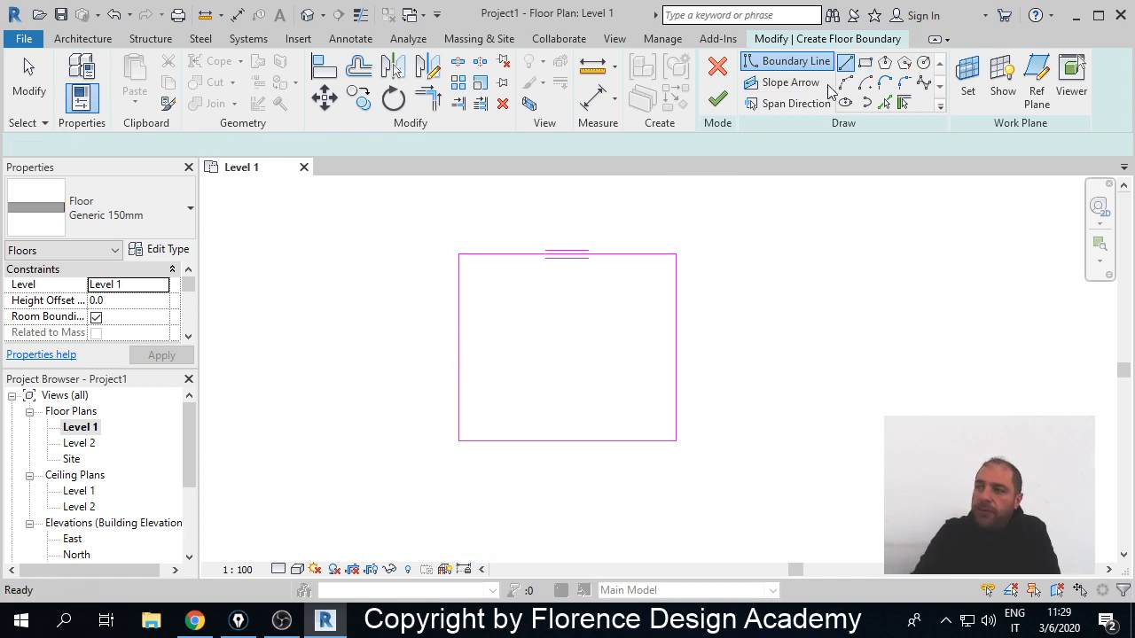
left_click(486, 292)
left_click(486, 400)
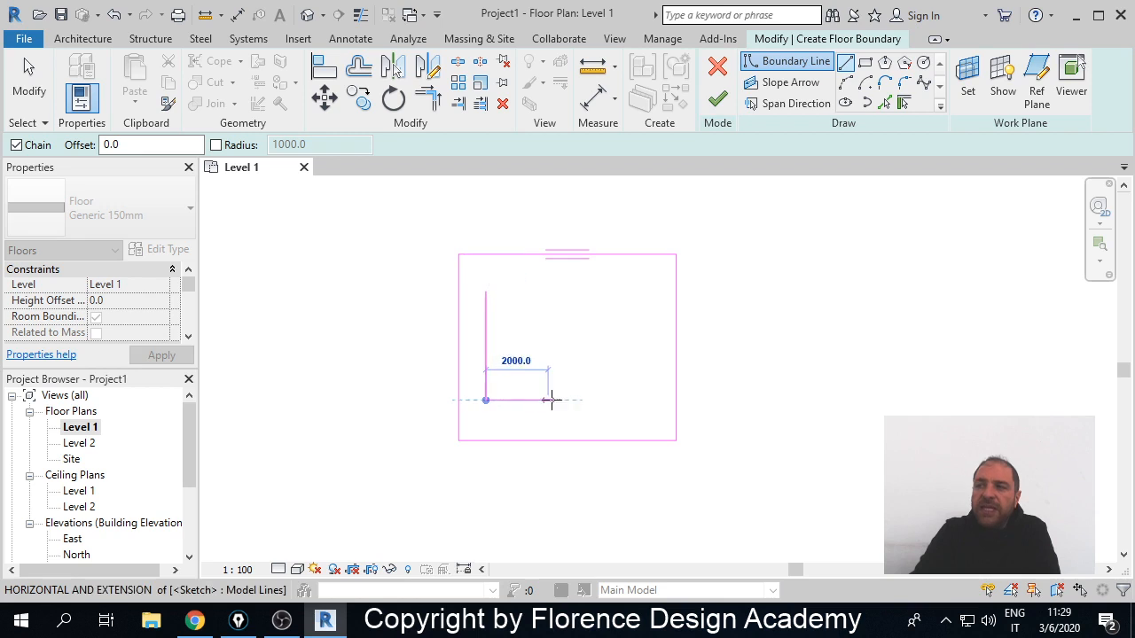
left_click(582, 400)
left_click(581, 373)
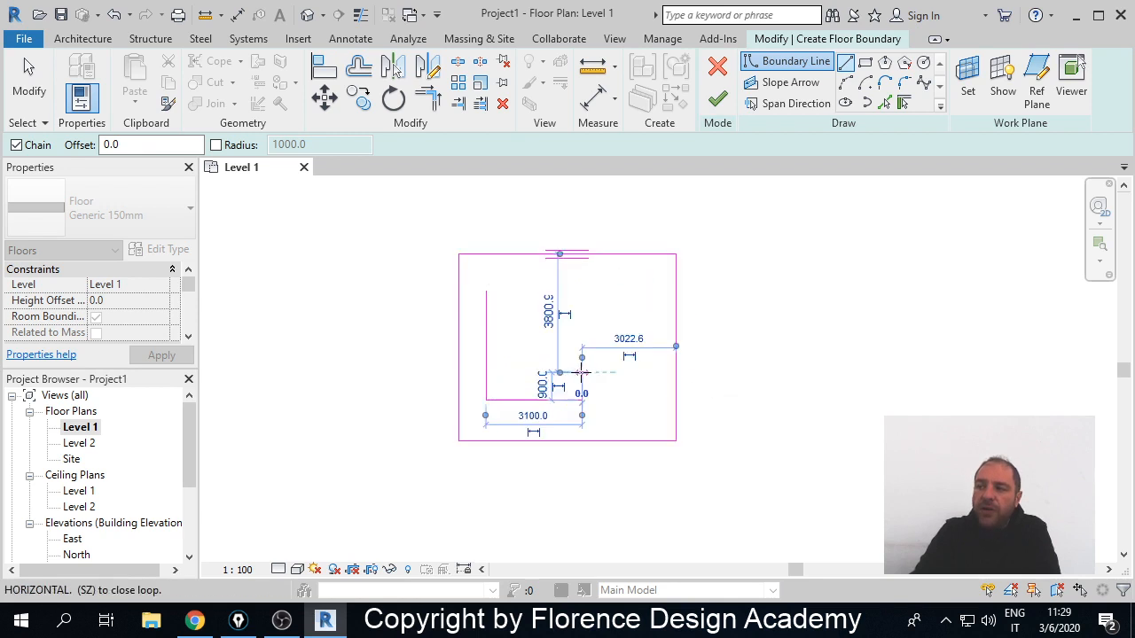
left_click(513, 372)
left_click(513, 291)
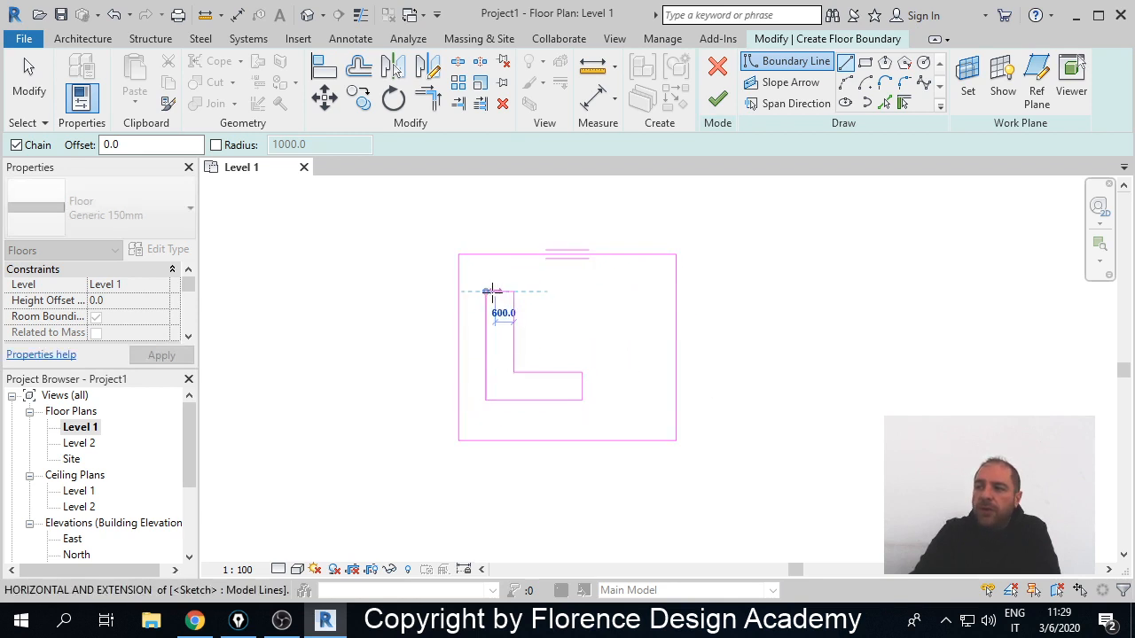
left_click(486, 292)
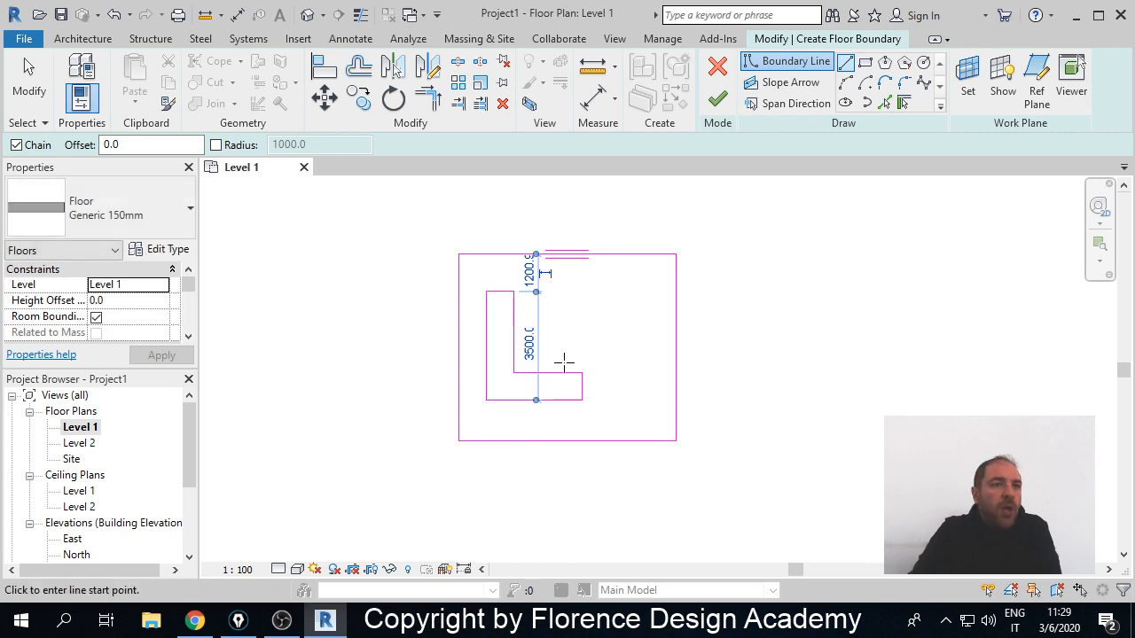
left_click(717, 104)
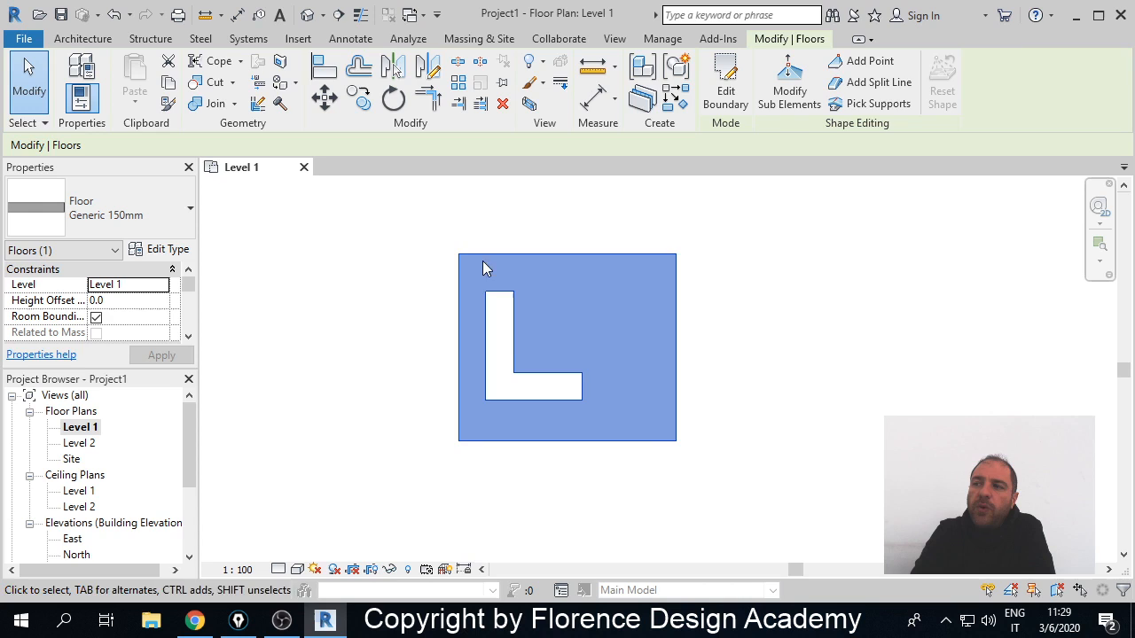
left_click(577, 284)
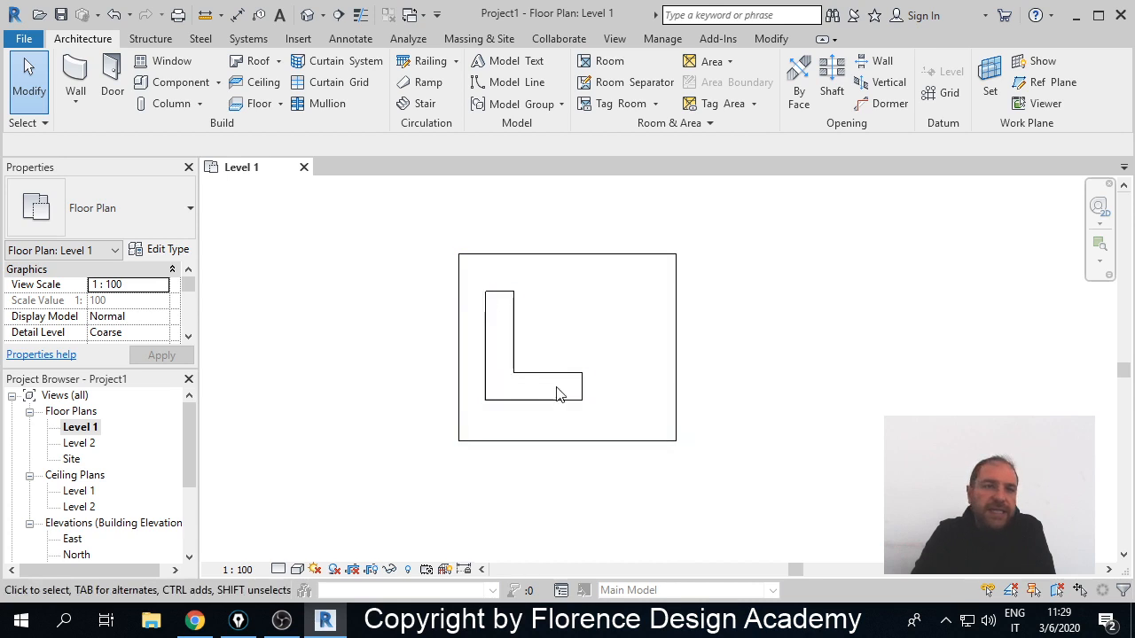
- Open the default 3D view and examine the floor slab and its L-shaped opening from different angles
left_click(178, 16)
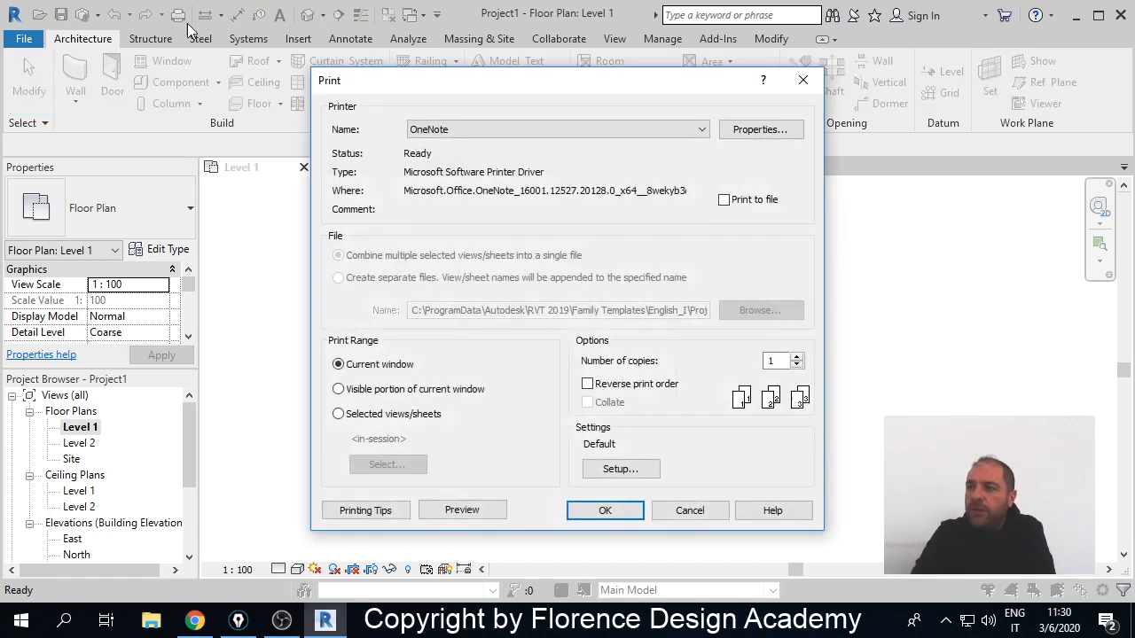
left_click(687, 508)
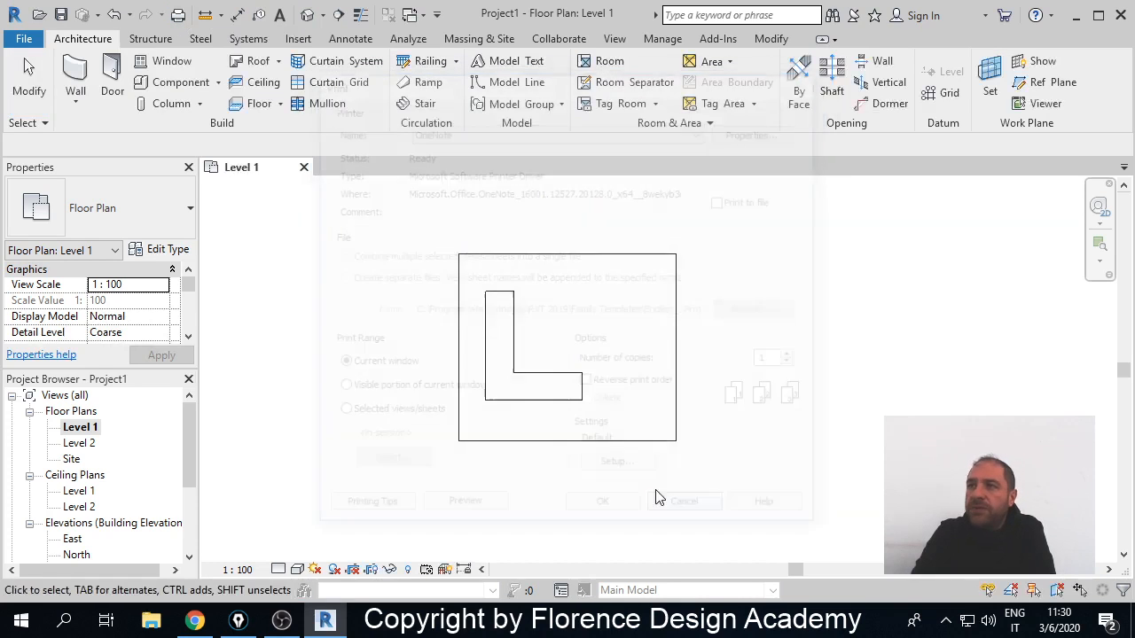
left_click(307, 16)
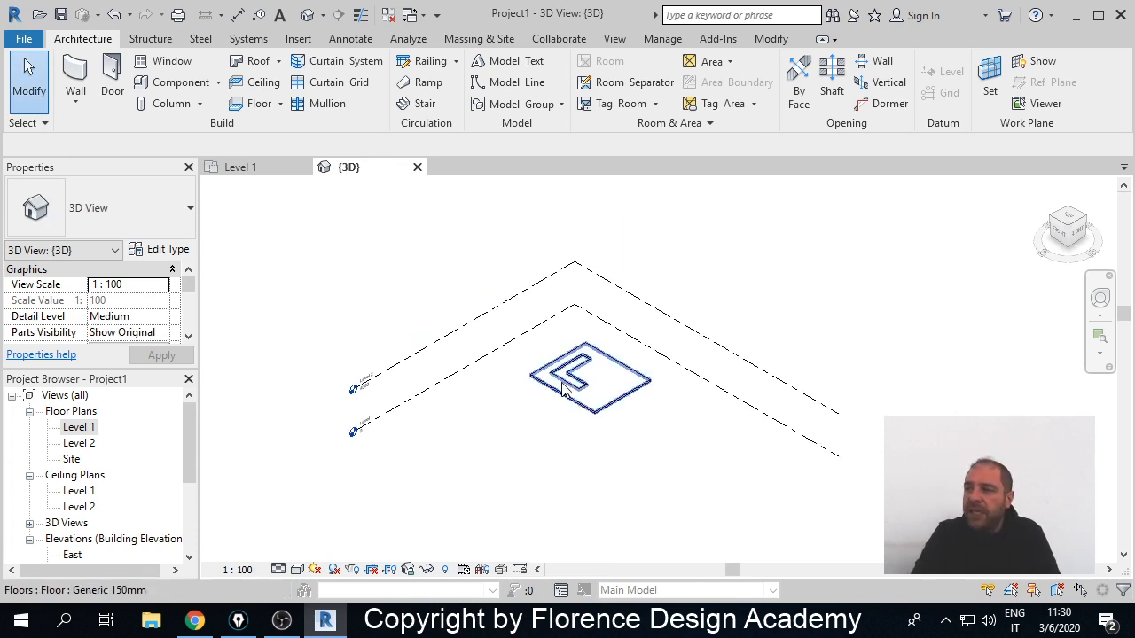
scroll(568, 385, "up", 2)
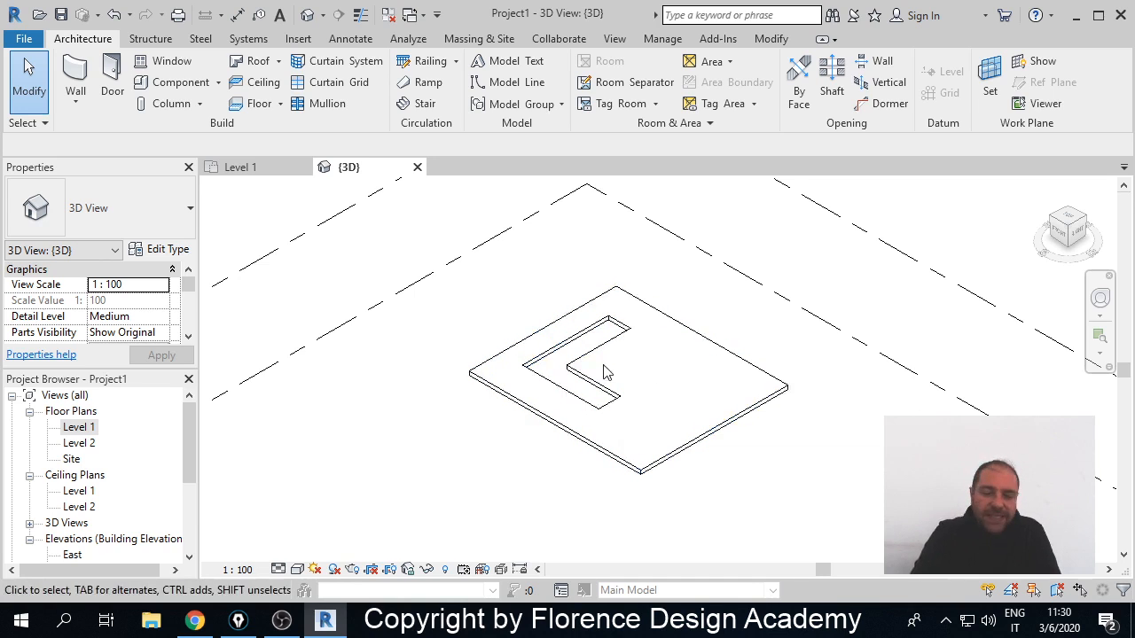
middle_click_drag(575, 364, 579, 367)
middle_click_drag(582, 372, 599, 449)
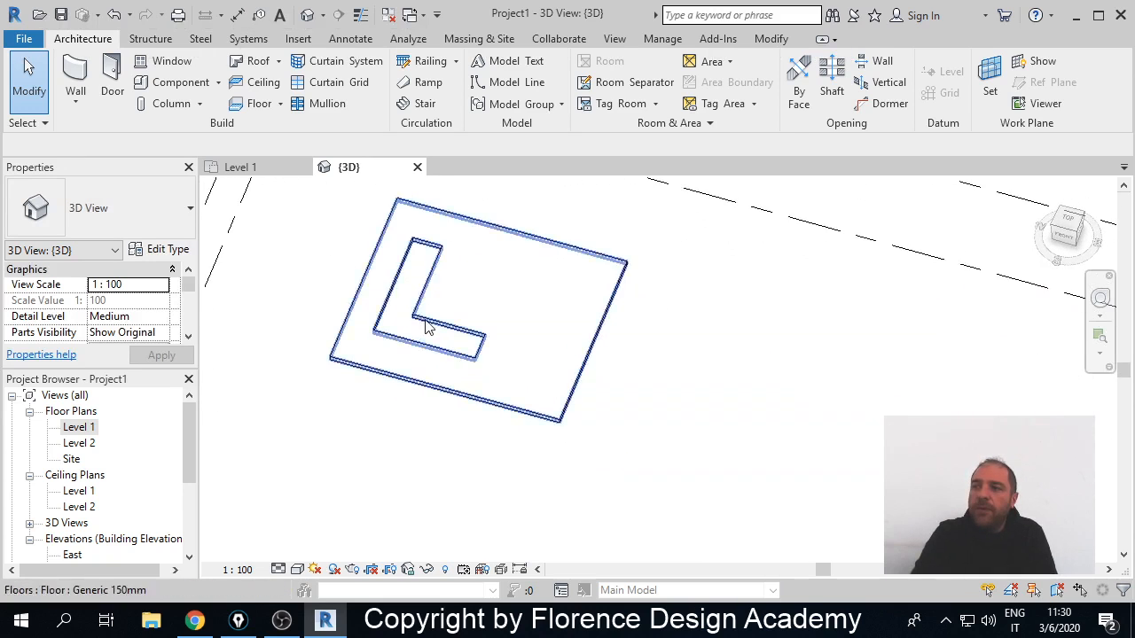
middle_click_drag(424, 321, 449, 390)
scroll(435, 350, "up", 1)
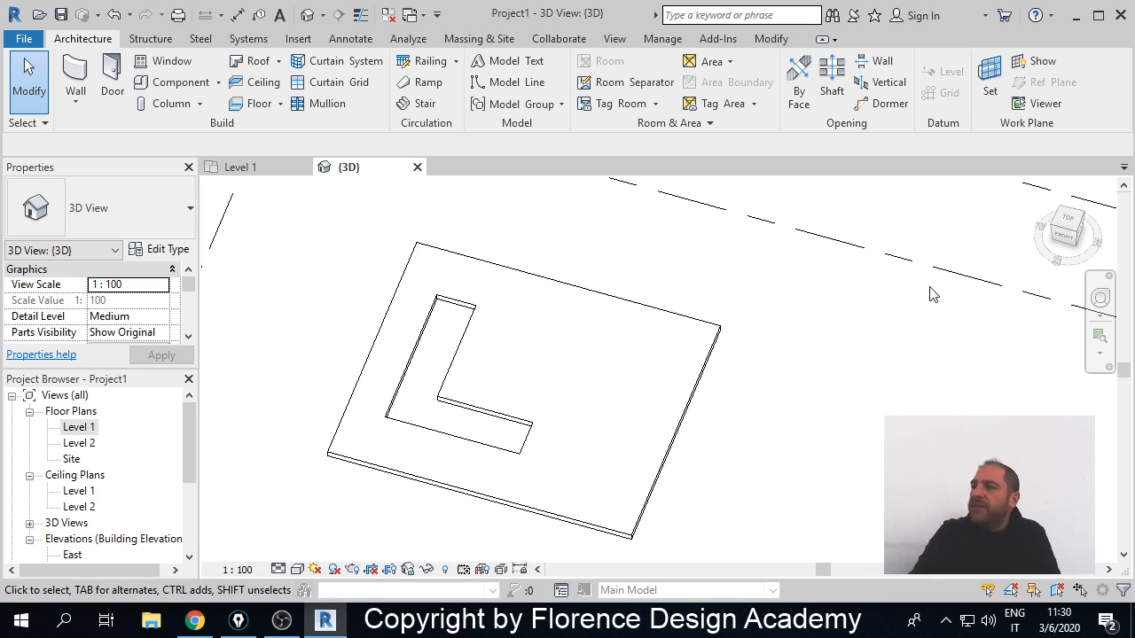
middle_click_drag(666, 411, 709, 346, "shift")
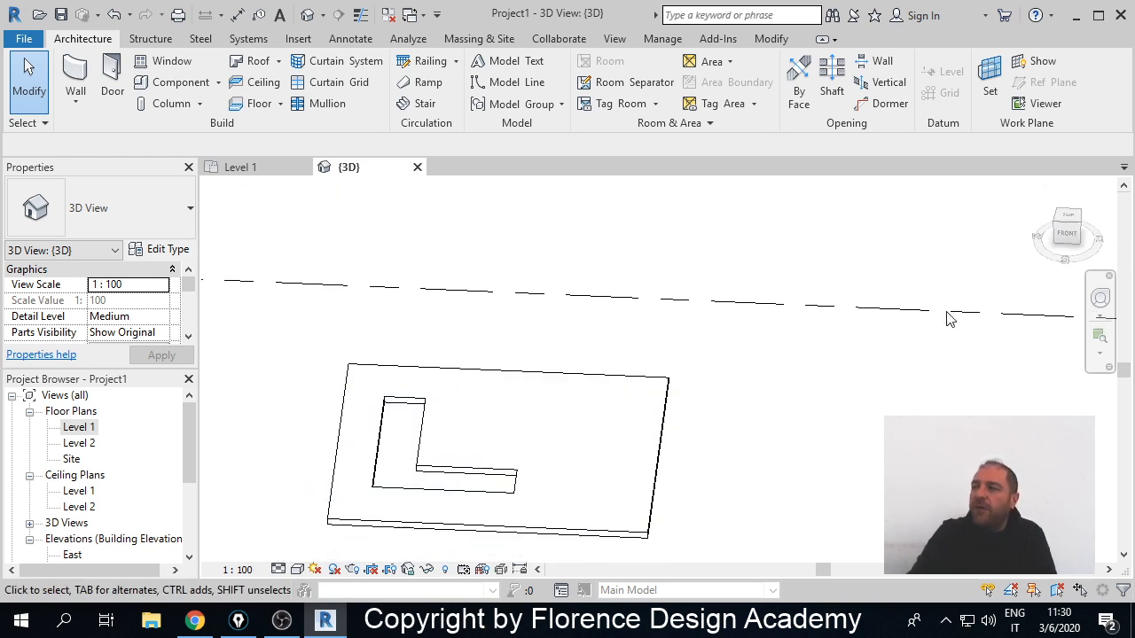
- Look at the model from the front and examine how the floor's thickness sits relative to the Level 1 line
left_click(1070, 235)
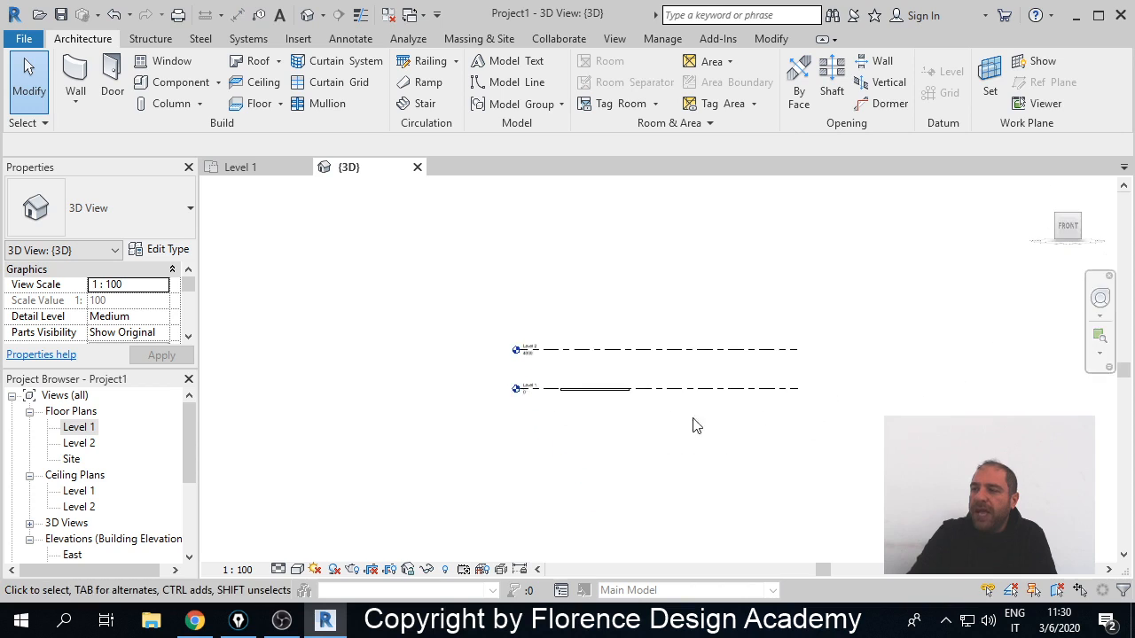
scroll(592, 401, "up", 5)
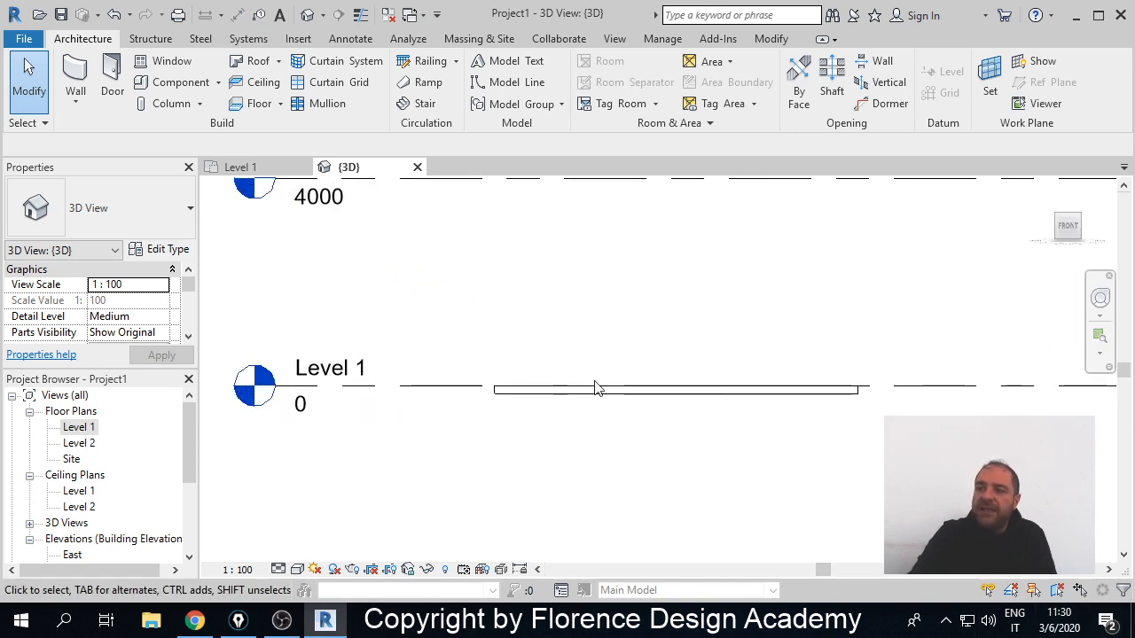
middle_click_drag(600, 386, 601, 443)
scroll(516, 446, "up", 3)
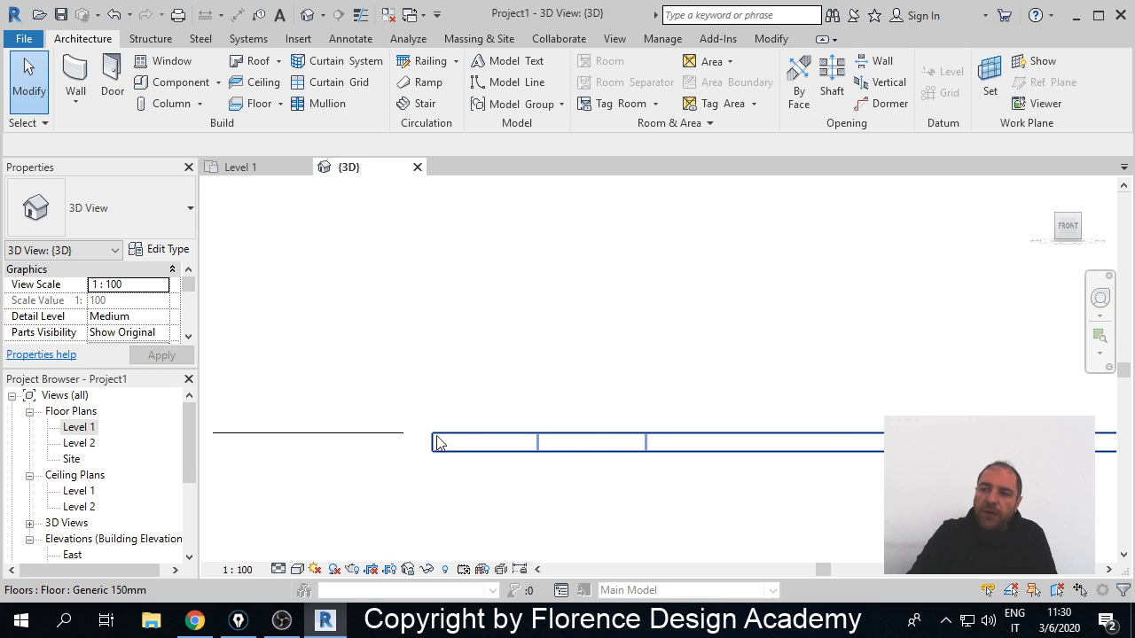
left_click(384, 440)
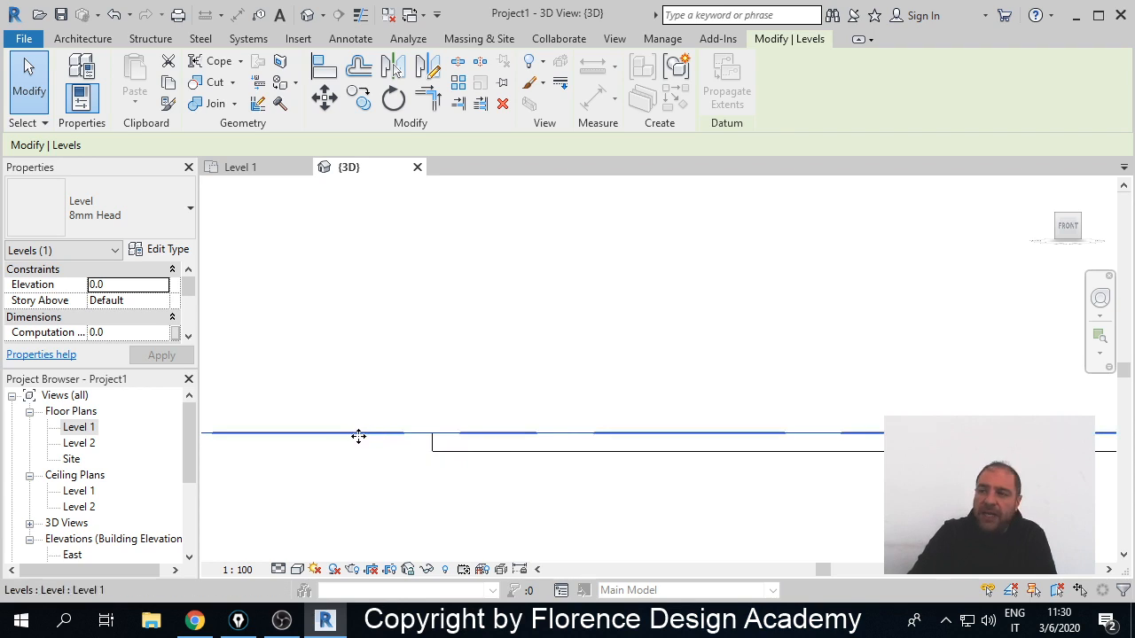
scroll(434, 436, "up", 2)
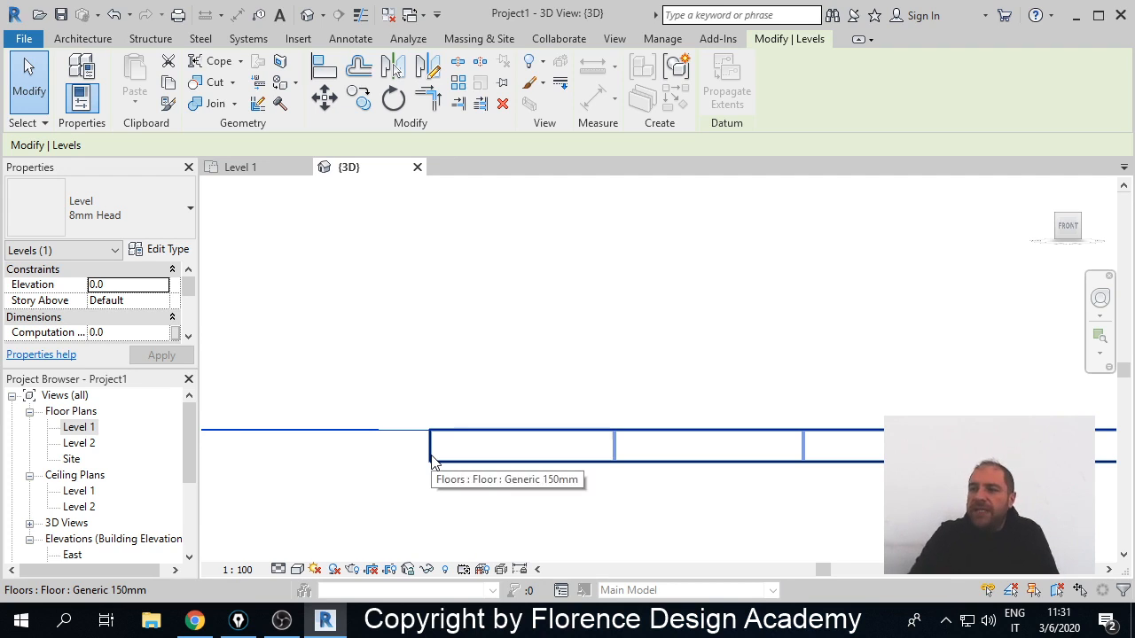
scroll(478, 468, "down", 4)
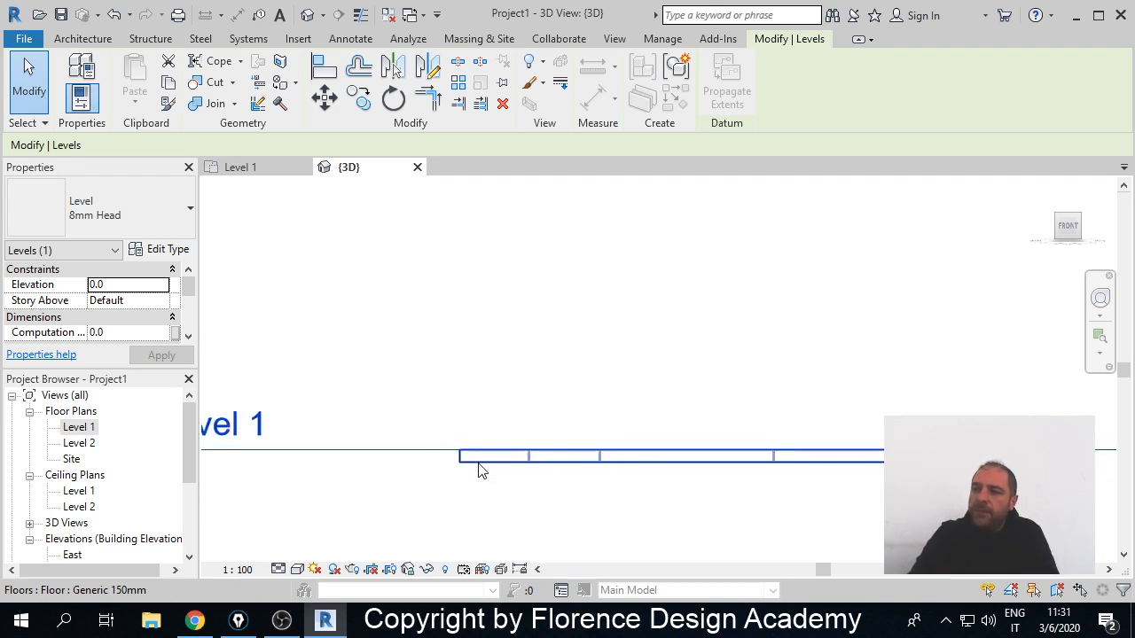
scroll(478, 468, "down", 2)
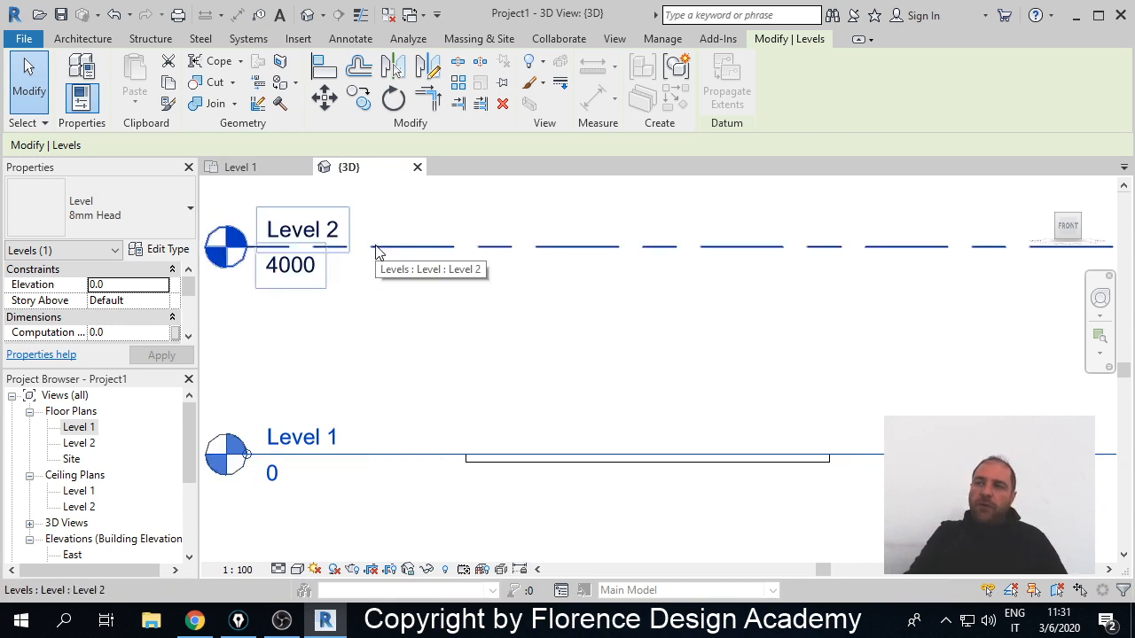
- Create a floor on the Level 2 floor plan with a rectangular boundary about 6900 mm wide and 7800 mm high, partly overlapping the lower floor
double_click(80, 443)
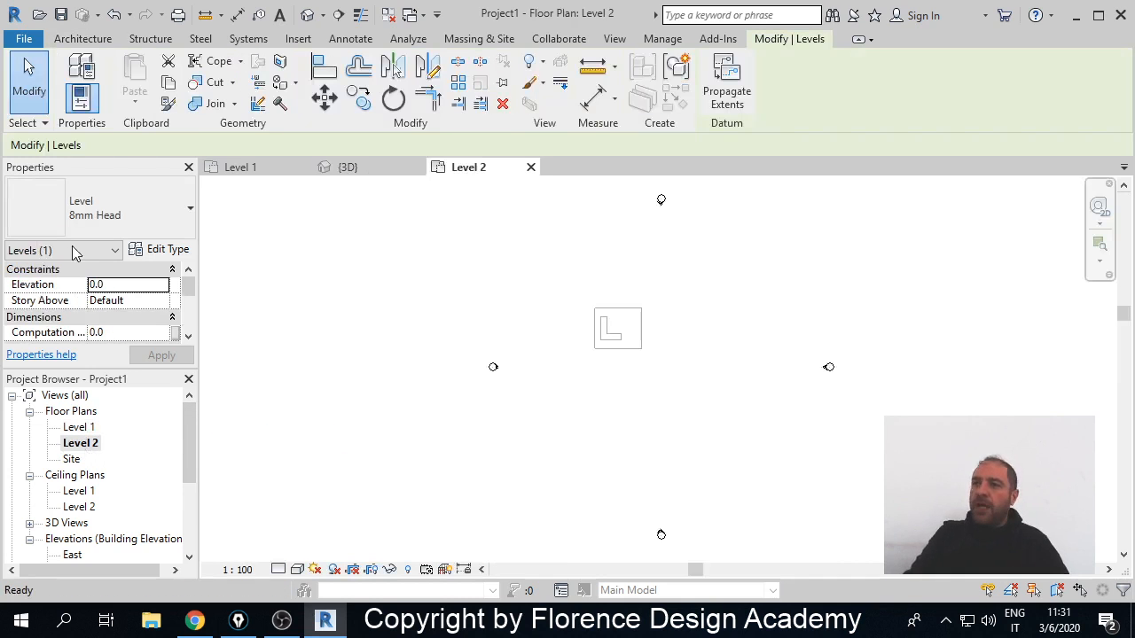
left_click(93, 39)
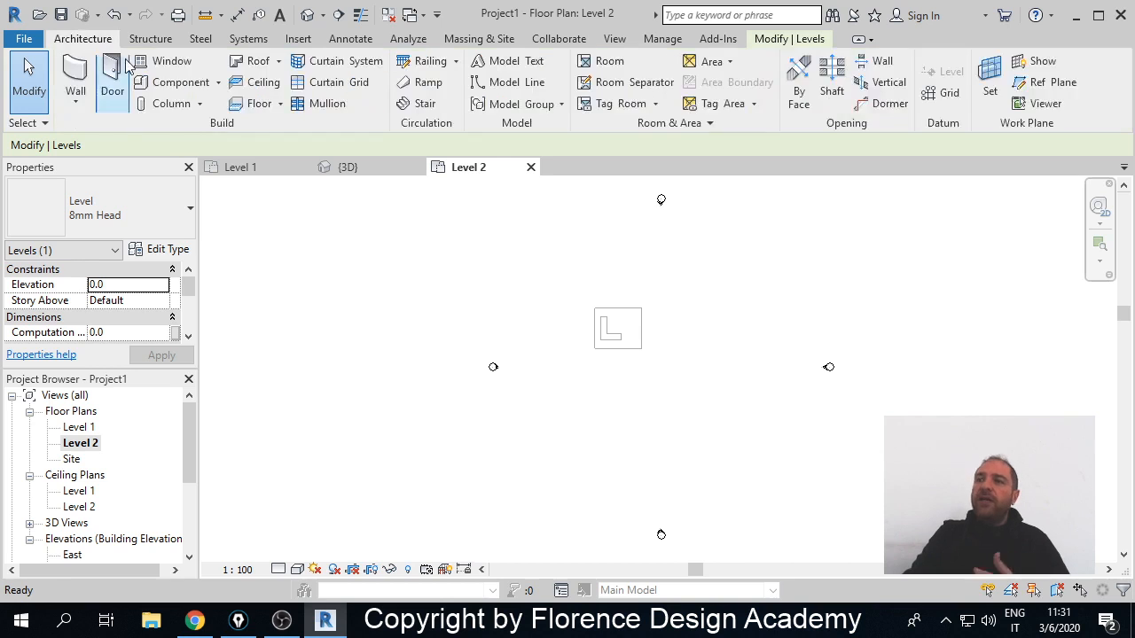
left_click(256, 102)
scroll(644, 326, "up", 1)
scroll(645, 326, "up", 2)
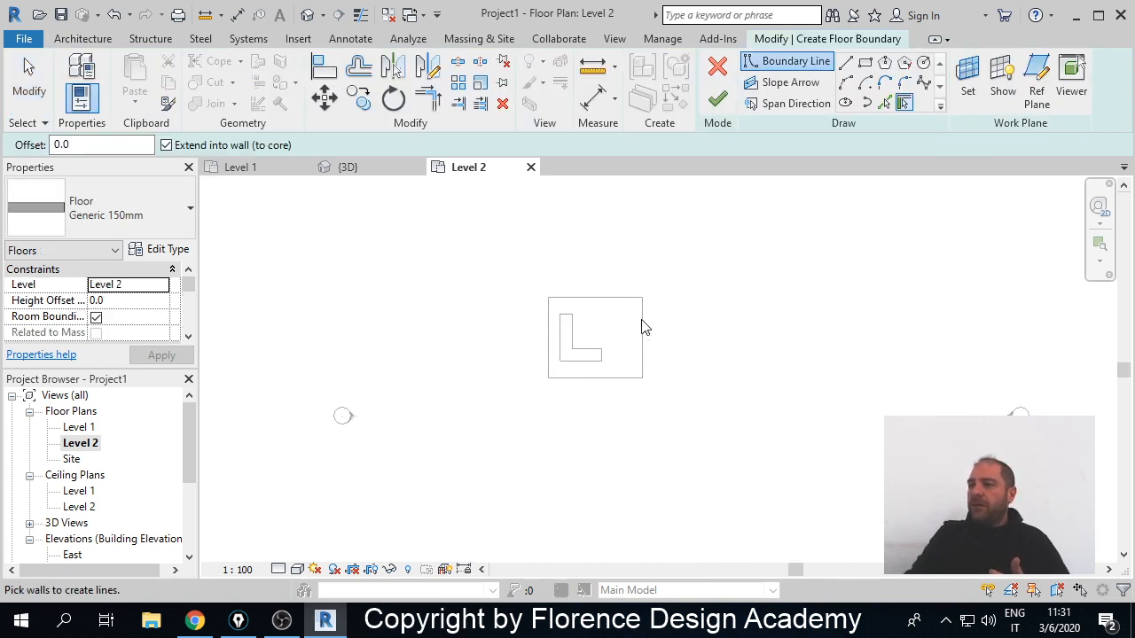
left_click(865, 62)
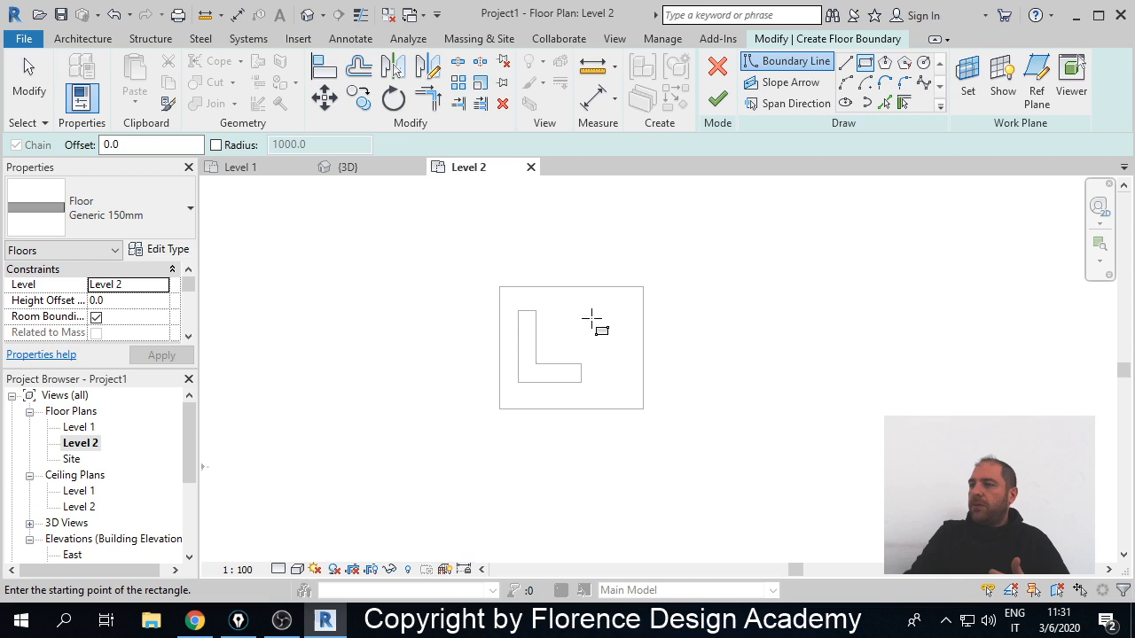
left_click(581, 266)
left_click(723, 426)
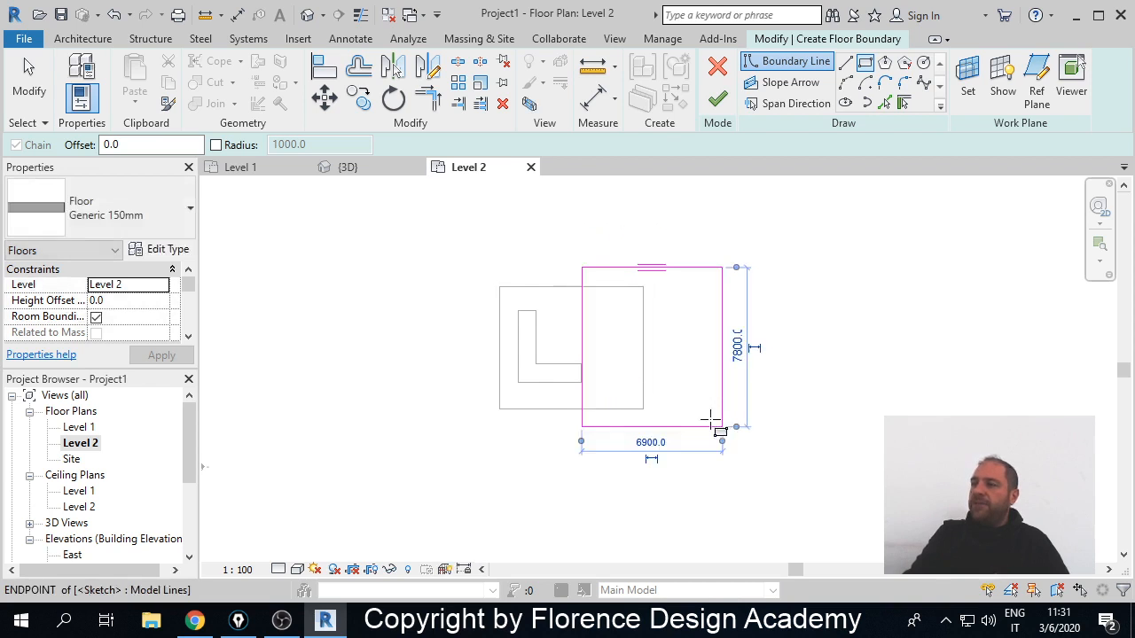
left_click(719, 100)
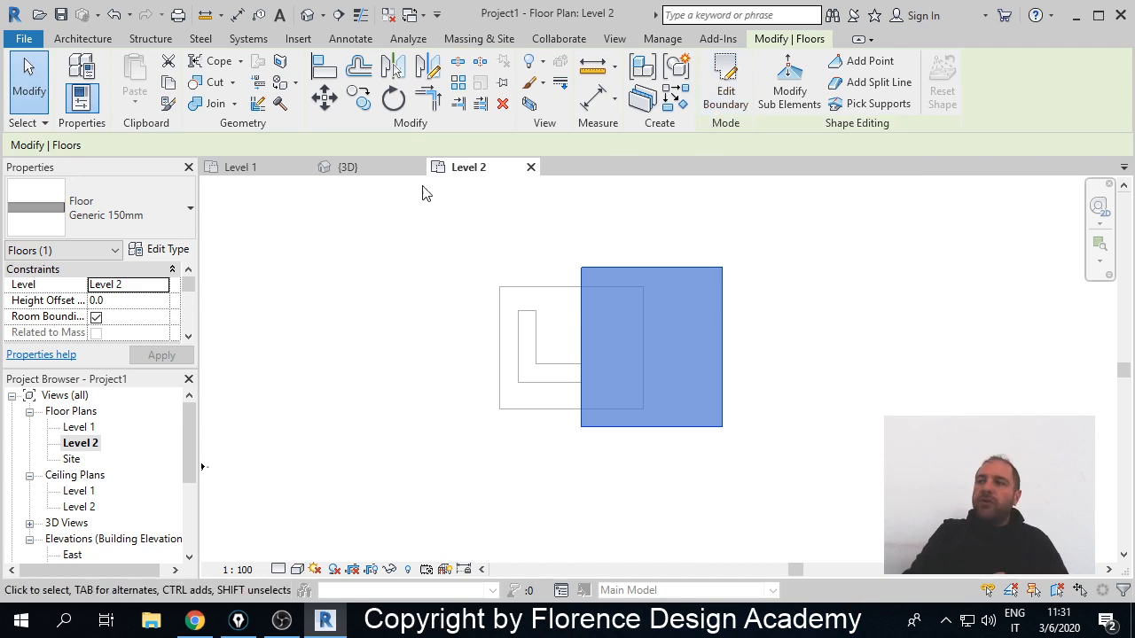
- Return to the 3D view and change the Level 2 floor's type to Generic 300mm
left_click(363, 173)
middle_click_drag(748, 363, 625, 361)
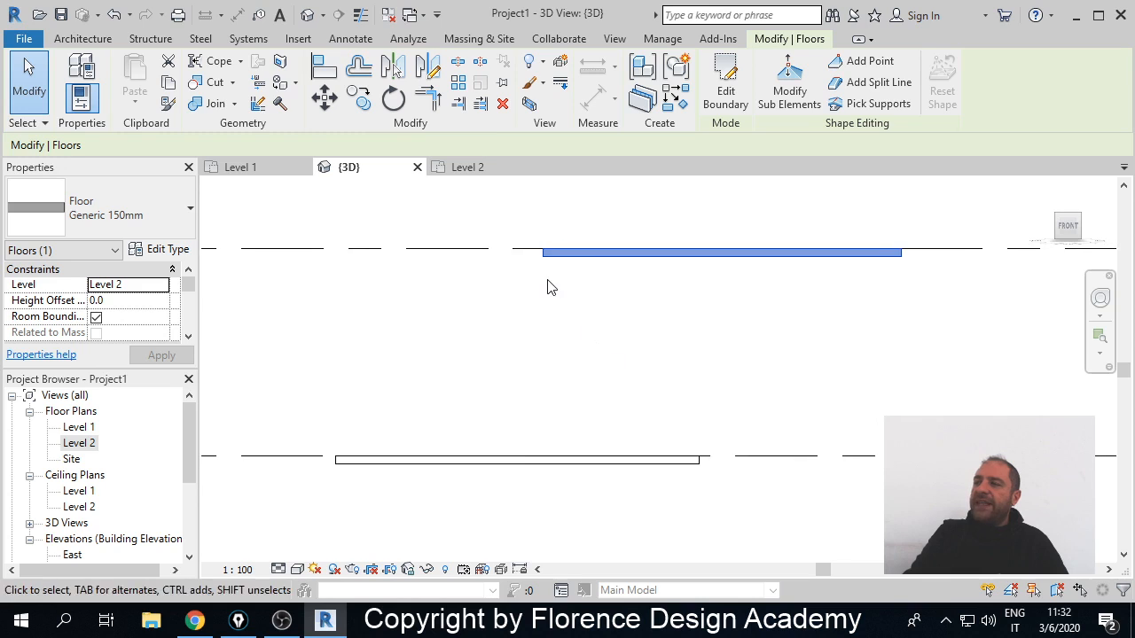
scroll(550, 250, "up", 2)
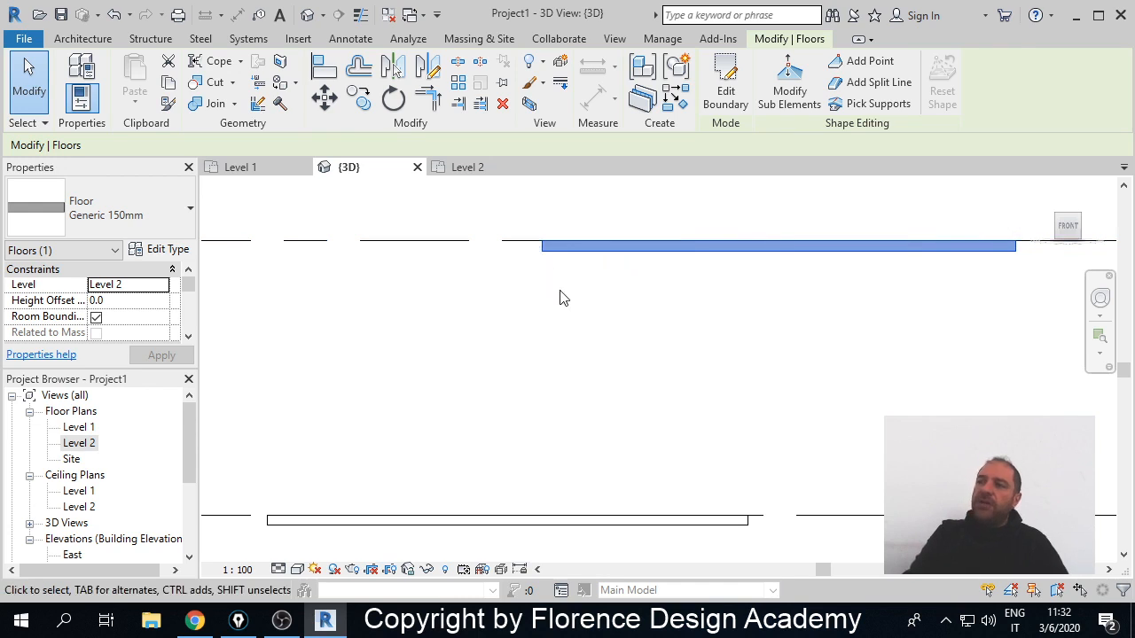
scroll(560, 299, "down", 2)
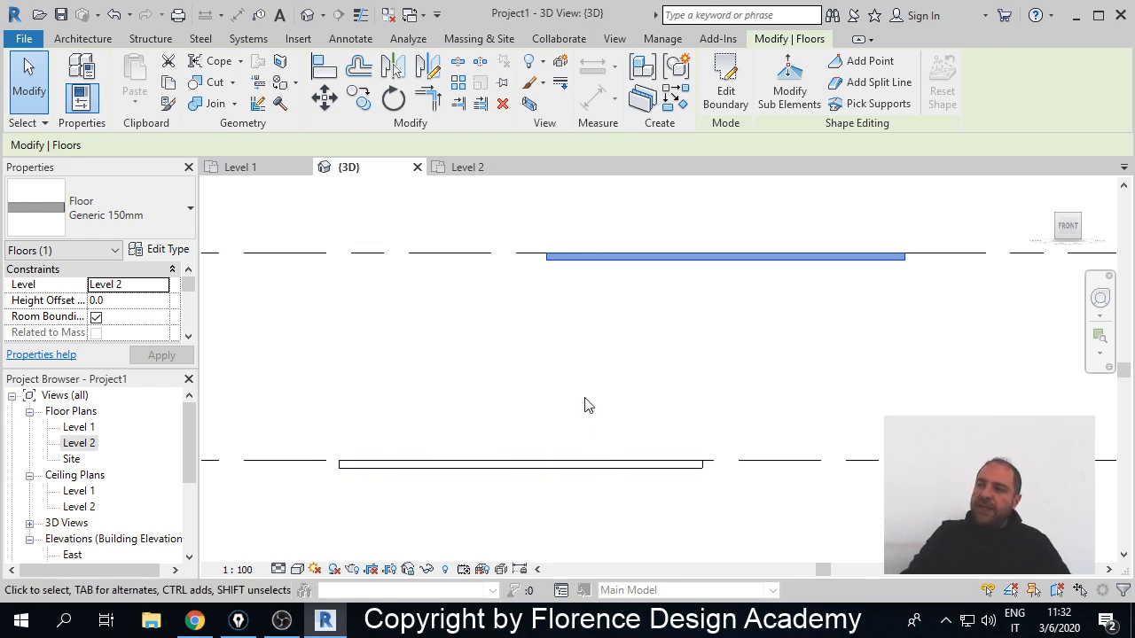
scroll(563, 273, "up", 3)
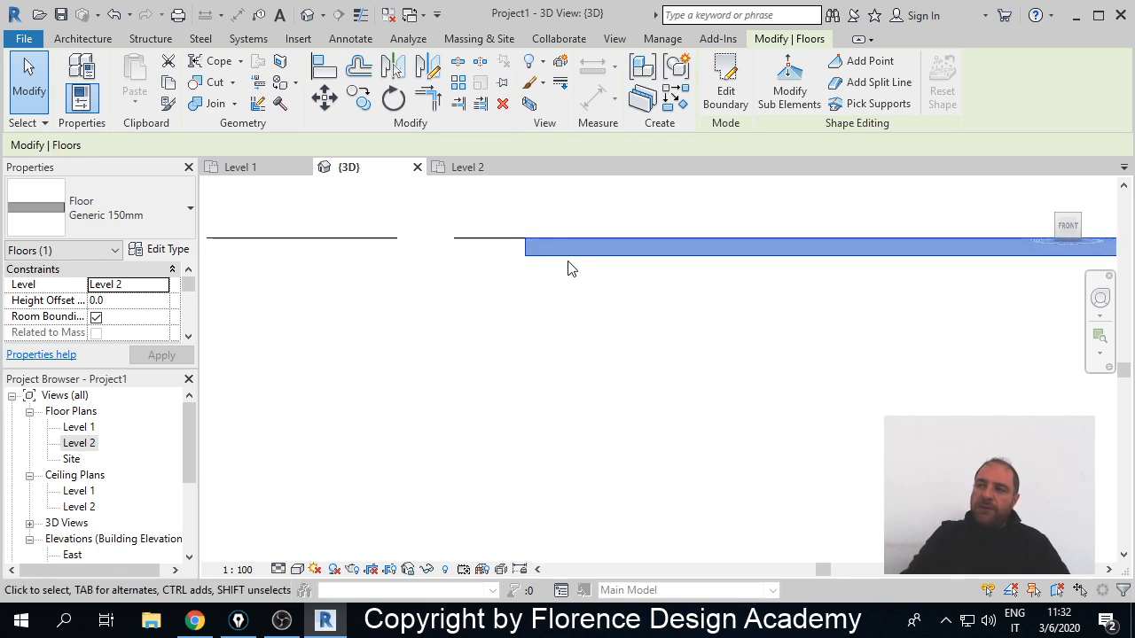
scroll(560, 263, "down", 3)
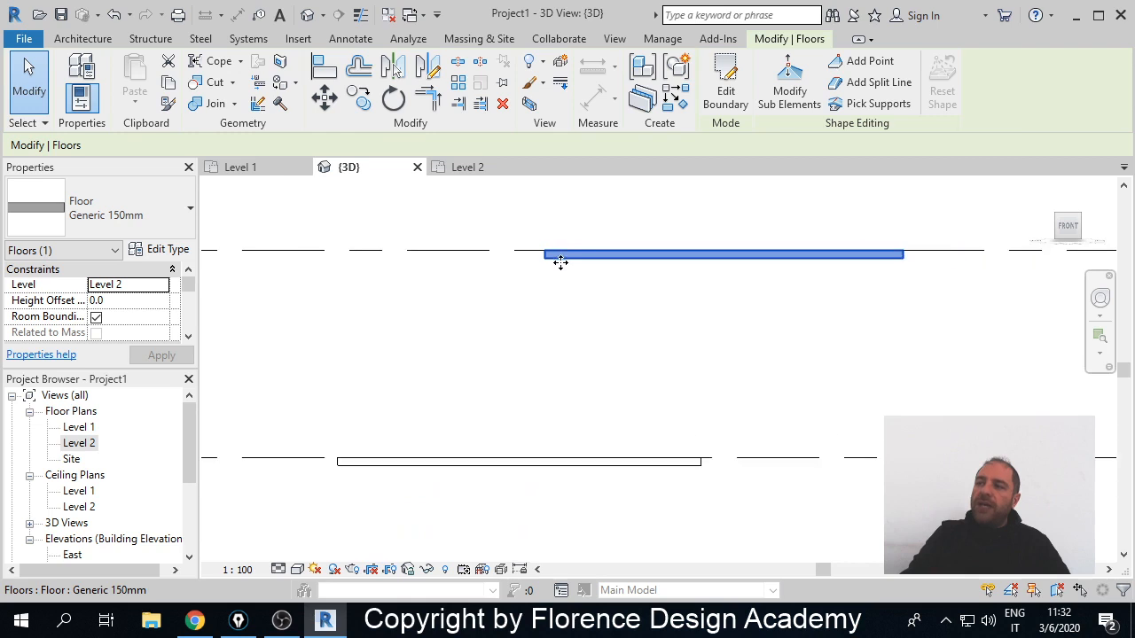
scroll(560, 263, "down", 2)
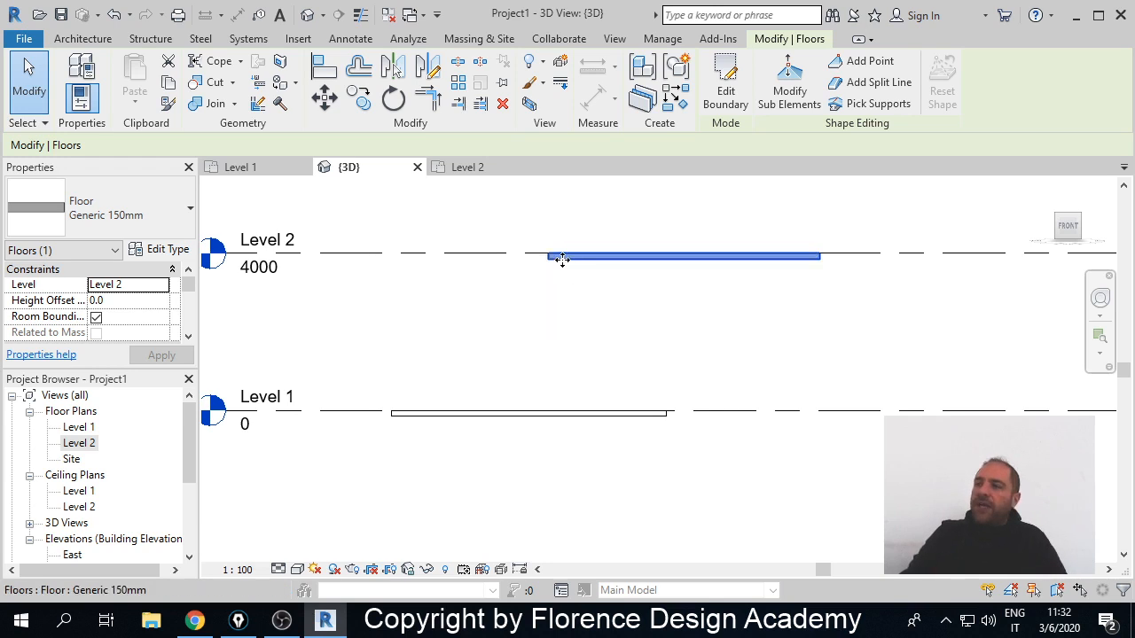
left_click(187, 213)
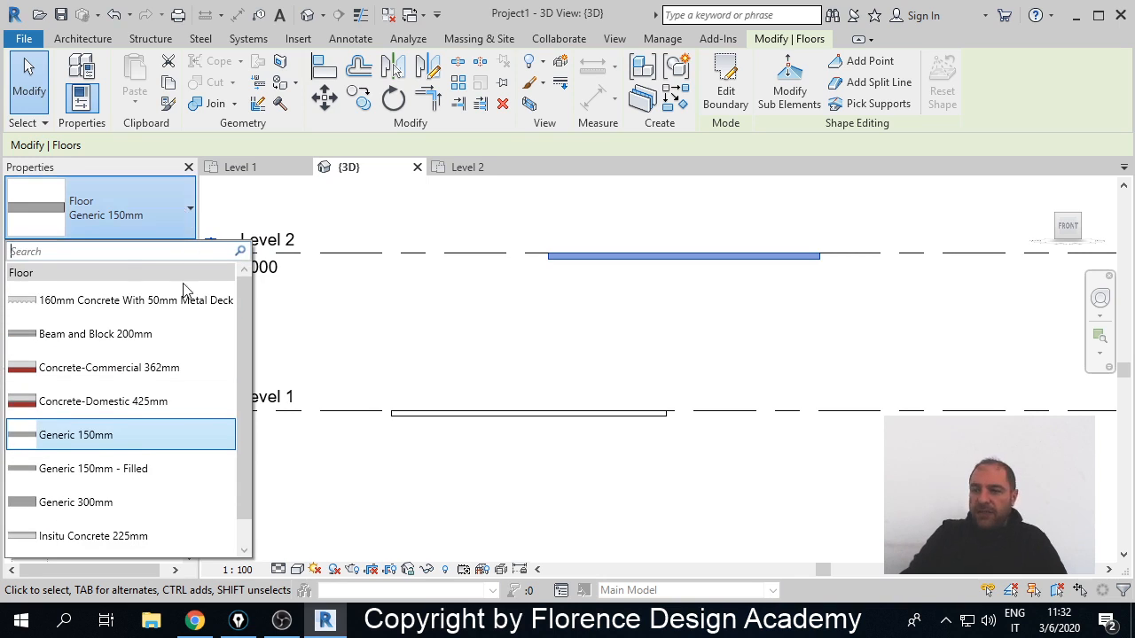
left_click(130, 502)
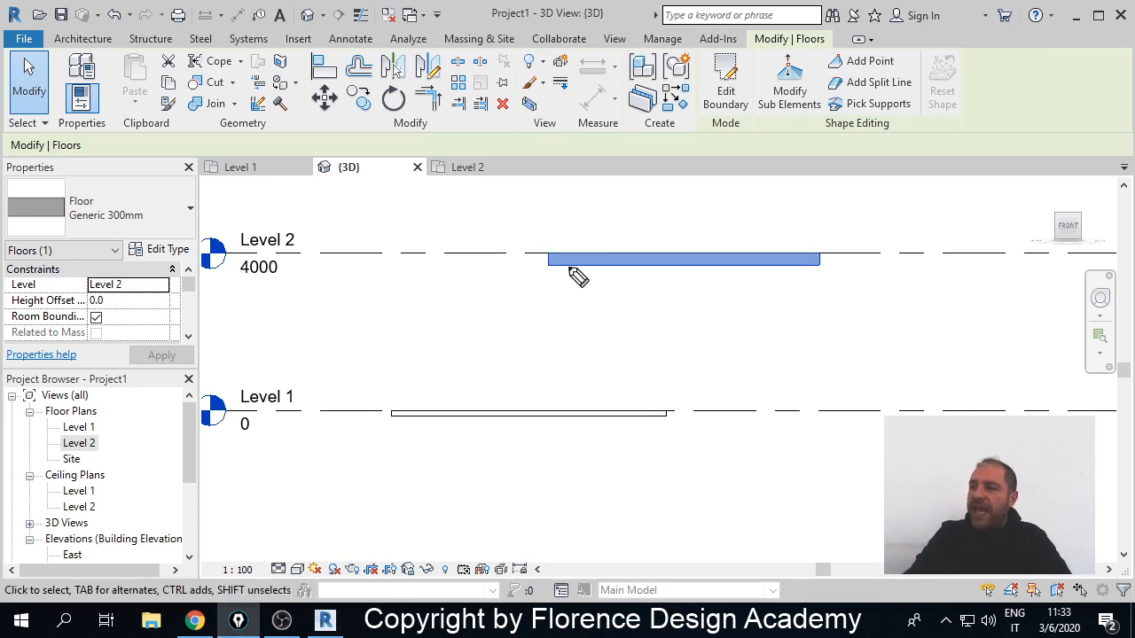
- Mark the clear height between the two floors with a vertical arrow and set the elevation of Level 2 to 3300
mouse_move(570, 266)
left_mouse_down()
mouse_move(551, 282)
mouse_move(574, 269)
mouse_move(595, 287)
mouse_move(569, 296)
mouse_move(567, 409)
mouse_move(597, 383)
left_mouse_up()
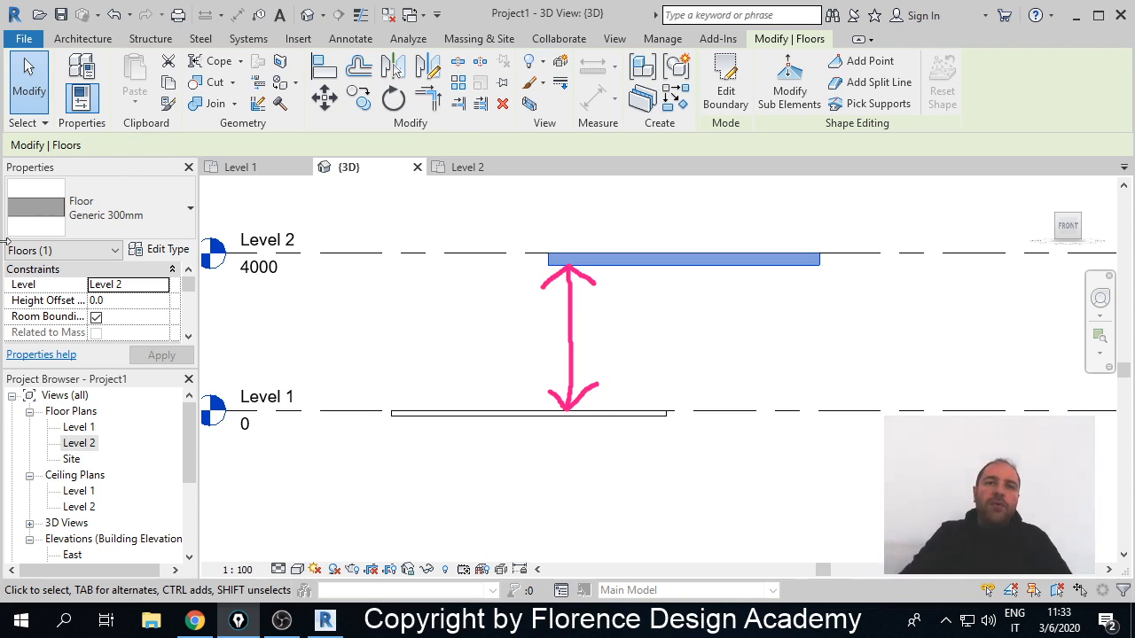
double_click(269, 273)
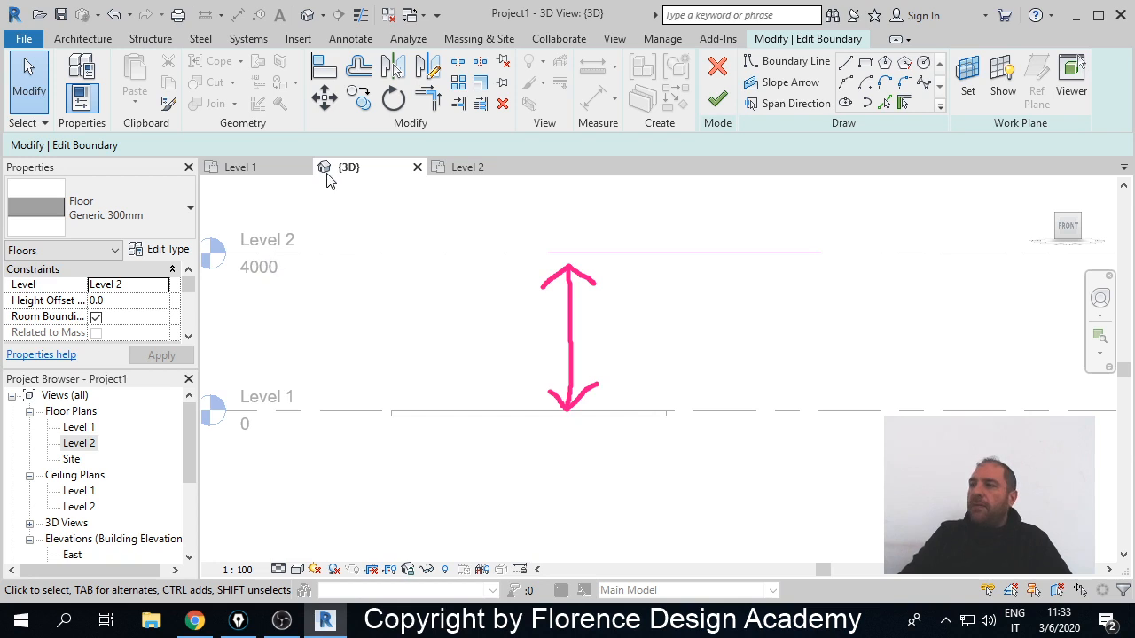
left_click(713, 96)
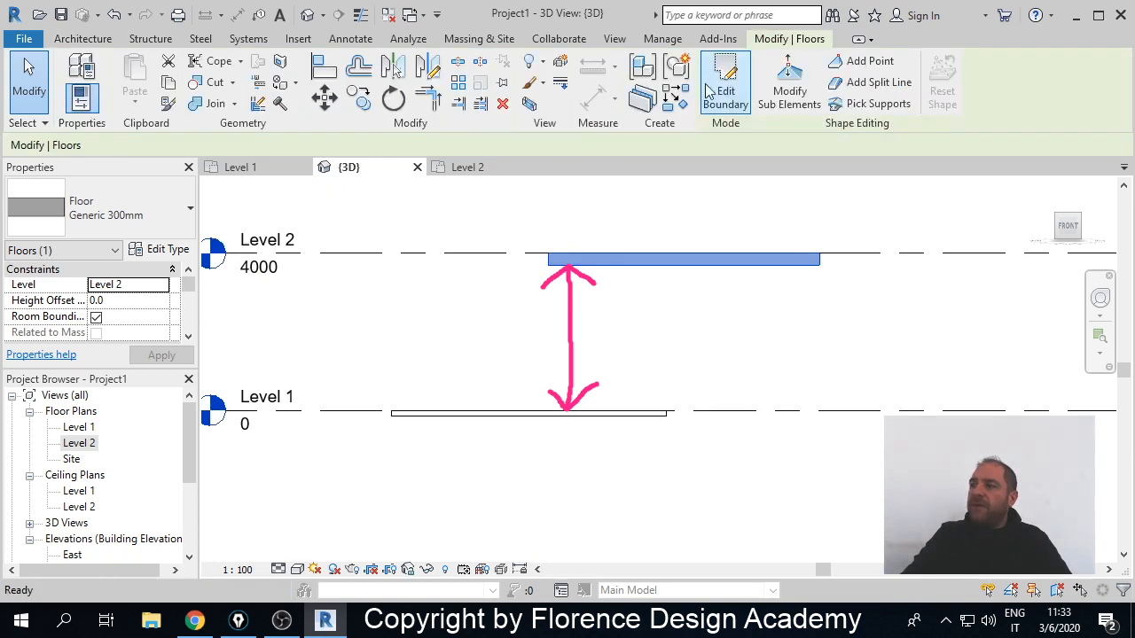
left_click(271, 275)
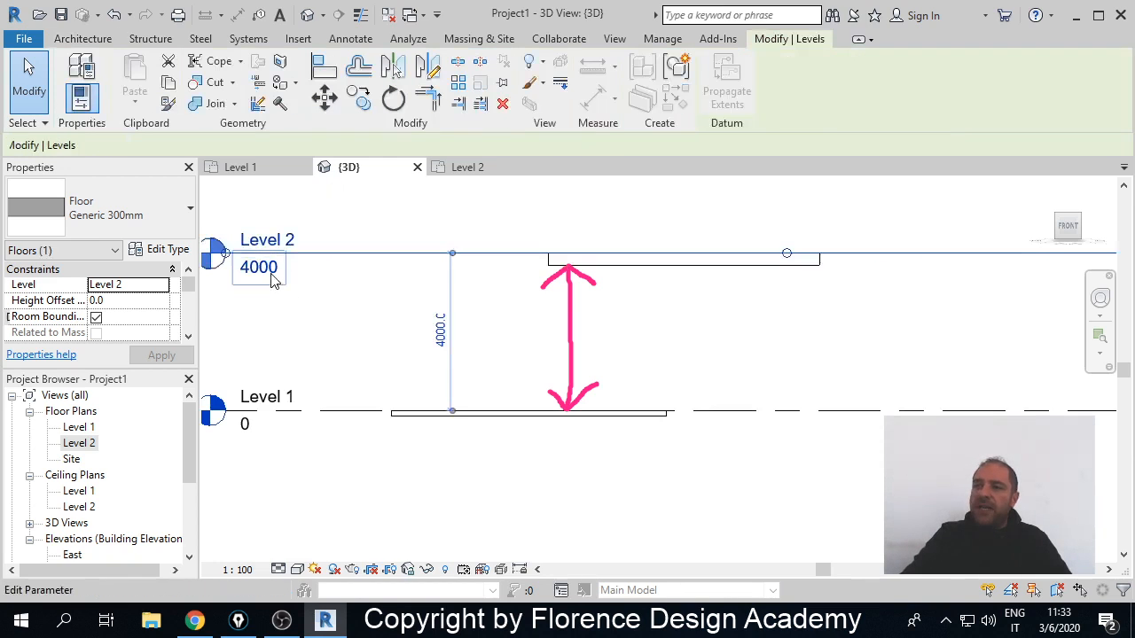
left_click(442, 337)
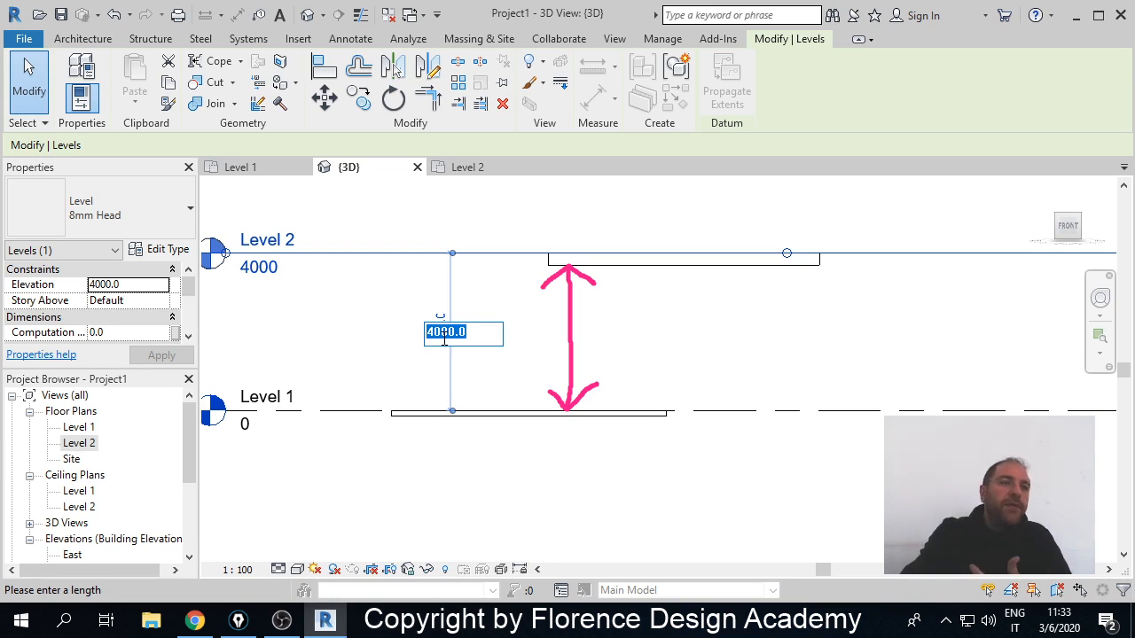
type("3")
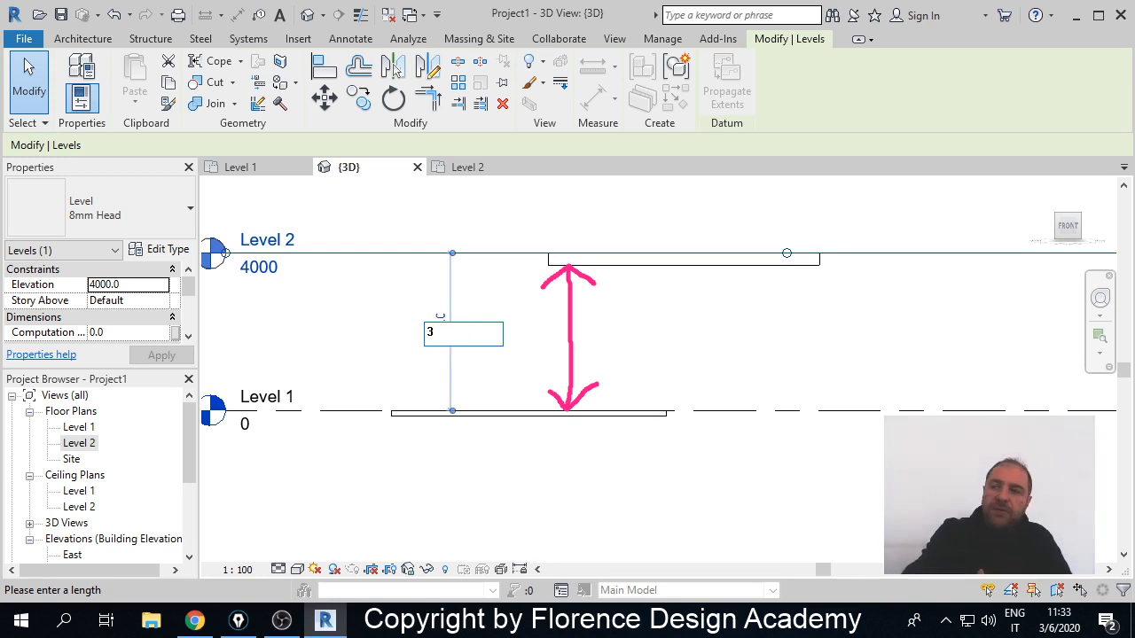
type("300")
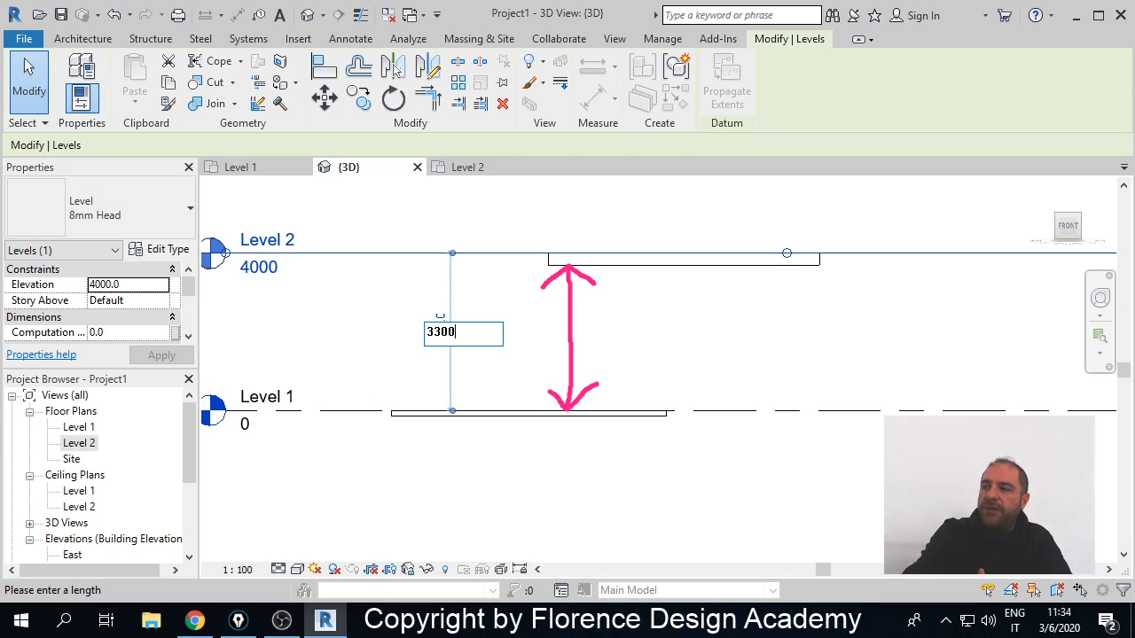
key("Return")
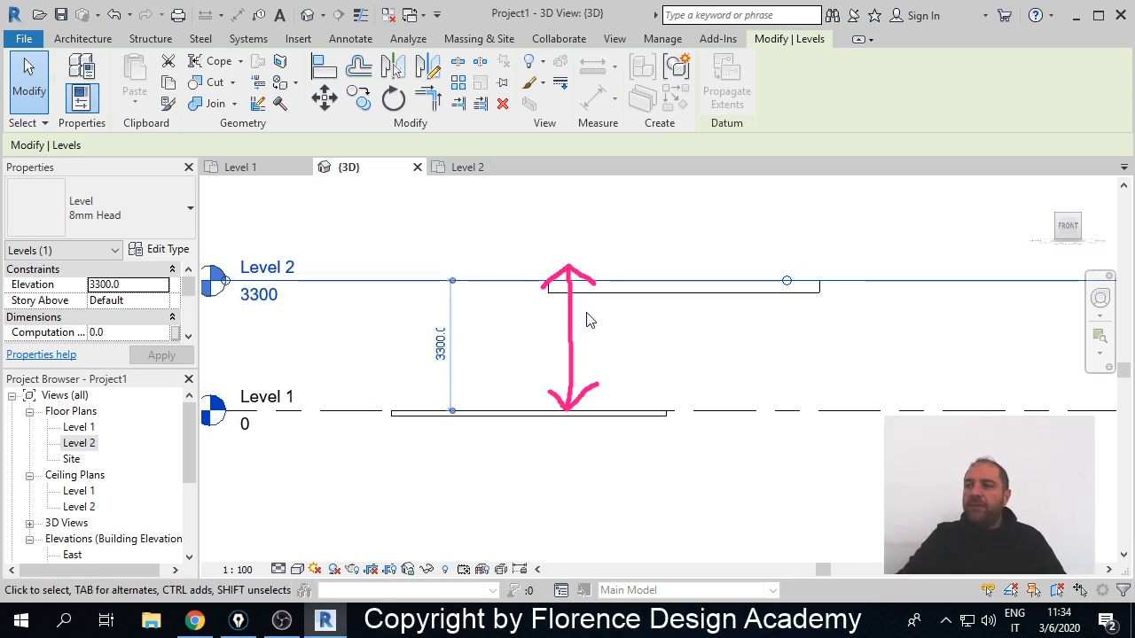
scroll(593, 314, "up", 2)
middle_click_drag(611, 323, 614, 297)
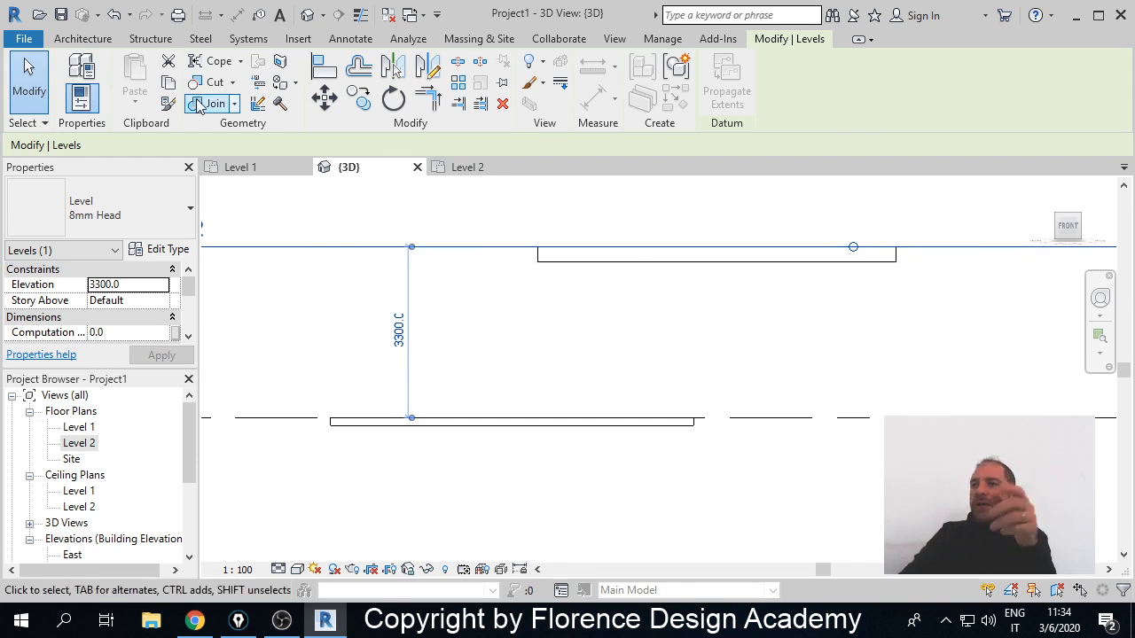
- Start a new architectural floor and look through the available floor types, keeping Generic 150mm
left_click(81, 39)
left_click(253, 104)
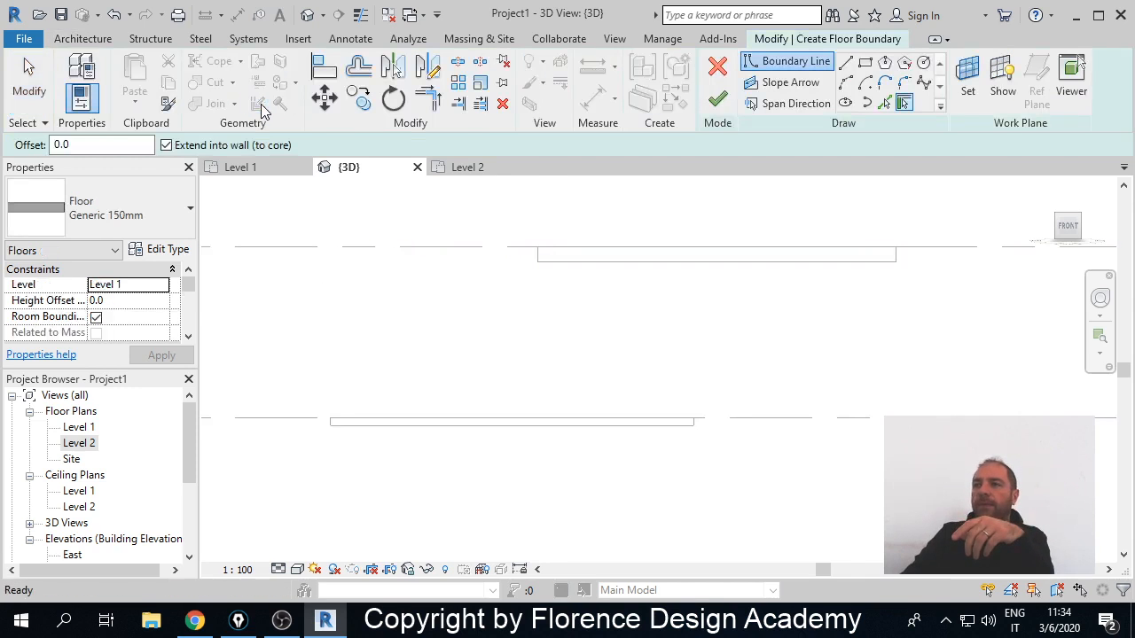
left_click(188, 210)
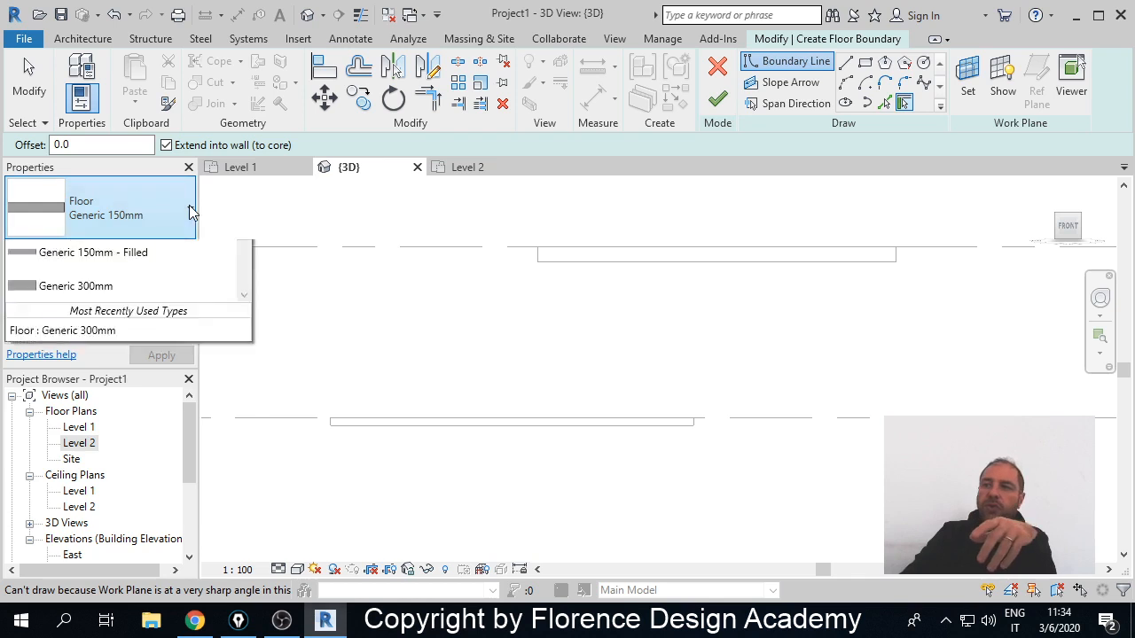
left_click_drag(239, 300, 254, 384)
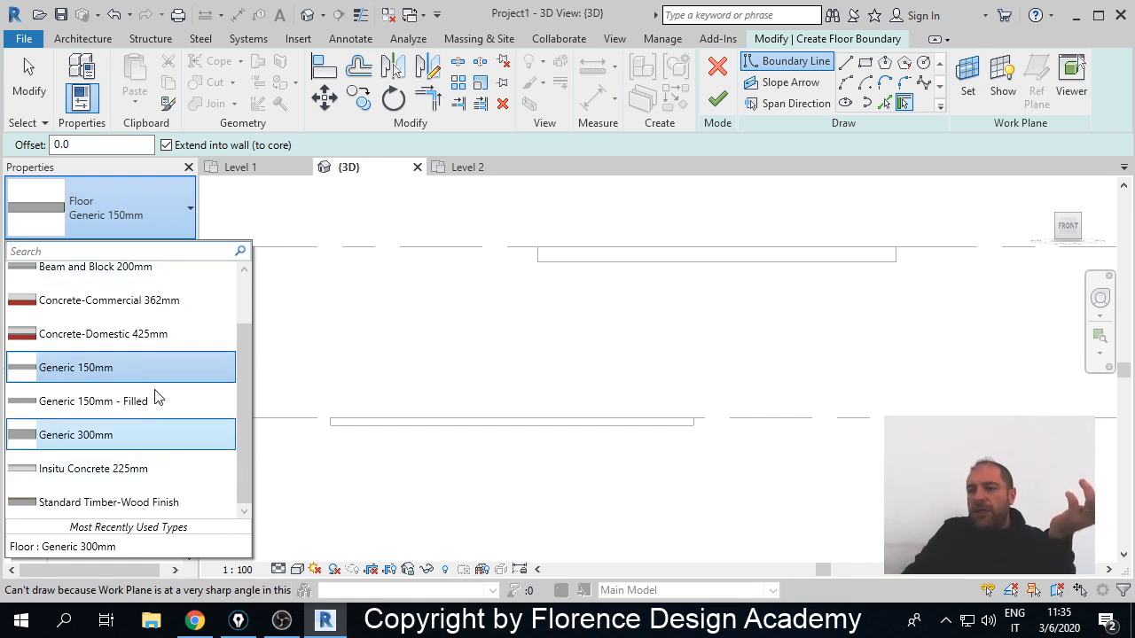
scroll(162, 400, "up", 2)
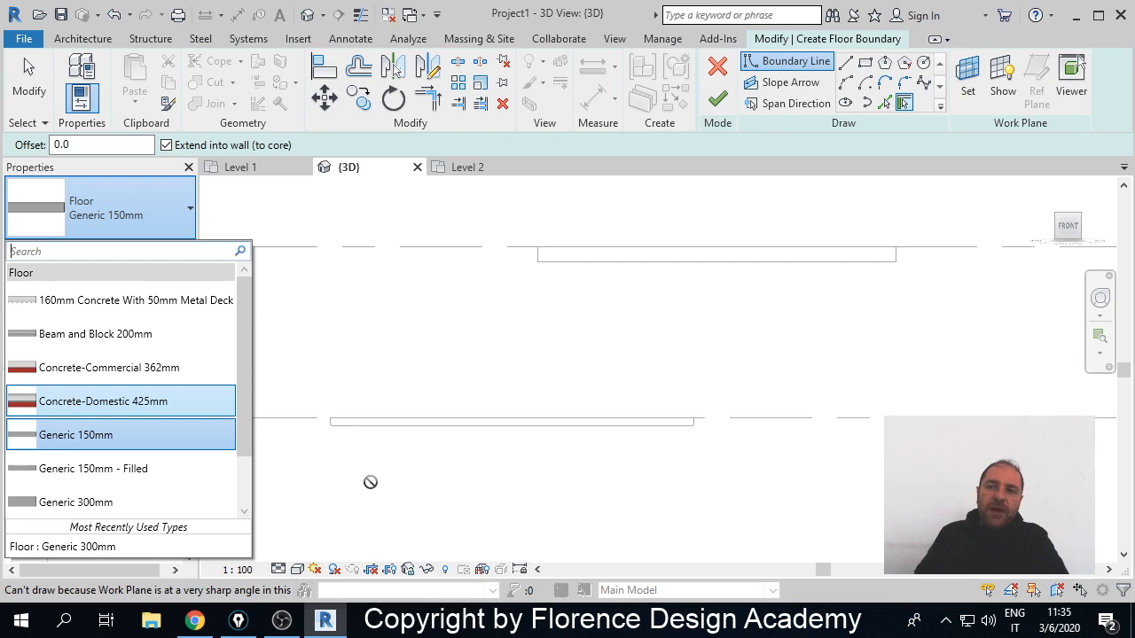
left_click(257, 226)
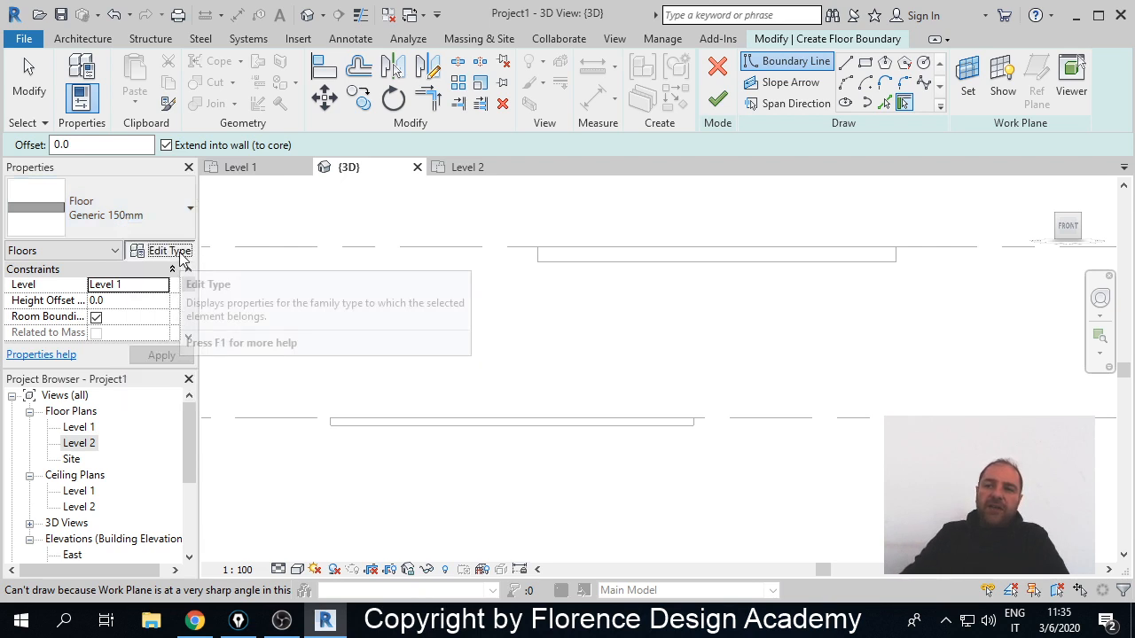
- Open the layer structure of the Generic 150mm floor type for editing
left_click(169, 251)
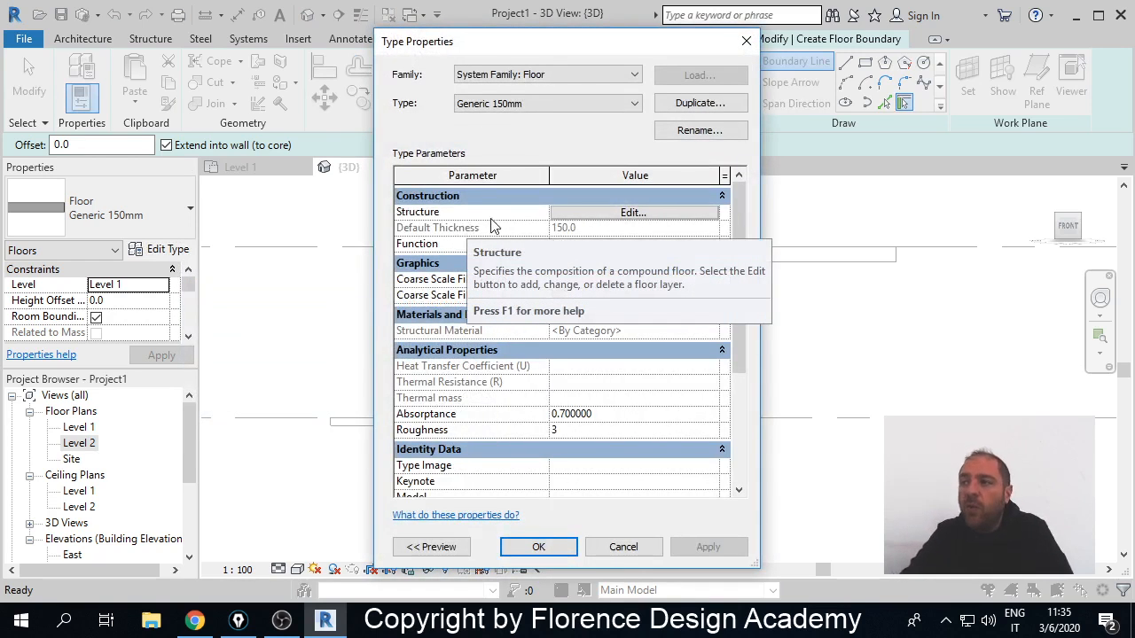
left_click(592, 216)
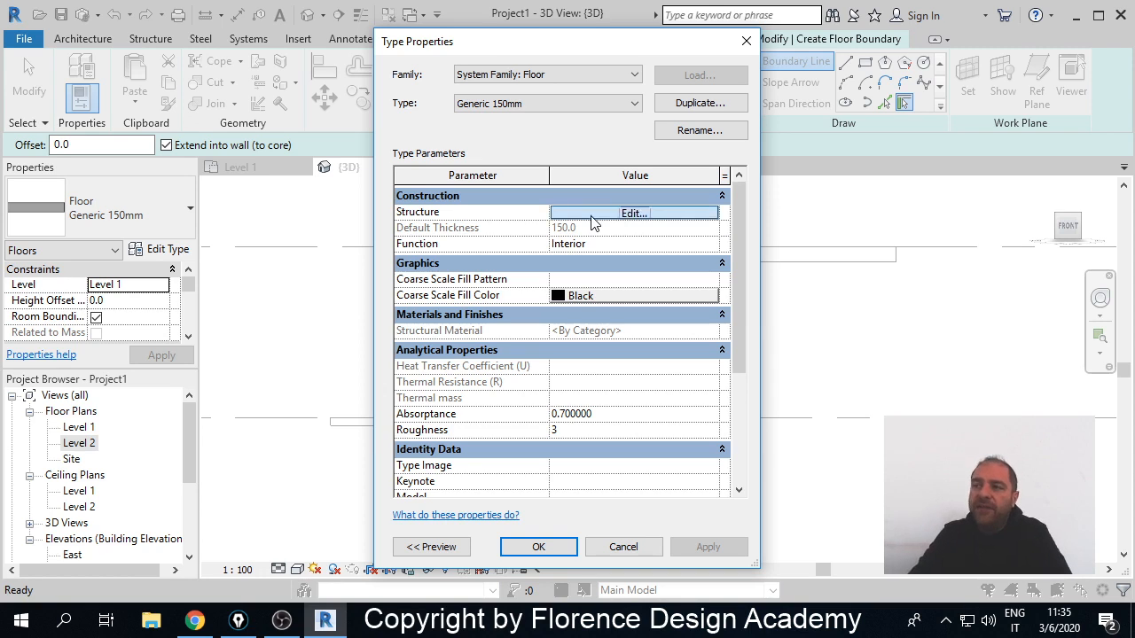
left_click(592, 215)
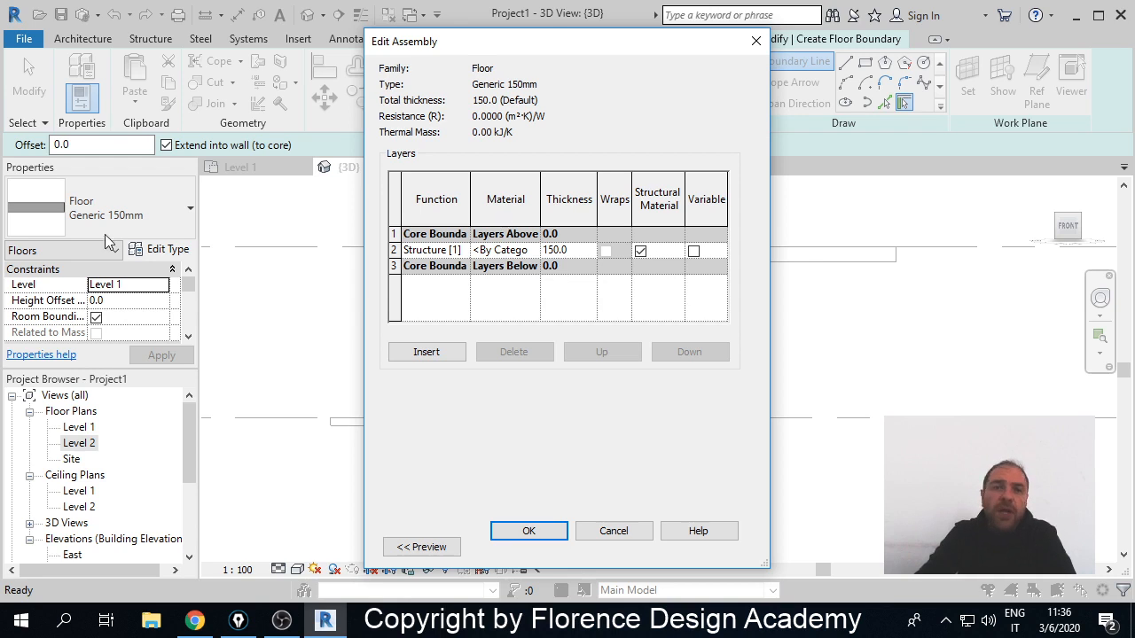
- Draw a freehand floor section over the dialog, with thin layers above and below a thick core filled with diagonal hatching
key("ctrl+shift+3")
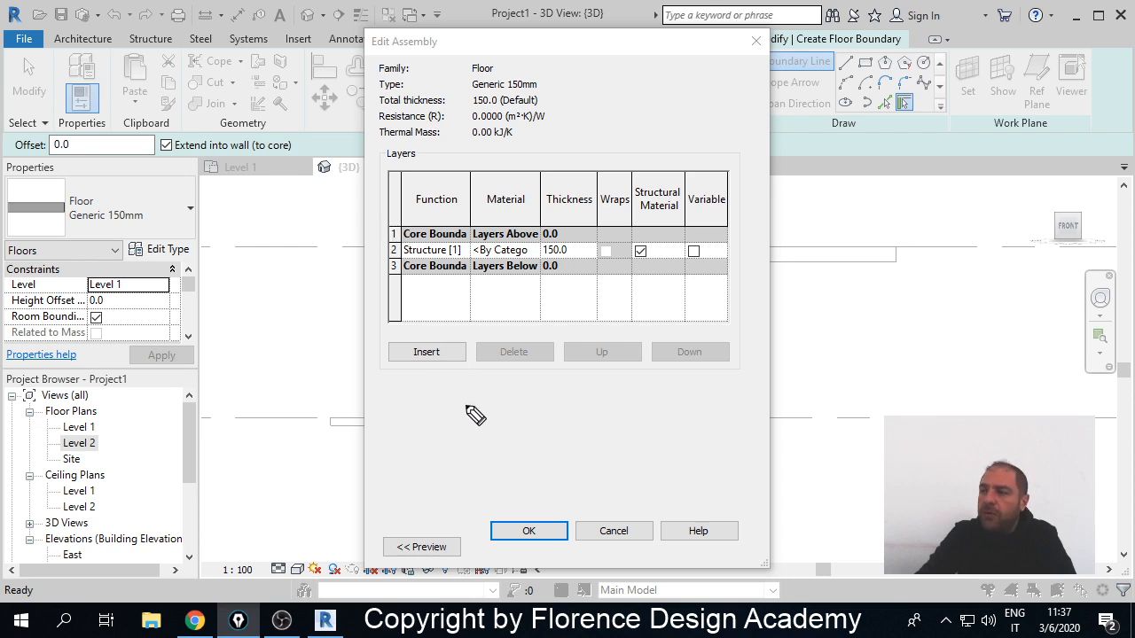
left_click_drag(395, 391, 704, 394)
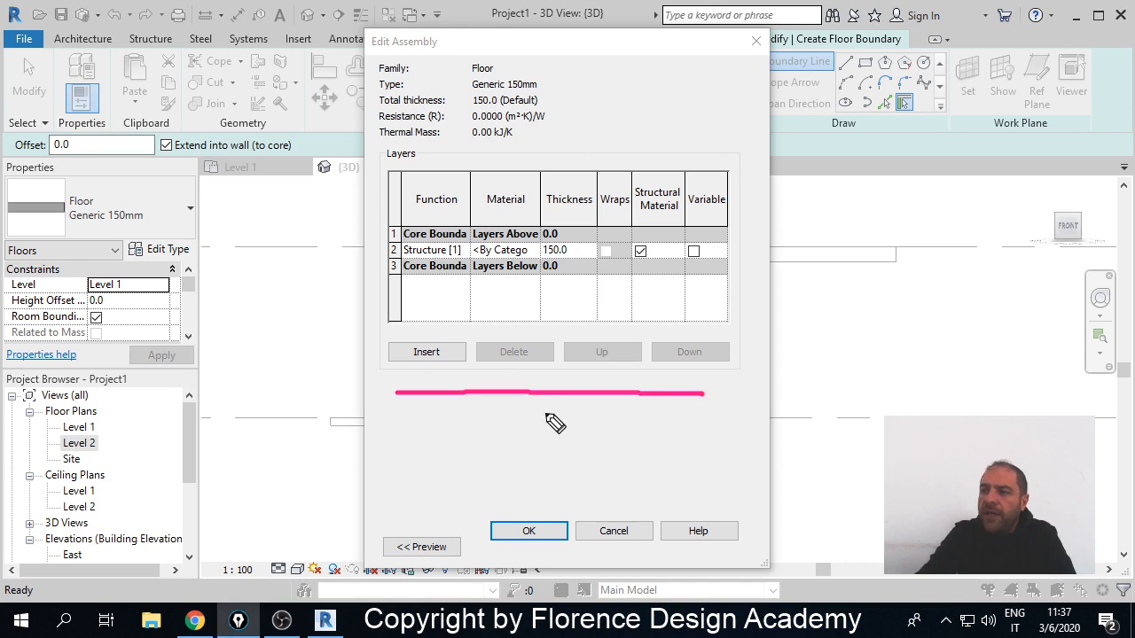
left_click_drag(395, 410, 700, 412)
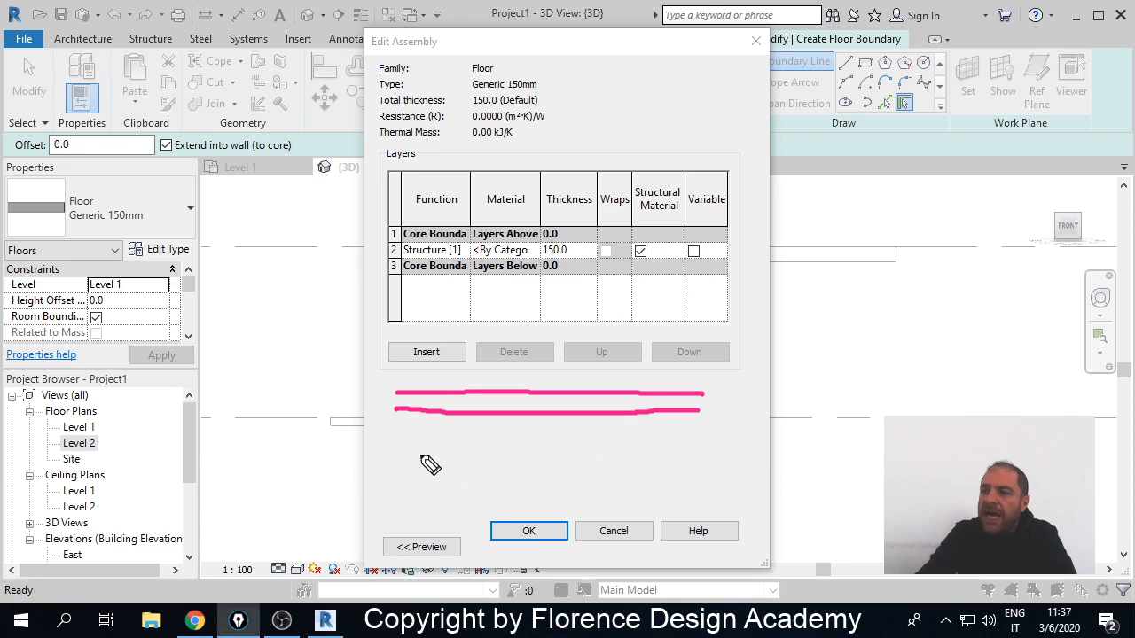
left_click_drag(399, 460, 702, 458)
left_click_drag(397, 470, 707, 472)
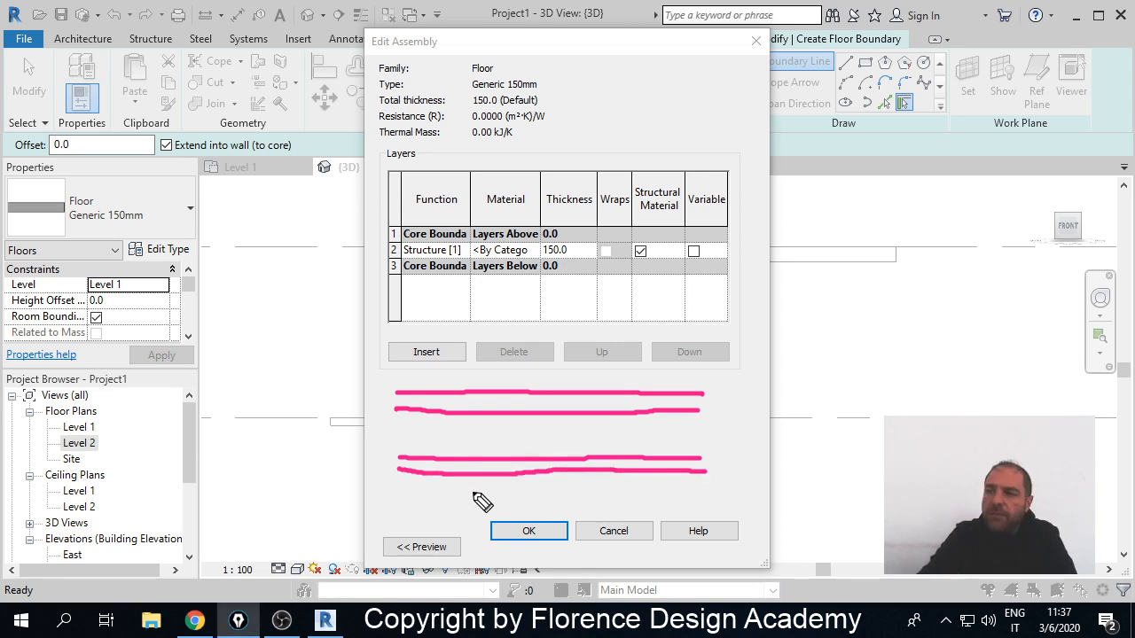
left_click_drag(398, 410, 438, 457)
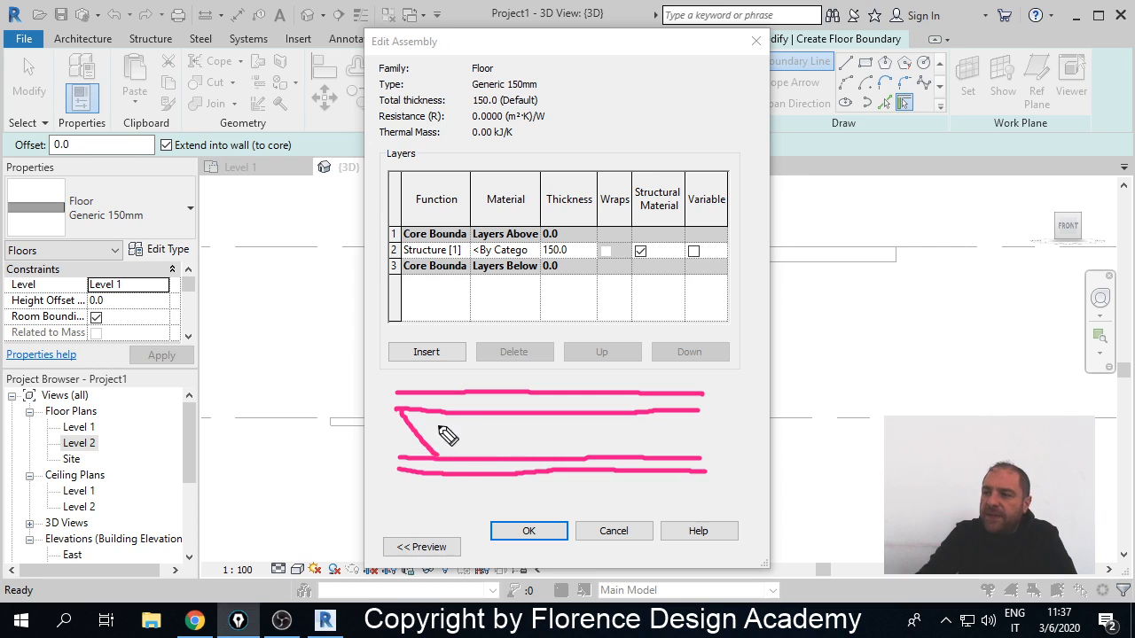
left_click_drag(427, 412, 469, 456)
mouse_move(463, 412)
left_mouse_down()
mouse_move(504, 457)
mouse_move(548, 460)
left_mouse_up()
left_click_drag(548, 418, 585, 456)
left_click_drag(588, 415, 628, 457)
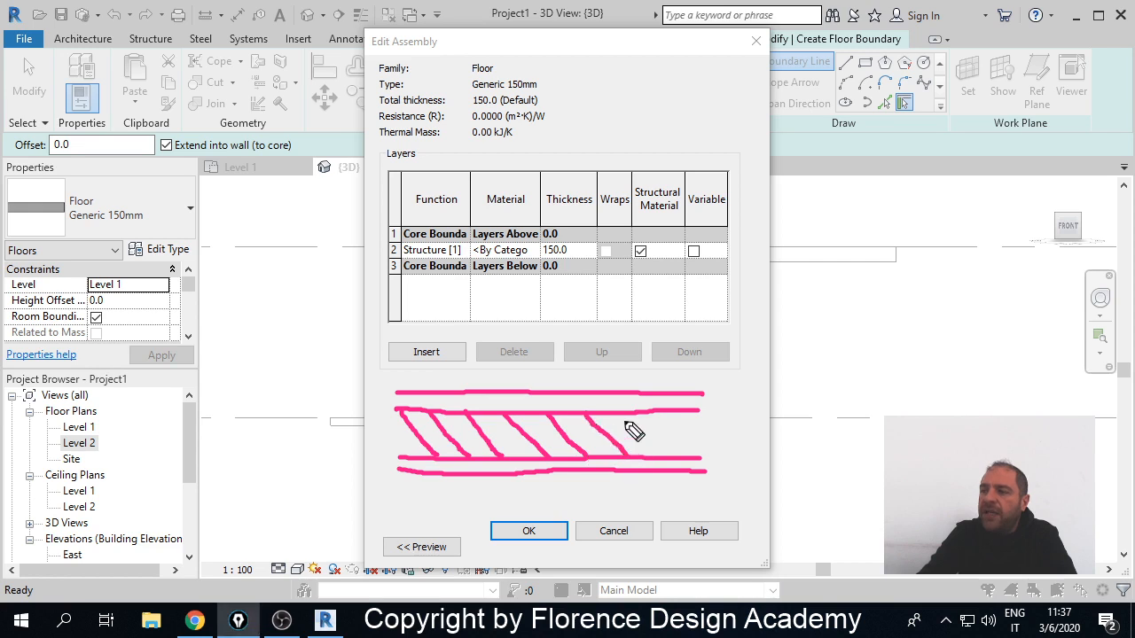
left_click_drag(626, 418, 660, 456)
left_click_drag(666, 413, 698, 459)
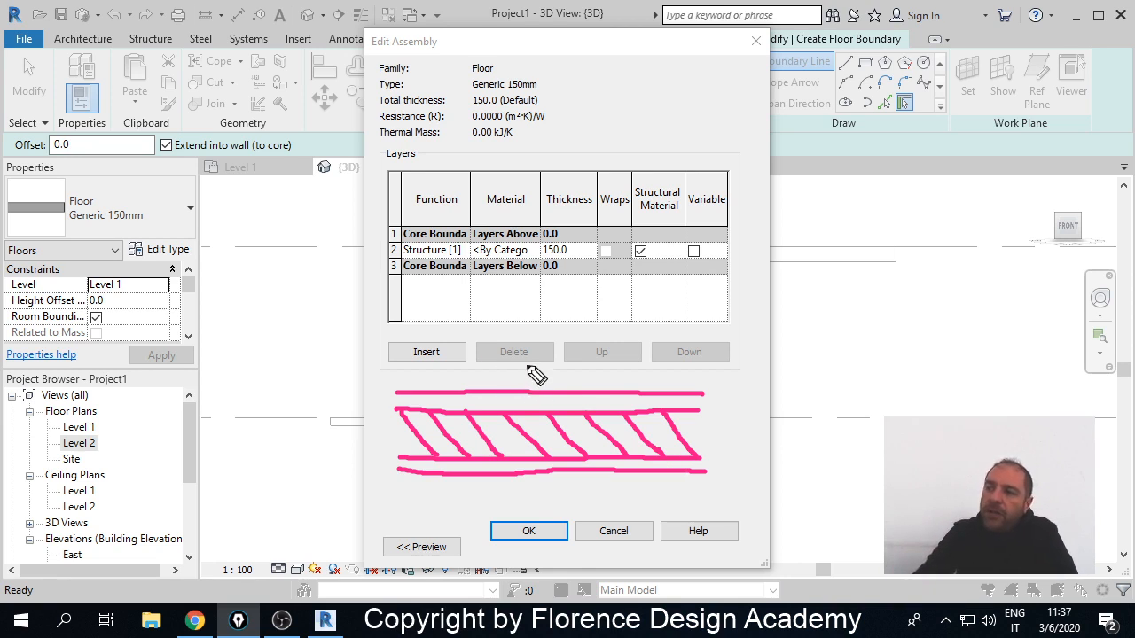
- Draw a stick figure standing on top of the sketched floor section
mouse_move(557, 289)
left_mouse_down()
mouse_move(543, 390)
mouse_move(585, 388)
left_mouse_up()
left_click_drag(556, 322, 587, 387)
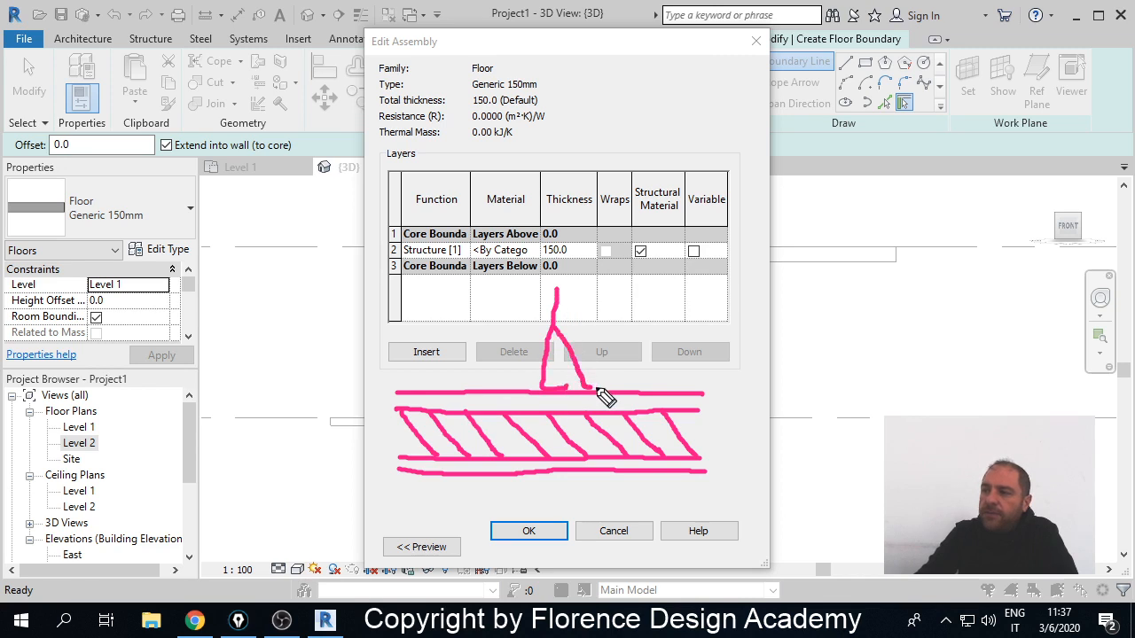
mouse_move(556, 286)
left_mouse_down()
mouse_move(585, 310)
mouse_move(529, 308)
mouse_move(562, 282)
left_mouse_up()
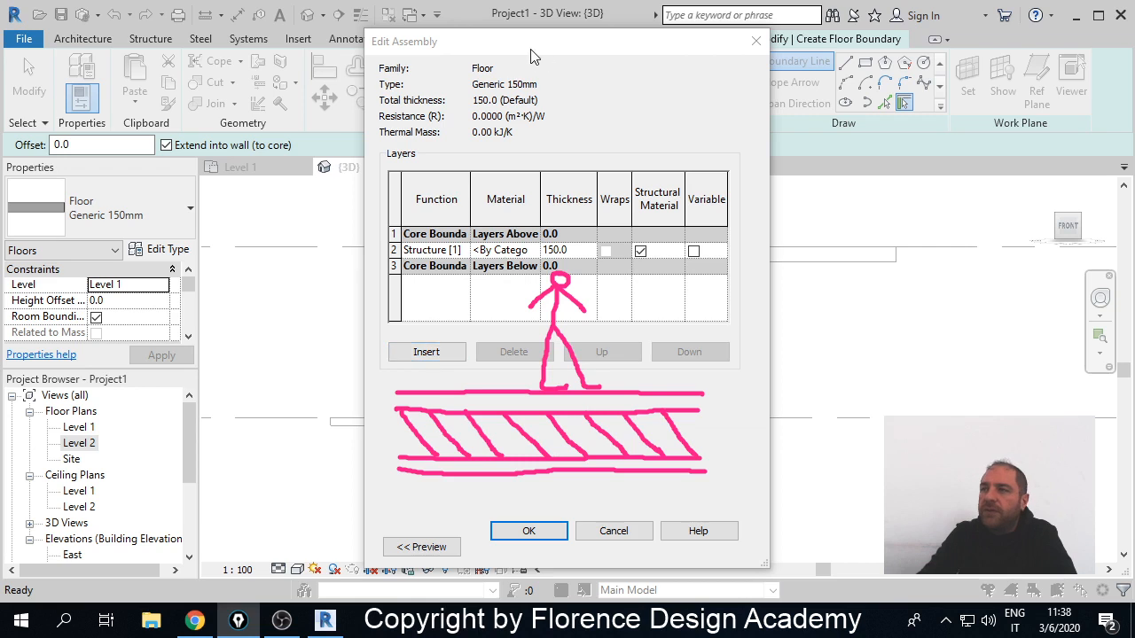
- Insert a new layer in the floor assembly with the function Finish 1 [4] and a thickness of 10
left_click_drag(535, 53, 304, 56)
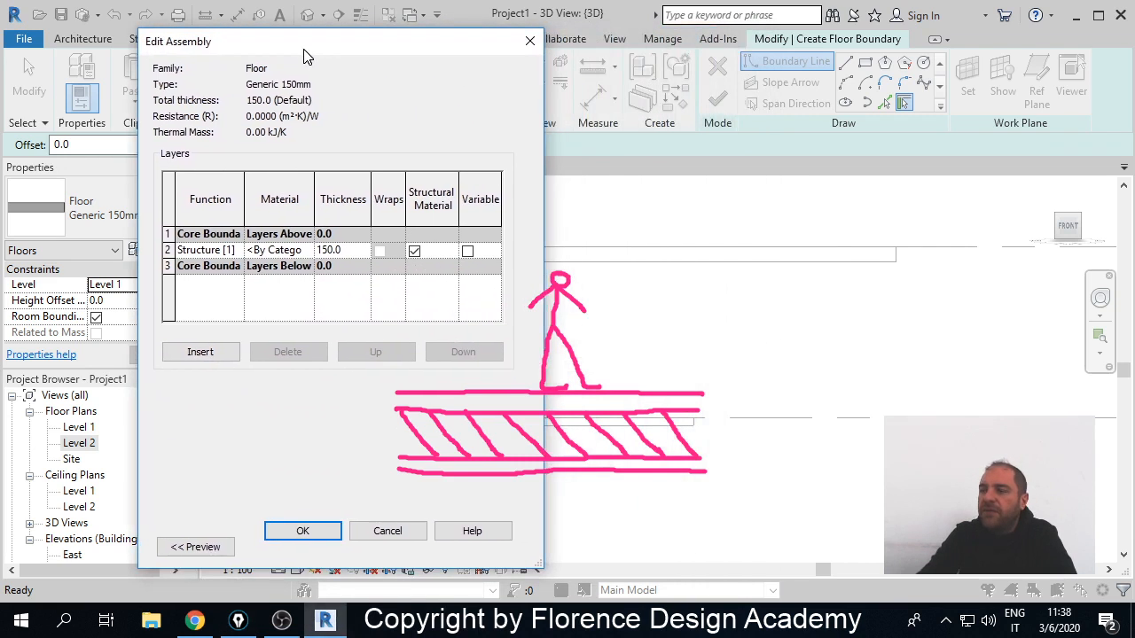
left_click(214, 352)
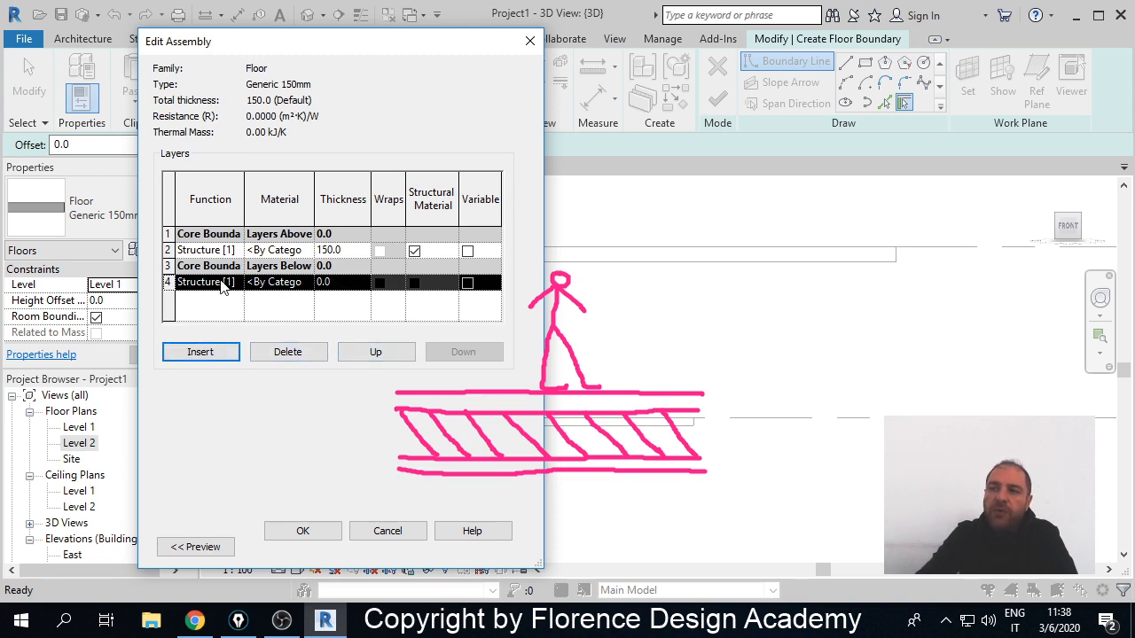
left_click(225, 282)
left_click(236, 283)
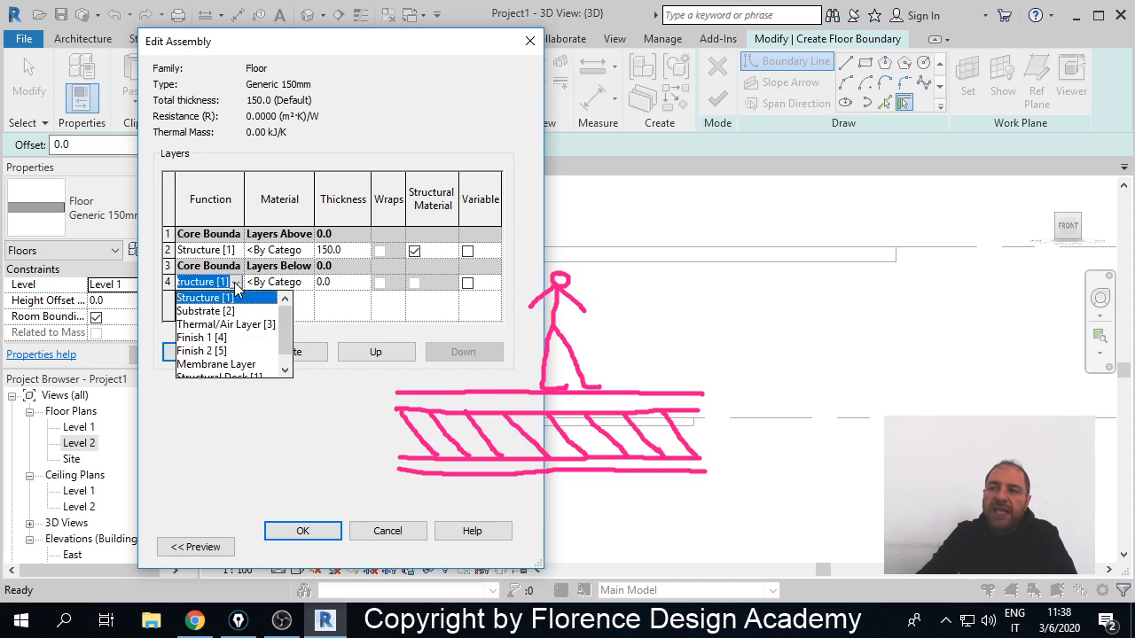
left_click(213, 339)
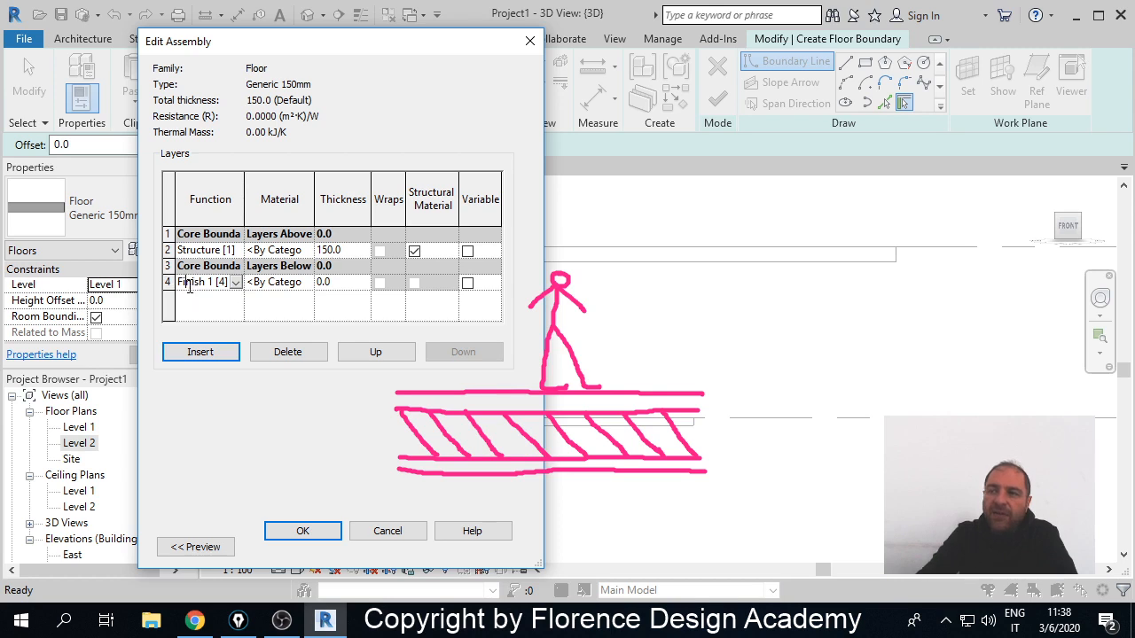
left_click(334, 282)
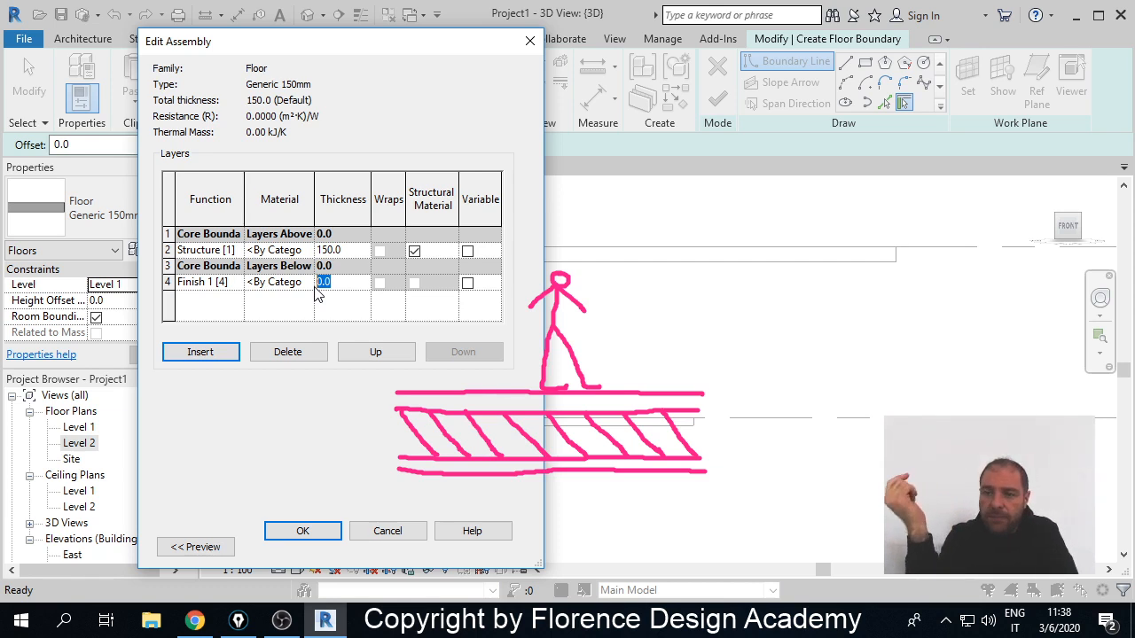
type("10")
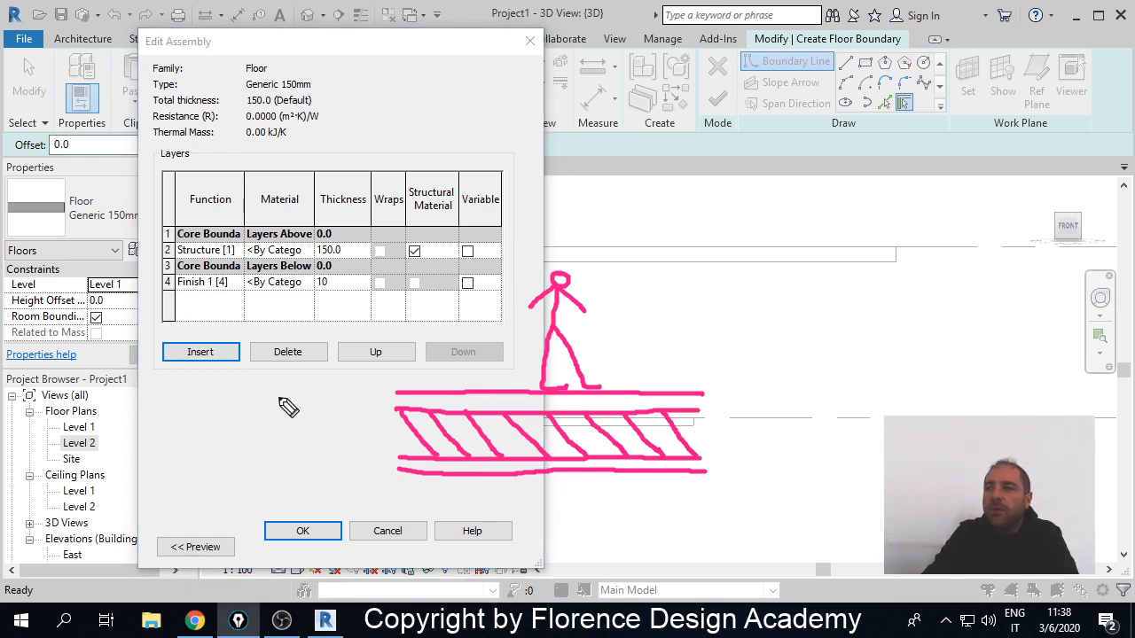
- Colour the sketched floor's upper layer yellow and move the Finish 1 [4] layer above the core, to the first row of the assembly
left_click_drag(396, 398, 698, 404)
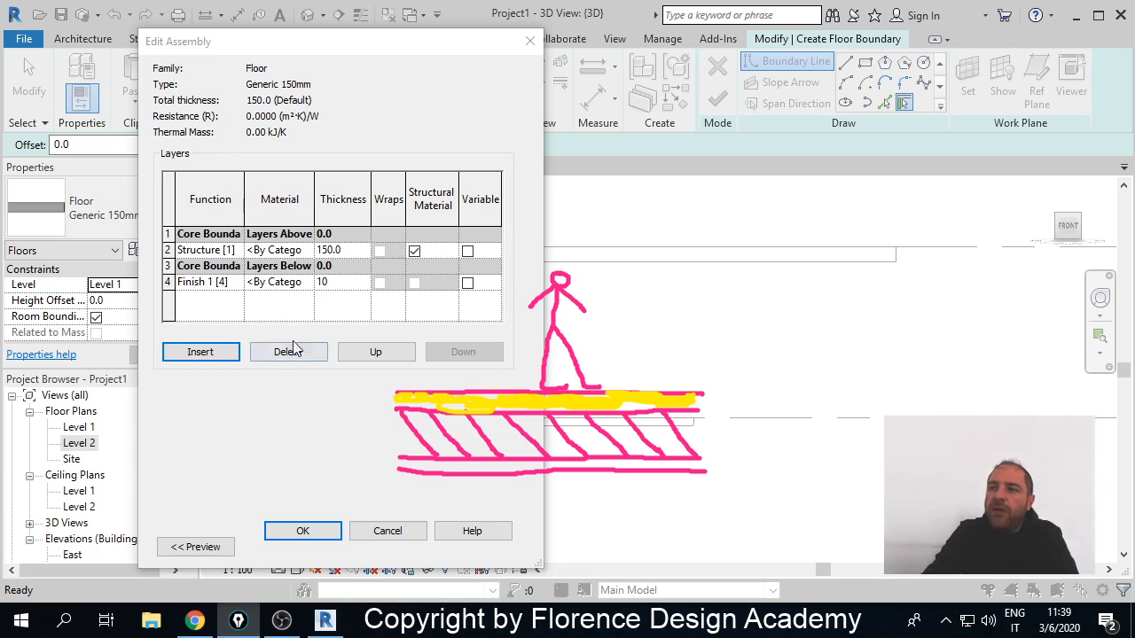
left_click(209, 282)
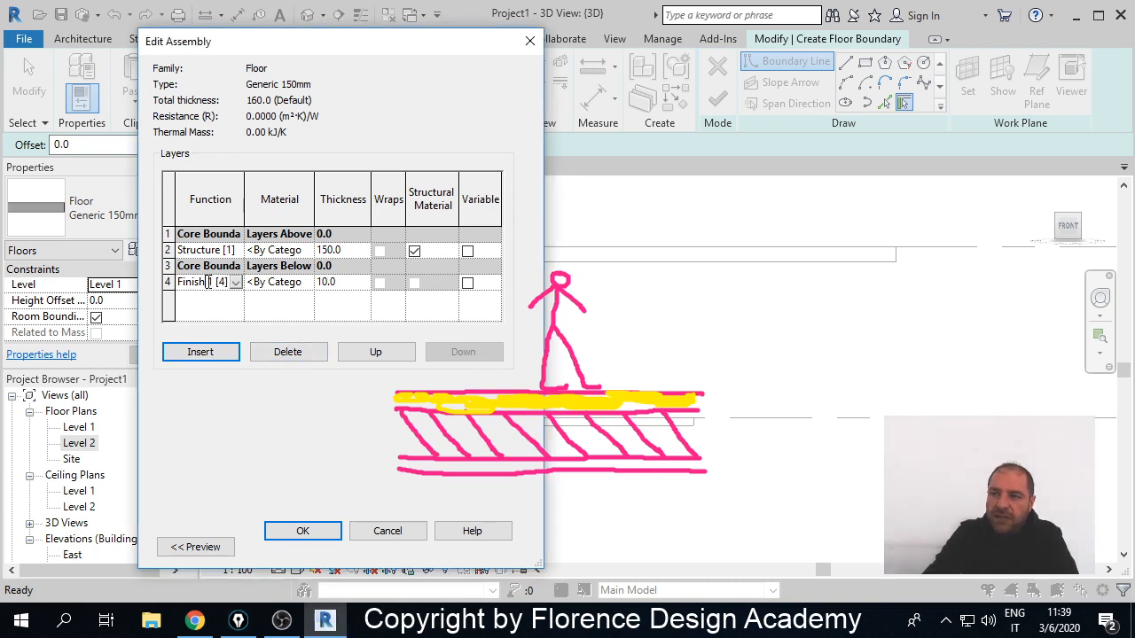
left_click(374, 354)
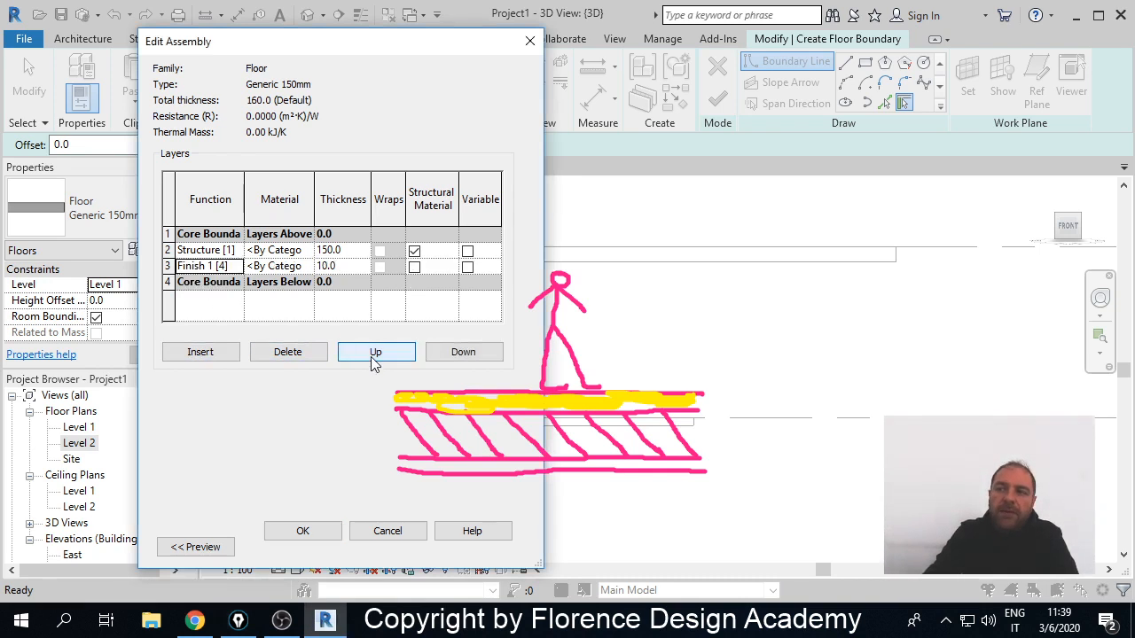
left_click(371, 355)
left_click(370, 355)
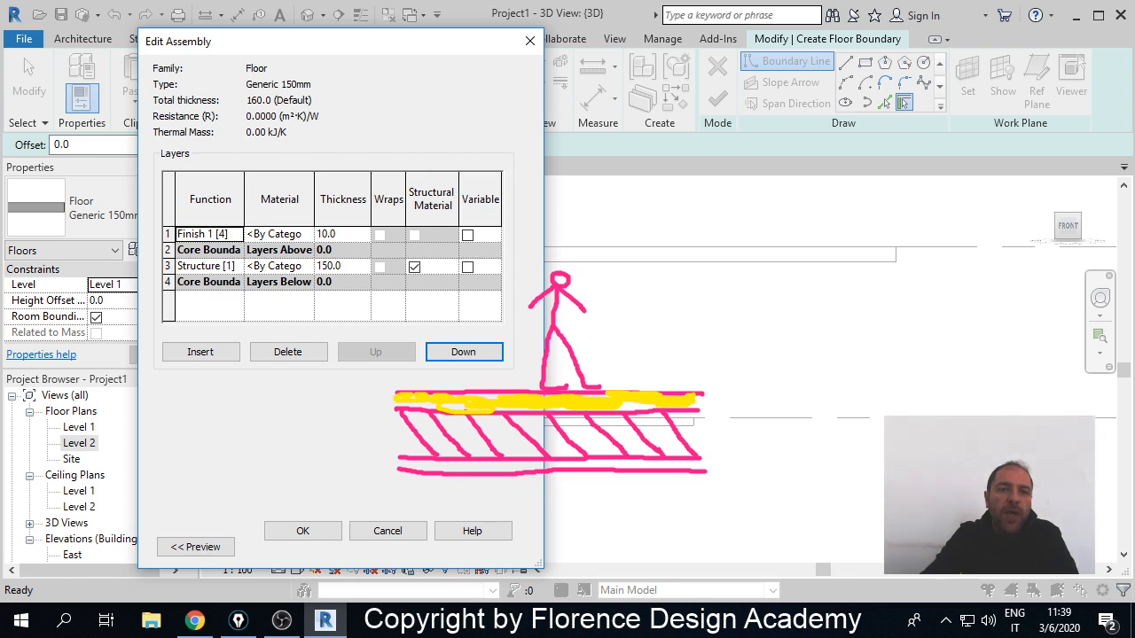
- Shade the sketched floor's lower layer black and insert a new assembly layer with the function Finish 2 [5] and a thickness of 10
key("ctrl+shift+3")
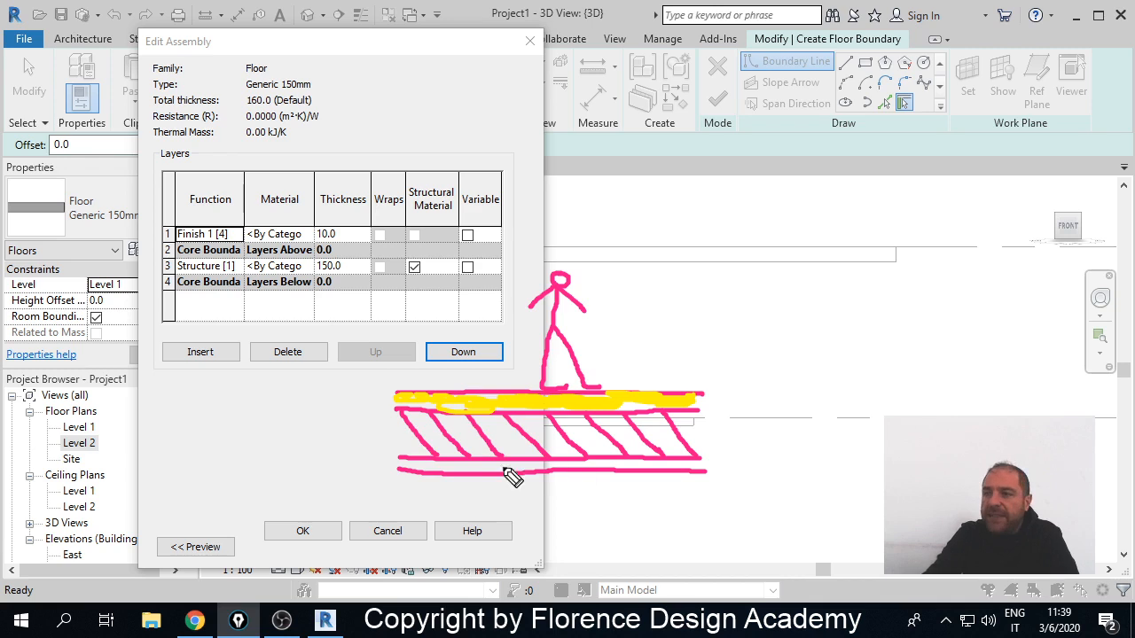
mouse_move(399, 469)
left_mouse_down()
mouse_move(705, 468)
mouse_move(417, 464)
mouse_move(687, 463)
left_mouse_up()
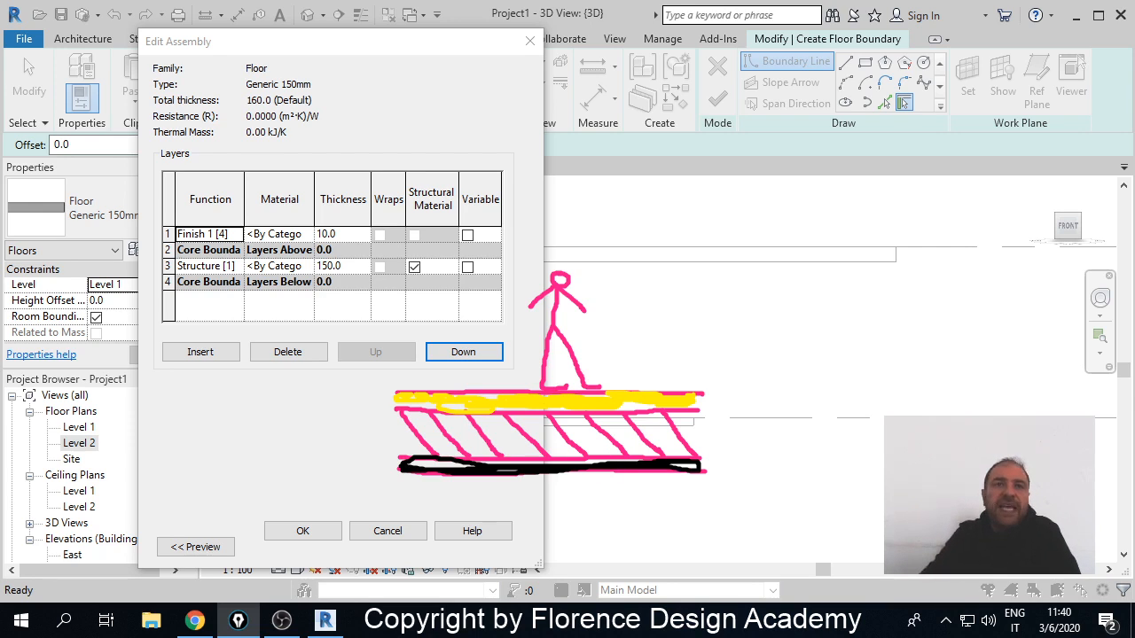
left_click(209, 293)
left_click(226, 354)
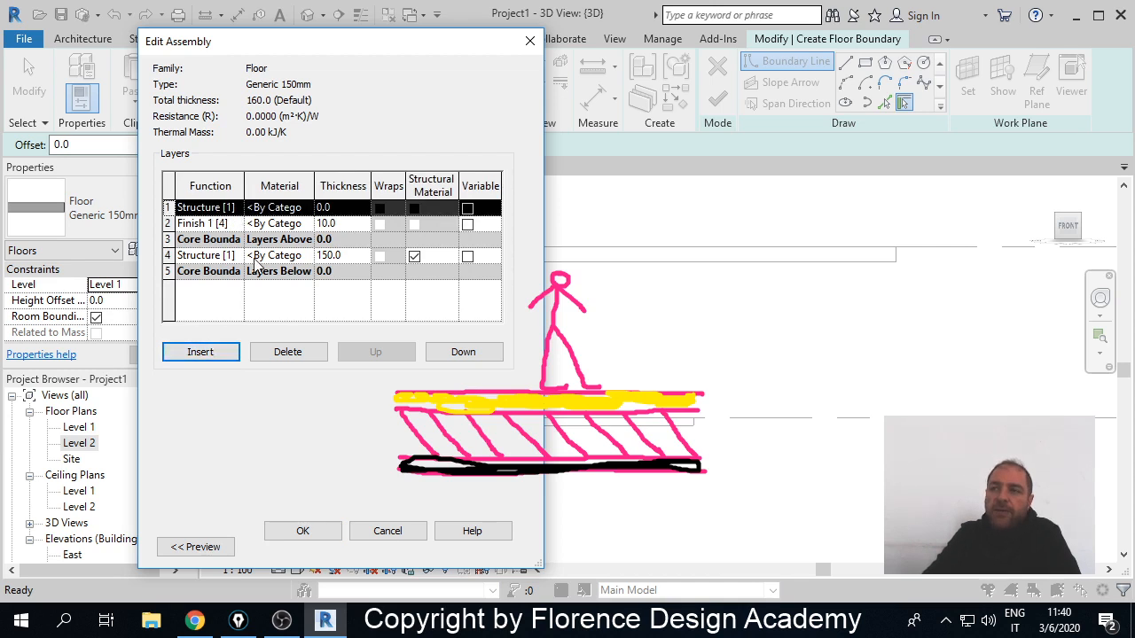
left_click(234, 211)
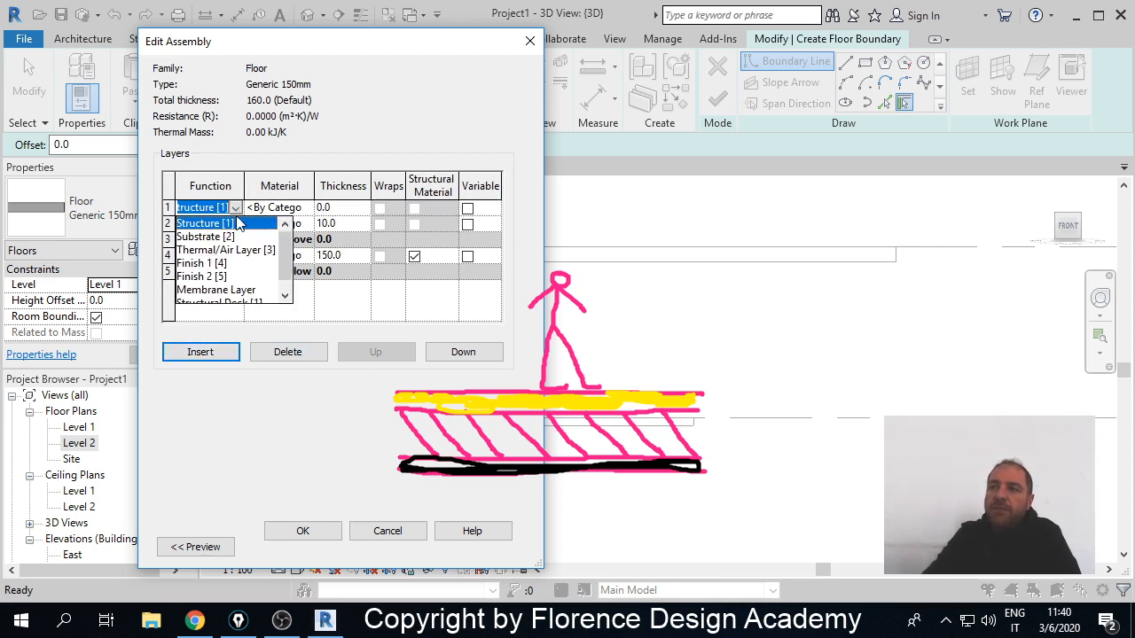
left_click(219, 278)
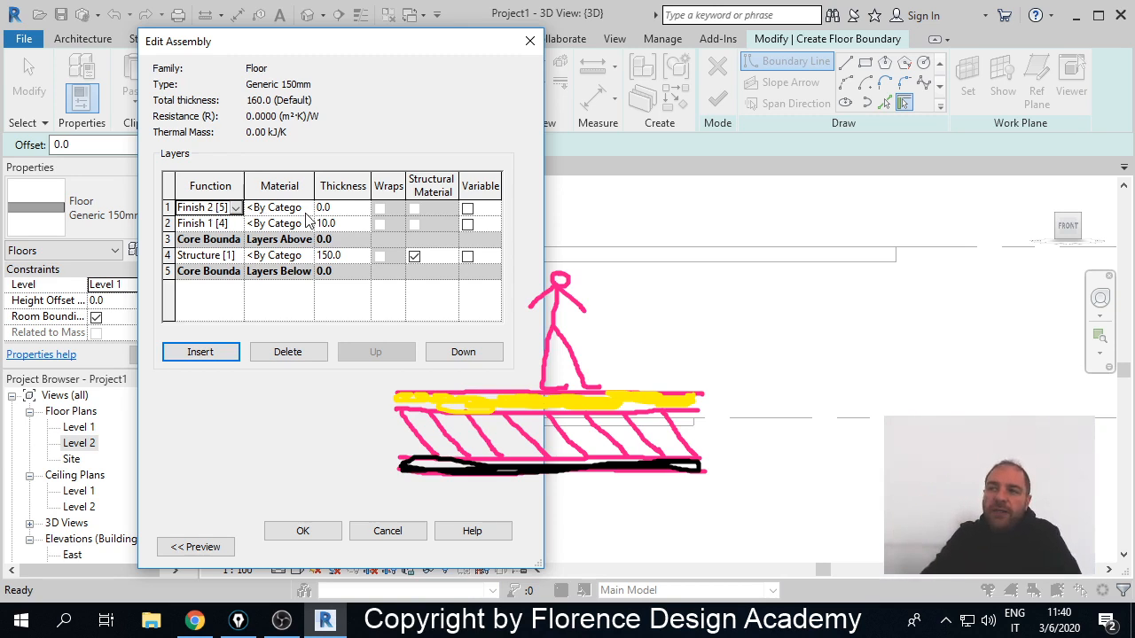
left_click(337, 208)
left_click_drag(337, 207, 318, 211)
type("10")
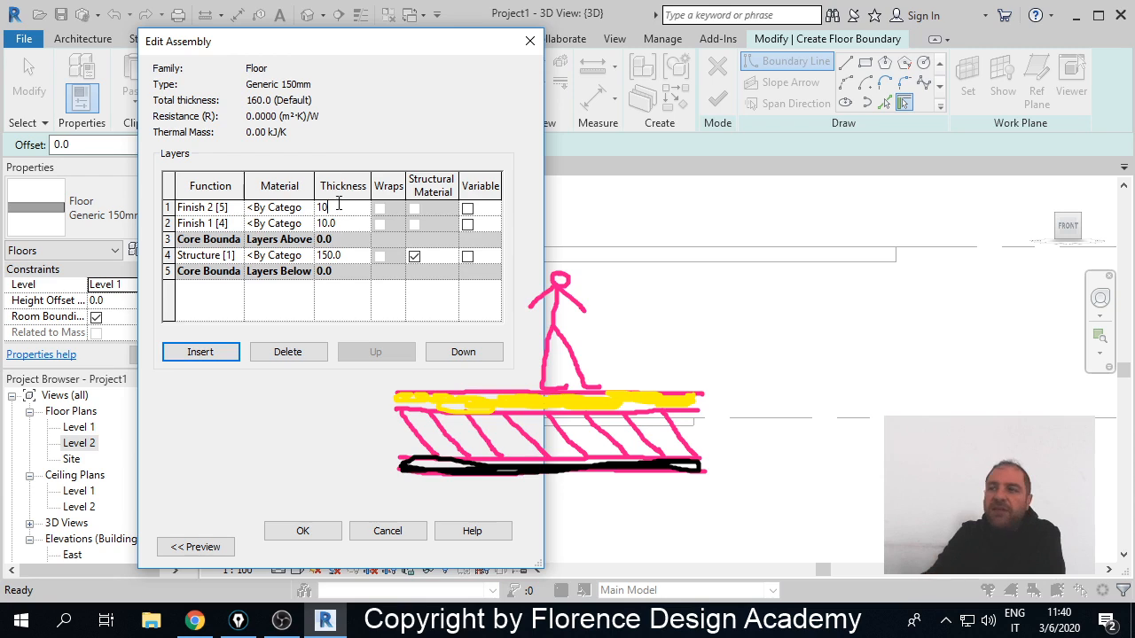
- Move the Finish 2 [5] layer below the core, to the last row of the floor assembly
left_click(220, 208)
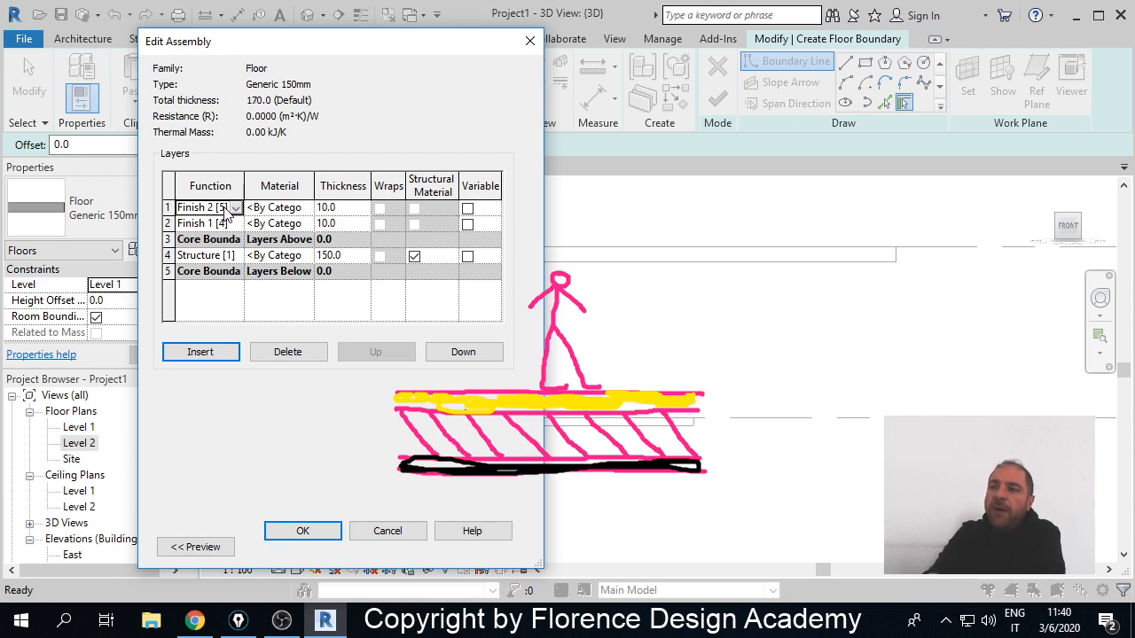
left_click(454, 355)
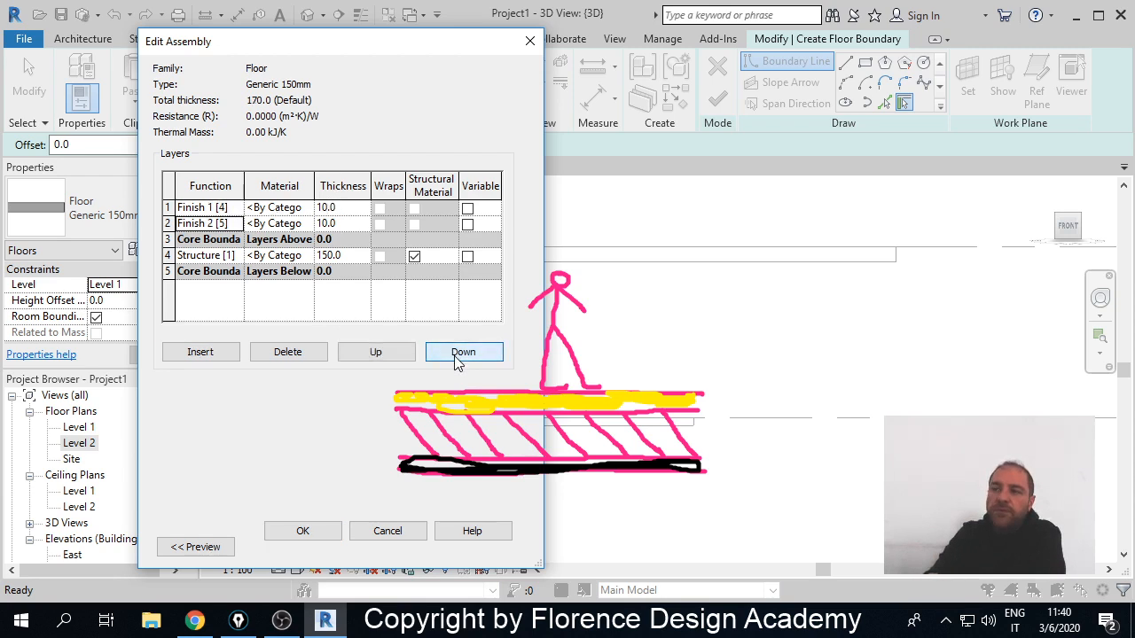
left_click(457, 356)
left_click(456, 356)
left_click(457, 358)
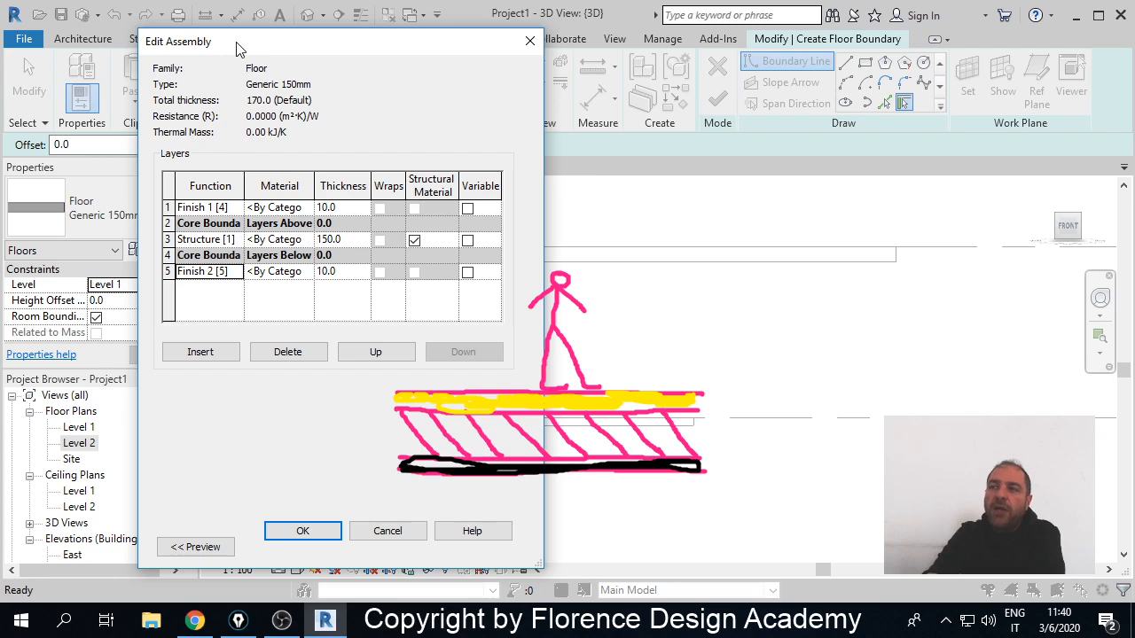
- Move the assembly dialog clear of the sketch and draw green arrows from the Finish 1, Structure and Finish 2 rows to their sketched layers
left_click_drag(236, 49, 820, 243)
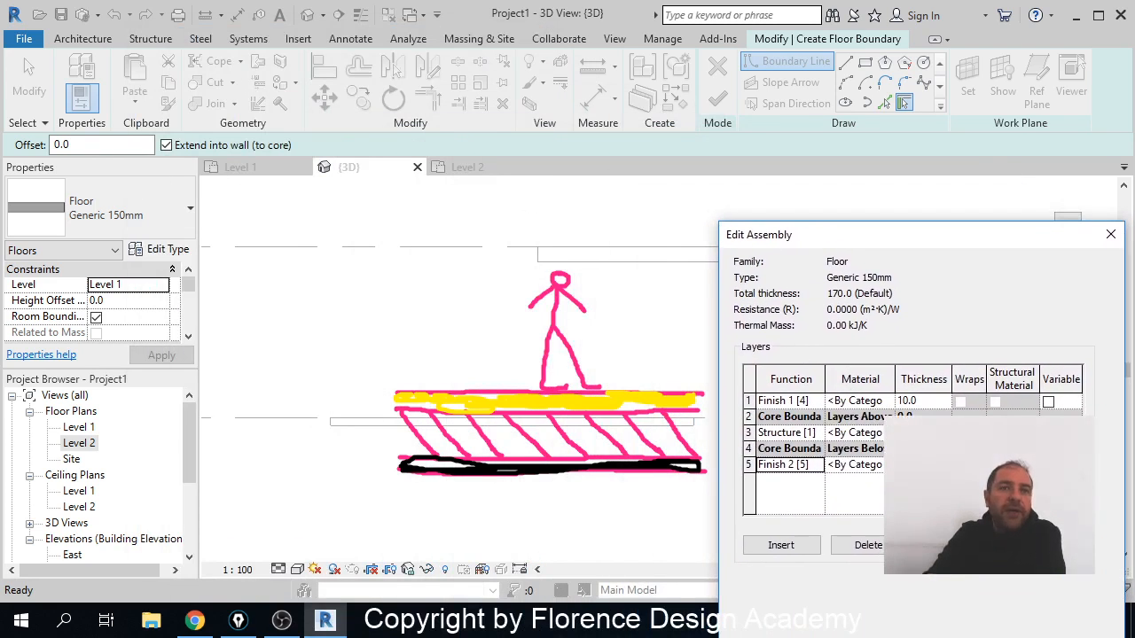
key("ctrl+shift+3")
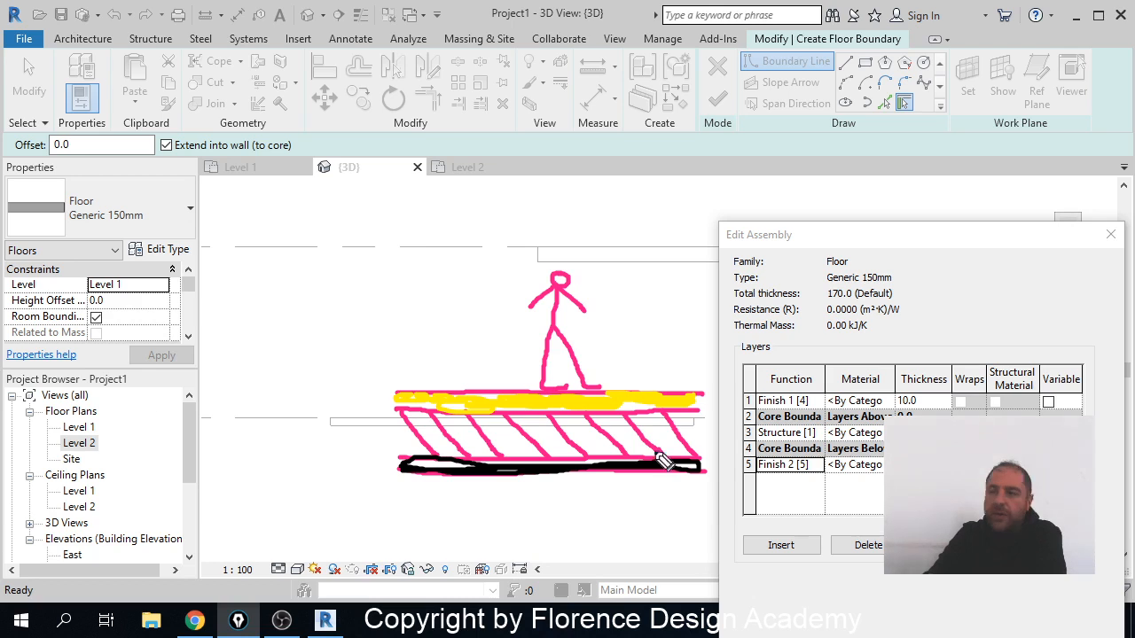
left_click_drag(758, 400, 687, 403)
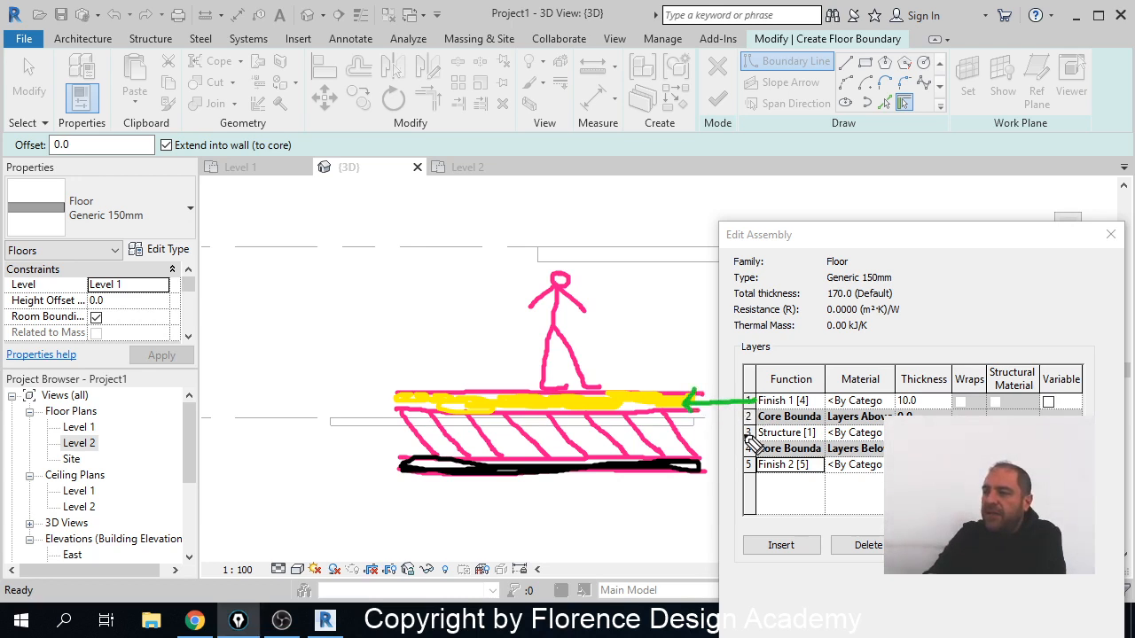
mouse_move(751, 431)
left_mouse_down()
mouse_move(678, 436)
mouse_move(686, 444)
left_mouse_up()
mouse_move(754, 464)
left_mouse_down()
mouse_move(702, 455)
mouse_move(700, 466)
left_mouse_up()
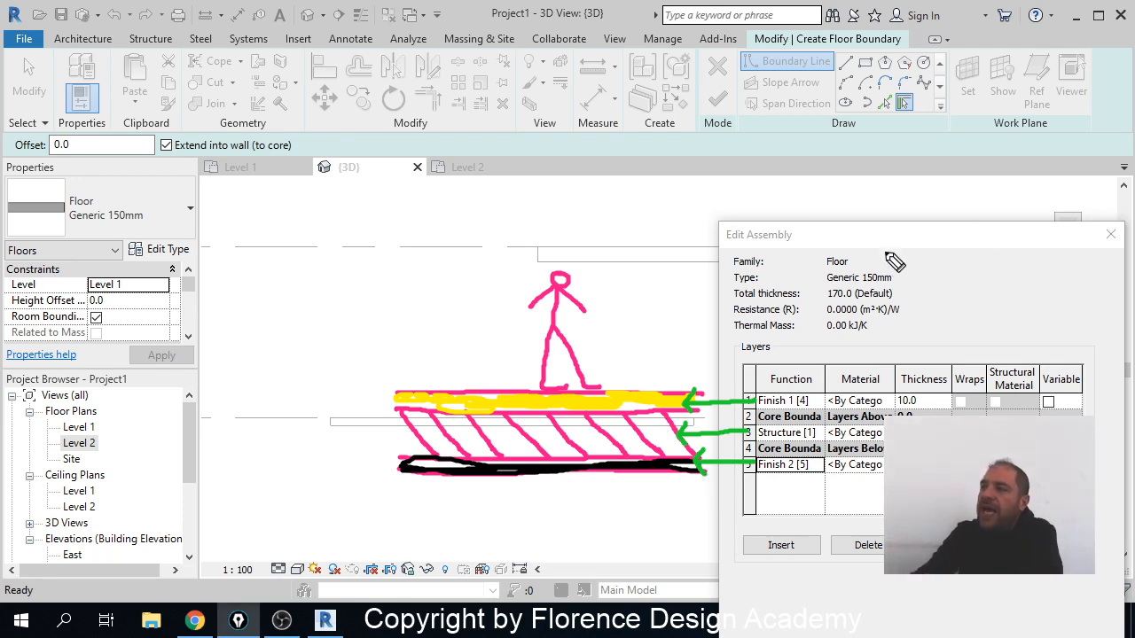
- Circle the total thickness in green, write 275 beside it, and circle the Finish 1 layer's thickness
mouse_move(864, 282)
left_mouse_down()
mouse_move(829, 306)
mouse_move(878, 301)
mouse_move(834, 288)
mouse_move(844, 307)
mouse_move(874, 285)
mouse_move(833, 278)
mouse_move(821, 299)
left_mouse_up()
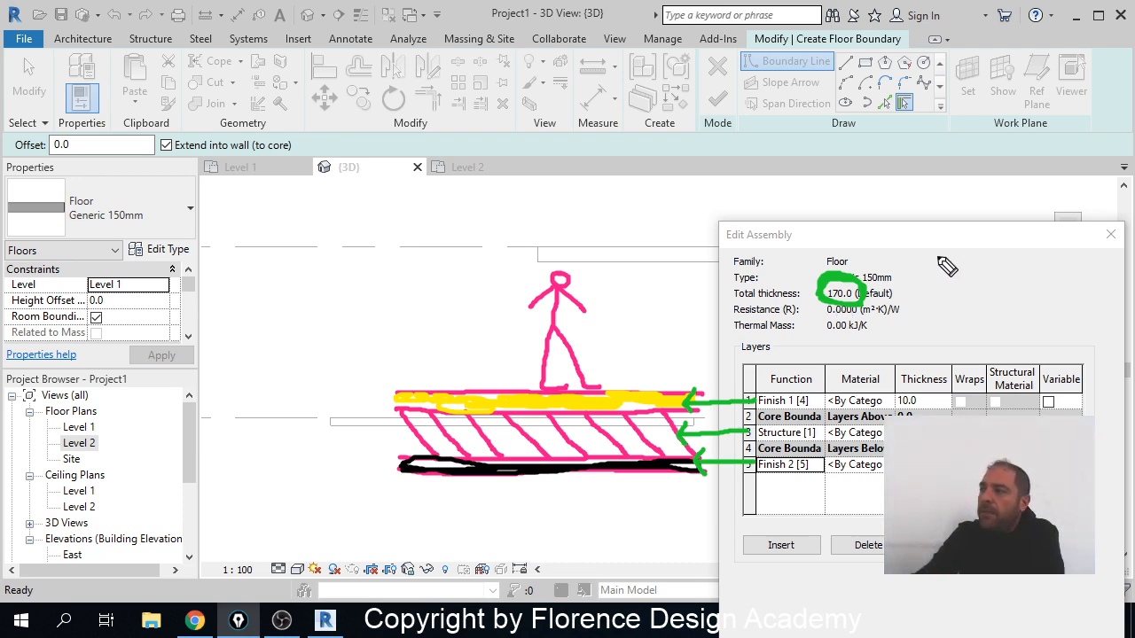
mouse_move(936, 258)
left_mouse_down()
mouse_move(971, 258)
mouse_move(933, 297)
mouse_move(980, 299)
left_mouse_up()
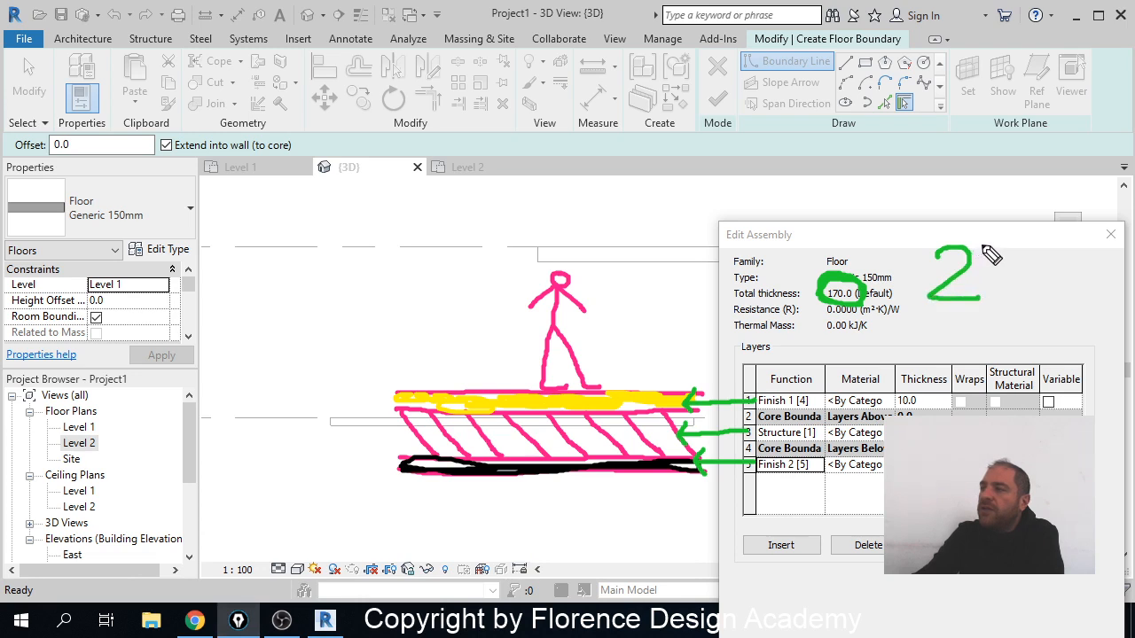
mouse_move(981, 251)
left_mouse_down()
mouse_move(1011, 270)
mouse_move(997, 299)
left_mouse_up()
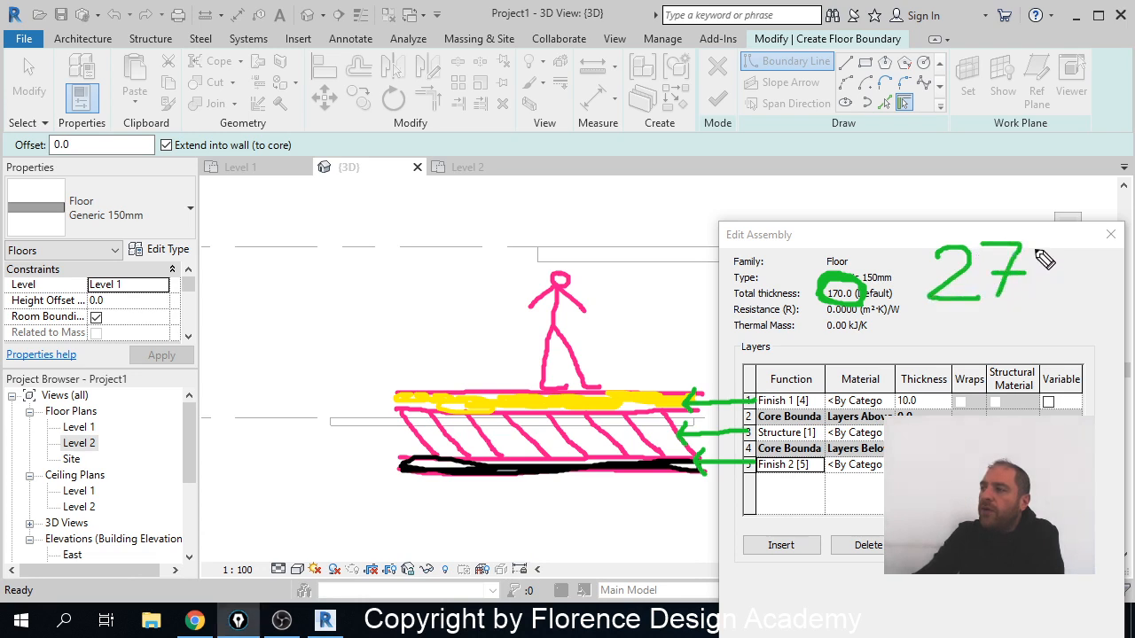
mouse_move(1035, 244)
left_mouse_down()
mouse_move(1068, 278)
mouse_move(1016, 297)
mouse_move(1070, 242)
left_mouse_up()
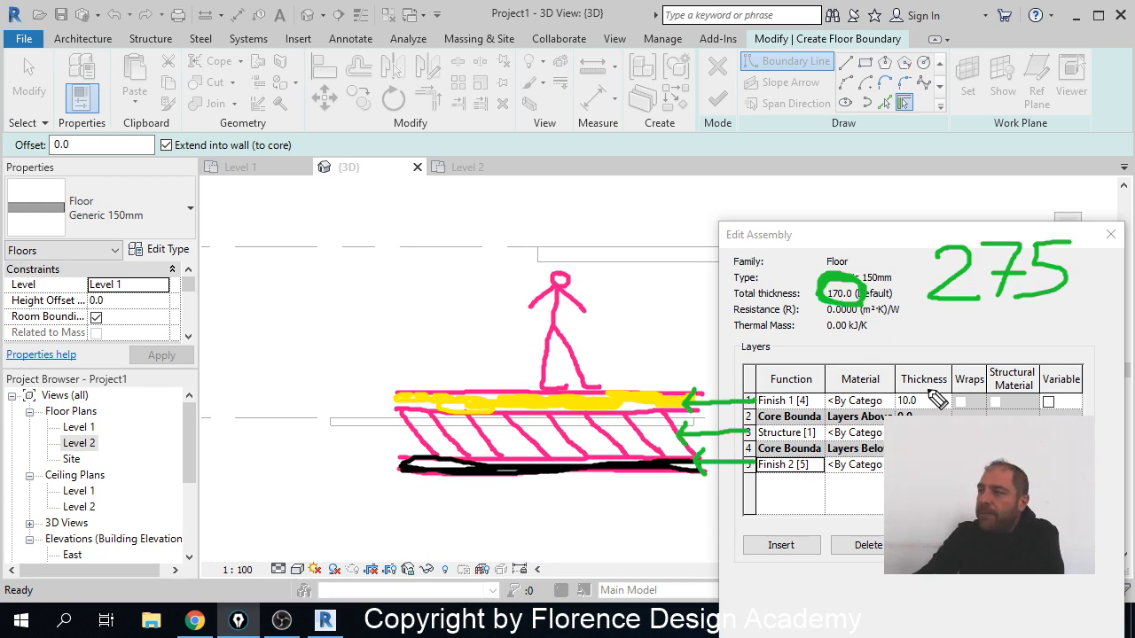
mouse_move(922, 388)
left_mouse_down()
mouse_move(903, 413)
mouse_move(928, 390)
left_mouse_up()
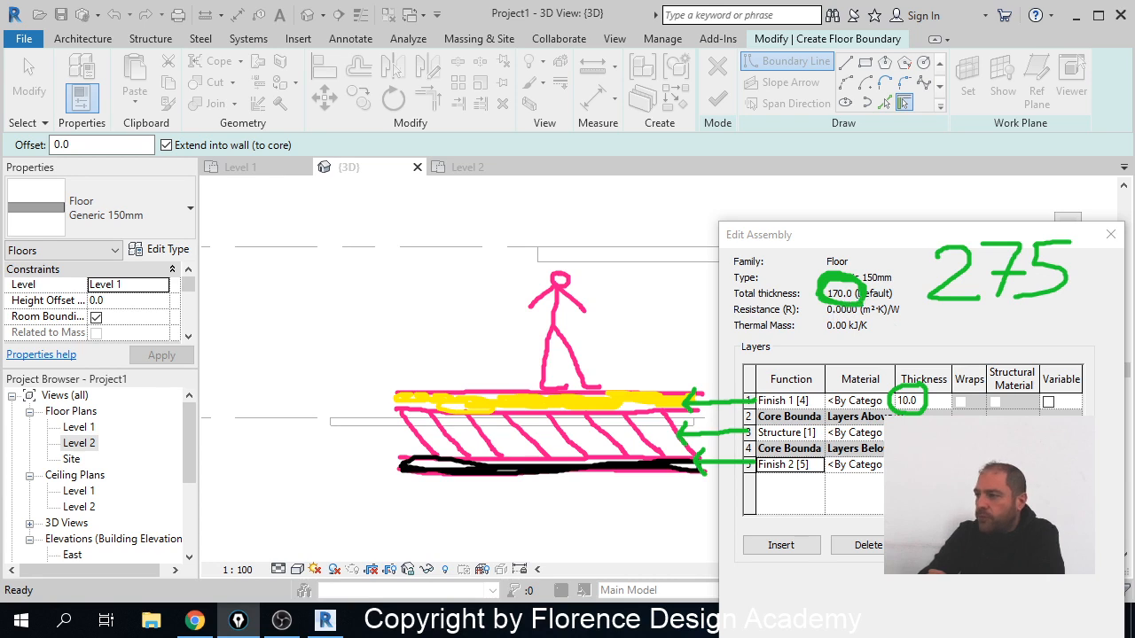
- Set the Structure [1] layer's thickness to 255 in the accepted floor assembly, and clear all freehand annotations from the screen
left_click(922, 432)
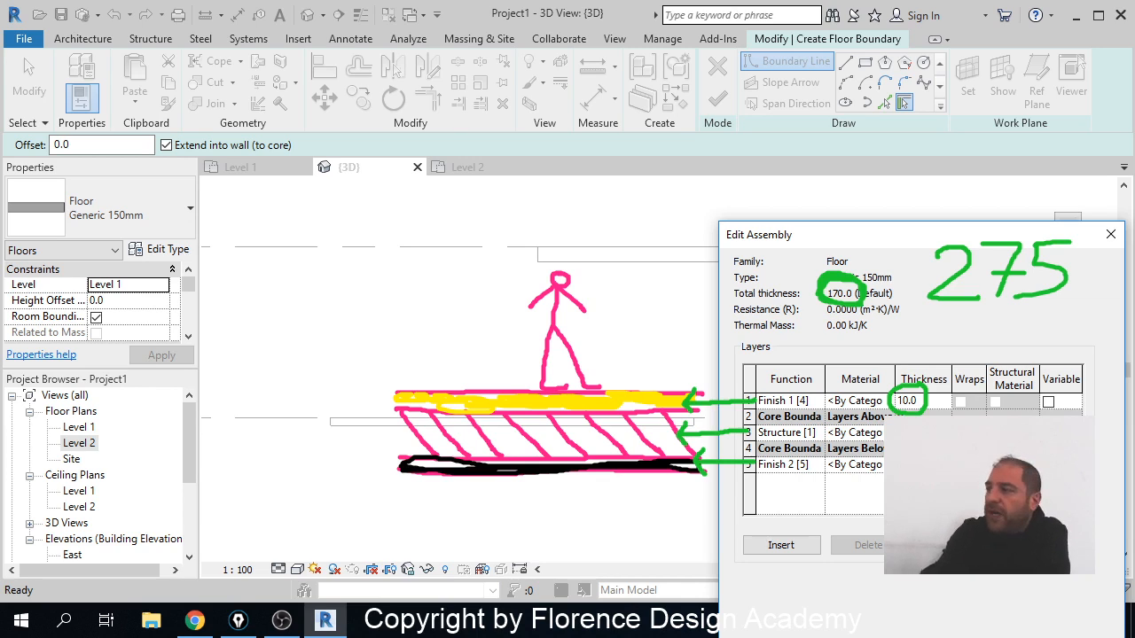
key("Return")
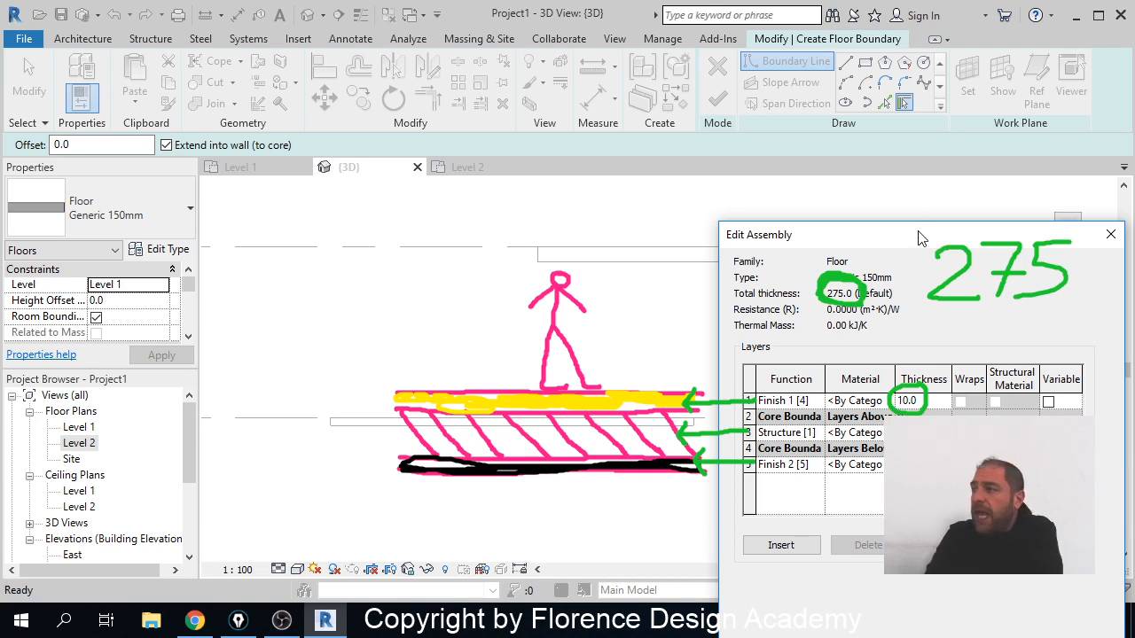
left_click_drag(926, 236, 855, 115)
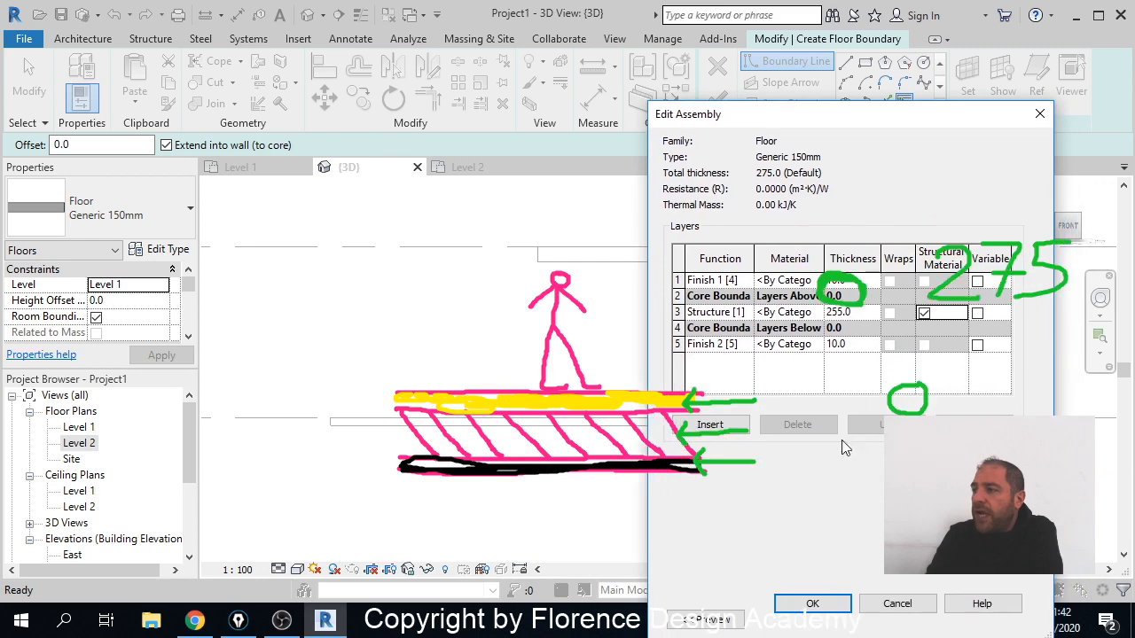
left_click(819, 606)
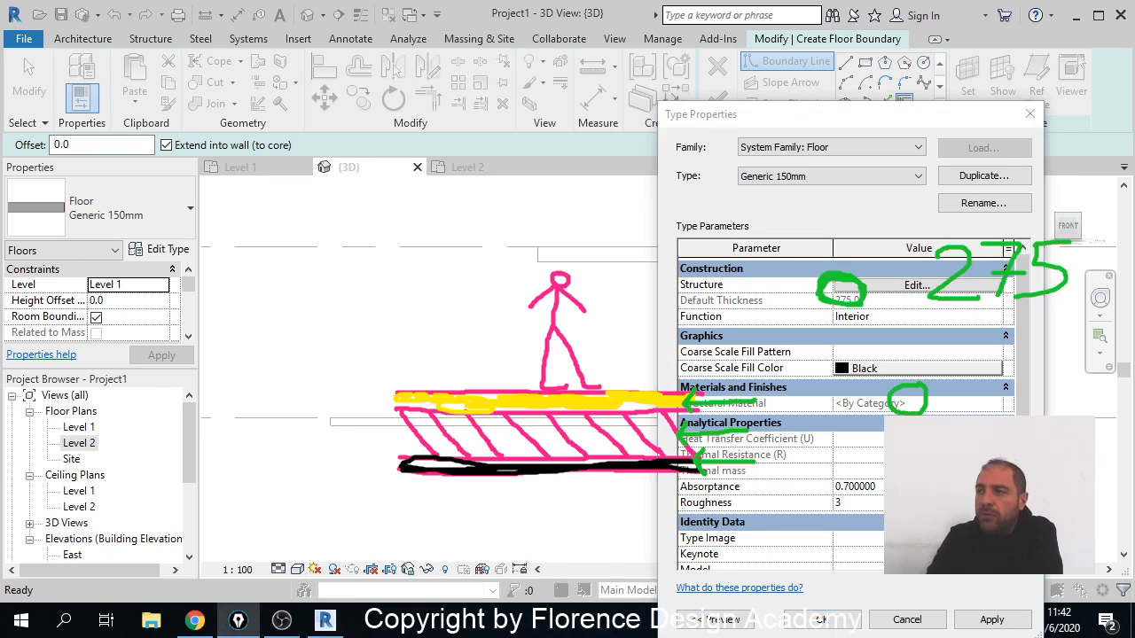
key("ctrl+shift+7")
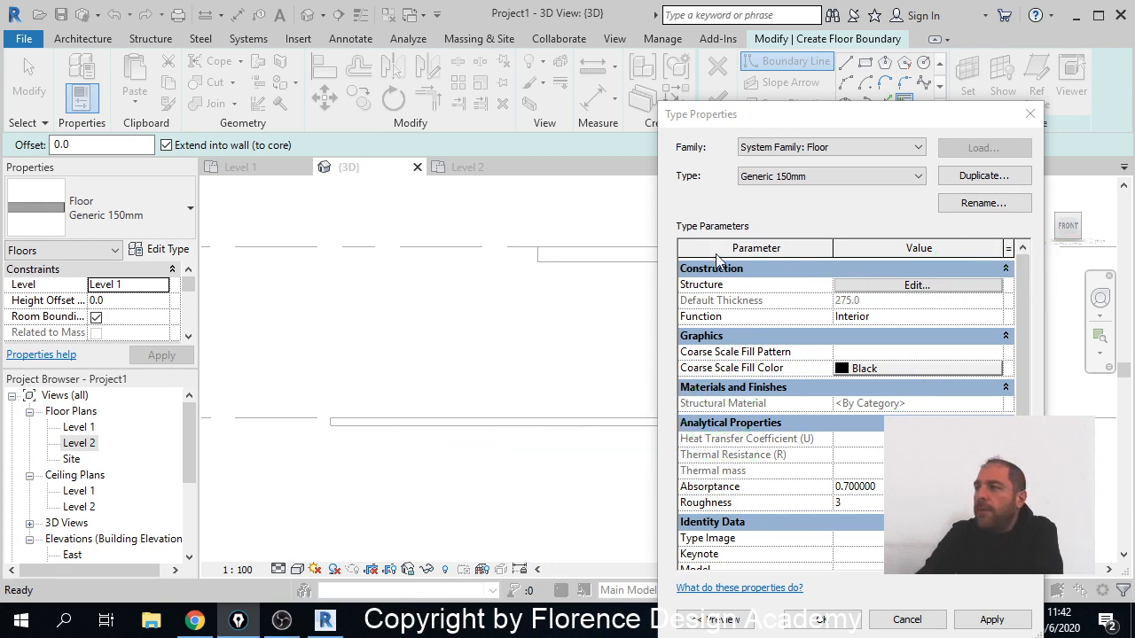
left_click_drag(822, 121, 782, 102)
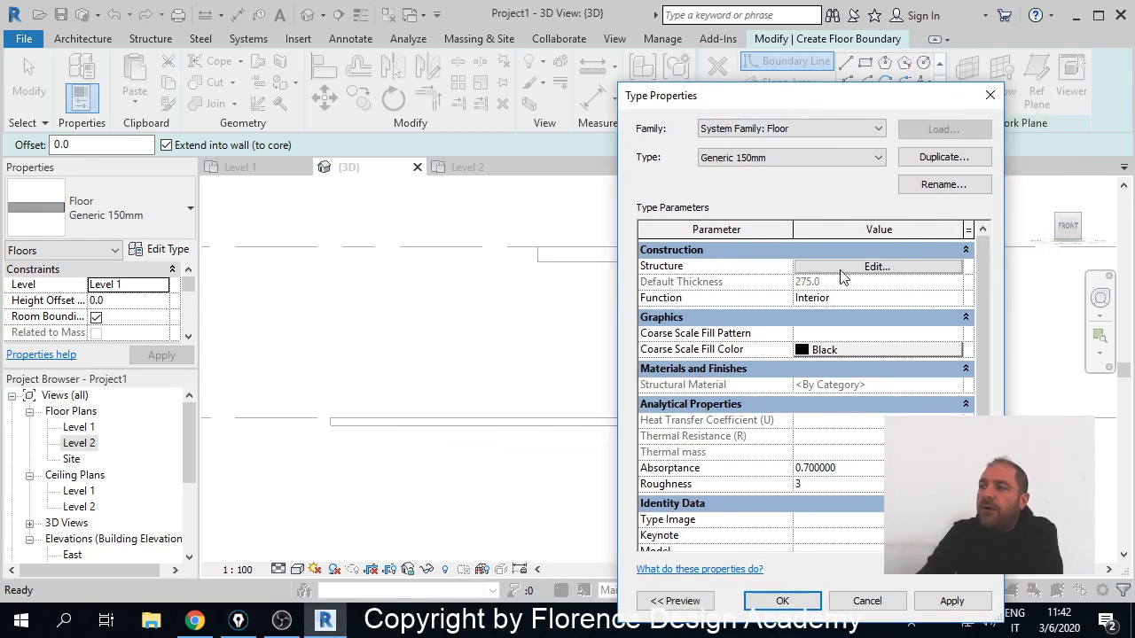
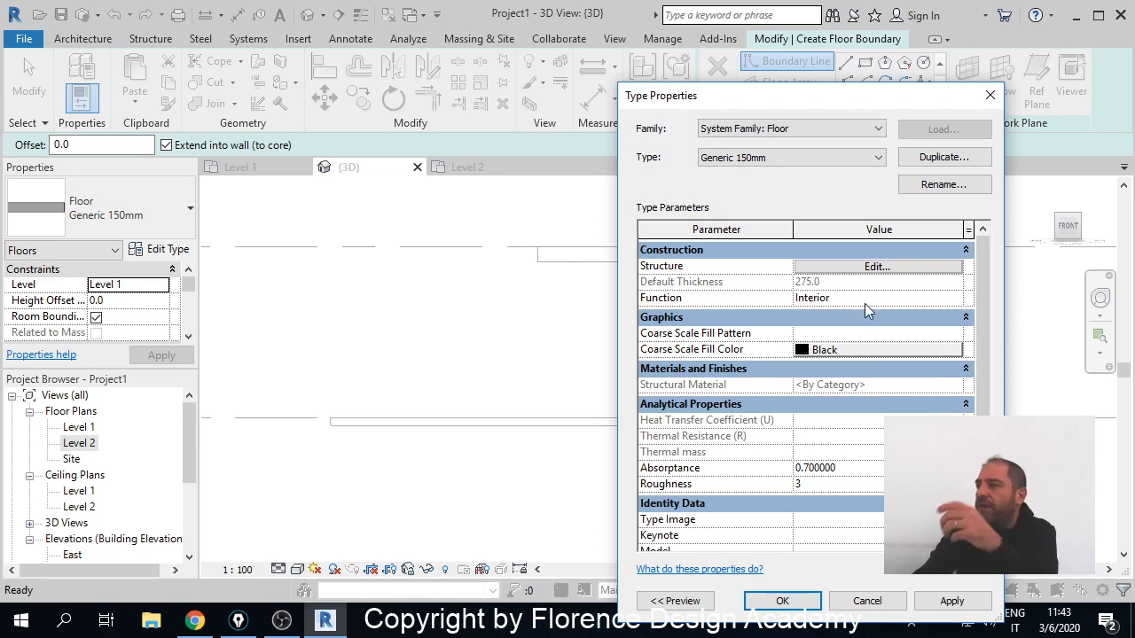
- Rename the floor type as Generic 275mm, accept its properties, and switch to the Level 1 floor plan
left_click(944, 185)
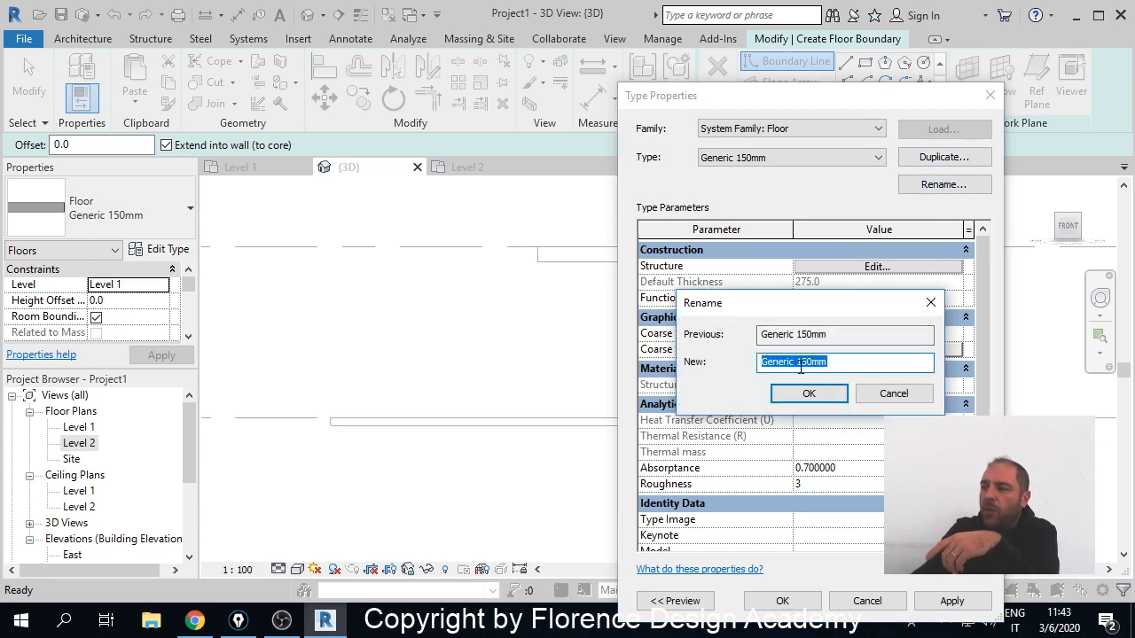
left_click_drag(796, 366, 811, 374)
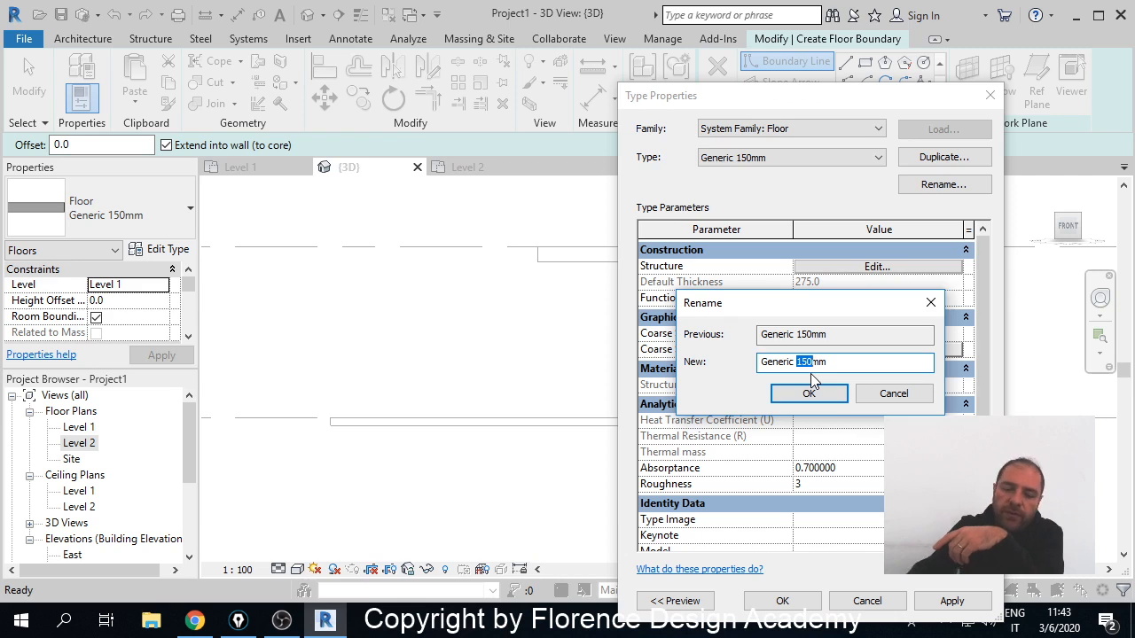
type("275")
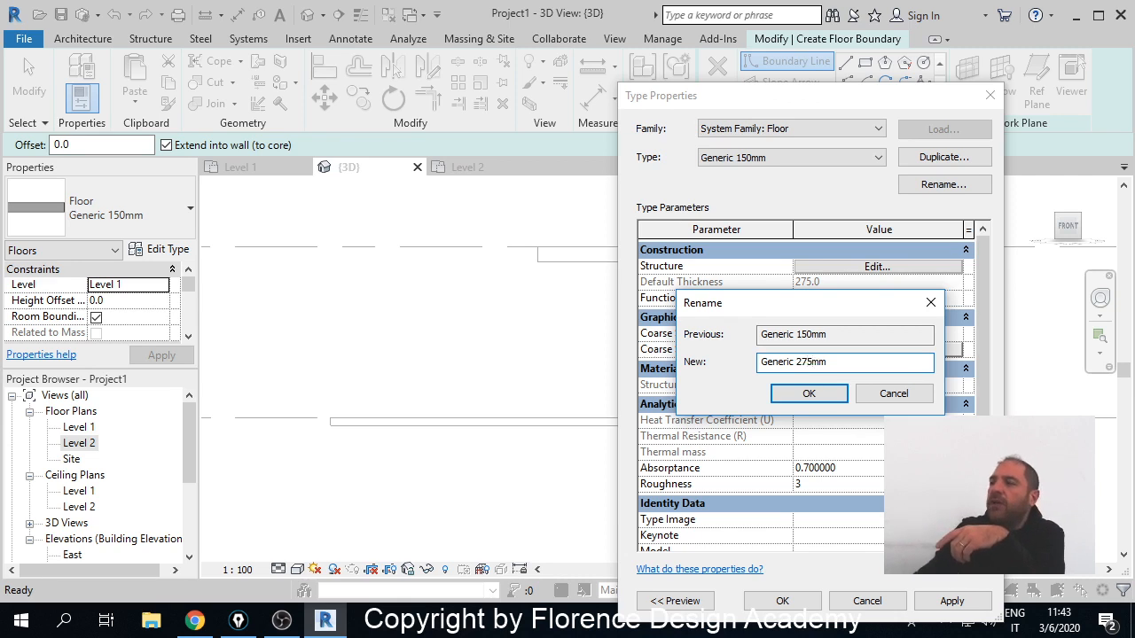
left_click(824, 396)
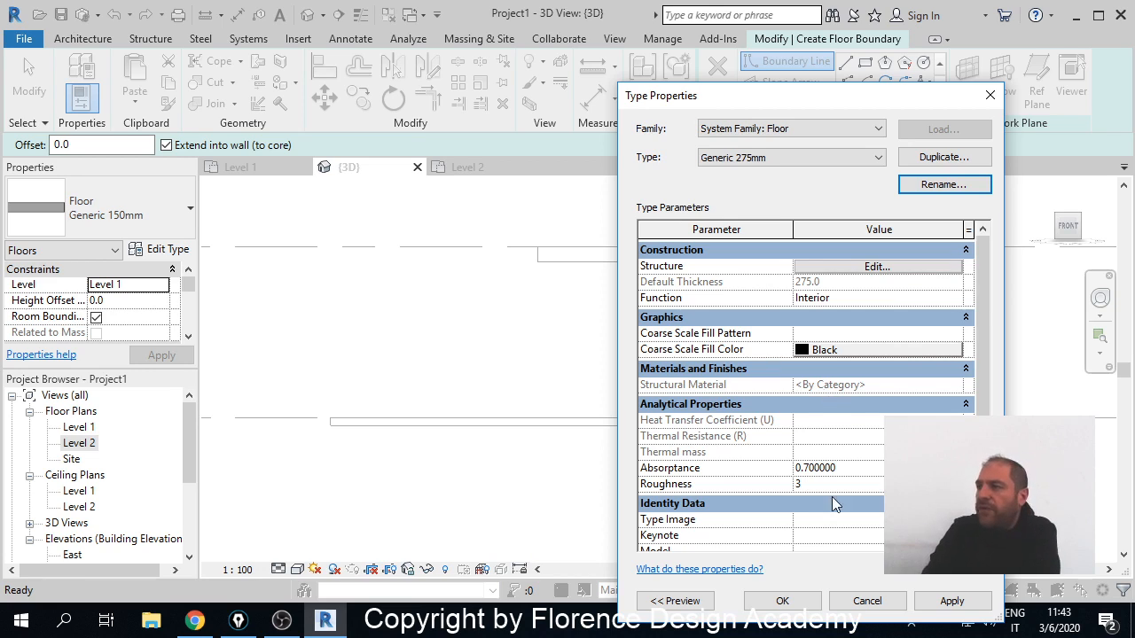
left_click(783, 600)
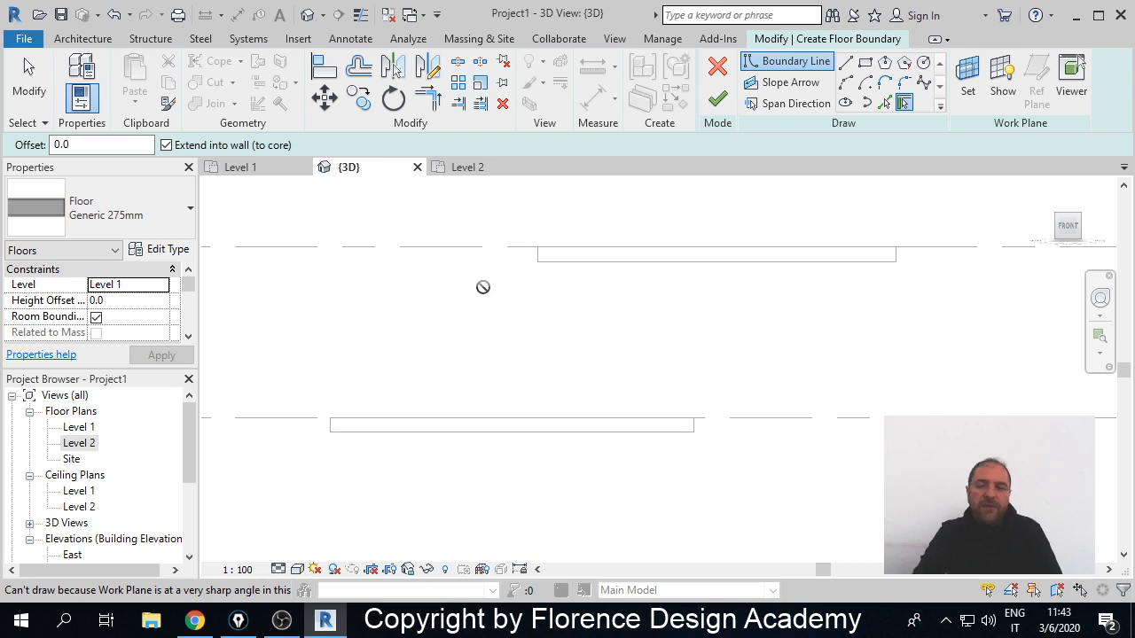
left_click(253, 168)
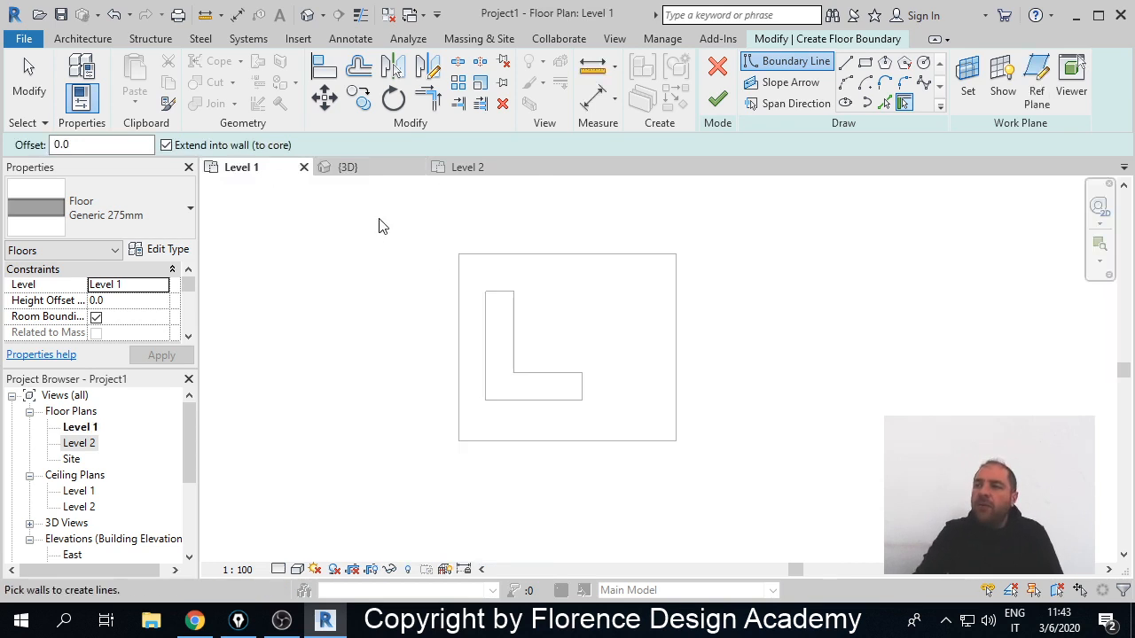
- In the Level 2 plan, create a rectangular Generic 275mm floor about 6200 by 8300 mm, partly overlapping the existing floors
left_click(453, 172)
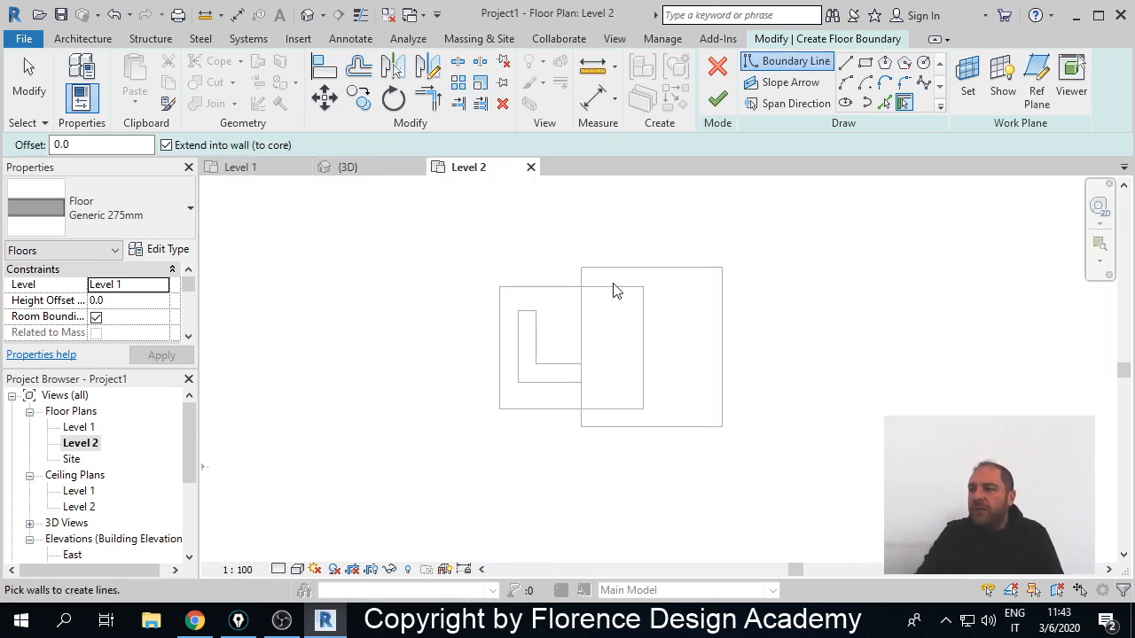
left_click(865, 62)
middle_click_drag(760, 253, 702, 245)
left_click(383, 254)
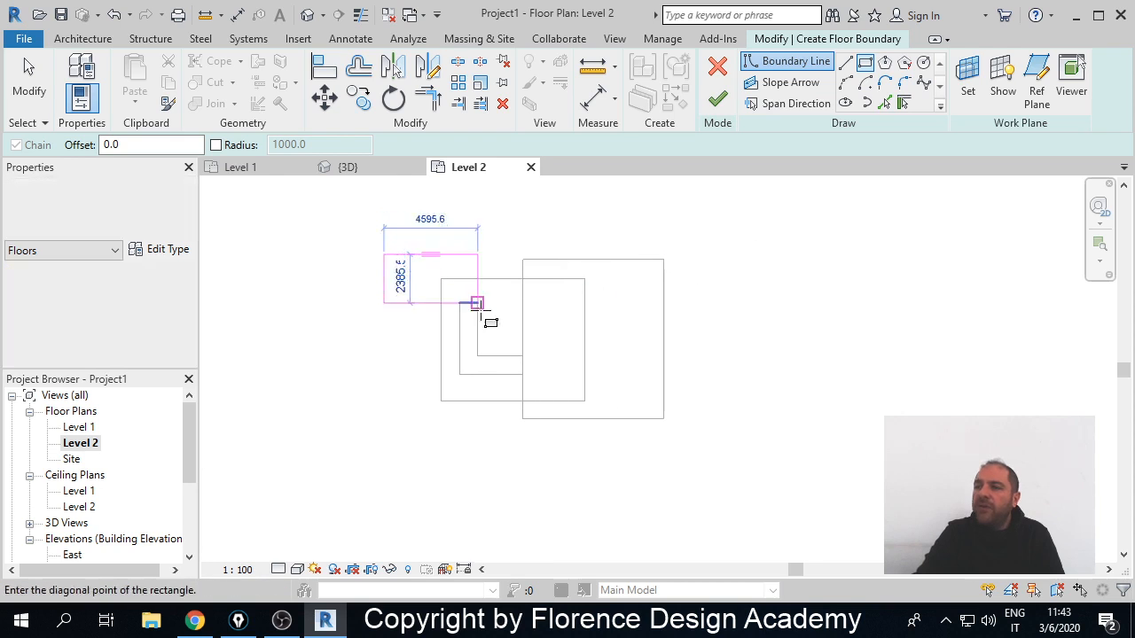
left_click(510, 424)
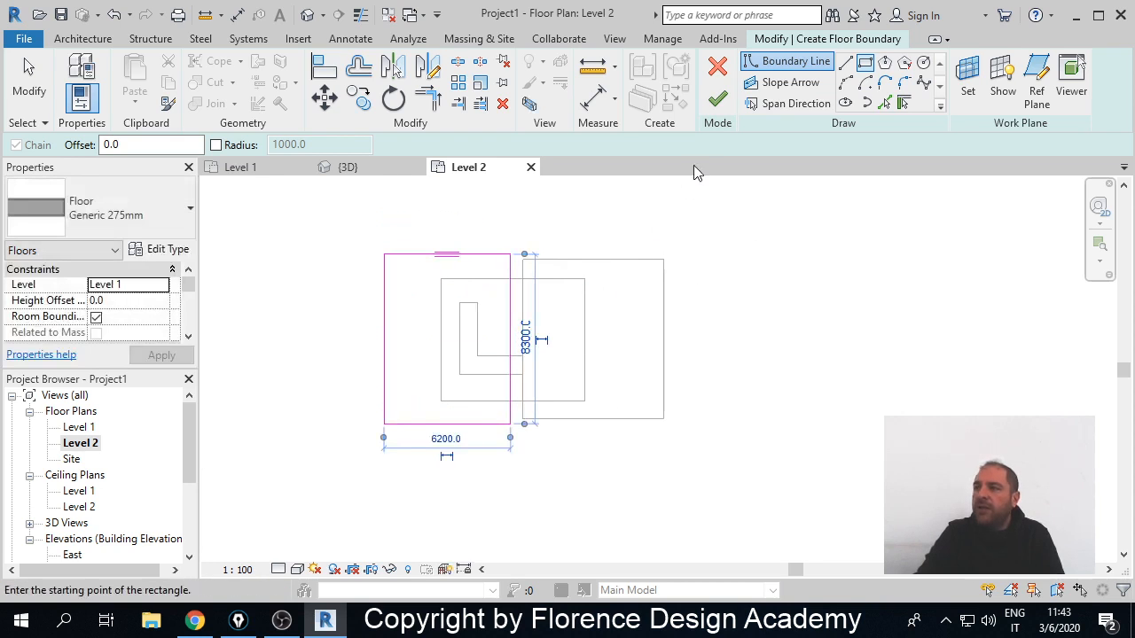
left_click(718, 102)
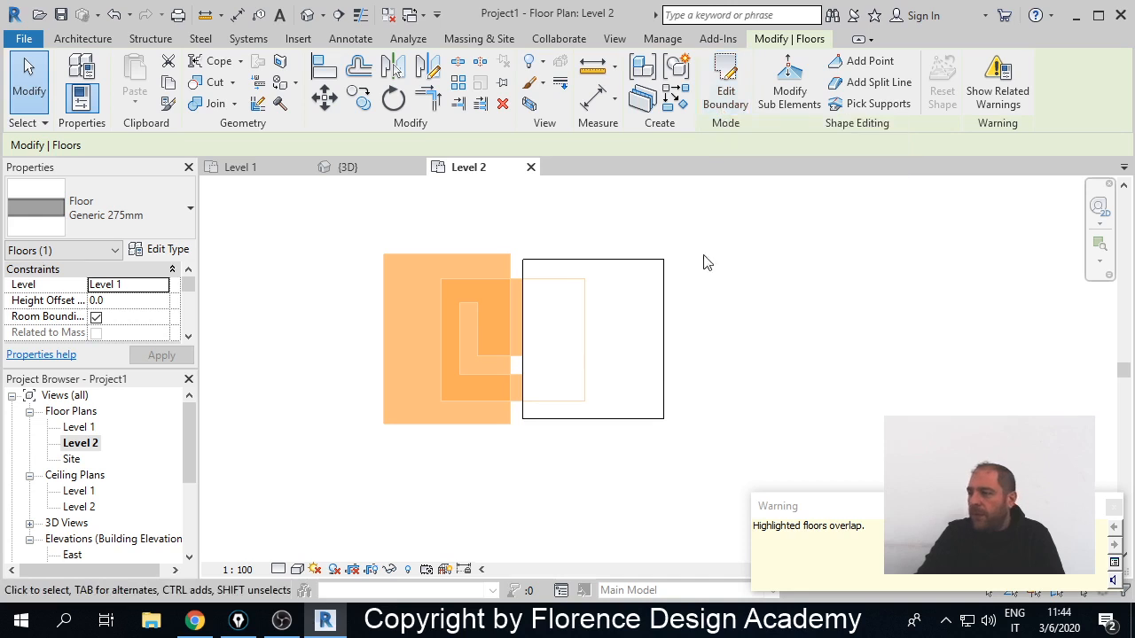
left_click(1115, 506)
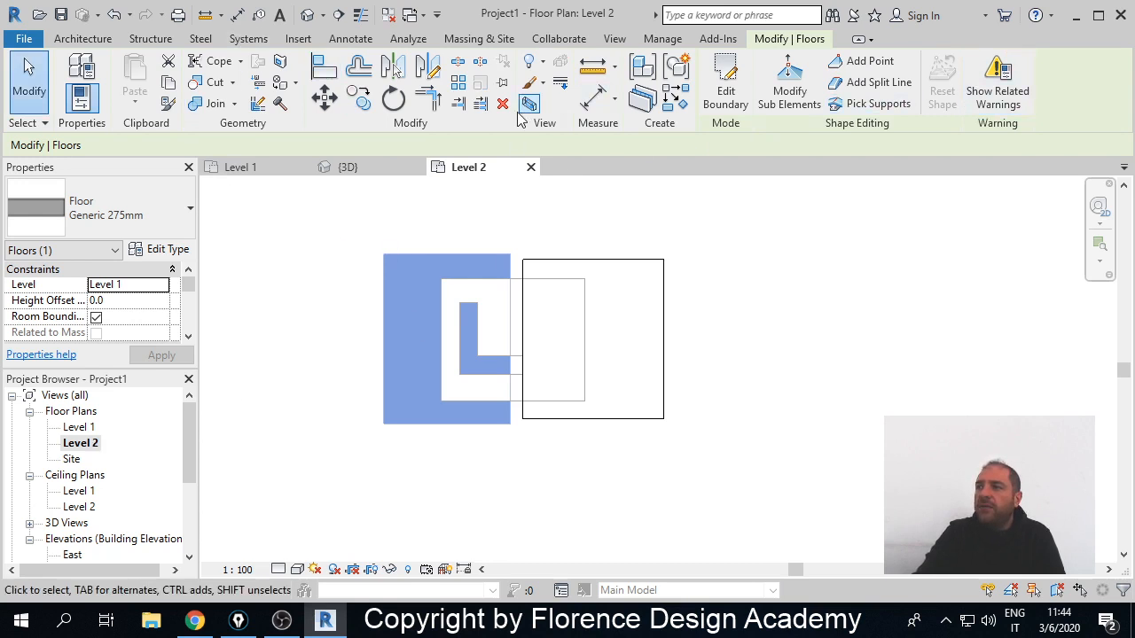
left_click(590, 210)
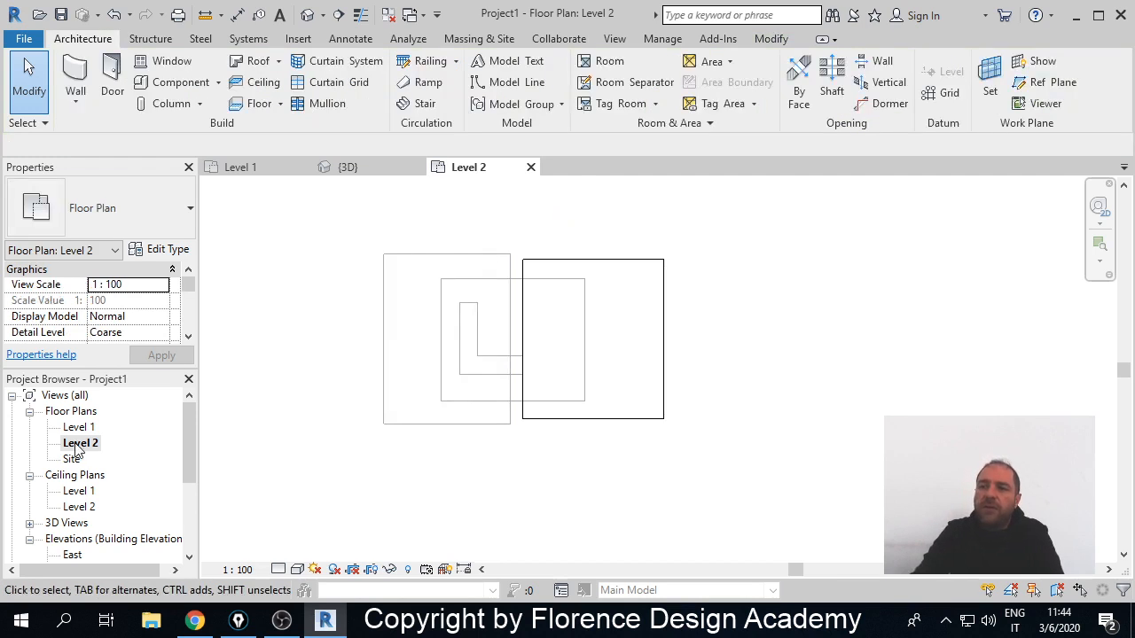
- Create a rectangular Generic 275mm floor about 6900 by 8200 mm on Level 2, clear of the existing floors
left_click(257, 104)
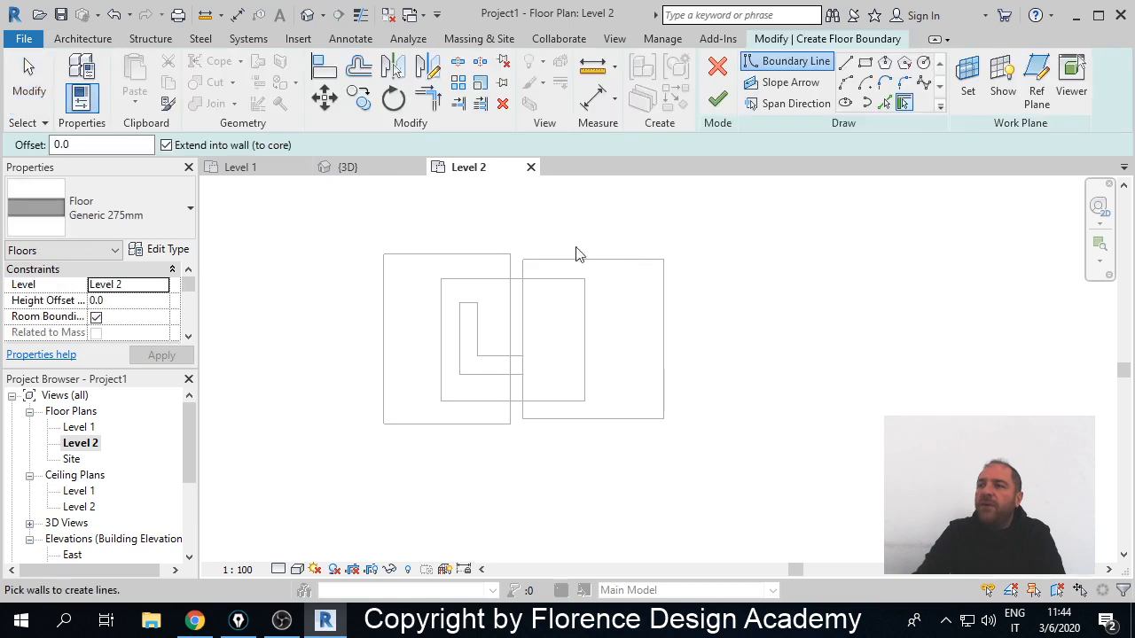
left_click(865, 61)
left_click(686, 258)
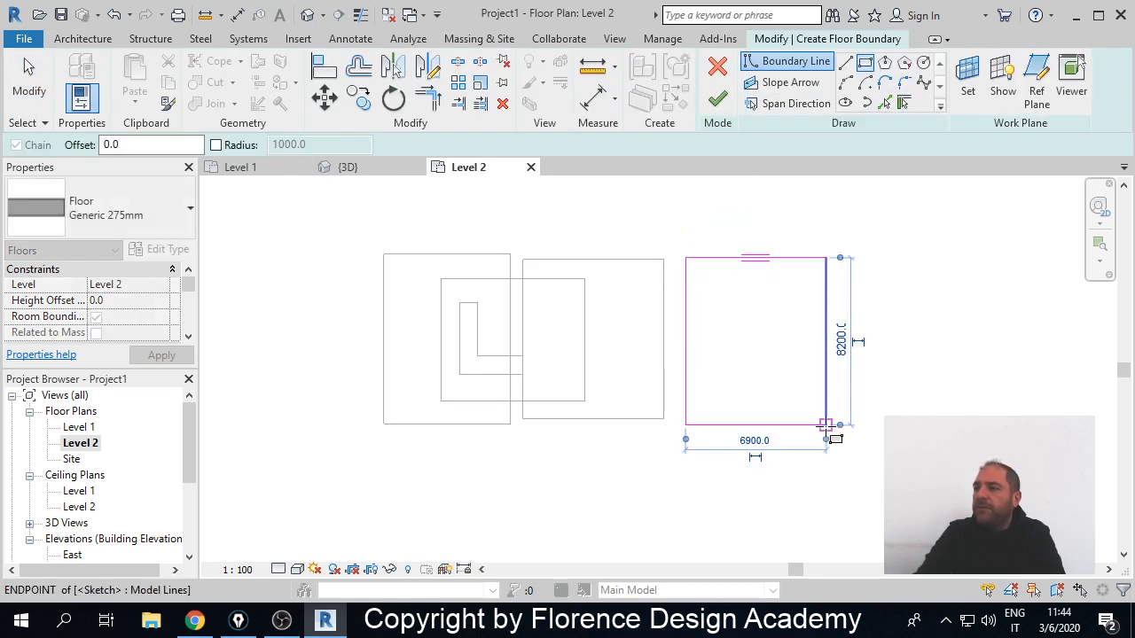
left_click(826, 425)
left_click(719, 100)
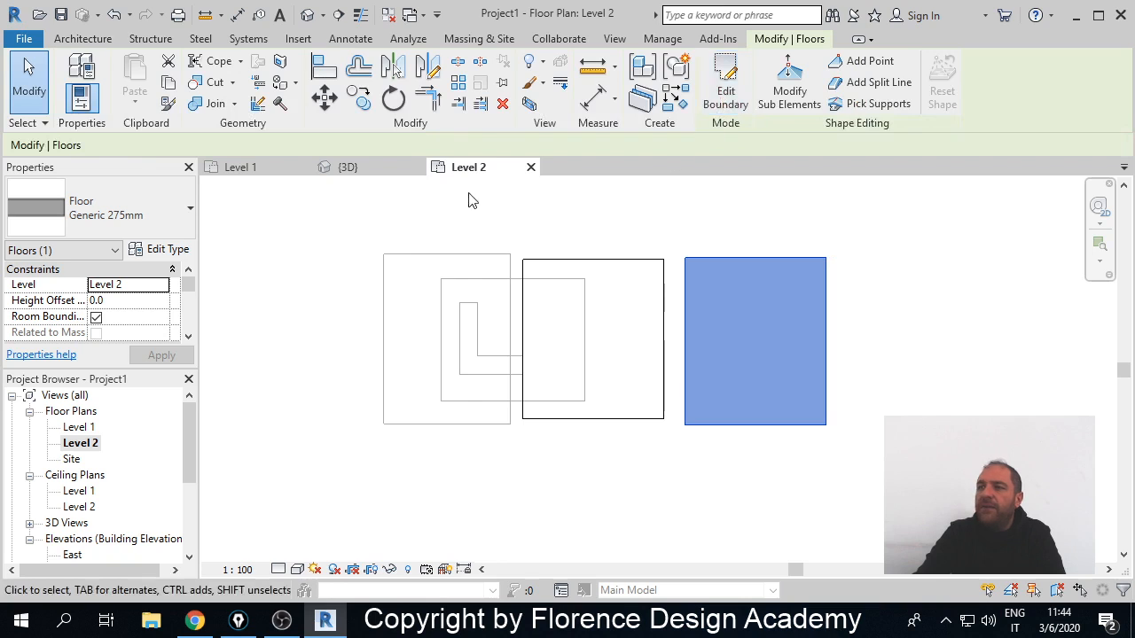
- In the 3D view, change the new Level 2 floor's type to Beam and Block 200mm
left_click(354, 168)
middle_click_drag(813, 329, 532, 354)
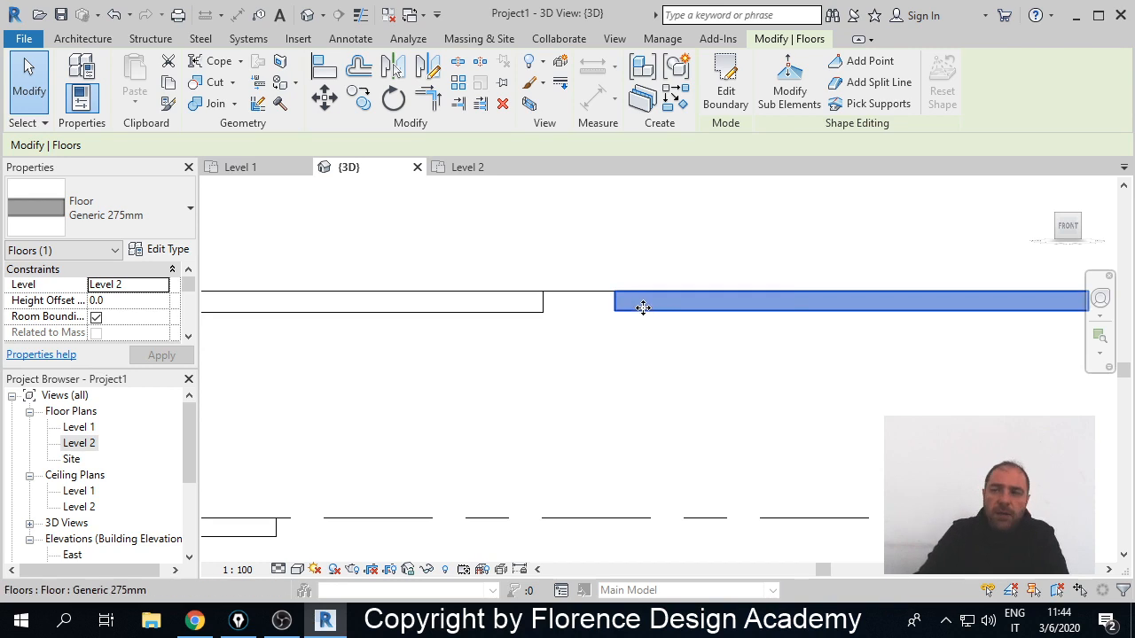
left_click(189, 213)
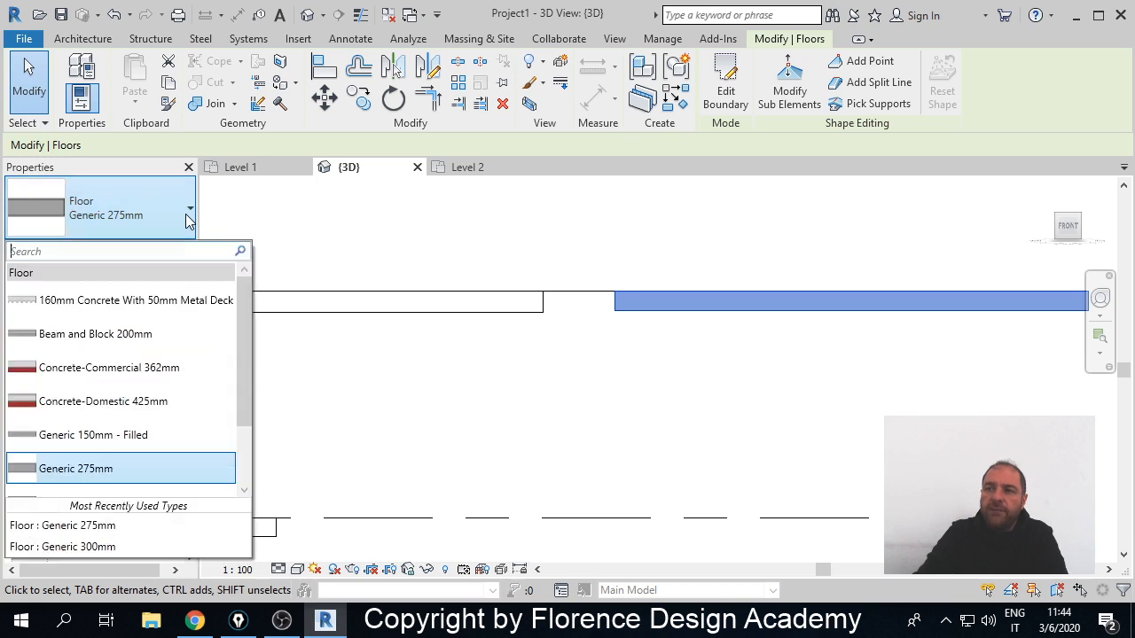
left_click(175, 334)
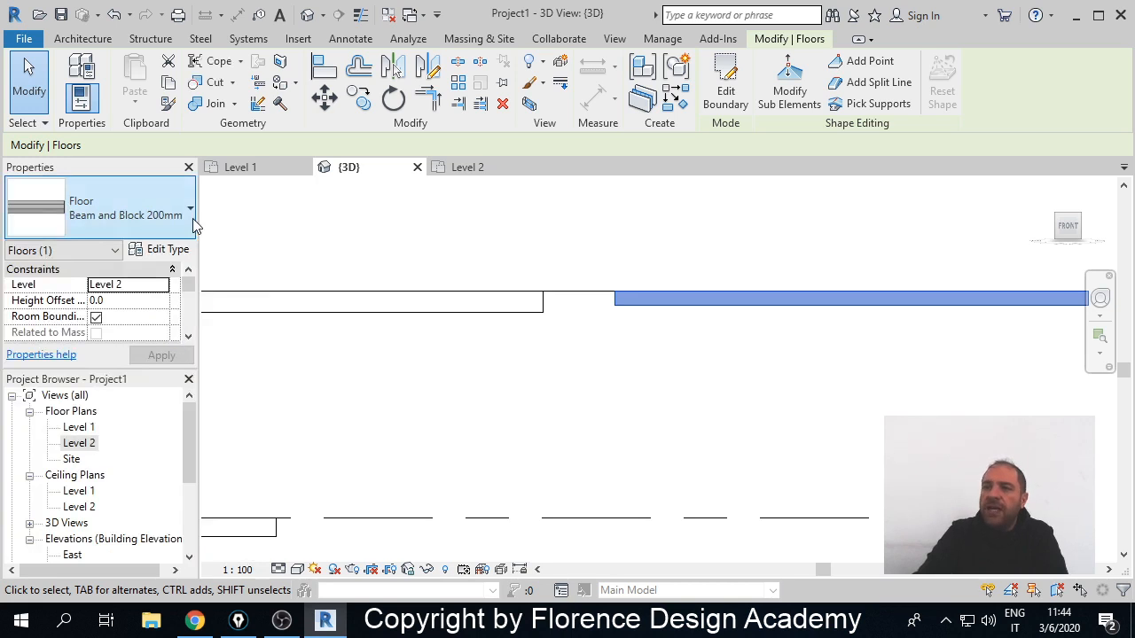
- Delete the Beam and Block 200mm floor, the Generic 300mm floor and the floor at the lower level in the 3D view
left_click_drag(544, 316, 613, 316)
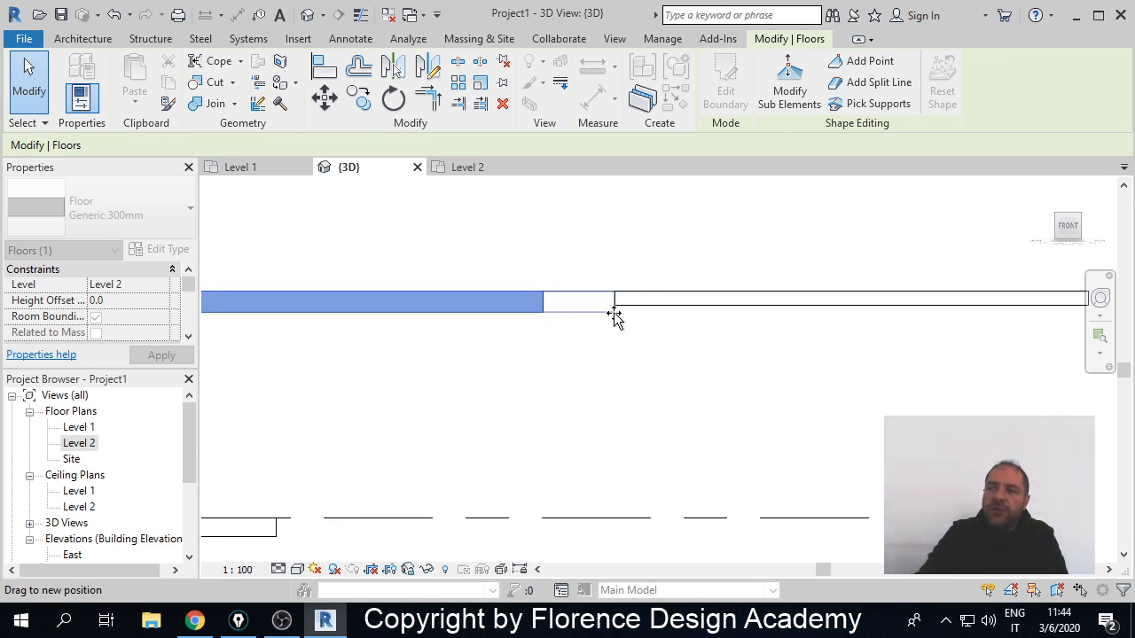
left_click_drag(615, 318, 615, 320)
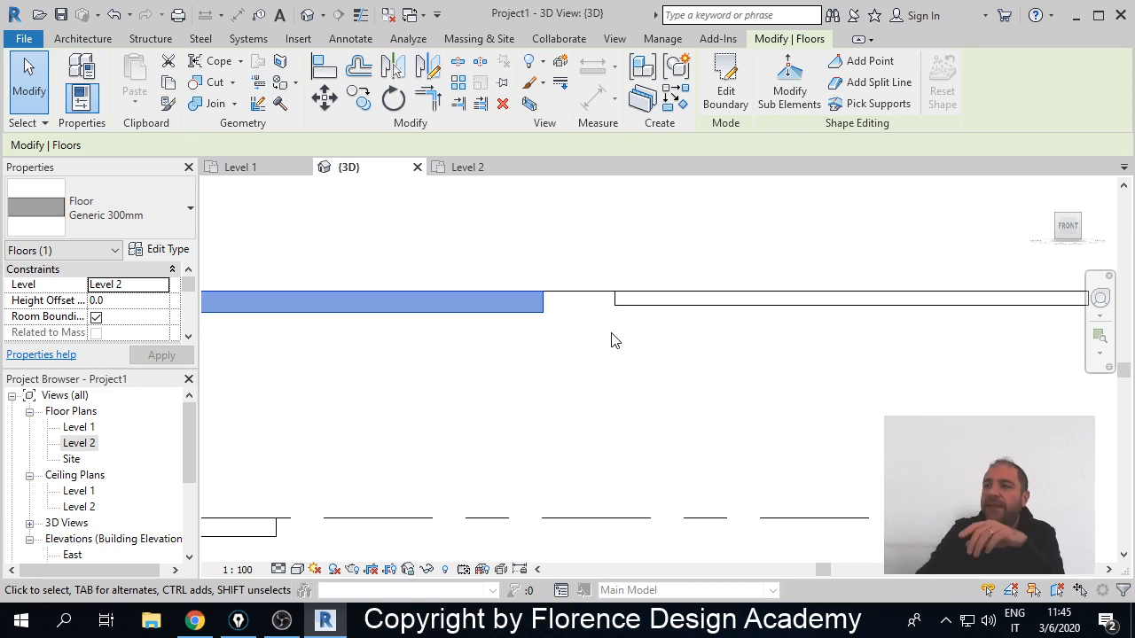
scroll(616, 332, "down", 1)
left_click(619, 330)
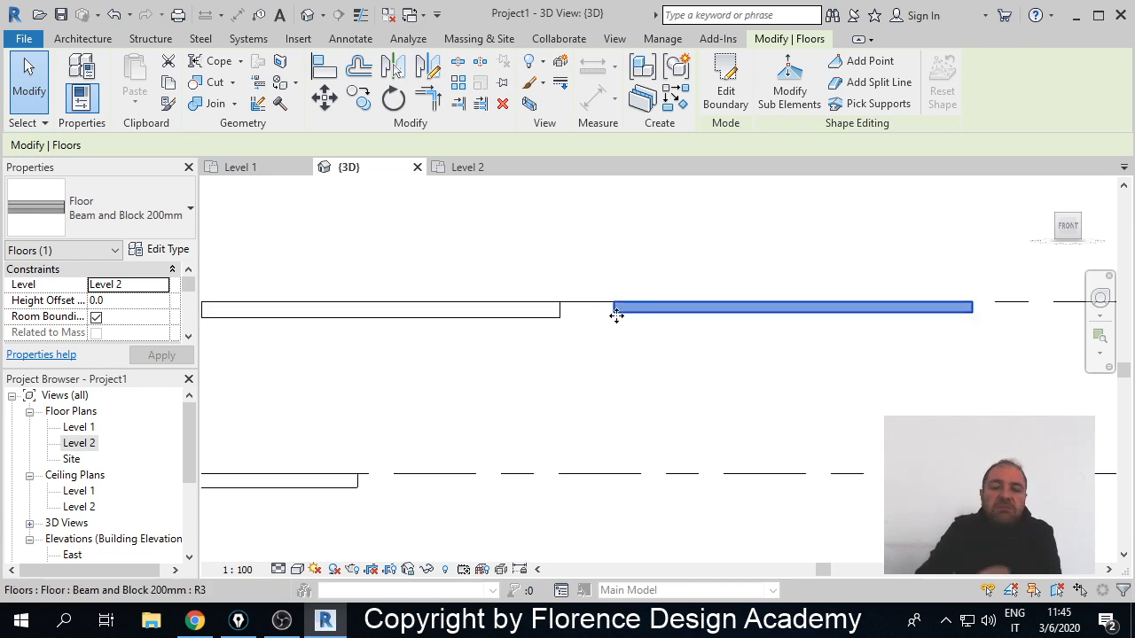
key("Delete")
left_click(562, 324)
key("Delete")
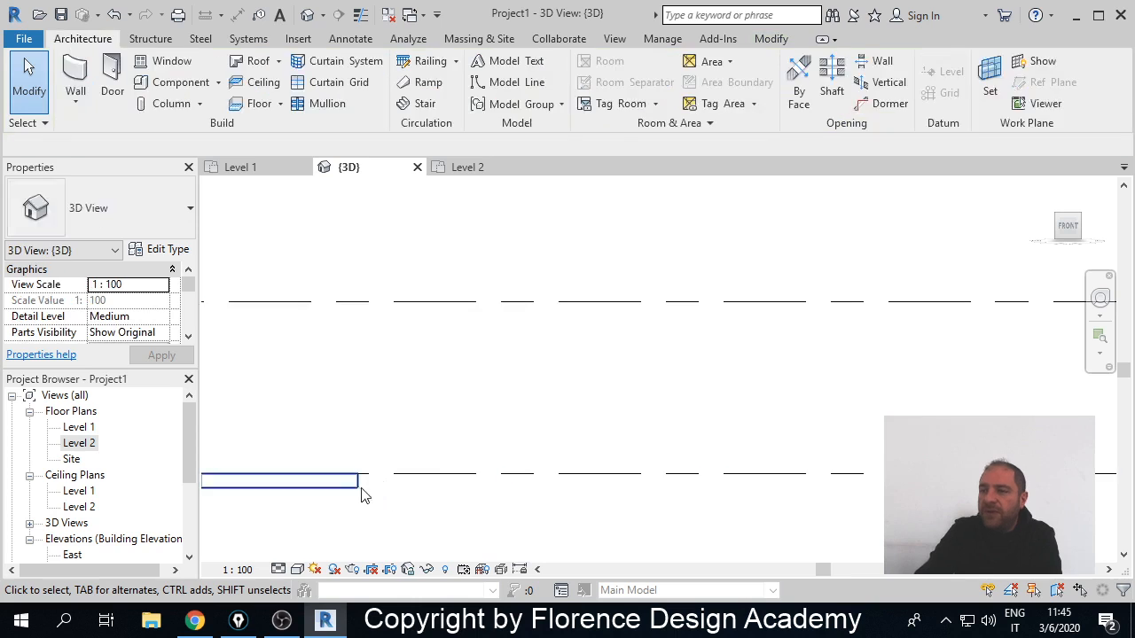
left_click(356, 490)
key("Delete")
- Delete the remaining rectangular floor in the Level 1 floor plan
double_click(79, 429)
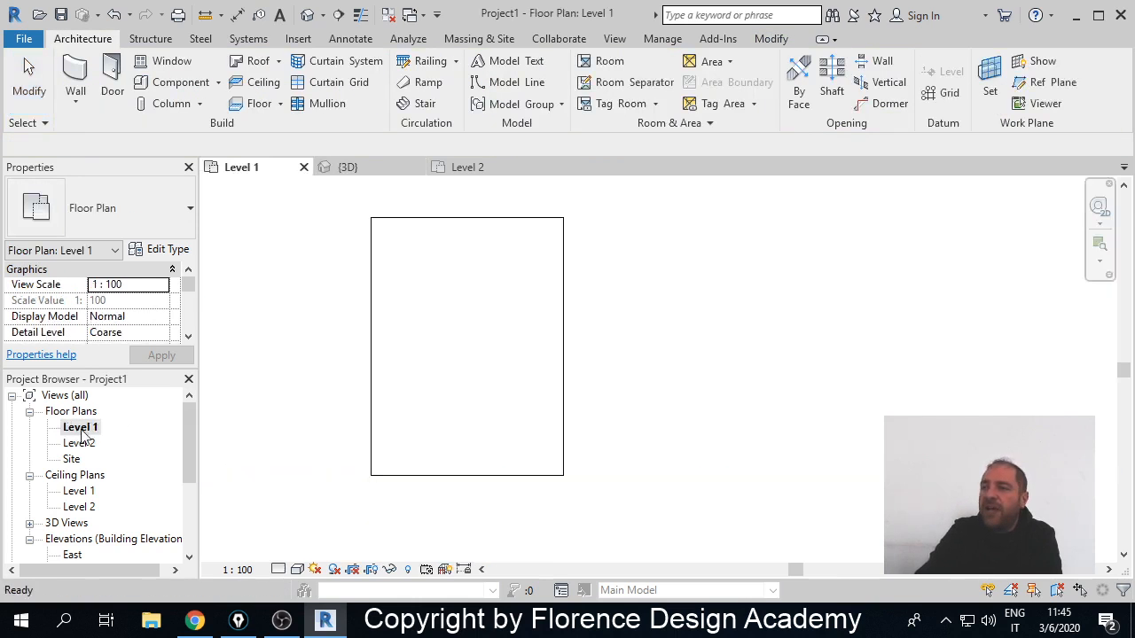
left_click(566, 332)
key("Delete")
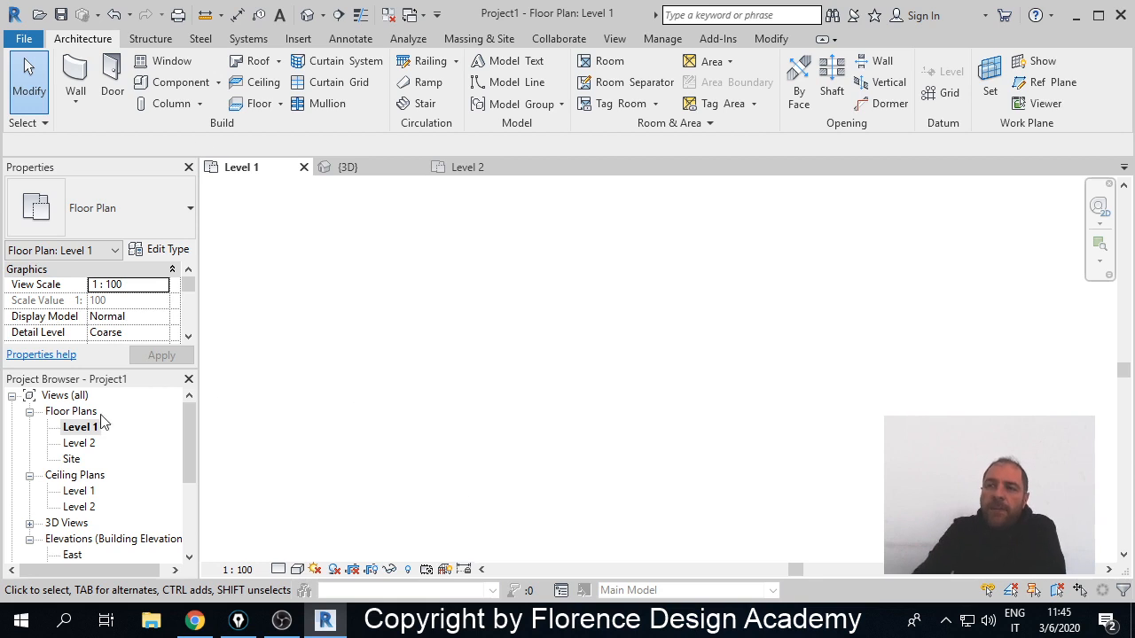
- Open the South elevation and examine the heights of Level 1 and Level 2
left_click_drag(190, 434, 188, 479)
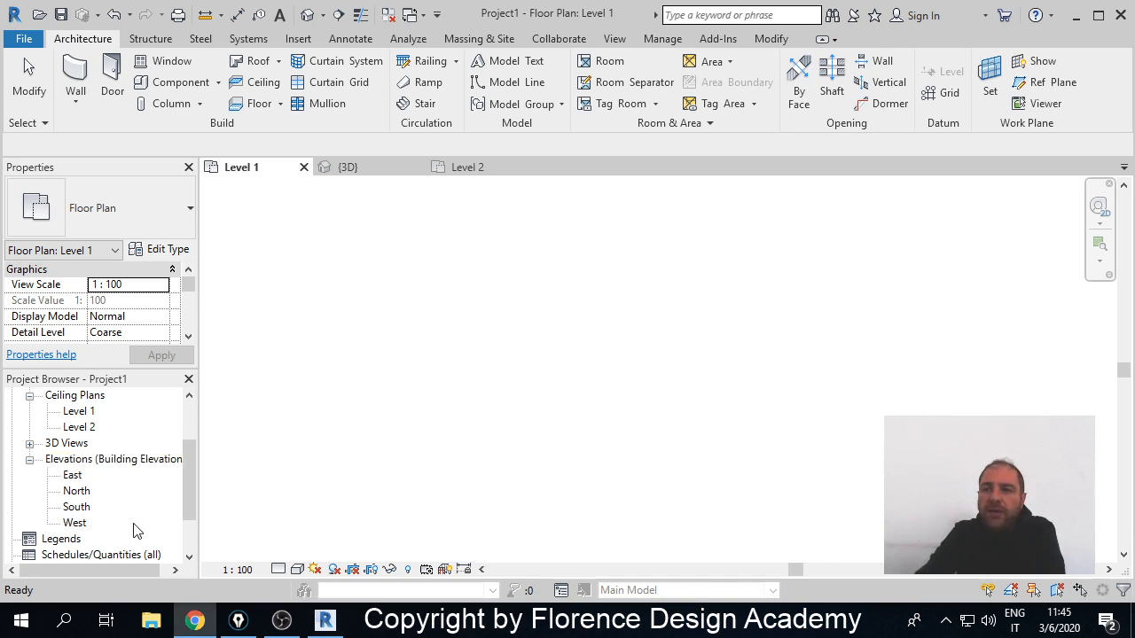
double_click(77, 507)
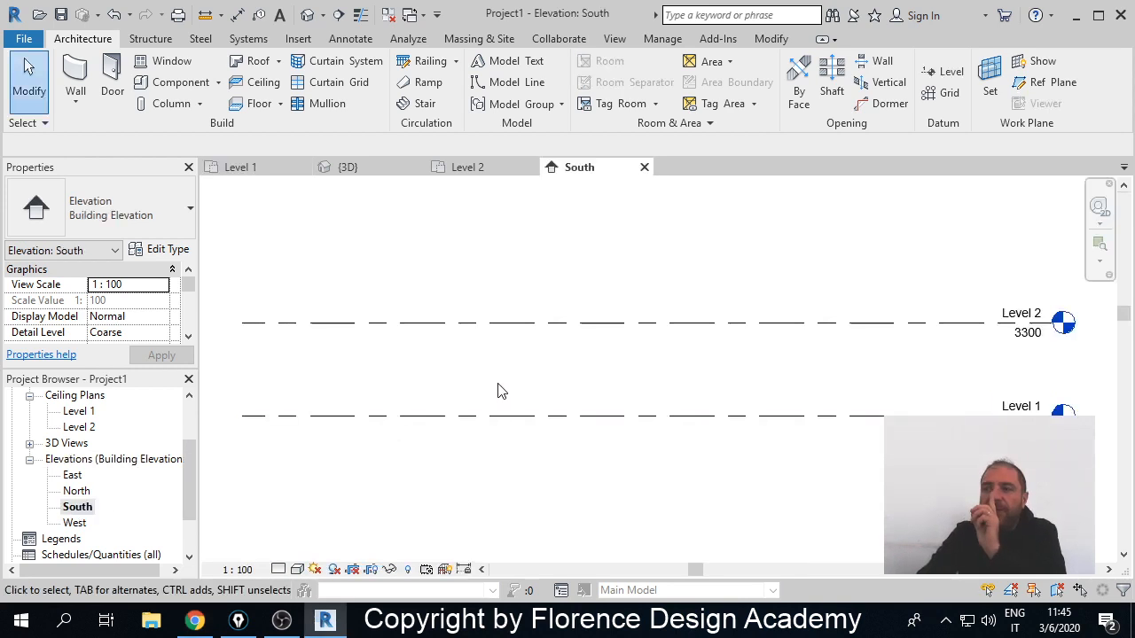
left_click(479, 416)
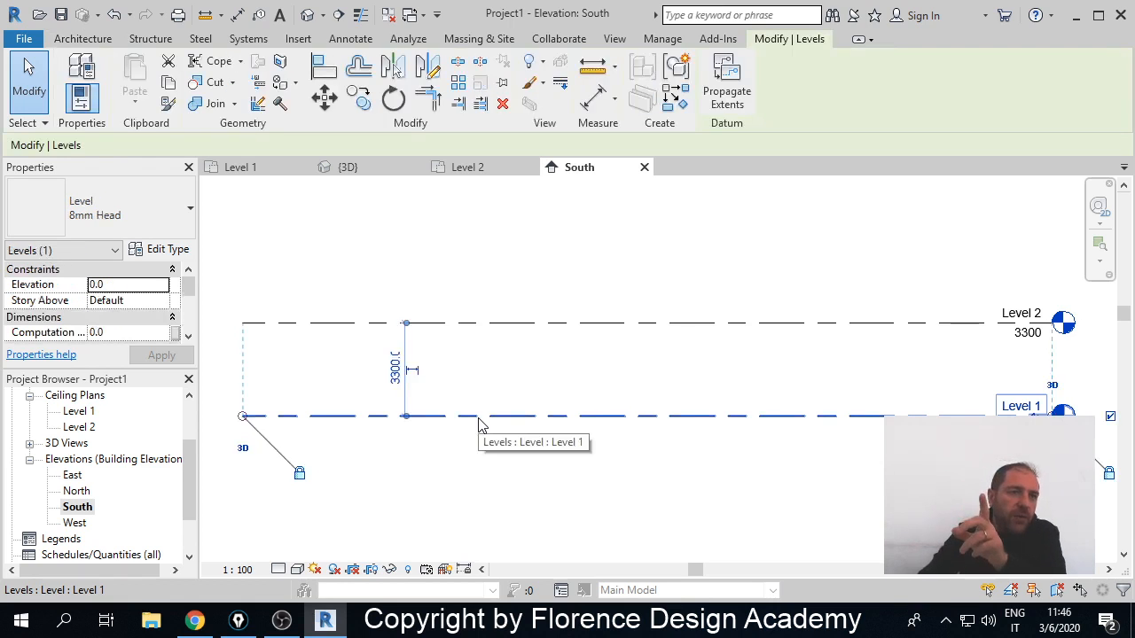
left_click(501, 325)
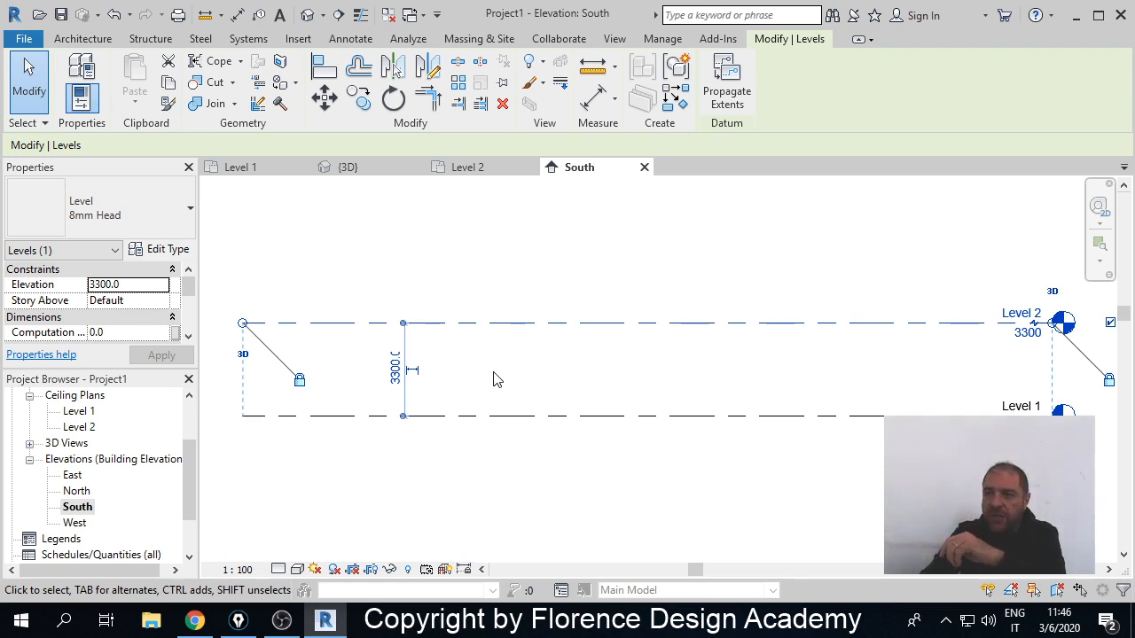
left_click(449, 419)
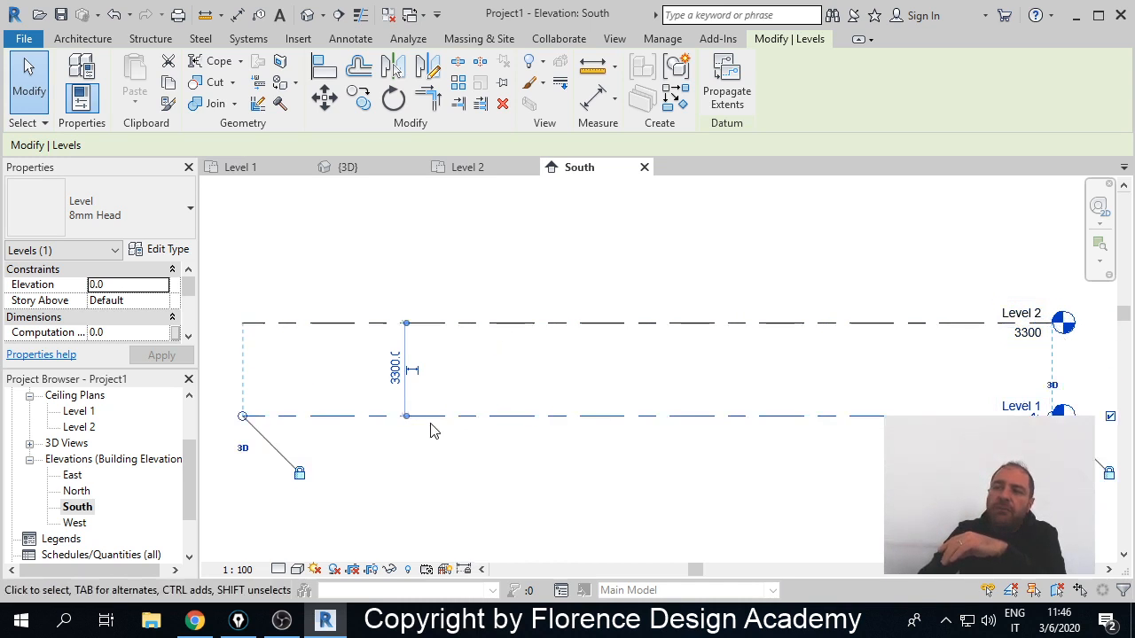
left_click(646, 327)
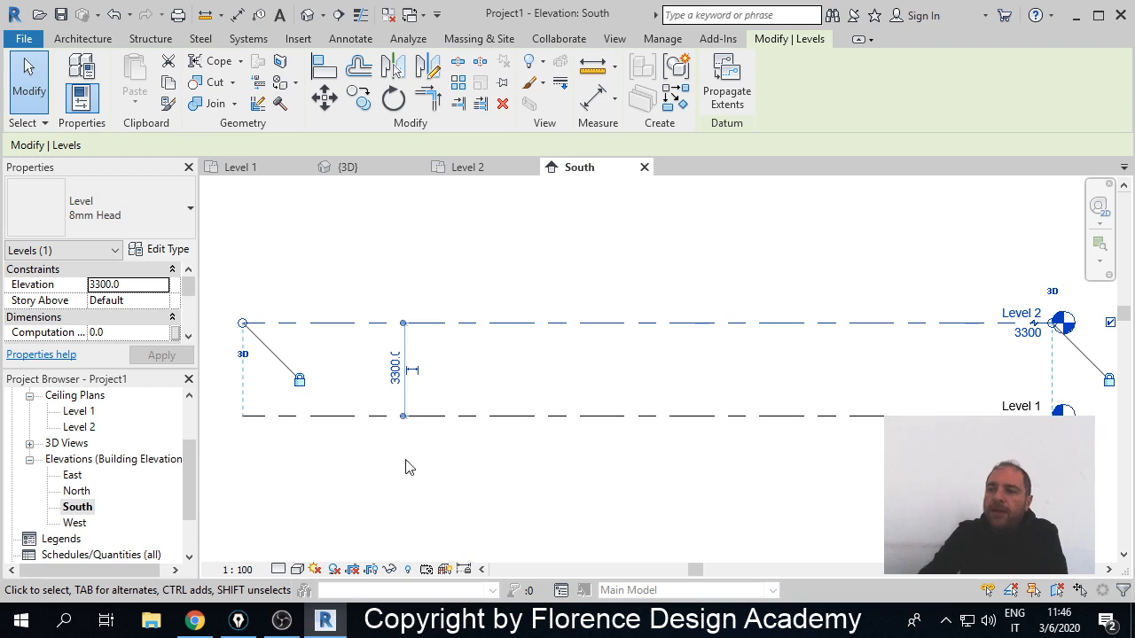
- In the Level 1 floor plan, start a Generic 275mm floor and sketch a rectangular boundary about 4500 by 4300 mm
left_click_drag(192, 480, 194, 428)
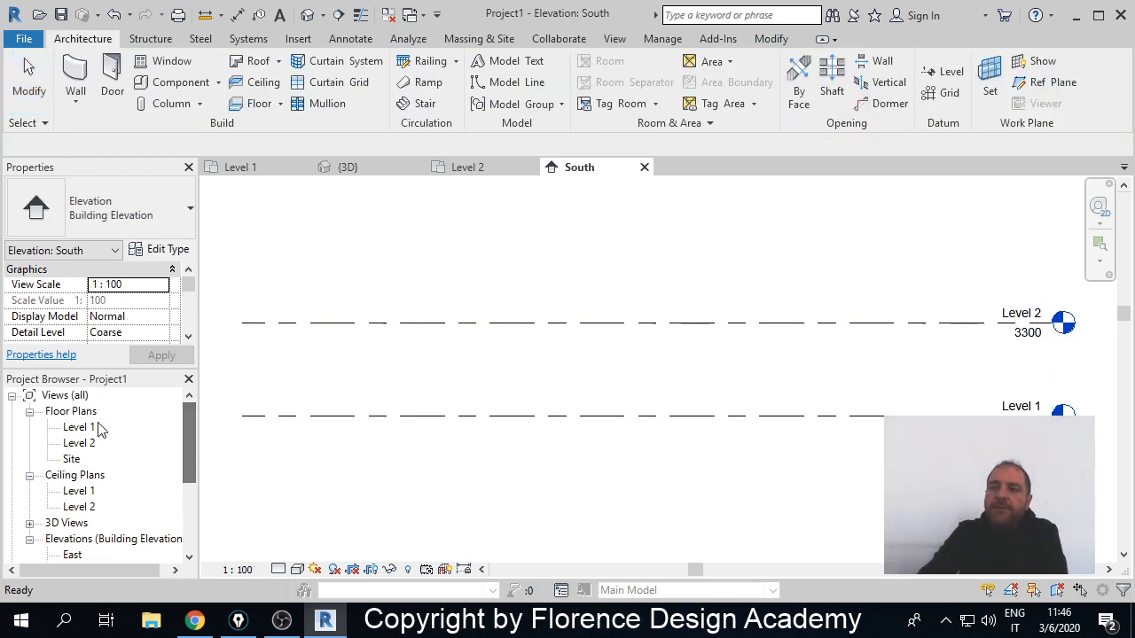
double_click(79, 428)
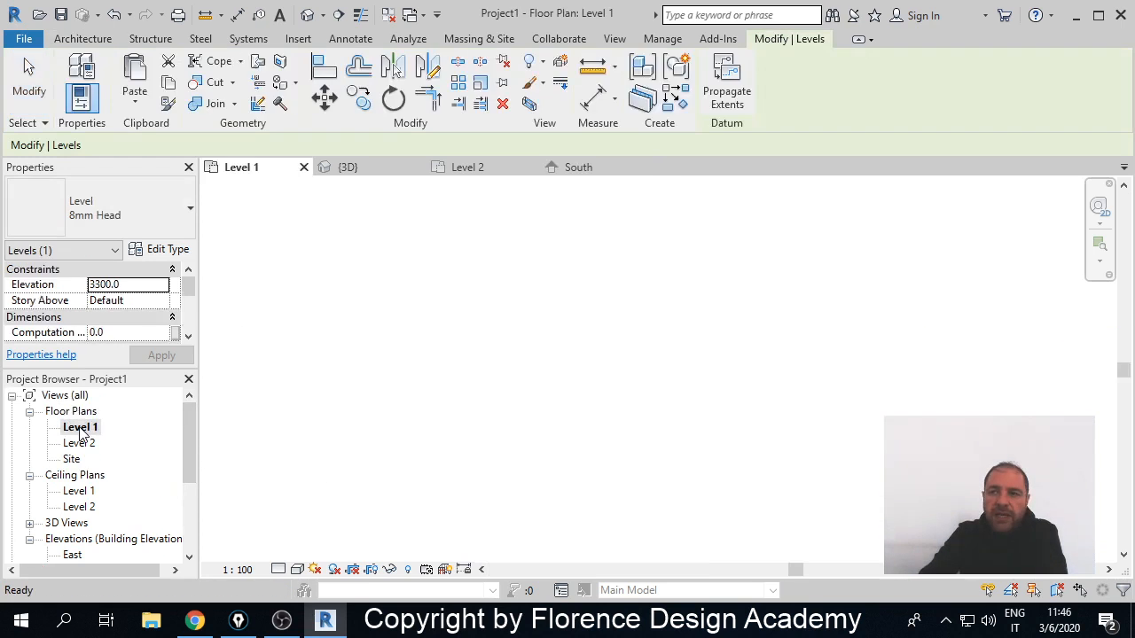
left_click(90, 37)
left_click(260, 104)
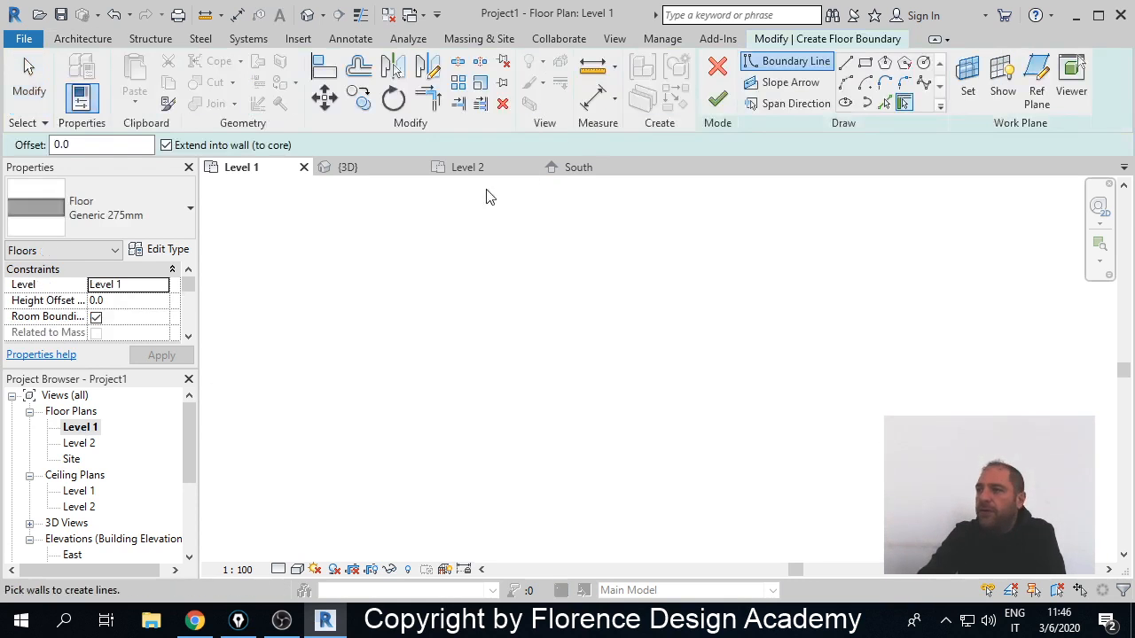
left_click(499, 319)
left_click(637, 452)
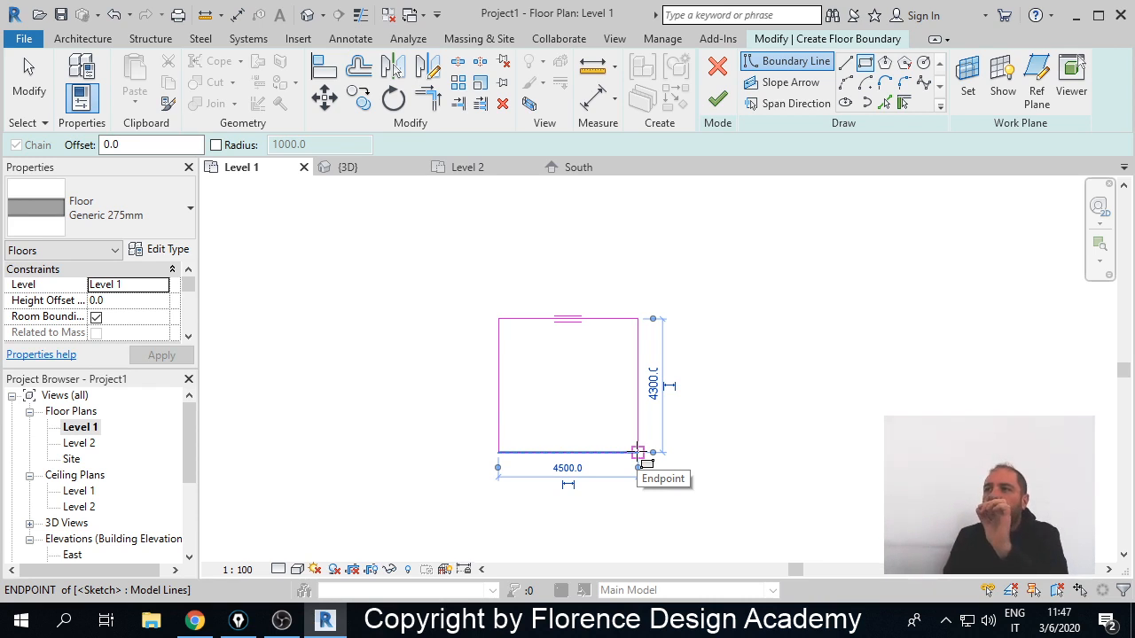
left_click(29, 92)
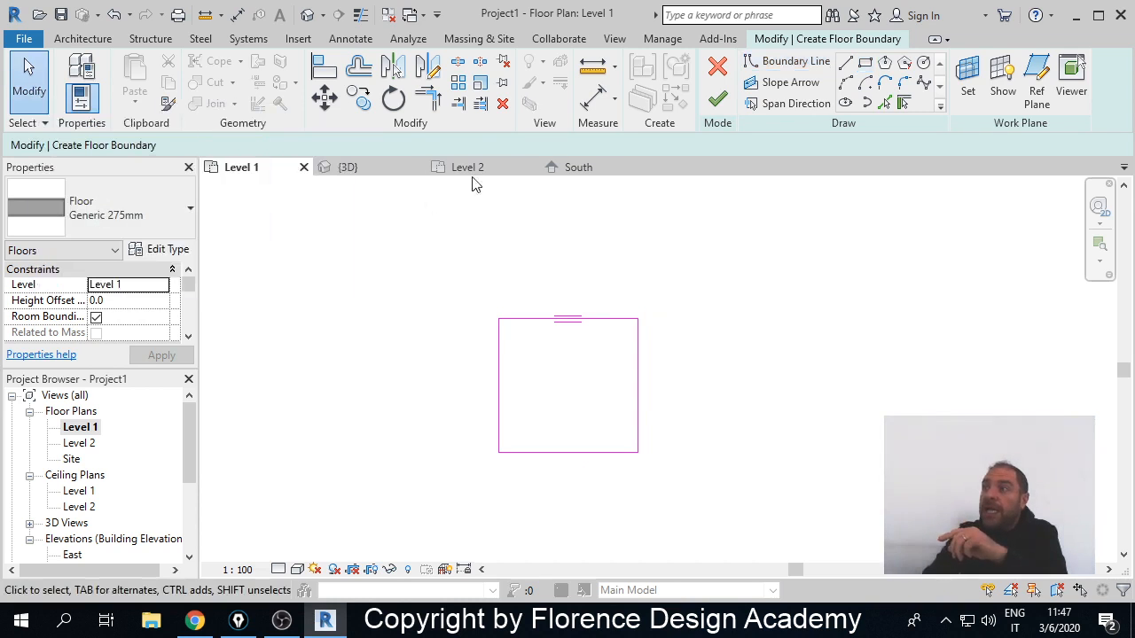
left_click(797, 66)
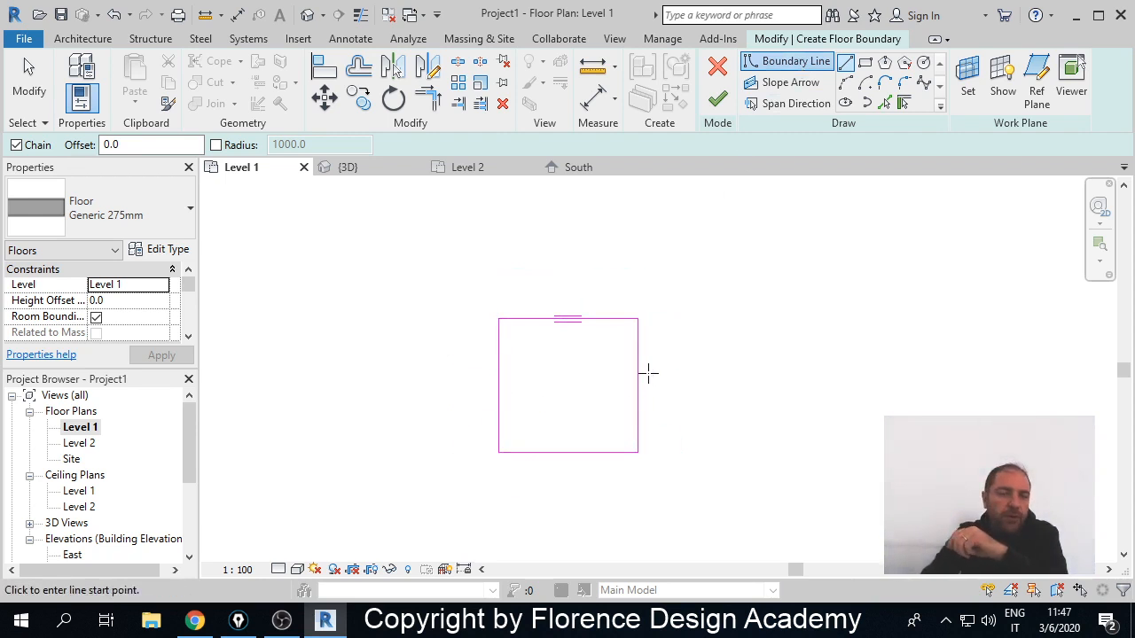
- Add a horizontal slope arrow across the floor sketch, from the midpoint of its left edge to the midpoint of its right edge
left_click(792, 85)
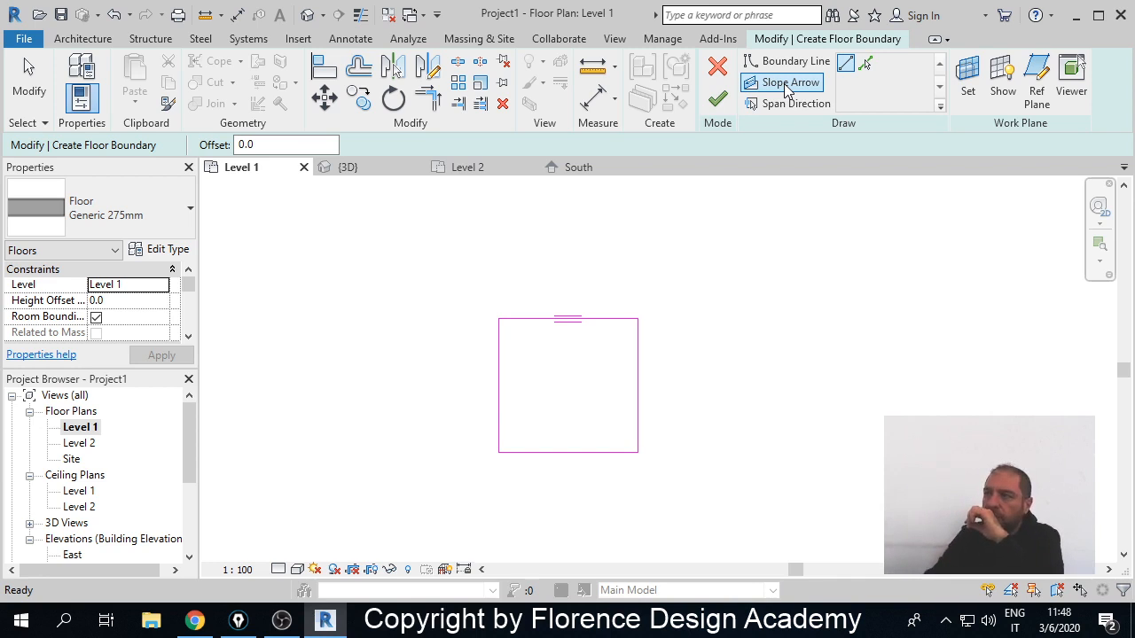
left_click(784, 86)
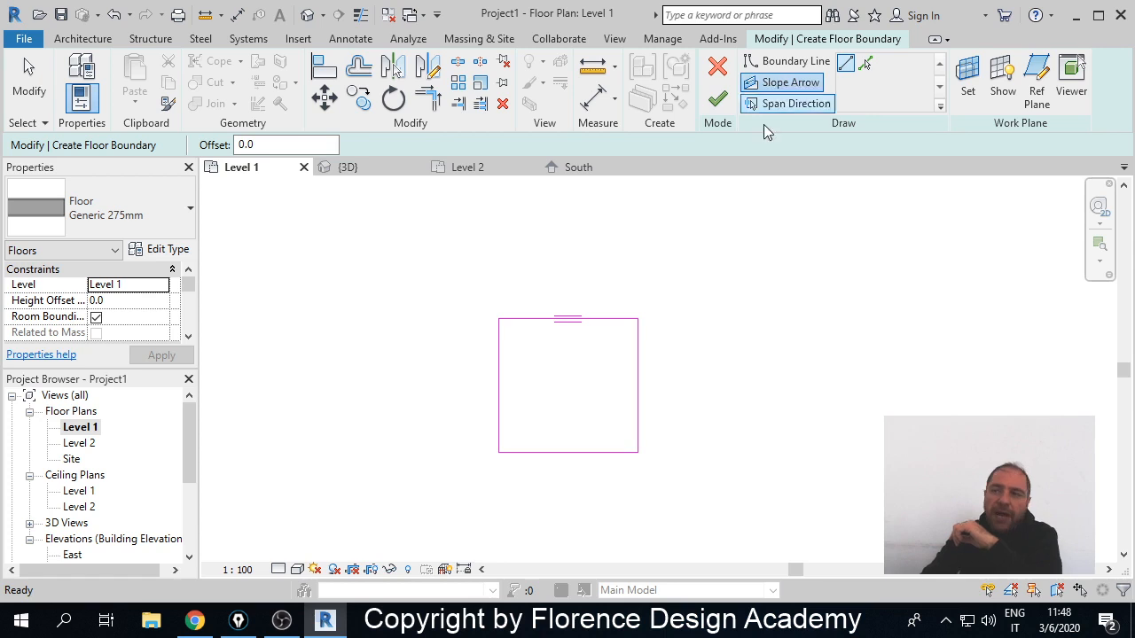
left_click(499, 386)
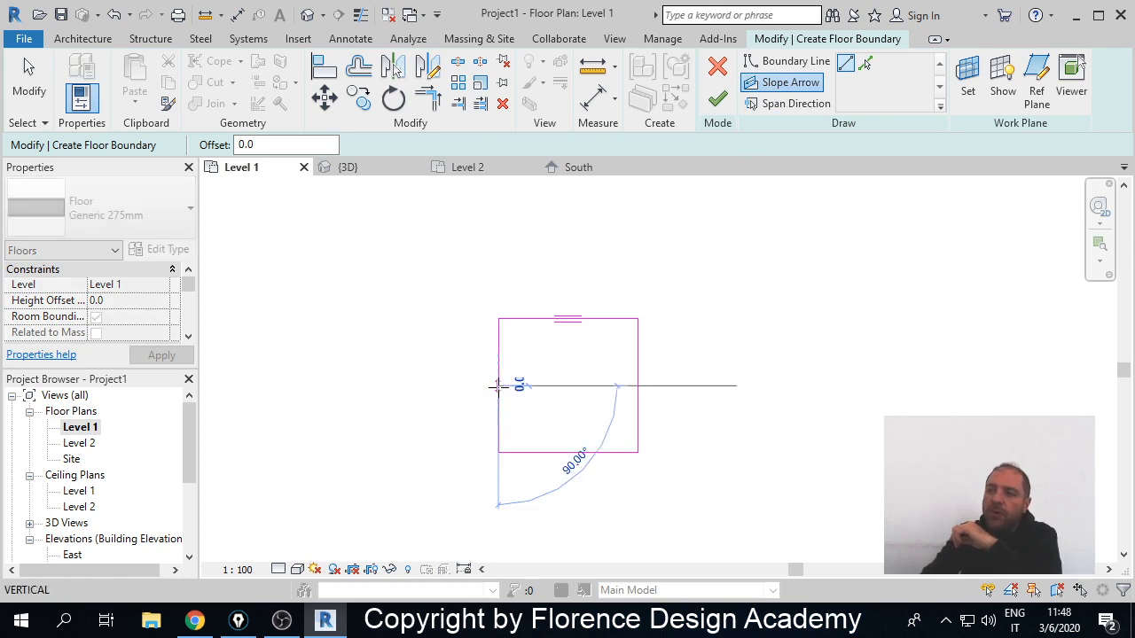
left_click(638, 386)
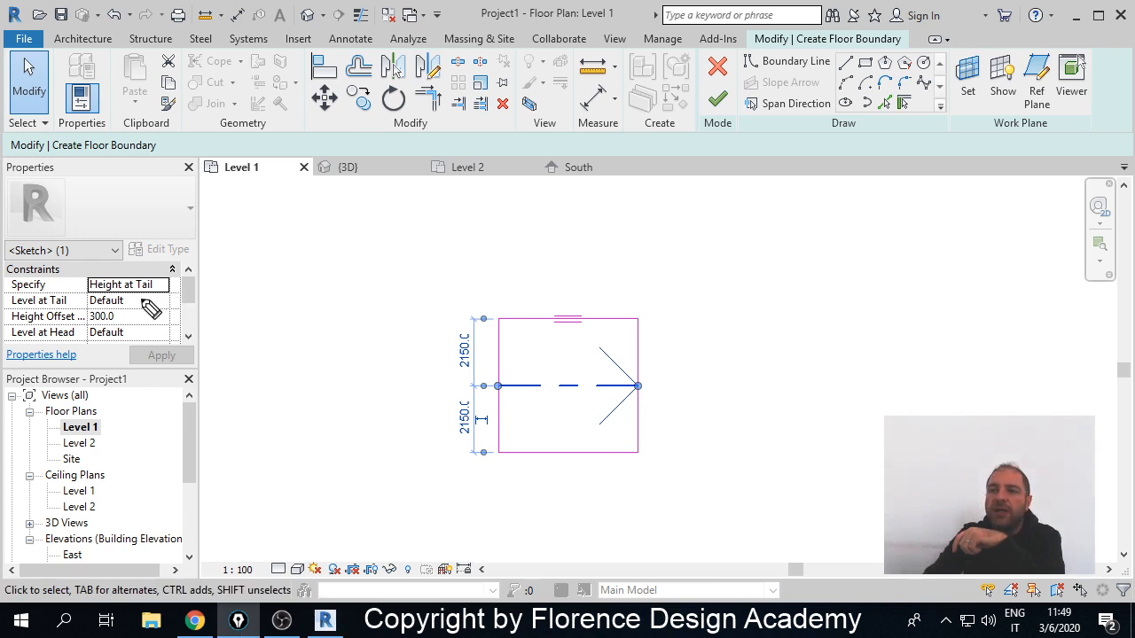
mouse_move(164, 301)
left_mouse_down()
mouse_move(334, 310)
mouse_move(501, 372)
mouse_move(494, 395)
mouse_move(504, 378)
left_mouse_up()
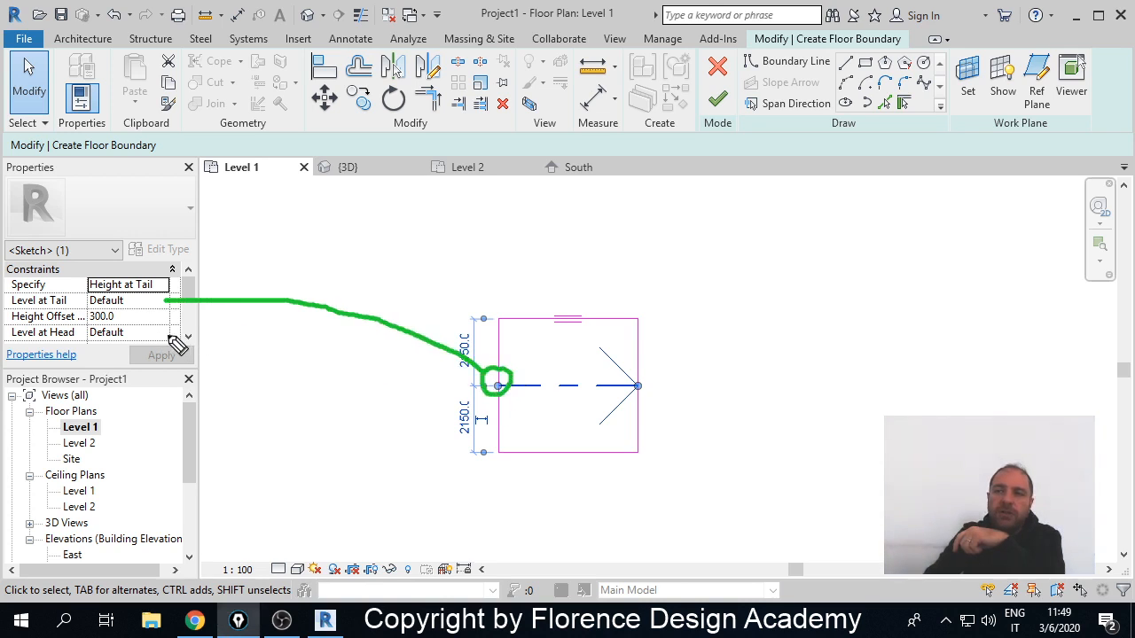
mouse_move(160, 334)
left_mouse_down()
mouse_move(194, 343)
mouse_move(365, 458)
mouse_move(548, 498)
mouse_move(618, 445)
mouse_move(647, 377)
left_mouse_up()
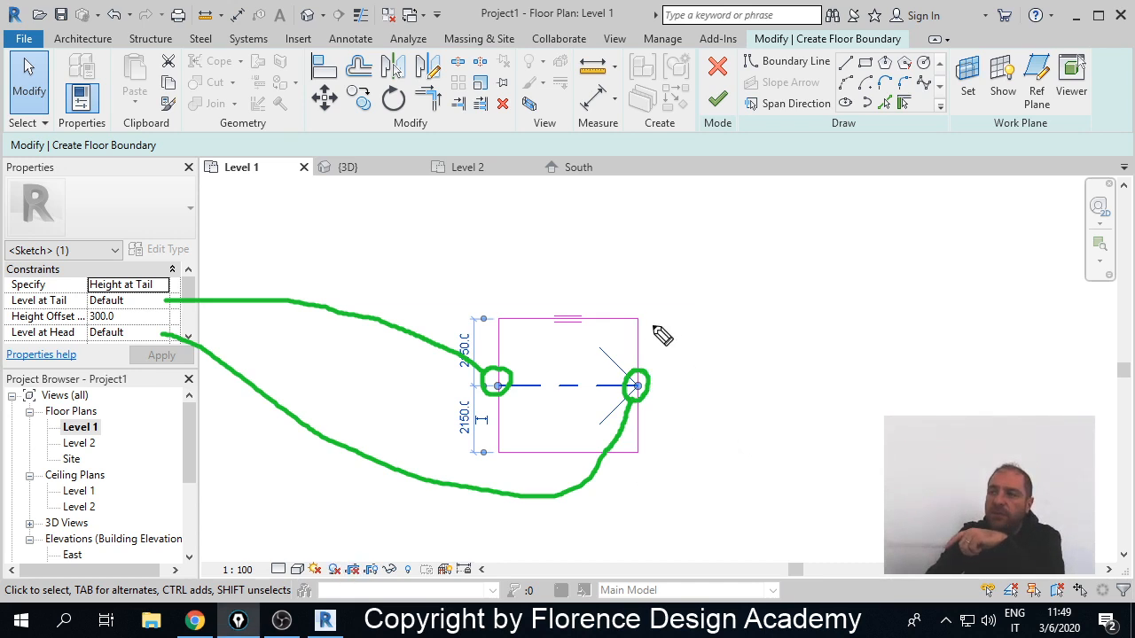
left_click_drag(642, 324, 644, 455)
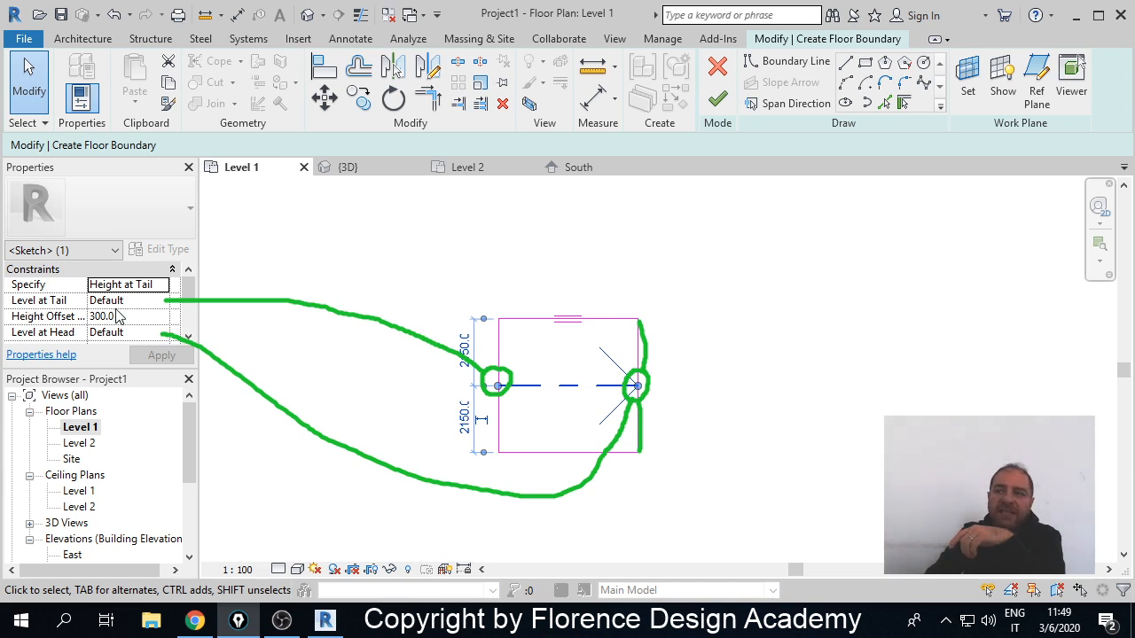
- Set the slope arrow's tail to Level 1 with a height offset of 0 and its head to Level 2
left_click(165, 303)
left_click(162, 302)
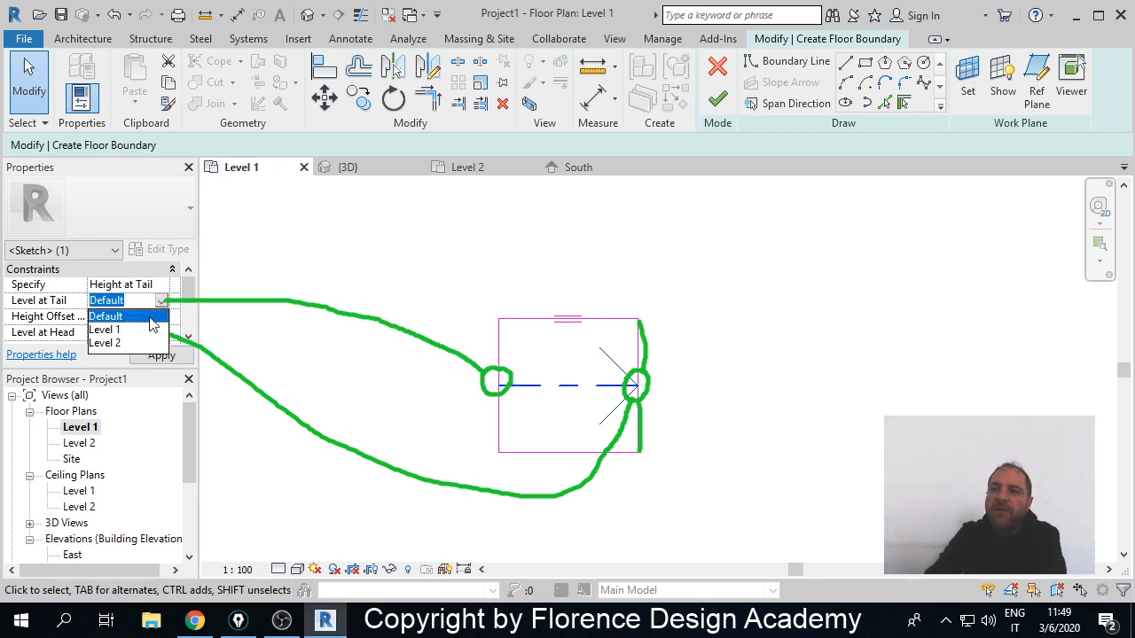
left_click(136, 329)
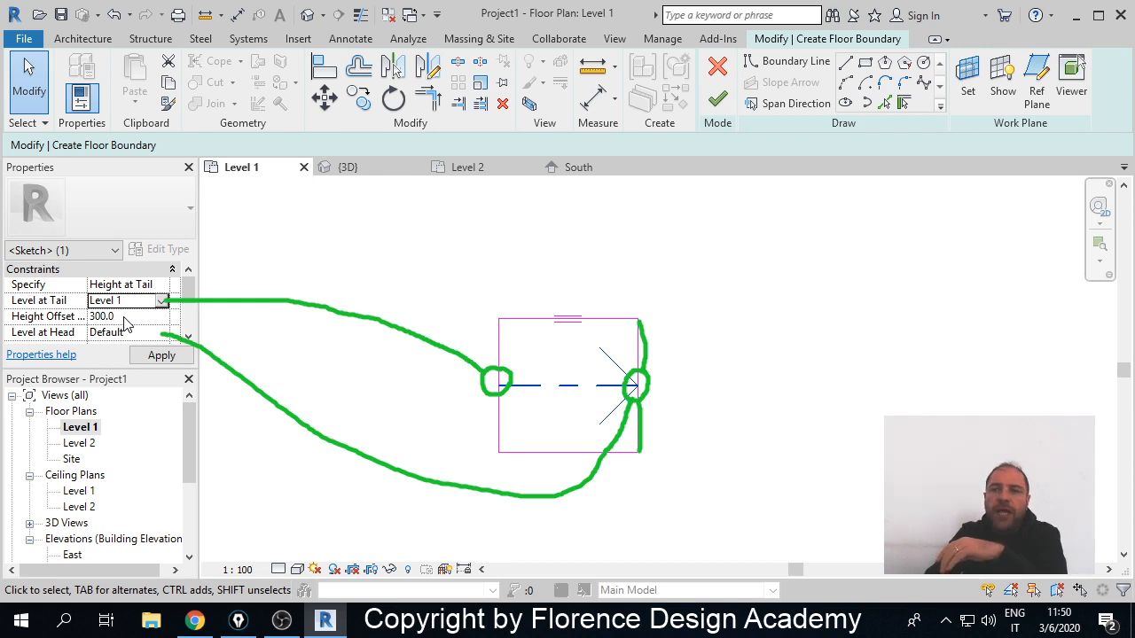
double_click(100, 316)
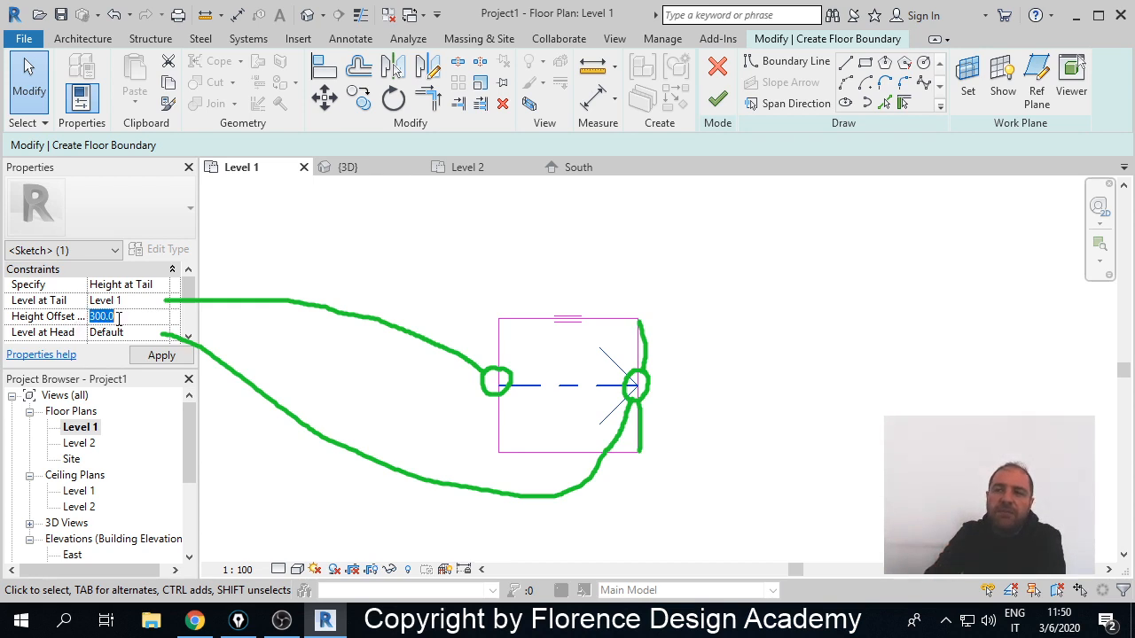
type("0")
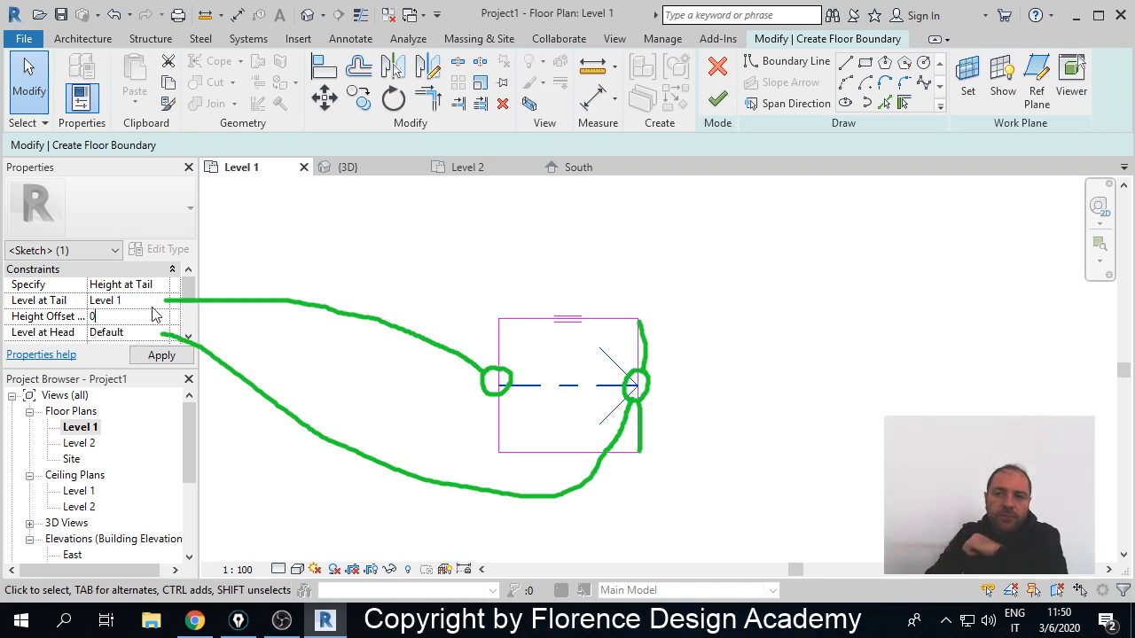
left_click(148, 302)
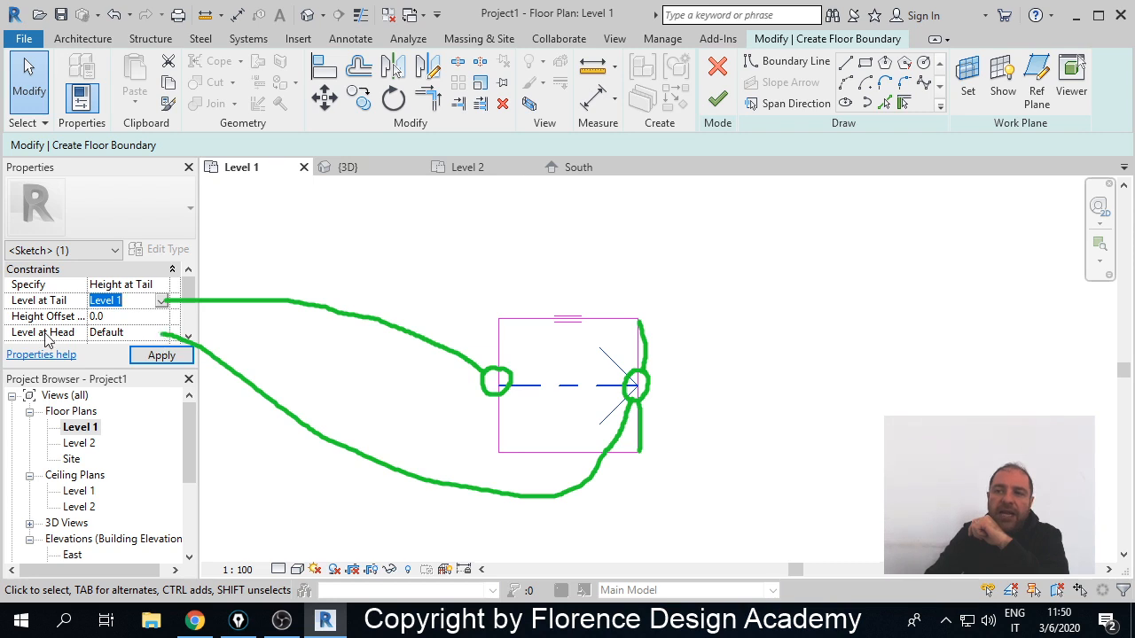
left_click(160, 332)
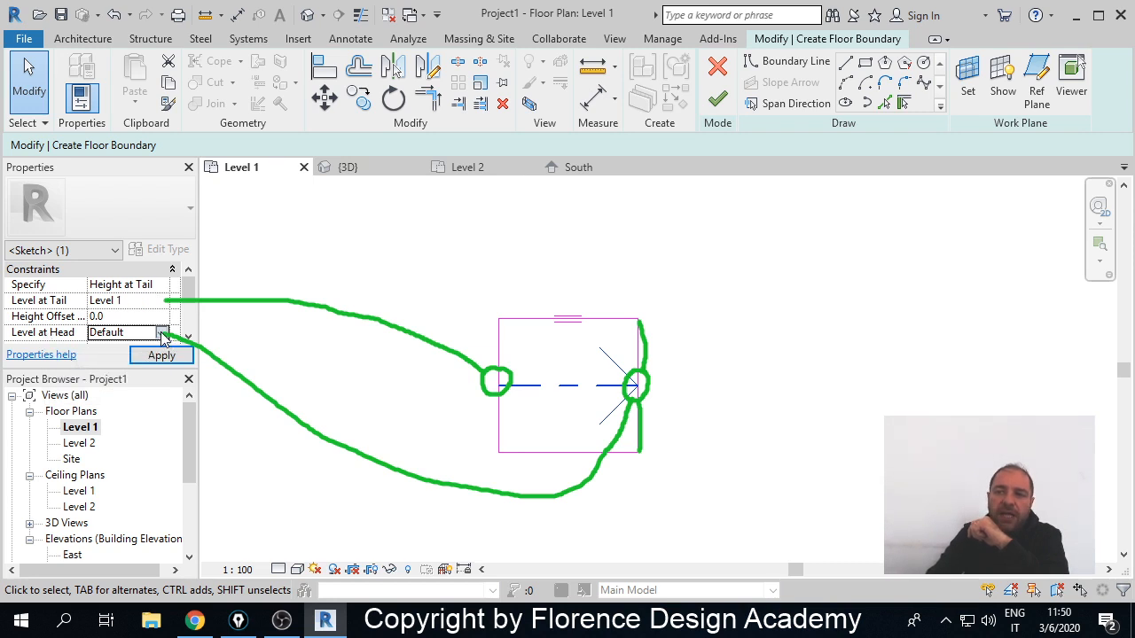
left_click(161, 333)
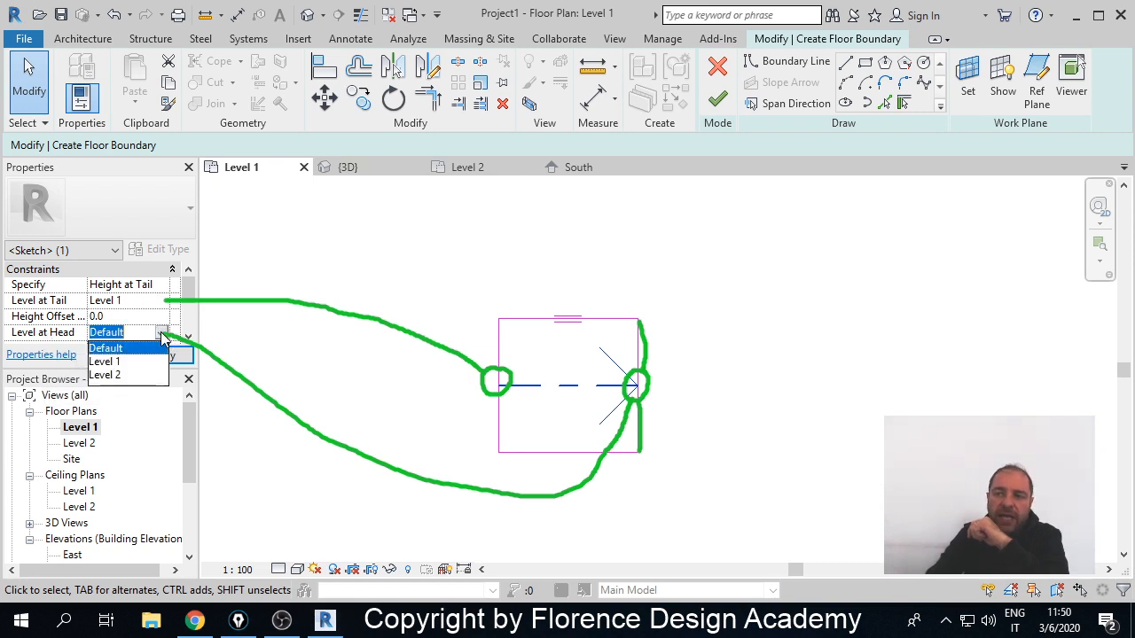
left_click(116, 375)
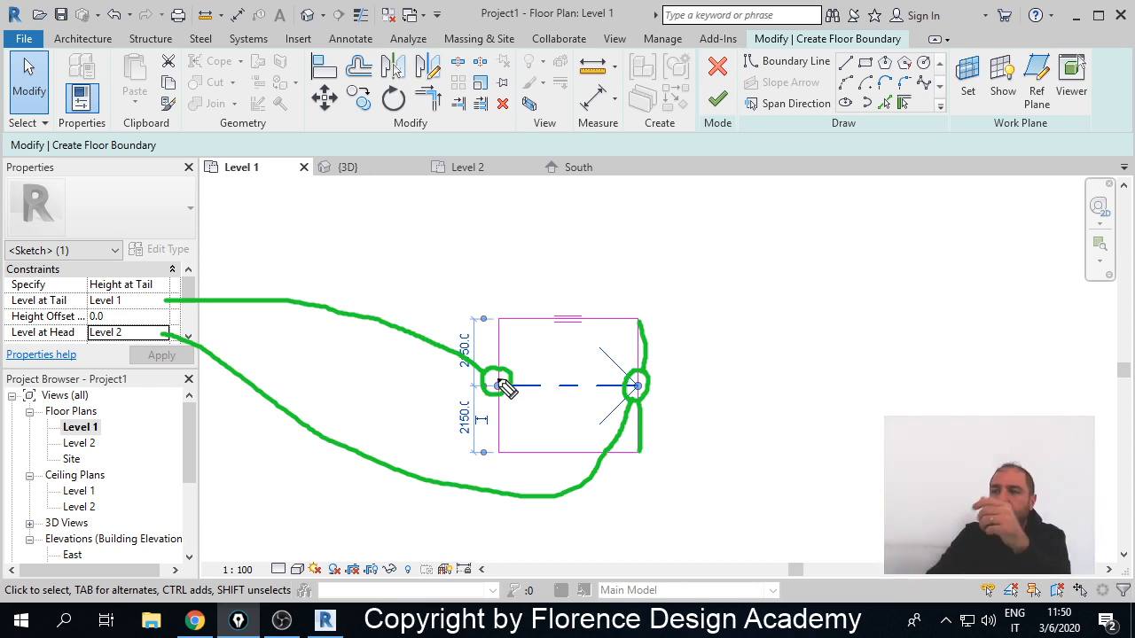
left_click(498, 319)
left_click(640, 318)
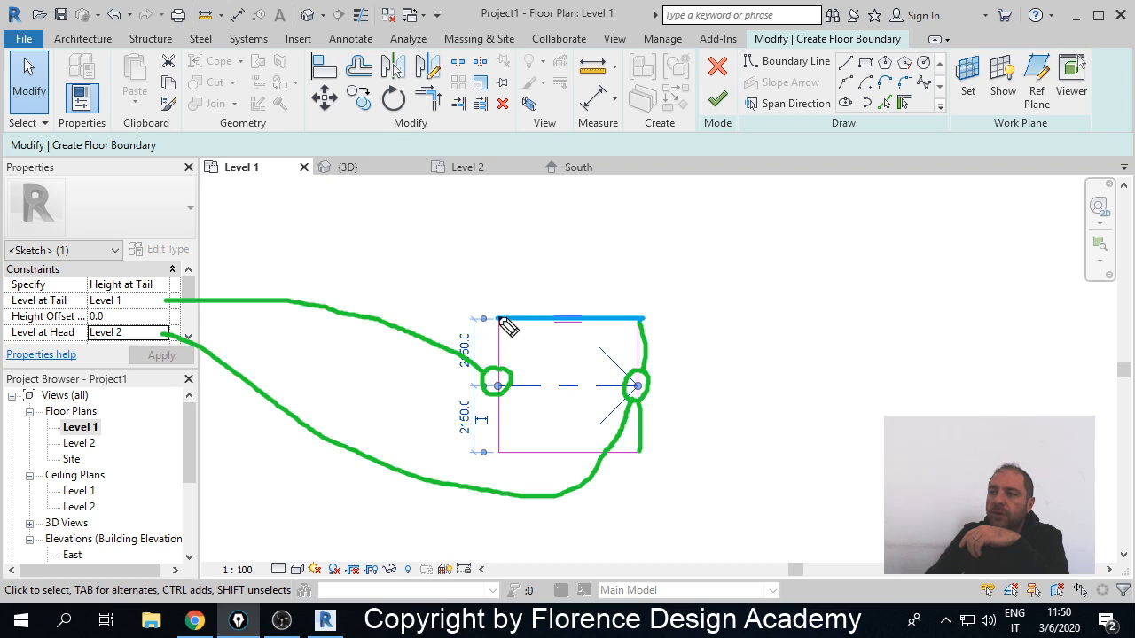
mouse_move(570, 344)
left_mouse_down()
mouse_move(636, 343)
mouse_move(646, 328)
mouse_move(648, 344)
left_mouse_up()
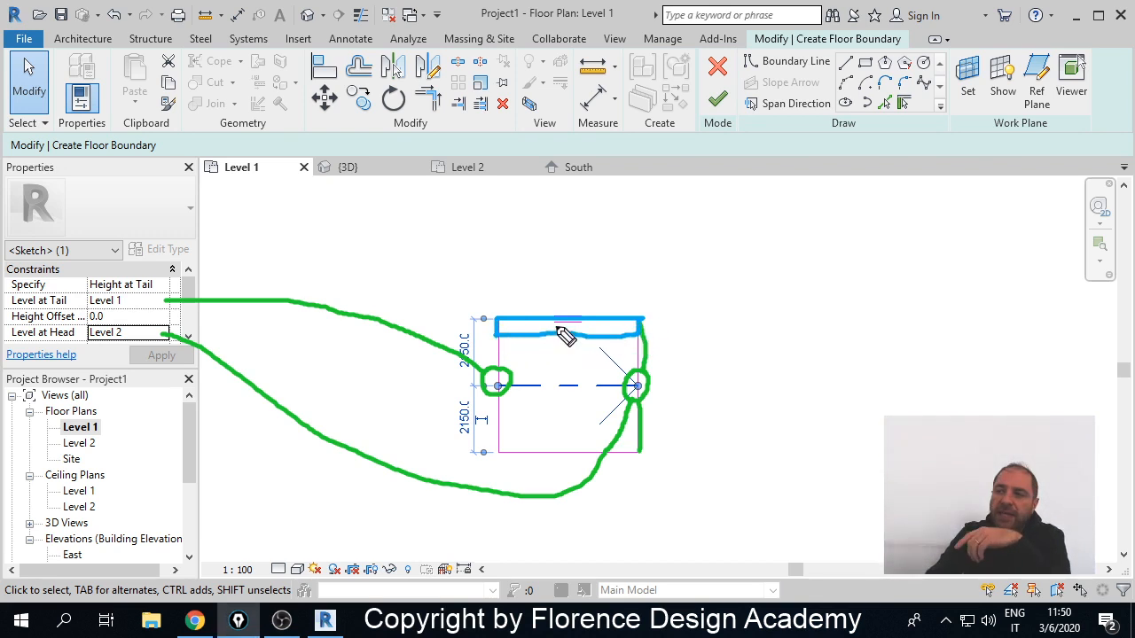
left_click_drag(494, 287, 496, 310)
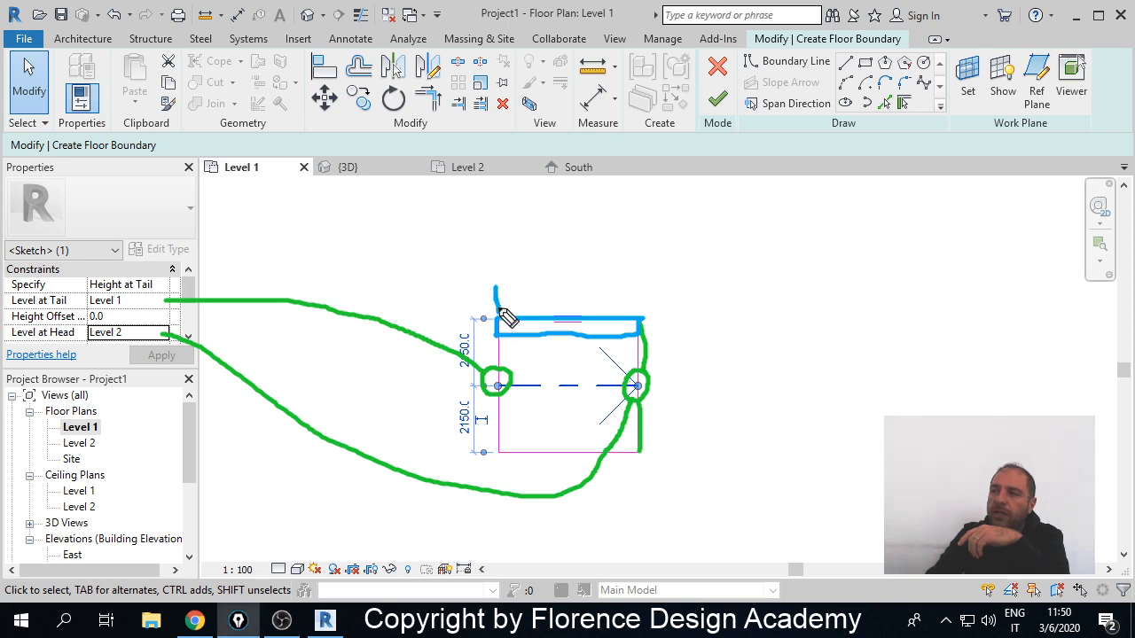
left_click_drag(642, 189, 642, 217)
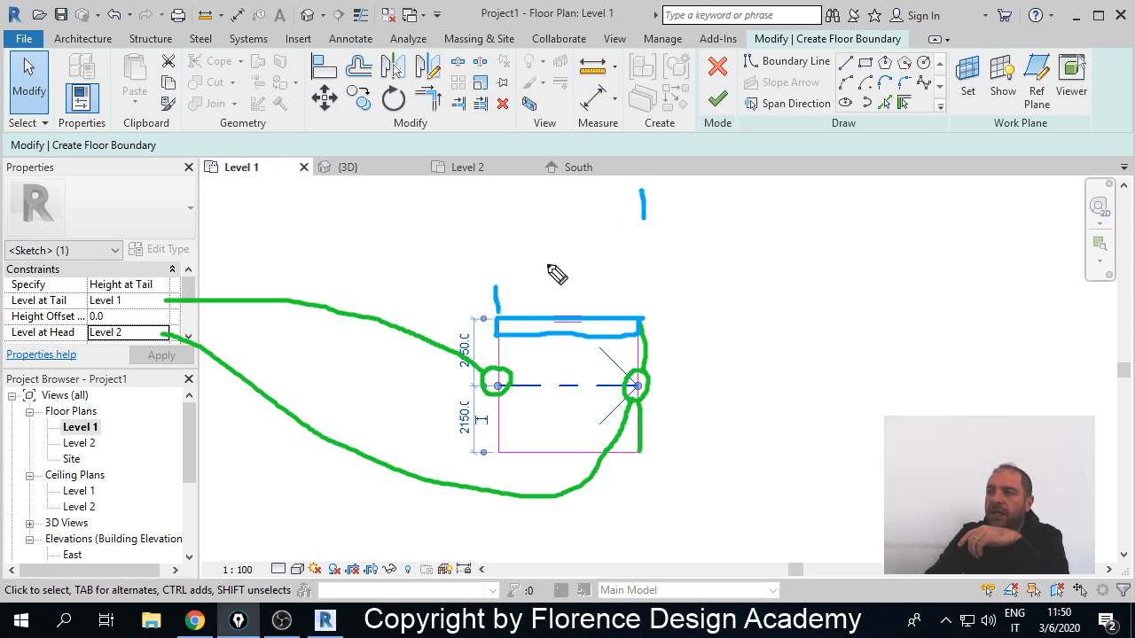
left_click_drag(498, 289, 640, 181)
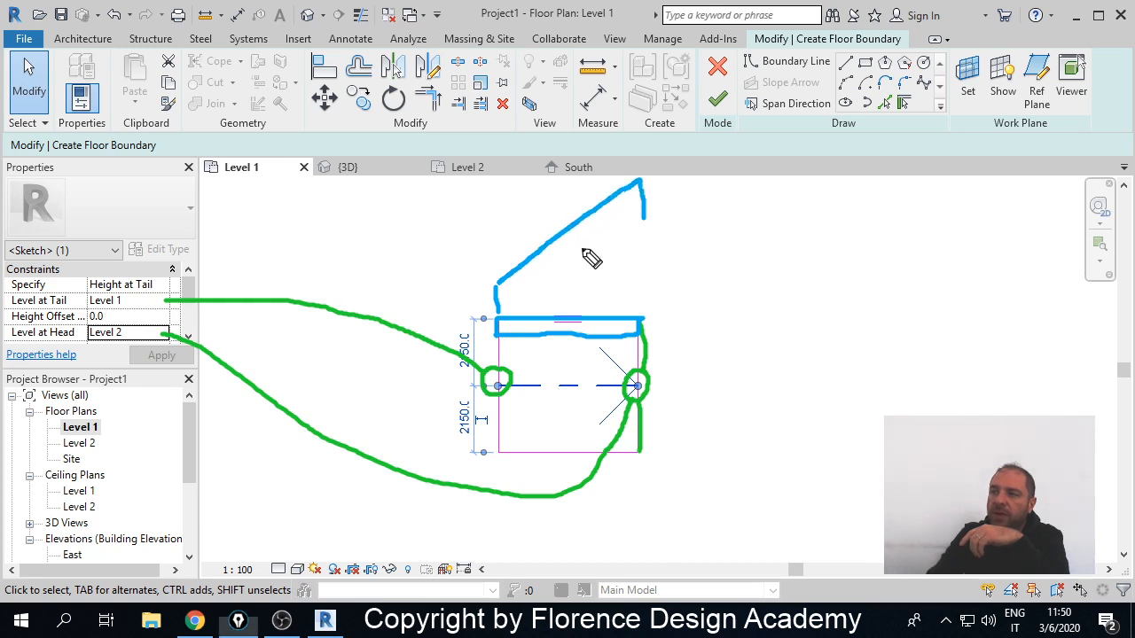
left_click_drag(528, 290, 644, 214)
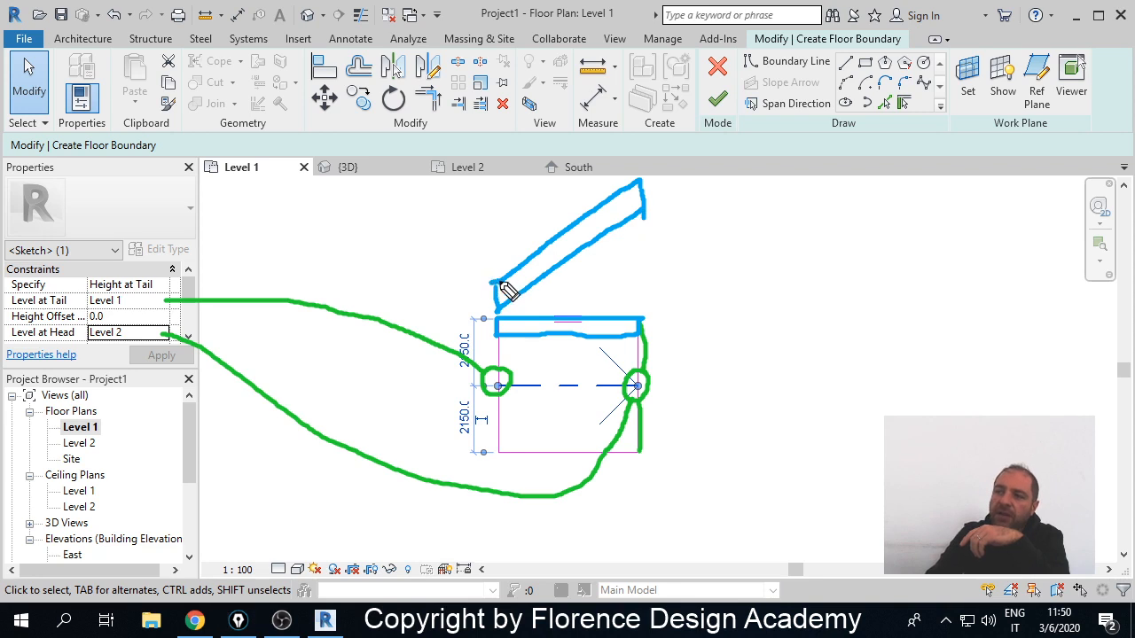
left_click_drag(499, 284, 401, 282)
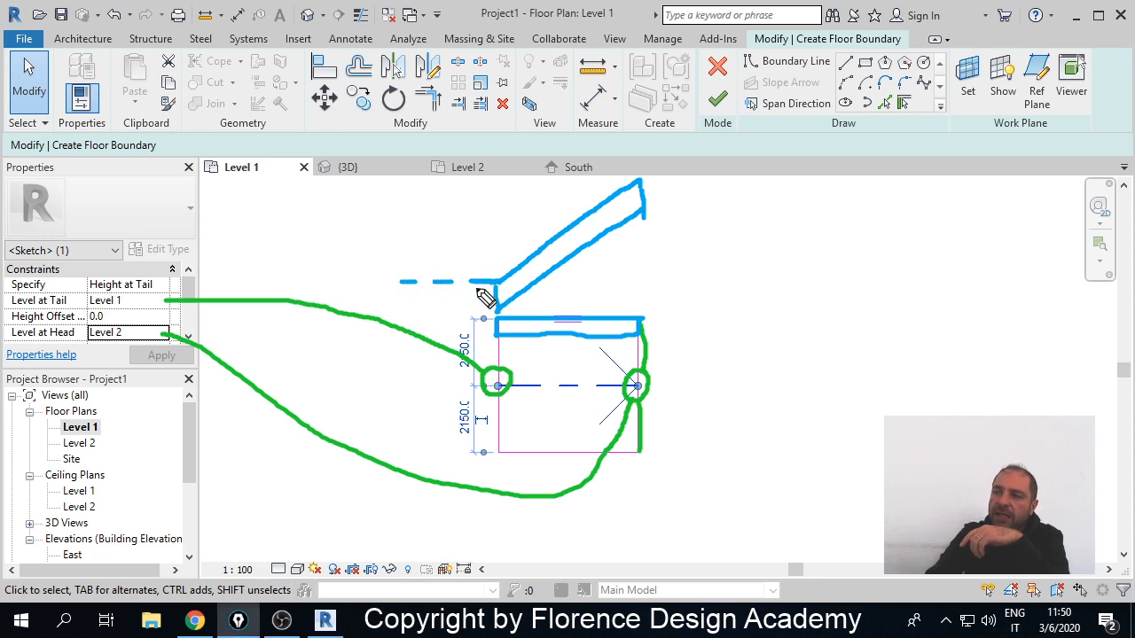
mouse_move(471, 283)
left_mouse_down()
mouse_move(483, 360)
mouse_move(487, 339)
left_mouse_up()
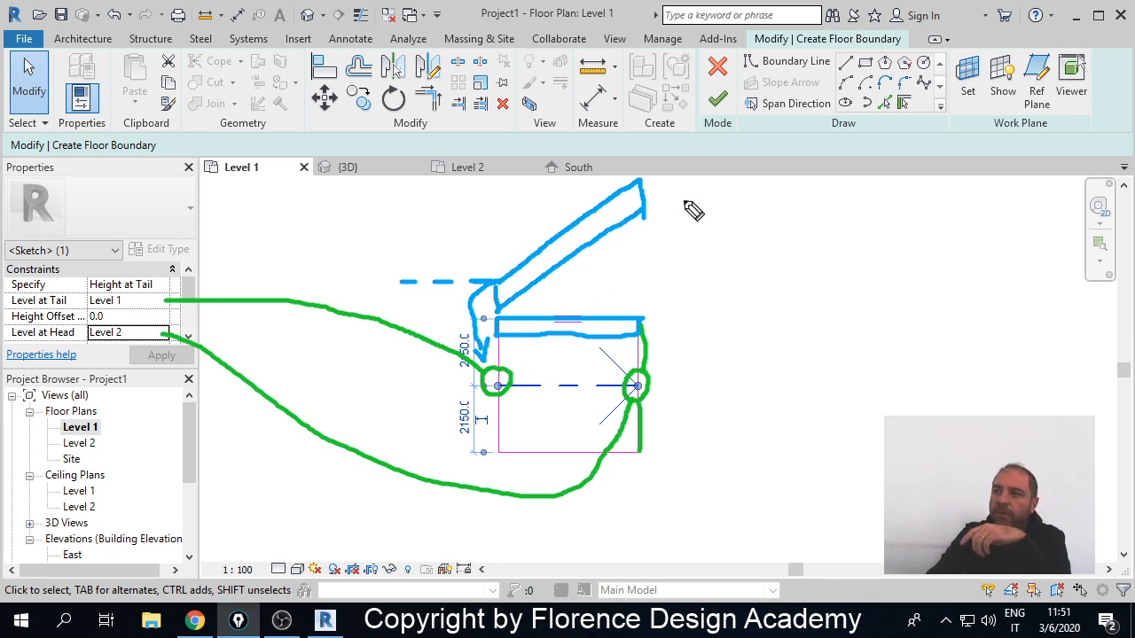
mouse_move(661, 178)
left_mouse_down()
mouse_move(755, 181)
mouse_move(671, 191)
mouse_move(667, 337)
mouse_move(640, 376)
mouse_move(676, 362)
left_mouse_up()
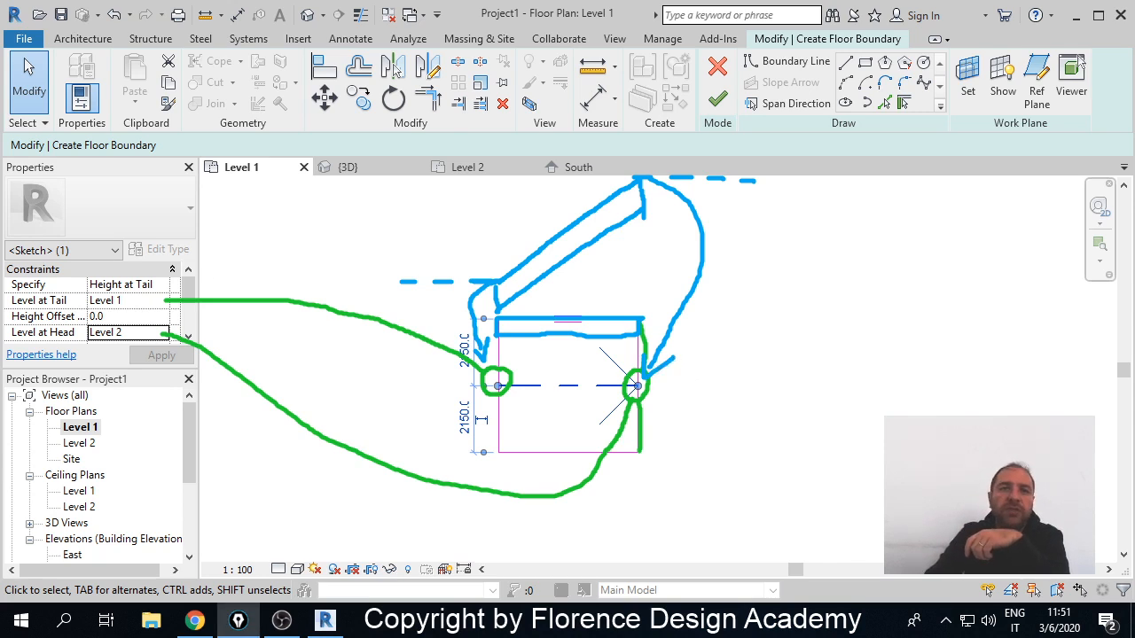
key("Escape")
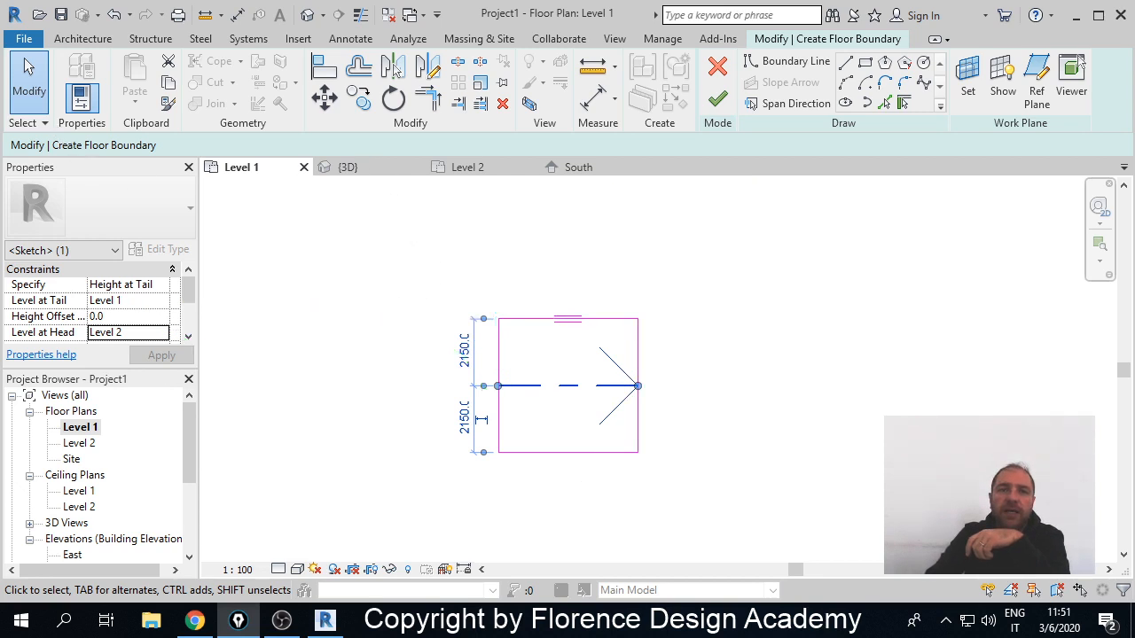
- Finish the floor sketch and inspect in the 3D view, from the front, how the sloped floor's ends meet Level 1 and Level 2
left_click(717, 99)
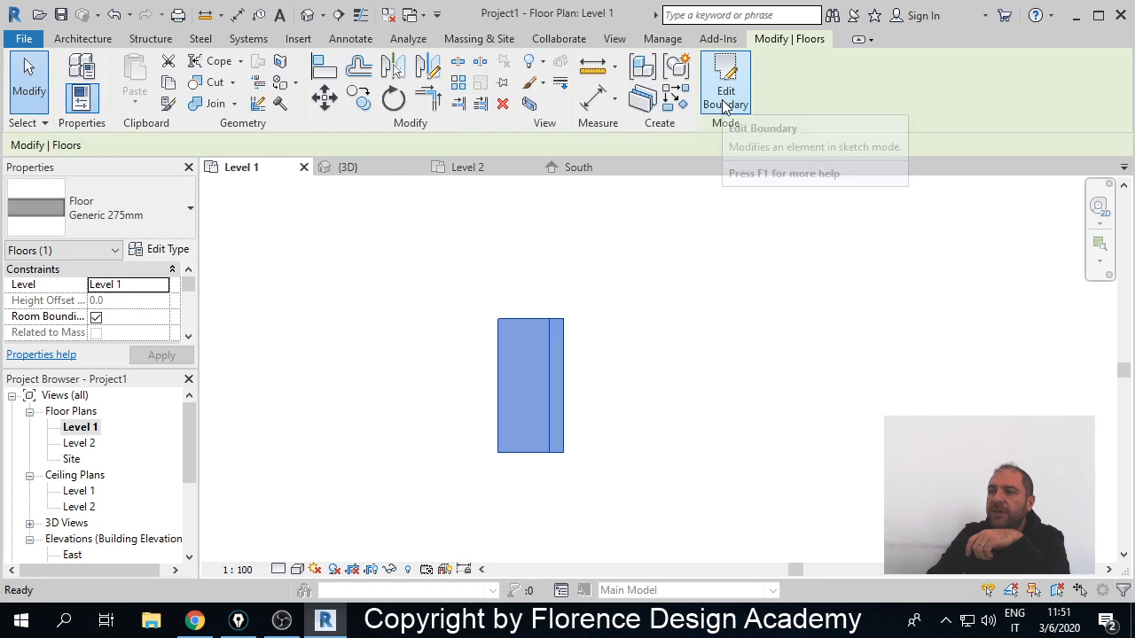
left_click(365, 169)
middle_click_drag(362, 375, 633, 375)
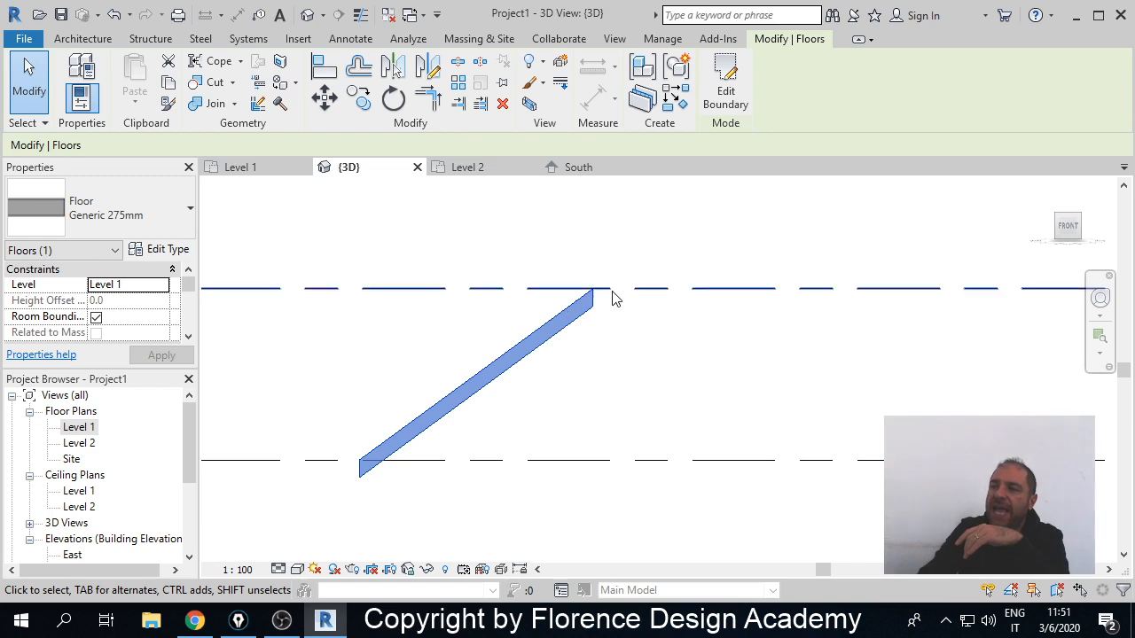
scroll(601, 297, "up", 2)
scroll(601, 297, "up", 3)
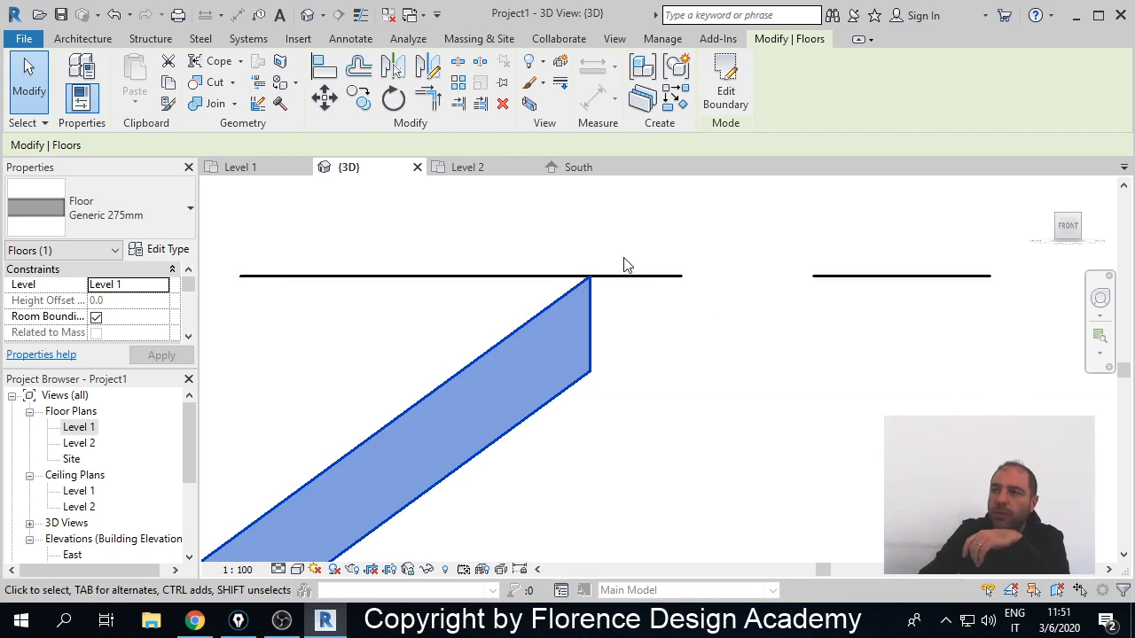
scroll(626, 262, "down", 5)
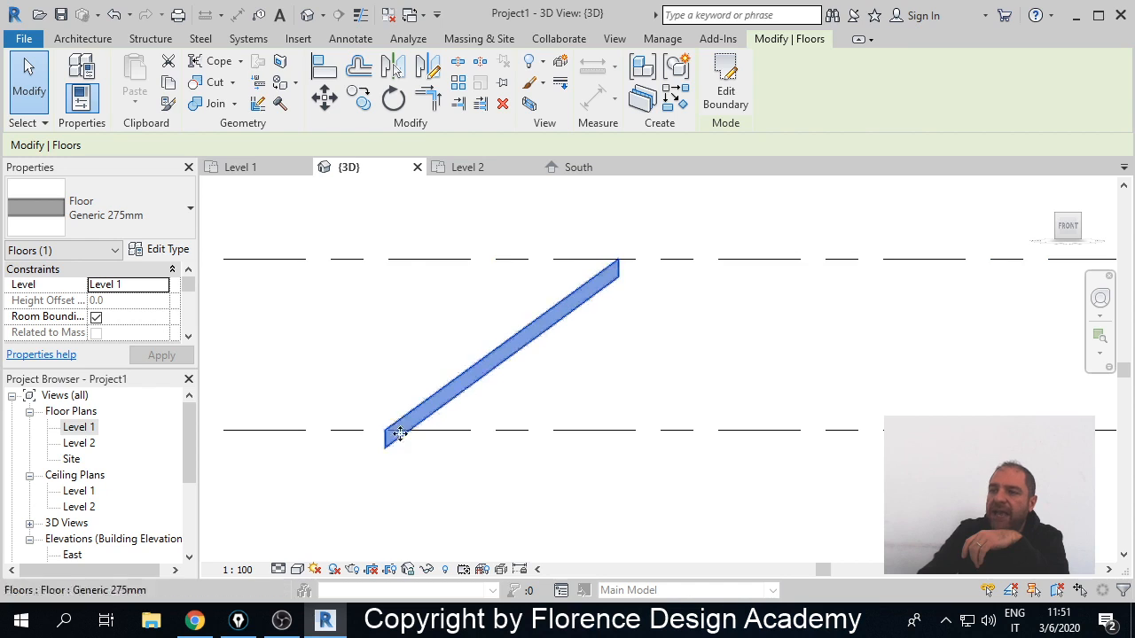
scroll(367, 447, "up", 4)
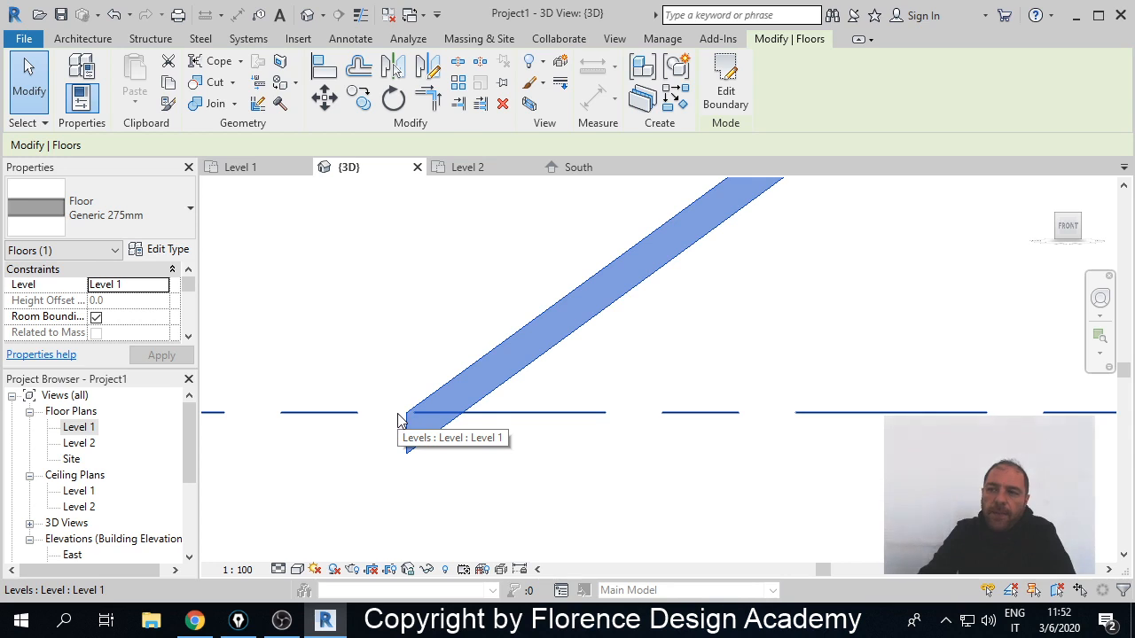
scroll(452, 449, "down", 4)
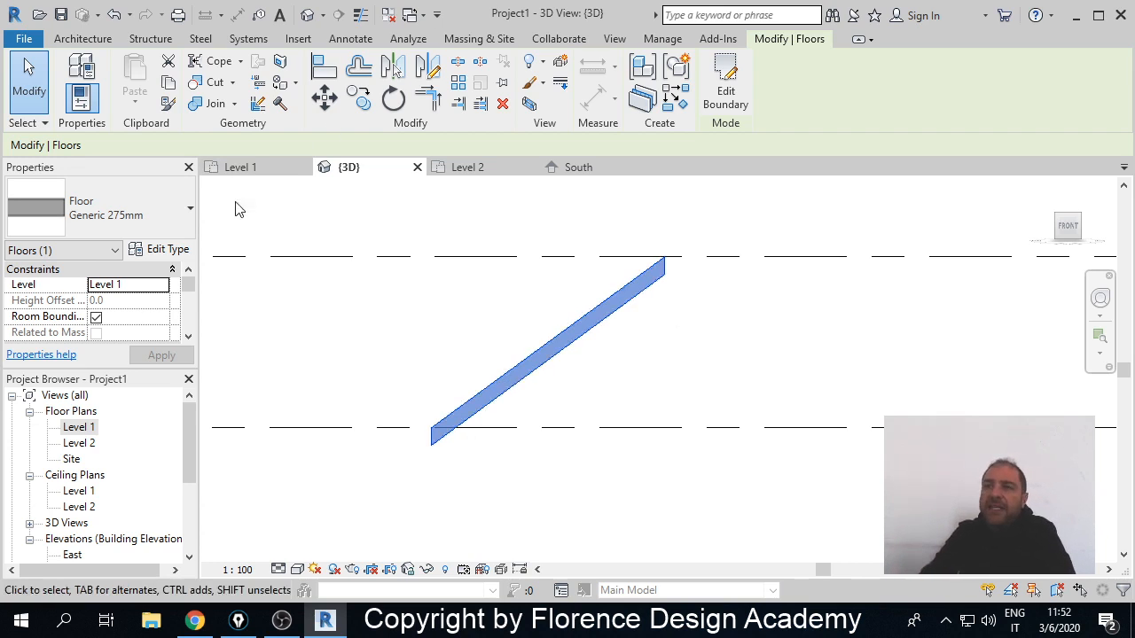
- In the Level 1 floor plan, draw three connected Generic - 200mm walls across the sloped floor as a sideways U, about 4900 by 3100 mm
double_click(84, 427)
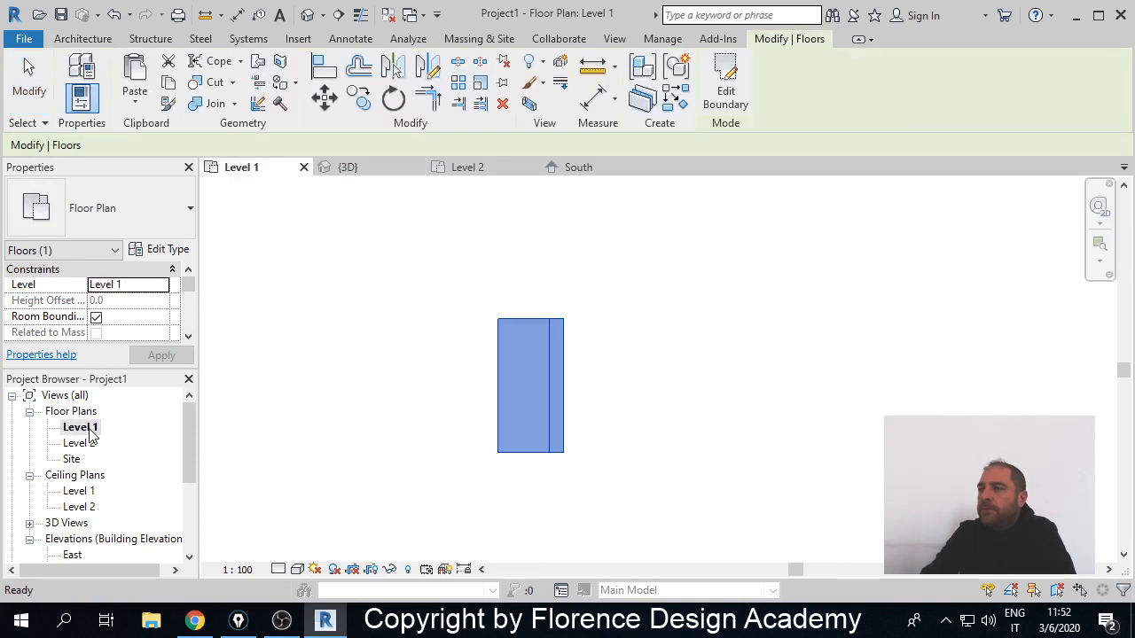
left_click(84, 39)
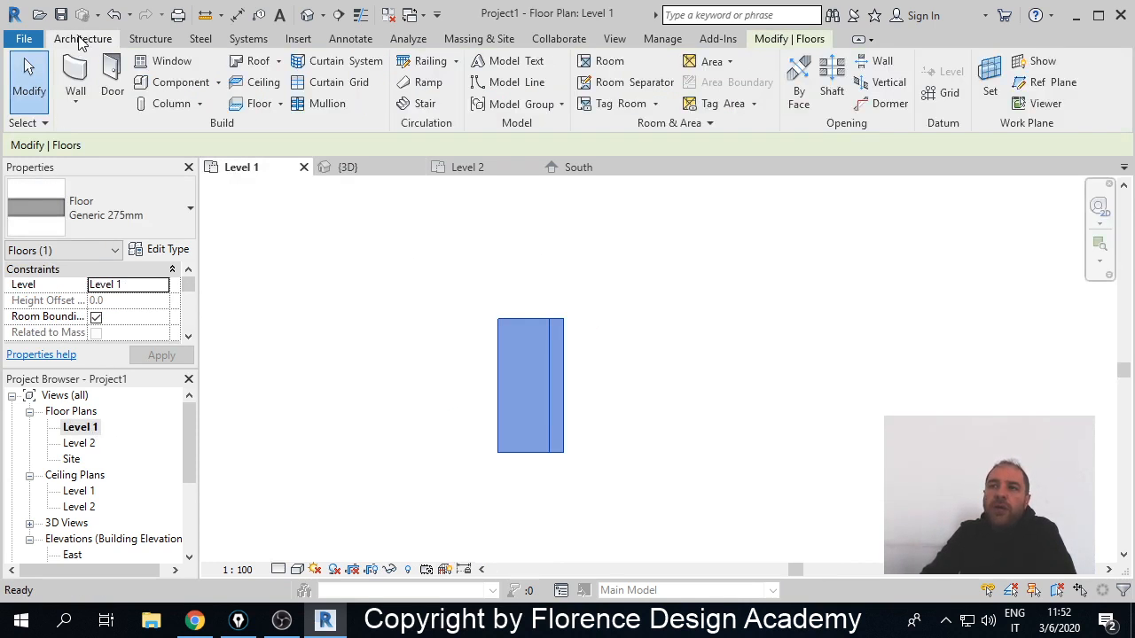
left_click(75, 75)
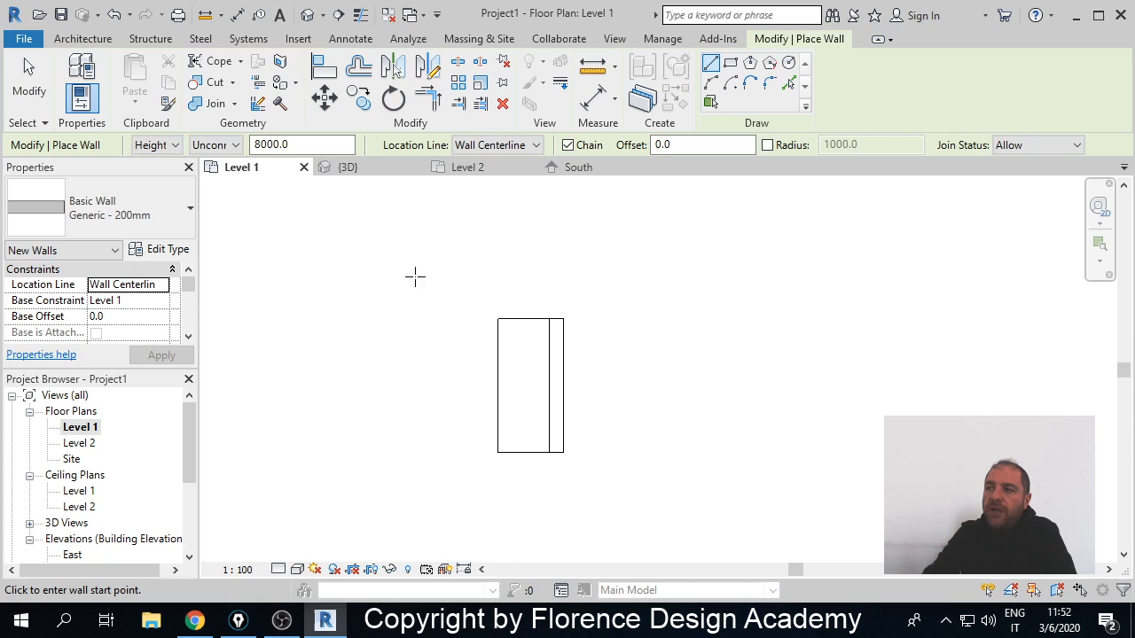
left_click(469, 339)
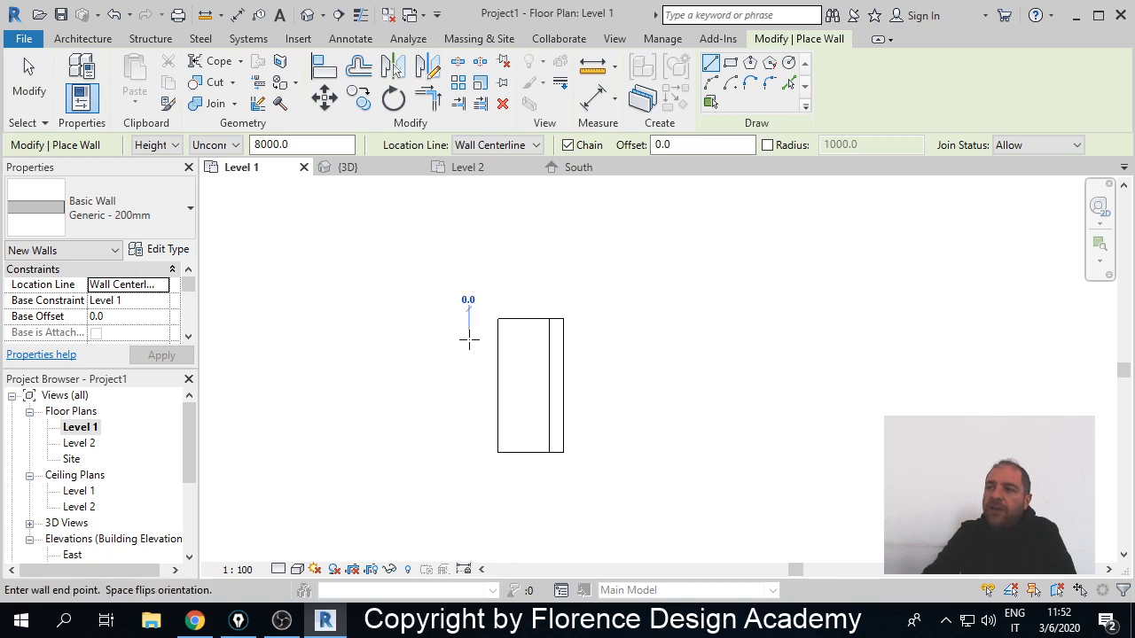
left_click(623, 341)
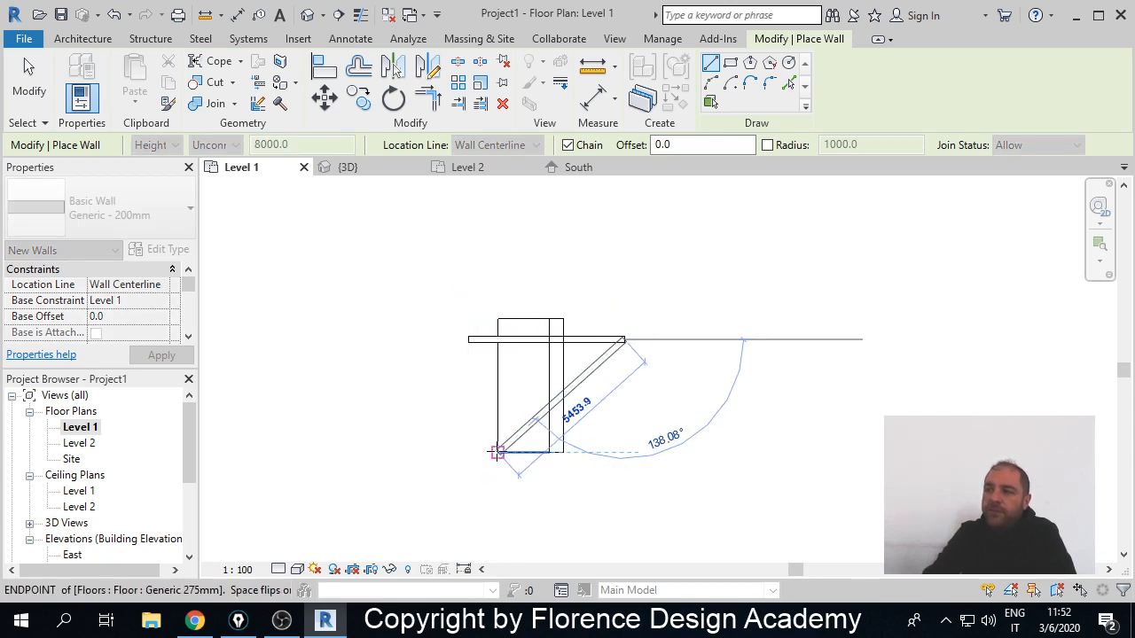
left_click(624, 435)
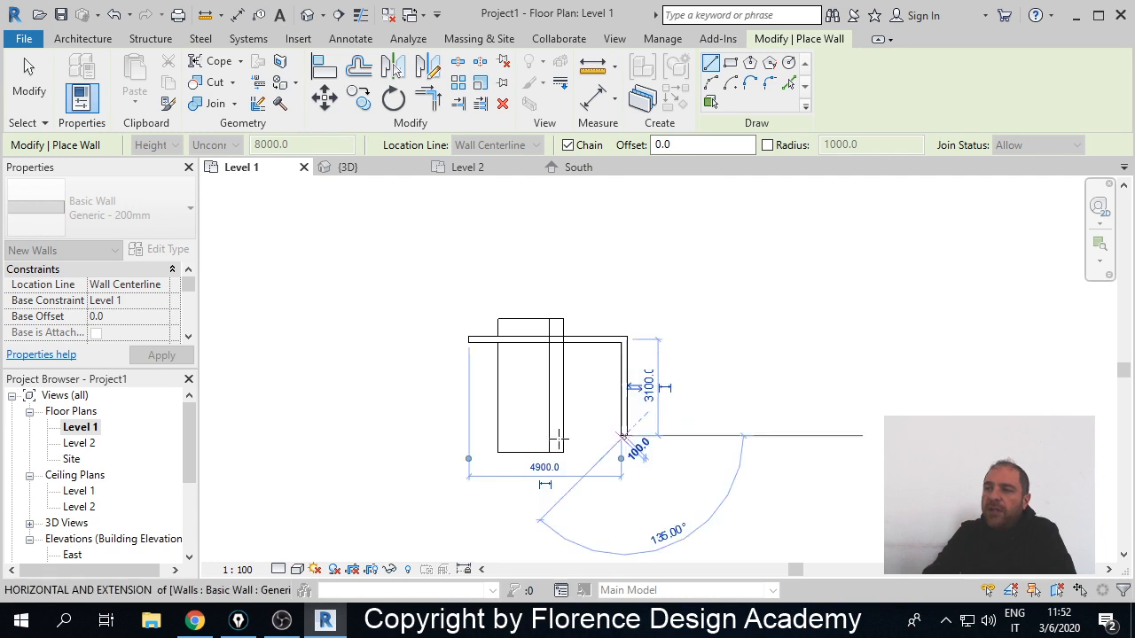
left_click(475, 436)
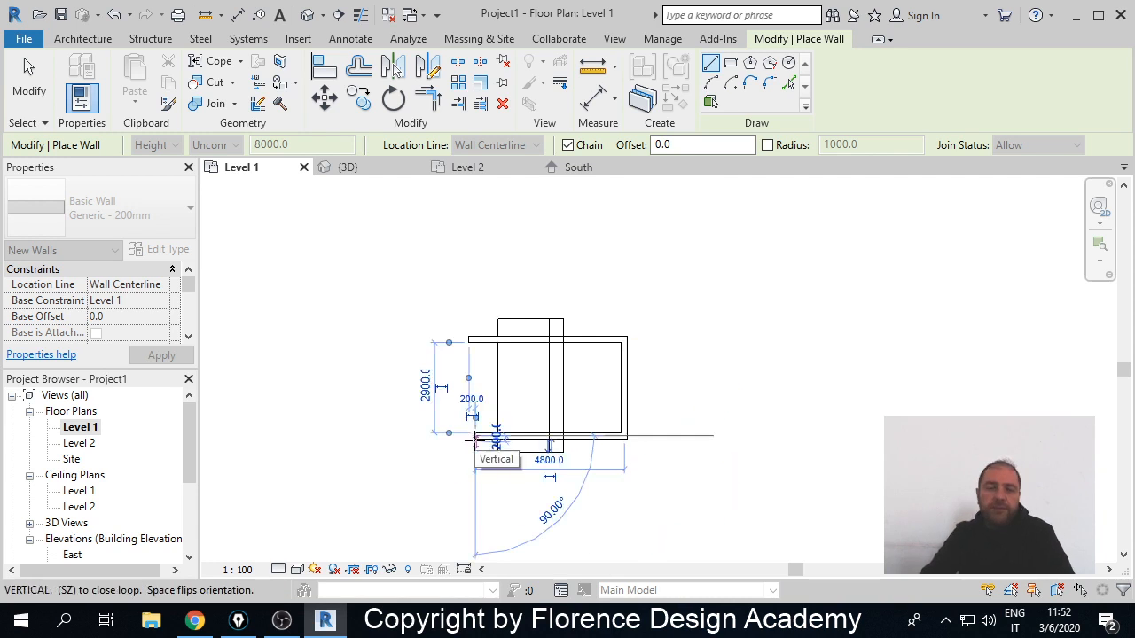
key("Escape")
key("Escape")
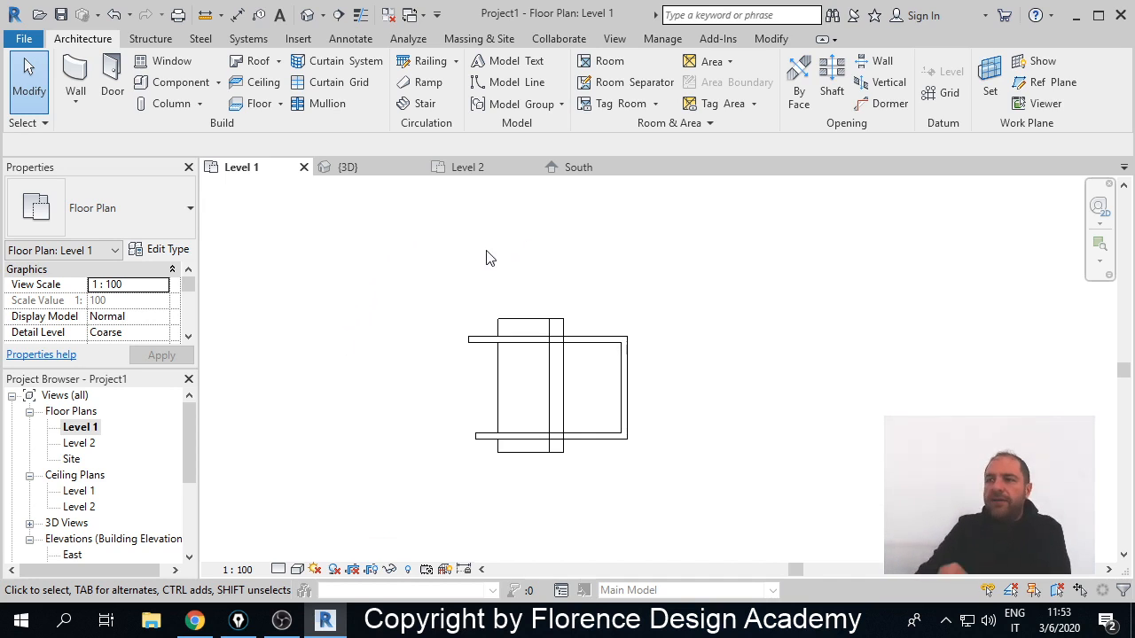
- In the 3D view, examine from several sides how the three walls pass through the sloped floor, including the front wall's extent
left_click(373, 166)
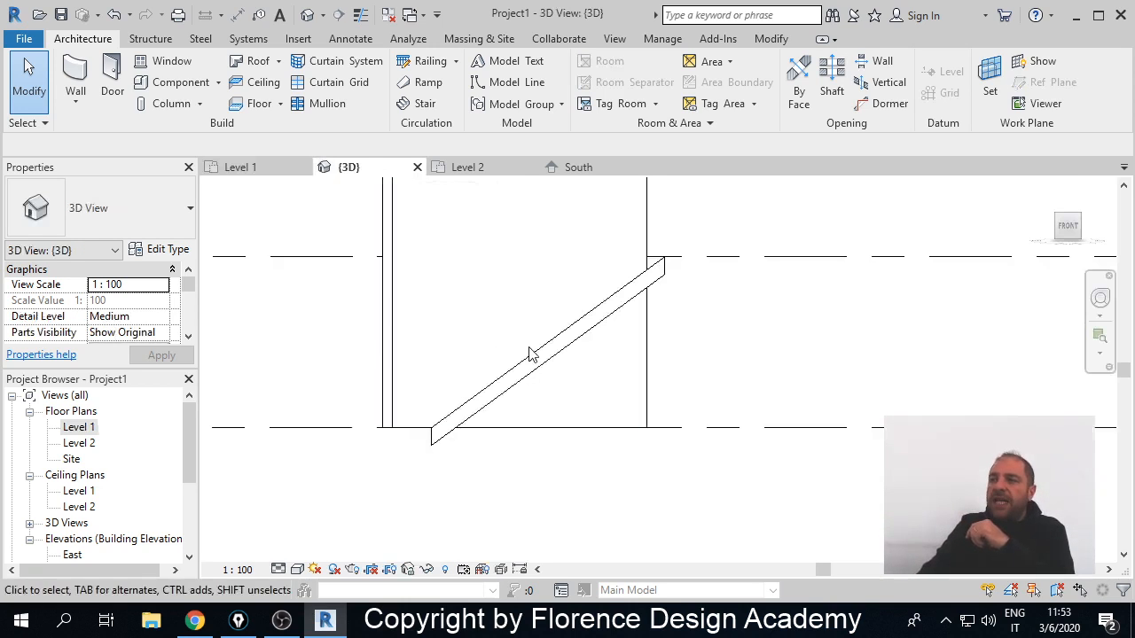
middle_click_drag(529, 354, 476, 438)
scroll(476, 437, "down", 1)
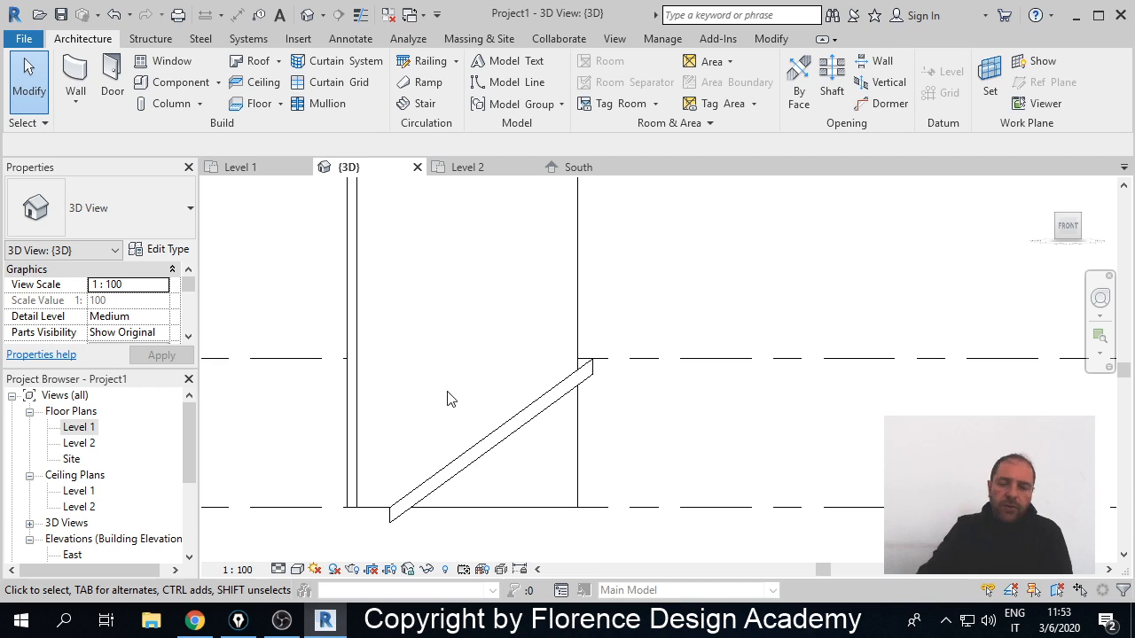
key("alt")
middle_click_drag(436, 372, 542, 380)
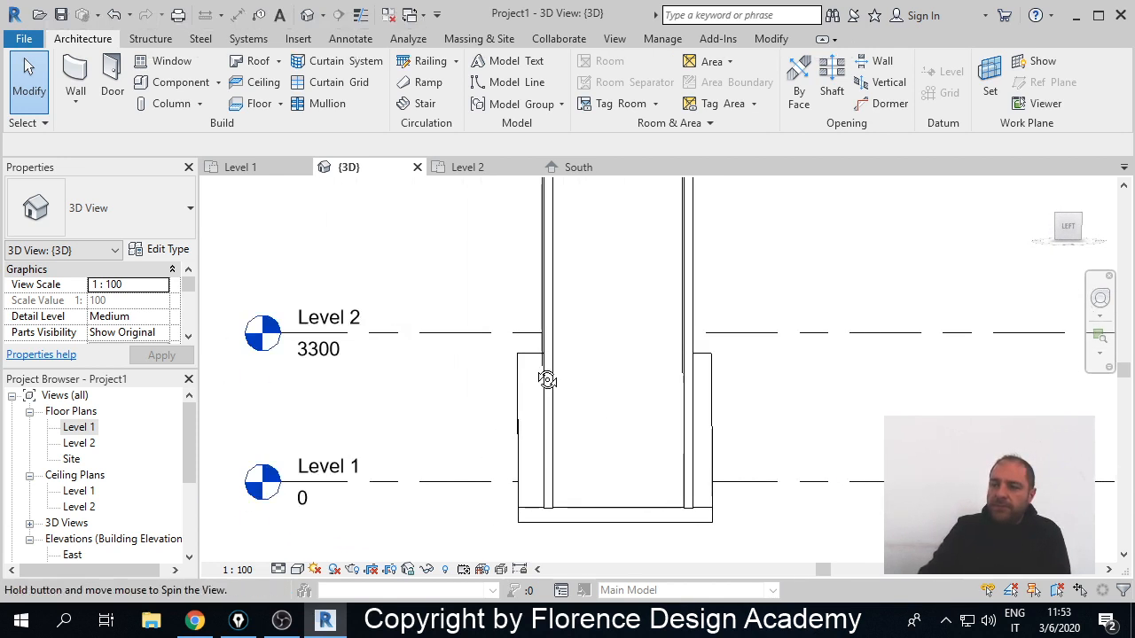
middle_click_drag(435, 384, 413, 450, "shift")
middle_click_drag(529, 447, 387, 458, "shift")
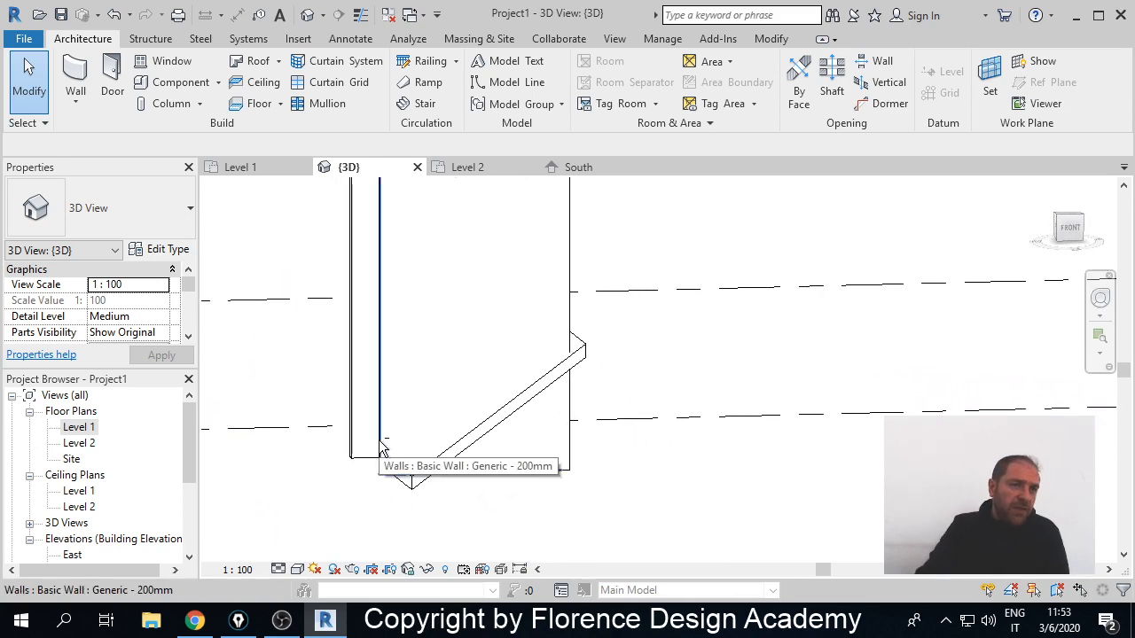
middle_click_drag(512, 435, 651, 439, "shift")
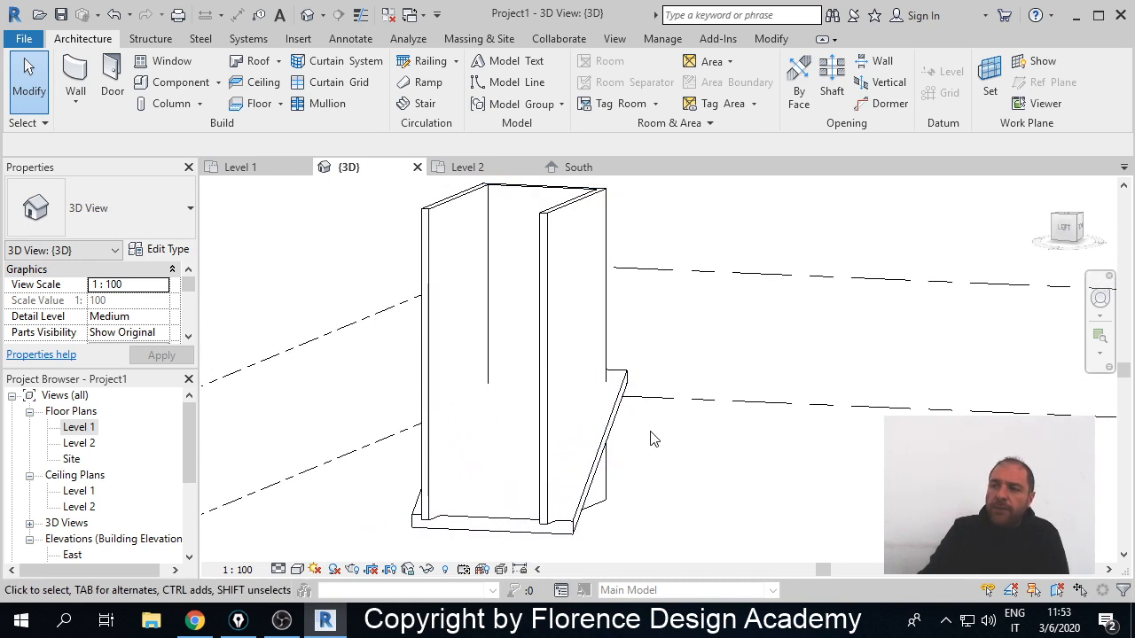
middle_click_drag(479, 390, 484, 328)
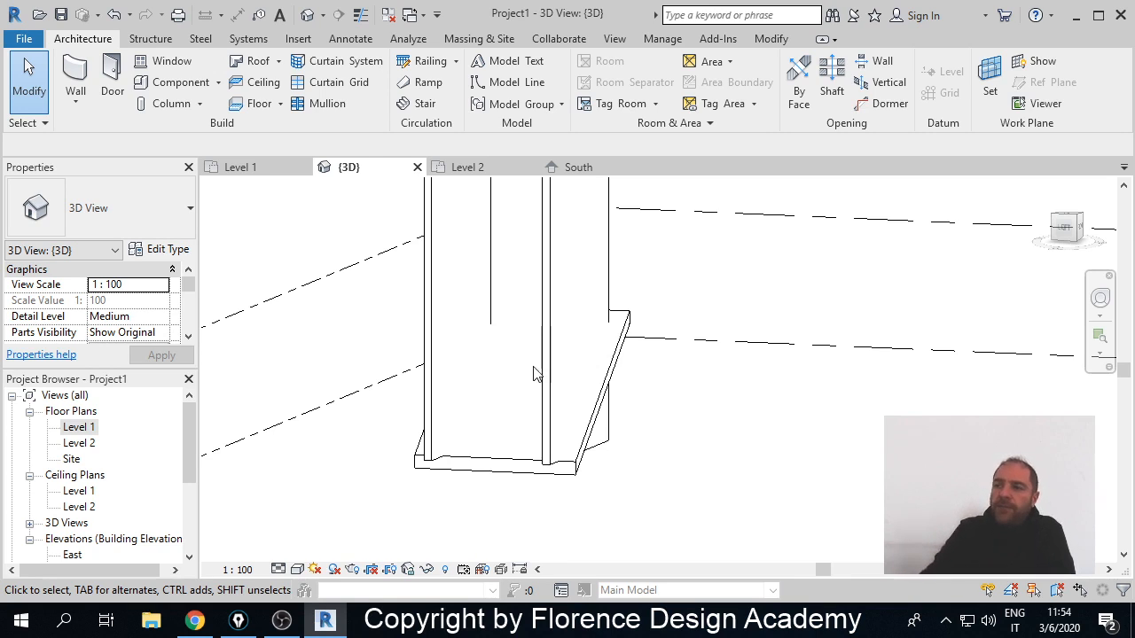
middle_click_drag(621, 354, 558, 326)
key("alt")
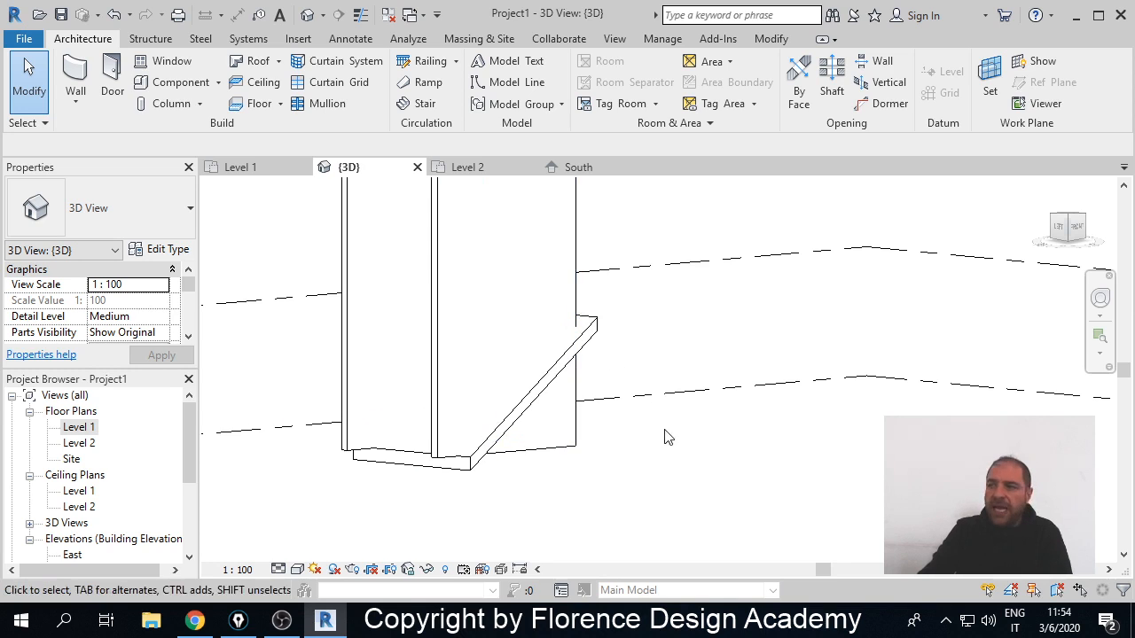
middle_click_drag(652, 448, 695, 487, "shift")
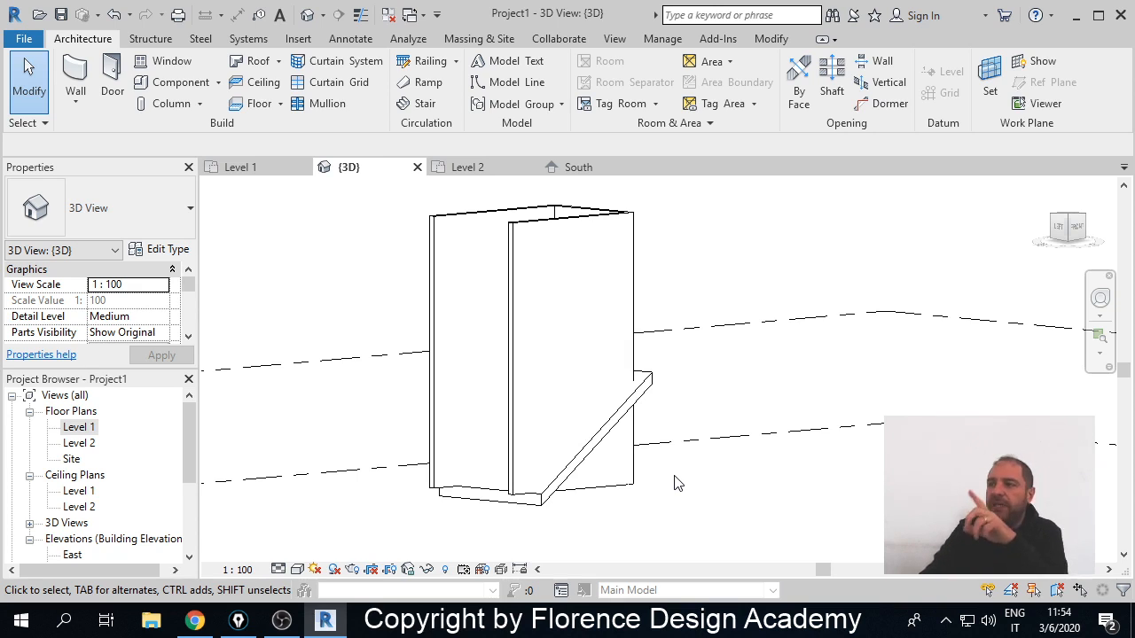
left_click(515, 239)
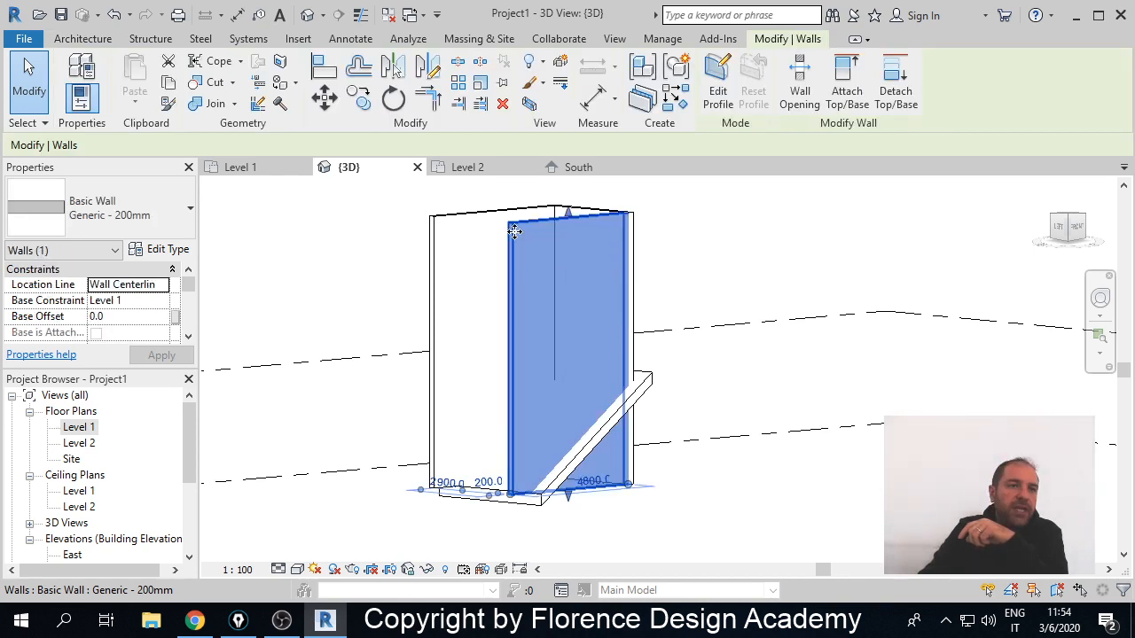
left_click_drag(510, 494, 512, 502)
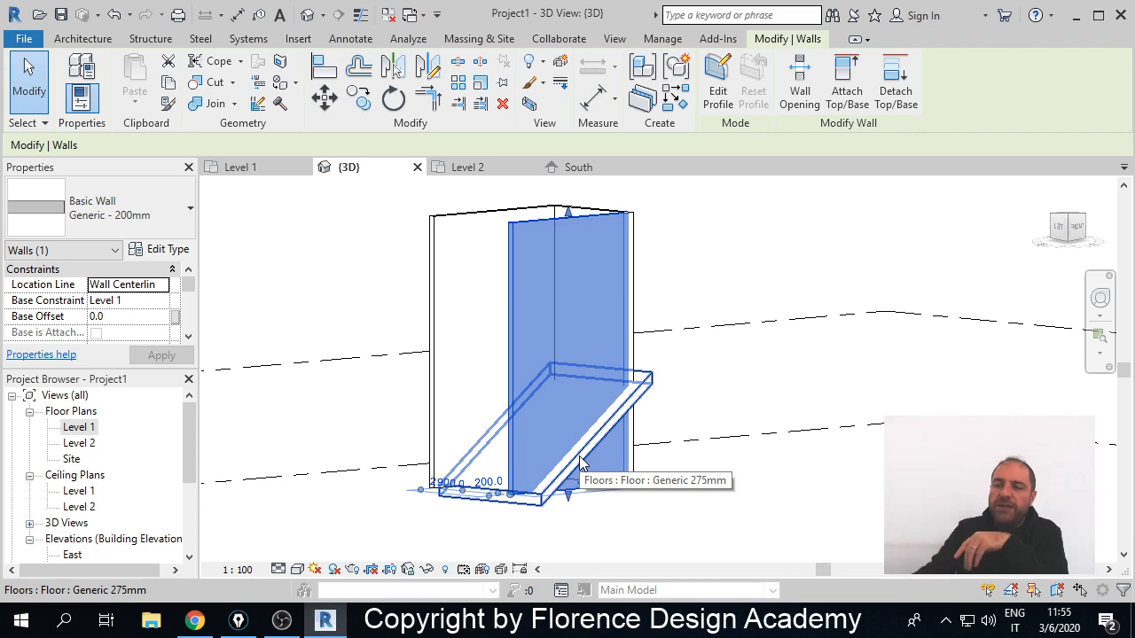
middle_click_drag(612, 474, 583, 413)
left_click(599, 490)
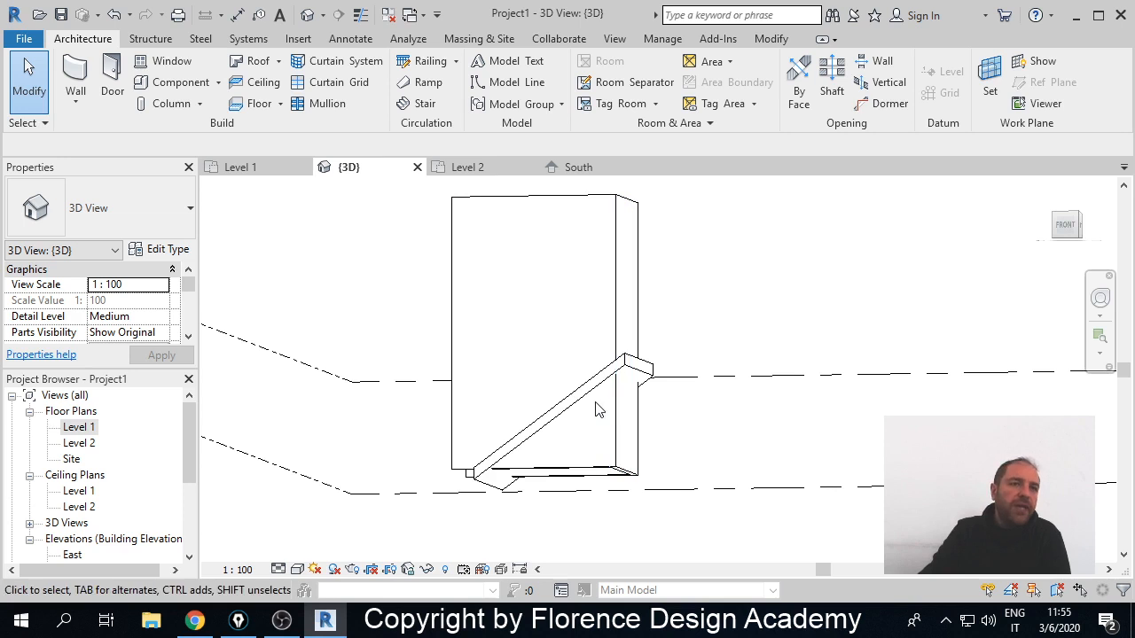
middle_click_drag(541, 417, 621, 496, "shift")
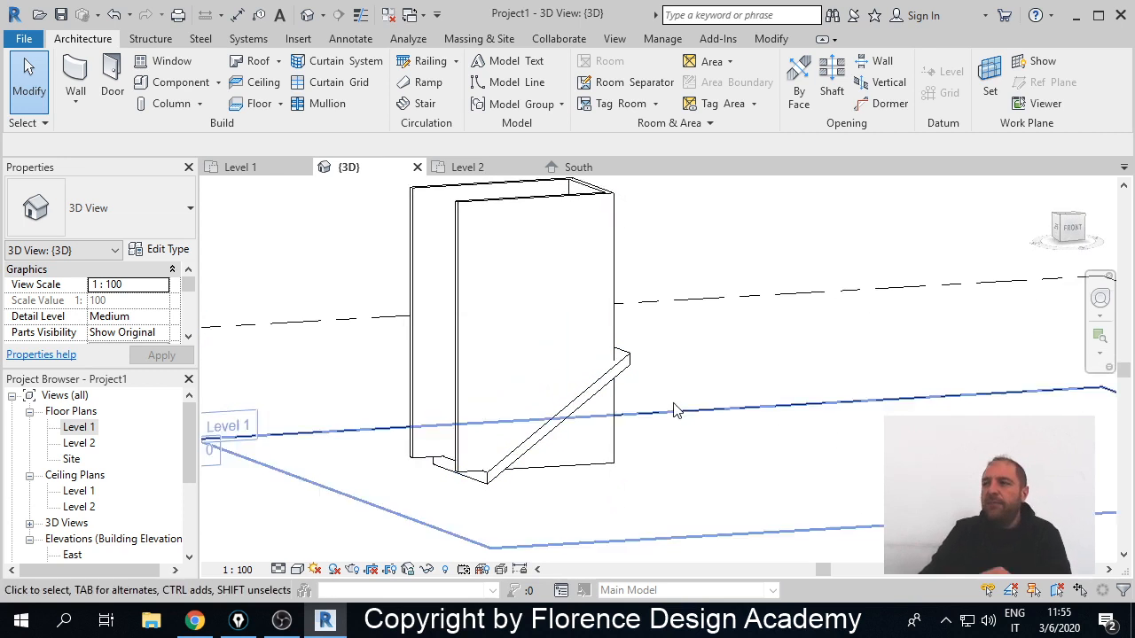
- Try to attach the top of the front Generic - 200mm wall to the sloped Generic 275mm floor
left_click(519, 206)
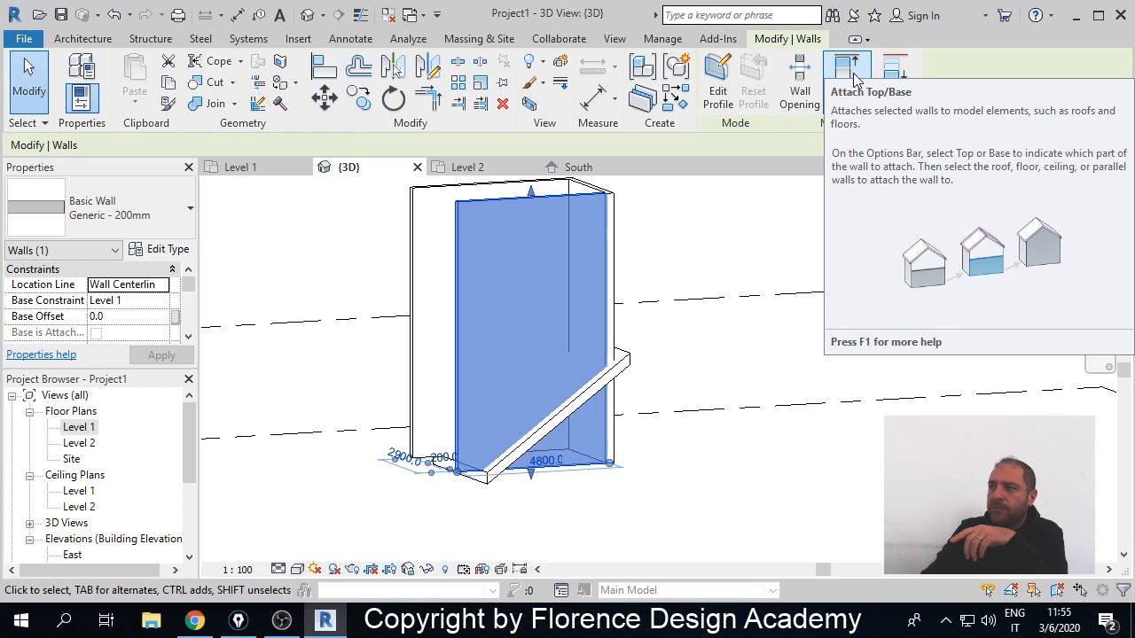
left_click(854, 78)
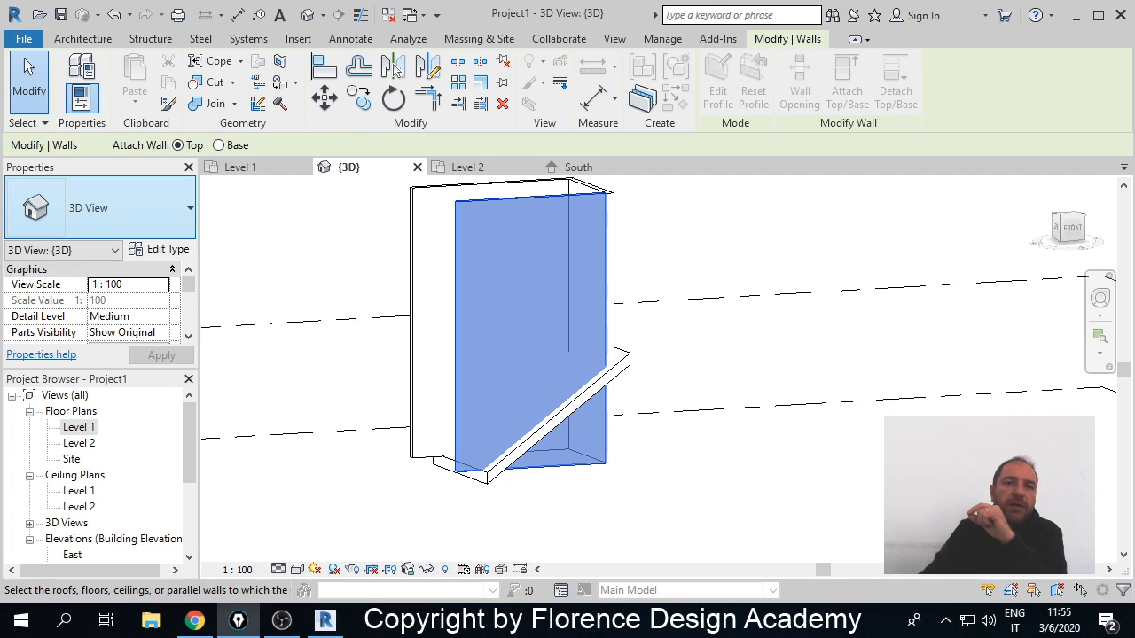
mouse_move(161, 121)
left_mouse_down()
mouse_move(164, 155)
mouse_move(266, 142)
mouse_move(186, 125)
mouse_move(168, 145)
mouse_move(254, 167)
mouse_move(266, 133)
left_mouse_up()
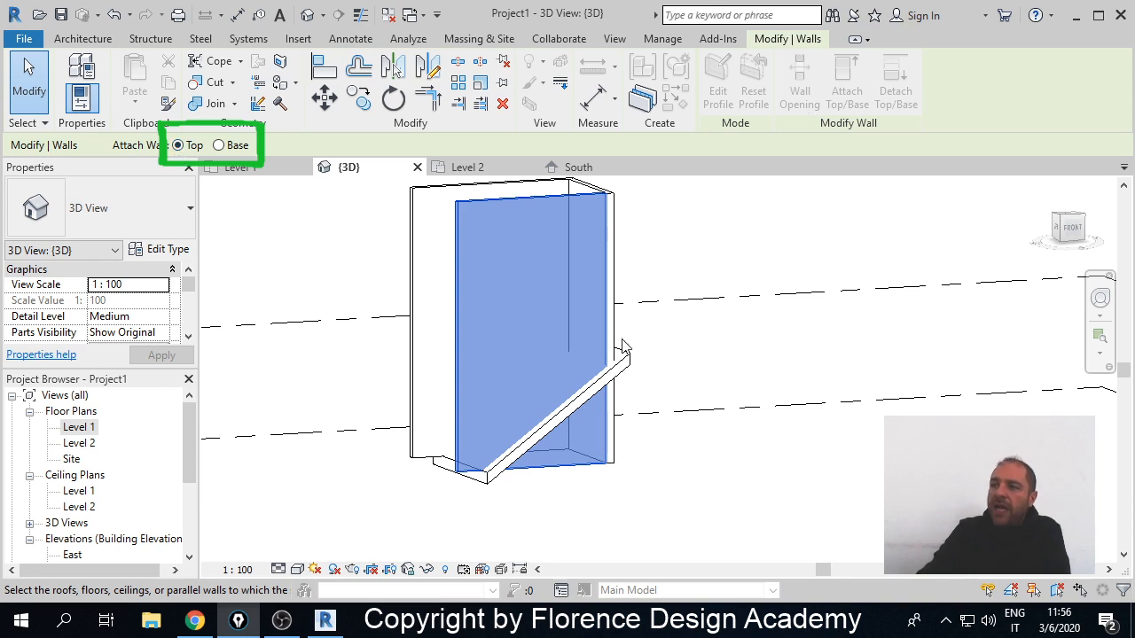
left_click(646, 405)
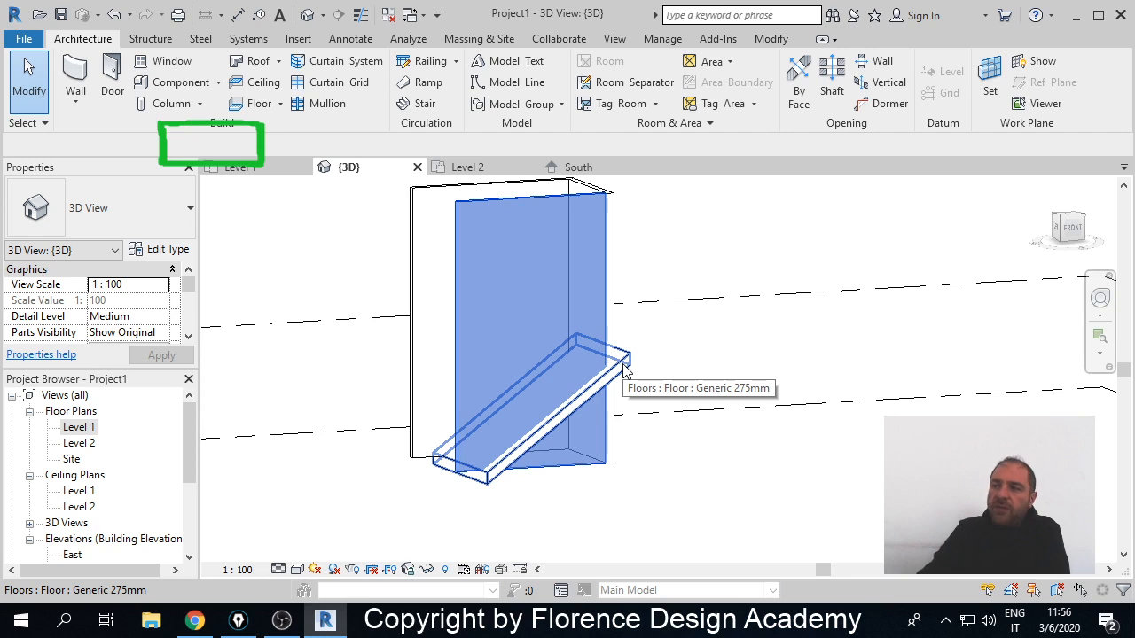
left_click(624, 370)
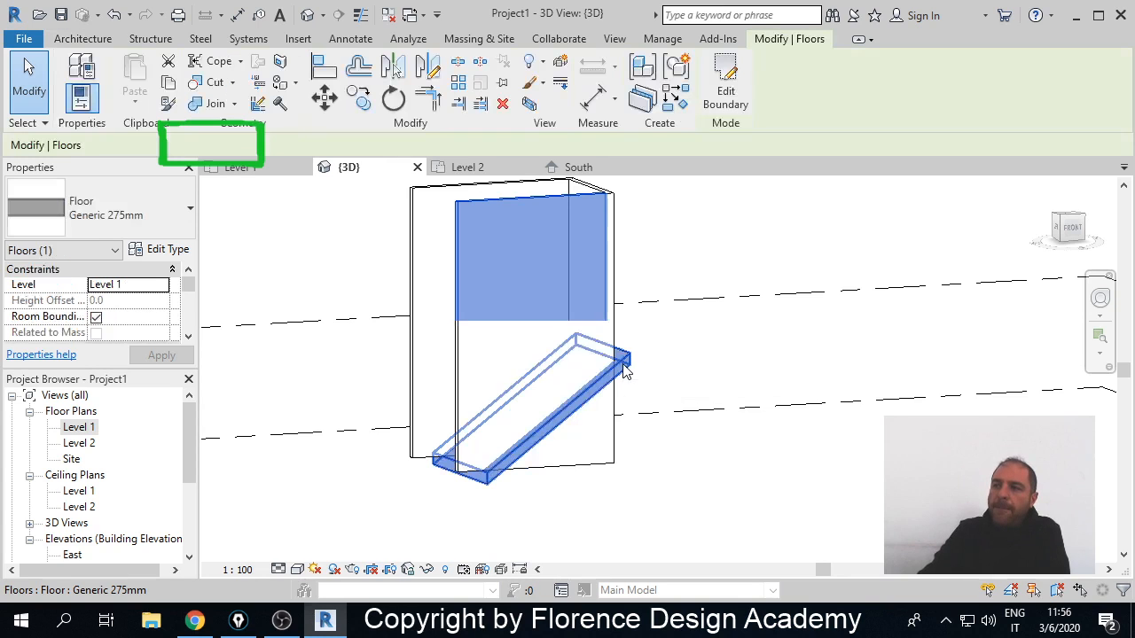
left_click(656, 264)
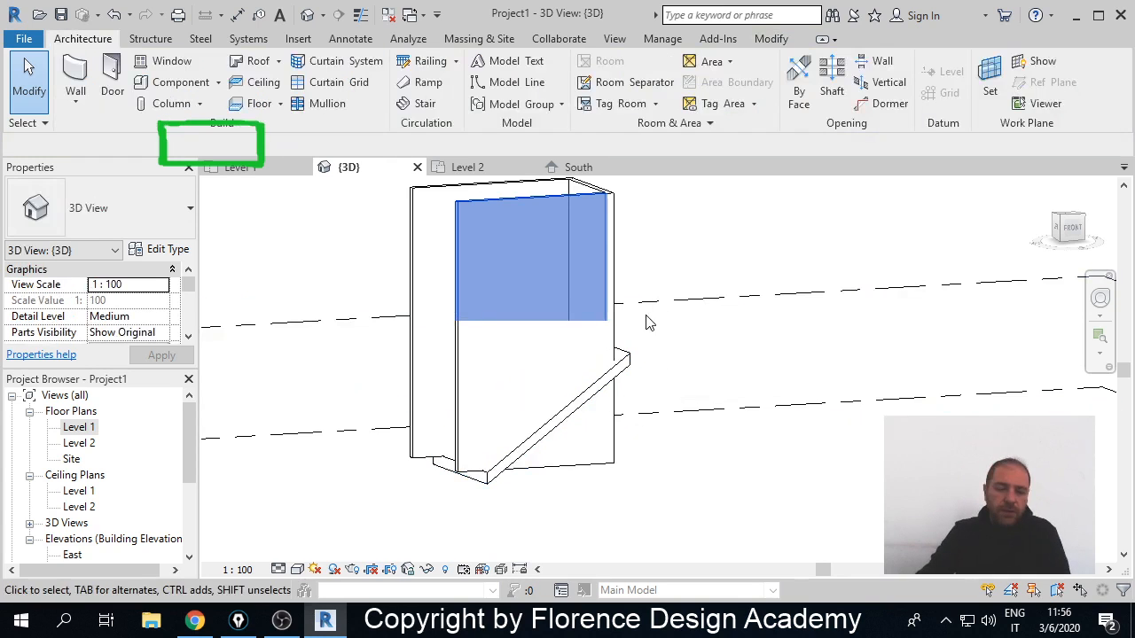
- Attach the top of the front wall to the sloped floor and check the wall's cut shape from below
middle_click_drag(653, 329, 682, 348)
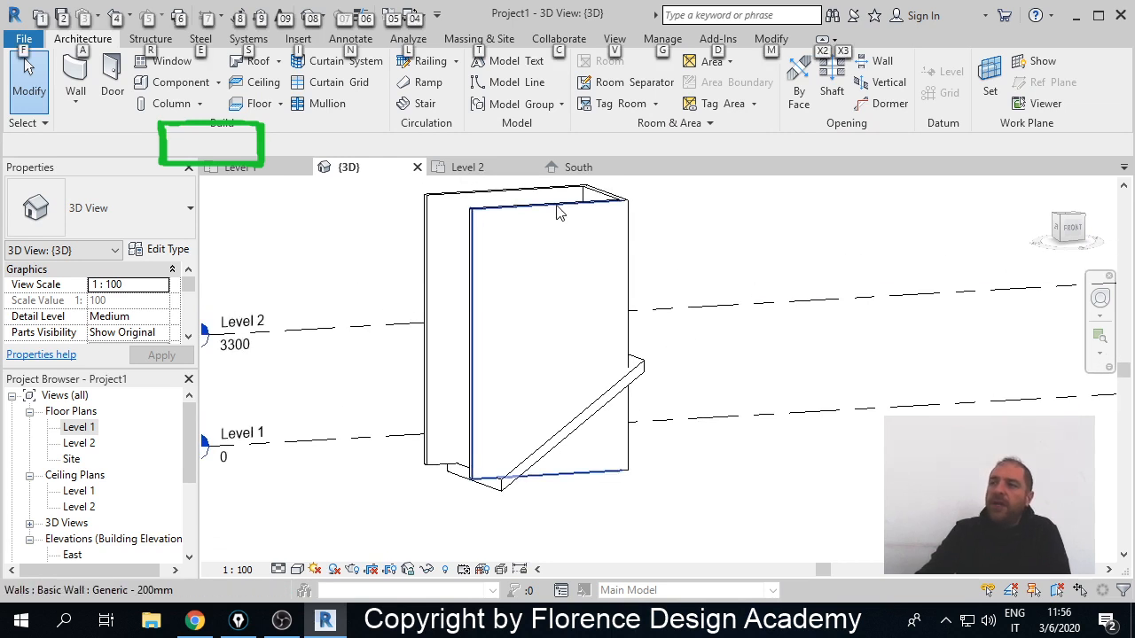
left_click(557, 215)
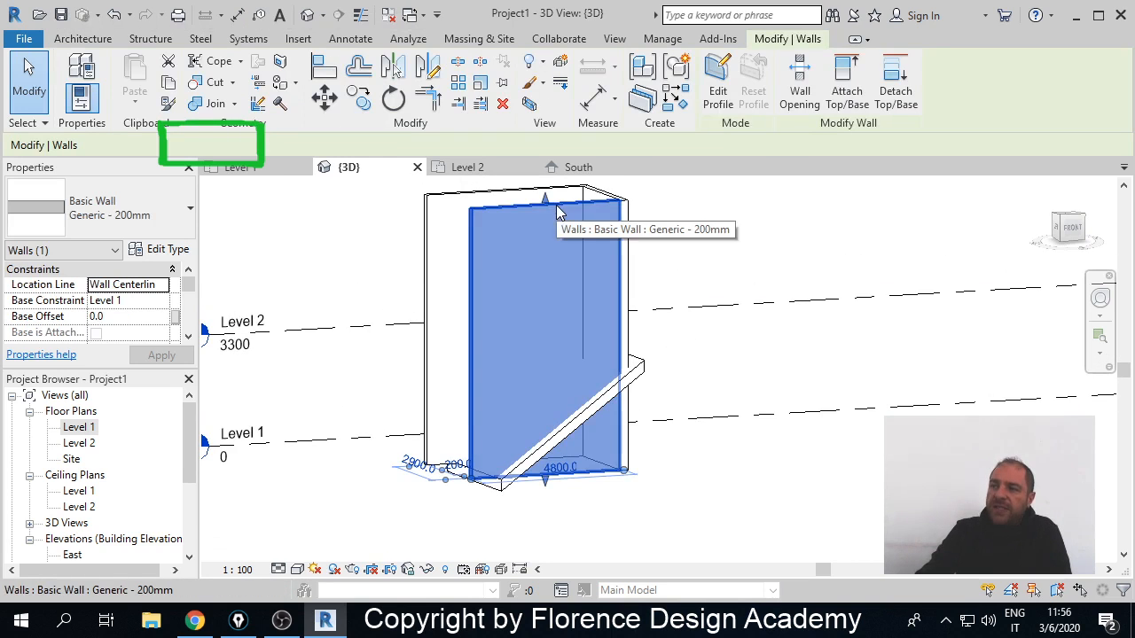
left_click(846, 88)
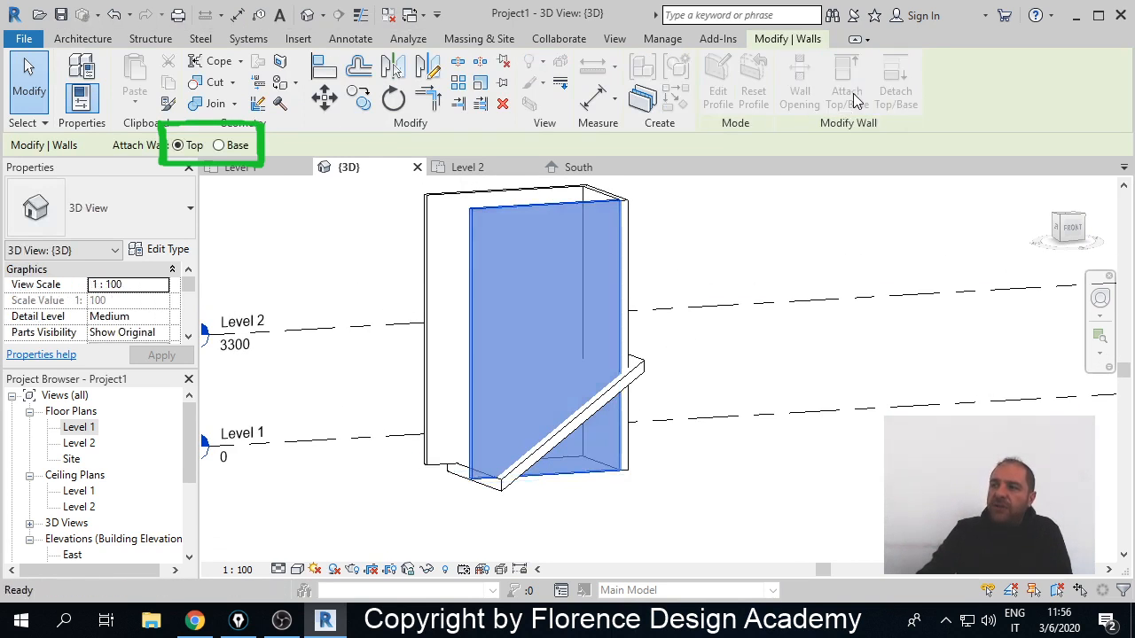
left_click(645, 377)
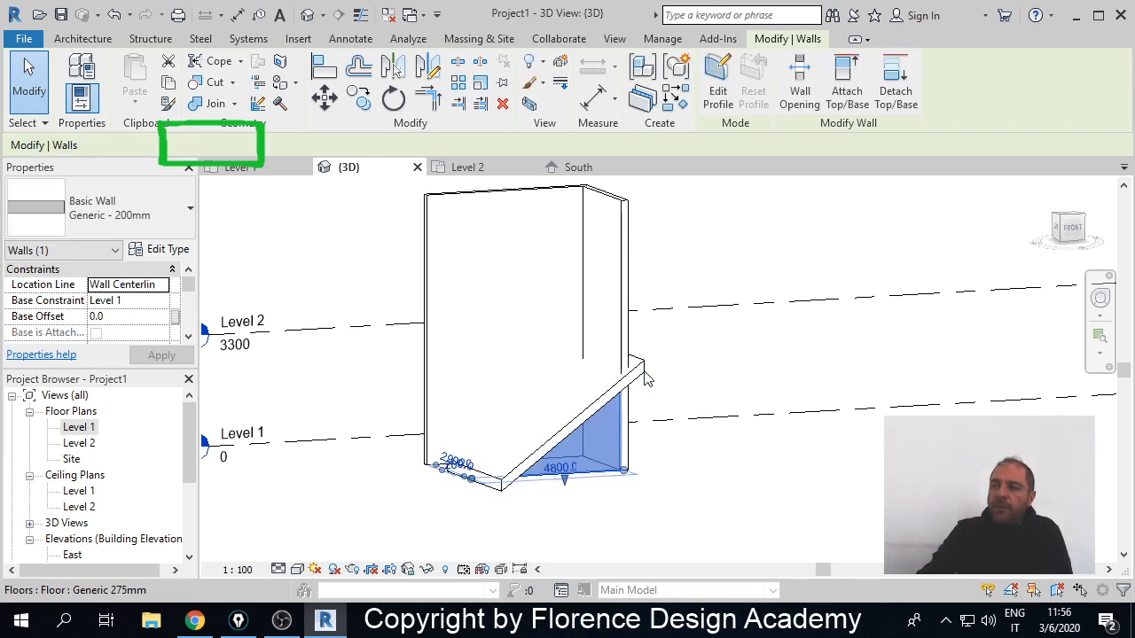
left_click(699, 493)
middle_click_drag(696, 494, 679, 400, "shift")
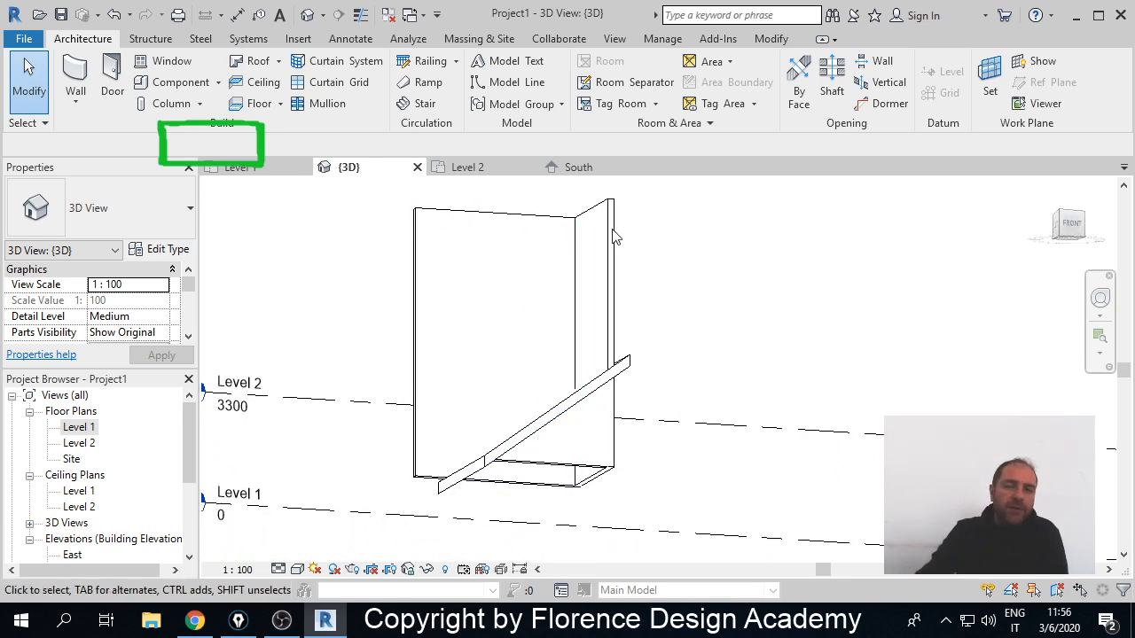
middle_click_drag(571, 324, 519, 436, "shift")
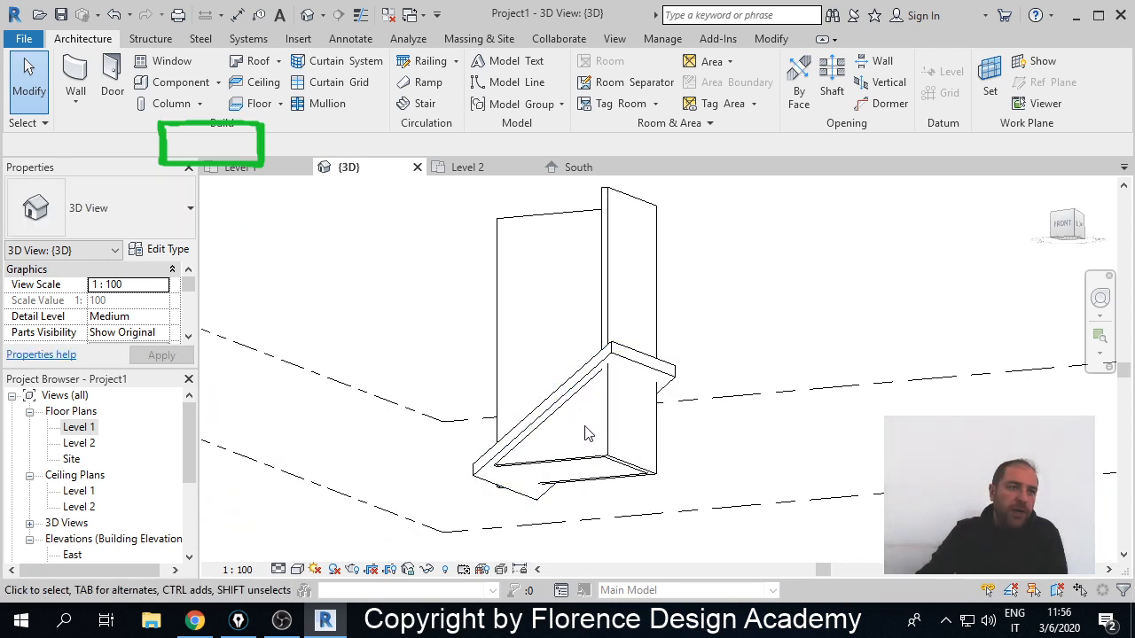
- Attach the bases of all three walls together to the sloped floor, using Unjoin Elements to resolve the wall and floor join
middle_click_drag(551, 420, 684, 441, "shift")
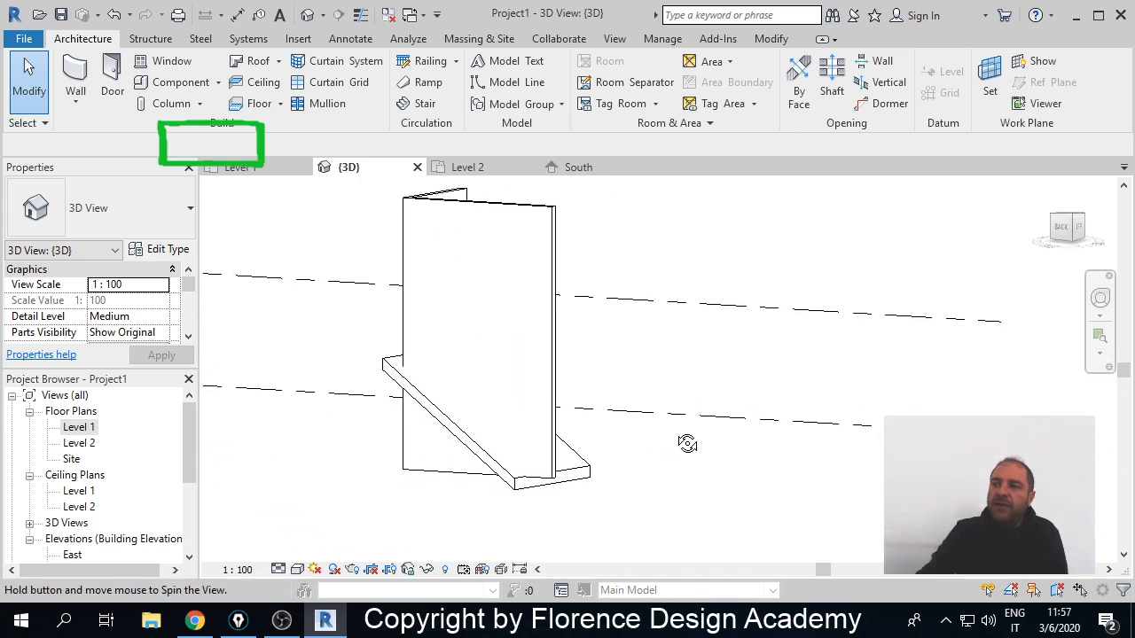
left_click(502, 217)
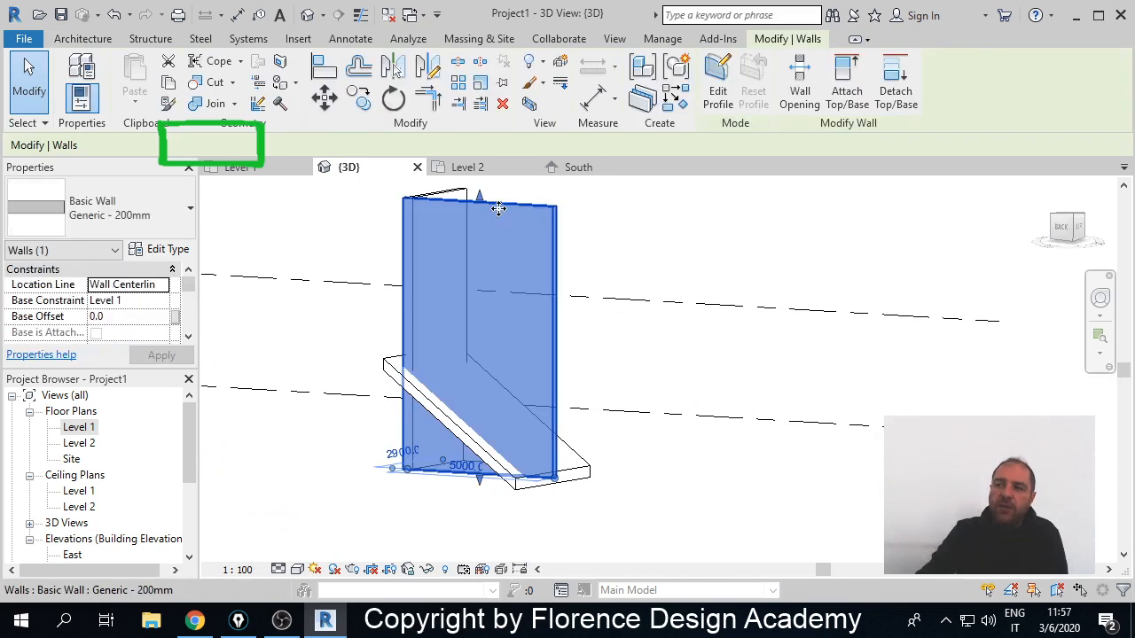
key("Escape")
left_click_drag(483, 209, 384, 228)
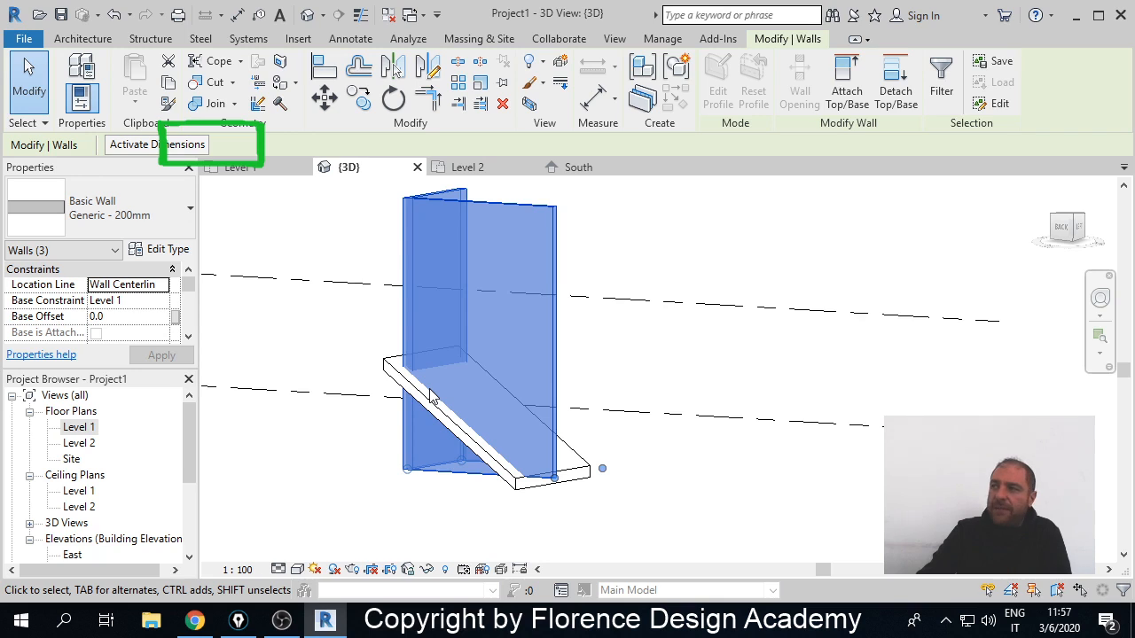
left_click(847, 88)
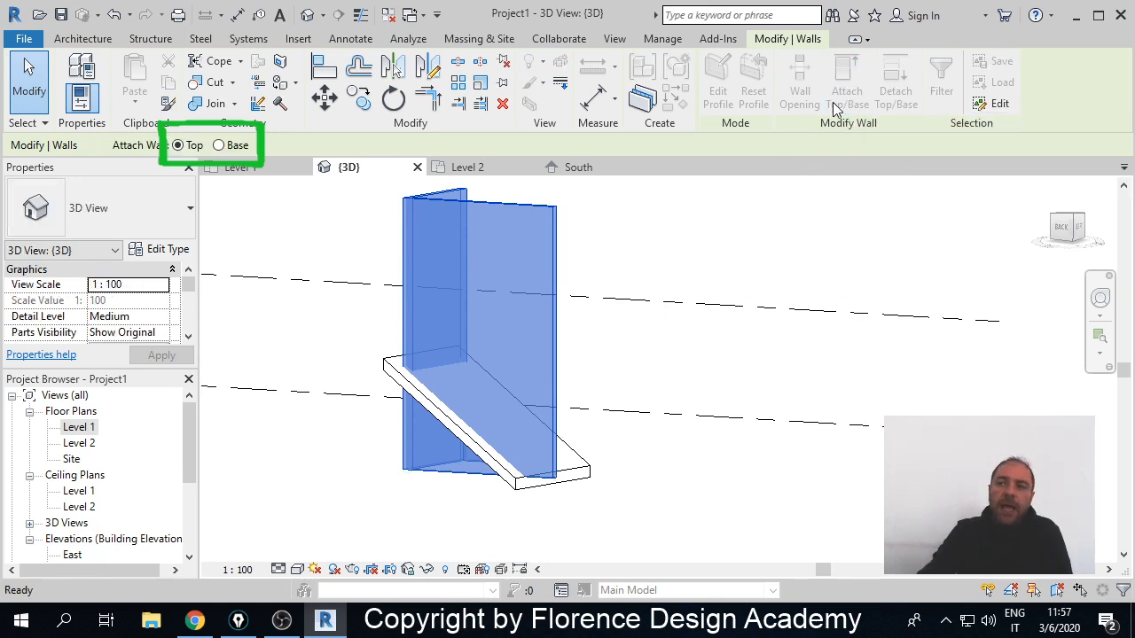
left_click(219, 145)
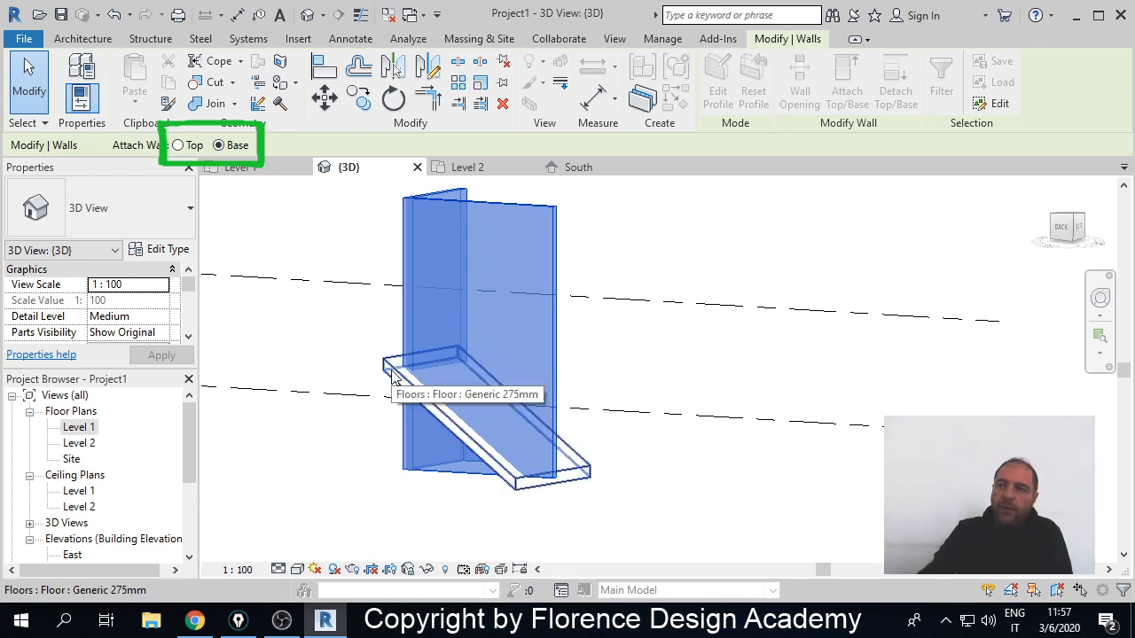
left_click(393, 372)
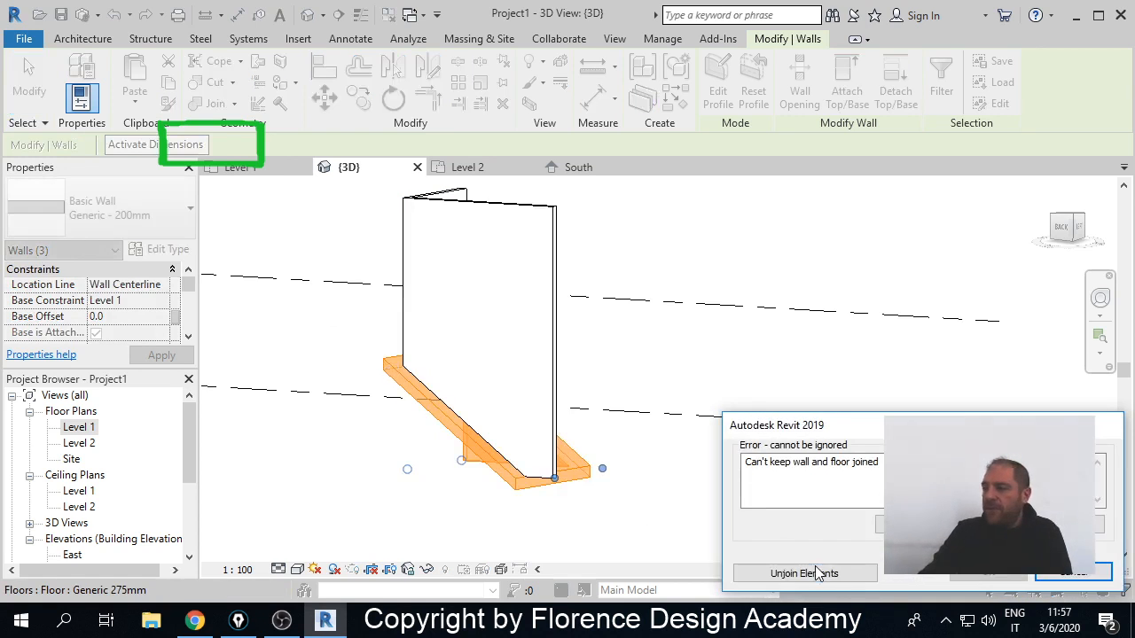
left_click(818, 574)
left_click(668, 532)
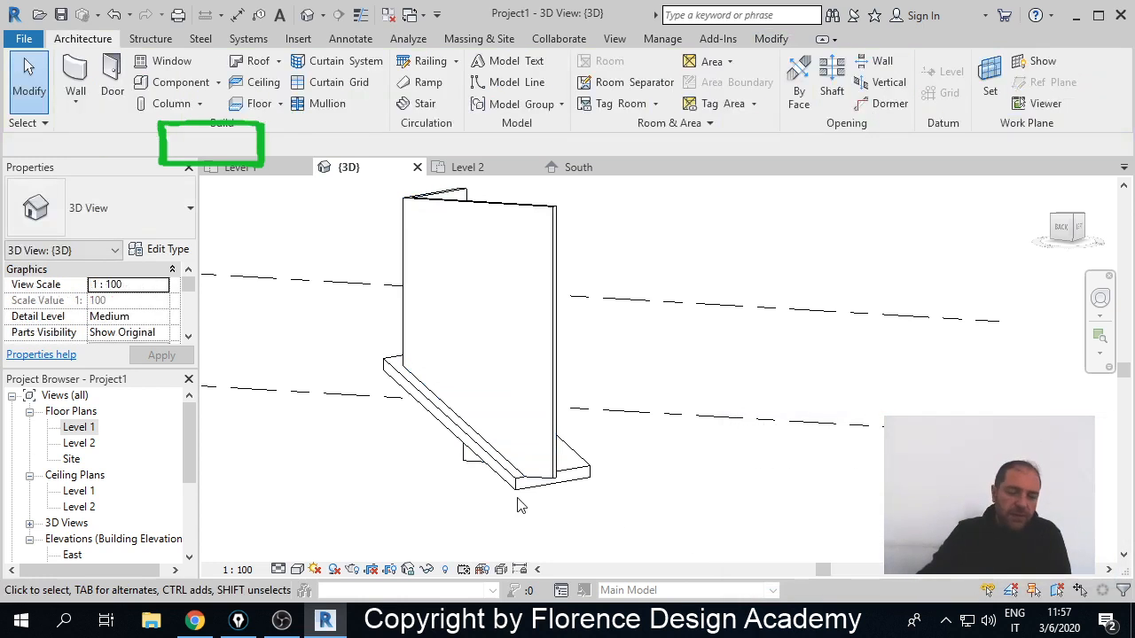
- Examine from the front, back and open end how the attached walls meet the sloped floor
middle_click_drag(417, 471, 667, 521, "shift")
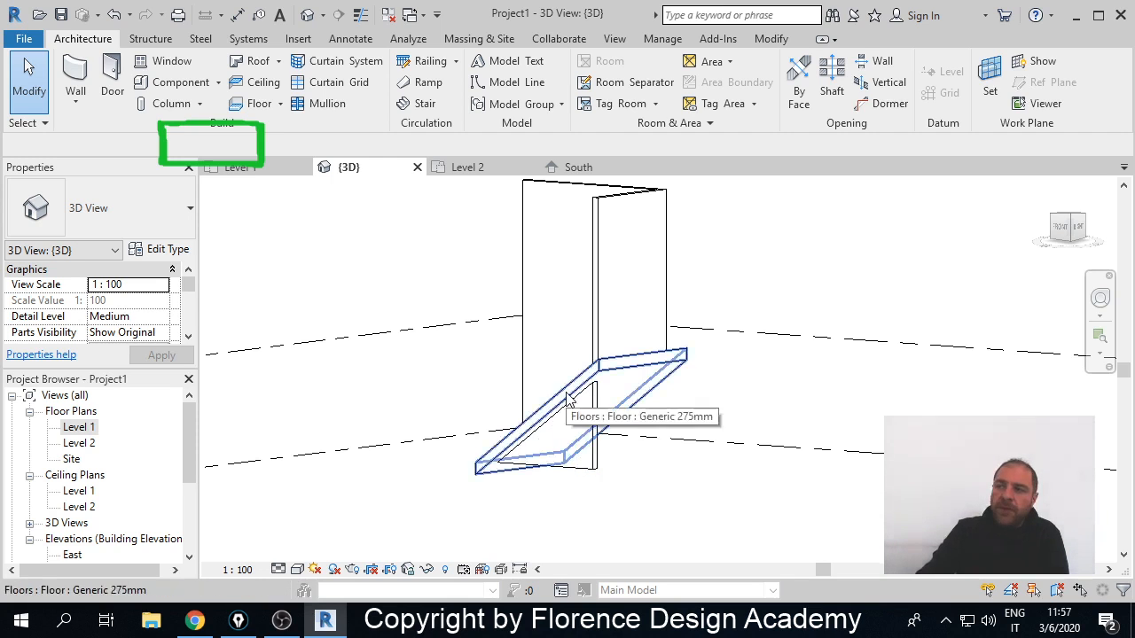
middle_click_drag(583, 392, 519, 249, "shift")
left_click_drag(497, 191, 415, 232)
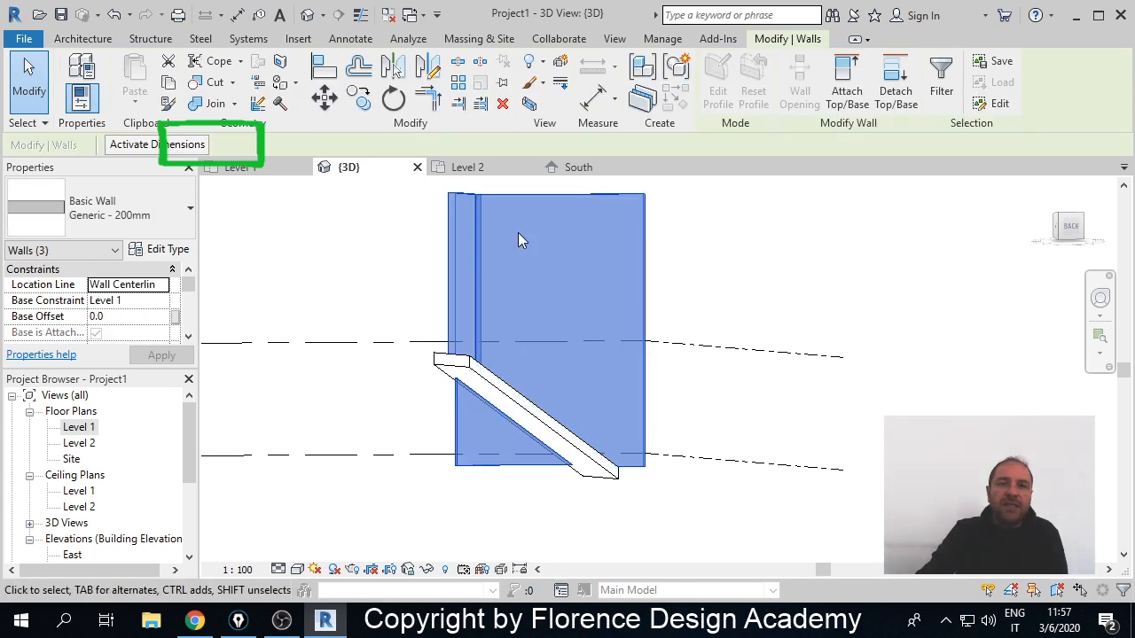
left_click(653, 235)
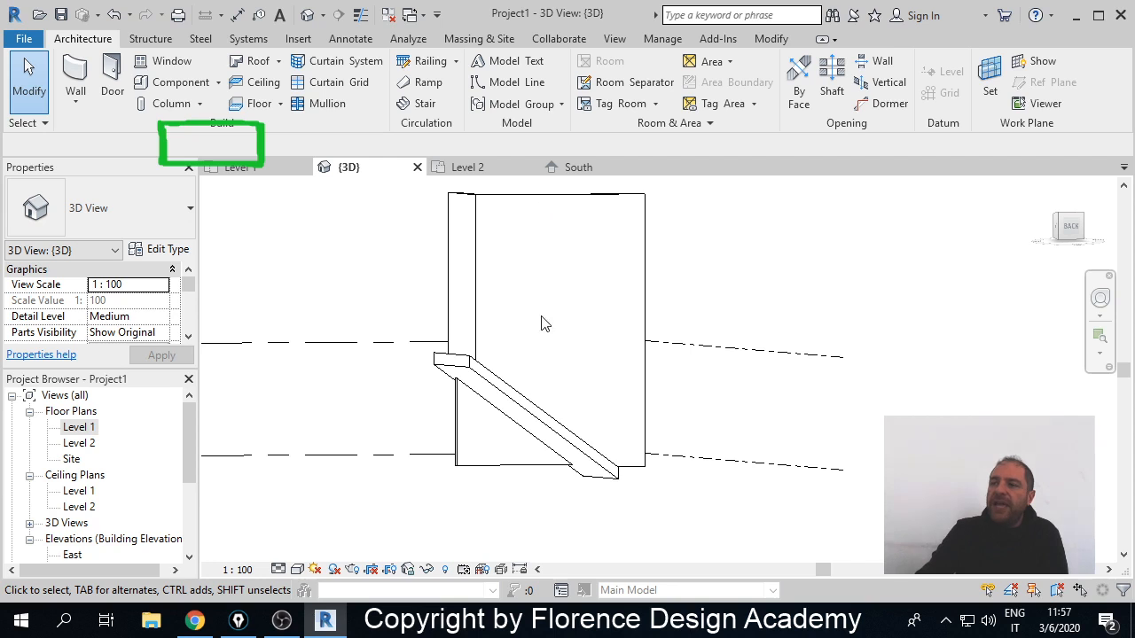
middle_click_drag(503, 395, 440, 435, "shift")
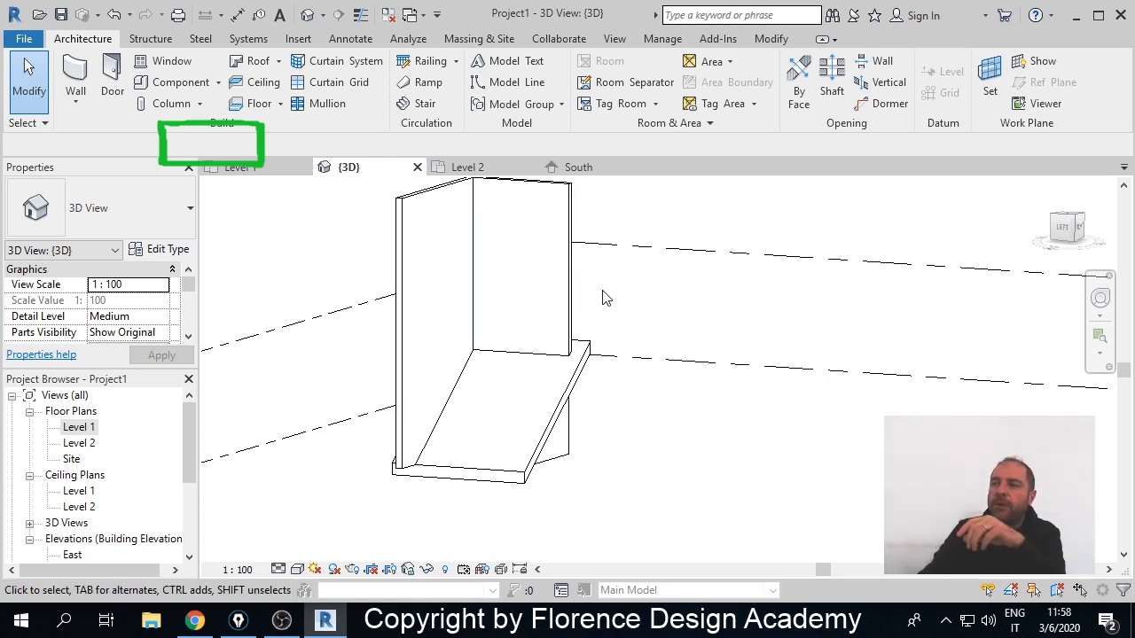
- Delete the three Generic - 200mm walls and the sloped floor from the model
left_click_drag(610, 313, 438, 332)
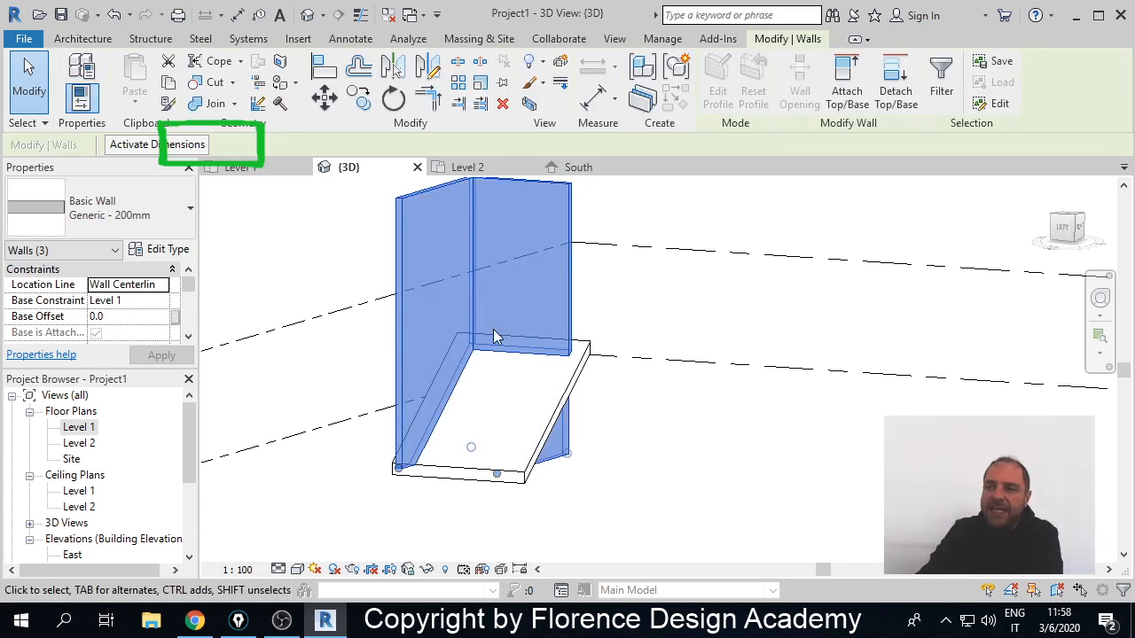
key("Delete")
left_click(565, 407)
key("Delete")
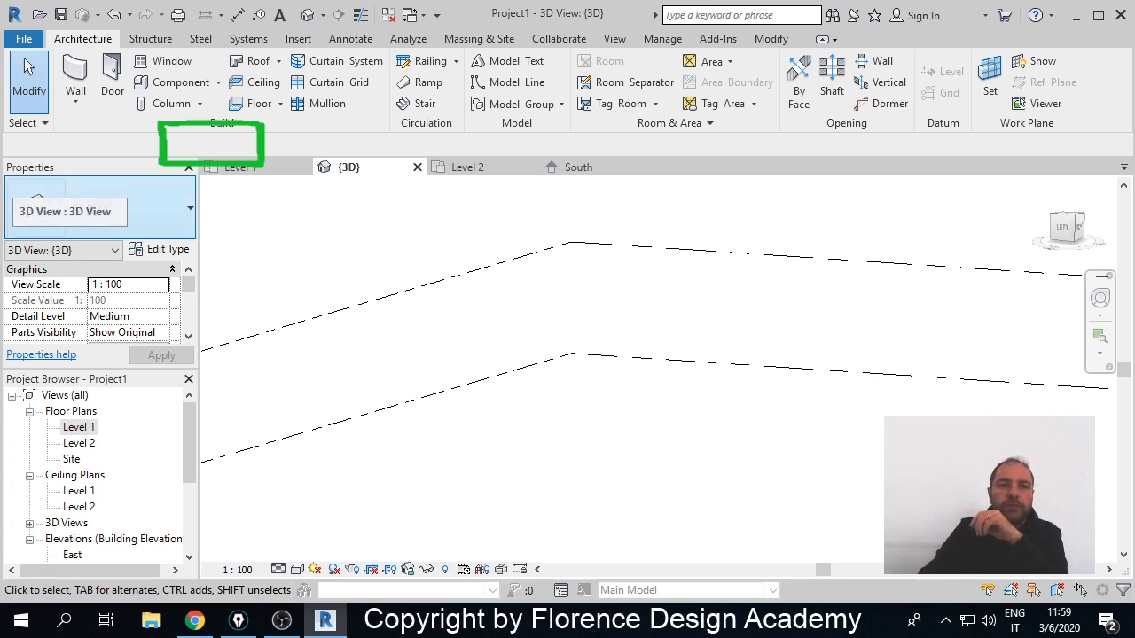
- Open the East elevation and examine the Level 1 and Level 2 lines and their elevation markers up close
scroll(96, 514, "down", 1)
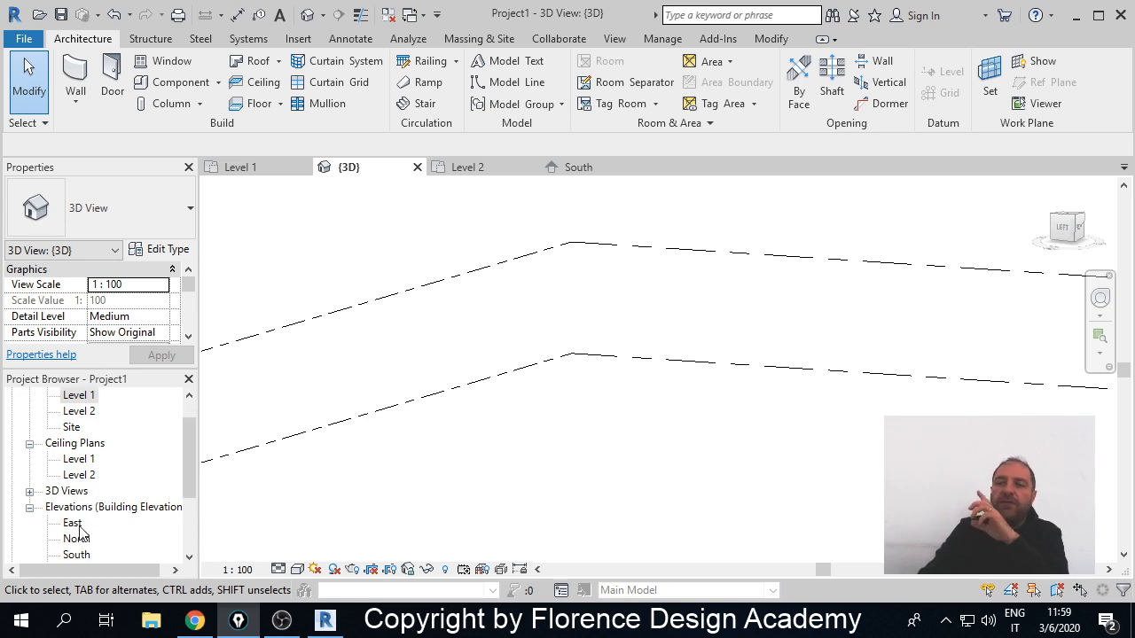
double_click(76, 524)
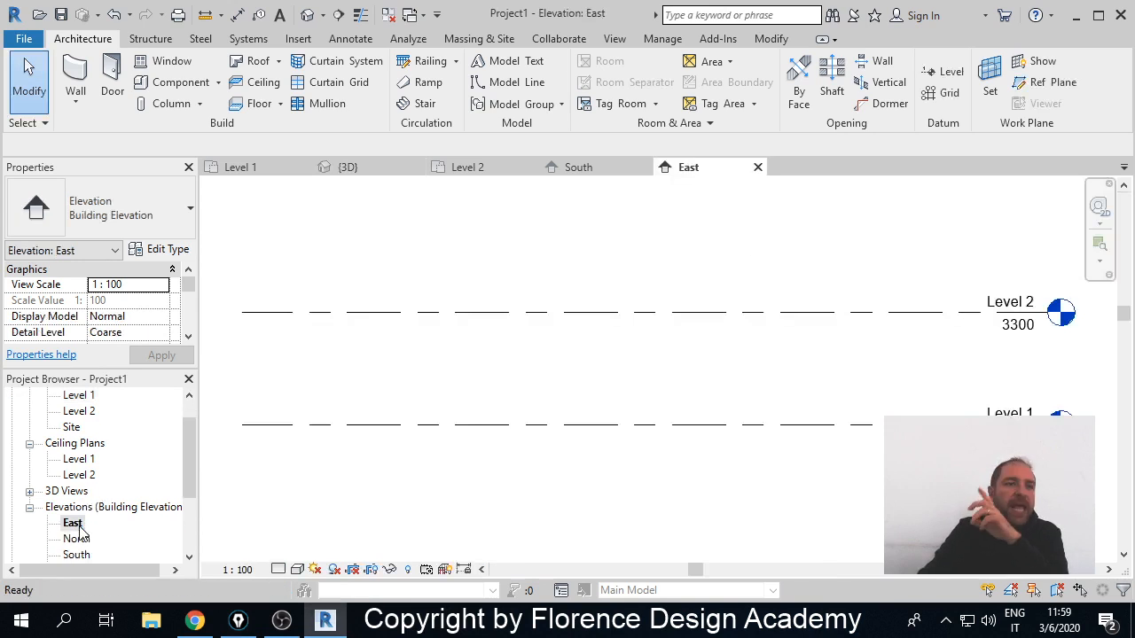
middle_click_drag(793, 436, 629, 453)
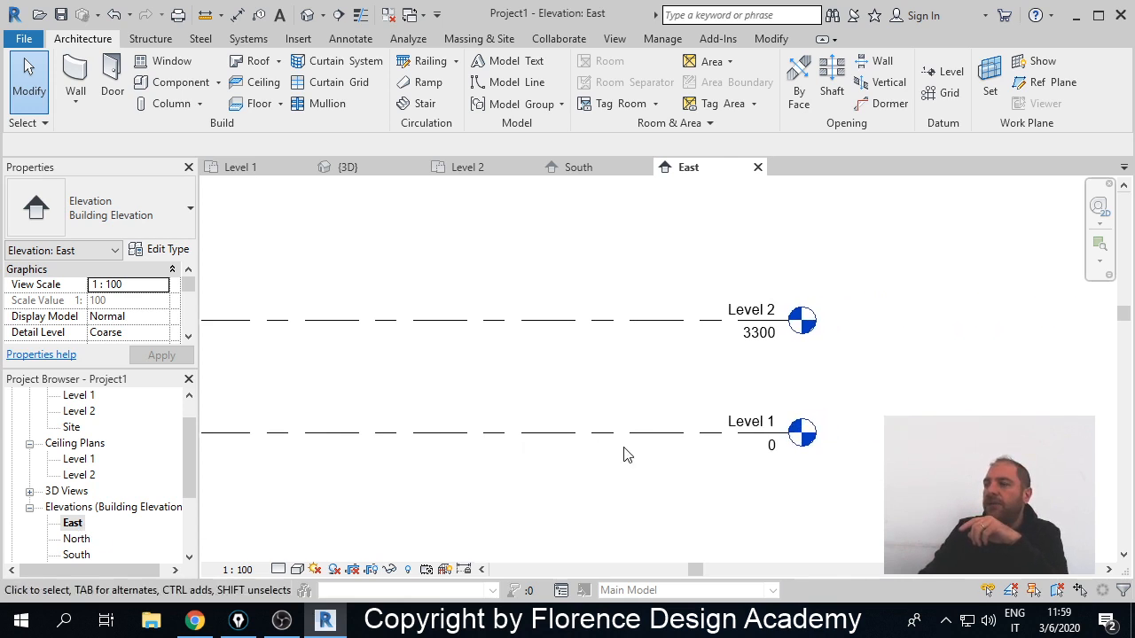
scroll(743, 405, "up", 1)
scroll(742, 405, "up", 1)
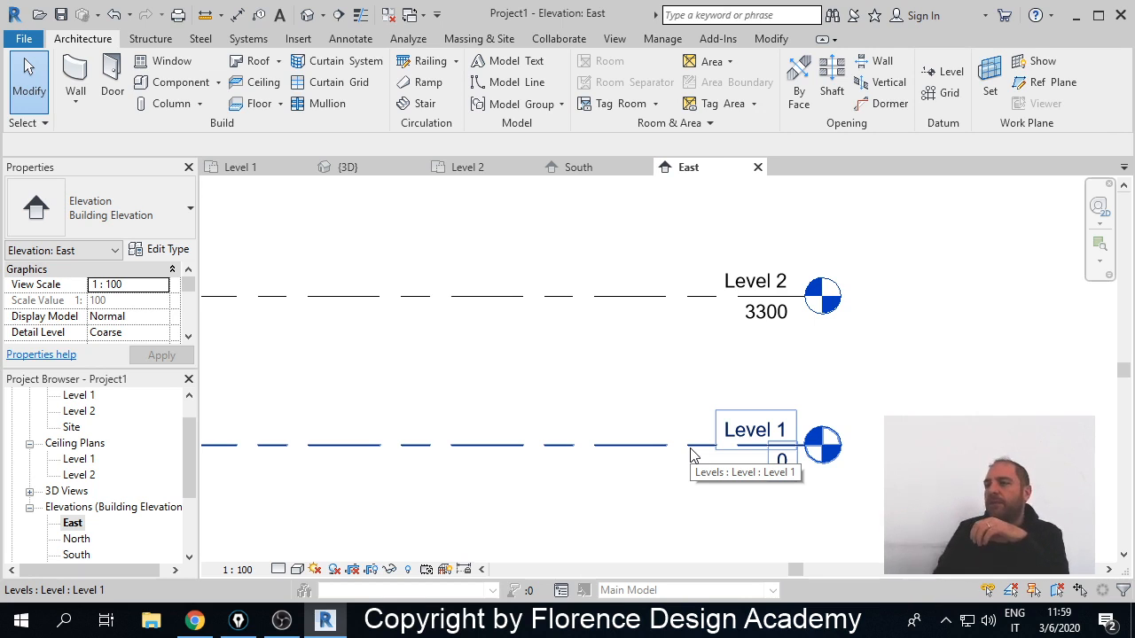
left_click(556, 297)
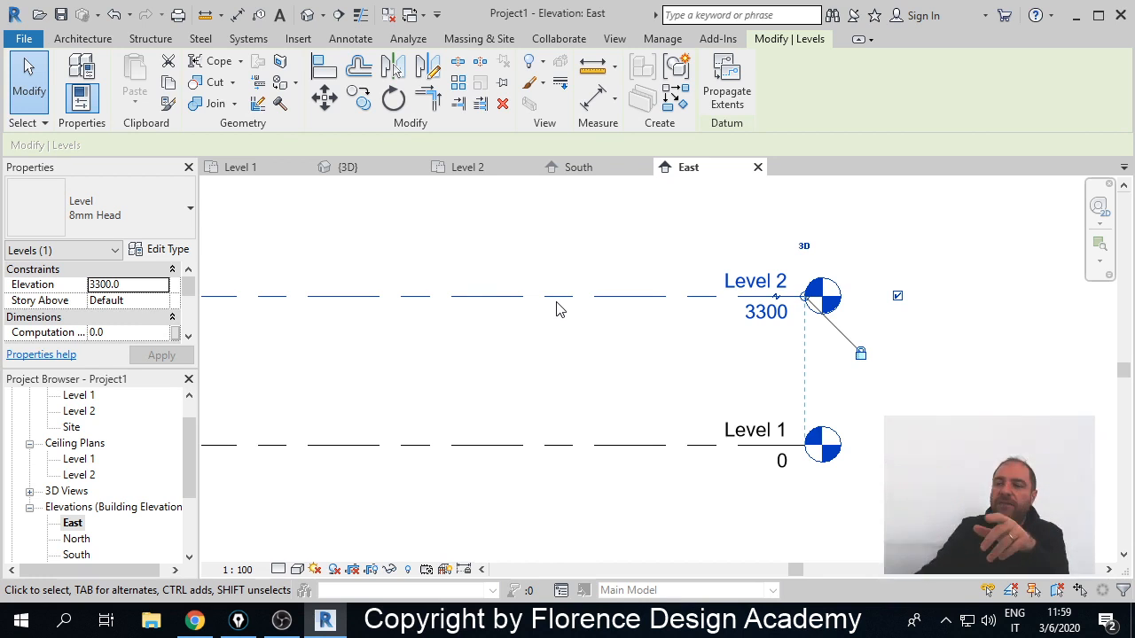
key("Escape")
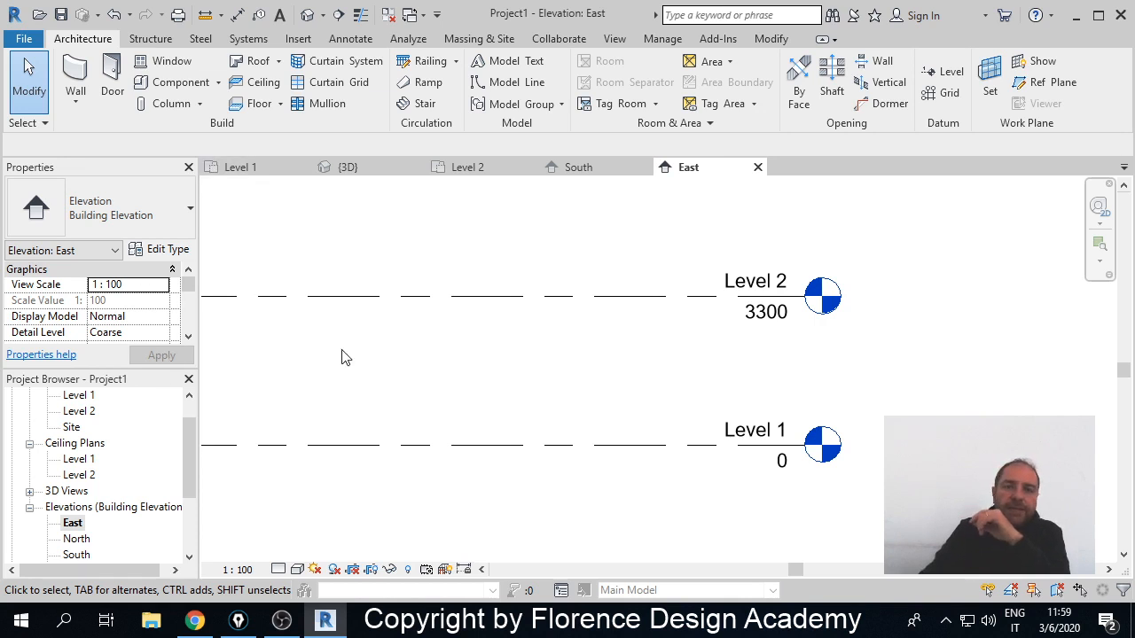
- Dismiss the save reminder and draw a short new level line about 500 mm above Level 1
middle_click_drag(513, 322, 611, 326)
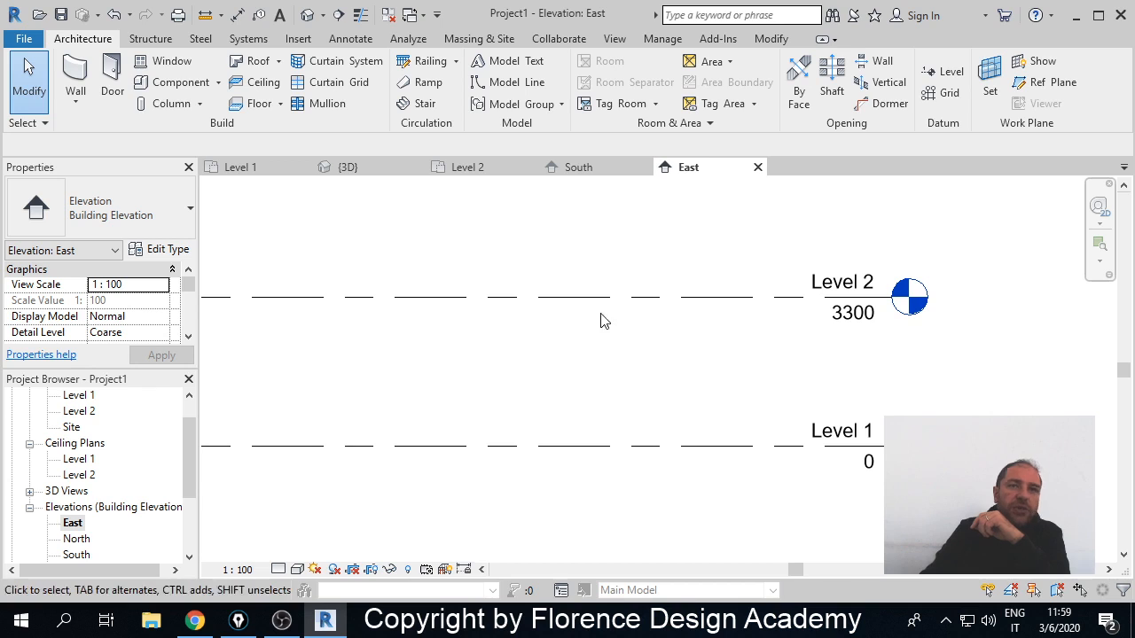
left_click(945, 74)
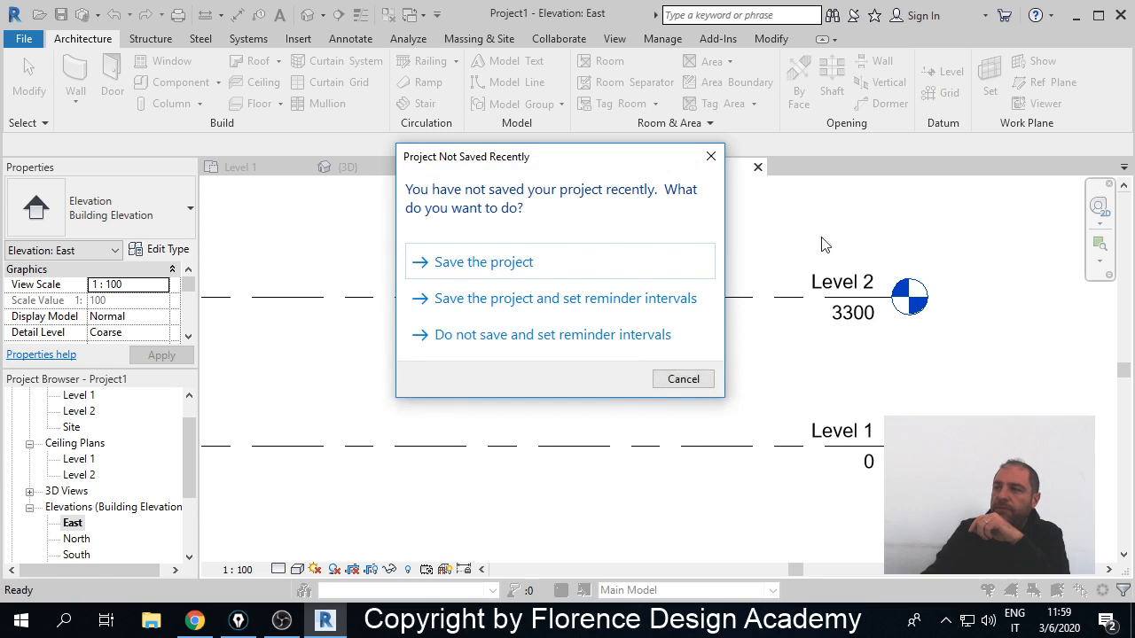
left_click(682, 378)
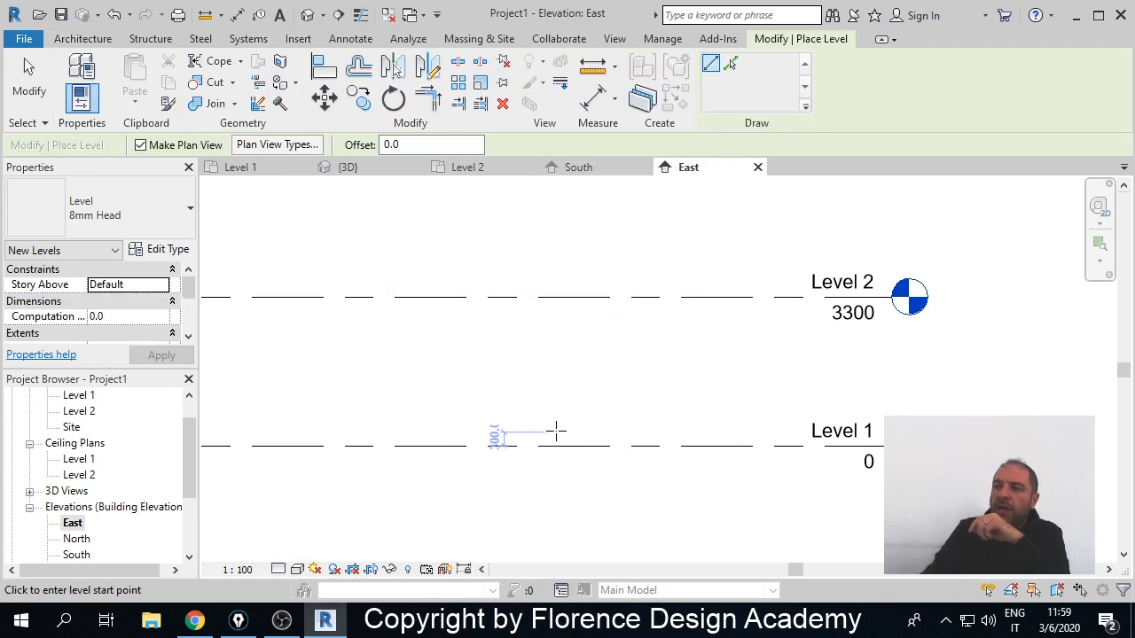
scroll(524, 434, "up", 1)
left_click(436, 422)
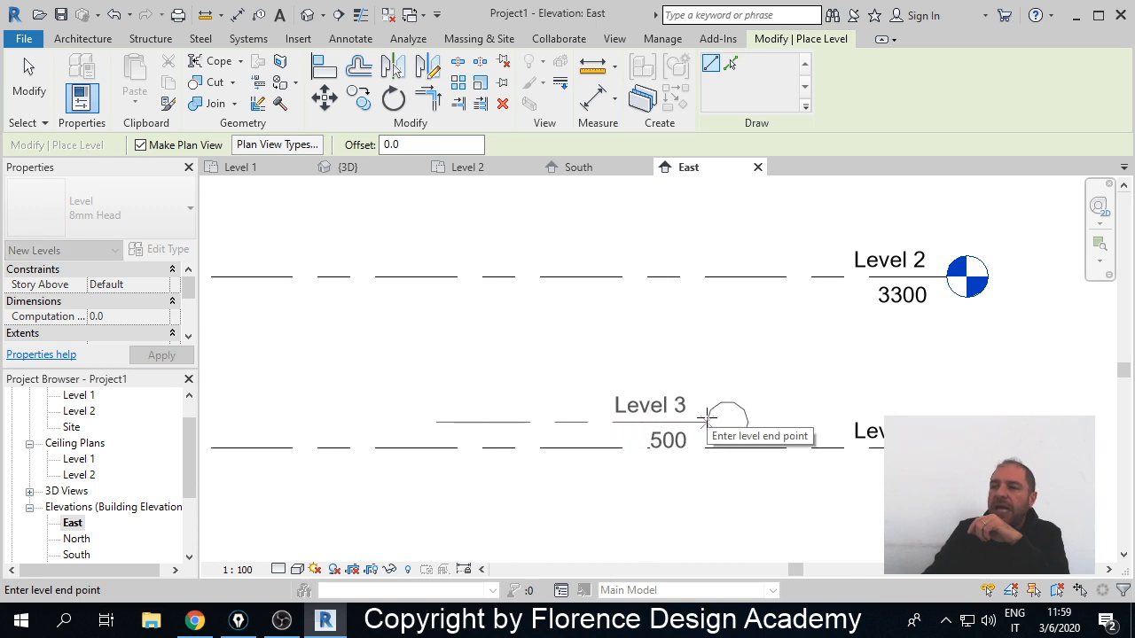
left_click(706, 417)
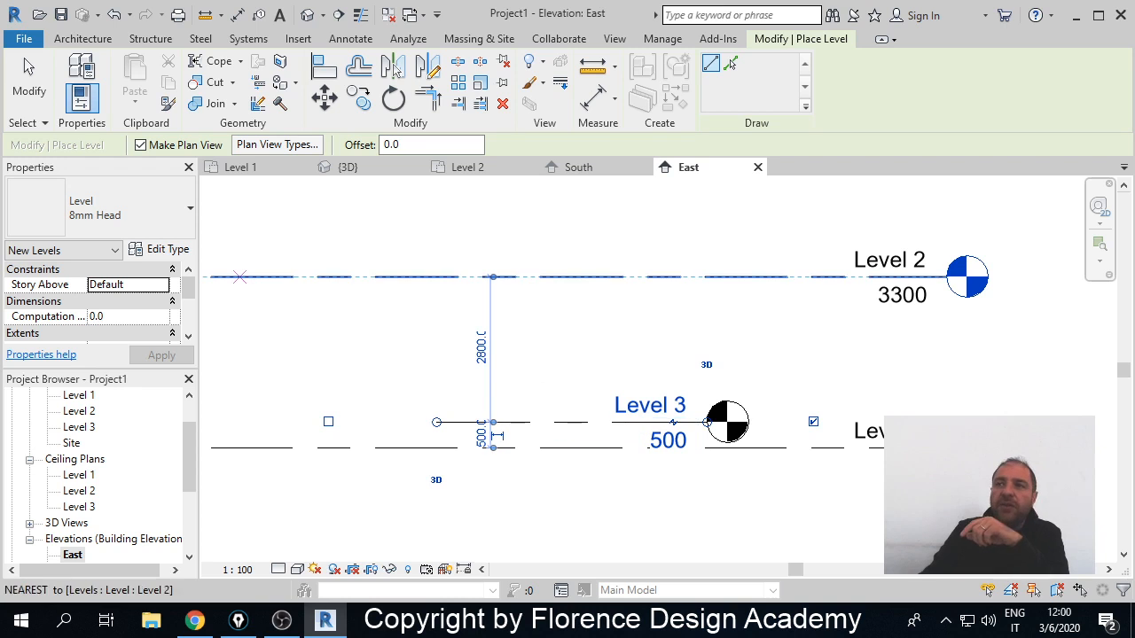
left_click(24, 97)
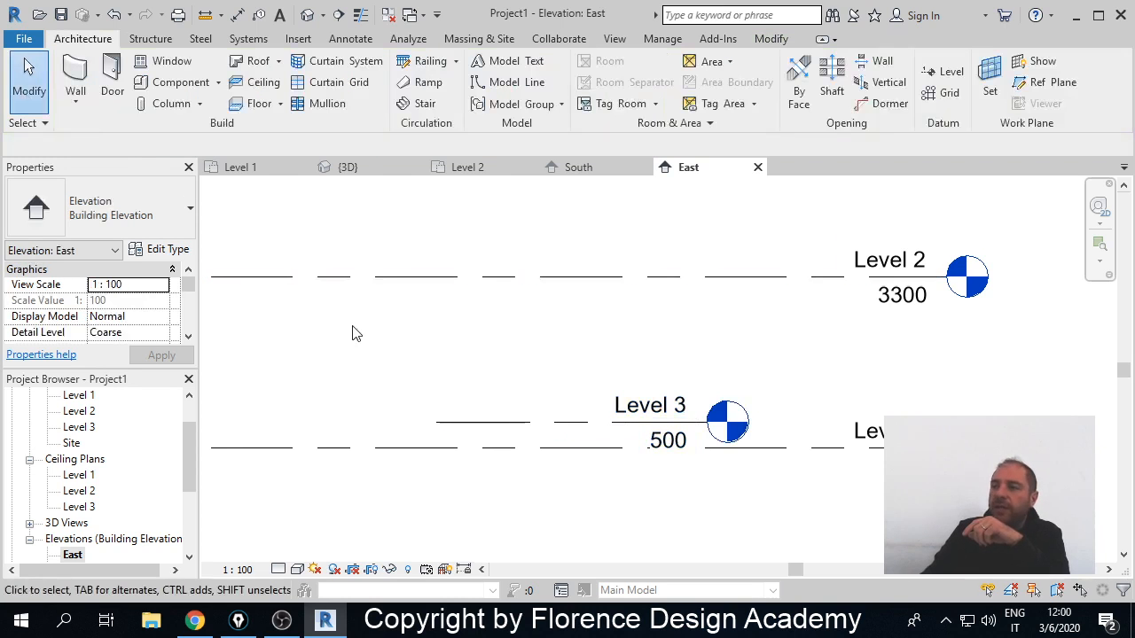
- Set the distance of Level 3 above Level 1 to 400 mm
left_click(488, 424)
scroll(492, 448, "up", 2)
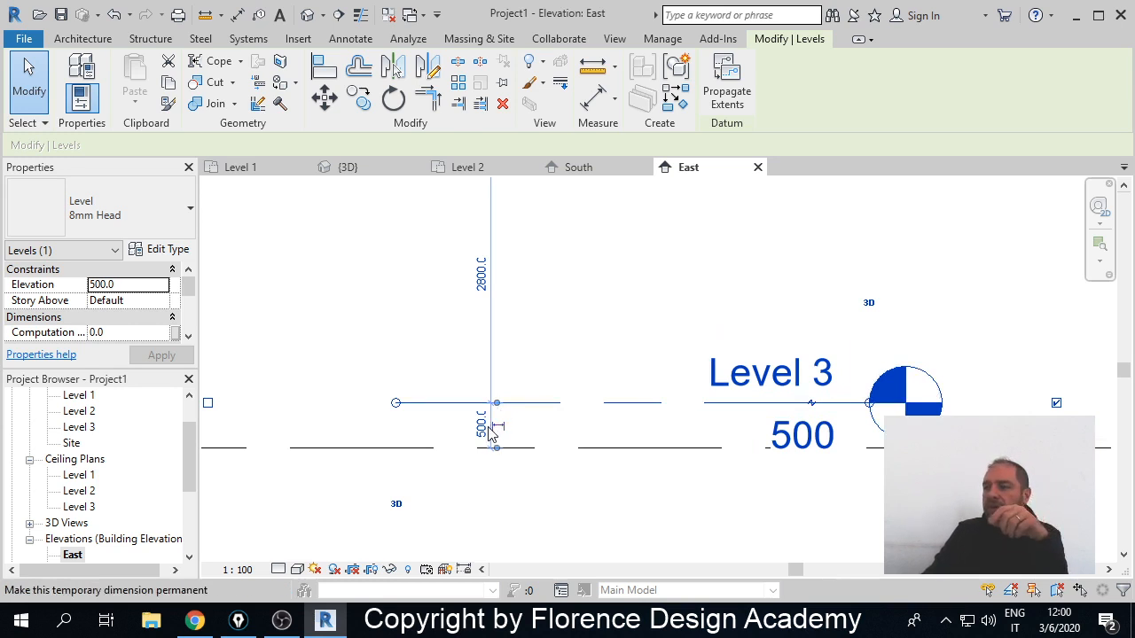
left_click(482, 431)
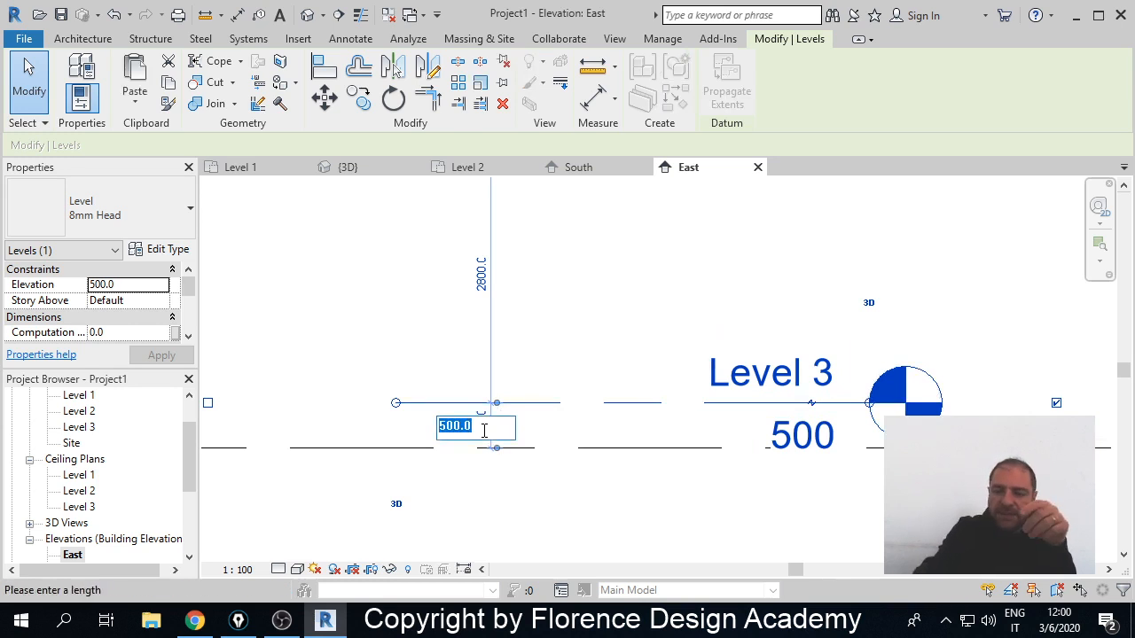
type("400")
key("Return")
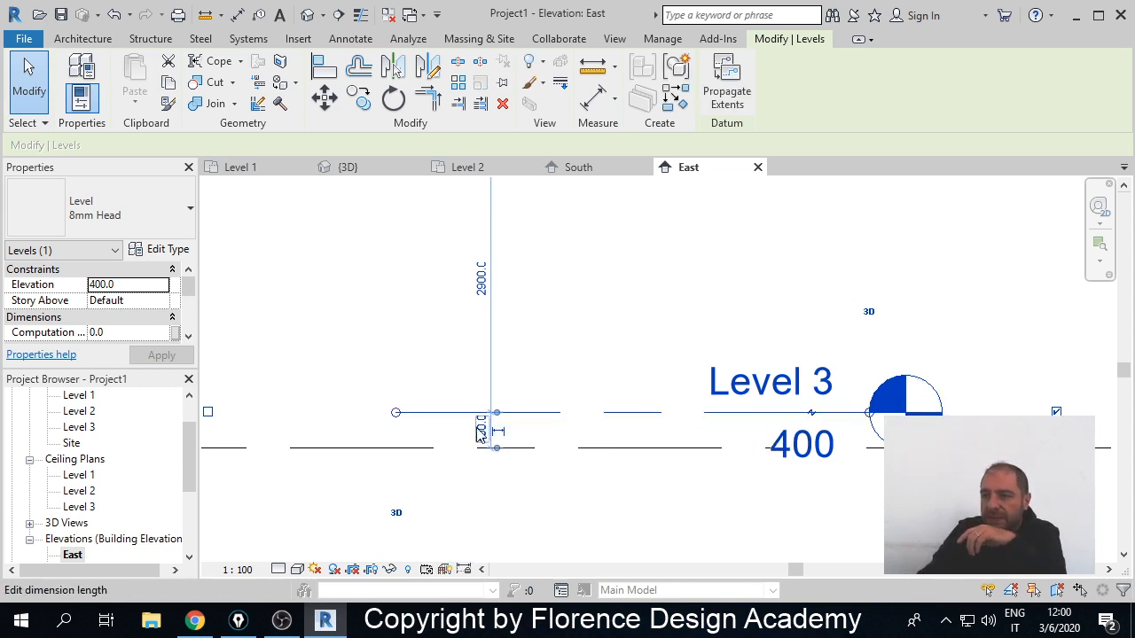
- Set the distance between Level 3 and Level 1 to 300 mm and deselect the level
left_click(482, 431)
type("00")
key("Return")
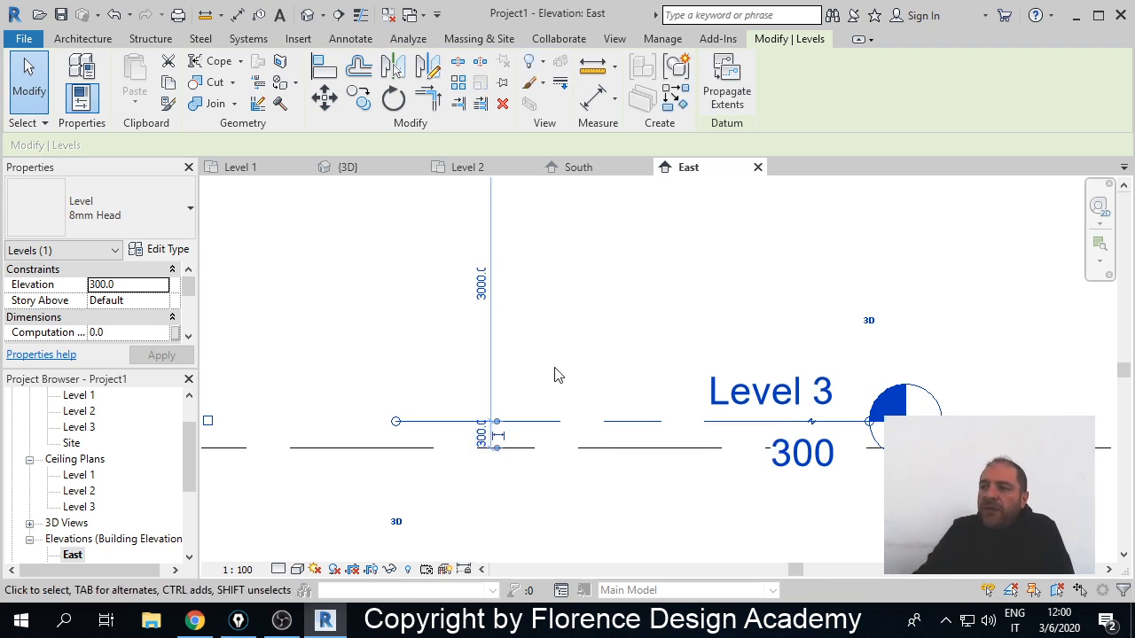
scroll(521, 423, "down", 1)
left_click(623, 483)
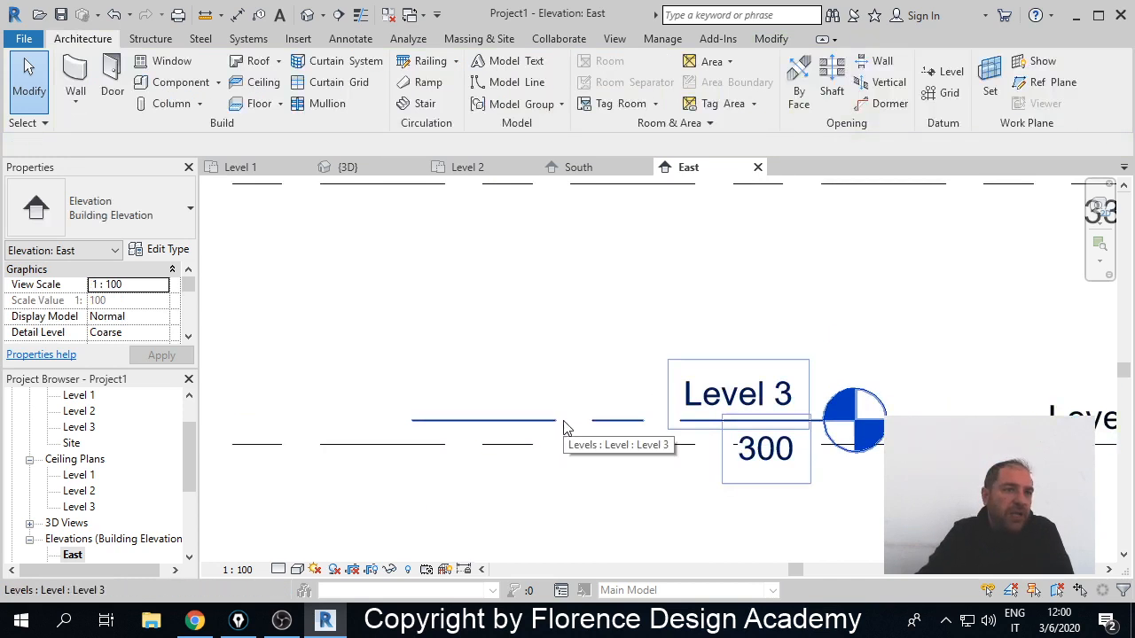
- Rename Level 1 to "ground" and have its corresponding views renamed as well
scroll(553, 456, "down", 2)
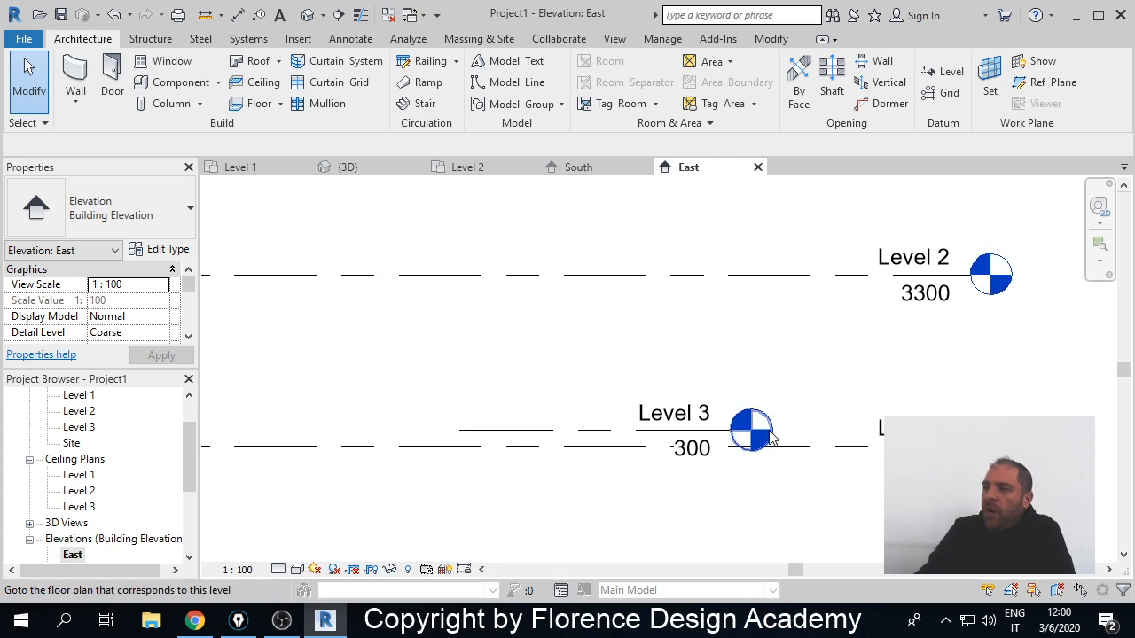
middle_click_drag(778, 386, 719, 383)
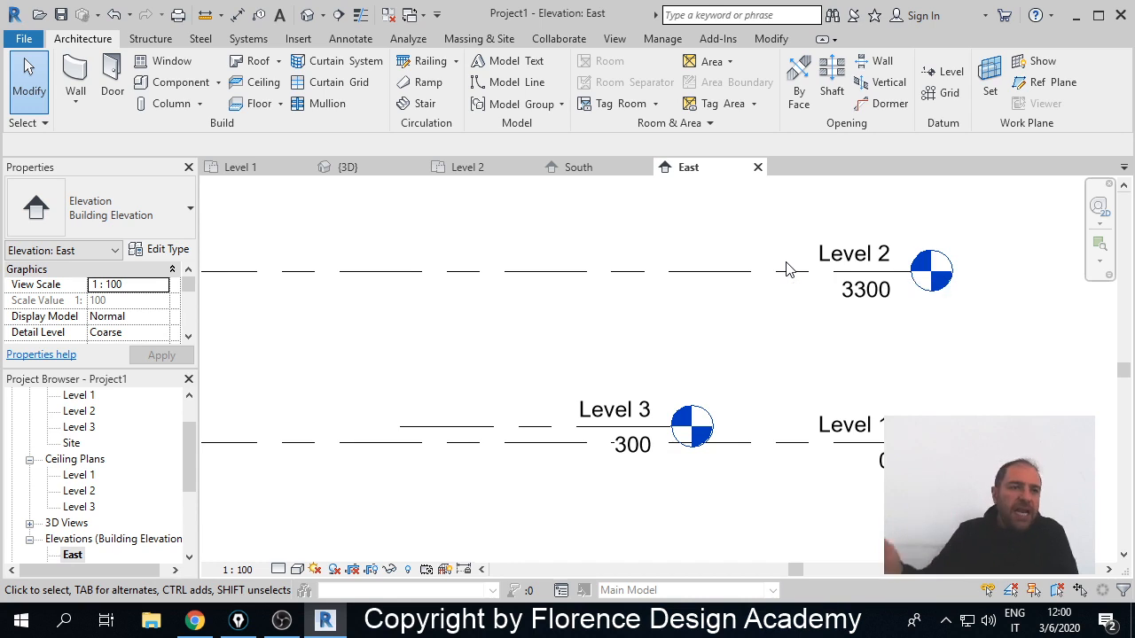
left_click(860, 428)
left_click(846, 423)
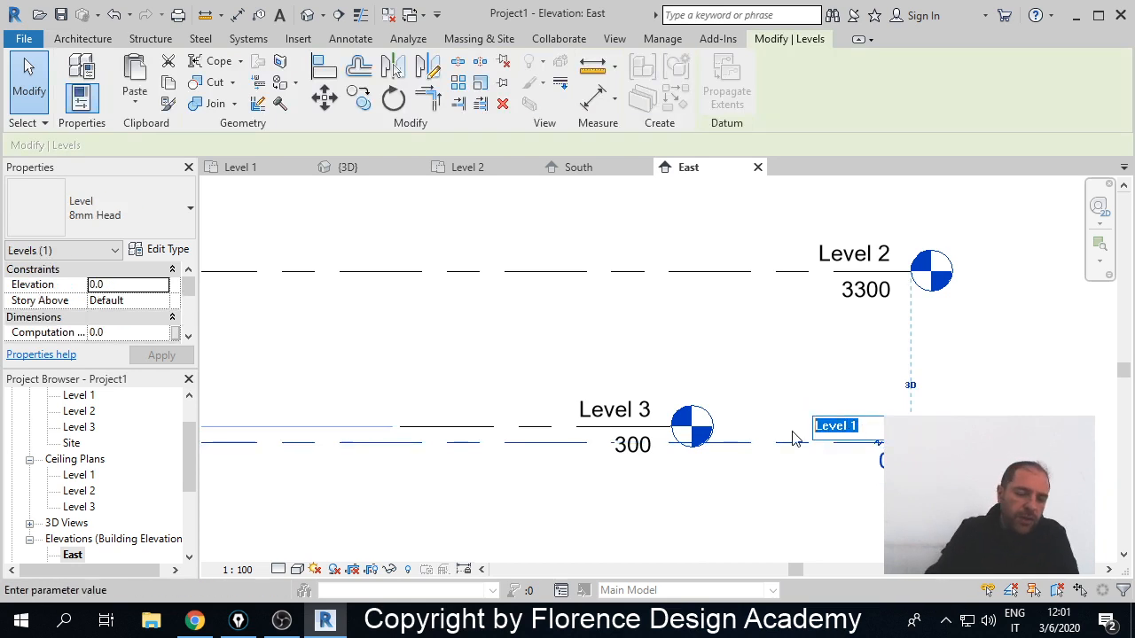
type("groun")
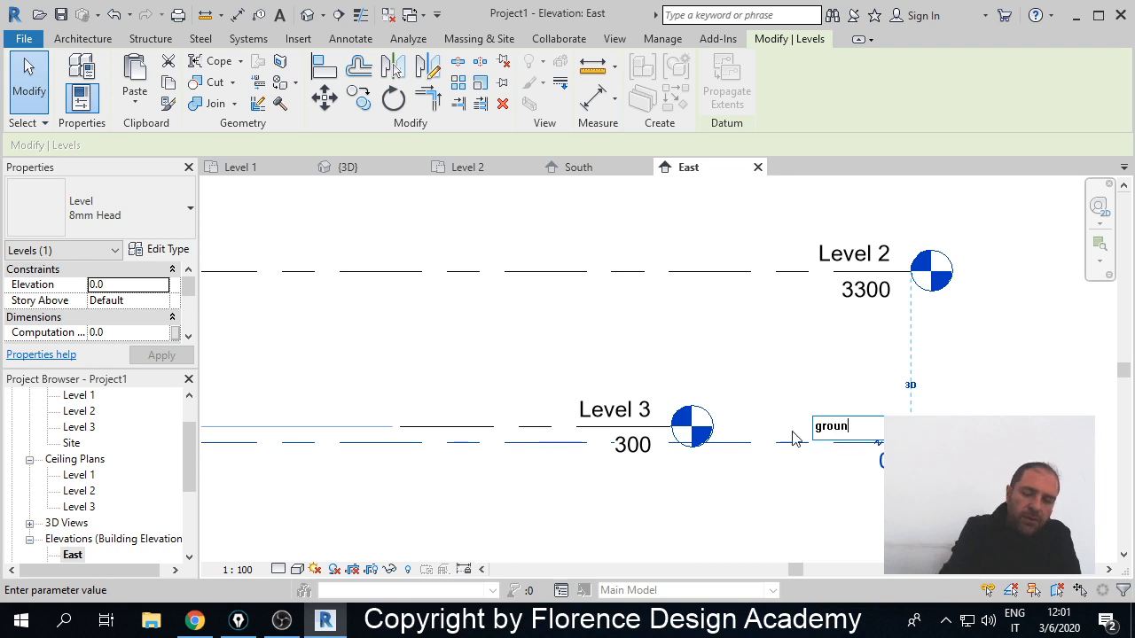
type("d")
key("Return")
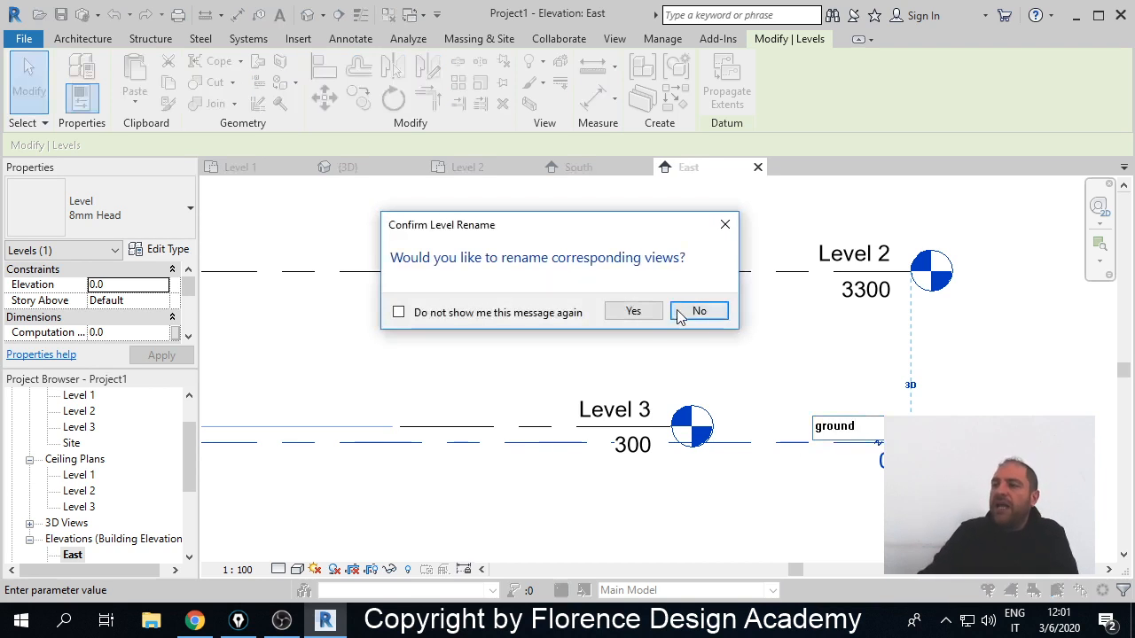
left_click(632, 312)
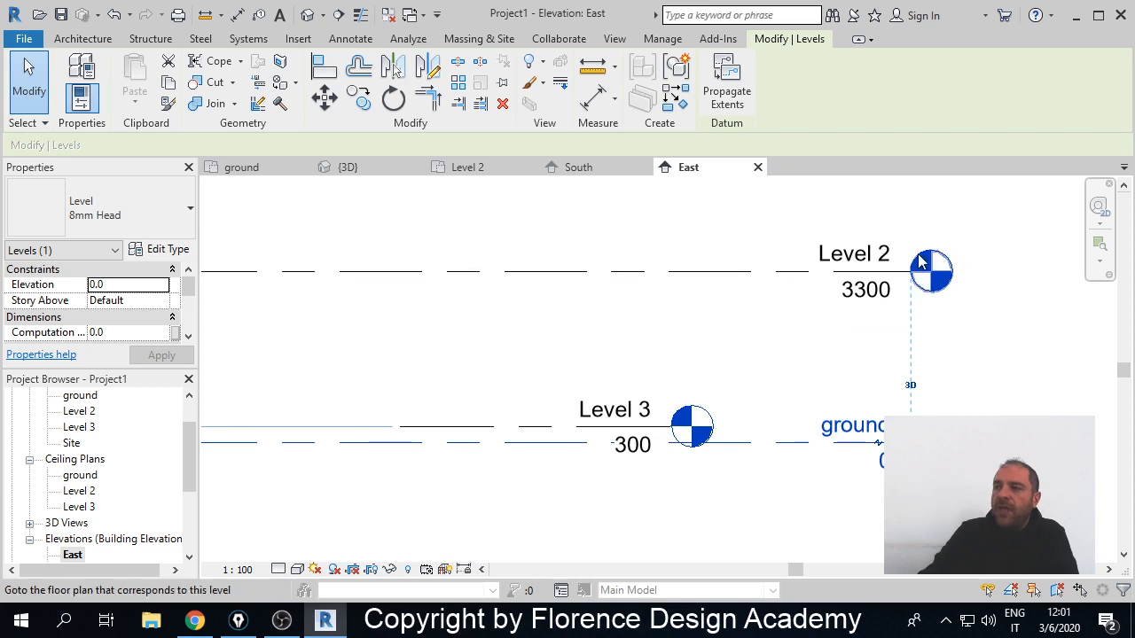
- Rename Level 2 to "ceiling", including its corresponding views
left_click(855, 257)
left_click(855, 255)
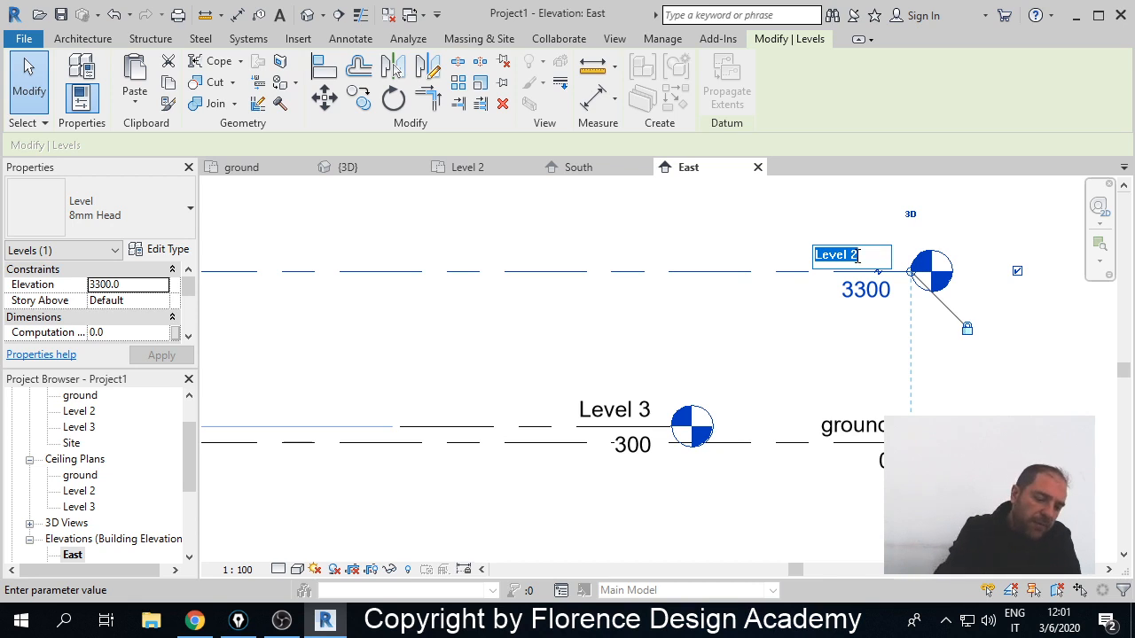
type("ceiling")
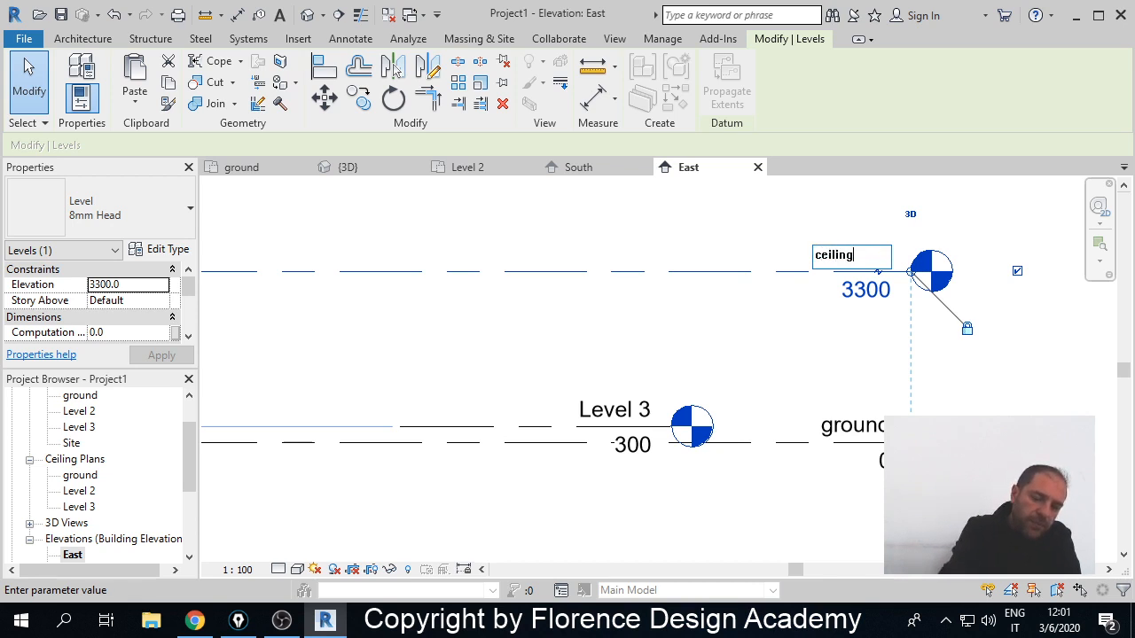
left_click(782, 351)
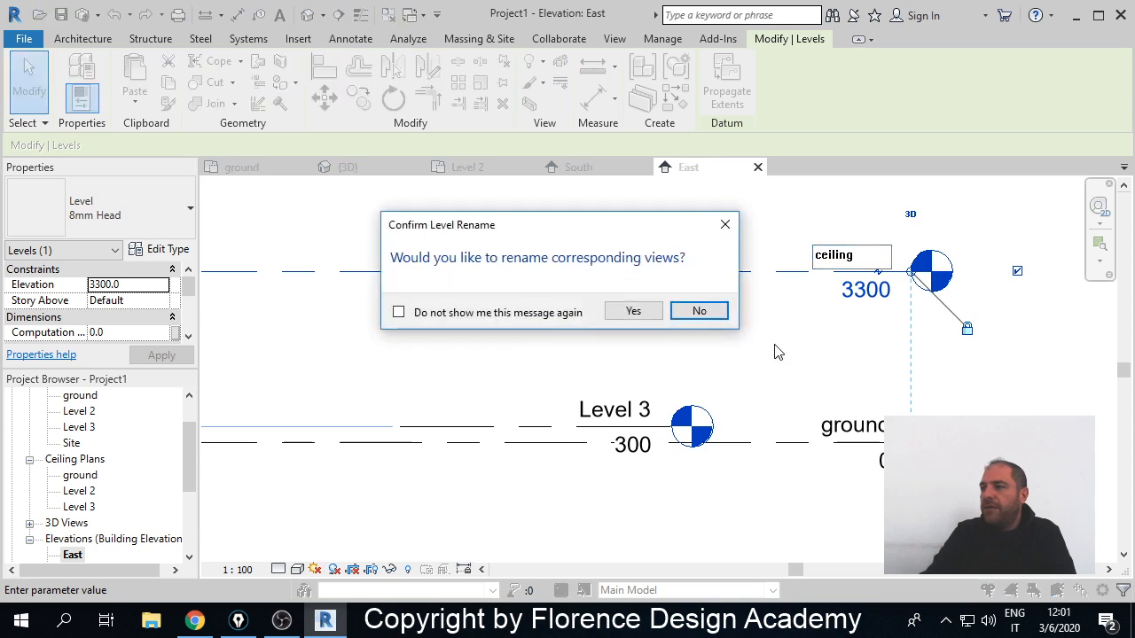
left_click(657, 317)
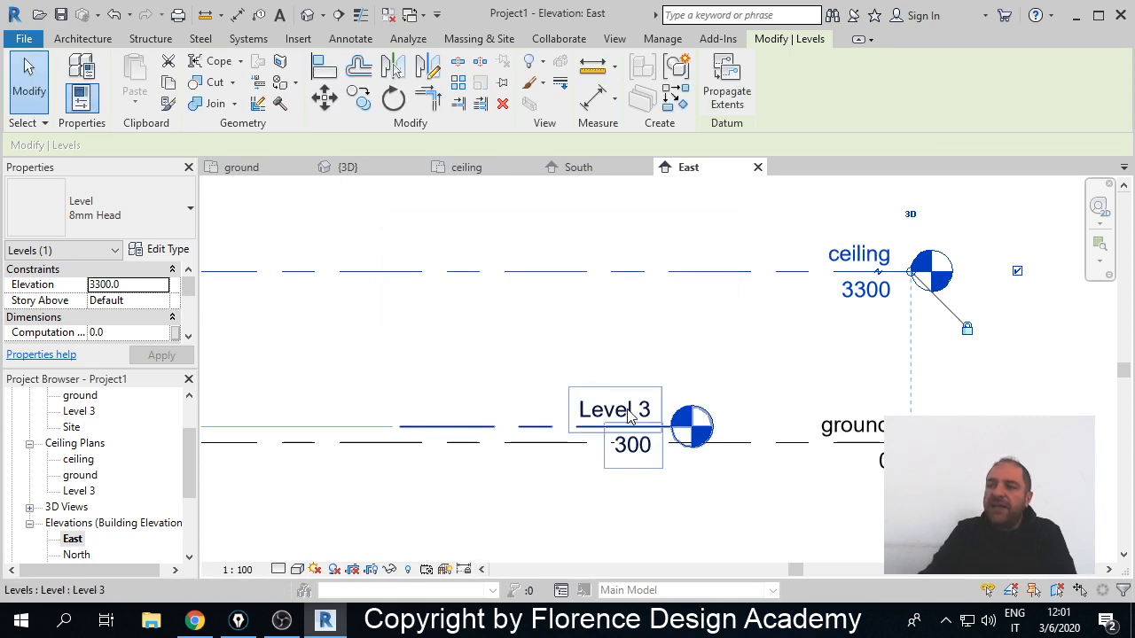
- Rename Level 3 to "bathroom", including its corresponding views, and clear the selection
left_click(632, 411)
left_click(630, 412)
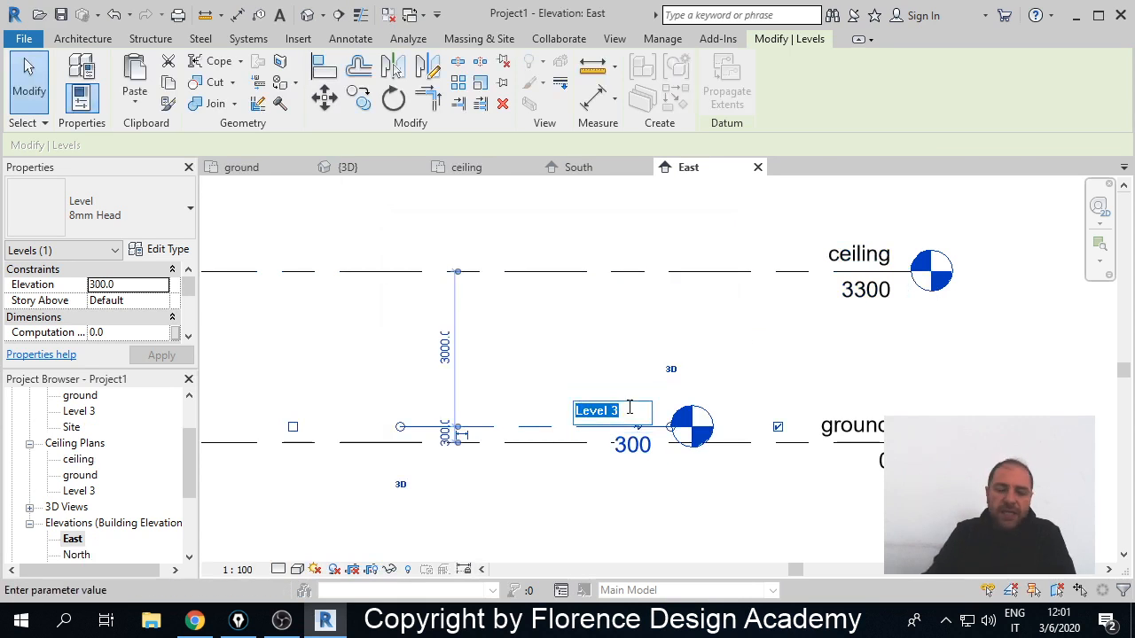
type("bath")
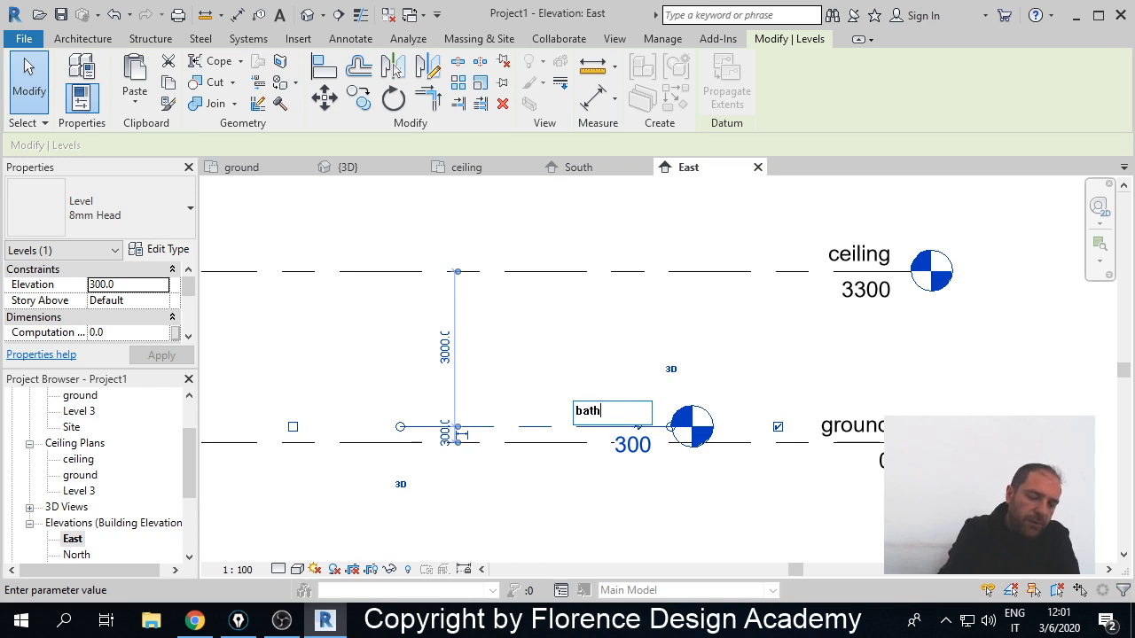
type("room")
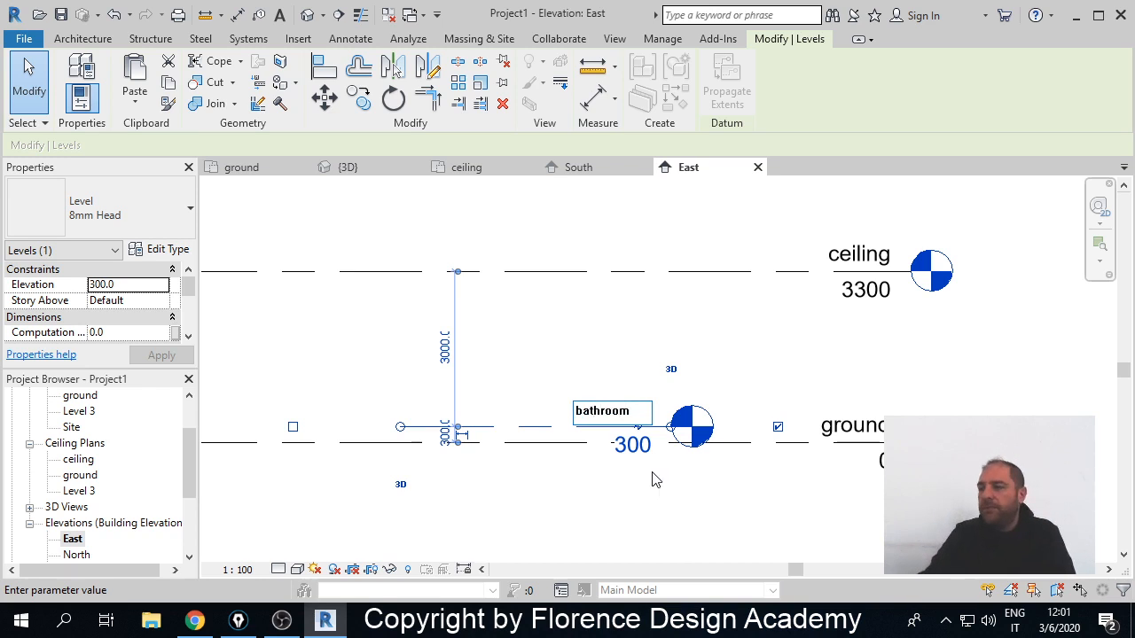
left_click(627, 505)
left_click(633, 311)
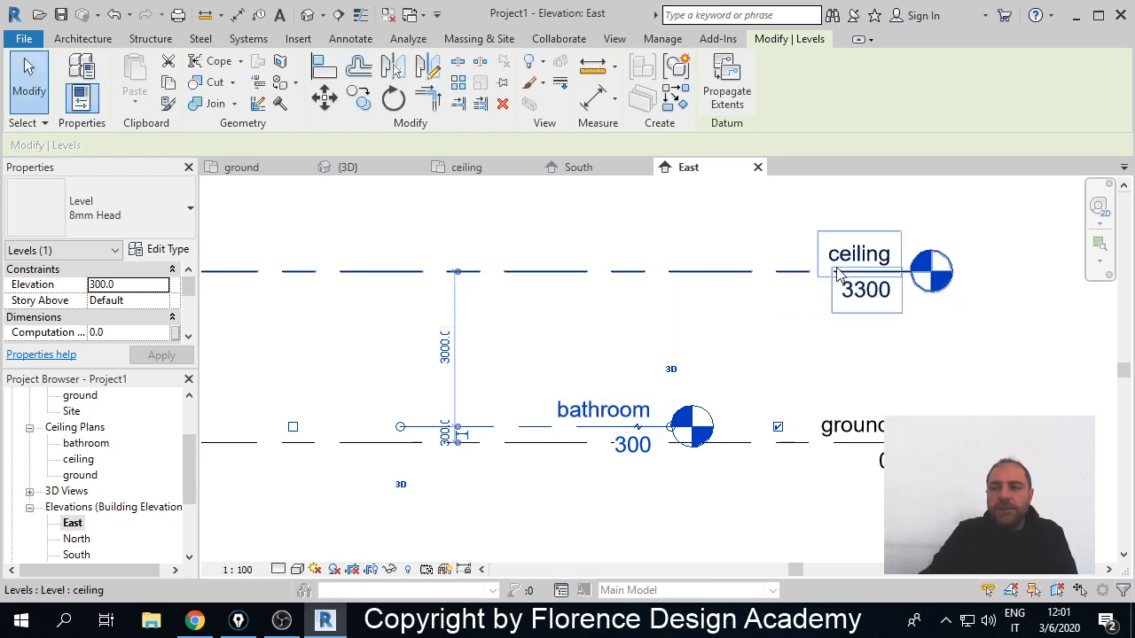
key("Escape")
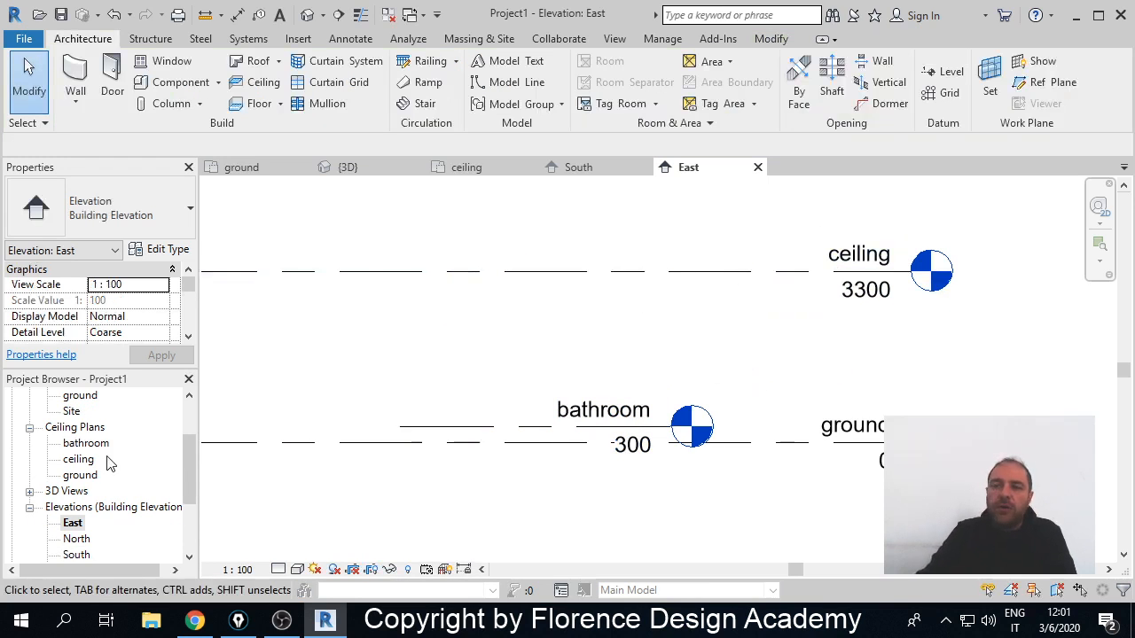
- Open the ground floor plan view
scroll(110, 459, "up", 1)
scroll(97, 417, "up", 1)
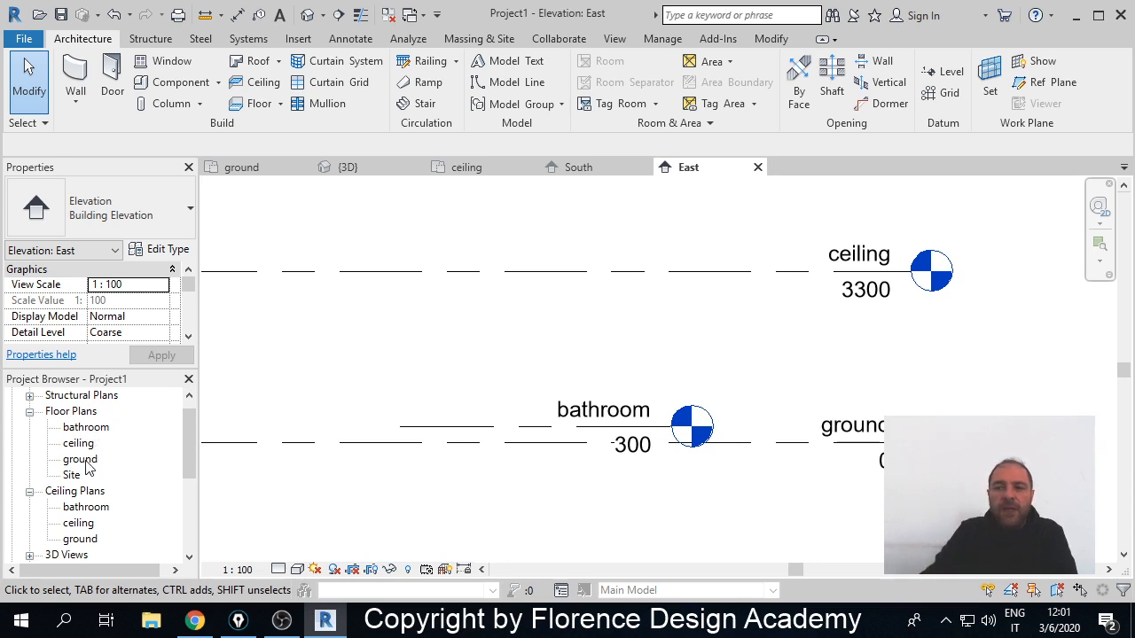
left_click(81, 460)
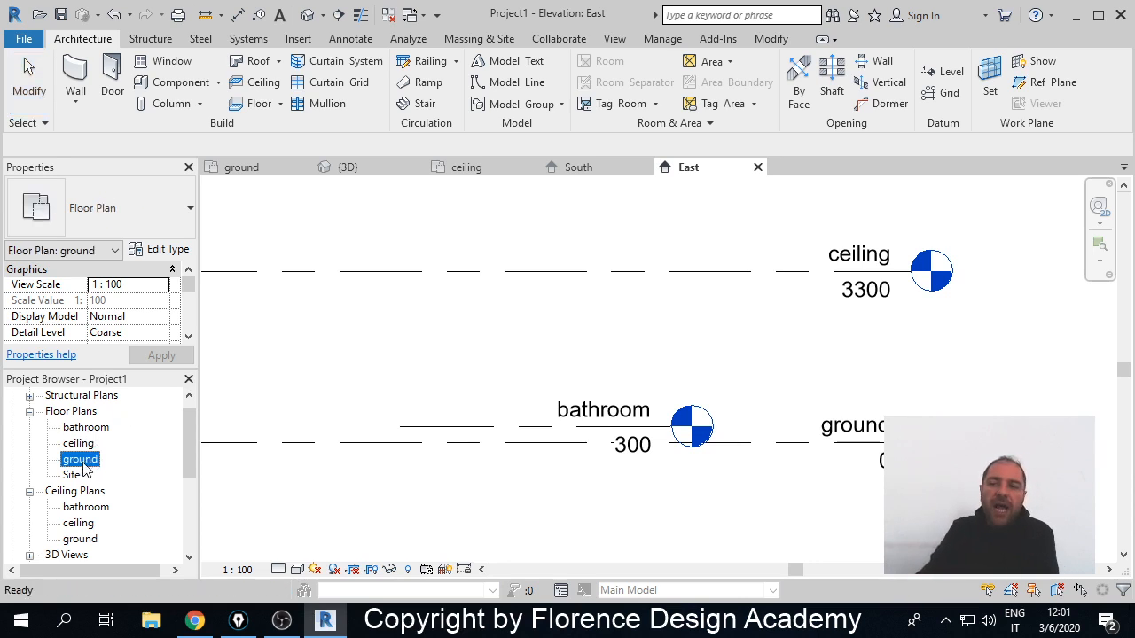
double_click(82, 460)
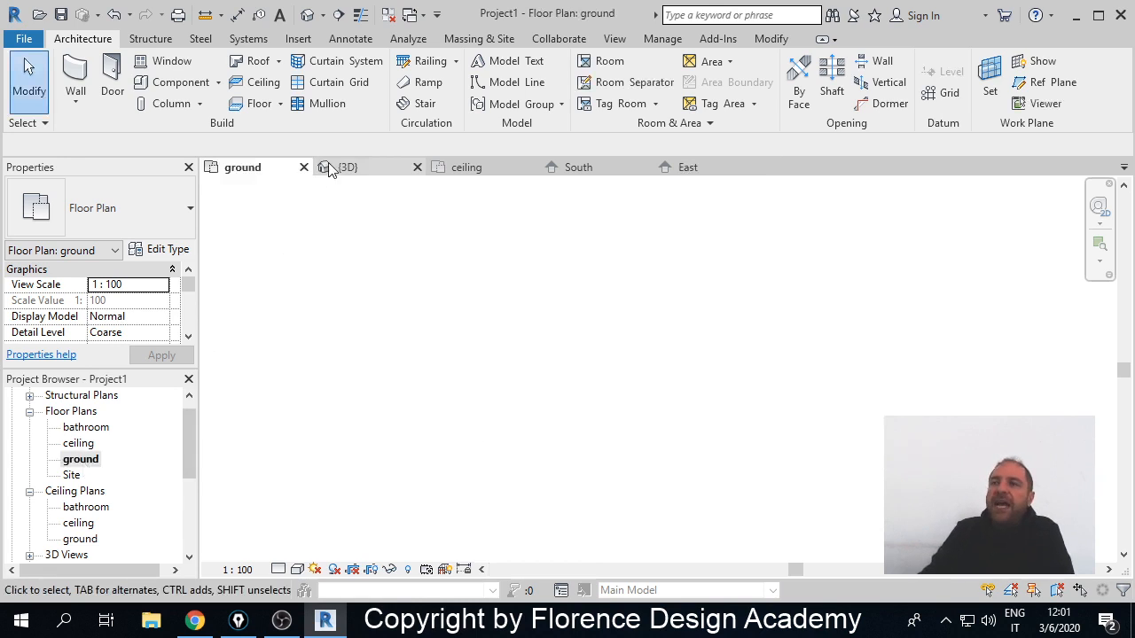
- Start a floor on the ground level and sketch a rectangular boundary about 3000 mm wide and 3100 mm high
left_click(261, 103)
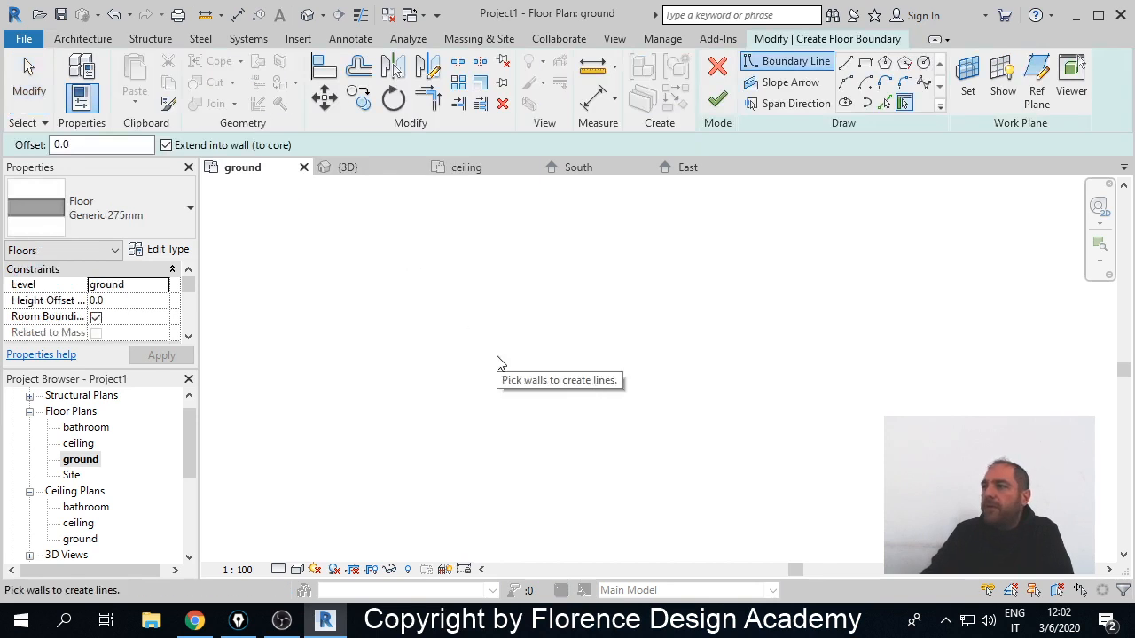
left_click(864, 62)
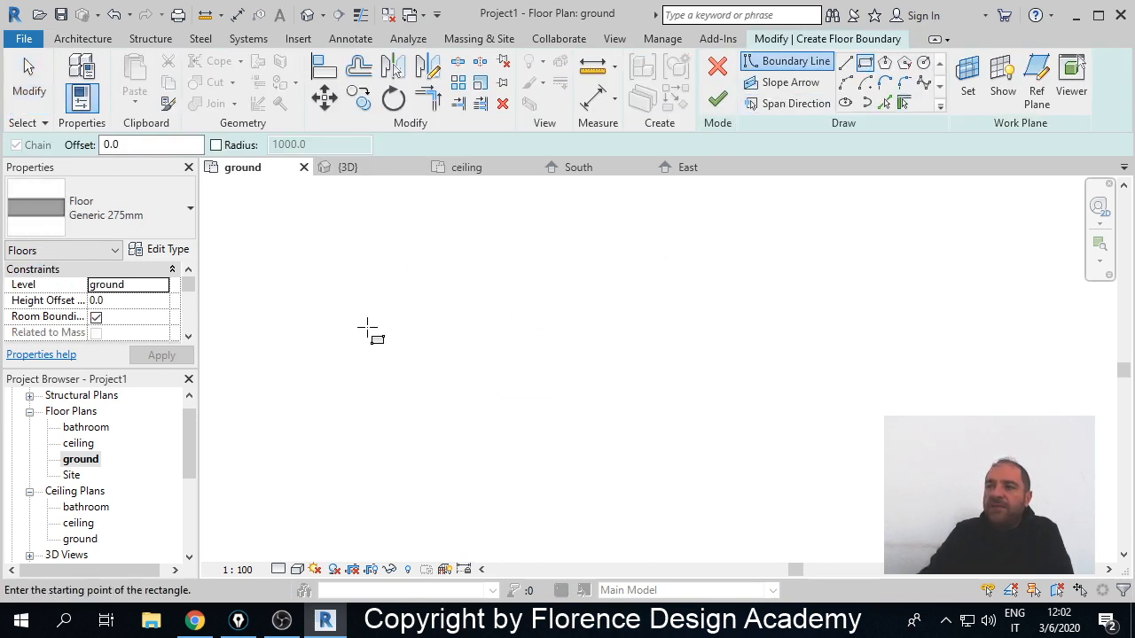
left_click(324, 315)
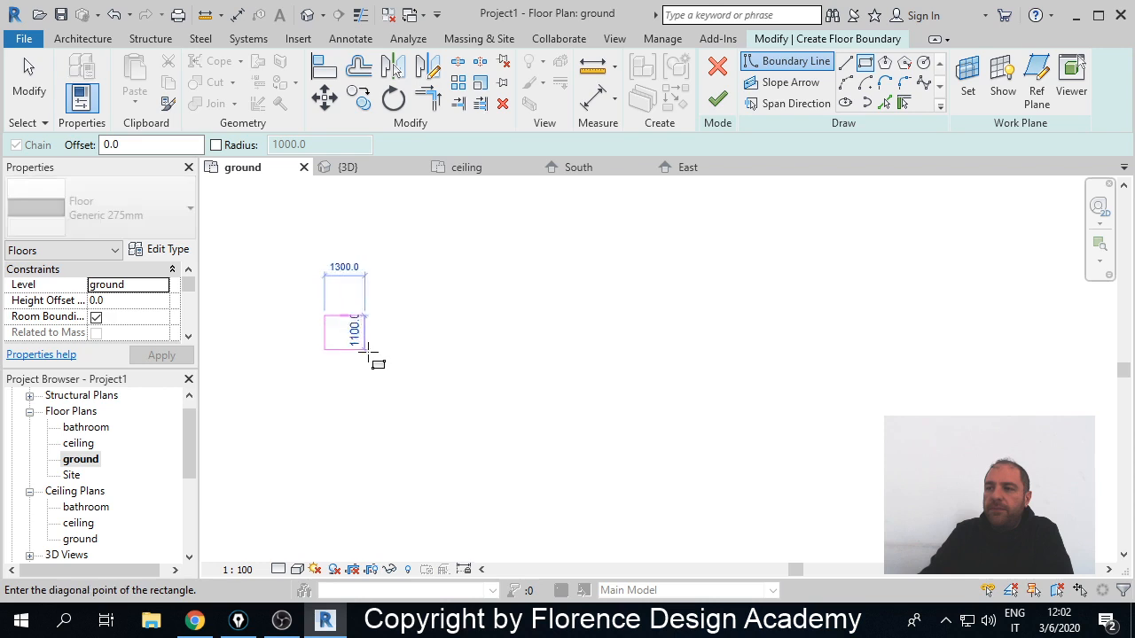
left_click(417, 411)
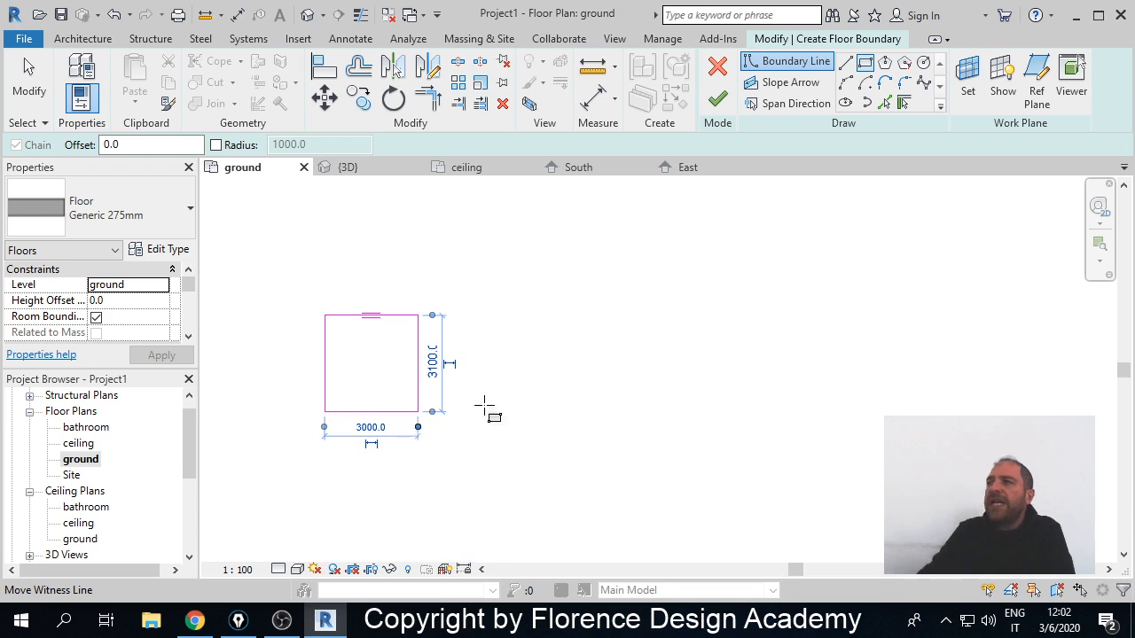
- Finish the ground floor sketch and open the bathroom floor plan view
left_click(718, 99)
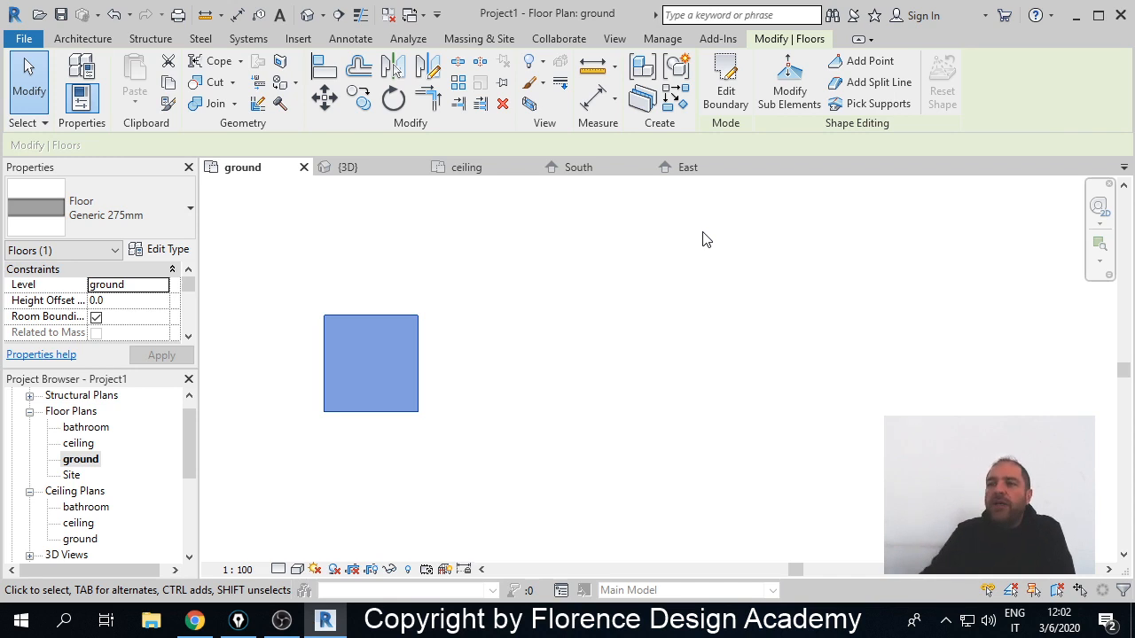
double_click(94, 430)
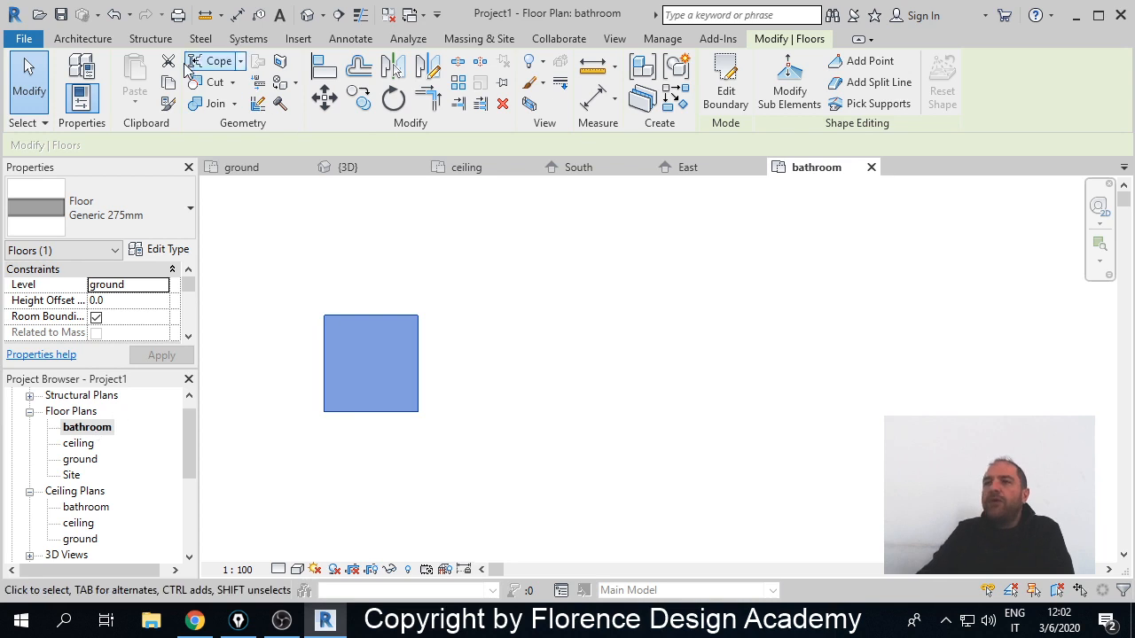
- Create a rectangular floor about 1500 by 1500 mm on the bathroom level, beside the large floor, and clear the selection
left_click(82, 38)
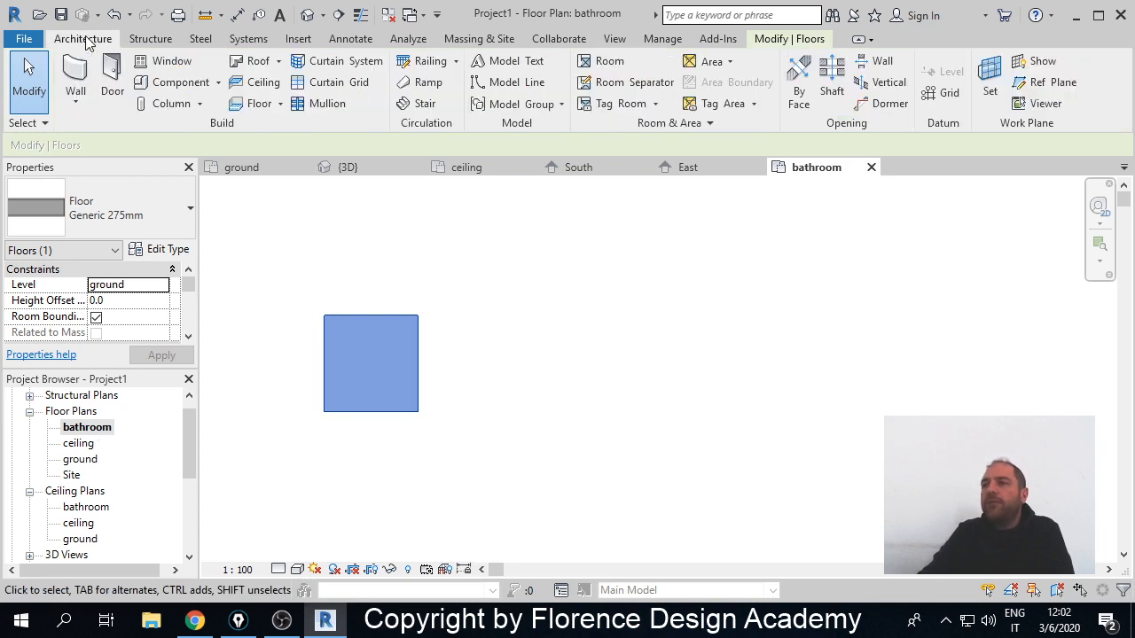
left_click(252, 103)
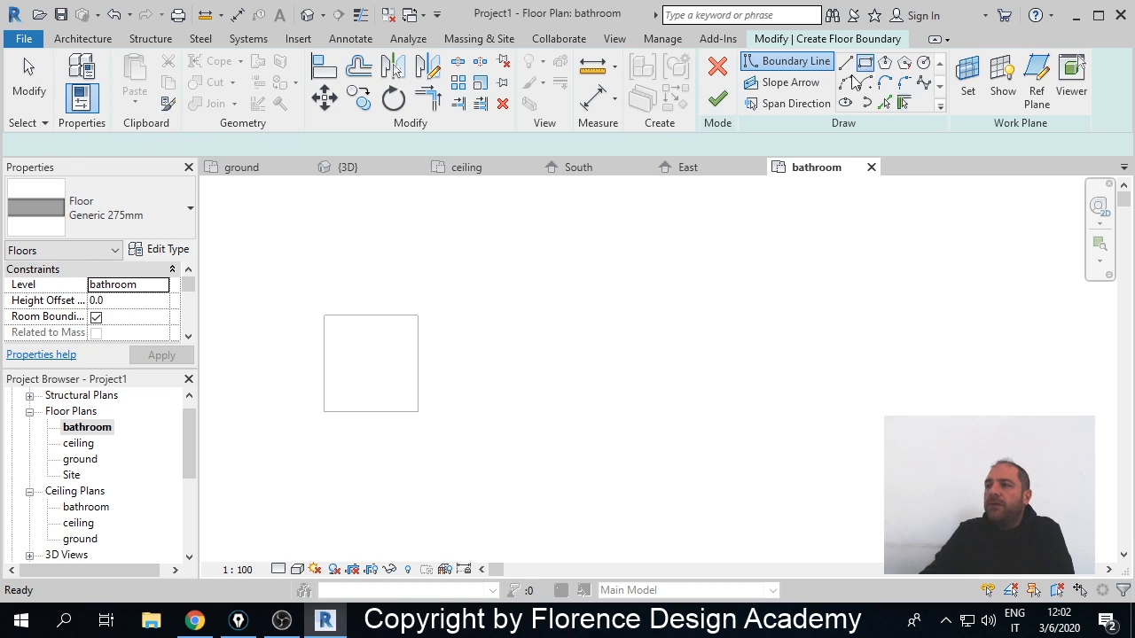
left_click(860, 66)
scroll(501, 342, "up", 3)
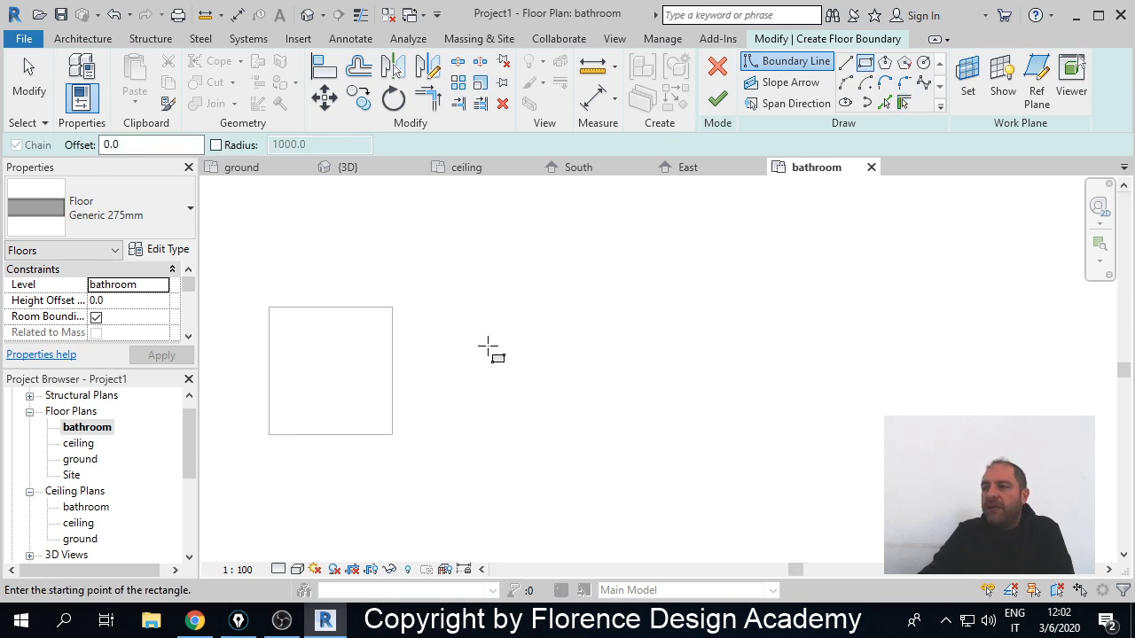
left_click(449, 298)
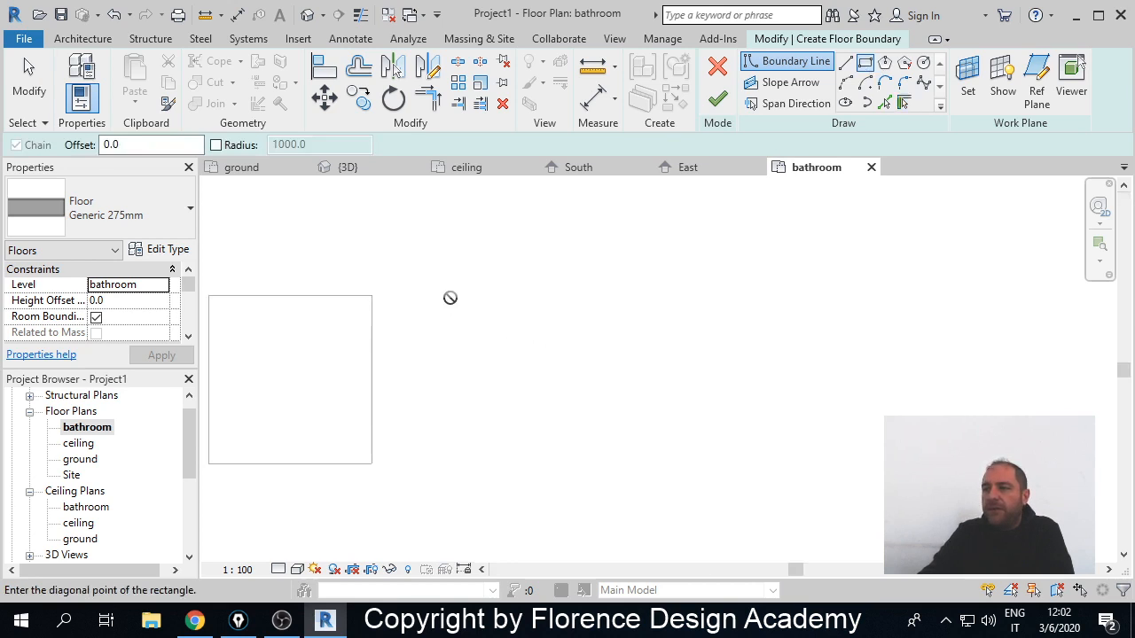
left_click(531, 379)
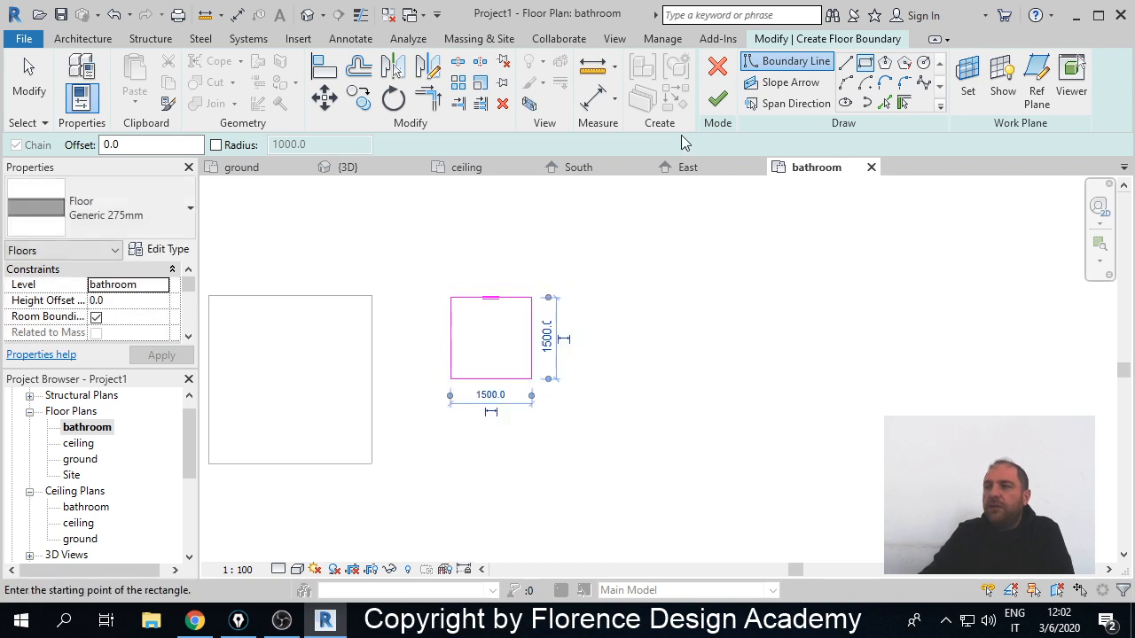
left_click(718, 100)
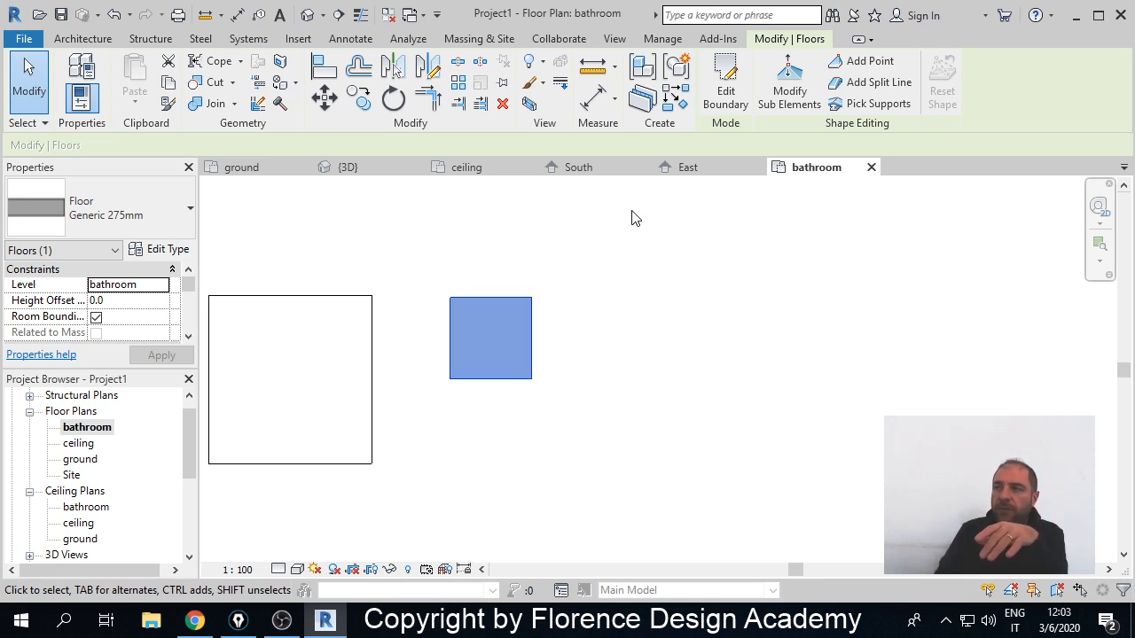
left_click(625, 238)
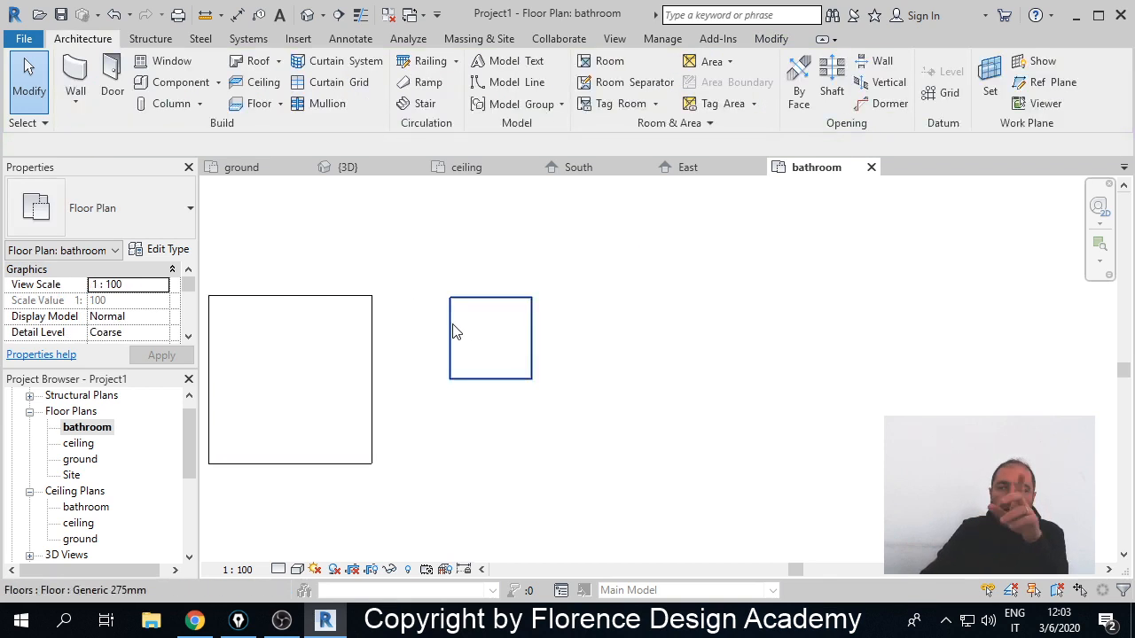
- Examine the height difference between the two floors from the front in the 3D view
left_click(361, 169)
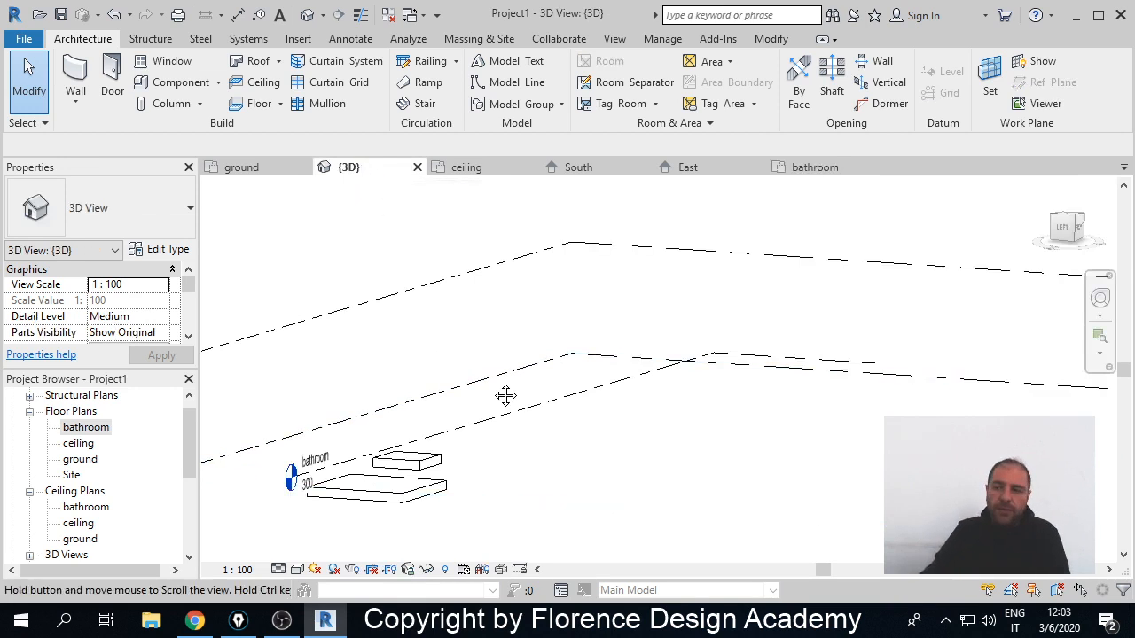
middle_click_drag(505, 395, 554, 398, "shift")
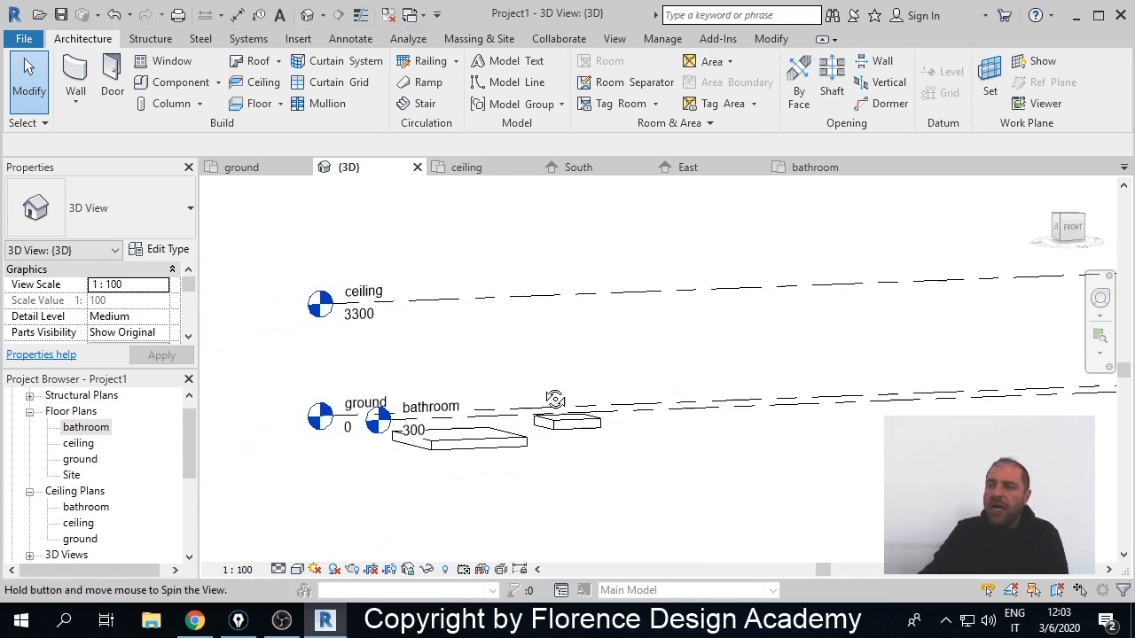
scroll(528, 425, "up", 5)
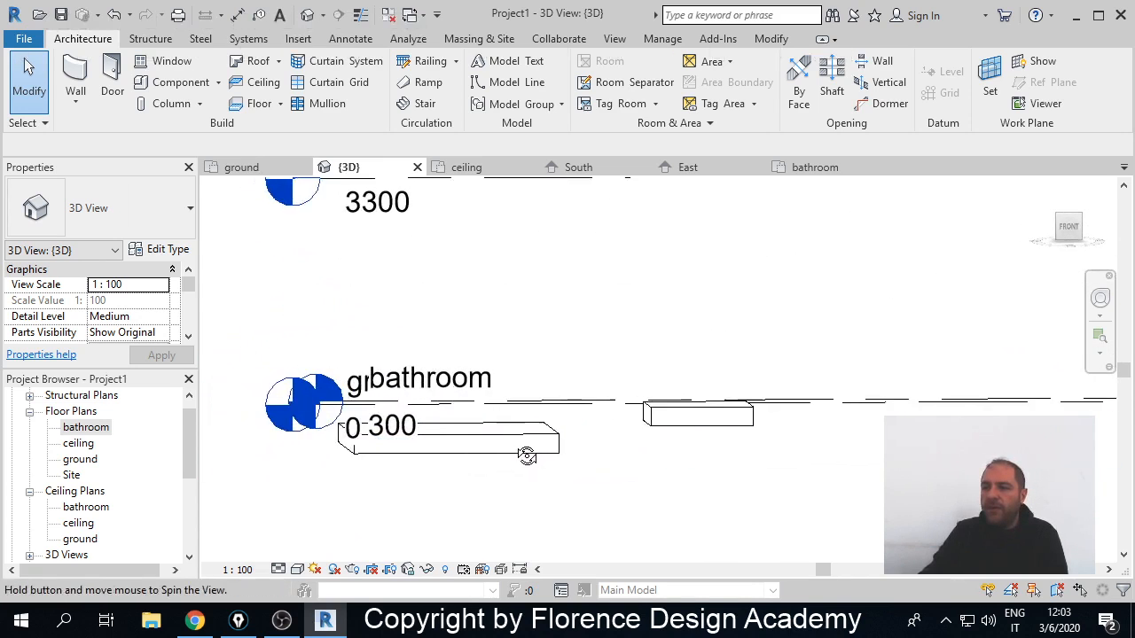
mouse_move(526, 456)
middle_mouse_down("shift")
mouse_move(514, 451)
mouse_move(519, 436)
mouse_move(537, 435)
mouse_move(530, 443)
middle_mouse_up("shift")
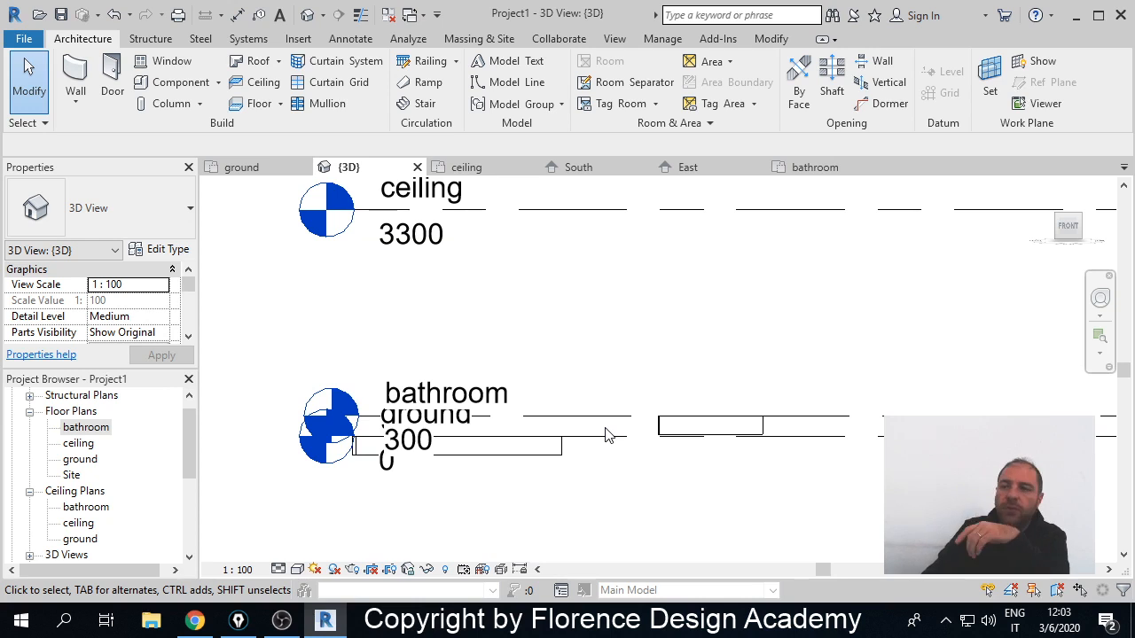
- Start a floor in the ground plan and sketch a closed four-line boundary about 1450 mm wide bridging the gap between the two floors
double_click(90, 462)
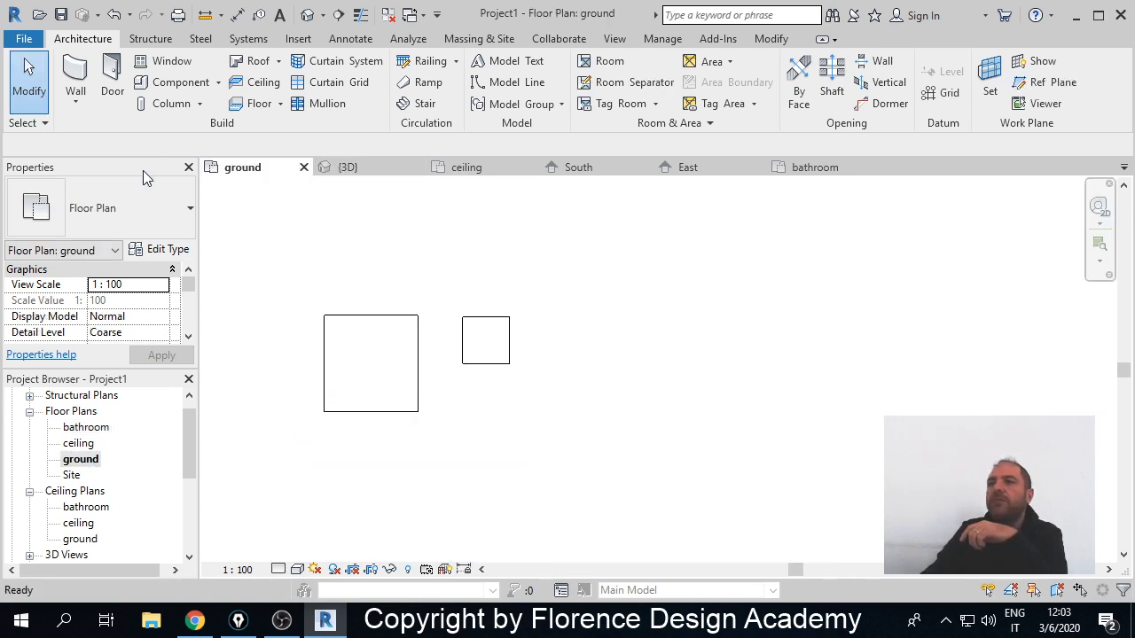
left_click(261, 104)
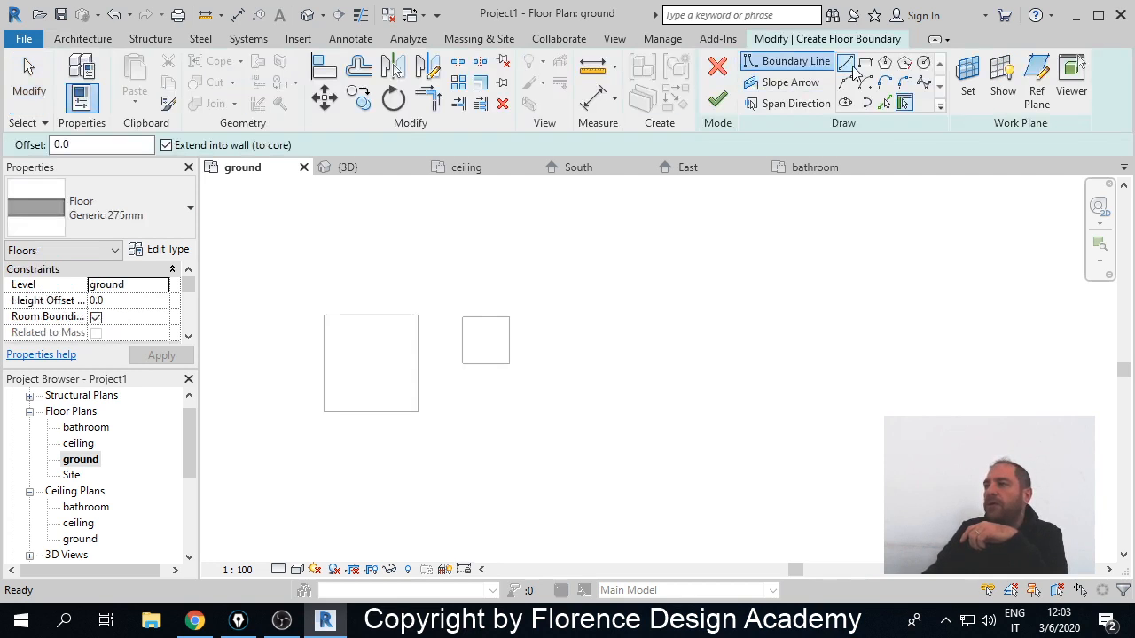
left_click(846, 63)
scroll(461, 306, "up", 3)
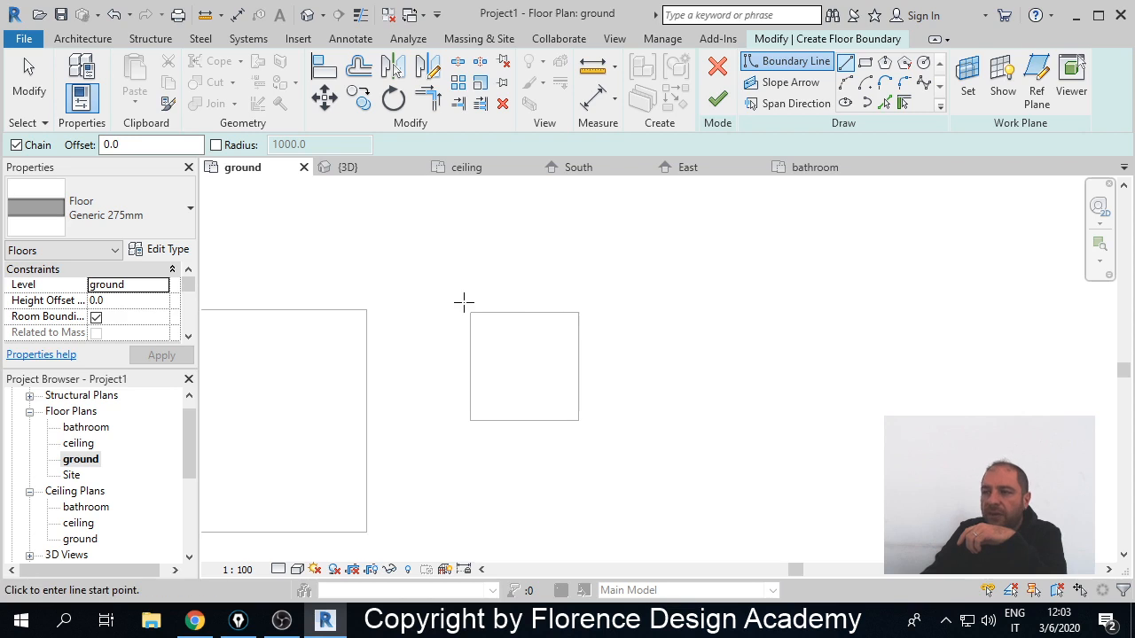
left_click(470, 312)
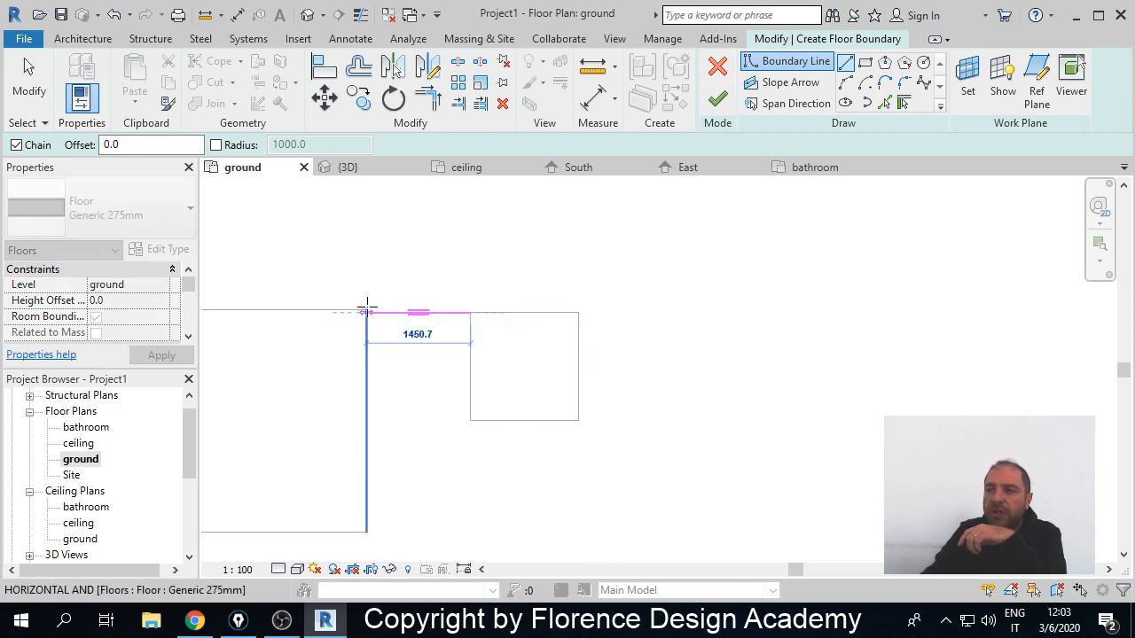
scroll(368, 306, "up", 2)
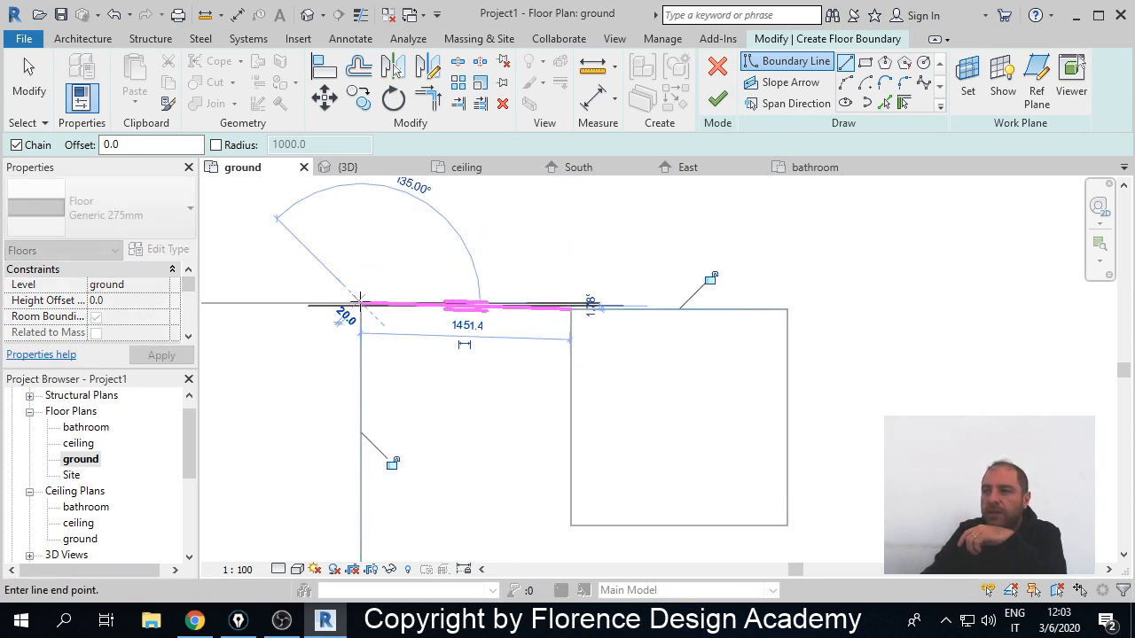
scroll(359, 302, "down", 1)
left_click(361, 304)
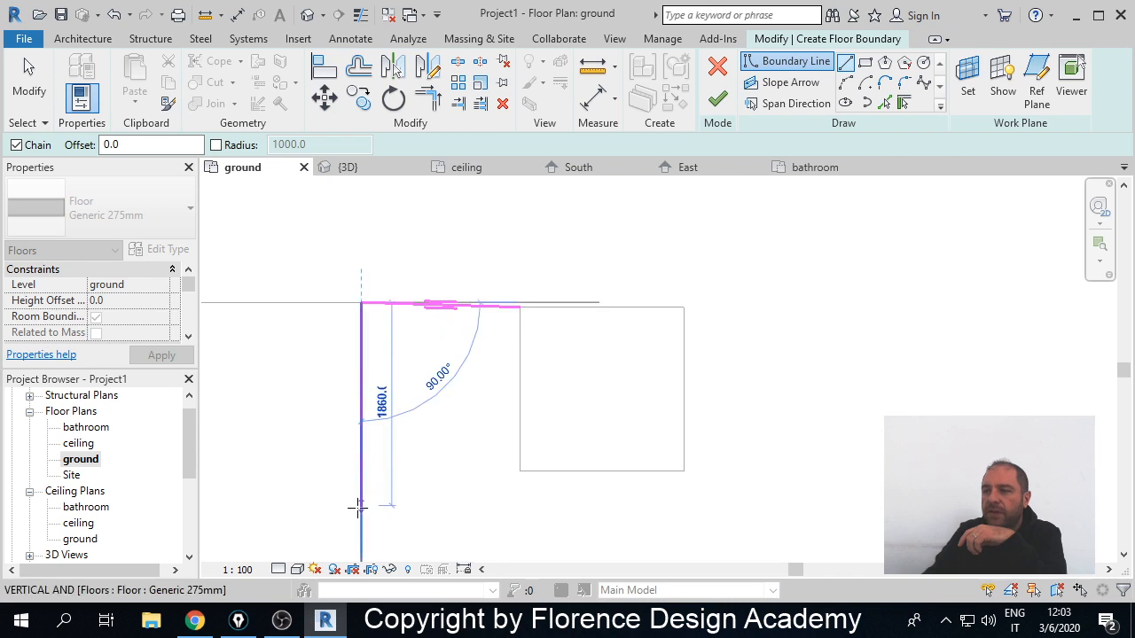
left_click(360, 507)
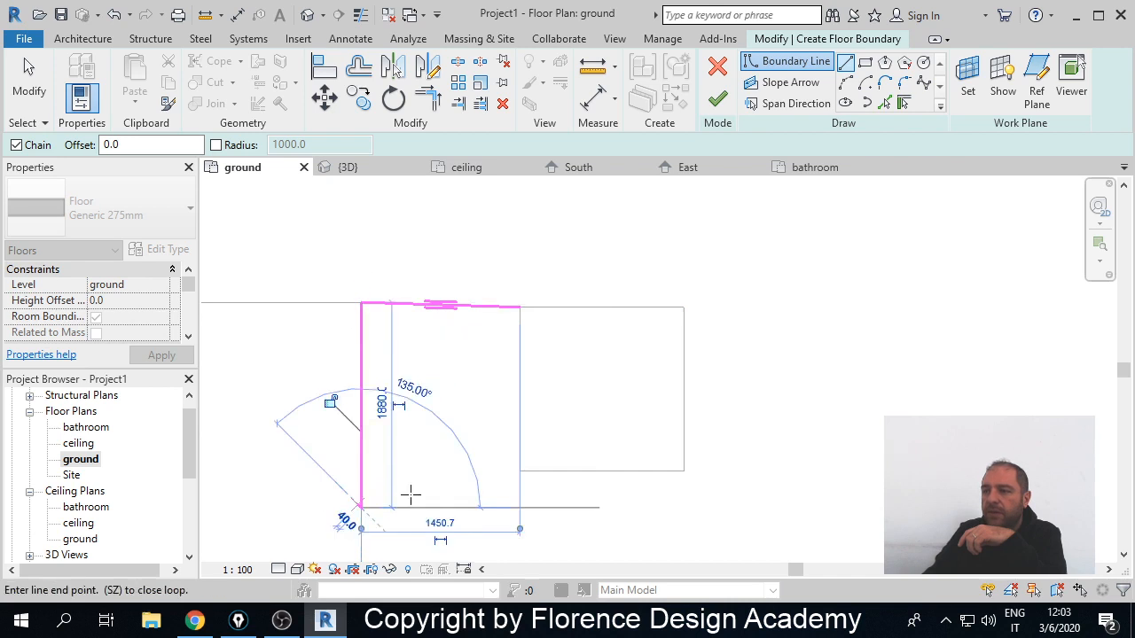
left_click(519, 471)
left_click(520, 307)
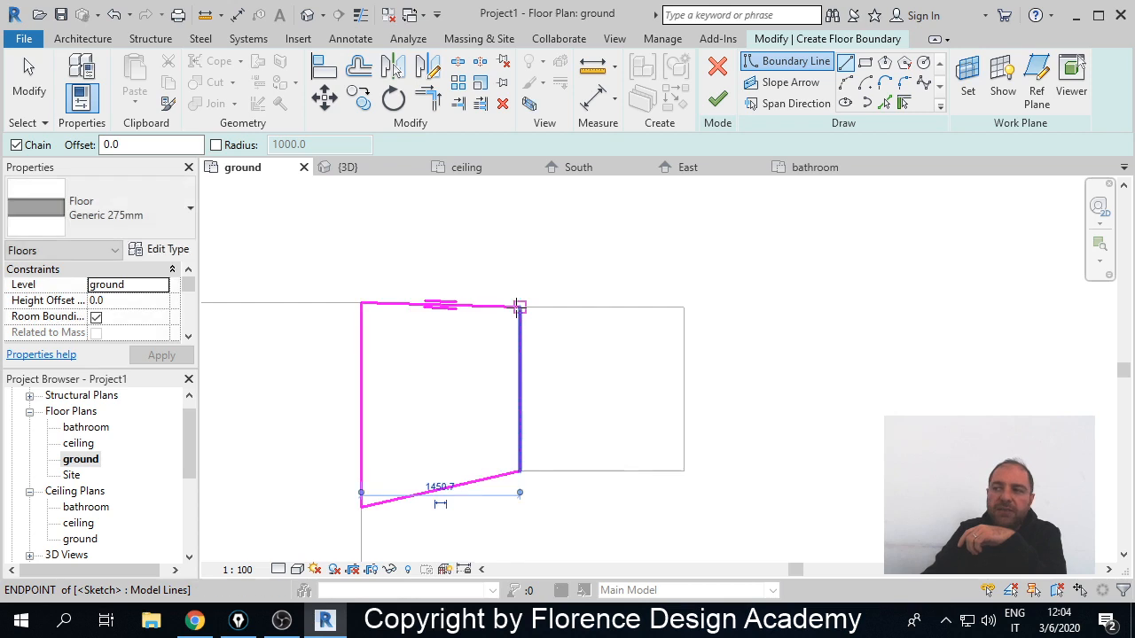
left_click(519, 307)
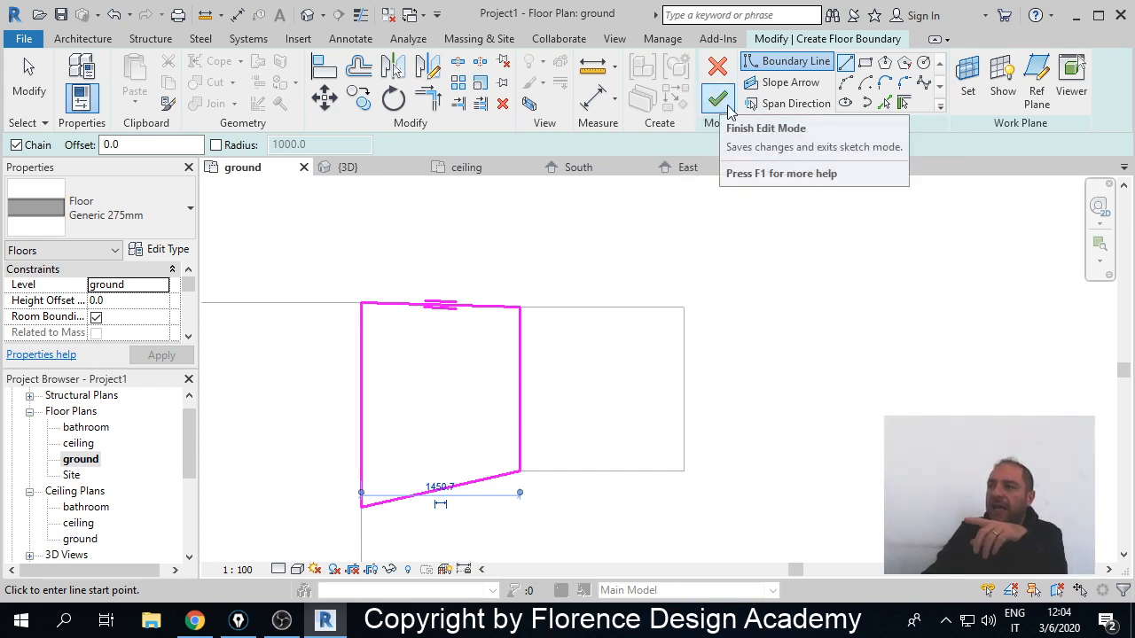
- Add a horizontal slope arrow across the boundary, from the large floor's edge to the small floor's edge
left_click(789, 83)
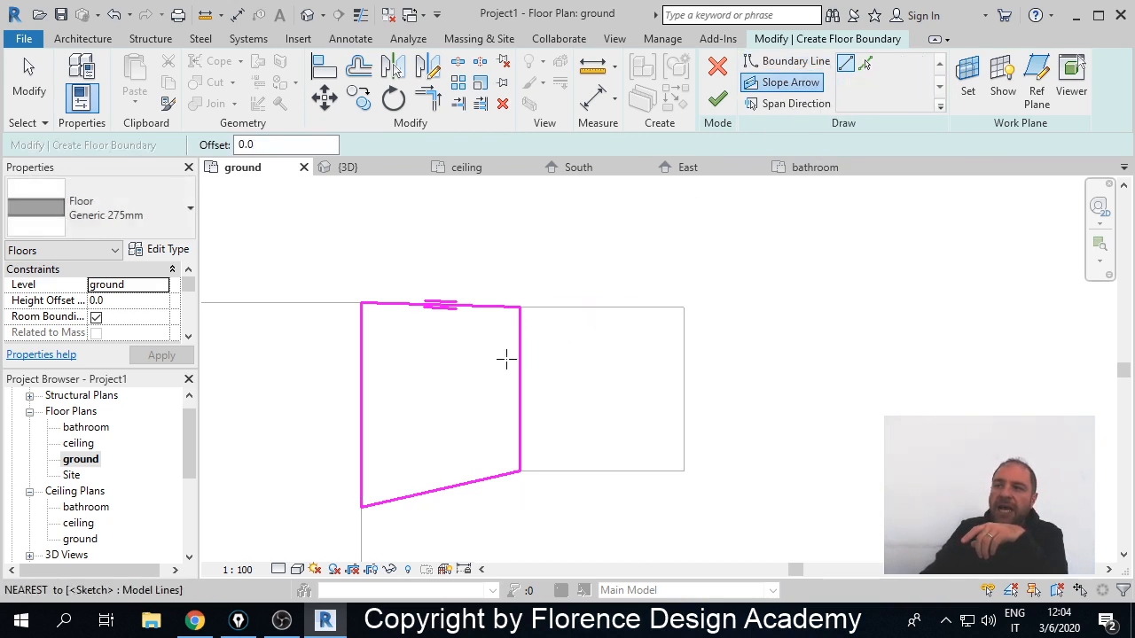
left_click(360, 357)
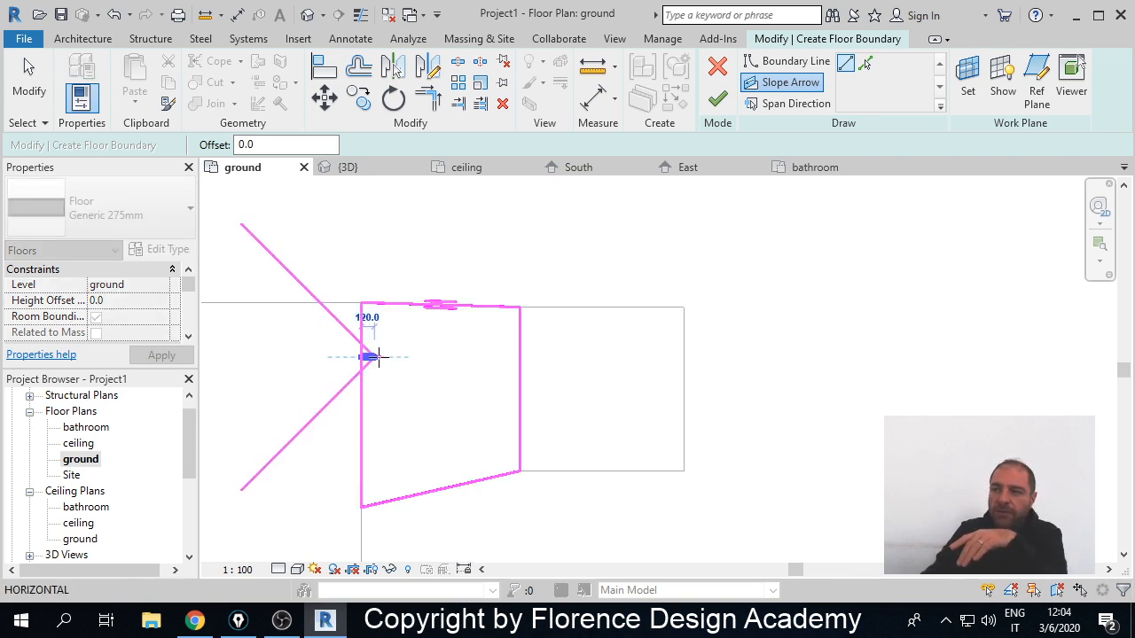
left_click(523, 357)
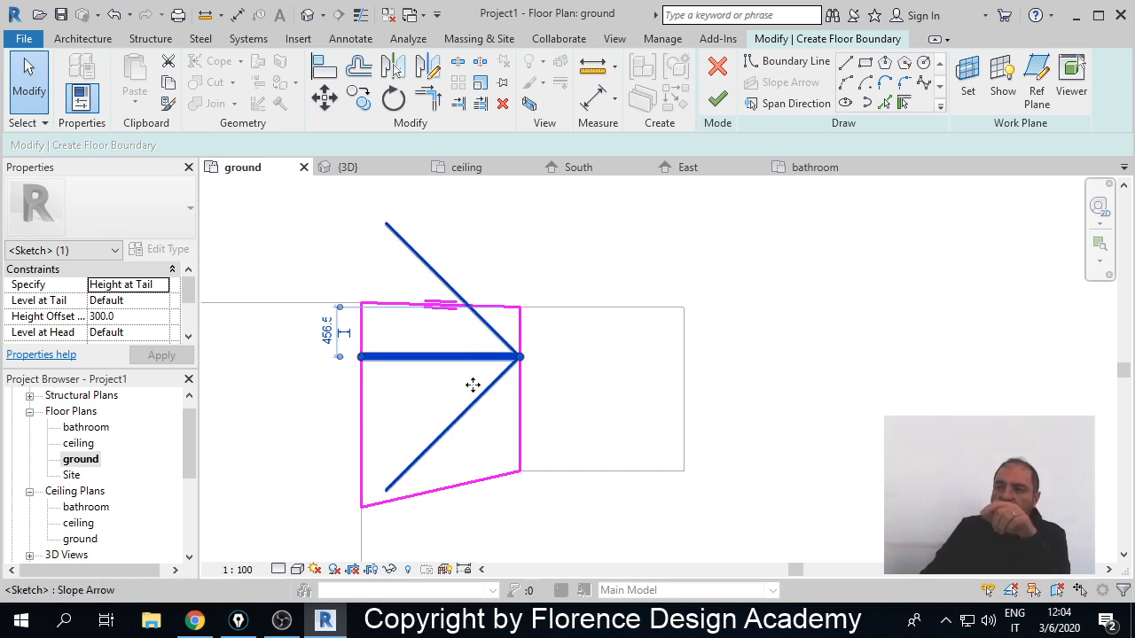
scroll(456, 352, "down", 1)
scroll(436, 365, "up", 1)
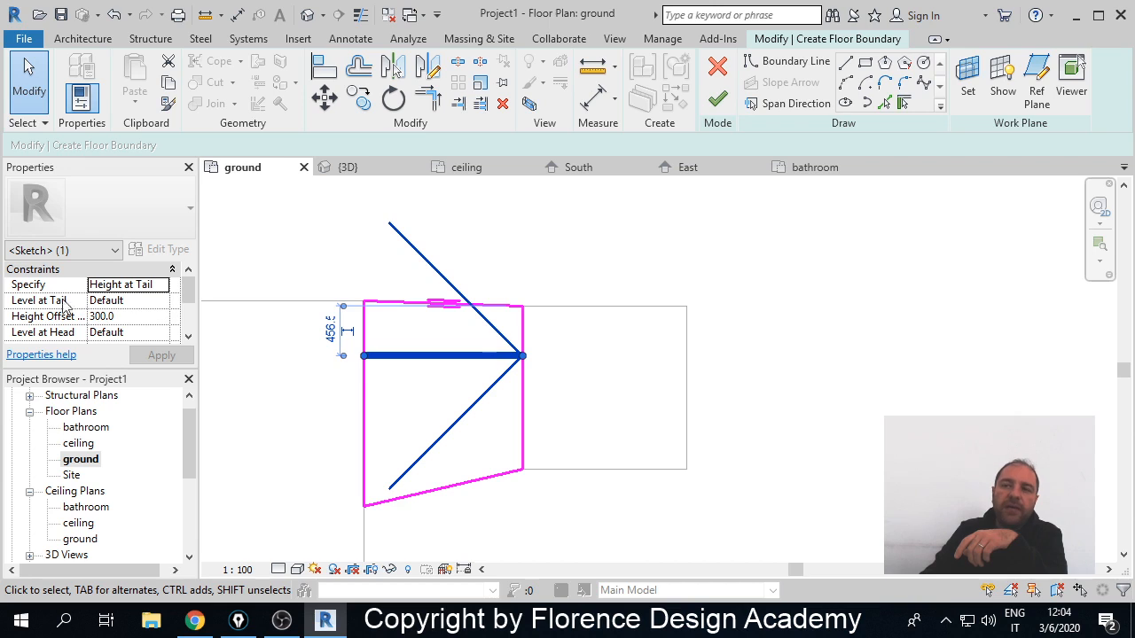
- Set the slope arrow's level at tail to ground, with a tail height offset of 0
left_click(166, 304)
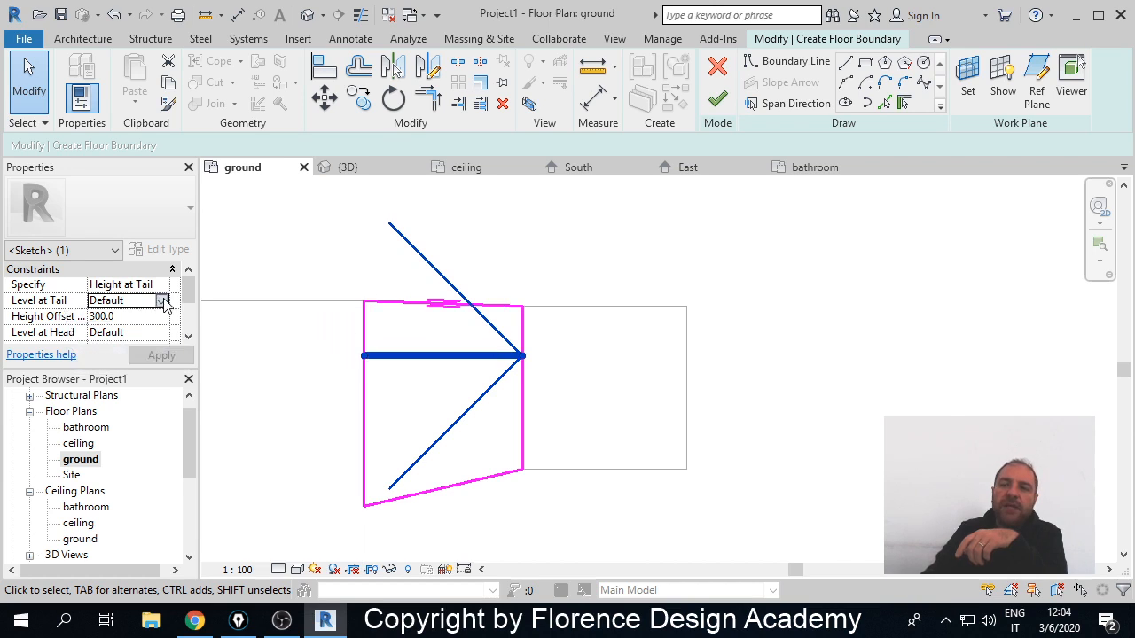
left_click(162, 302)
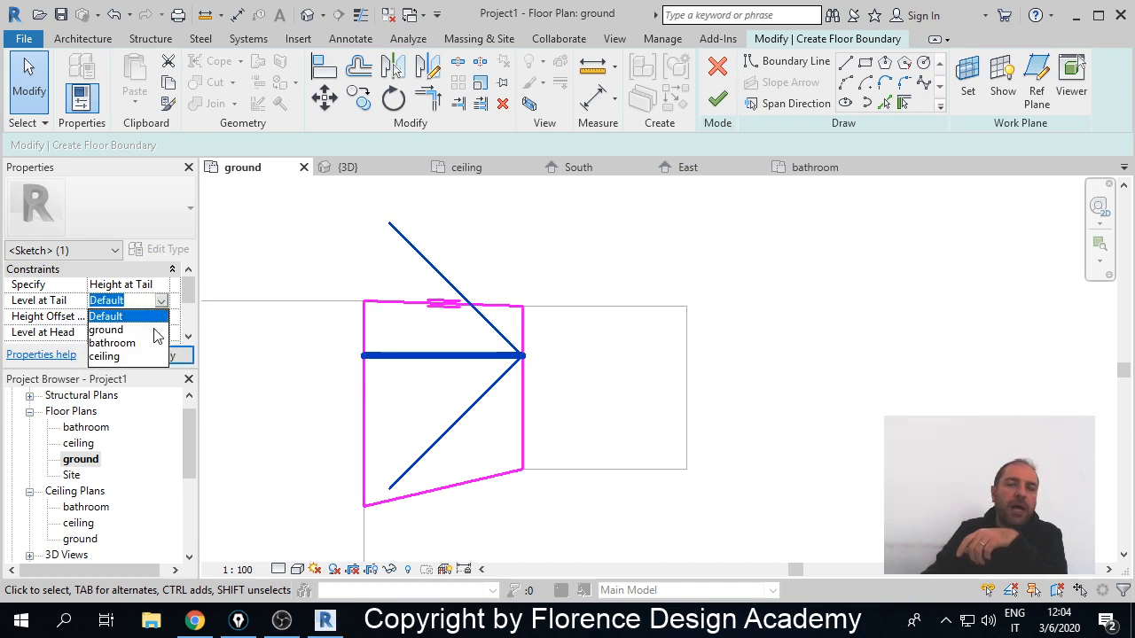
left_click(110, 329)
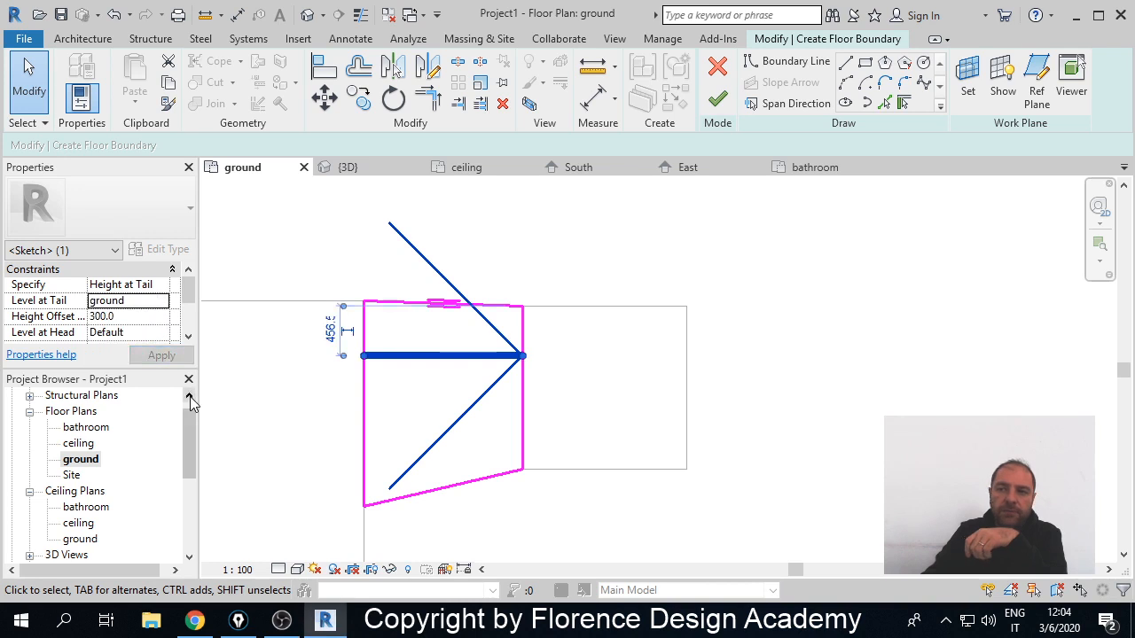
left_click(135, 316)
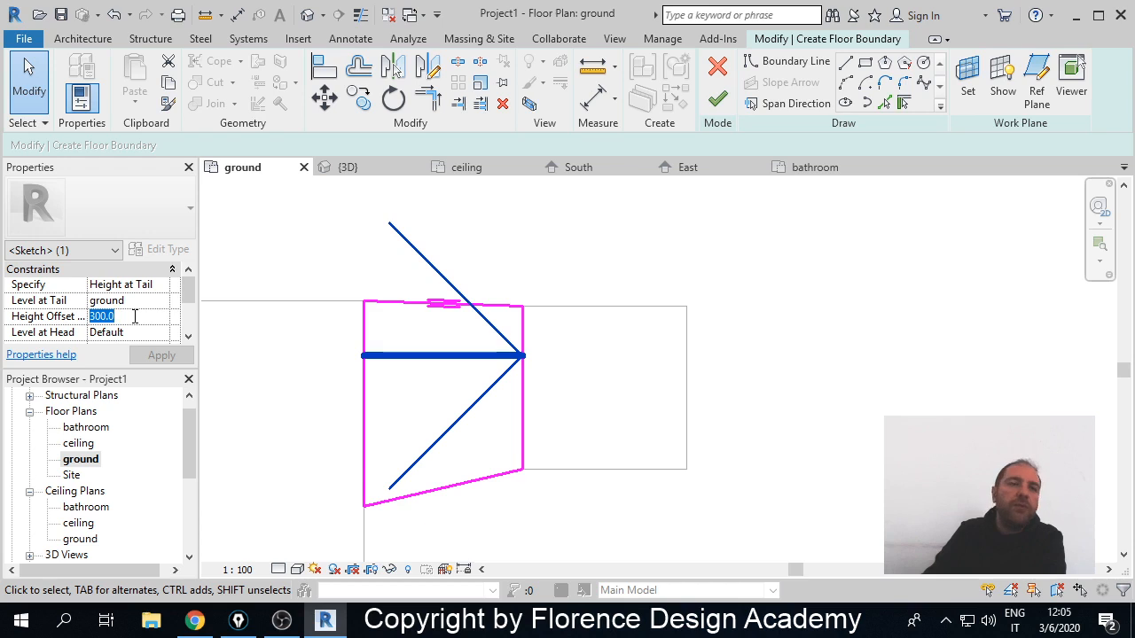
type("0")
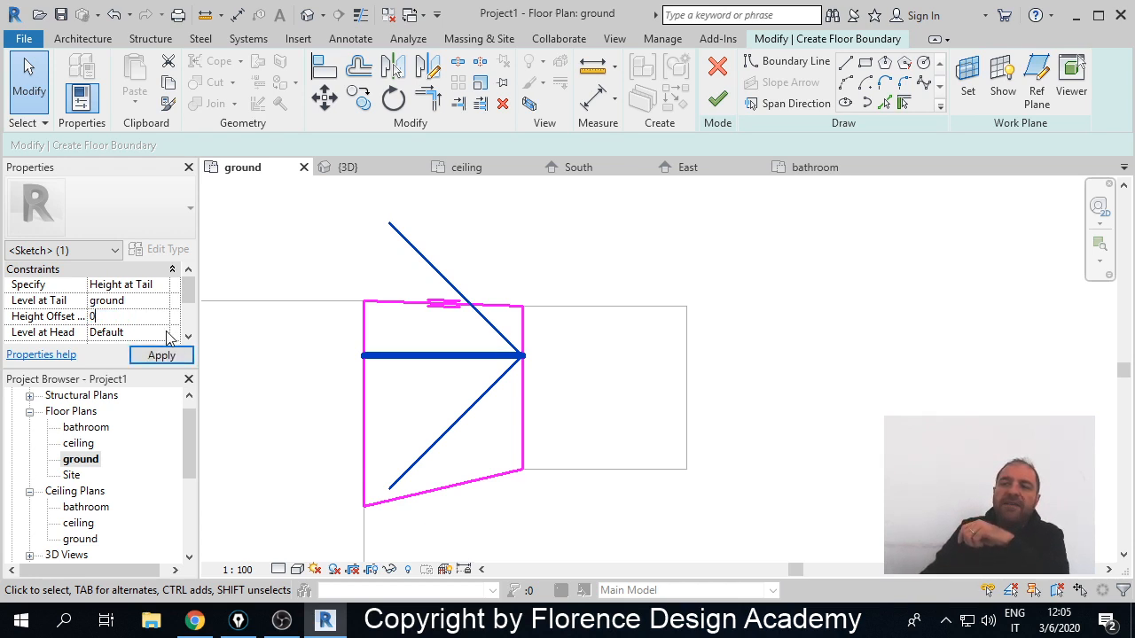
- Set the slope arrow's level at head to bathroom and finish the sloped floor
left_click(167, 334)
left_click(163, 334)
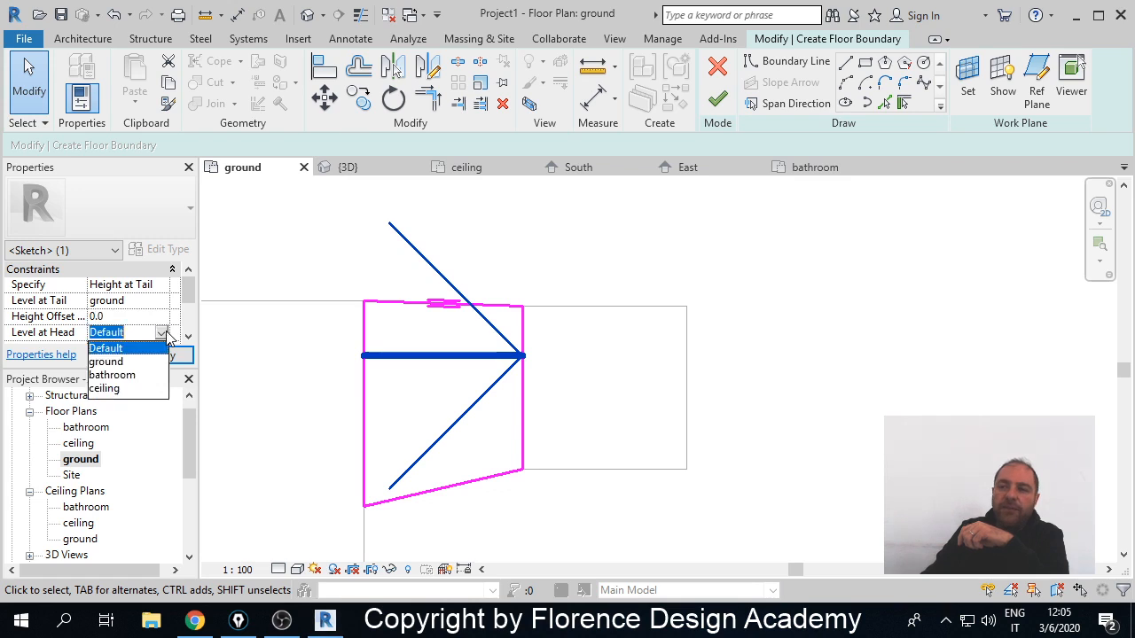
left_click(129, 375)
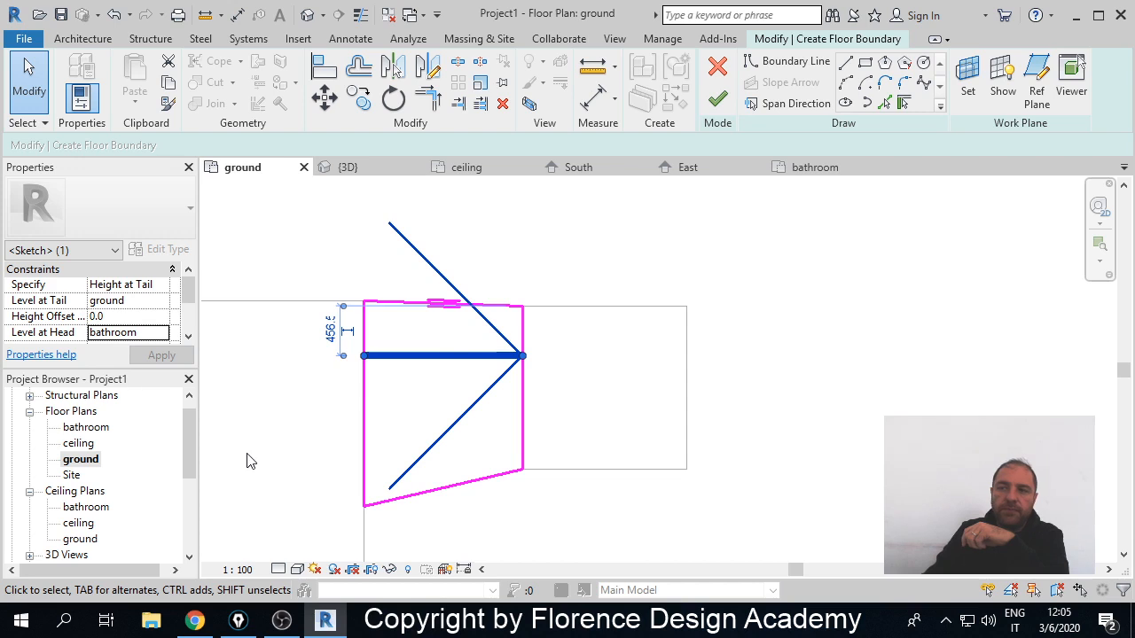
left_click(280, 444)
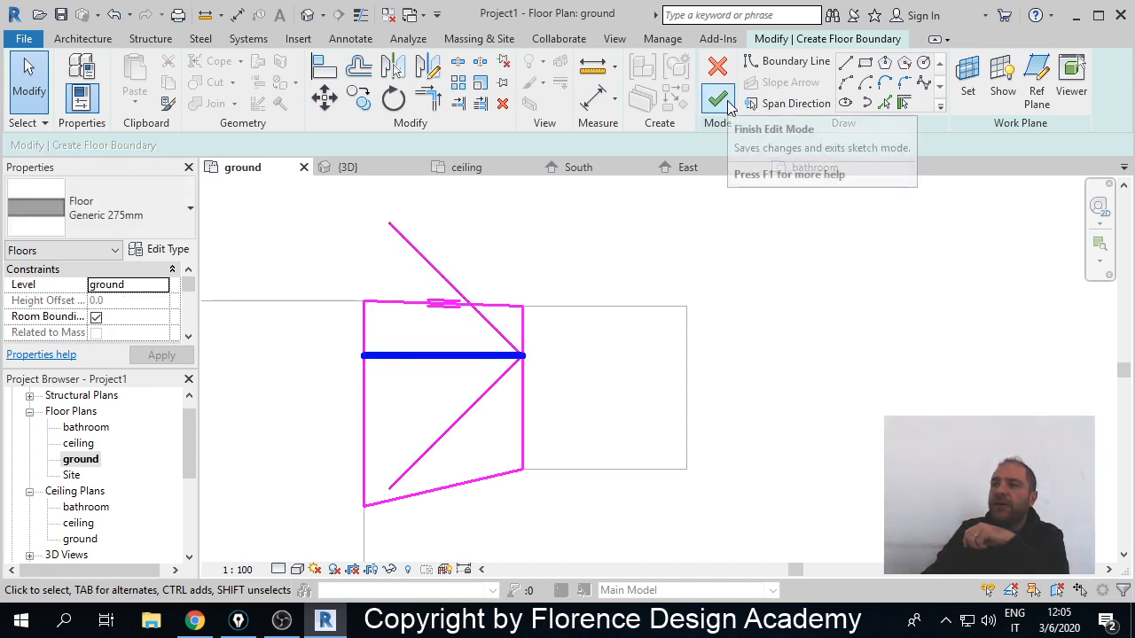
left_click(729, 106)
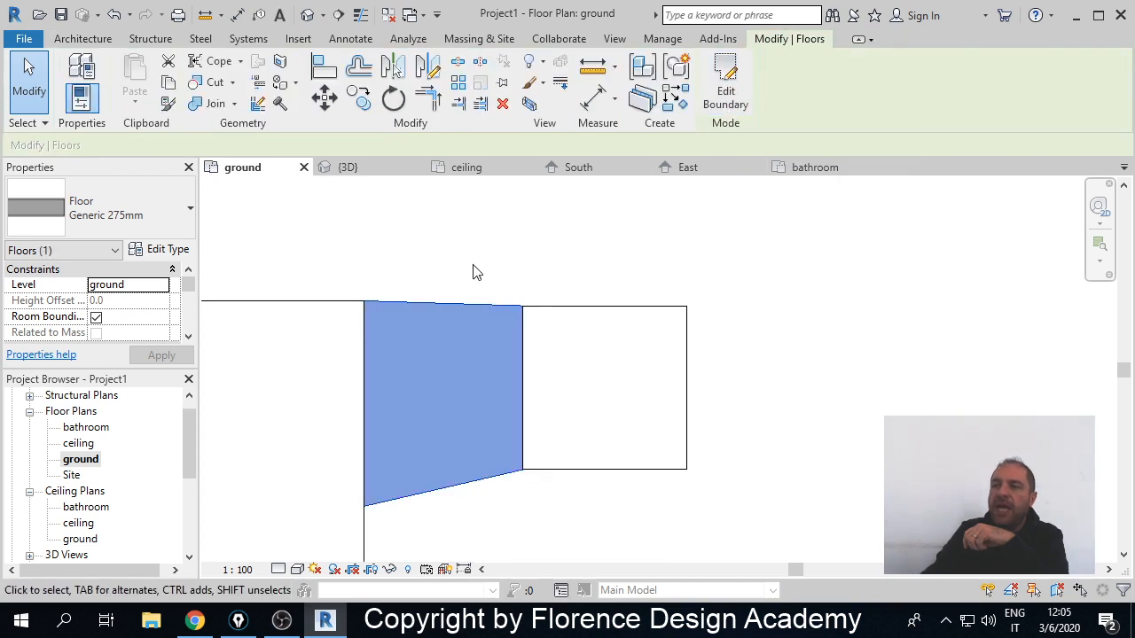
- Set the 3D view's scale to 1:25
left_click(379, 332)
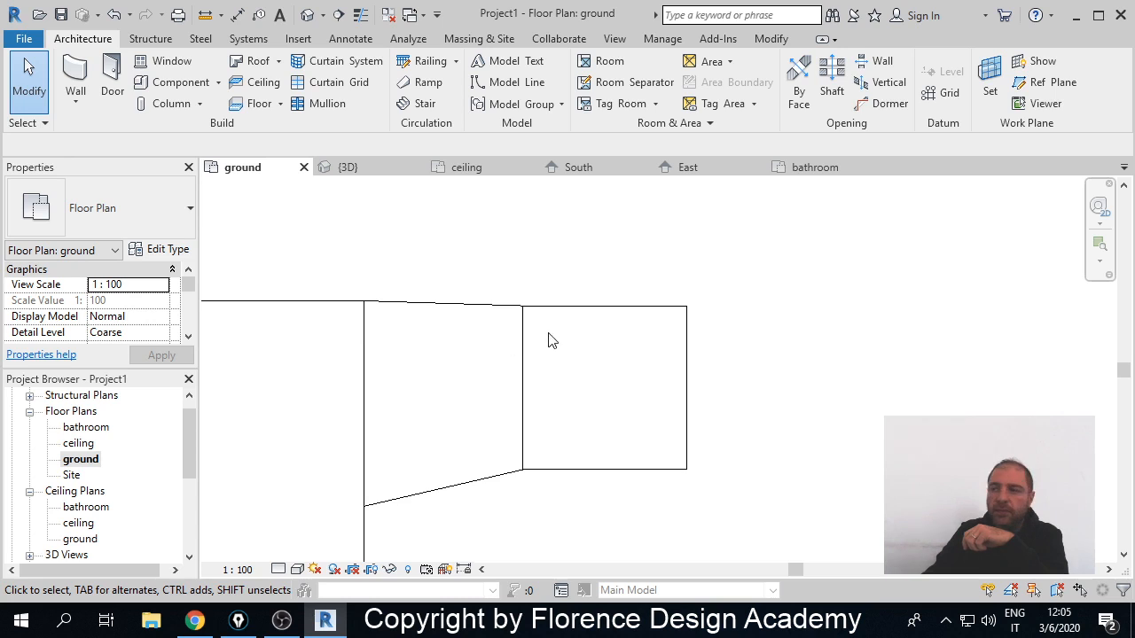
scroll(539, 335, "down", 1)
scroll(539, 335, "down", 1)
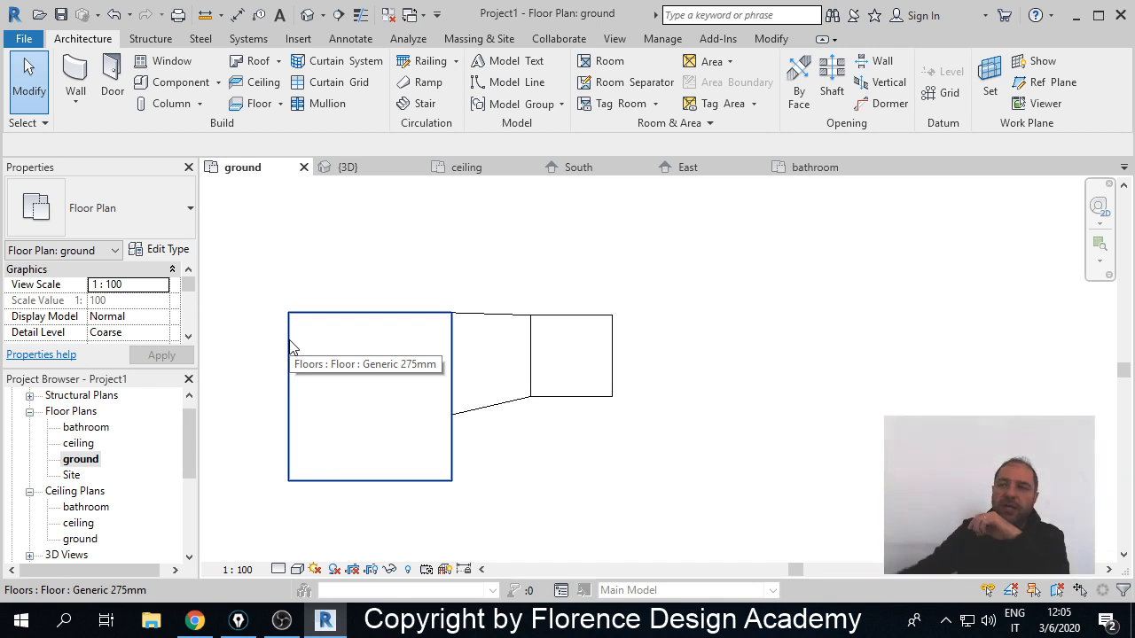
left_click(353, 167)
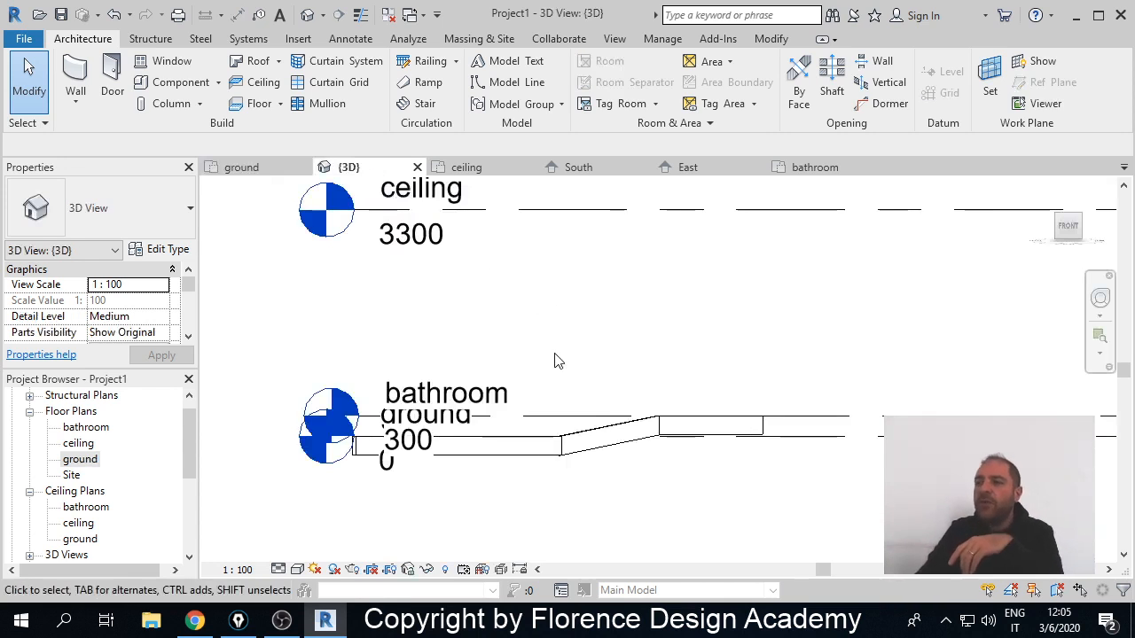
left_click(237, 569)
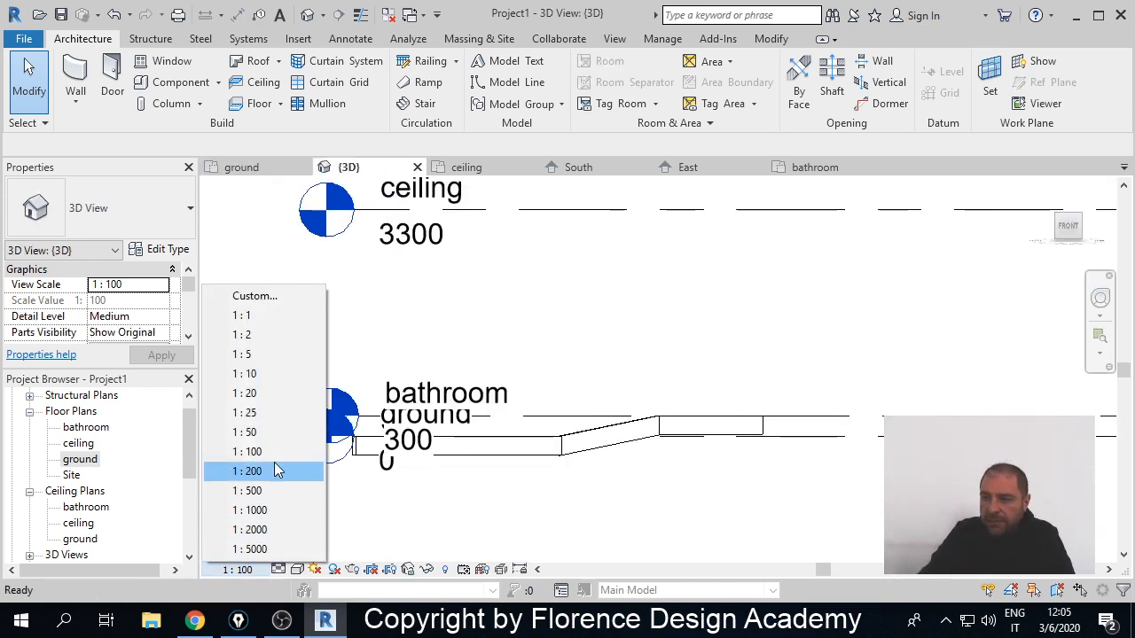
left_click(276, 409)
scroll(464, 471, "up", 3)
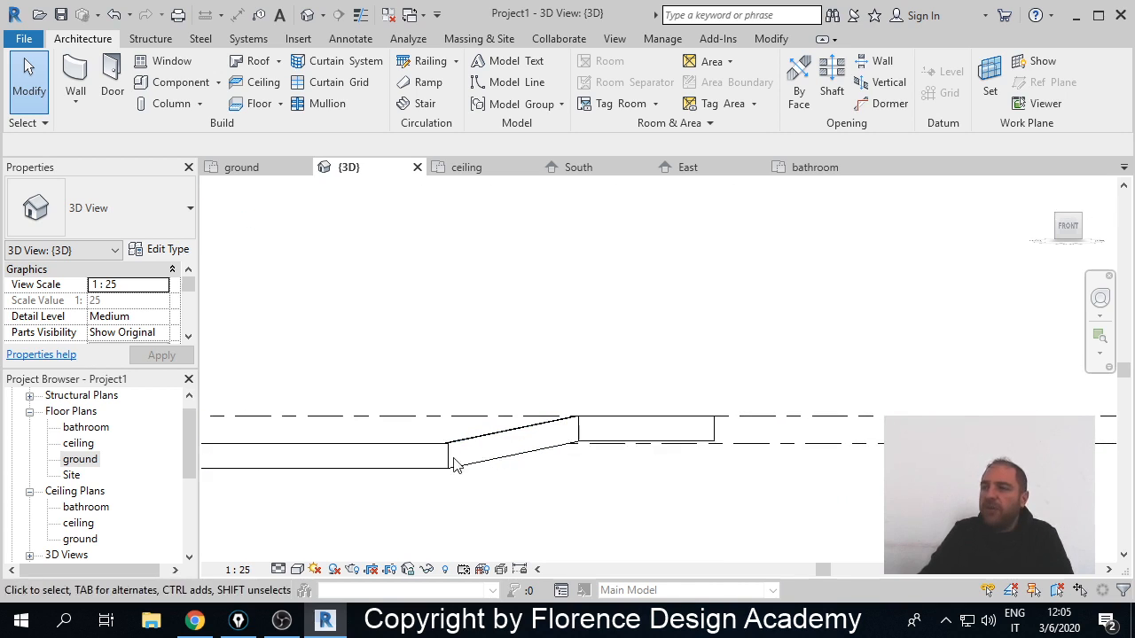
- Examine in 3D how the sloped floor meets the ground floor and the bathroom floor
scroll(398, 462, "up", 2)
scroll(426, 464, "up", 3)
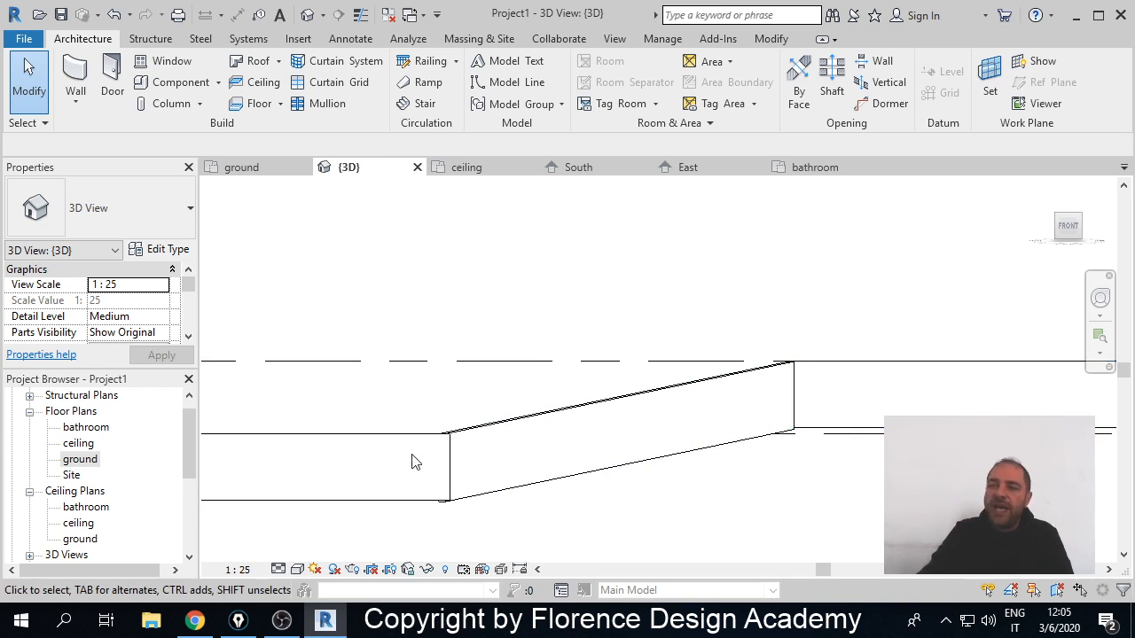
scroll(411, 462, "down", 1)
middle_click_drag(452, 461, 174, 414)
key("alt")
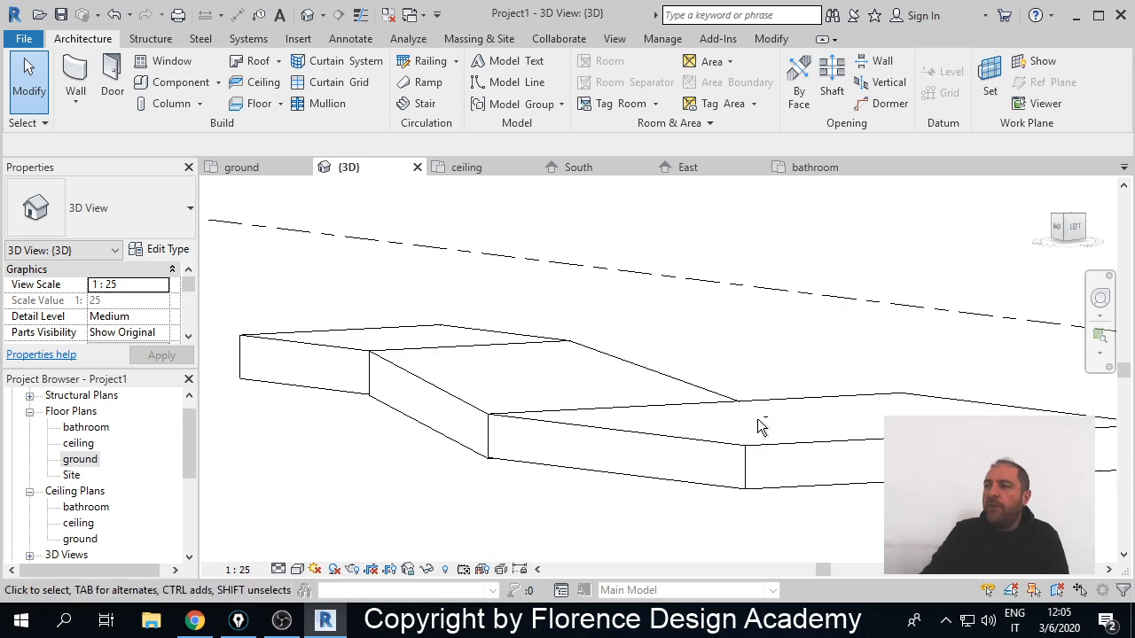
middle_click_drag(760, 426, 824, 448, "shift")
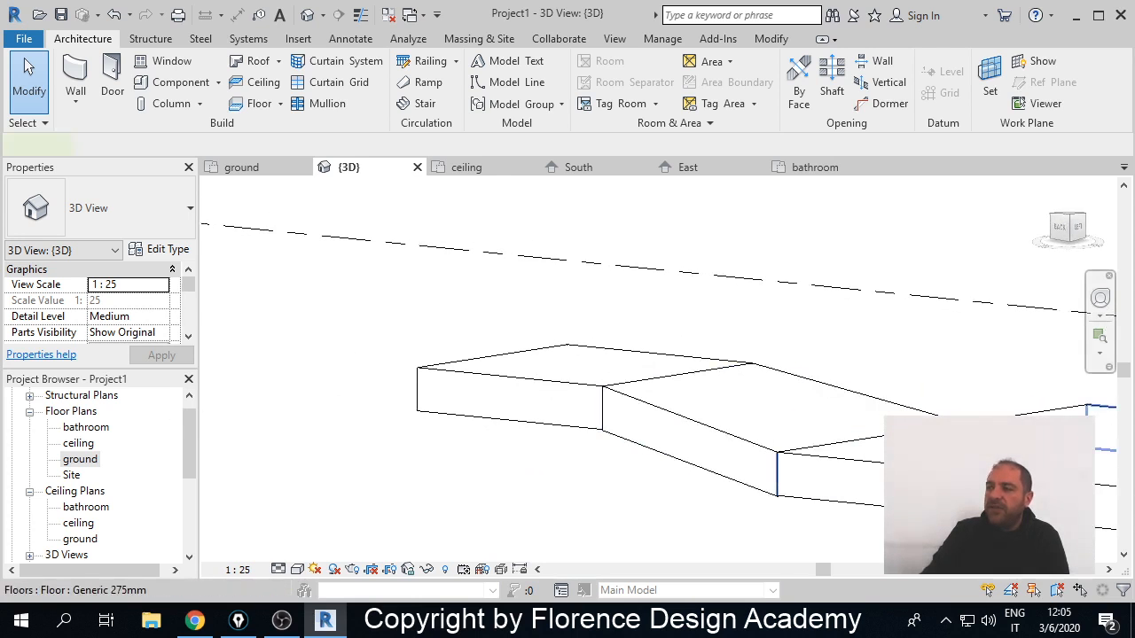
left_click(851, 453)
scroll(719, 437, "down", 2)
middle_click_drag(993, 439, 780, 433)
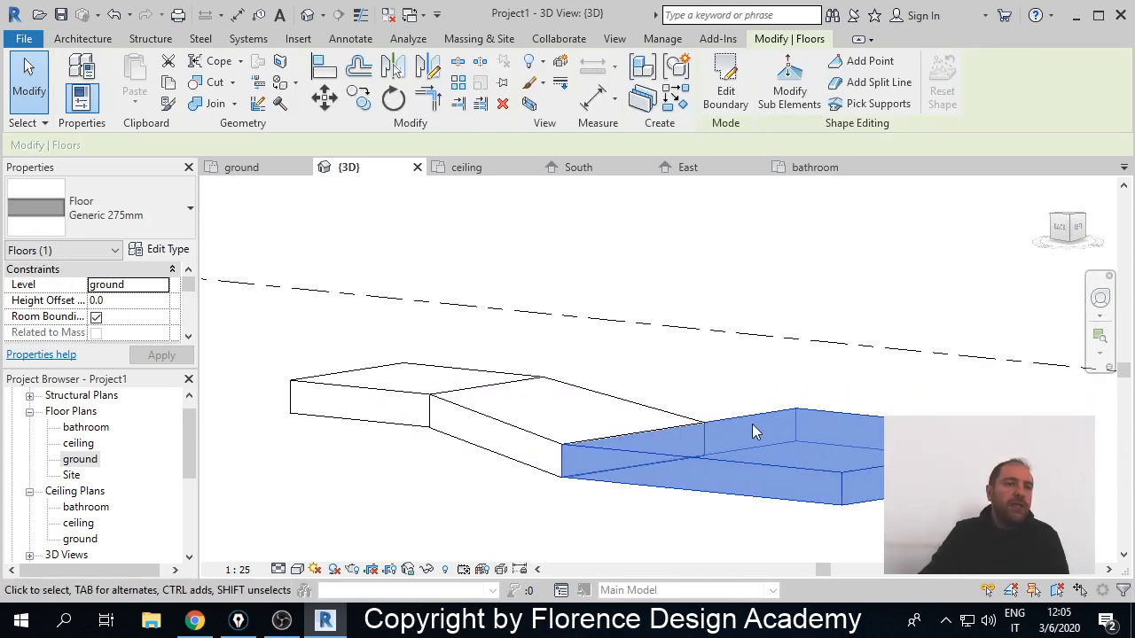
left_click(704, 400)
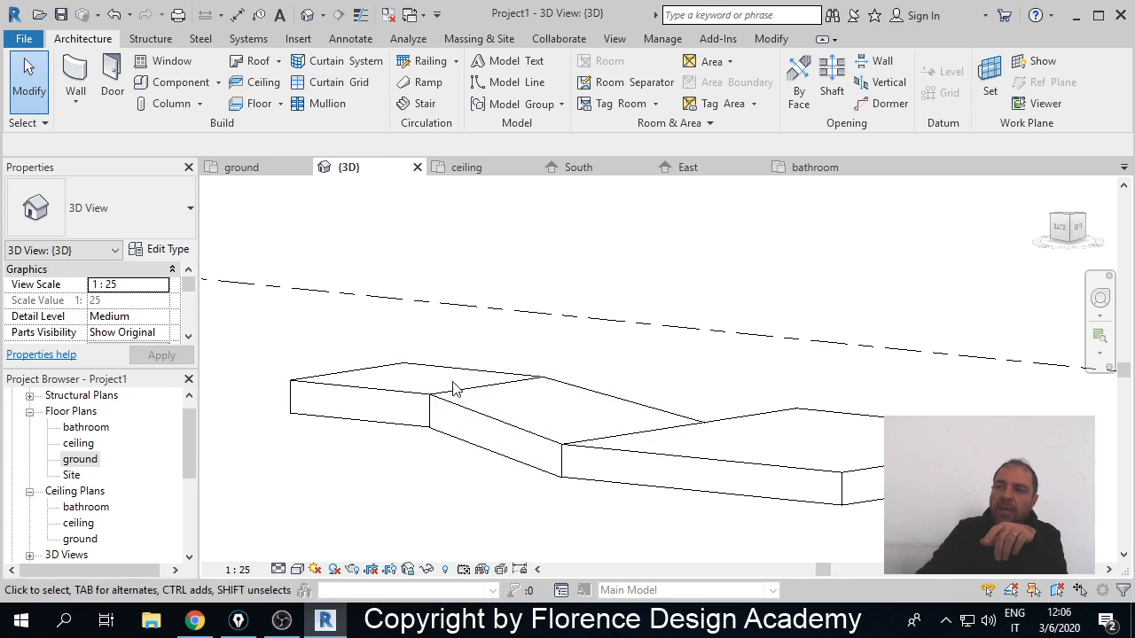
left_click(404, 400)
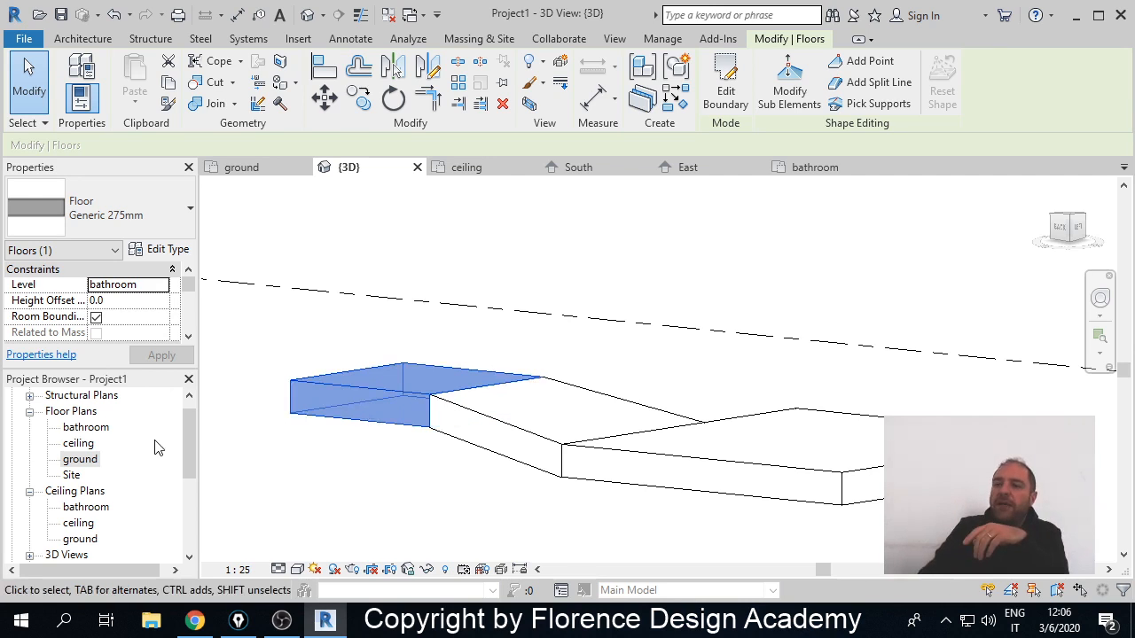
- Draw a straight horizontal Generic - 200mm wall in the ground plan, spanning all three floors near their upper edges
left_click(276, 171)
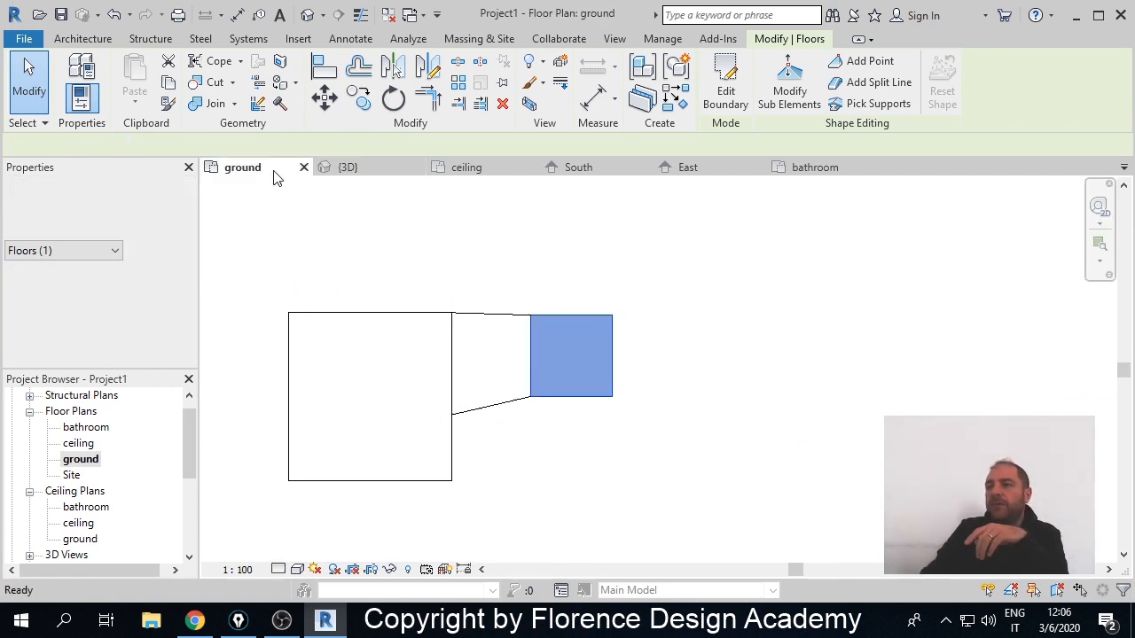
left_click(95, 39)
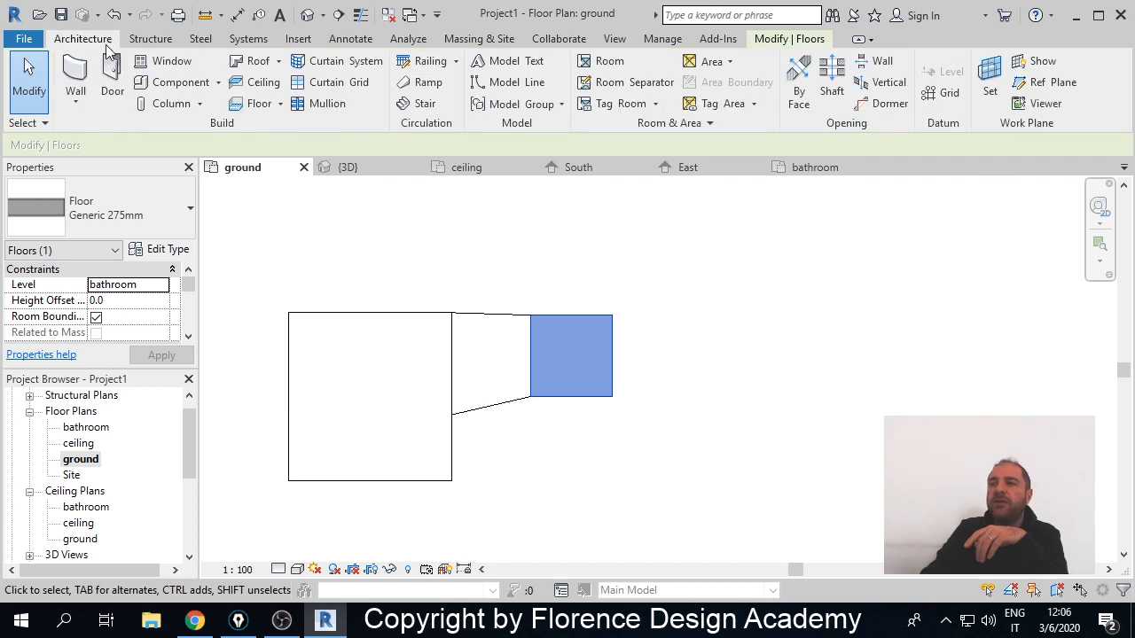
left_click(78, 71)
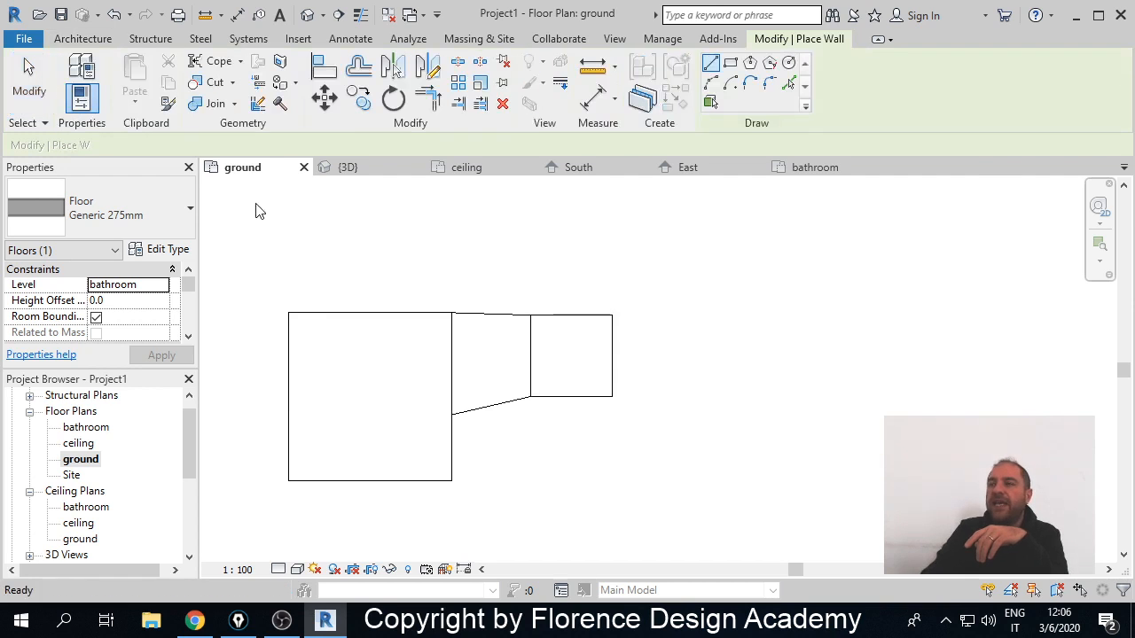
left_click(290, 323)
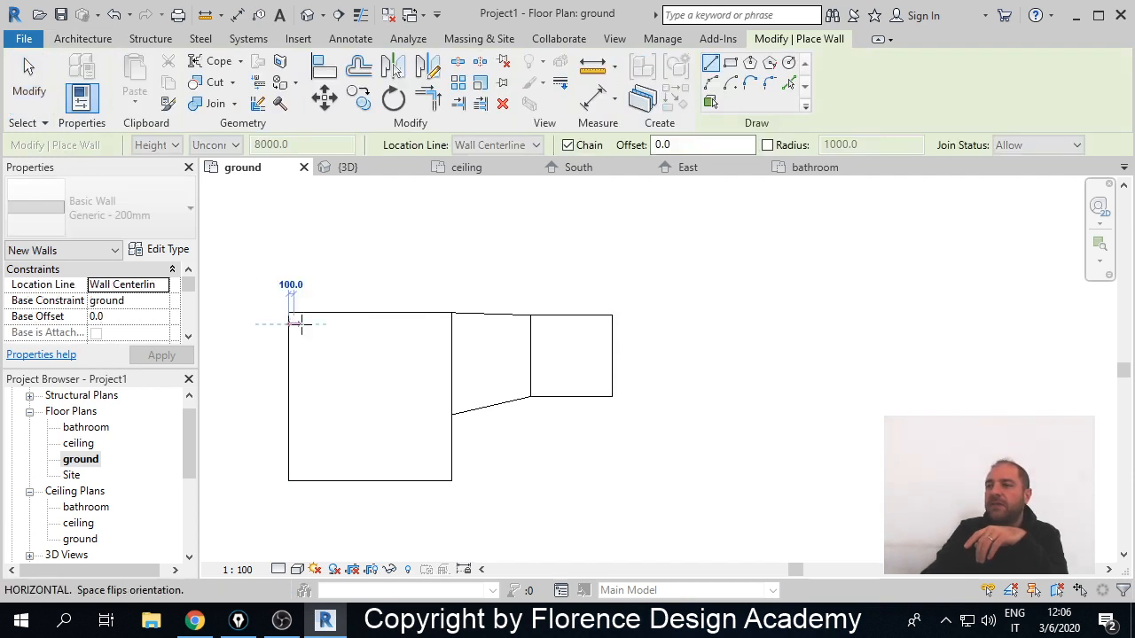
left_click(611, 325)
key("Escape")
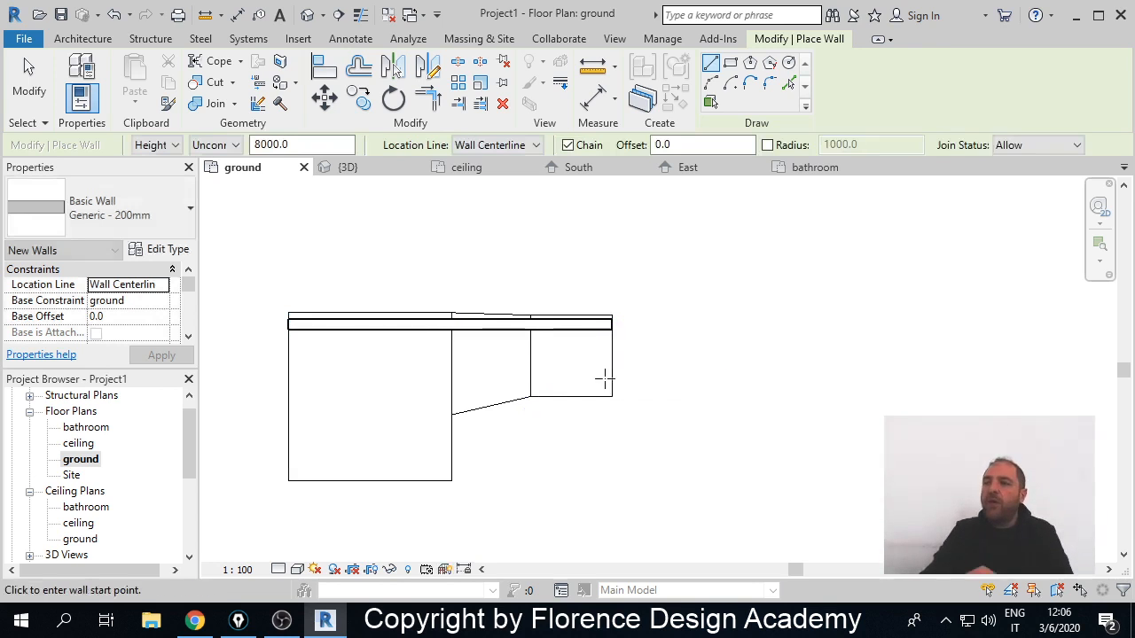
- Draw a lower chain of walls: 2200 mm horizontal from the small floor's outer edge, about 1500 mm angled, and horizontal to the large floor's outer edge
left_click(612, 384)
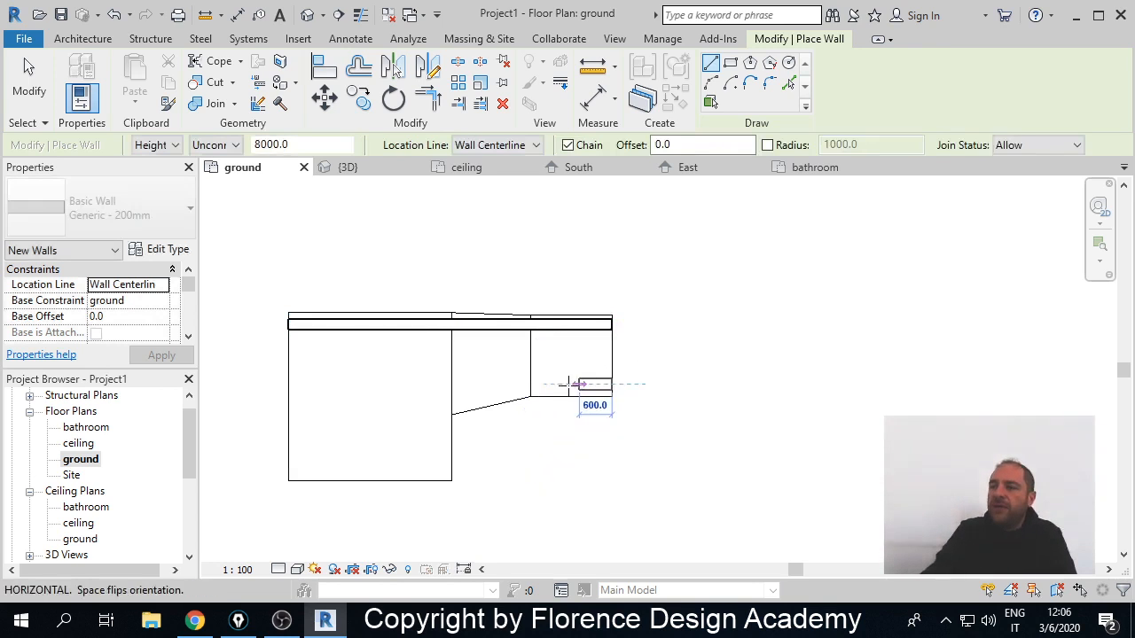
left_click(493, 384)
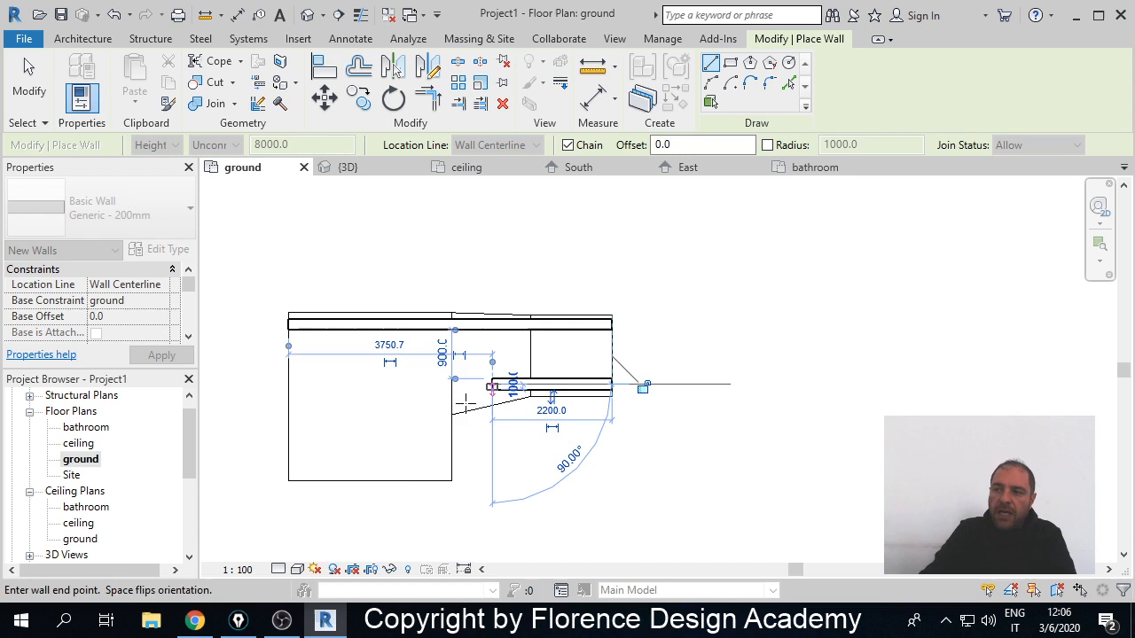
left_click(423, 424)
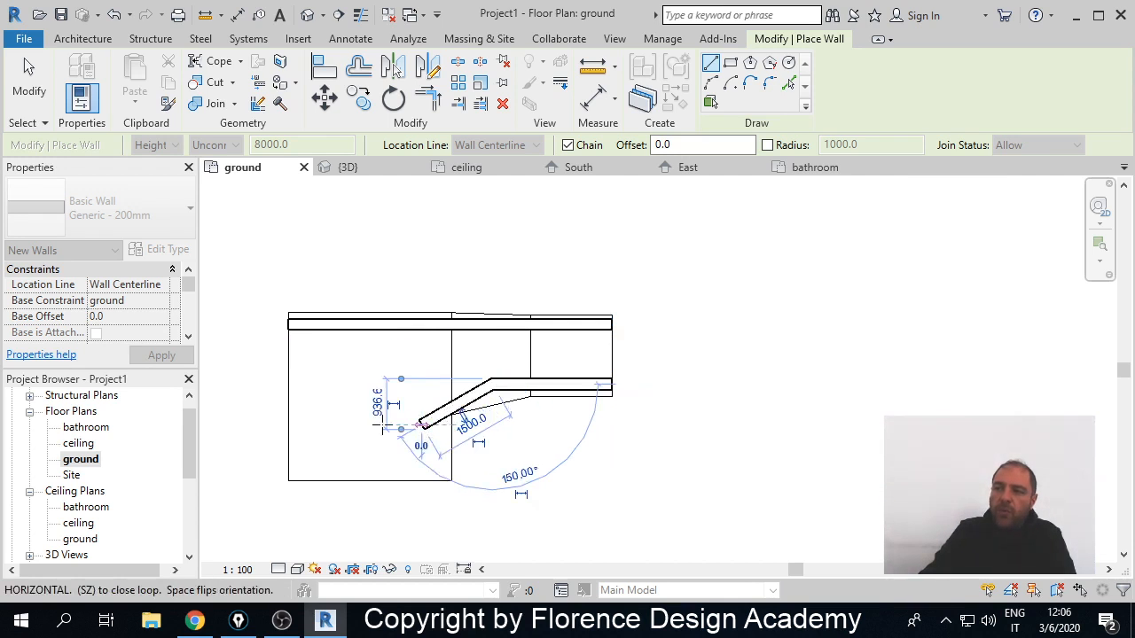
left_click(289, 425)
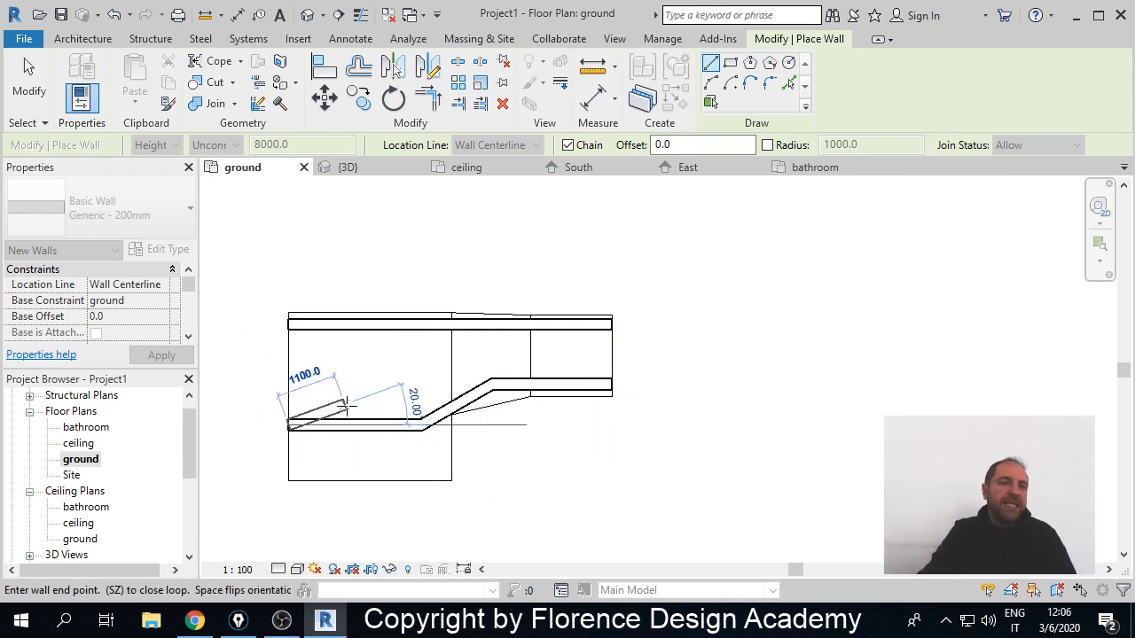
key("Escape")
- Shift the angled wall segment slightly inward from the corner where the large and sloped floors meet
scroll(503, 406, "up", 5)
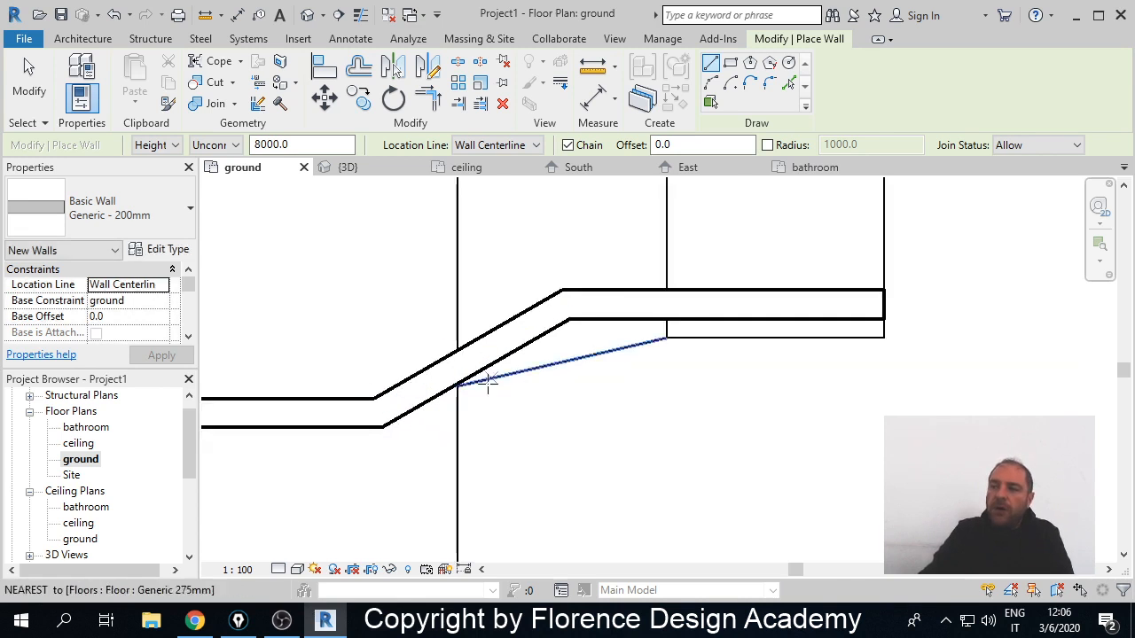
scroll(482, 382, "up", 3)
scroll(471, 355, "up", 2)
scroll(455, 357, "down", 4)
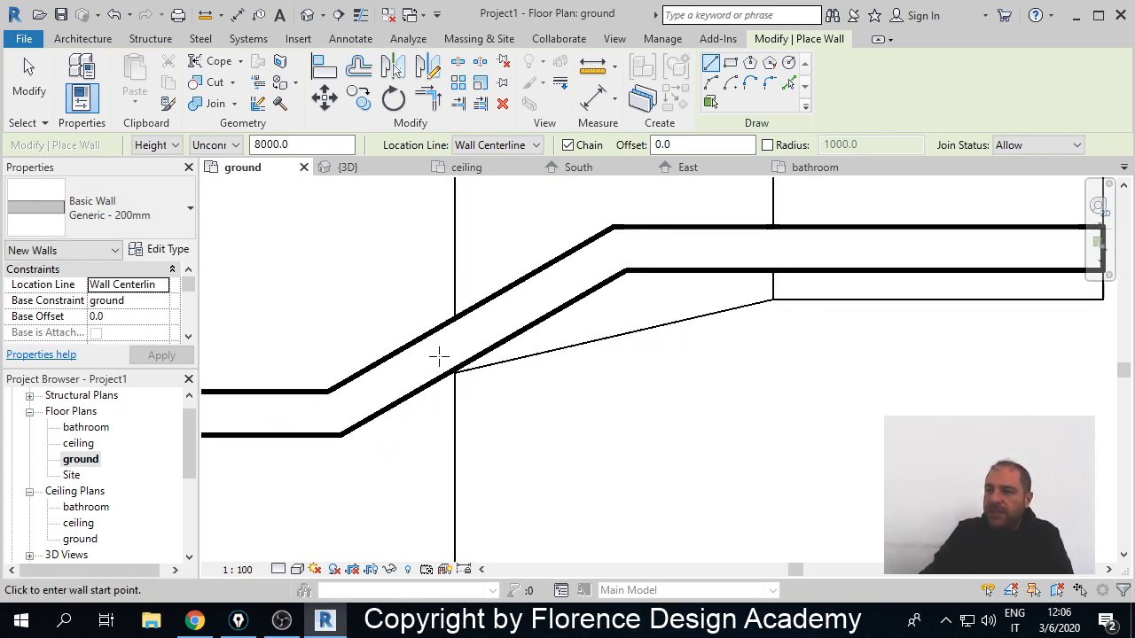
left_click(29, 80)
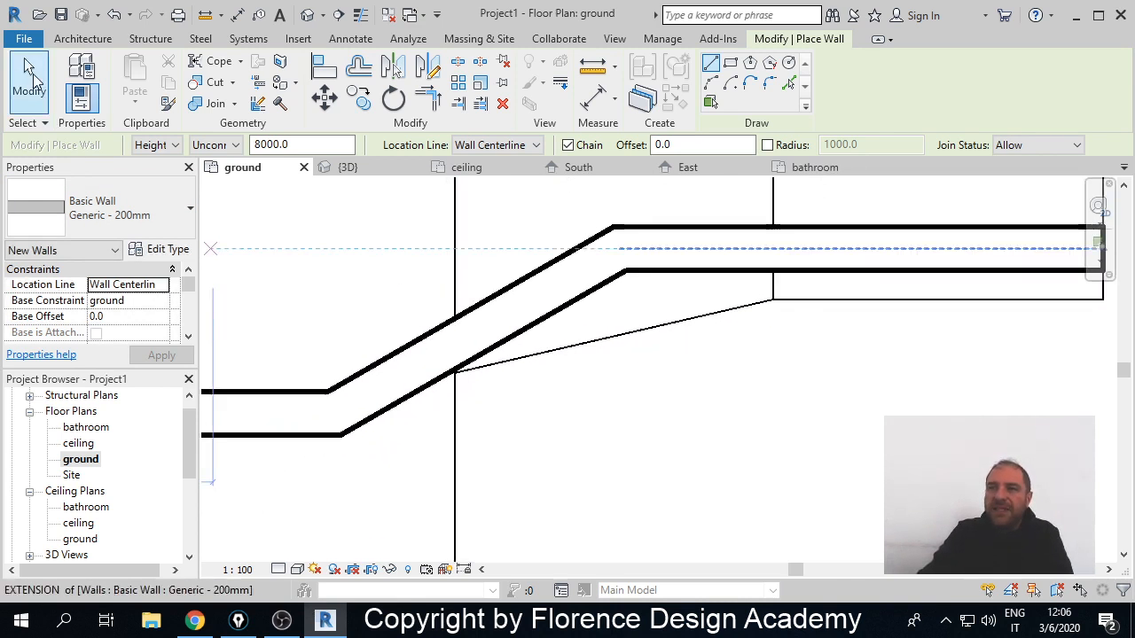
left_click(355, 377)
left_click_drag(360, 366, 375, 372)
left_click(529, 430)
scroll(529, 429, "down", 3)
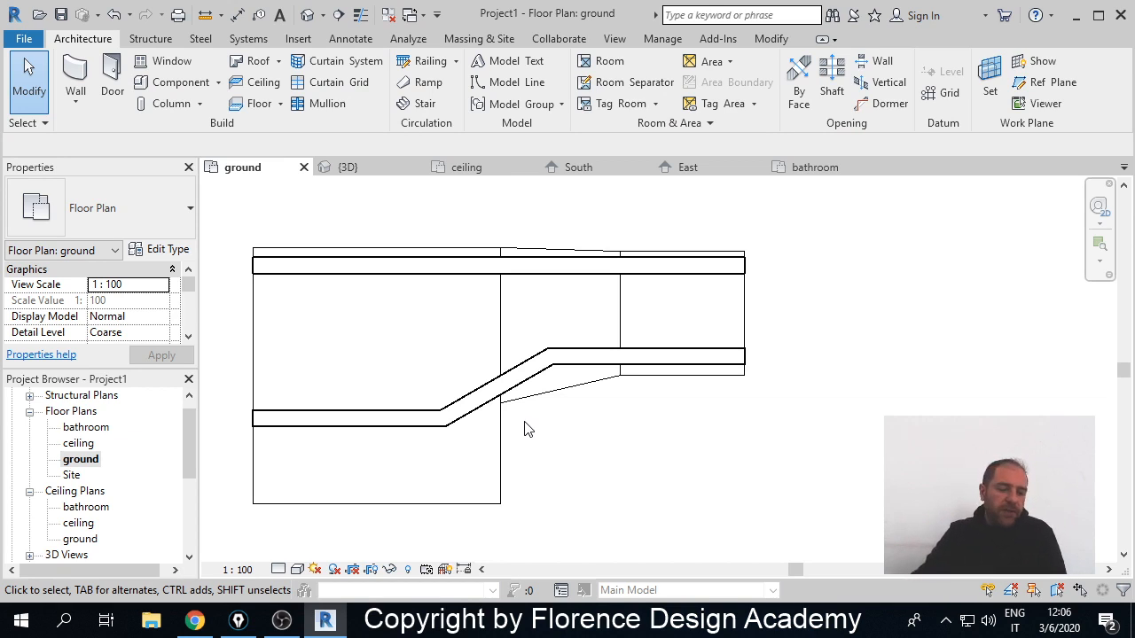
- Inspect in 3D how the bases of the walls, especially the angled one, meet the sloped floor
left_click(369, 168)
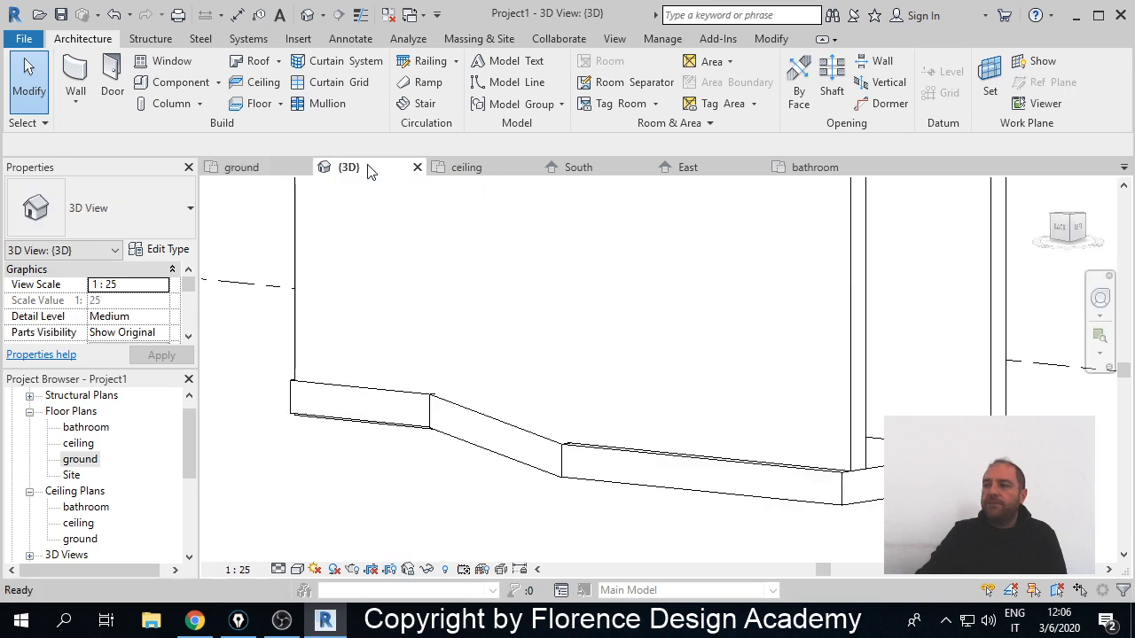
scroll(514, 392, "down", 4)
middle_click_drag(582, 375, 610, 455)
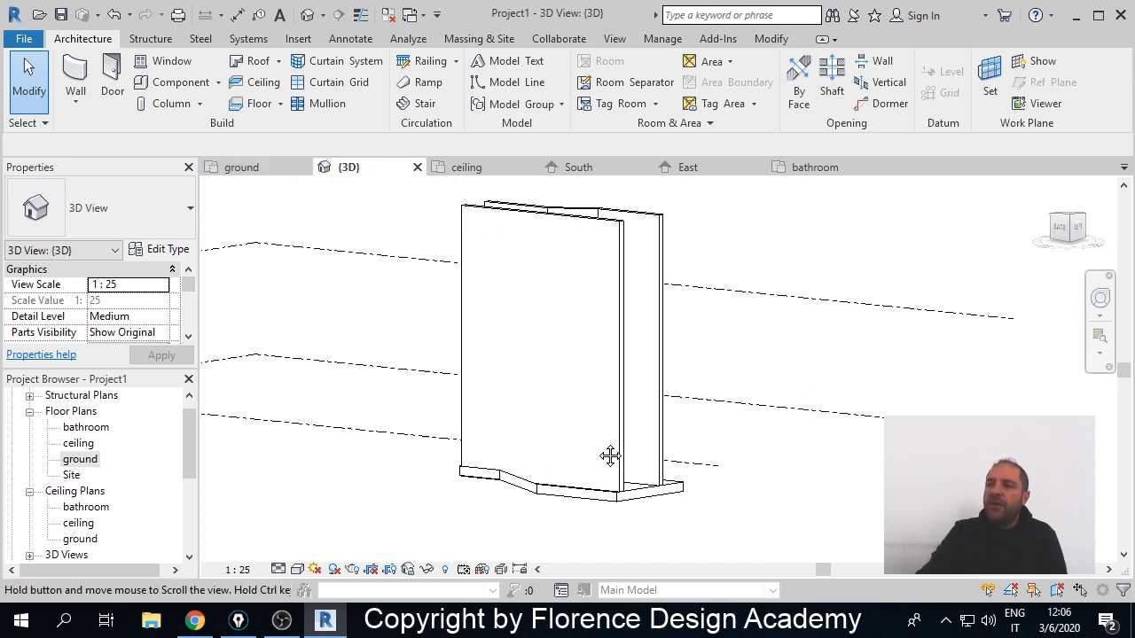
middle_click_drag(522, 436, 424, 537, "shift")
scroll(432, 524, "up", 6)
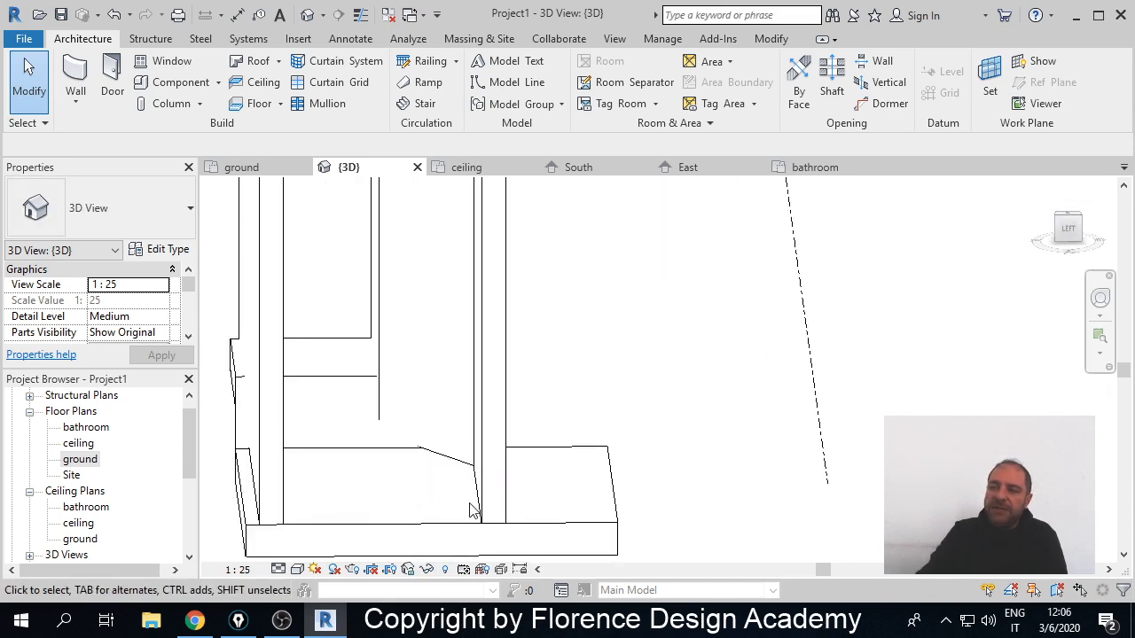
middle_click_drag(479, 507, 684, 526, "shift")
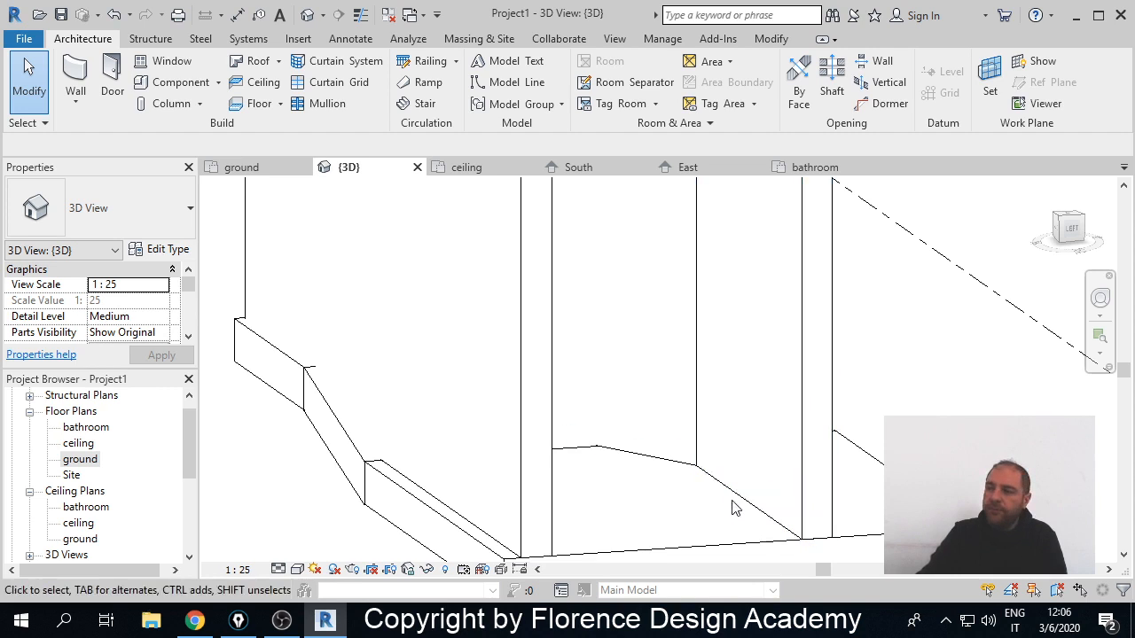
middle_click_drag(725, 505, 697, 470)
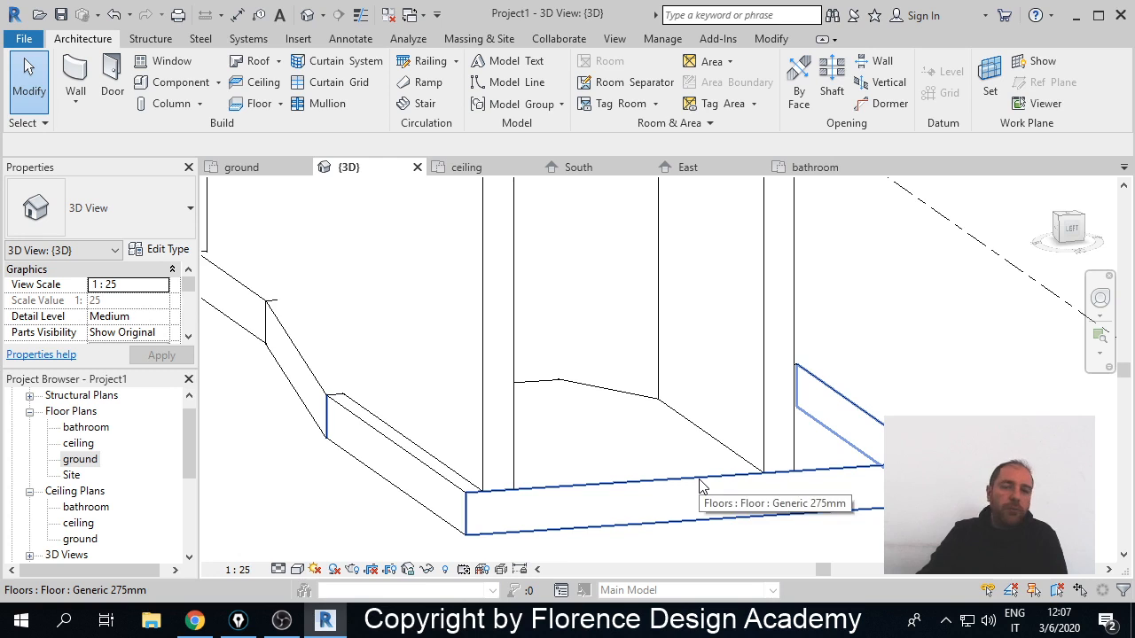
middle_click_drag(700, 487, 569, 425, "shift")
scroll(565, 423, "up", 3)
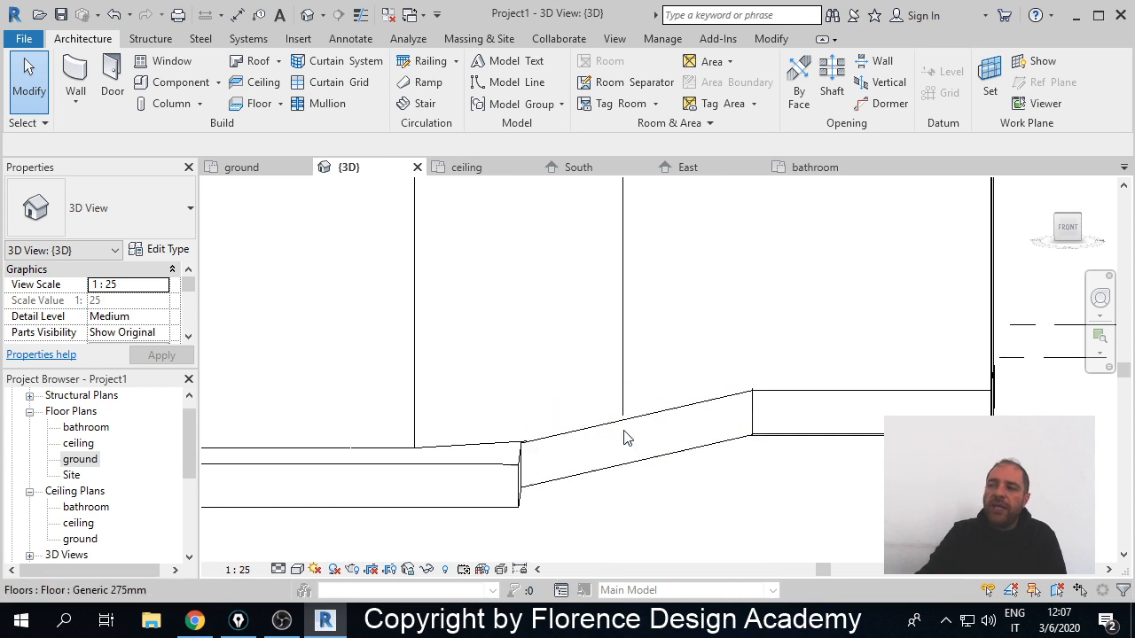
middle_click_drag(626, 438, 634, 428, "shift")
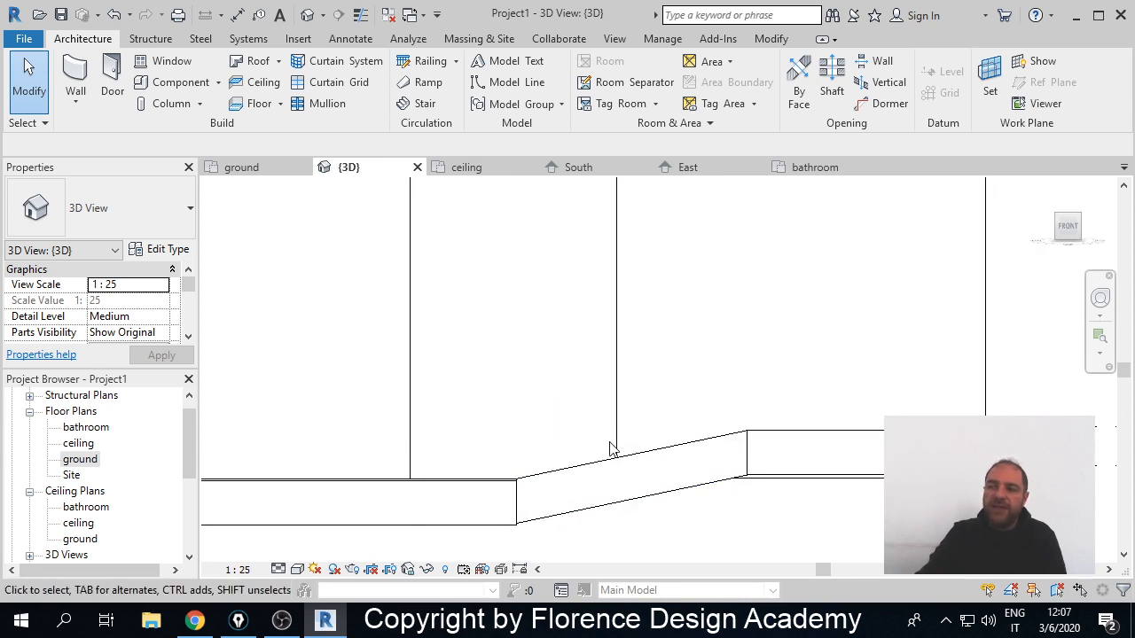
left_click(615, 431)
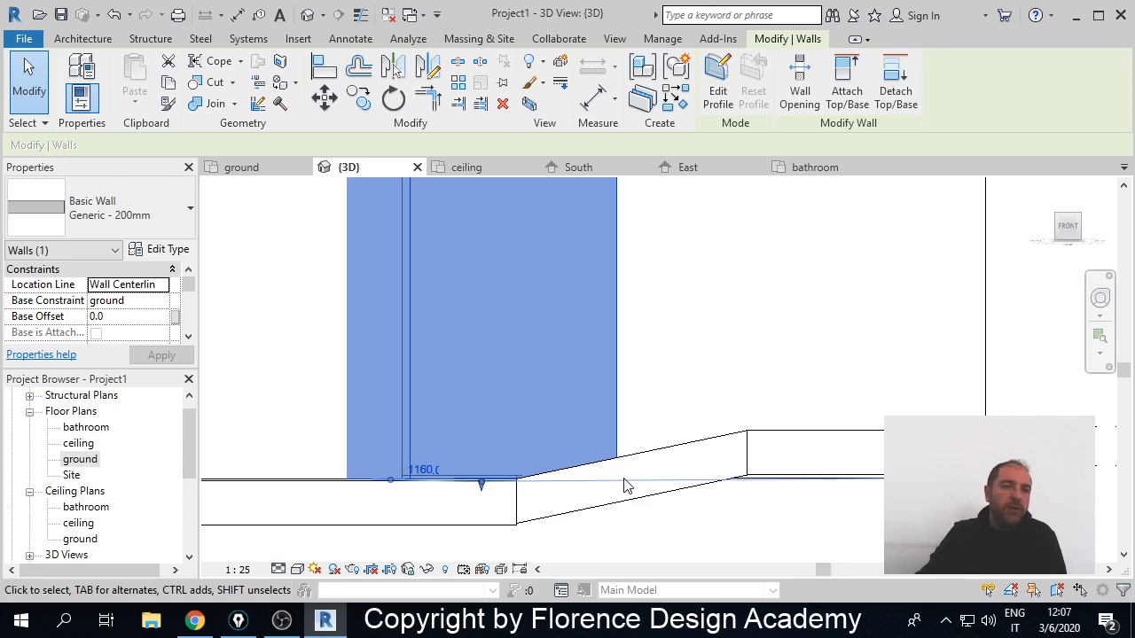
middle_click_drag(624, 484, 658, 522, "shift")
left_click(661, 544)
- Attach the base of the angled wall segment to the sloped floor
scroll(641, 529, "down", 2)
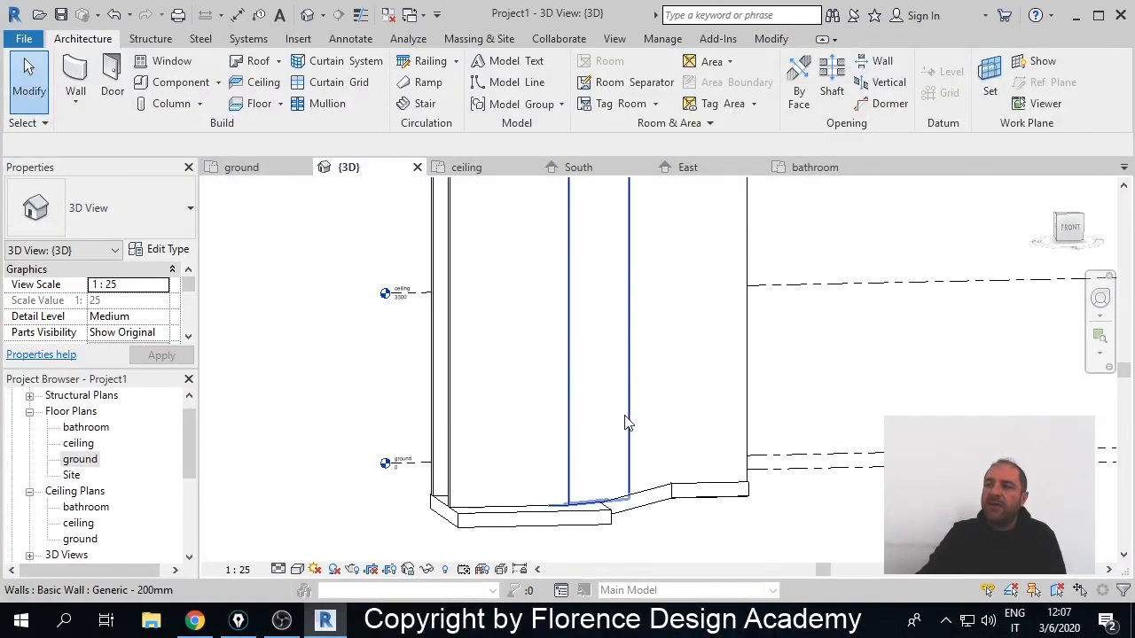
middle_click_drag(632, 390, 600, 478)
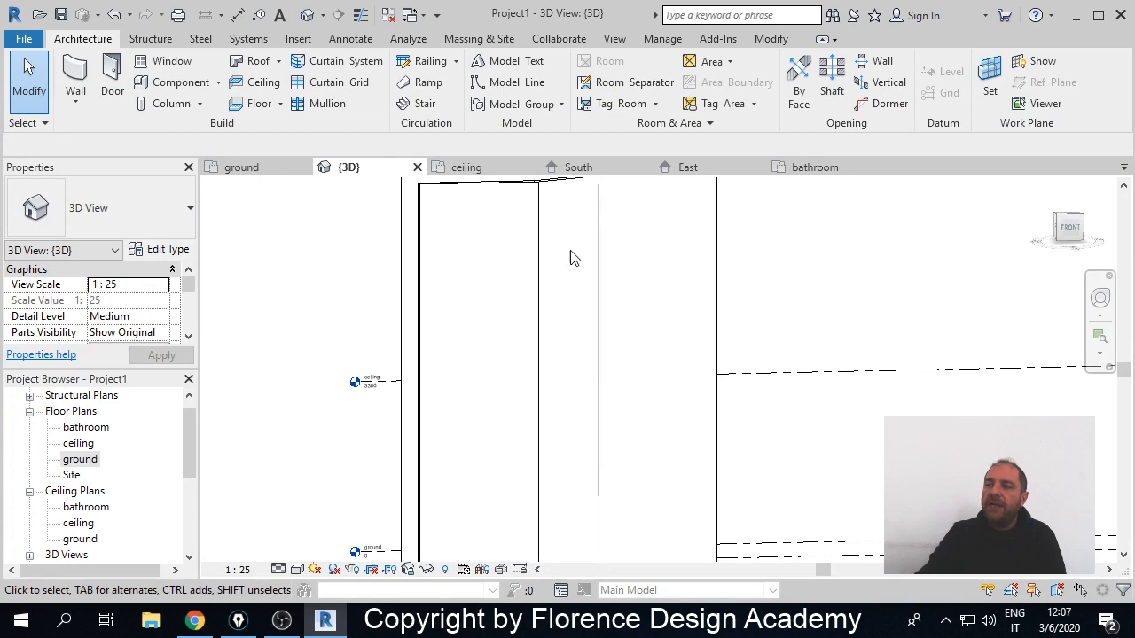
left_click(557, 187)
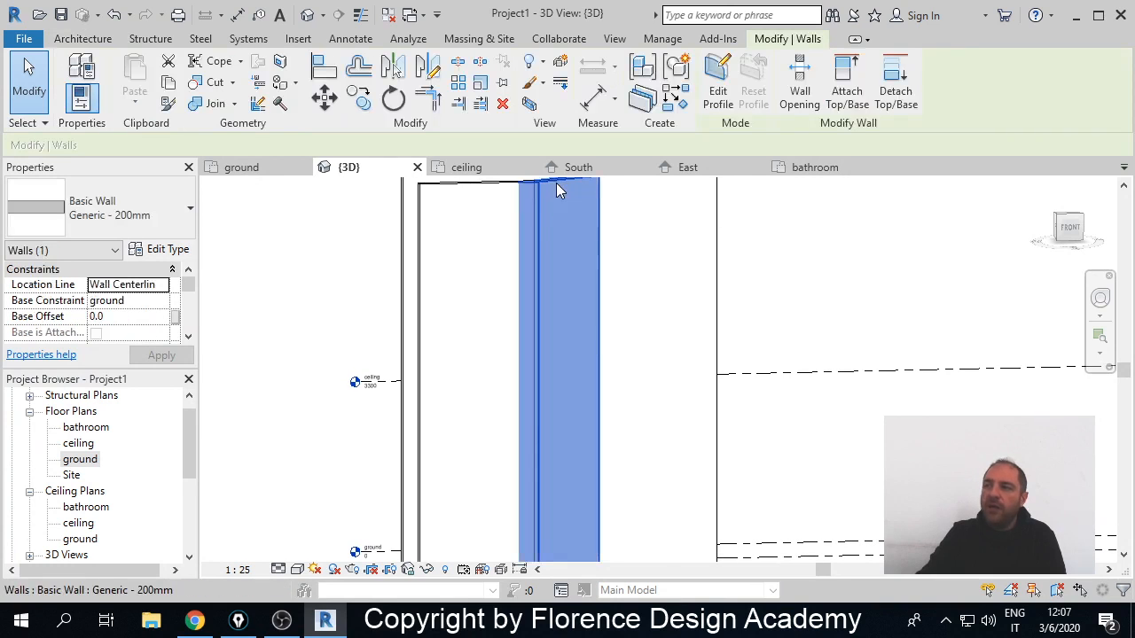
left_click(851, 92)
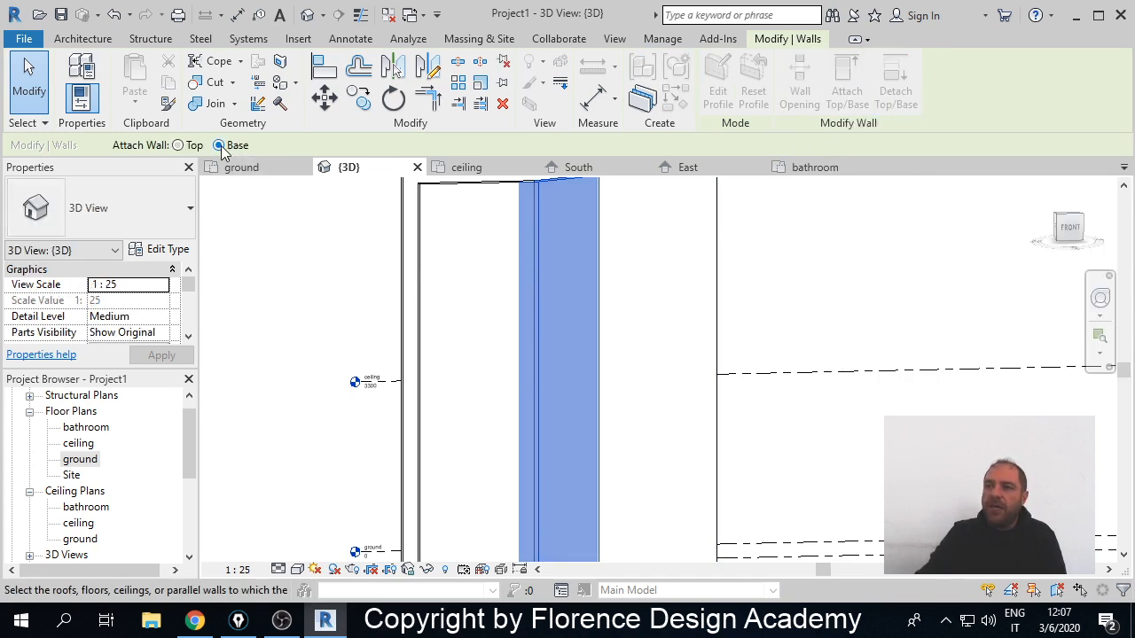
middle_click_drag(590, 447, 511, 272)
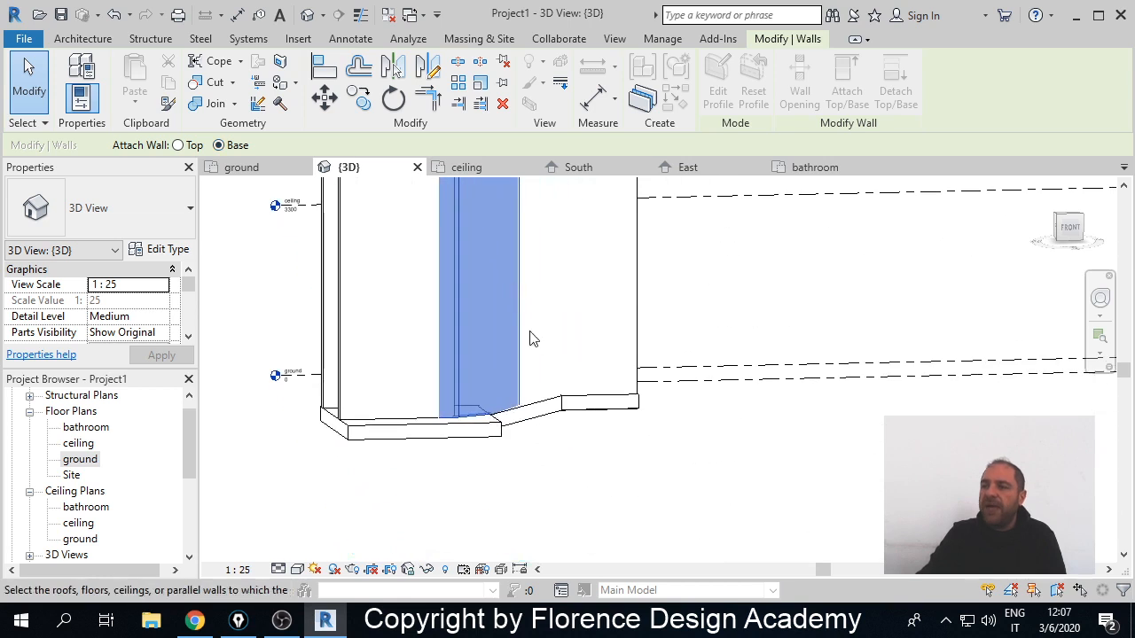
left_click(532, 426)
left_click(542, 450)
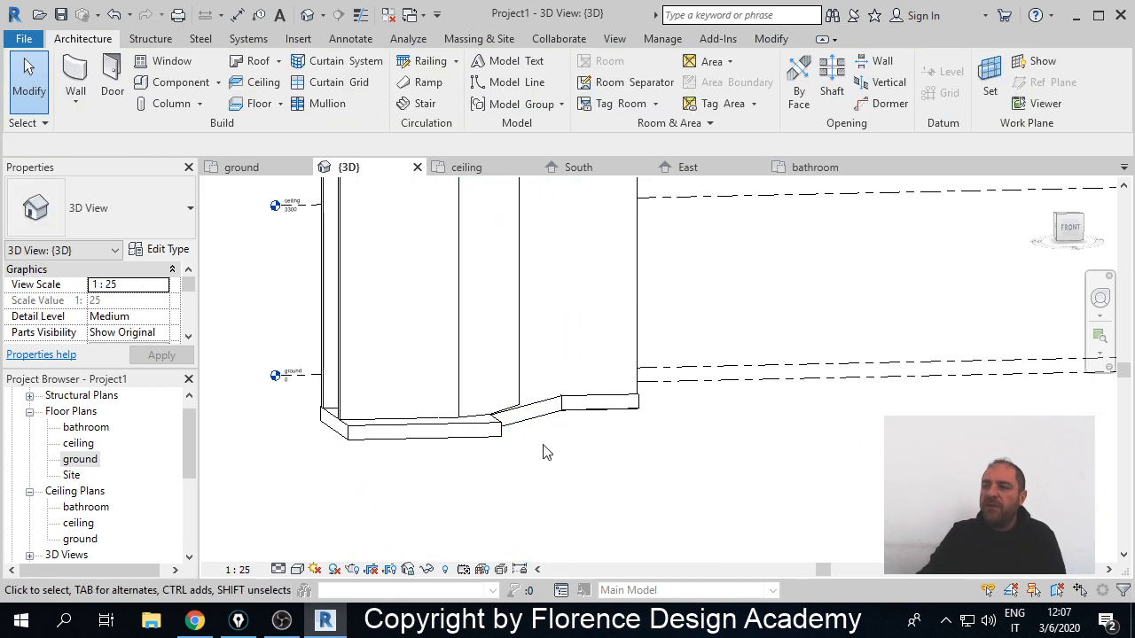
- Examine how the wall on the bathroom side meets the sloped floor and the bathroom-level floor at its base
scroll(507, 424, "up", 2)
scroll(507, 423, "up", 2)
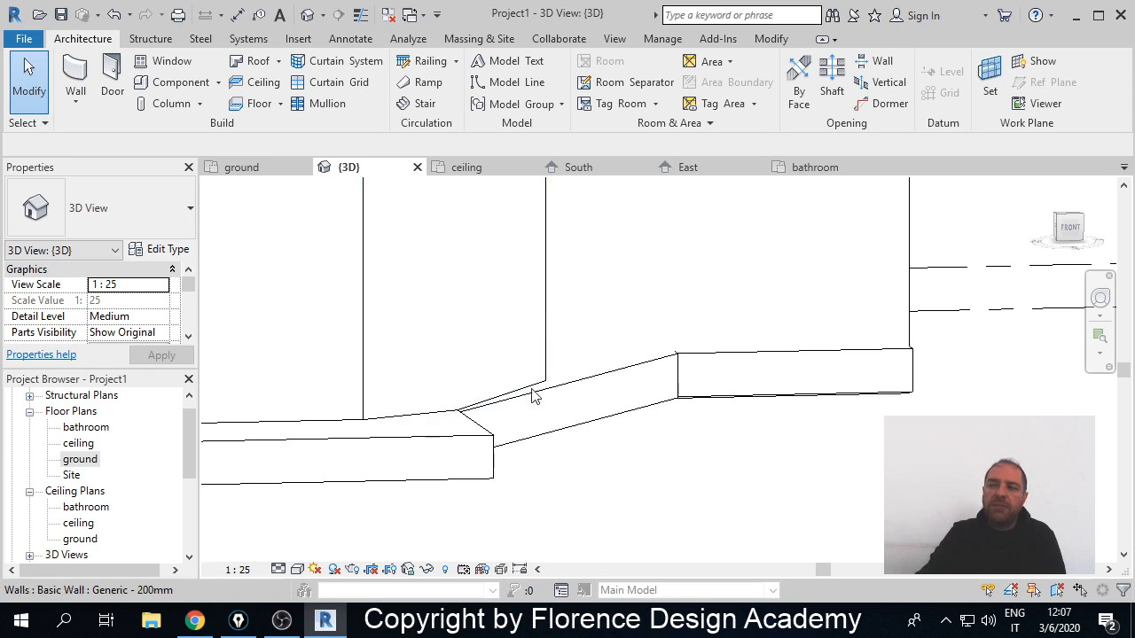
middle_click_drag(661, 345, 547, 446)
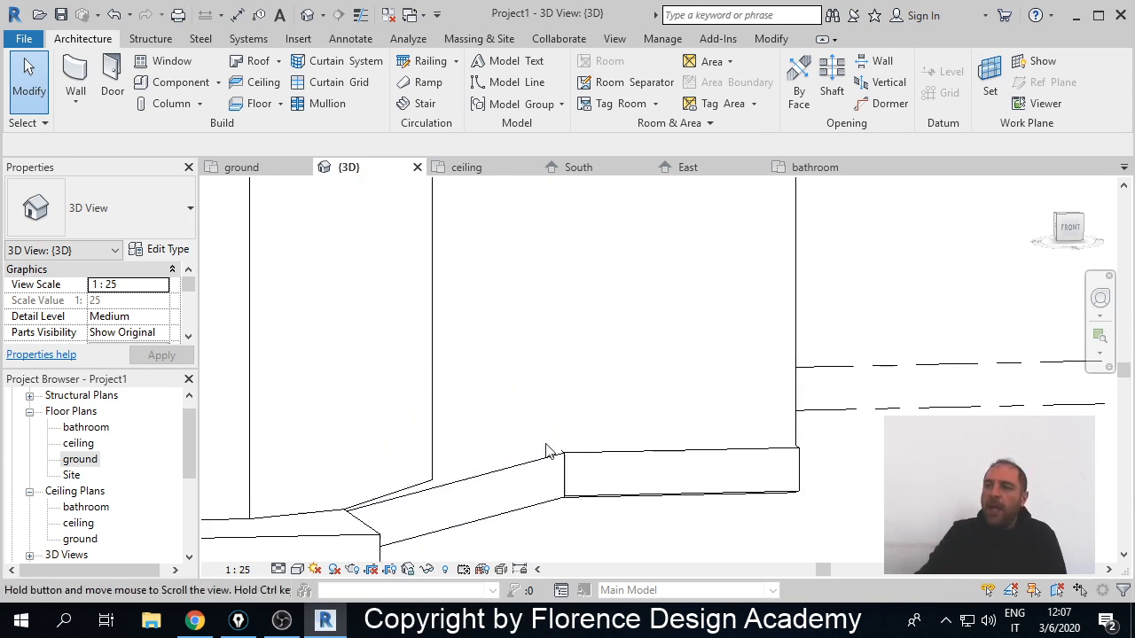
scroll(558, 428, "down", 2)
scroll(577, 417, "down", 1)
left_click(664, 313)
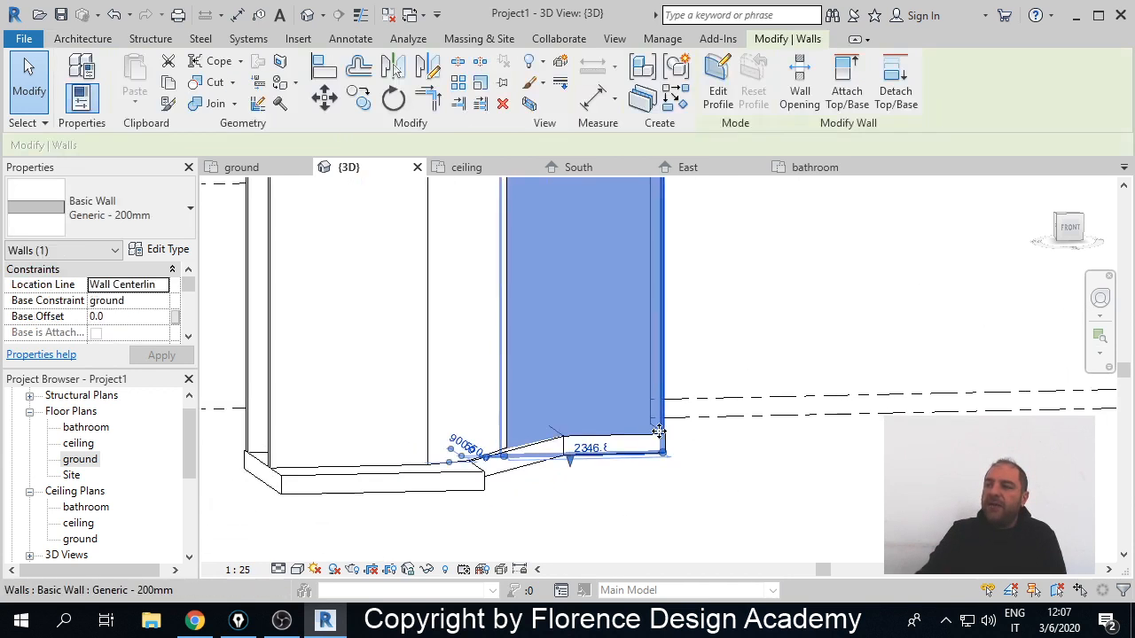
mouse_move(657, 432)
middle_mouse_down("shift")
mouse_move(633, 319)
mouse_move(644, 457)
mouse_move(679, 481)
mouse_move(640, 463)
mouse_move(658, 452)
middle_mouse_up("shift")
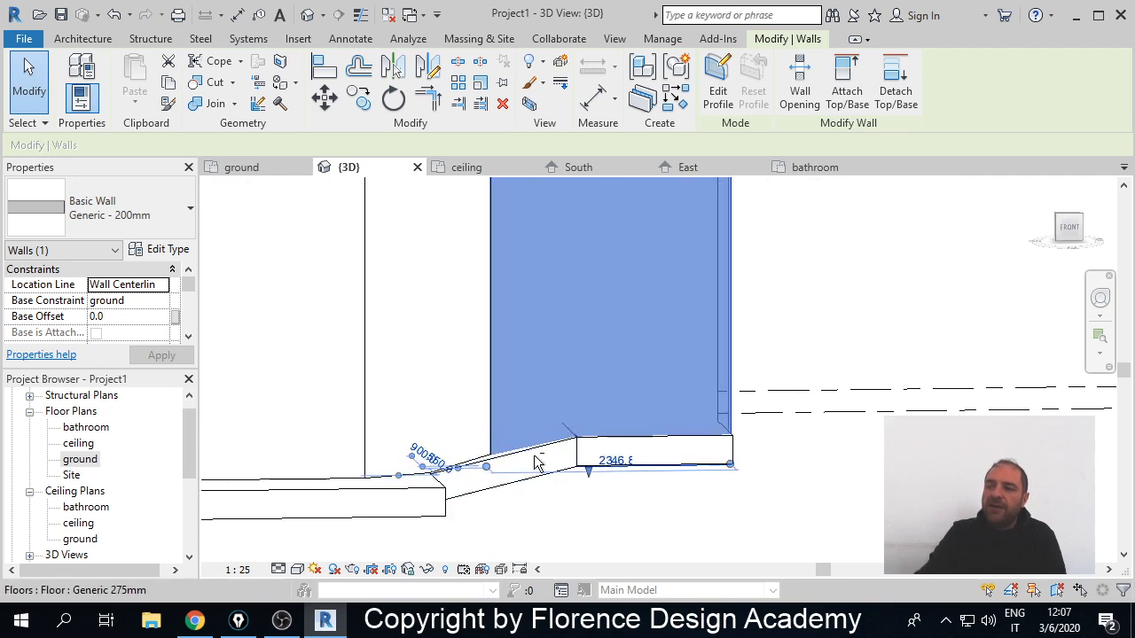
mouse_move(537, 440)
middle_mouse_down("shift")
mouse_move(536, 426)
mouse_move(529, 446)
middle_mouse_up("shift")
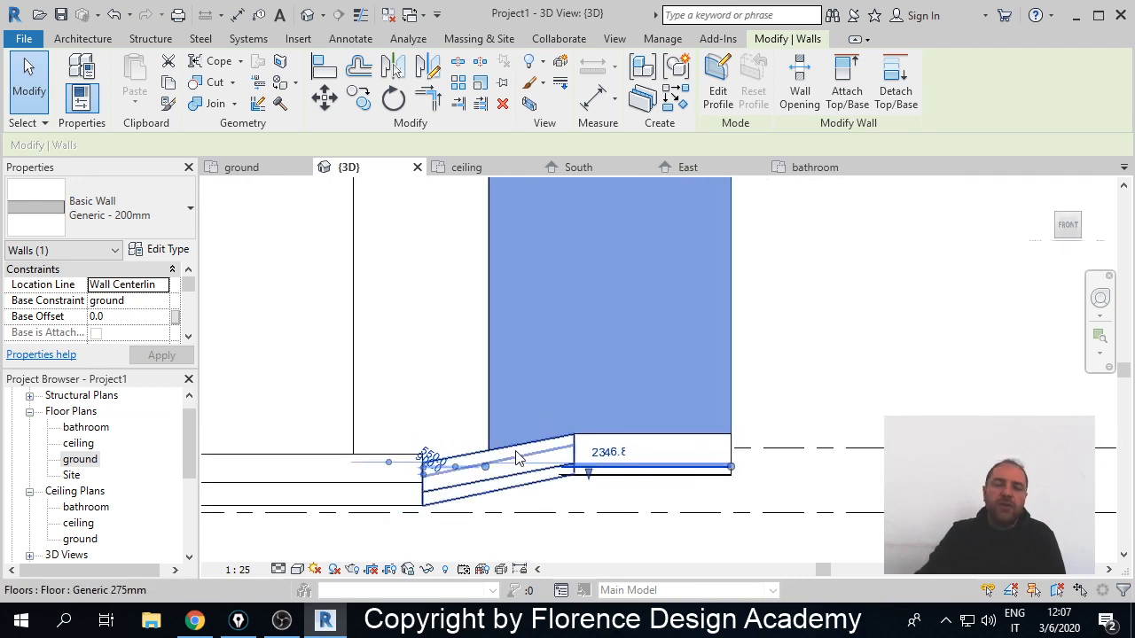
left_click(760, 481)
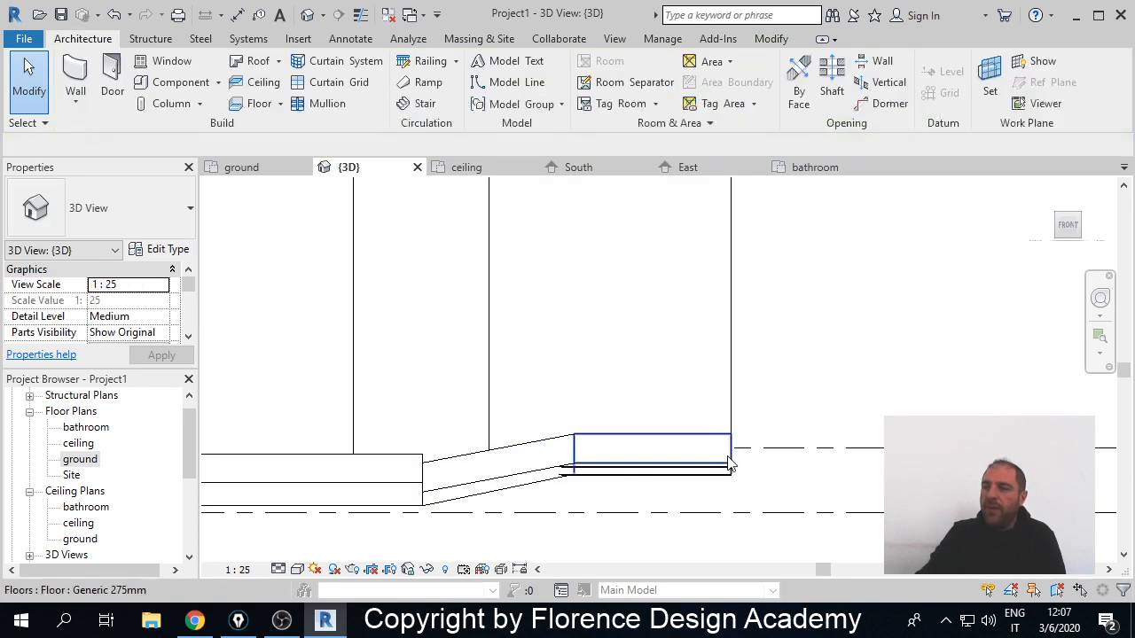
left_click(725, 443)
middle_click_drag(729, 452, 709, 383, "shift")
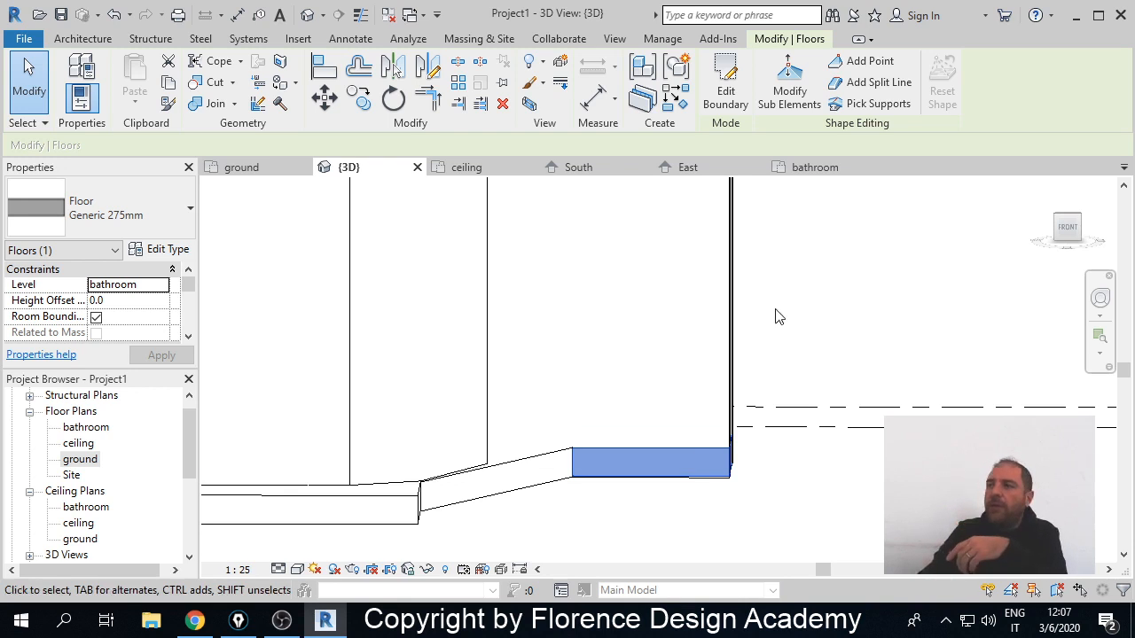
middle_click_drag(763, 320, 788, 332)
scroll(709, 383, "down", 2)
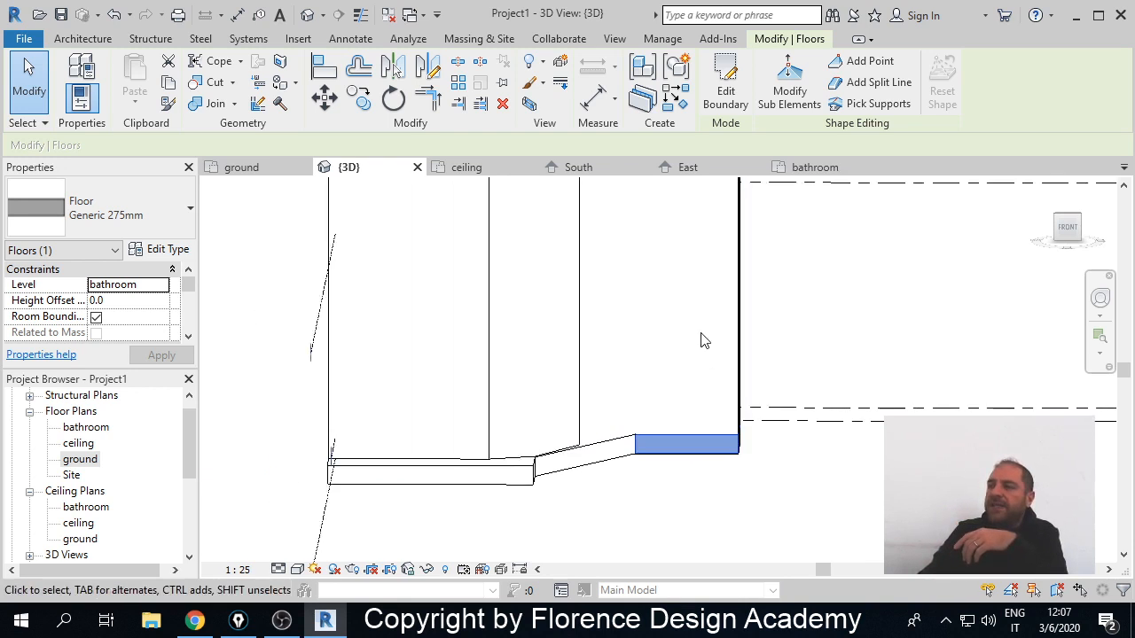
middle_click_drag(712, 338, 727, 498)
middle_click_drag(742, 329, 735, 510)
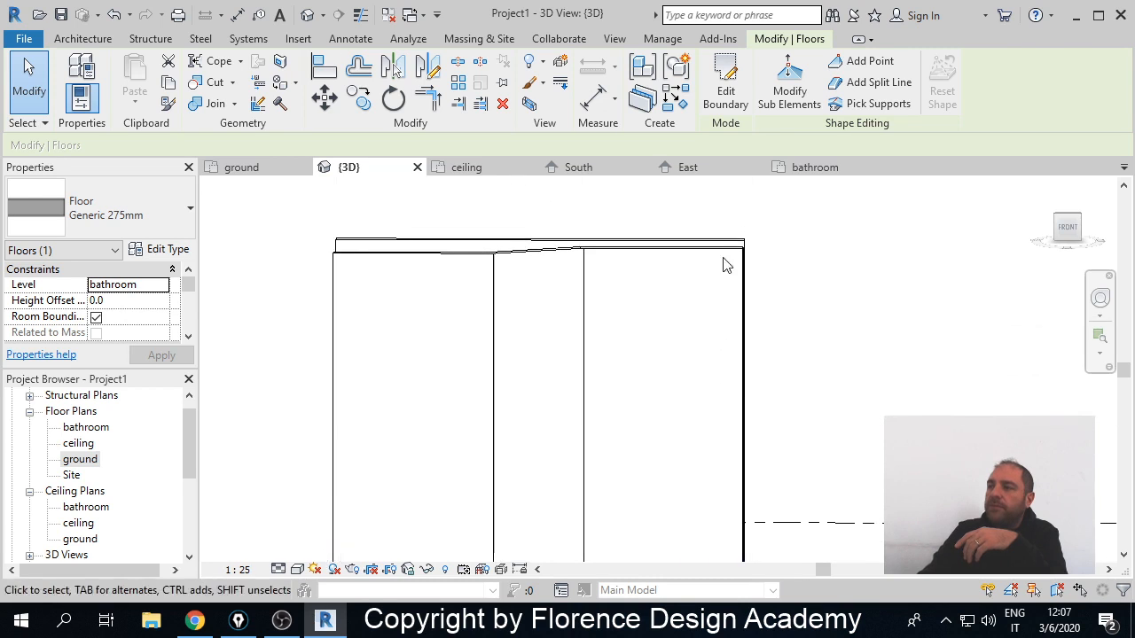
- Attach the base of the 2346.8 mm wall on the bathroom side to the sloped floor
left_click(732, 258)
middle_click_drag(701, 435, 717, 130)
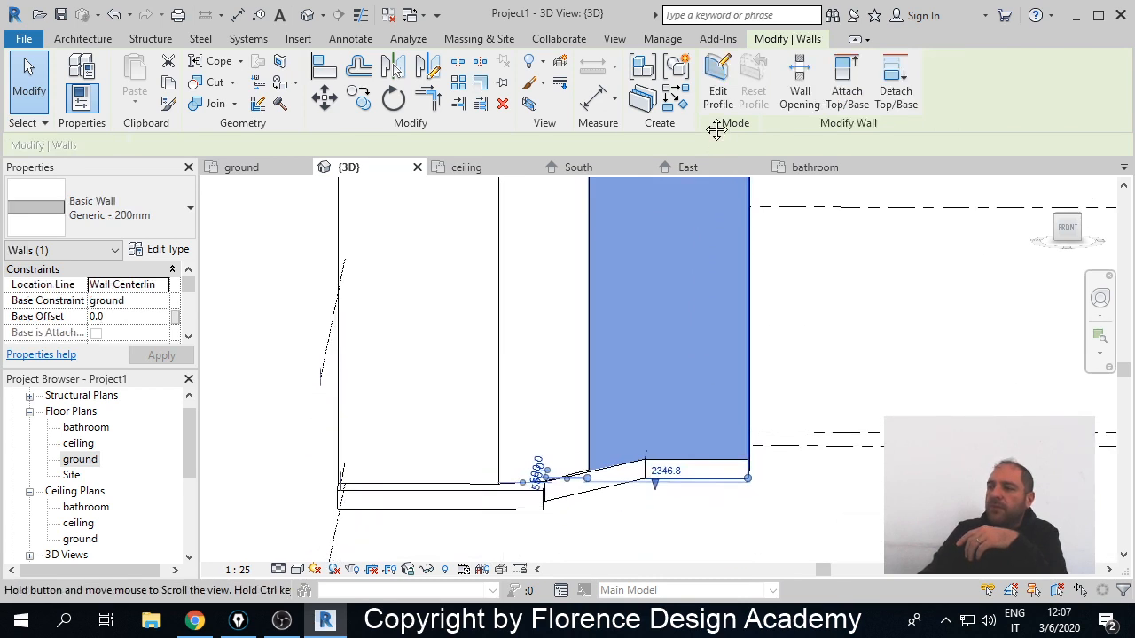
left_click(846, 88)
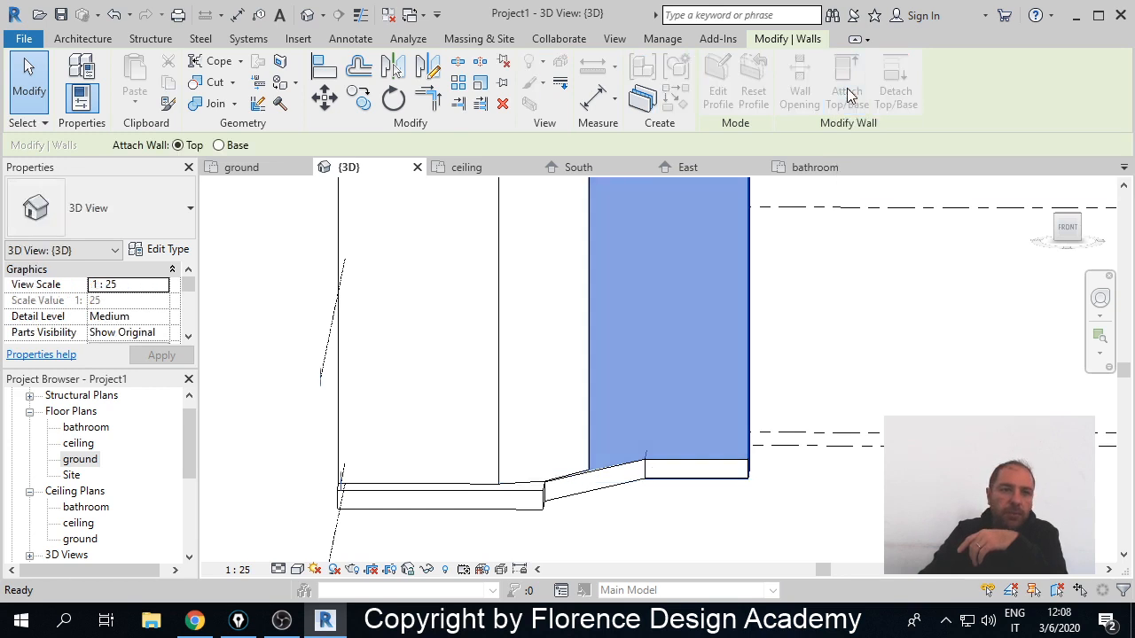
left_click(233, 147)
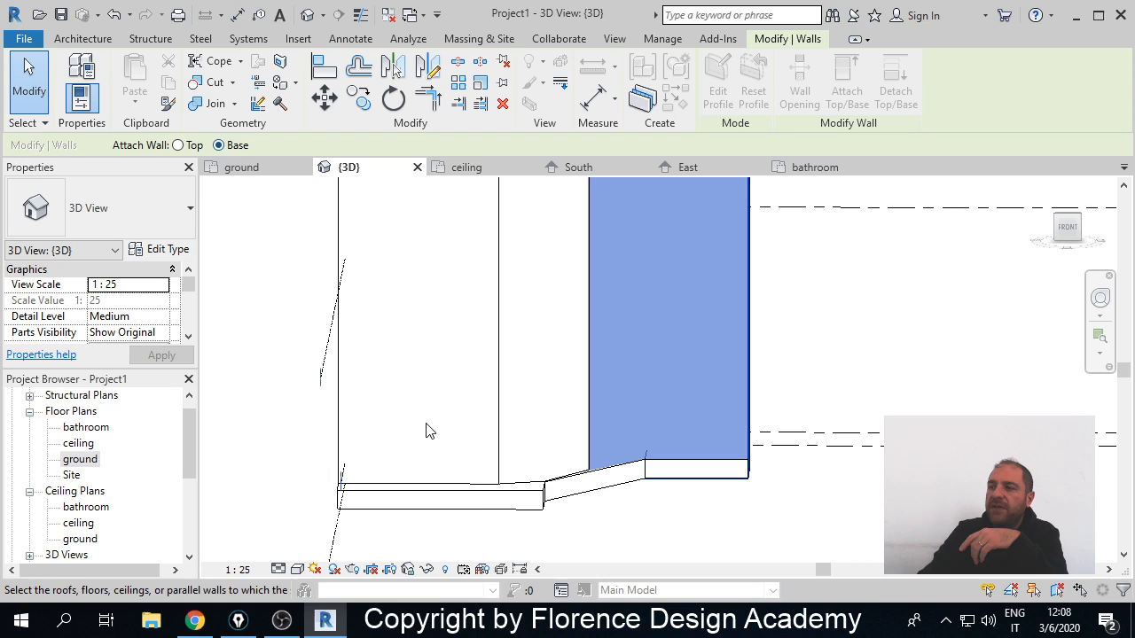
left_click(613, 490)
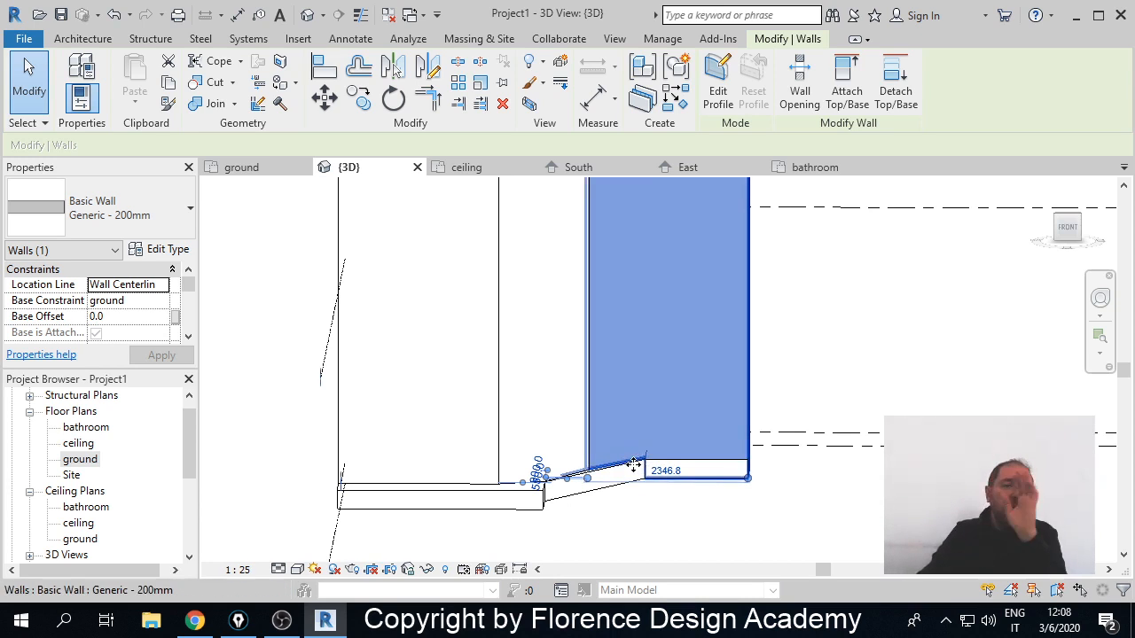
- Try to attach the bathroom-side wall to the bathroom-level floor using the Top option
left_click(846, 98)
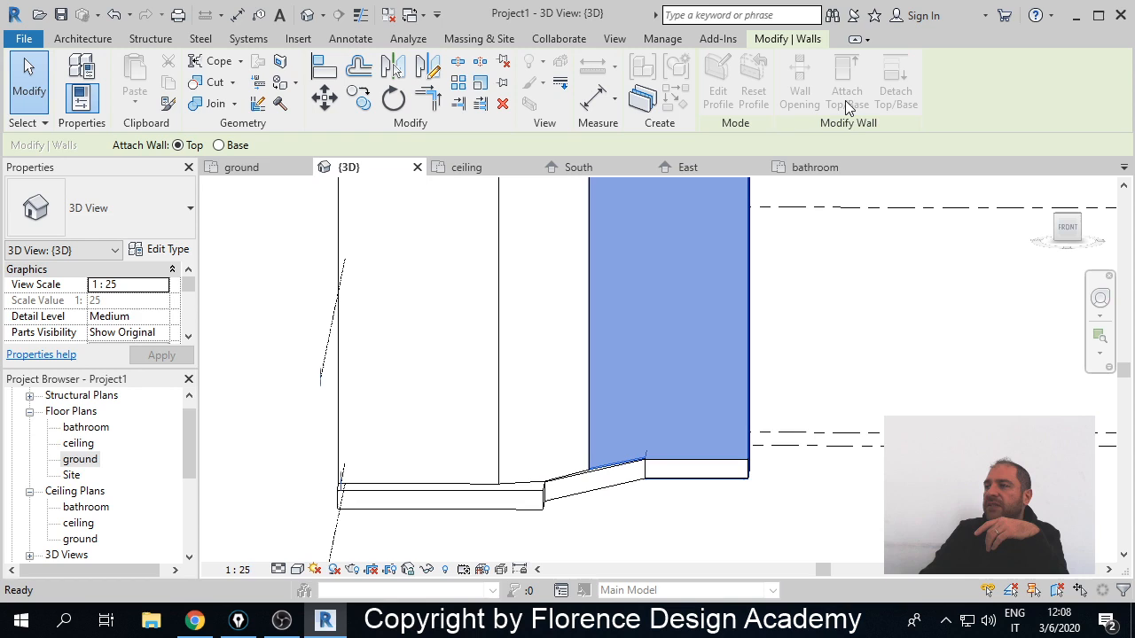
left_click(743, 486)
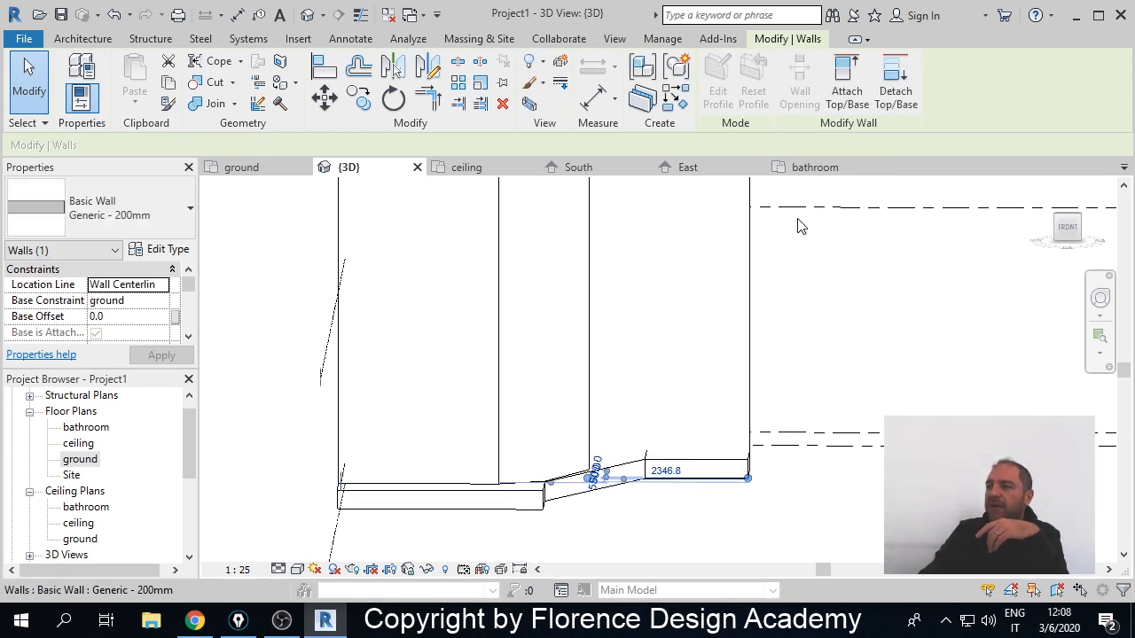
left_click(696, 545)
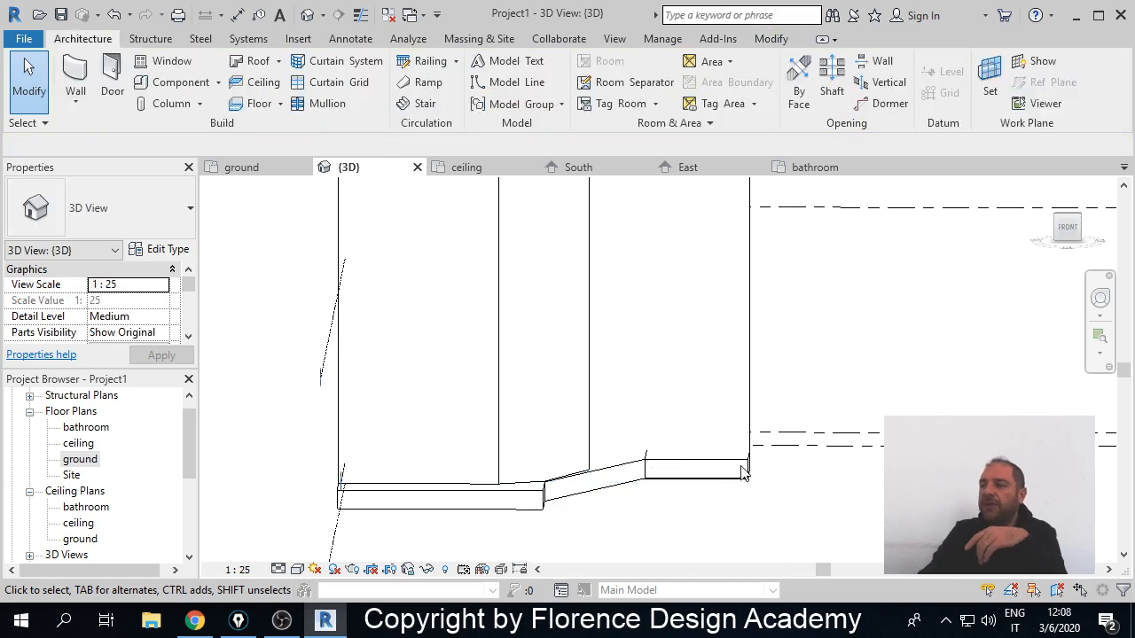
- Attach the base of the bathroom-side wall to the bathroom-level floor
middle_click_drag(729, 488, 671, 478, "shift")
left_click(767, 353)
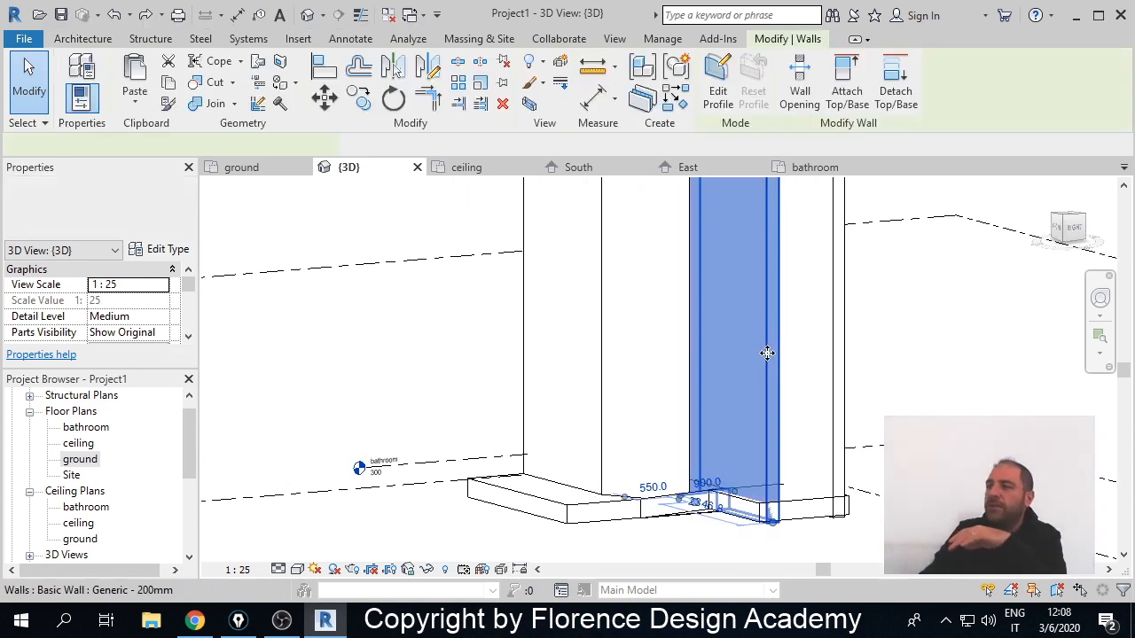
left_click(847, 85)
left_click(220, 145)
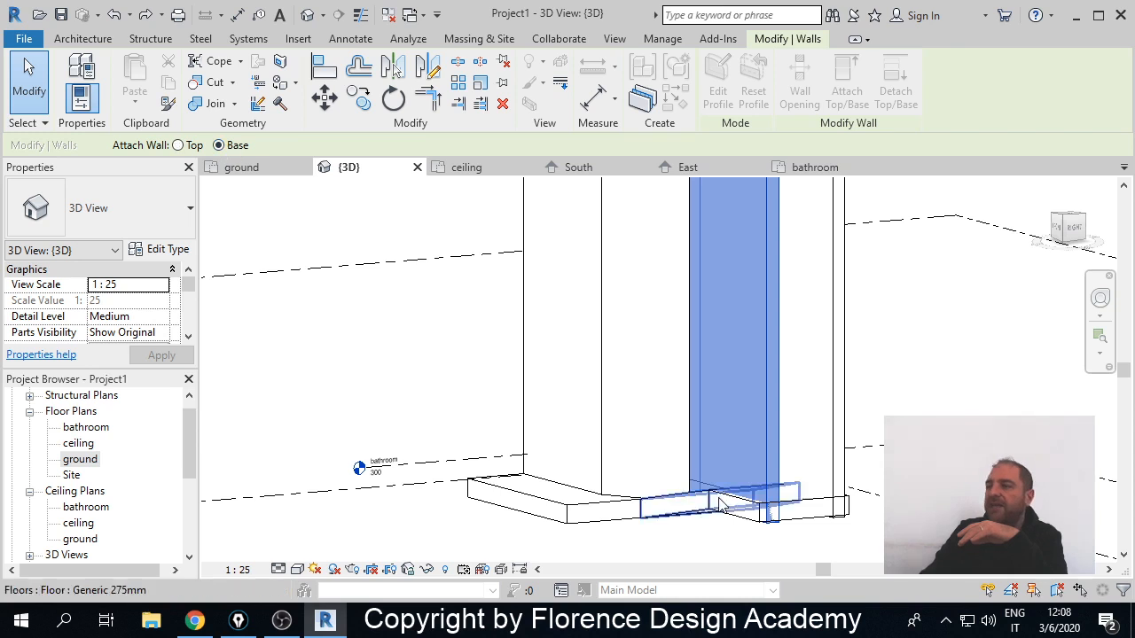
left_click(745, 507)
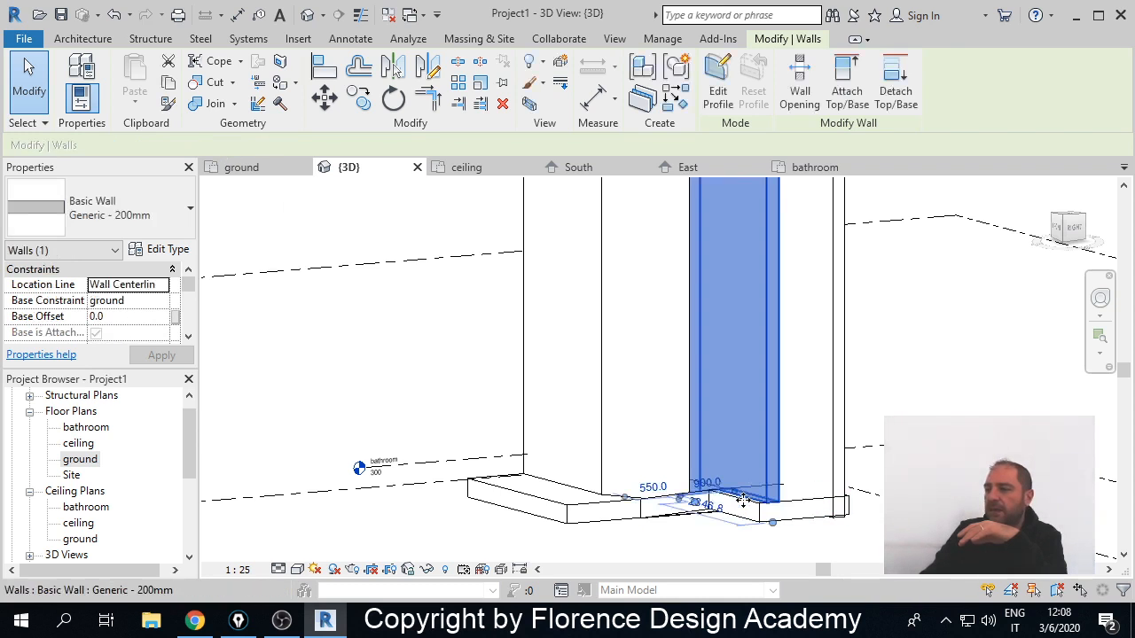
left_click(709, 546)
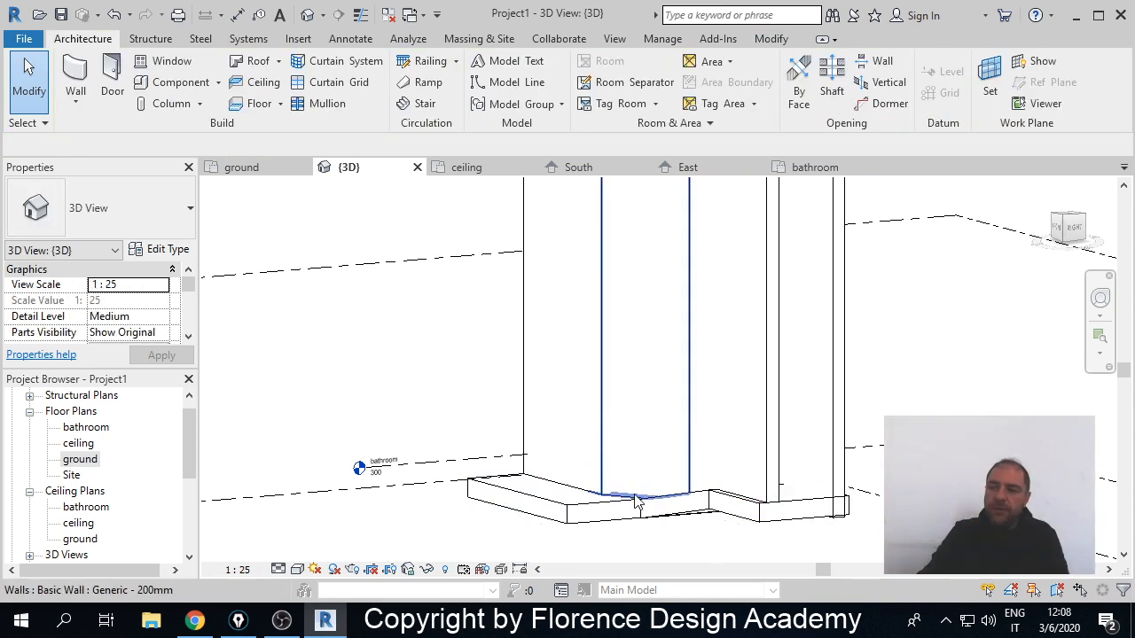
- Attach the base of the long straight wall spanning all three floors to the bathroom-level floor
key("alt")
middle_click_drag(648, 508, 581, 490)
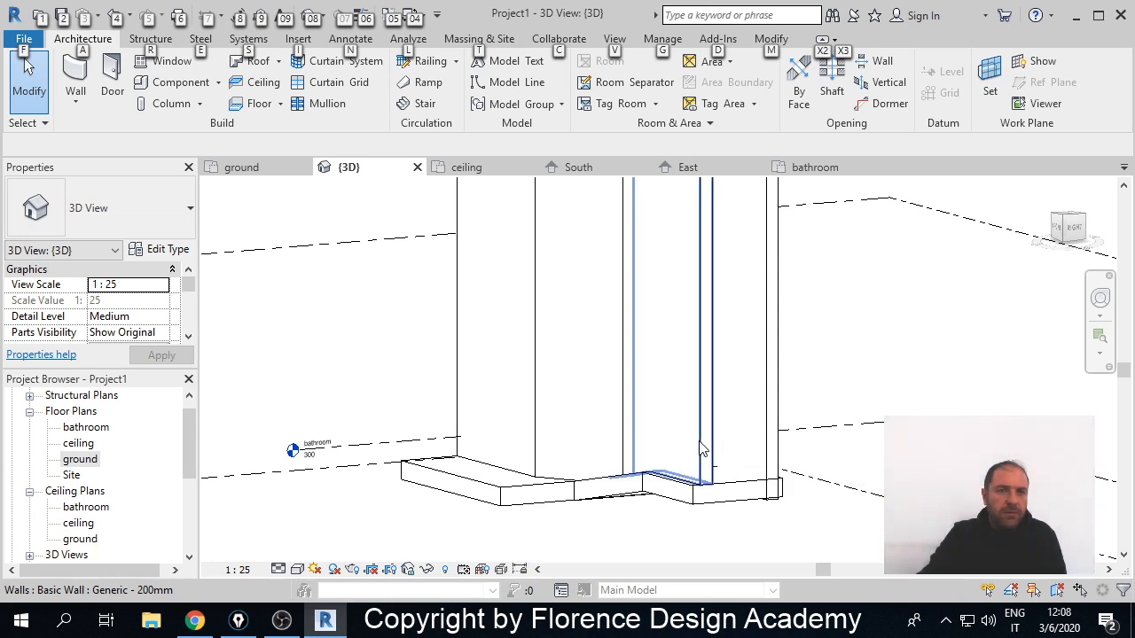
mouse_move(681, 458)
middle_mouse_down("shift")
mouse_move(603, 486)
mouse_move(526, 473)
mouse_move(695, 497)
mouse_move(638, 464)
mouse_move(630, 423)
mouse_move(623, 464)
mouse_move(651, 485)
mouse_move(674, 466)
middle_mouse_up("shift")
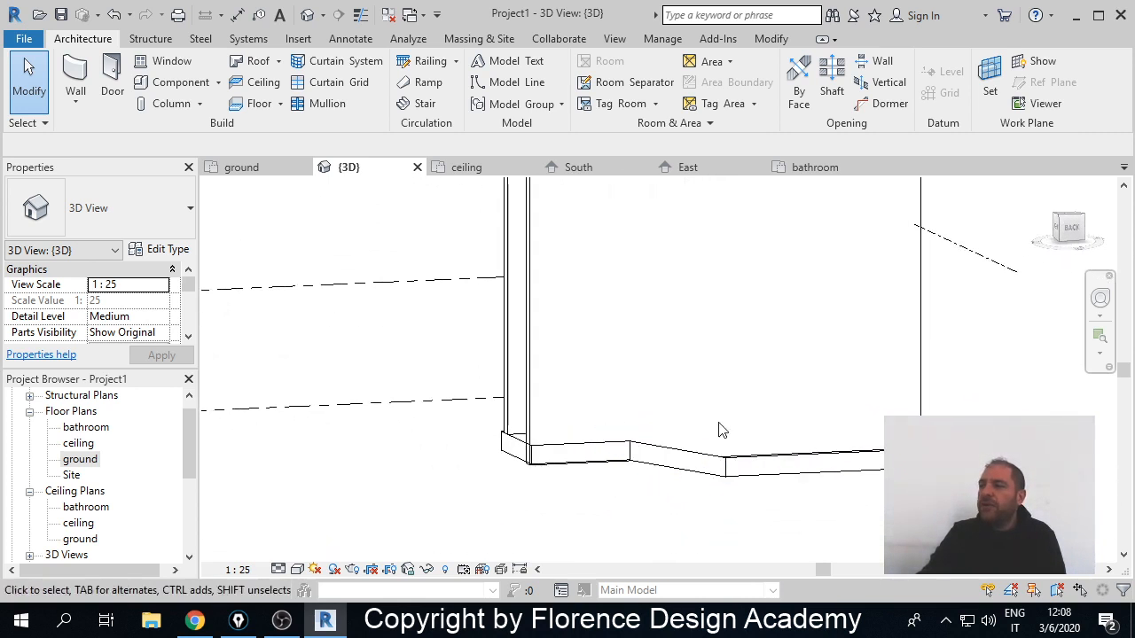
left_click(532, 378)
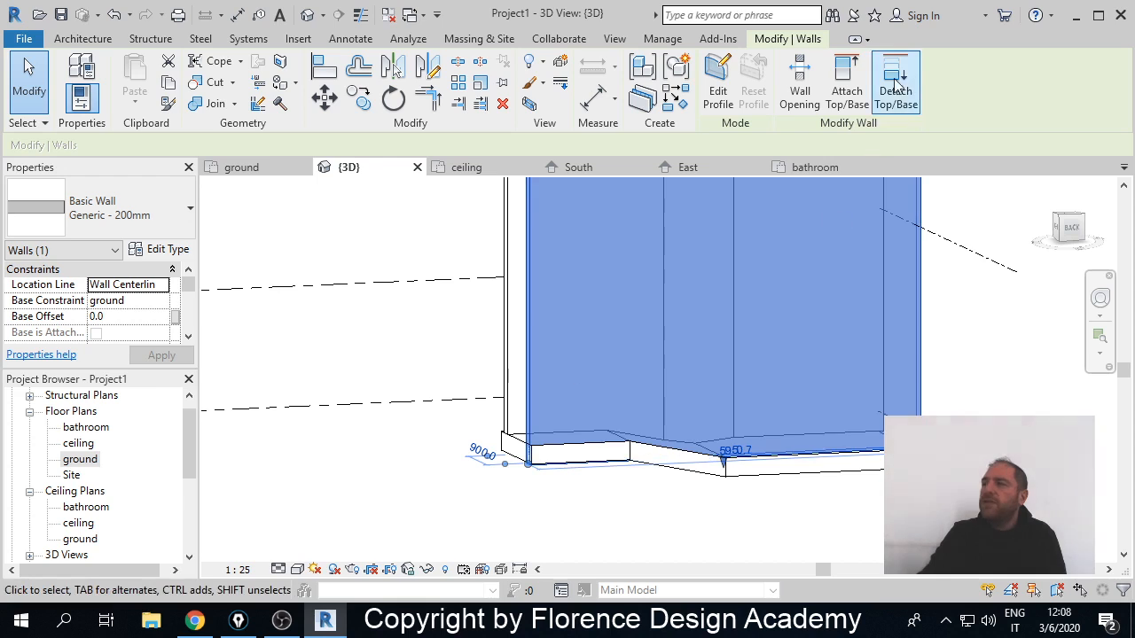
left_click(846, 84)
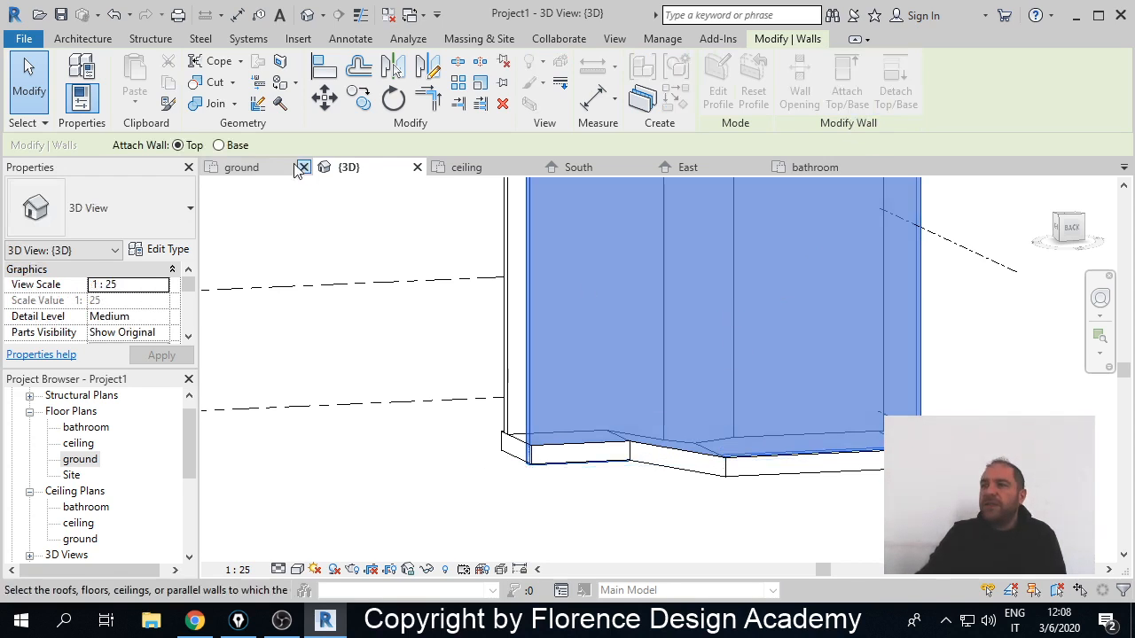
left_click(599, 468)
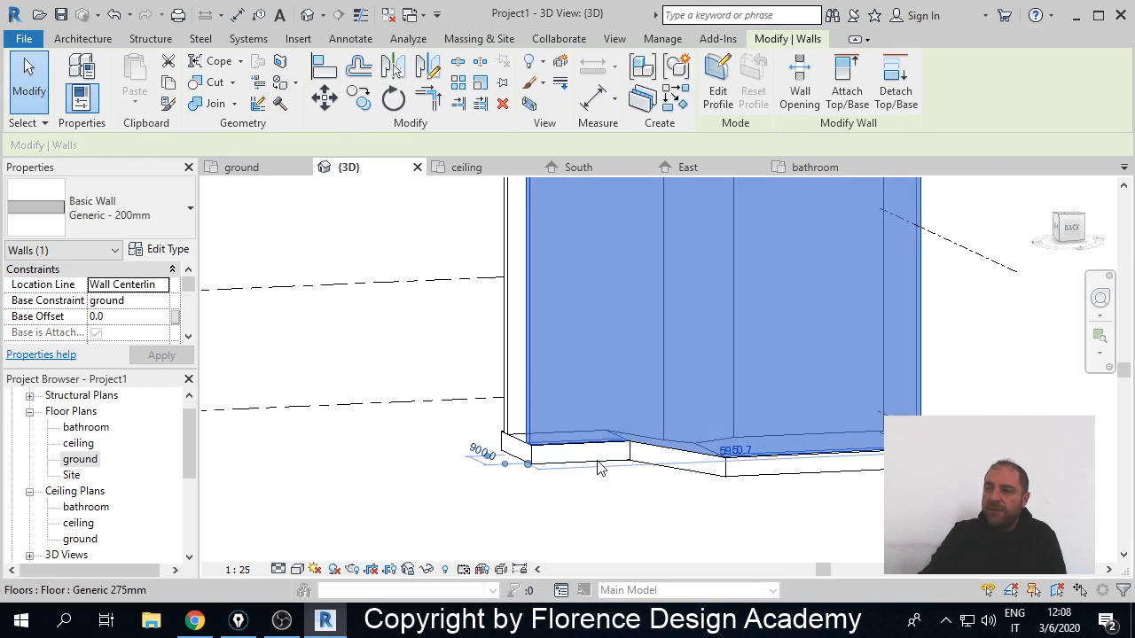
- Attach the base of the long straight wall to the sloped floor as well and check its bottom edge in 3D
left_click(844, 105)
left_click(239, 146)
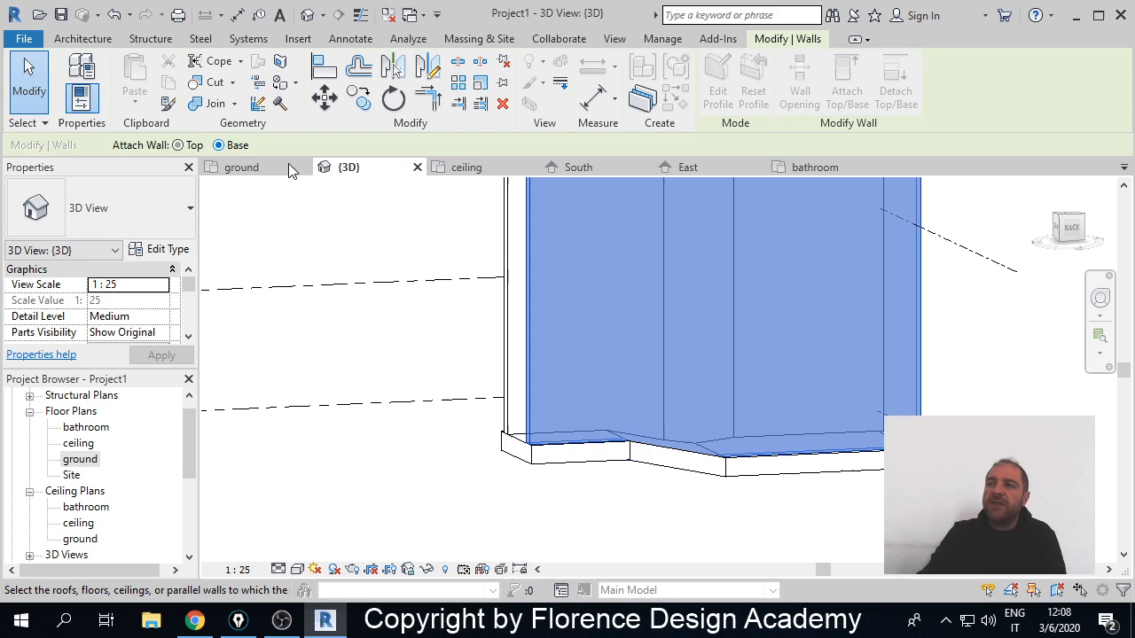
left_click(696, 474)
middle_click_drag(696, 475, 856, 497, "shift")
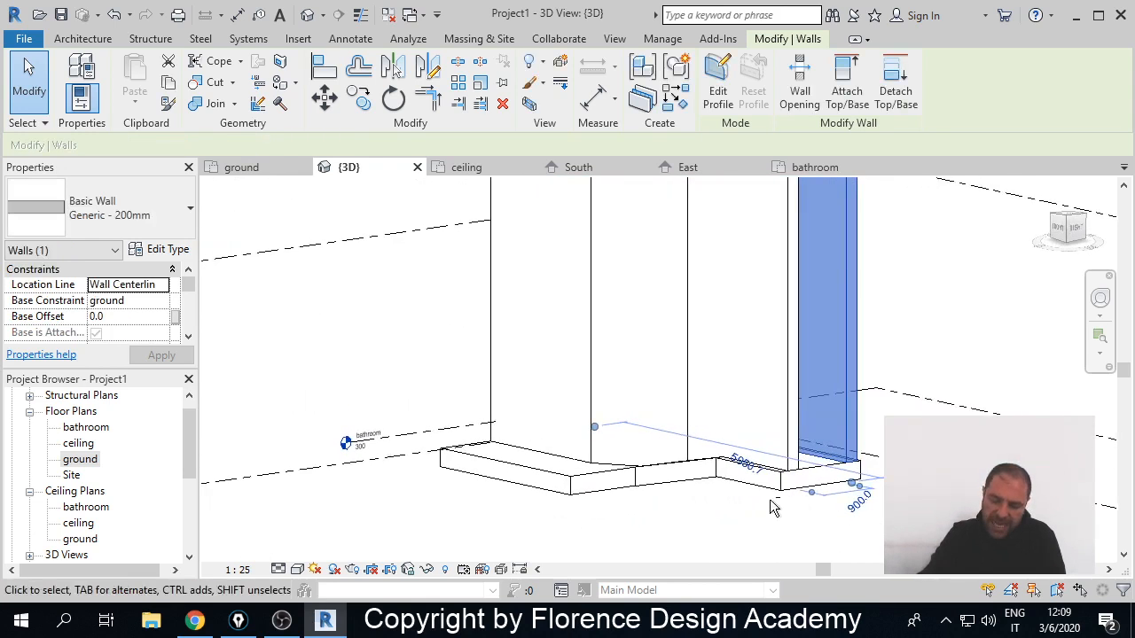
middle_click_drag(611, 479, 588, 500, "shift")
left_click(588, 500)
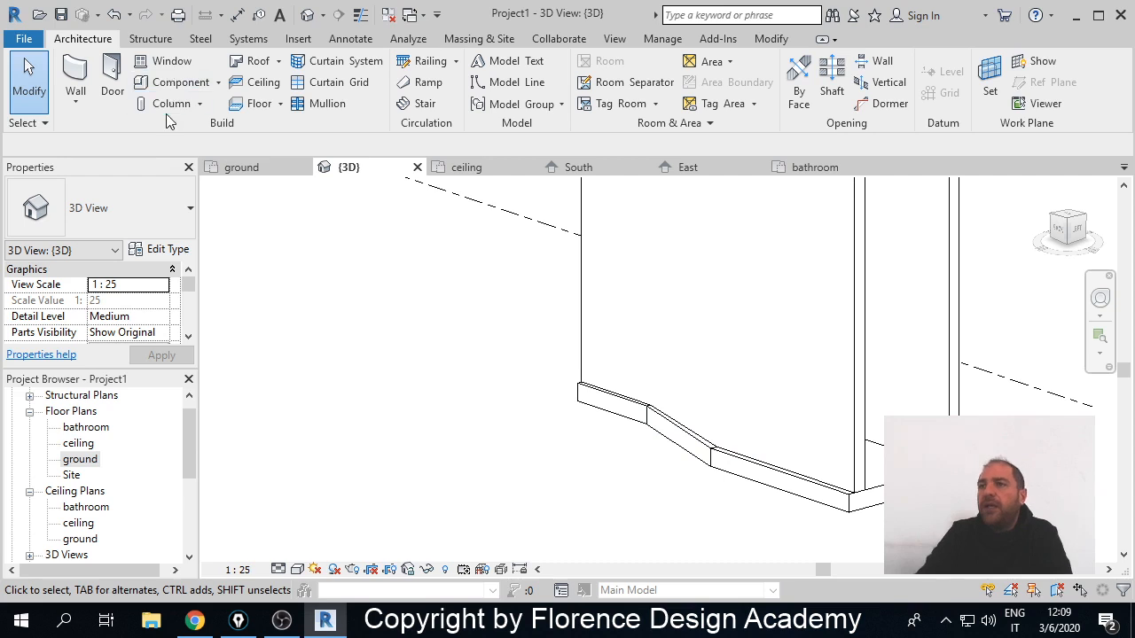
scroll(550, 399, "down", 1)
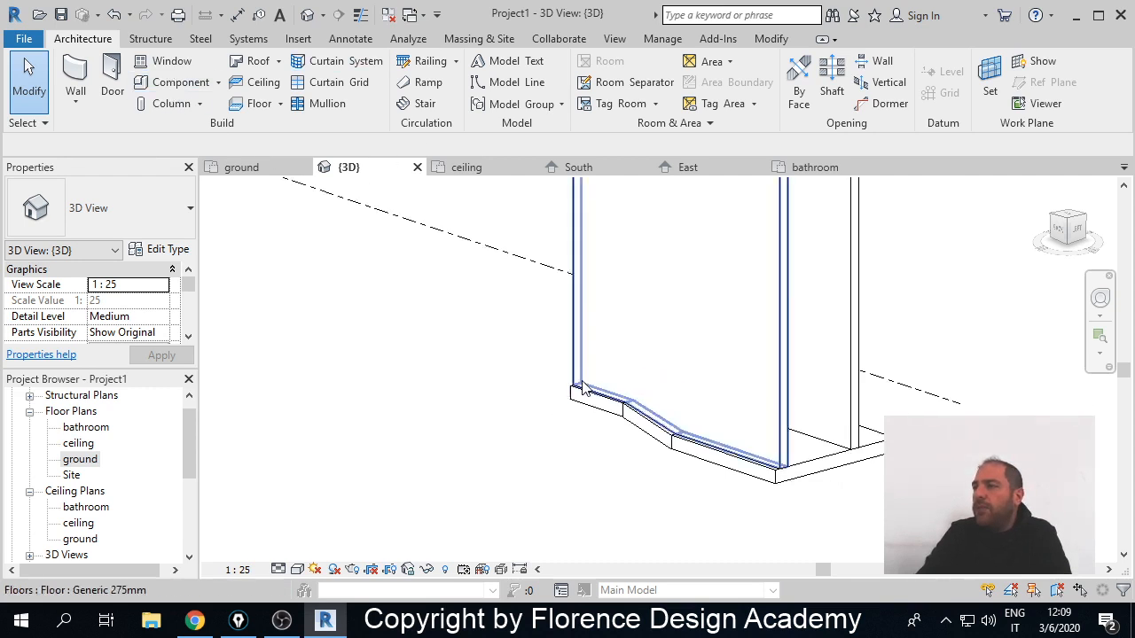
- Select all four walls standing on the floors and delete them, leaving only the three floor slabs
left_click(814, 470)
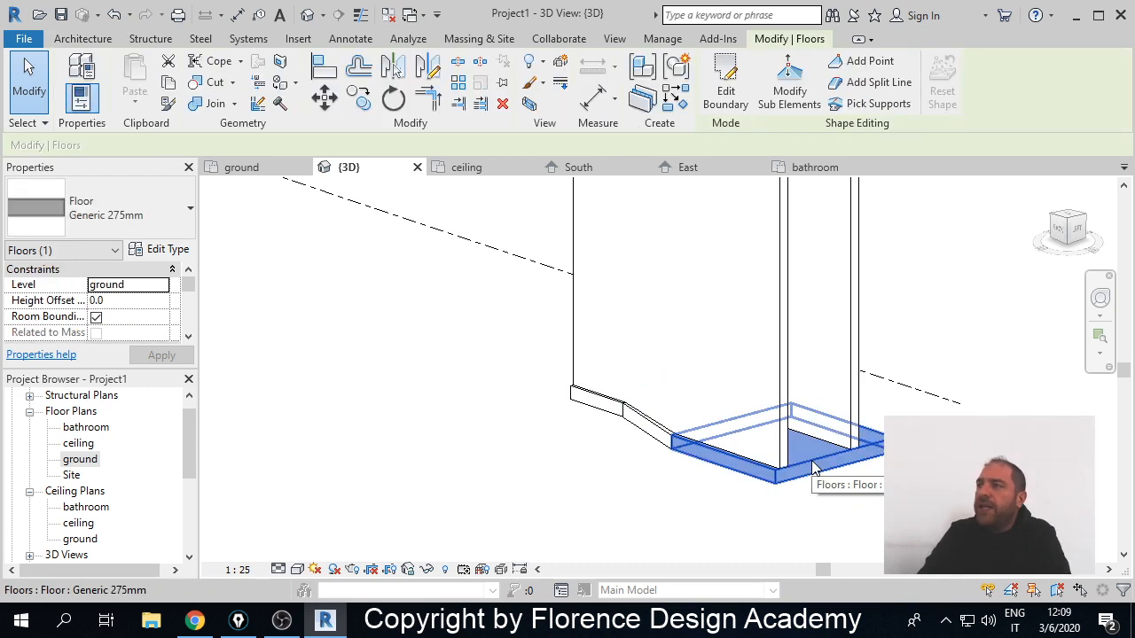
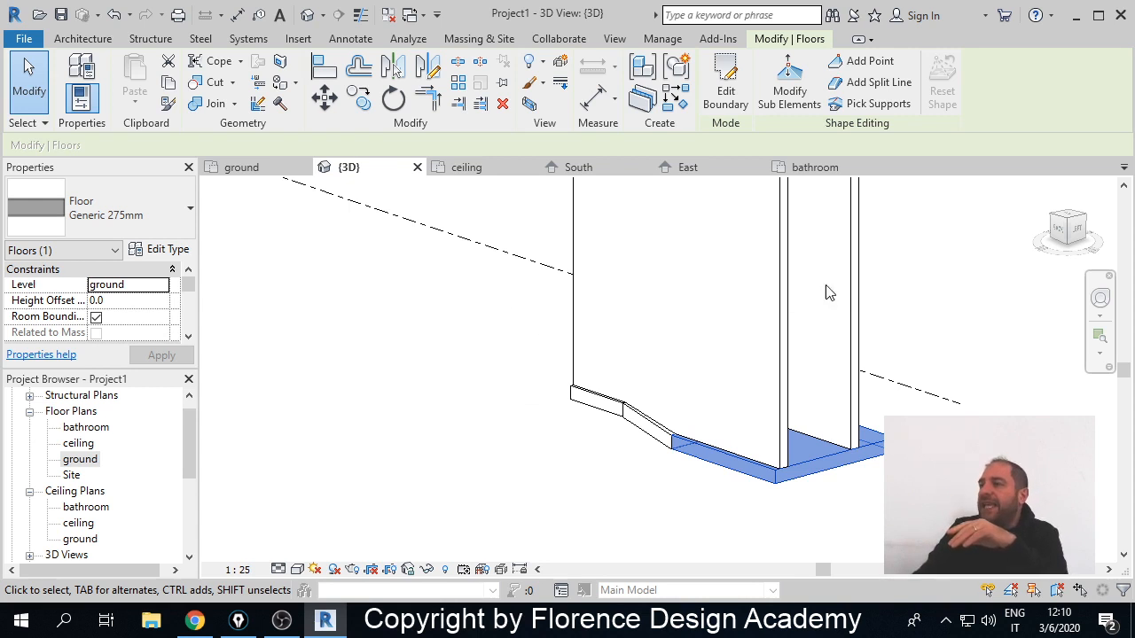
scroll(829, 293, "down", 4)
key("Escape")
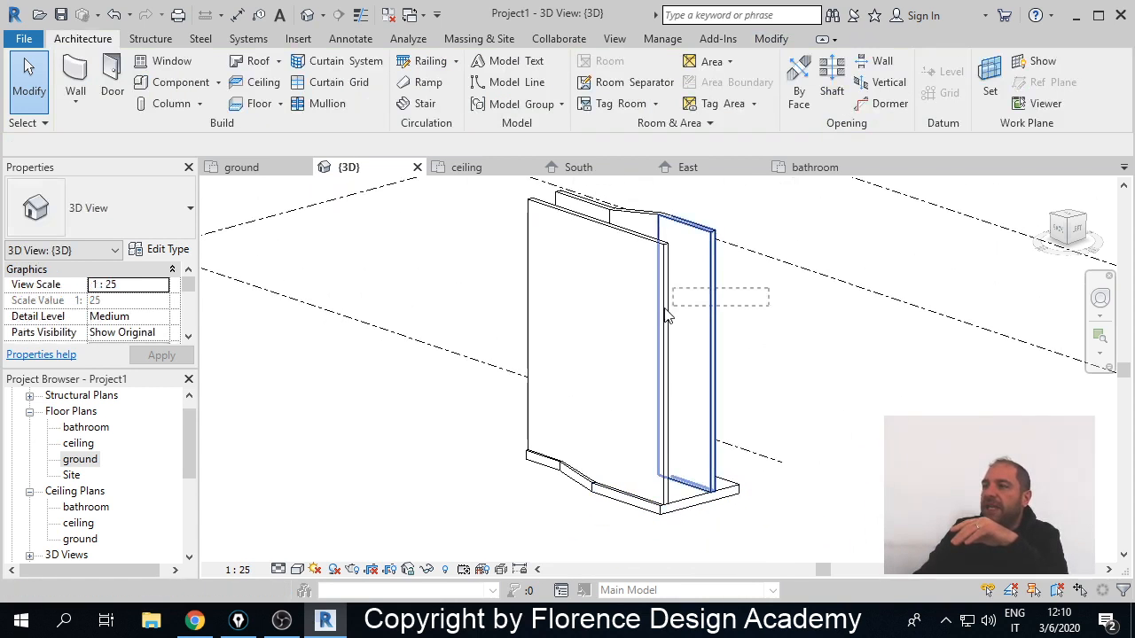
key("Tab")
left_click(511, 319)
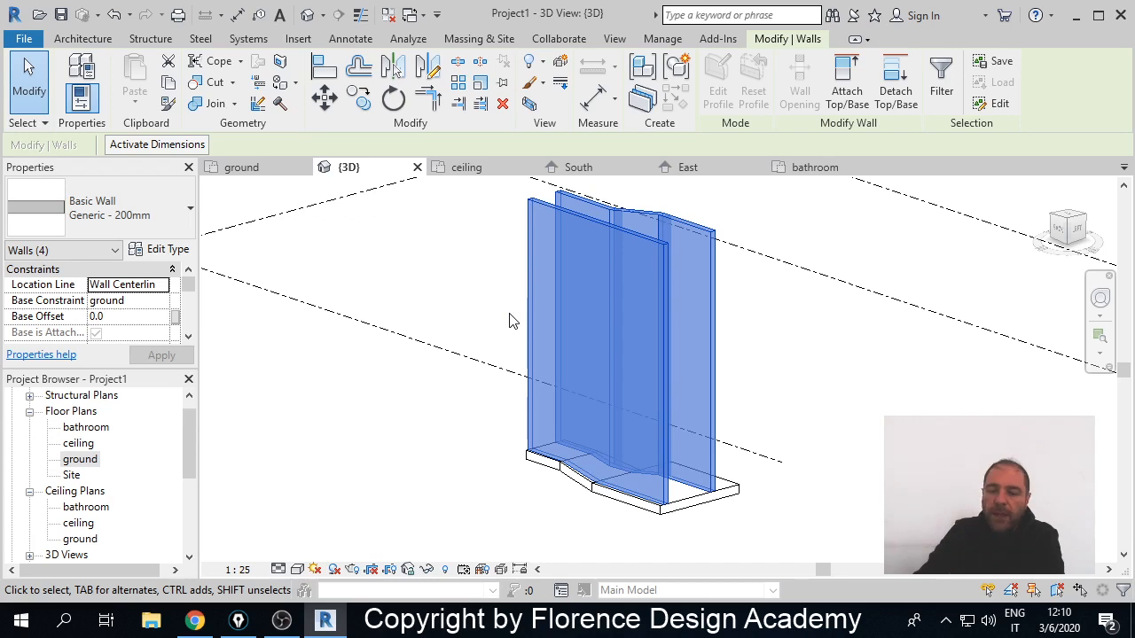
key("Delete")
middle_click_drag(633, 392, 676, 342)
scroll(671, 382, "up", 2)
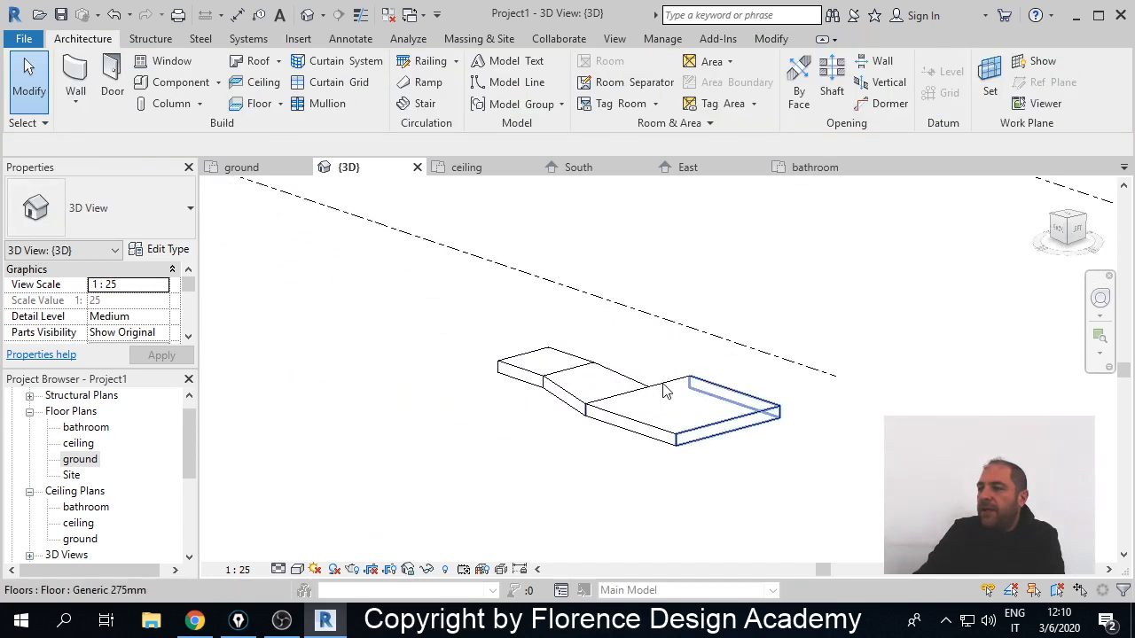
- Add a shape-editing point near the centre of the ground-level floor slab
left_click(670, 387)
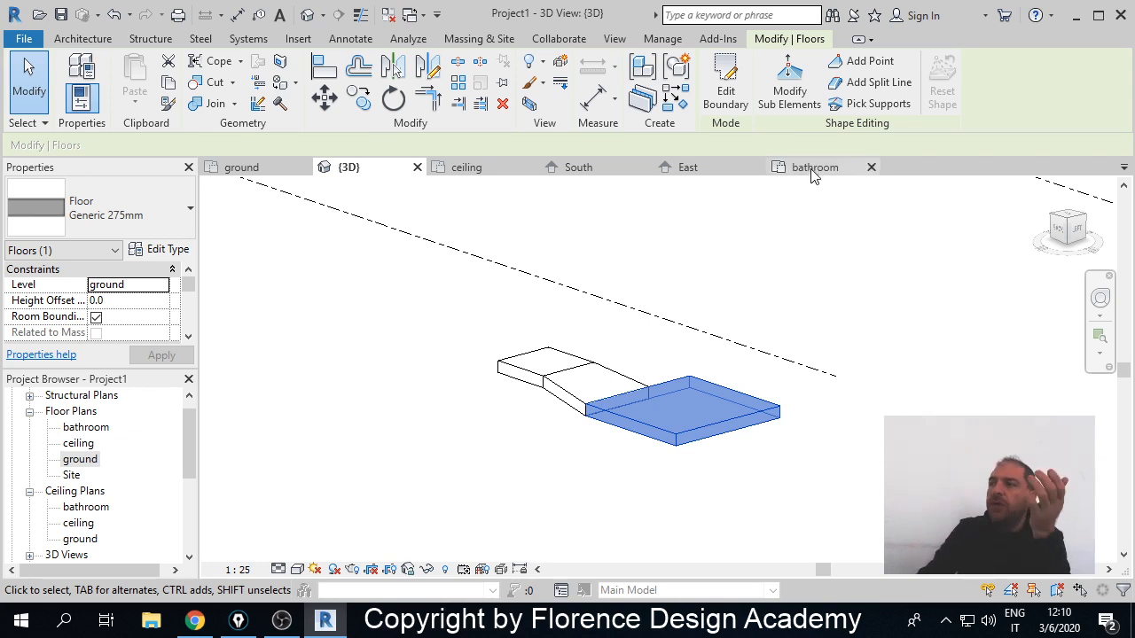
left_click(864, 67)
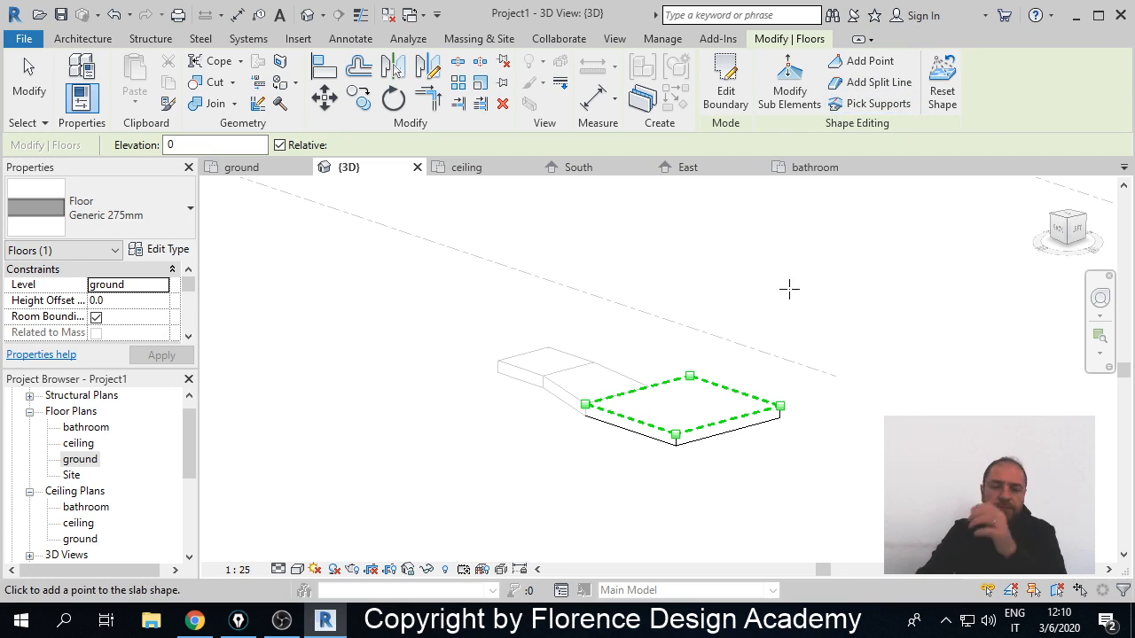
middle_click_drag(756, 324, 653, 405, "shift")
scroll(654, 396, "up", 3)
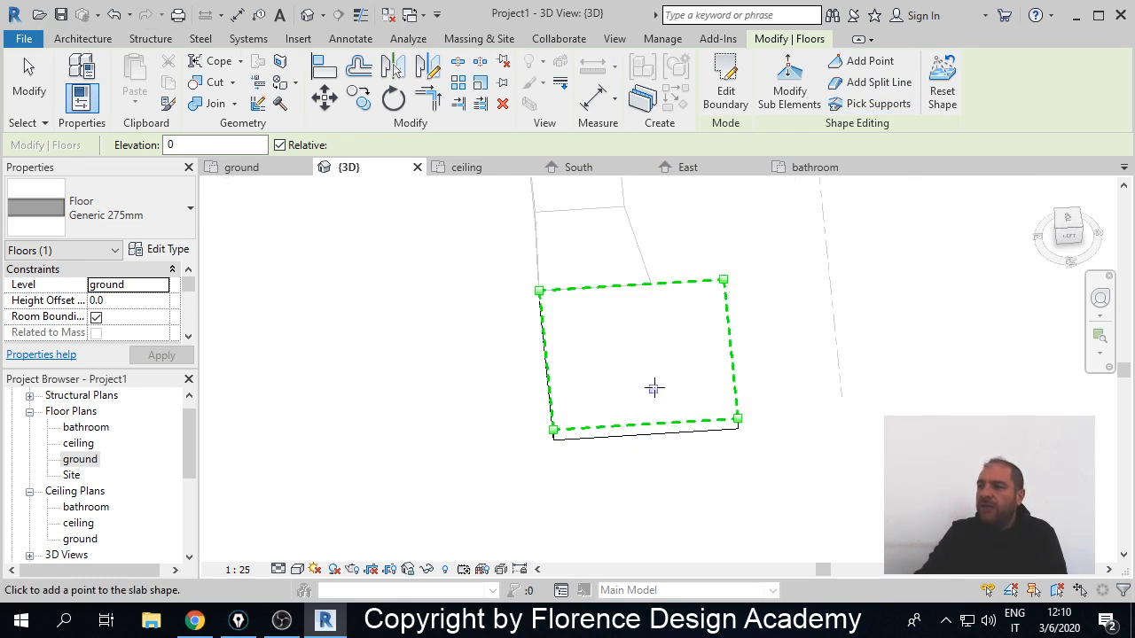
left_click(636, 349)
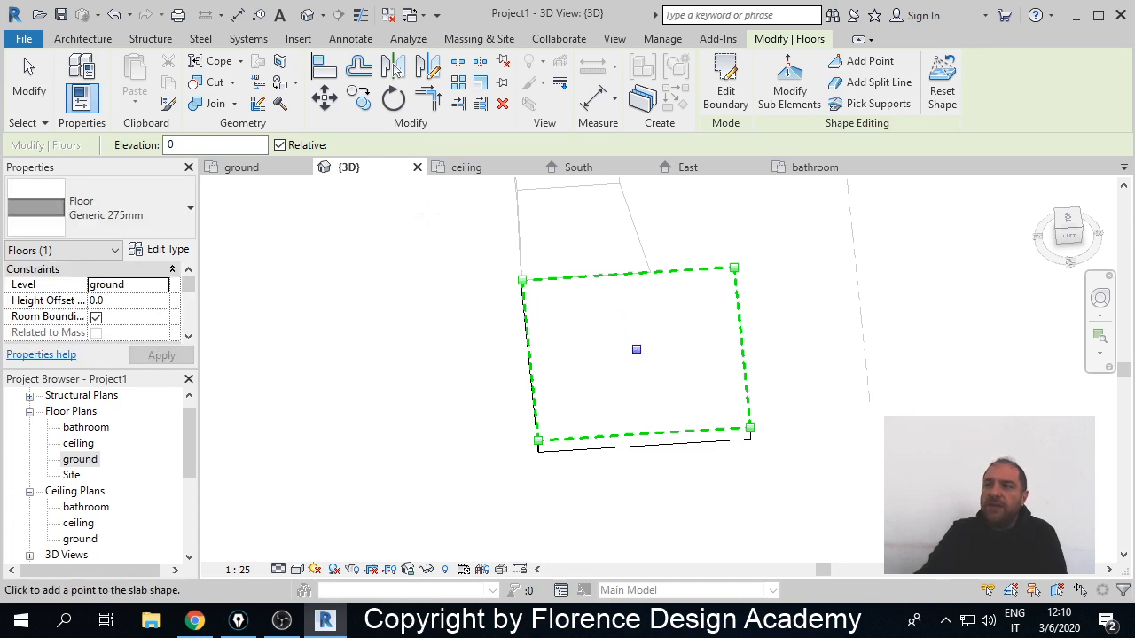
left_click(29, 80)
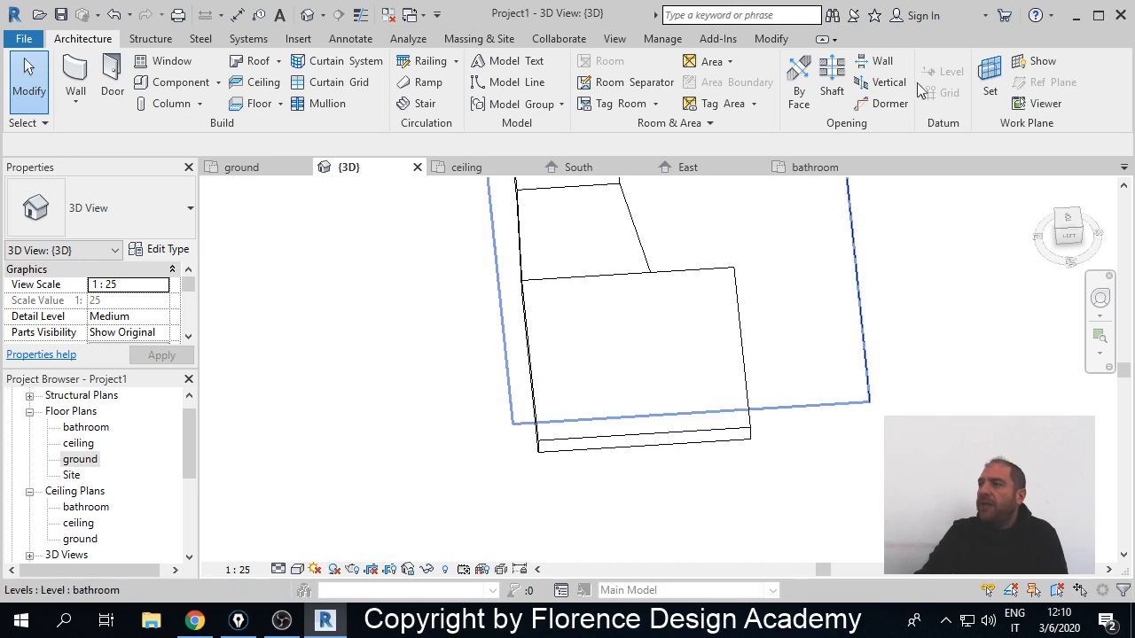
- Modify the ground-level floor's sub-elements and raise its centre point to an elevation of 40
left_click(650, 348)
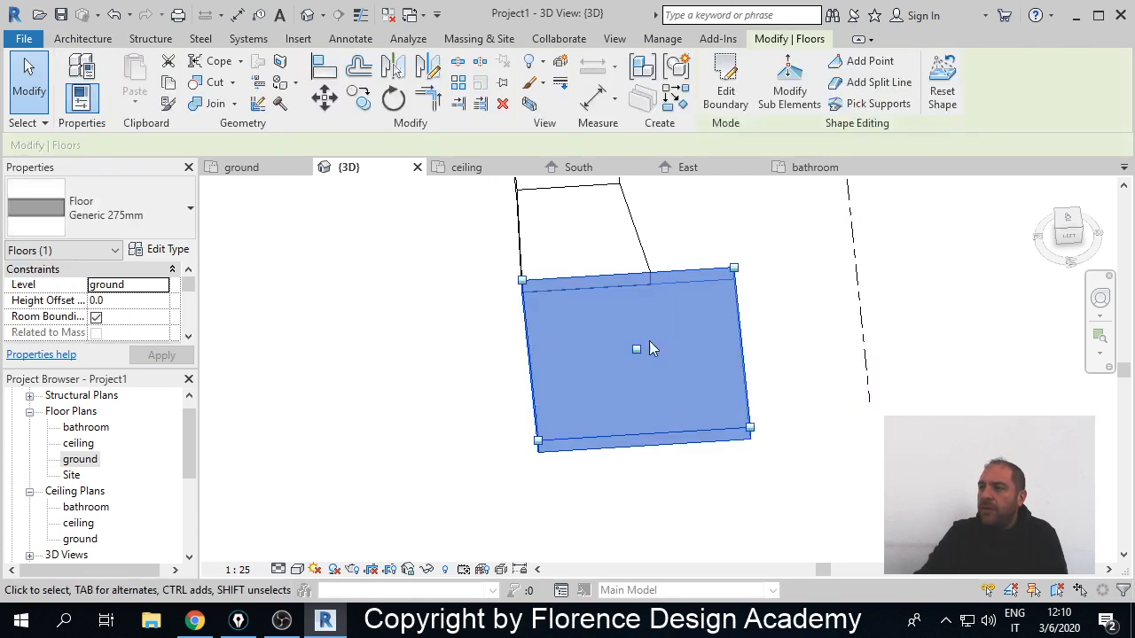
left_click(789, 98)
middle_click_drag(679, 311, 722, 288, "shift")
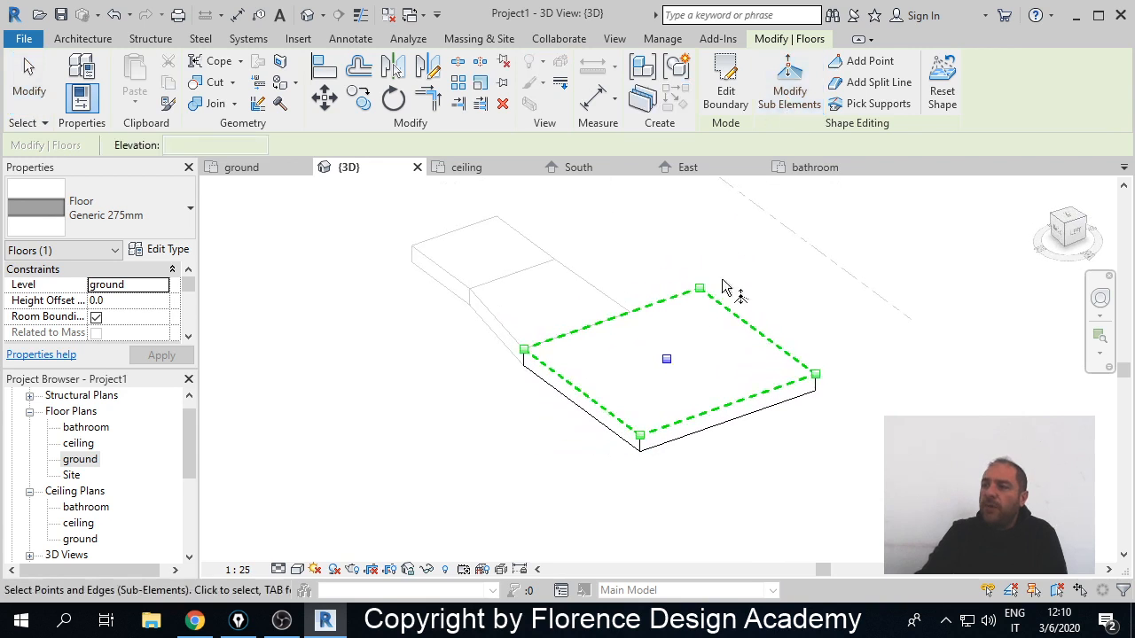
left_click(669, 360)
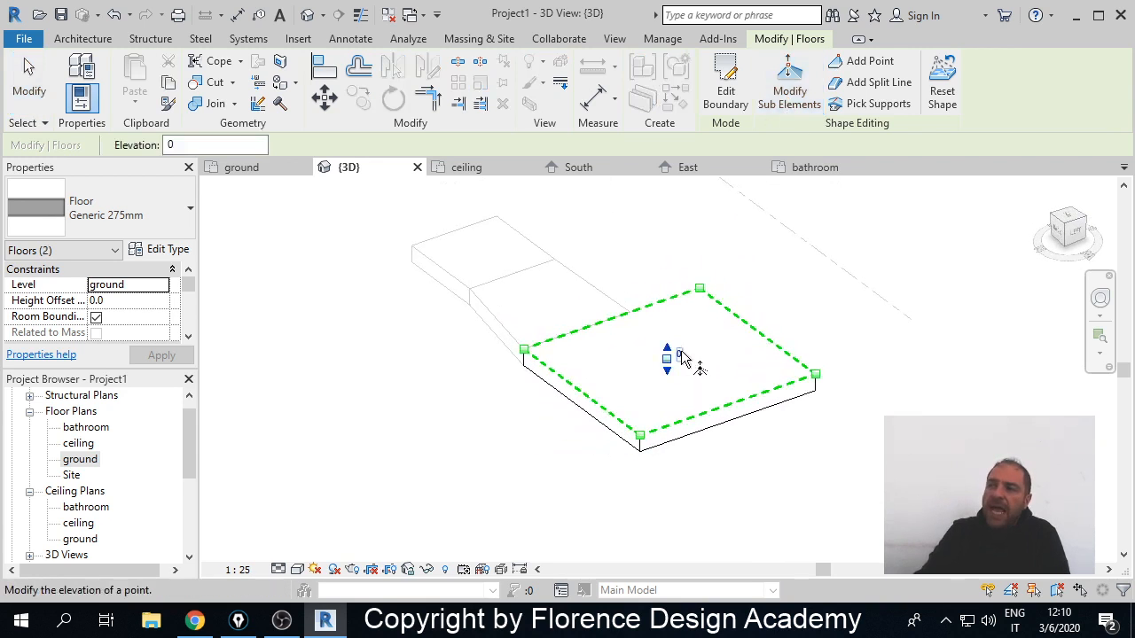
scroll(683, 365, "up", 3)
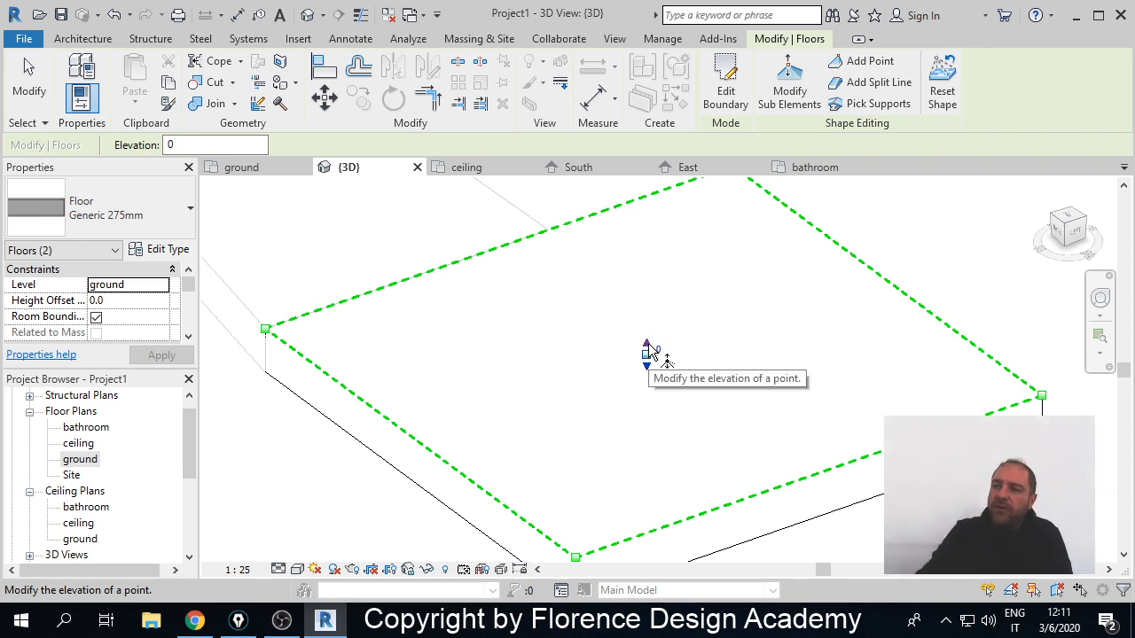
mouse_move(649, 351)
left_mouse_down()
mouse_move(653, 284)
mouse_move(650, 366)
mouse_move(653, 331)
mouse_move(660, 353)
left_mouse_up()
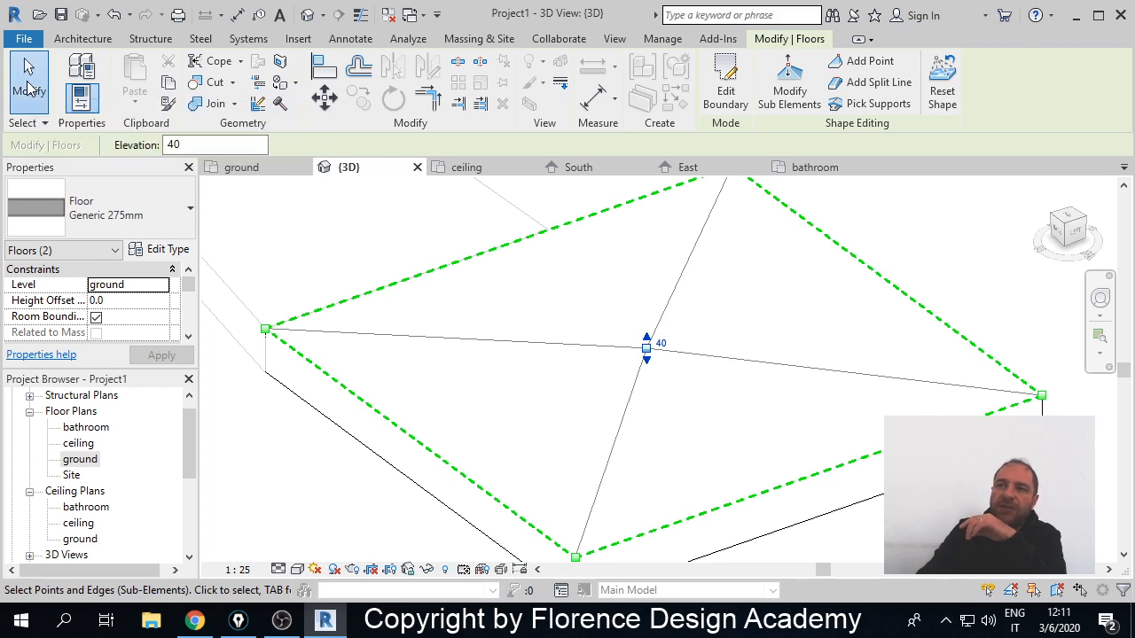
left_click(28, 89)
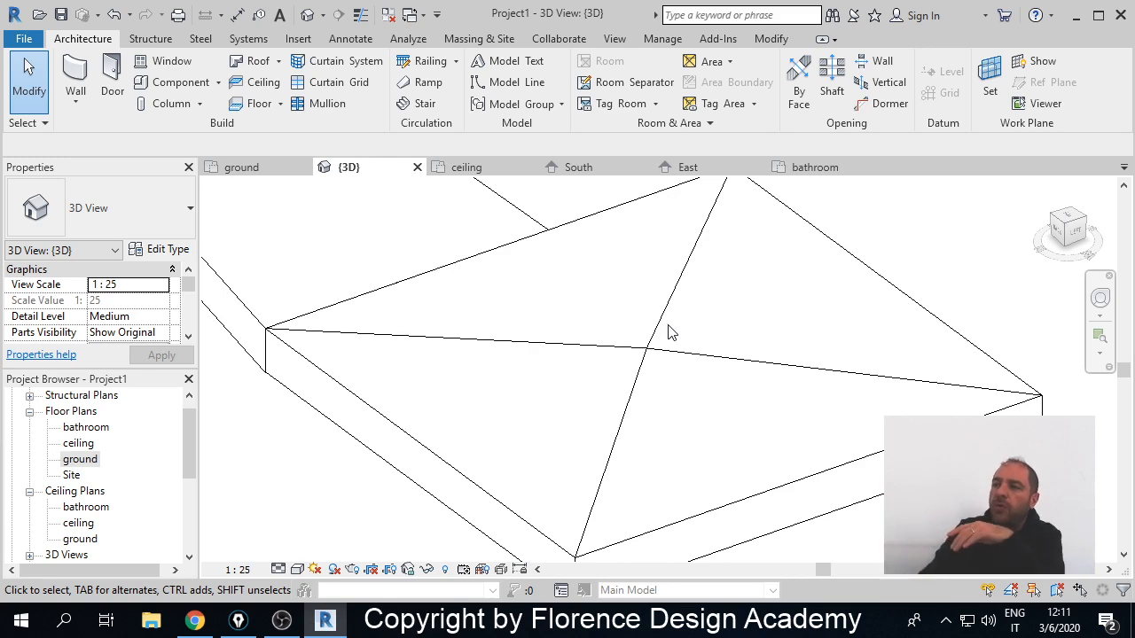
- Set the elevation of the ground-level floor's centre point to -10 so the slab slopes towards its middle
left_click(686, 282)
left_click(789, 89)
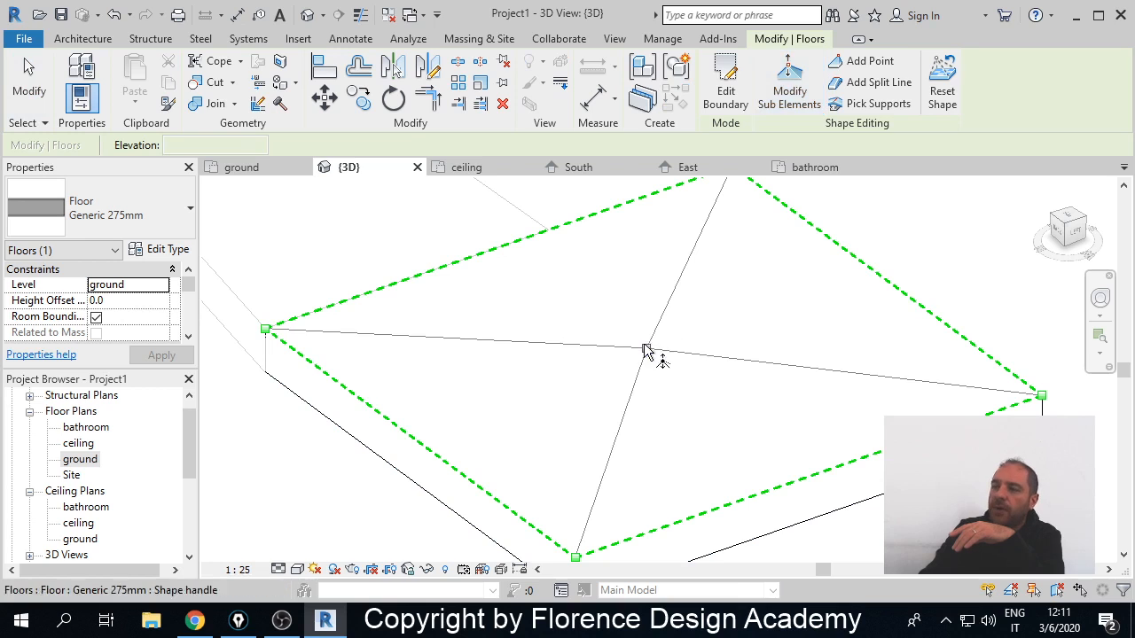
left_click_drag(646, 351, 651, 381)
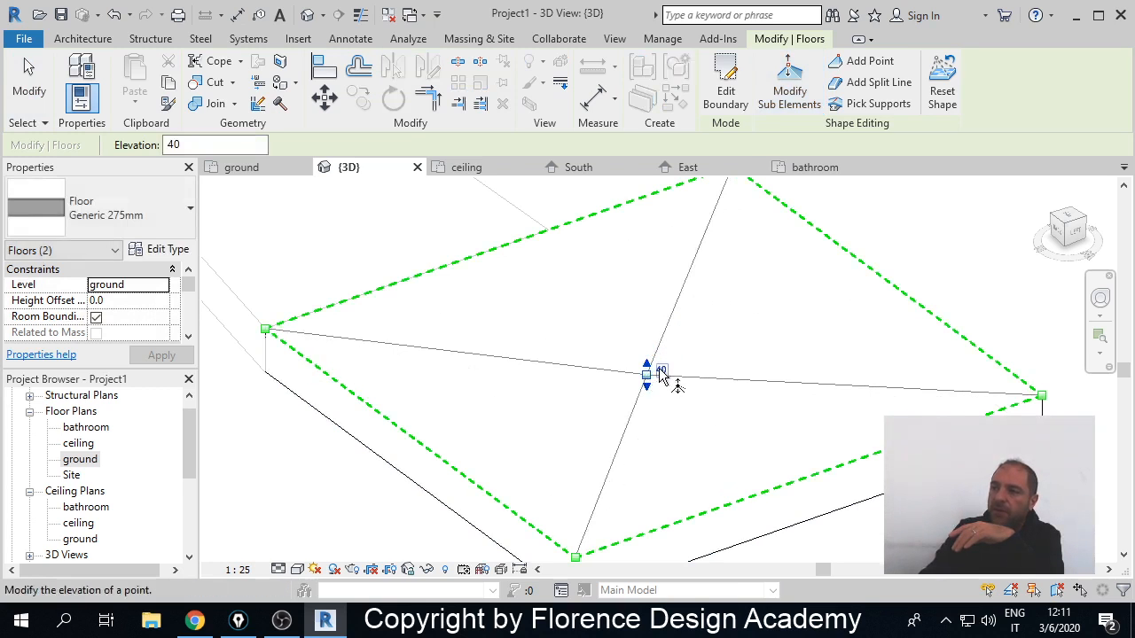
left_click(662, 372)
key("BackSpace")
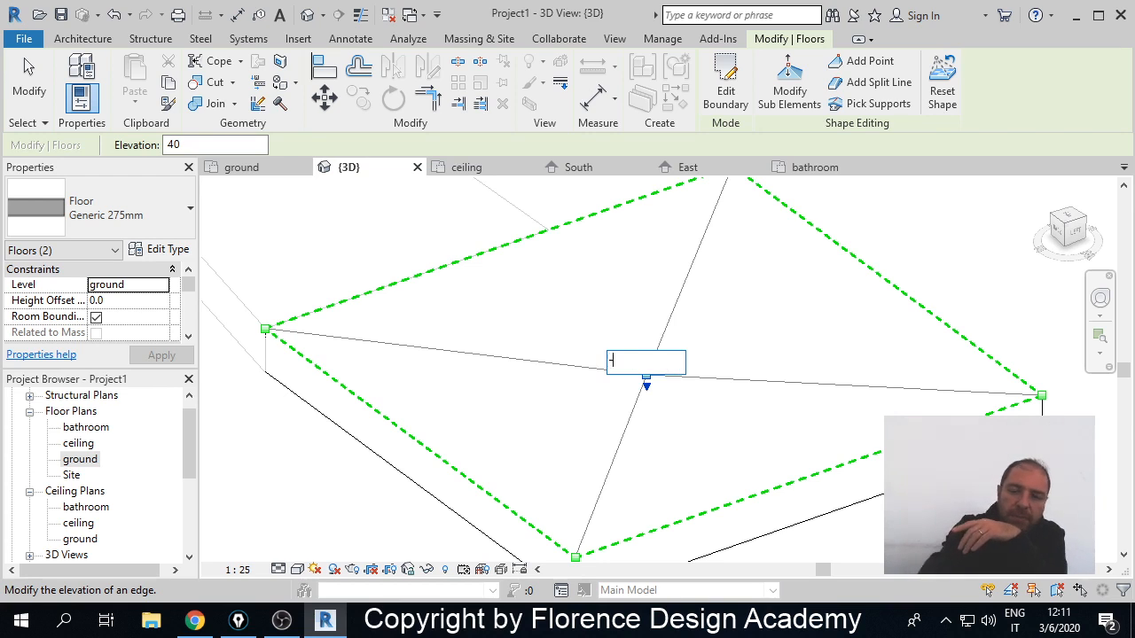
key("Return")
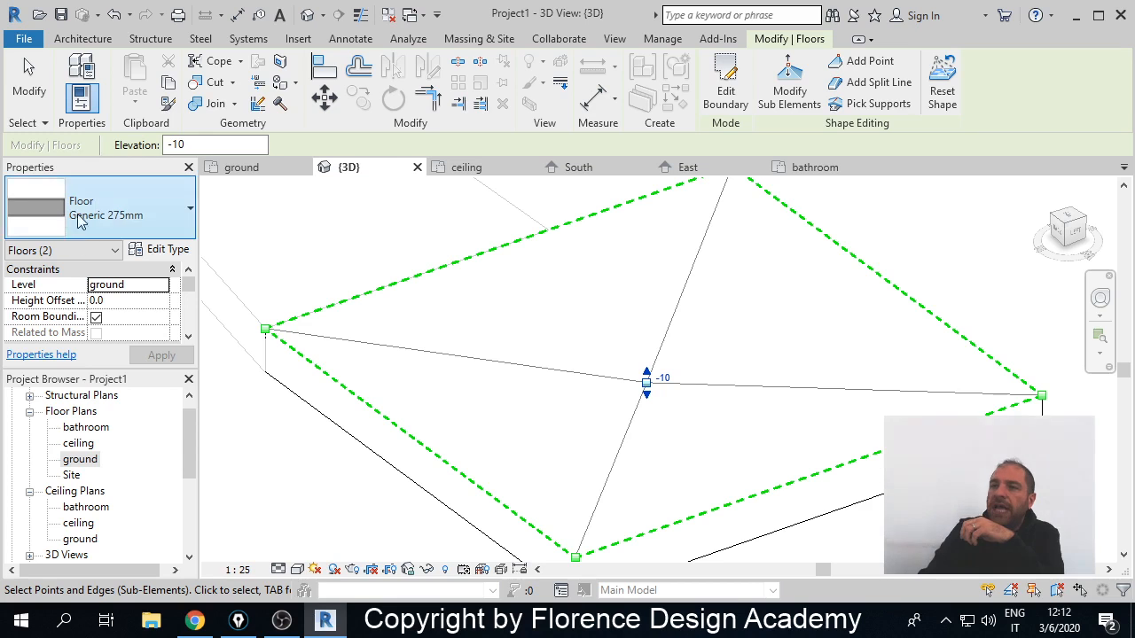
left_click(27, 71)
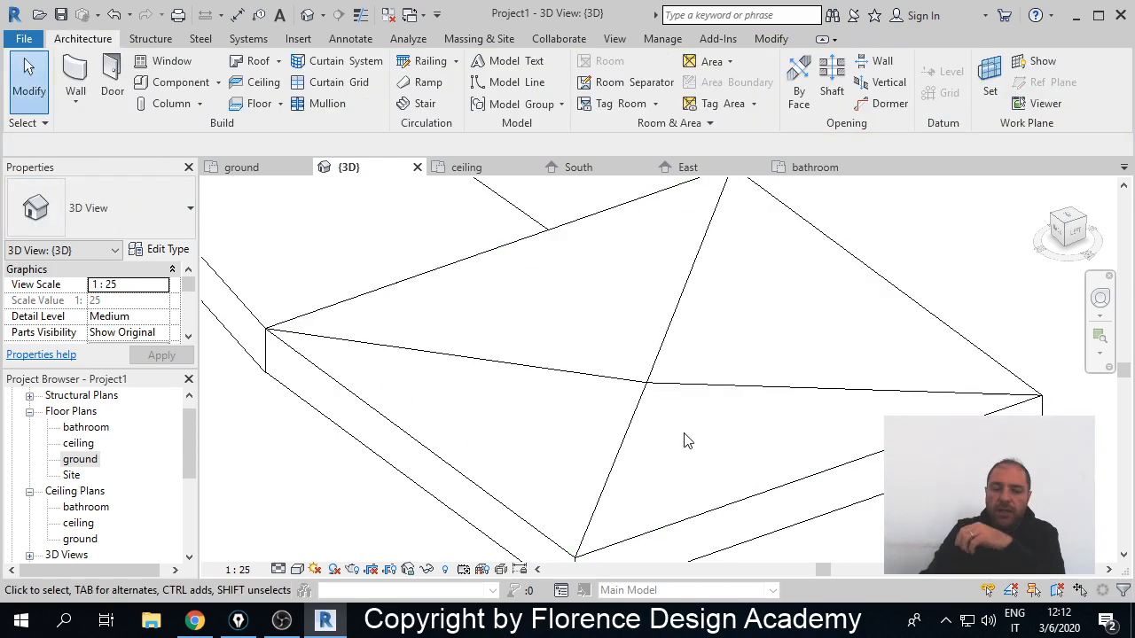
- Inspect the sloped ground-level floor from a lower angle and delete it
middle_click_drag(683, 469, 671, 360, "shift")
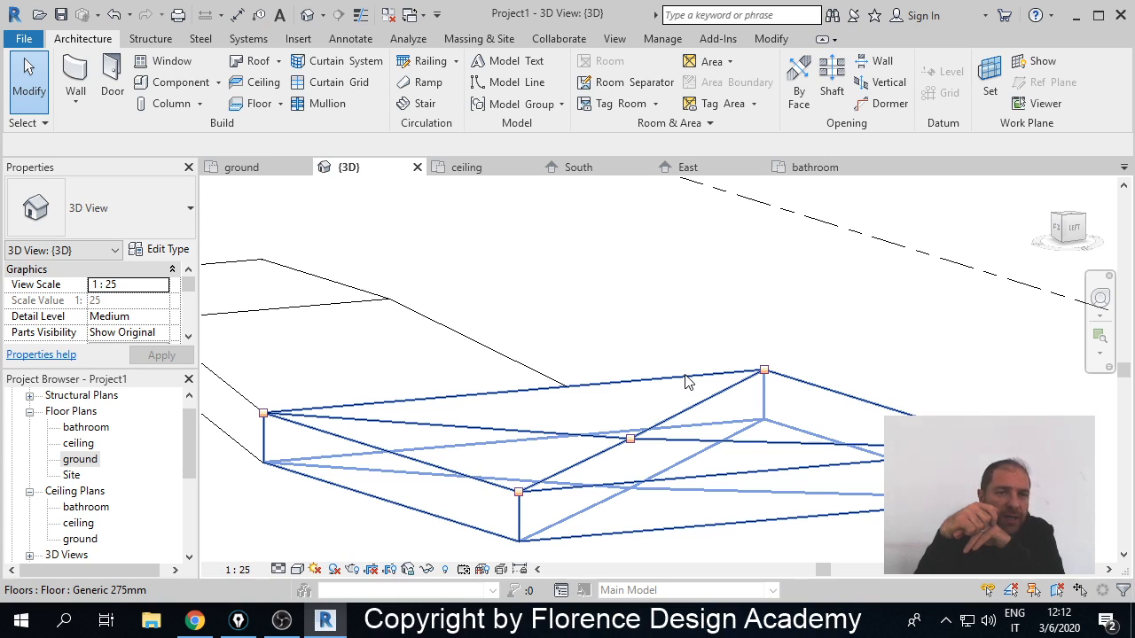
left_click(702, 271)
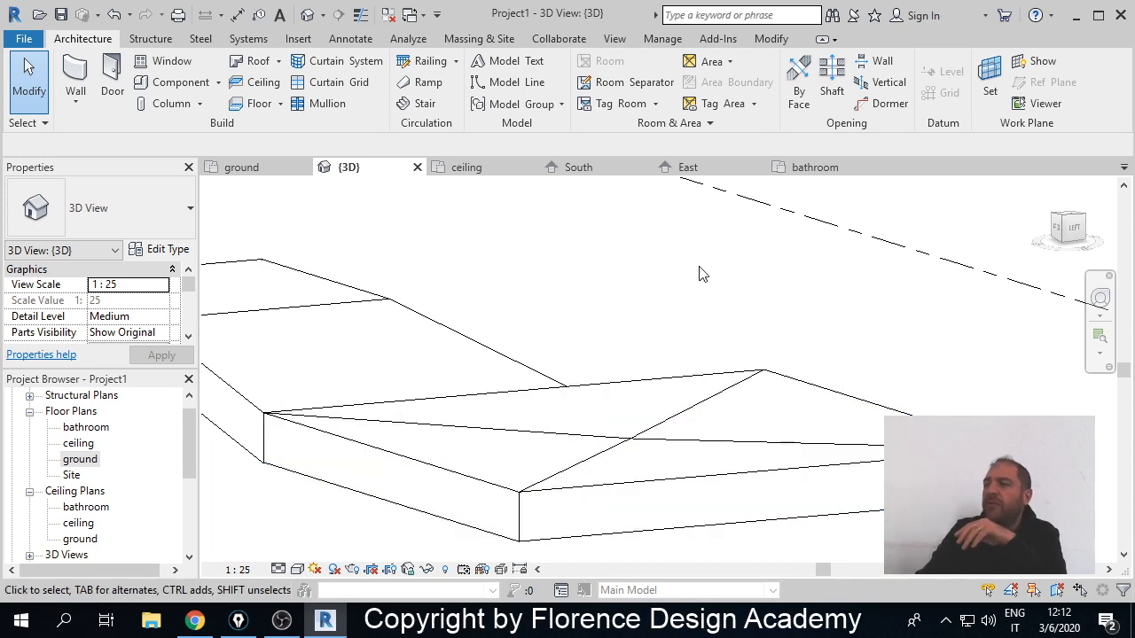
scroll(704, 315, "down", 1)
left_click(694, 365)
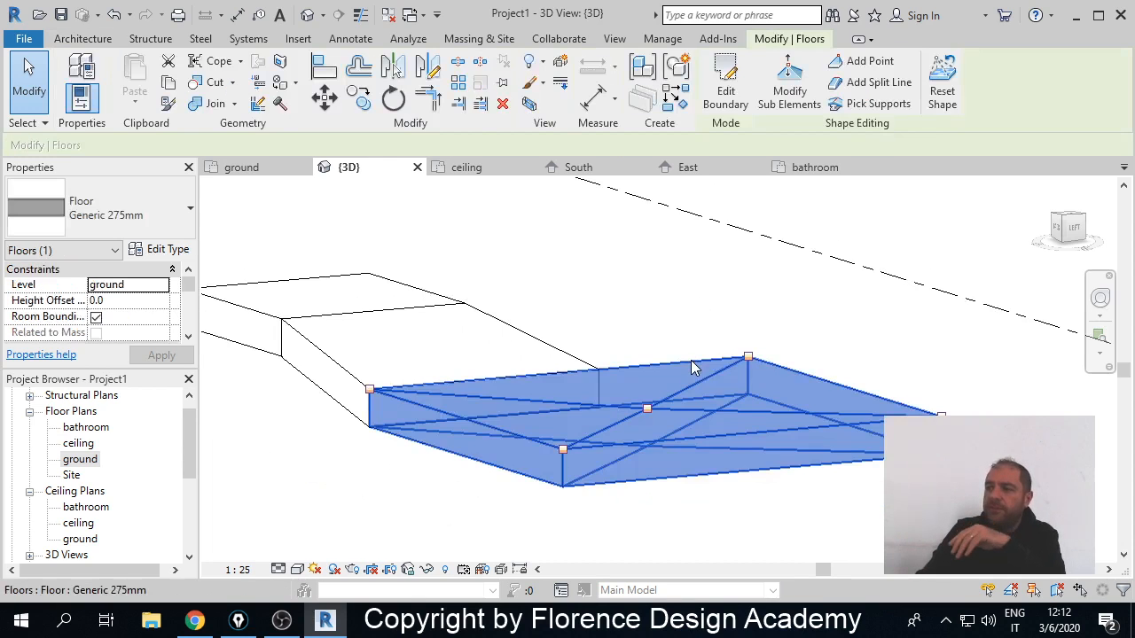
key("Delete")
scroll(707, 347, "down", 1)
scroll(708, 354, "down", 1)
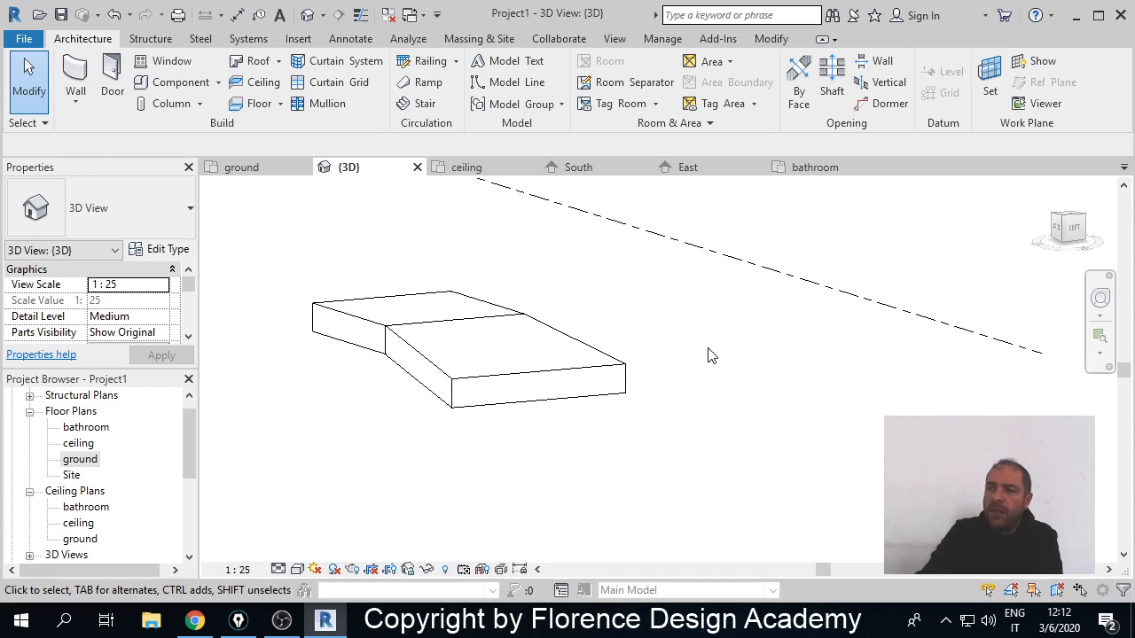
- Select the bathroom-level floor in 3D and open the North elevation to see it against the levels
middle_click_drag(577, 405, 751, 381)
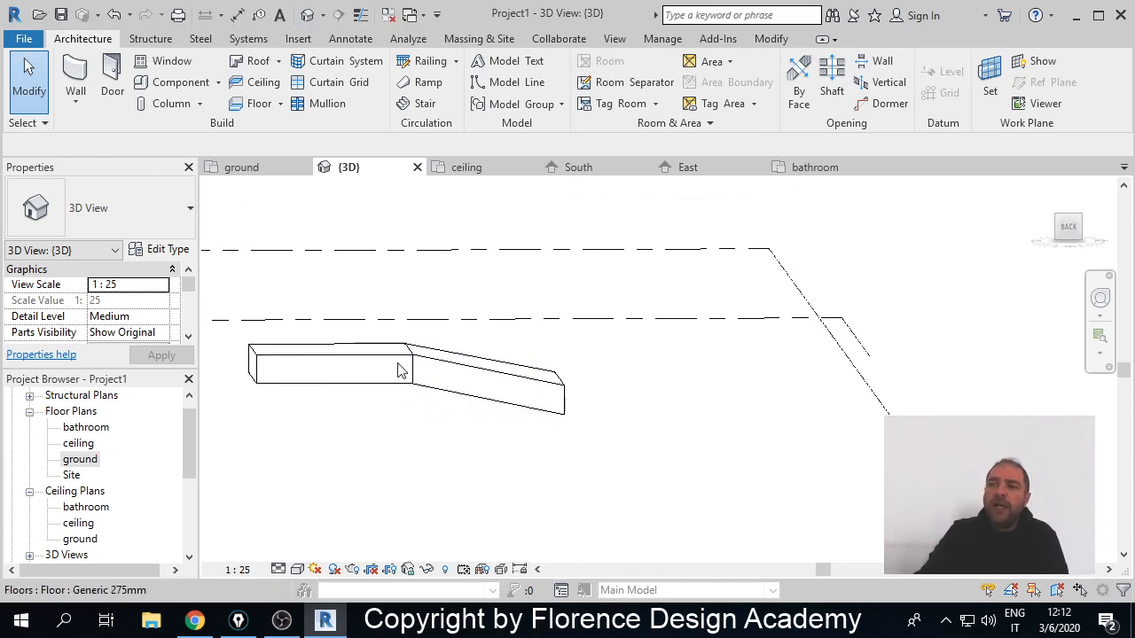
left_click(370, 355)
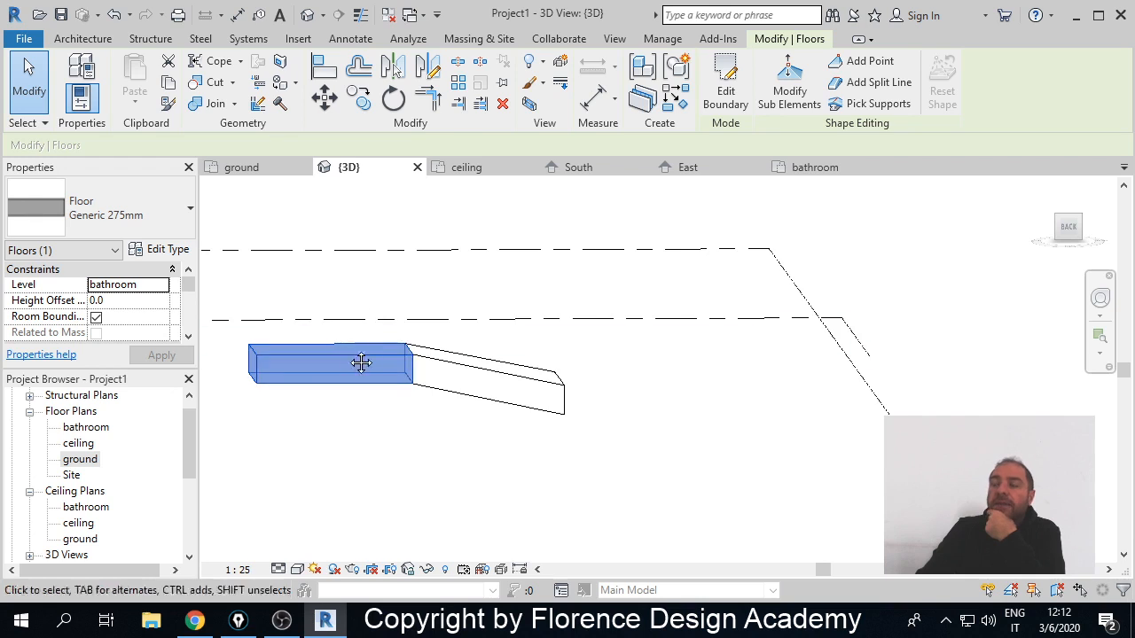
middle_click_drag(359, 363, 441, 362)
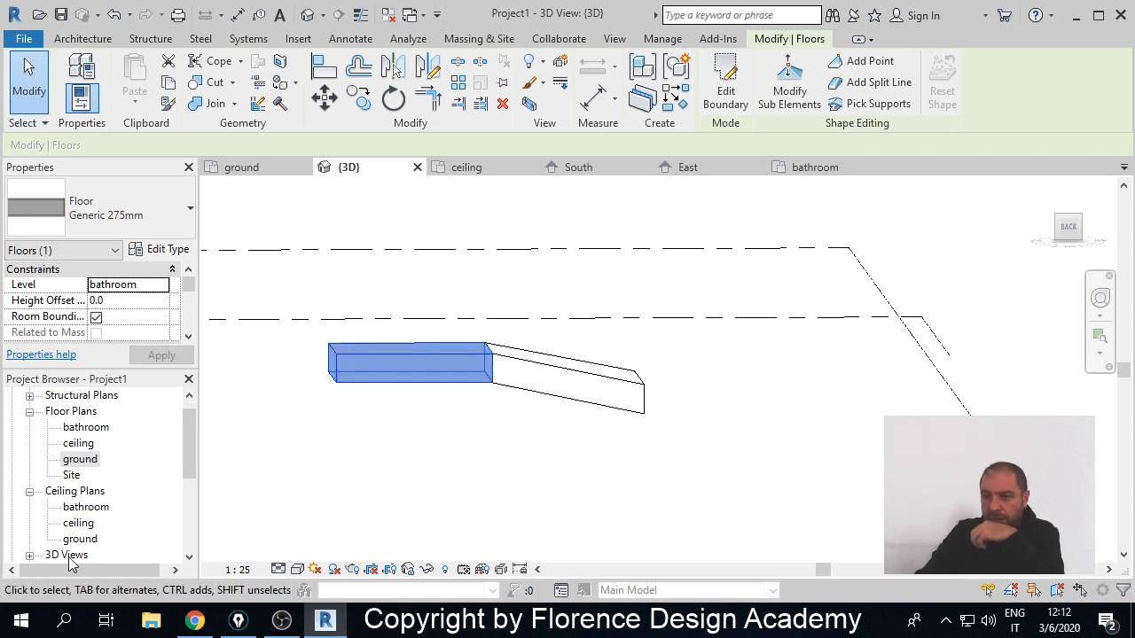
scroll(123, 518, "down", 3)
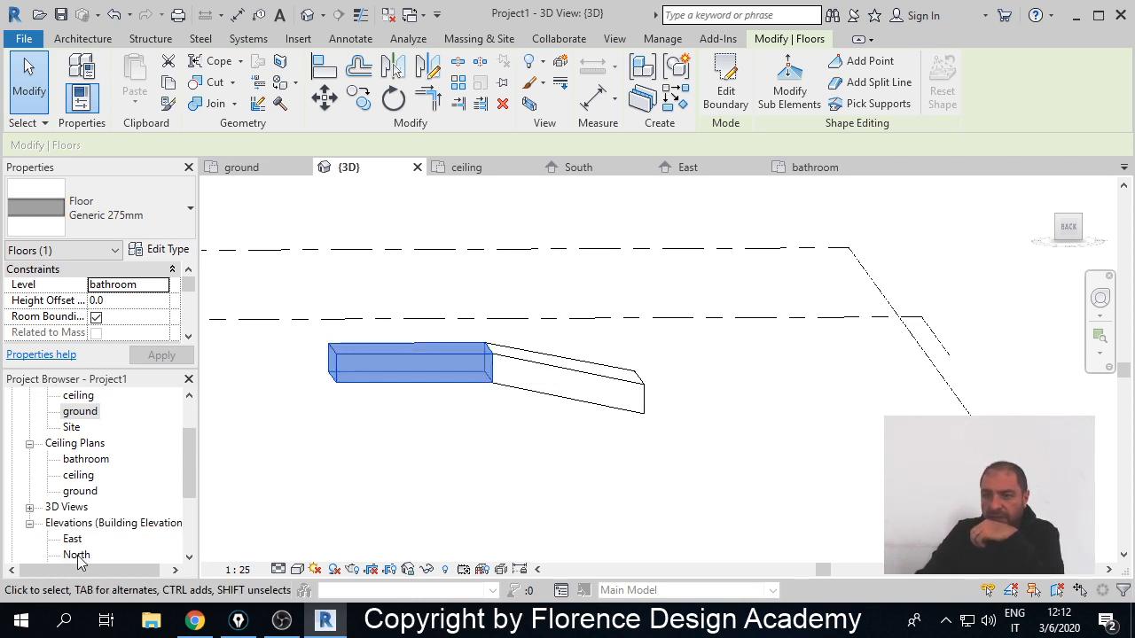
double_click(76, 555)
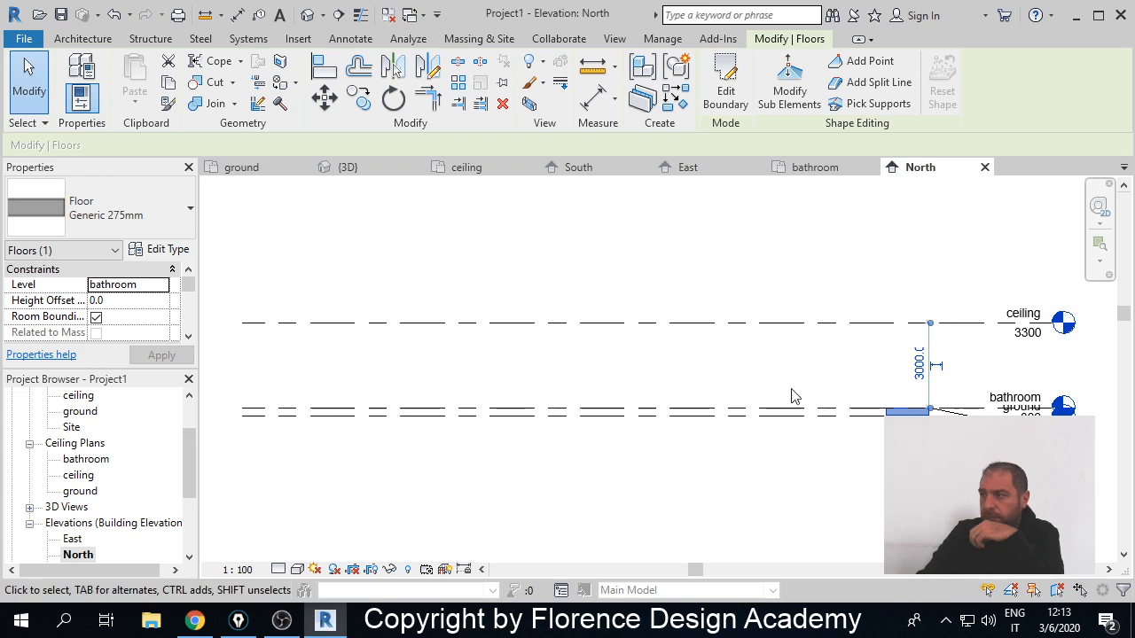
scroll(623, 410, "up", 5)
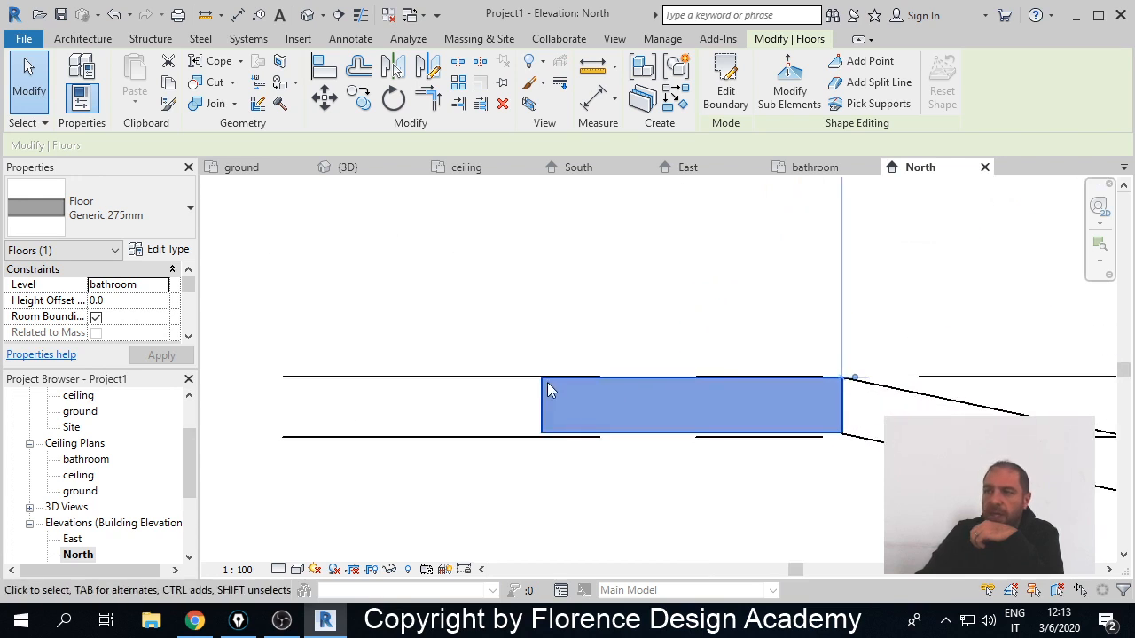
scroll(590, 379, "up", 2)
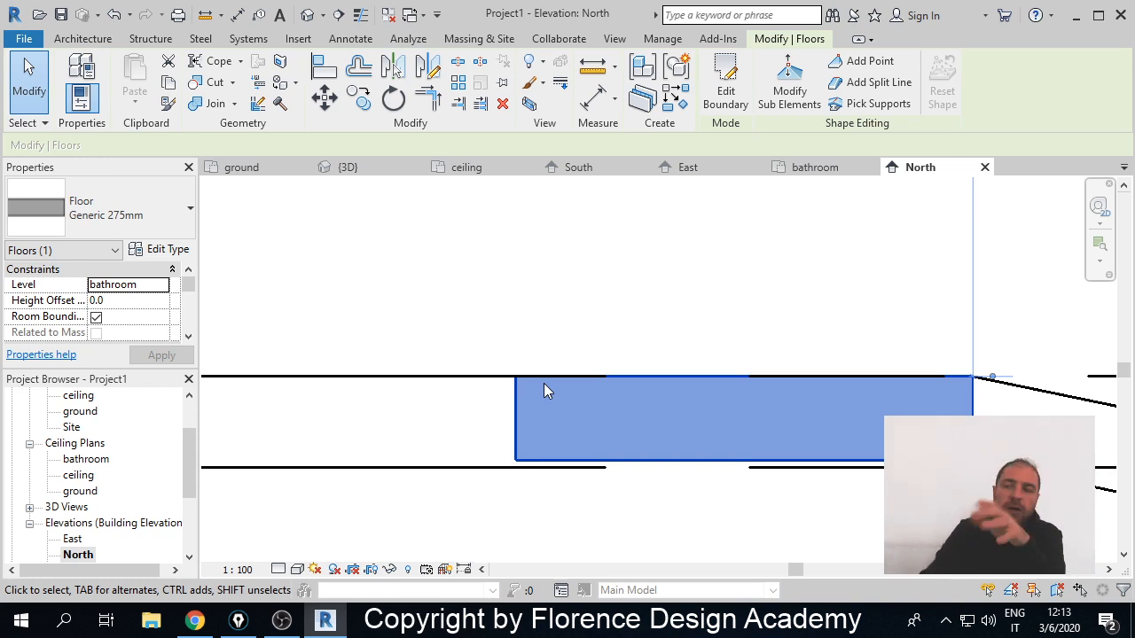
- Move the bathroom-level floor up to a height offset of about 540 and back down to about -165
scroll(545, 384, "down", 3)
middle_click_drag(546, 385, 438, 427)
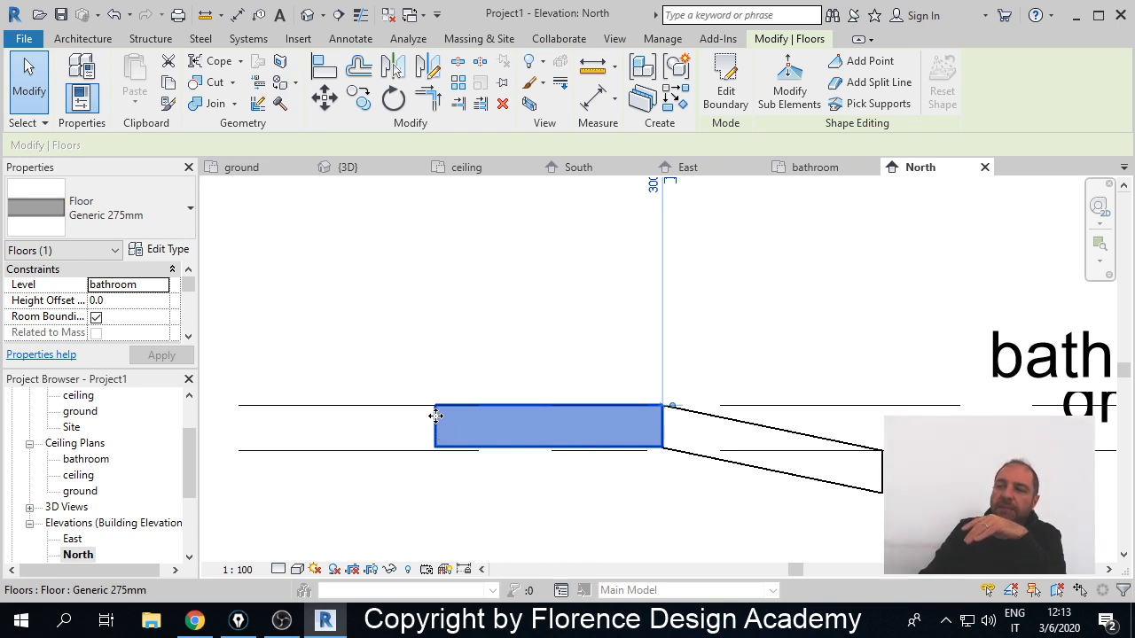
left_click_drag(436, 415, 433, 349)
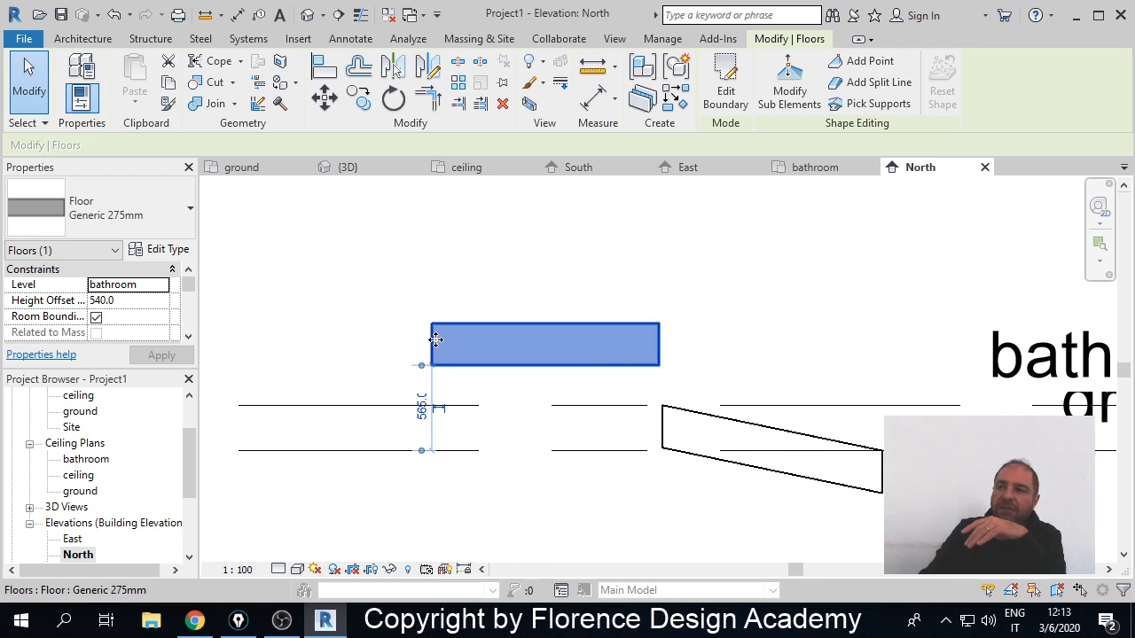
left_click_drag(436, 337, 424, 444)
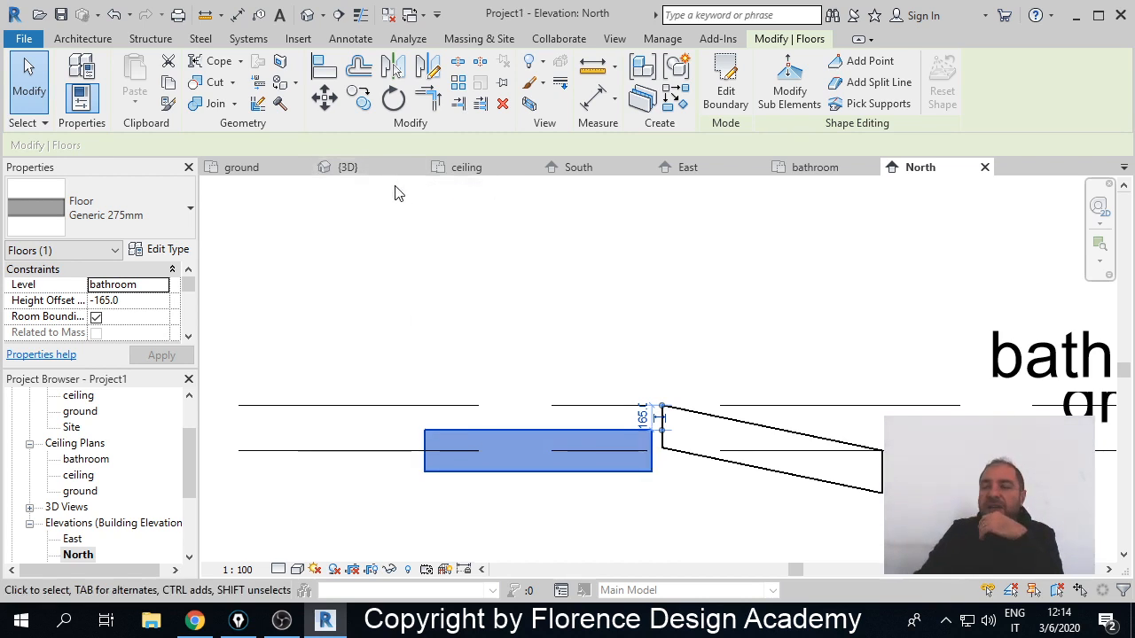
- Raise the bathroom-level floor in the North elevation to a height offset of about 195 and nudge it slightly back down
left_click_drag(490, 431, 492, 384)
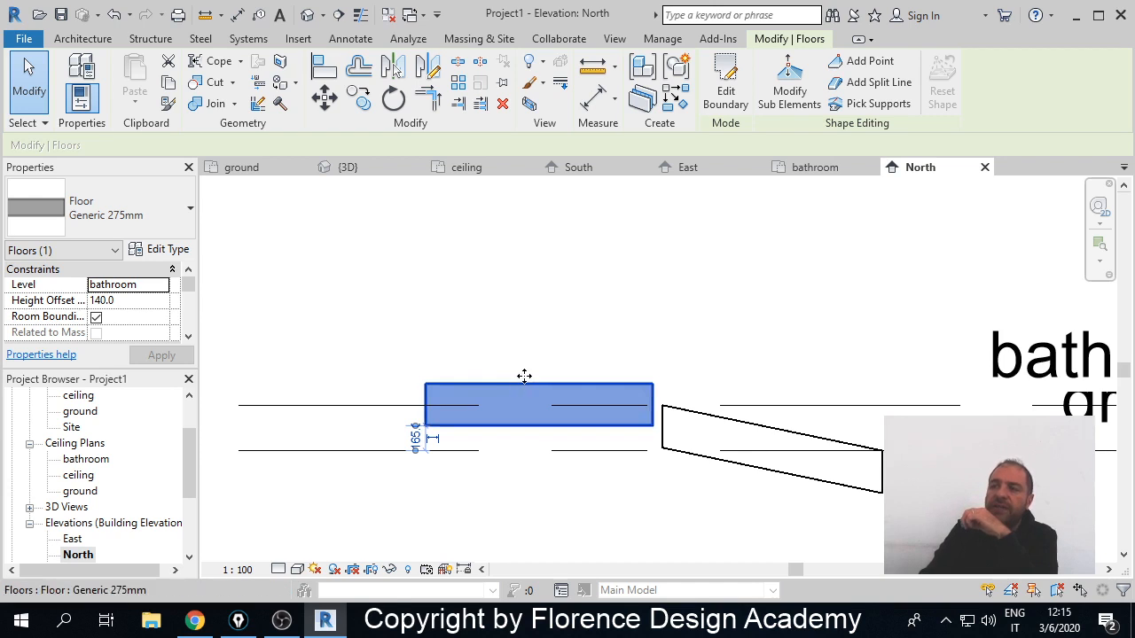
left_click_drag(524, 377, 532, 369)
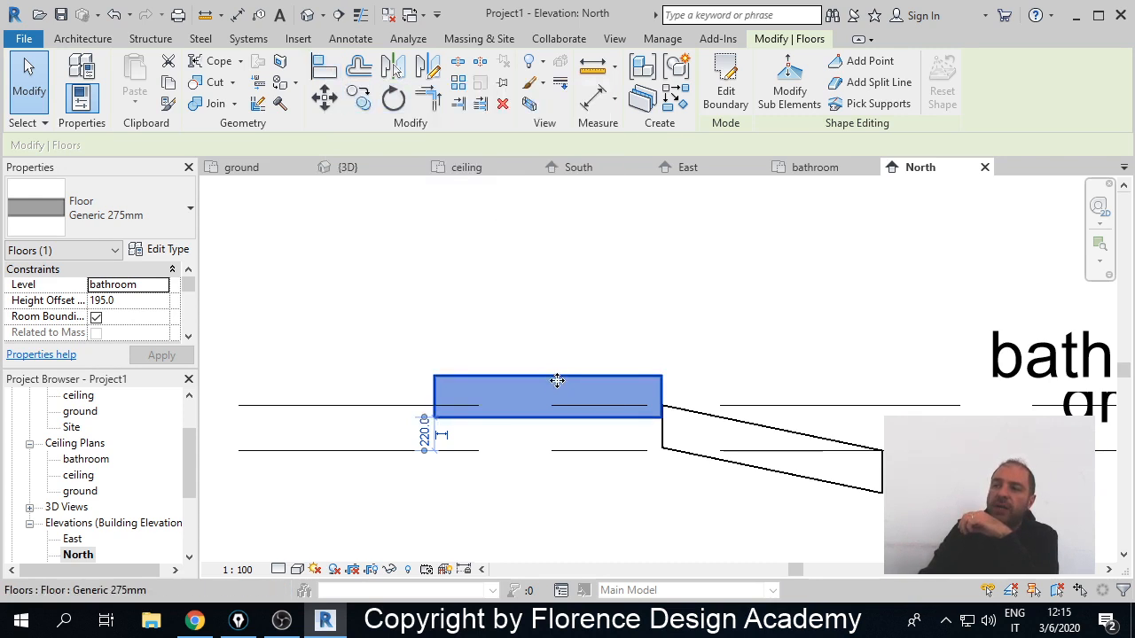
mouse_move(557, 380)
left_mouse_down()
mouse_move(555, 370)
mouse_move(557, 385)
mouse_move(548, 384)
left_mouse_up()
left_click(532, 347)
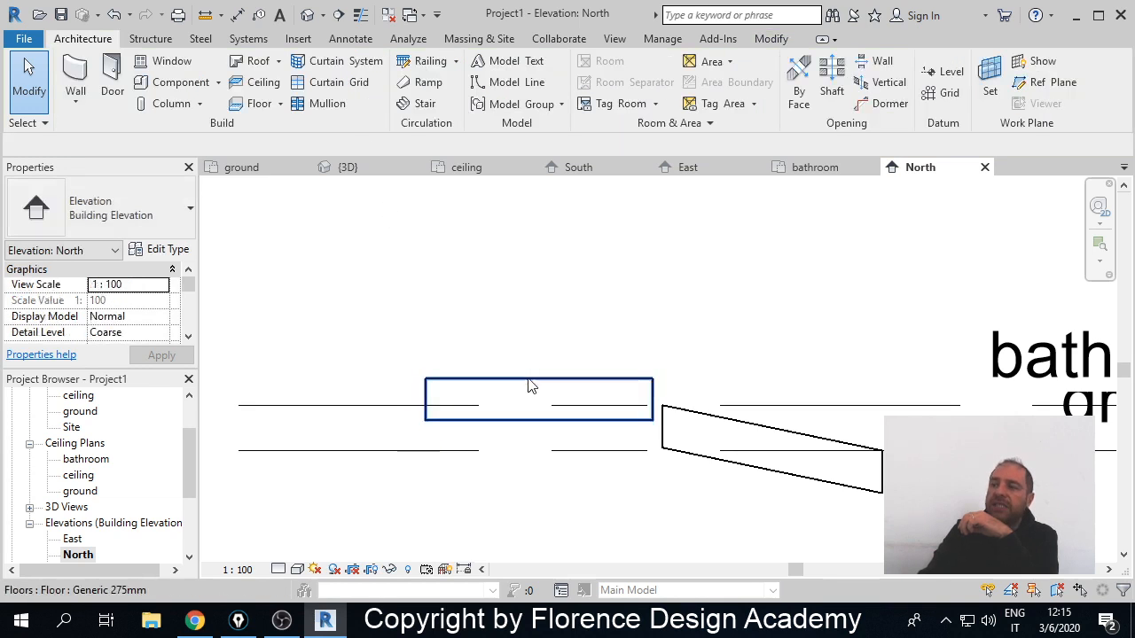
- Align the top face of the bathroom-level floor with the bathroom level line and lock the alignment
left_click(771, 39)
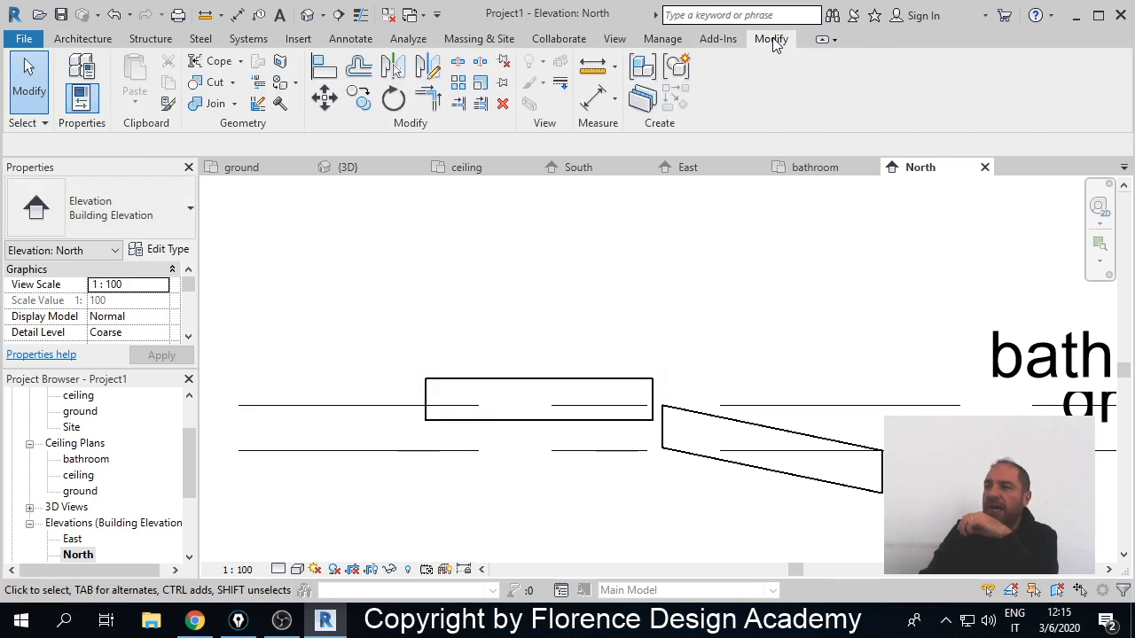
left_click(324, 68)
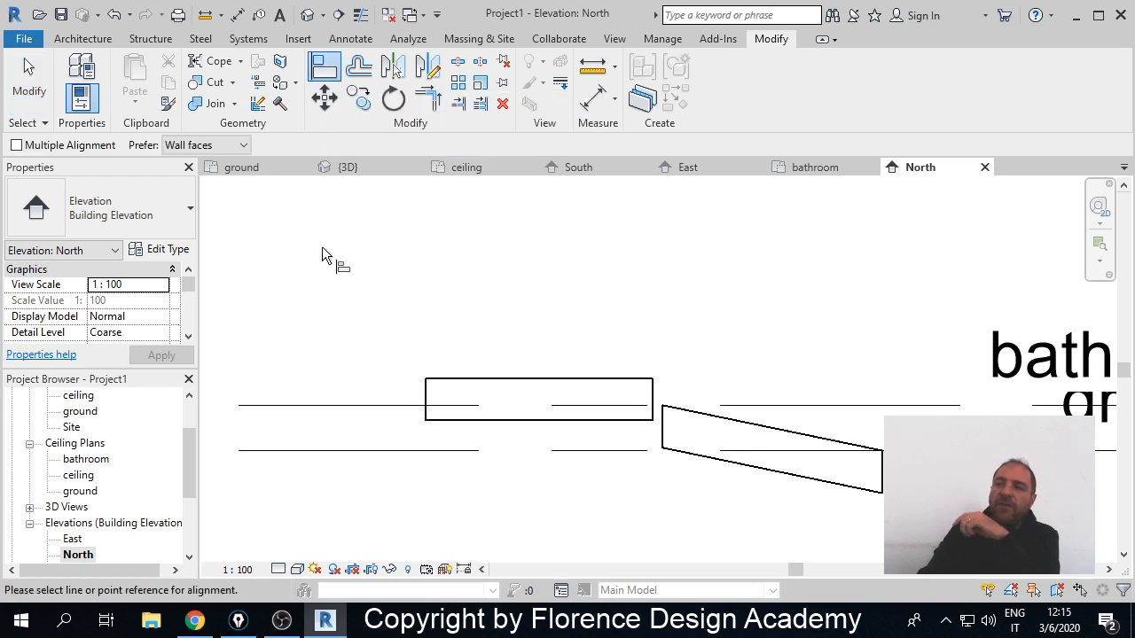
left_click(343, 406)
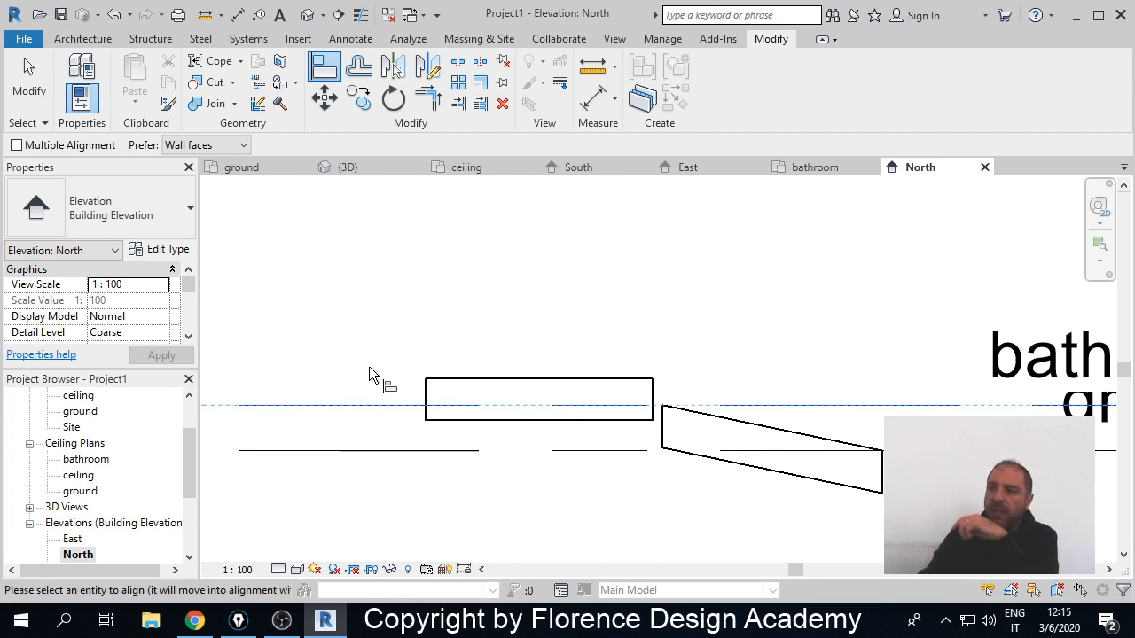
left_click(471, 380)
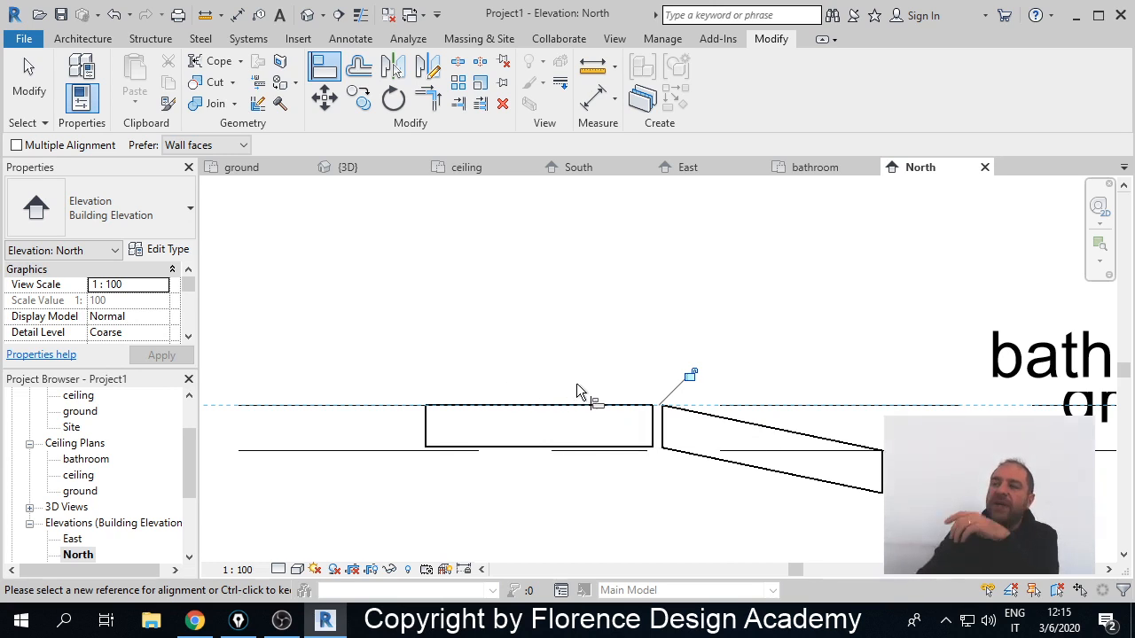
left_click(692, 375)
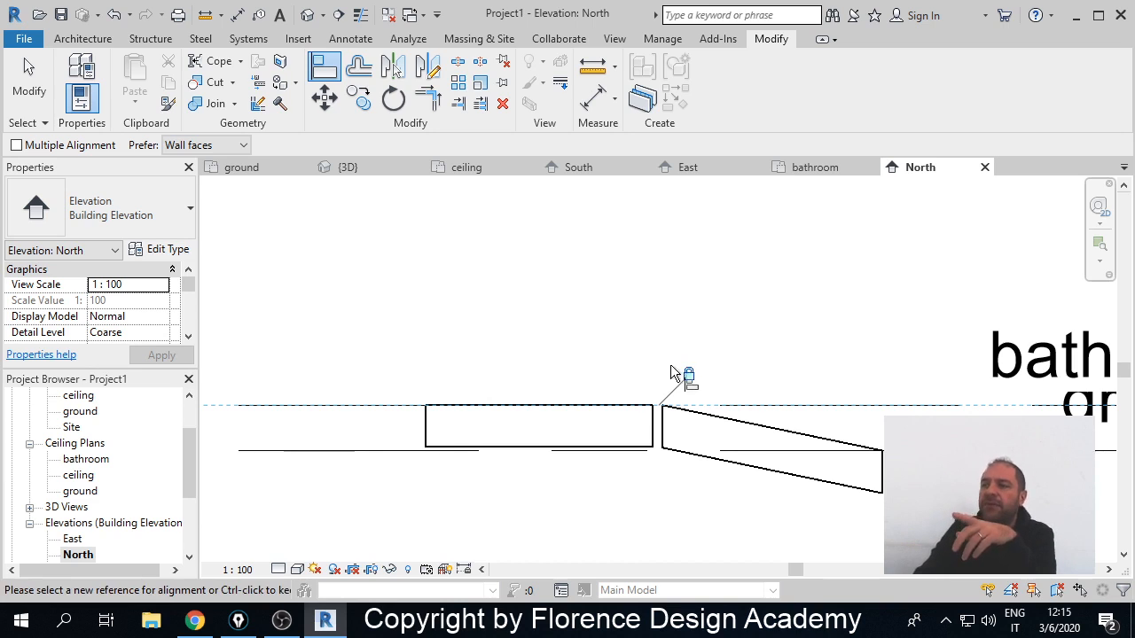
left_click(29, 93)
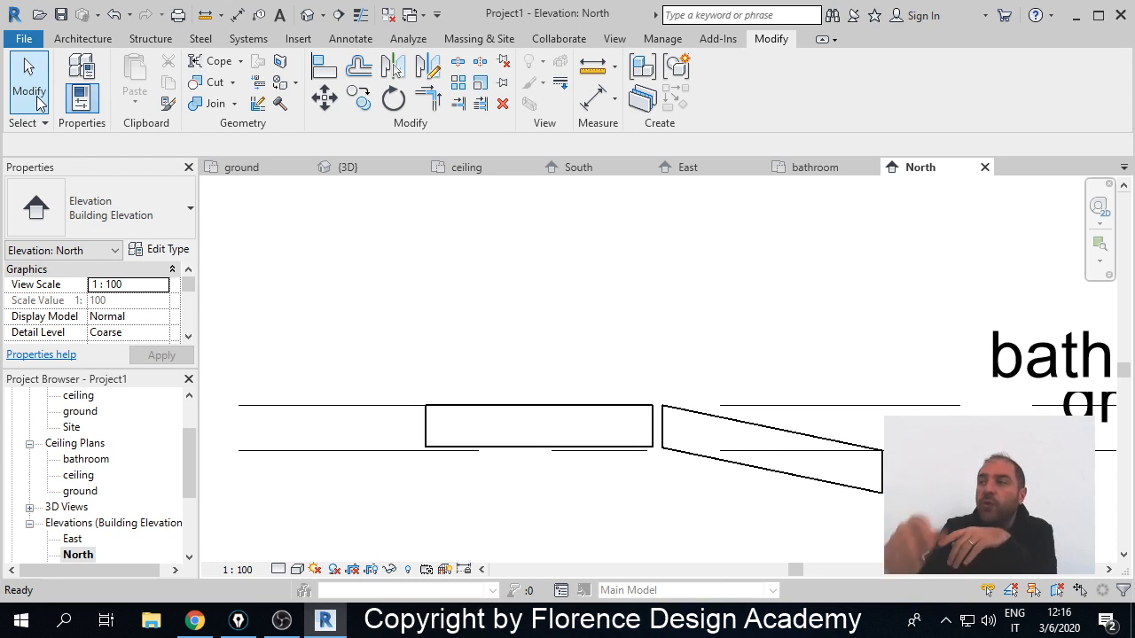
- Delete the sloped connecting floor and the bathroom-level floor in the North elevation
left_click(718, 420)
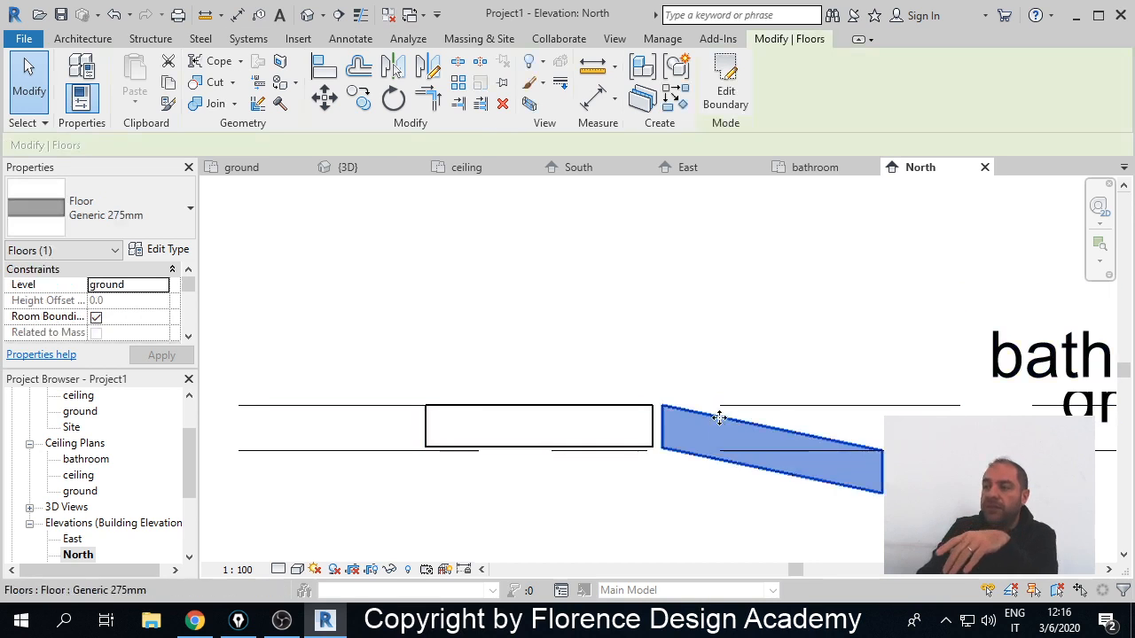
key("Delete")
left_click(637, 433)
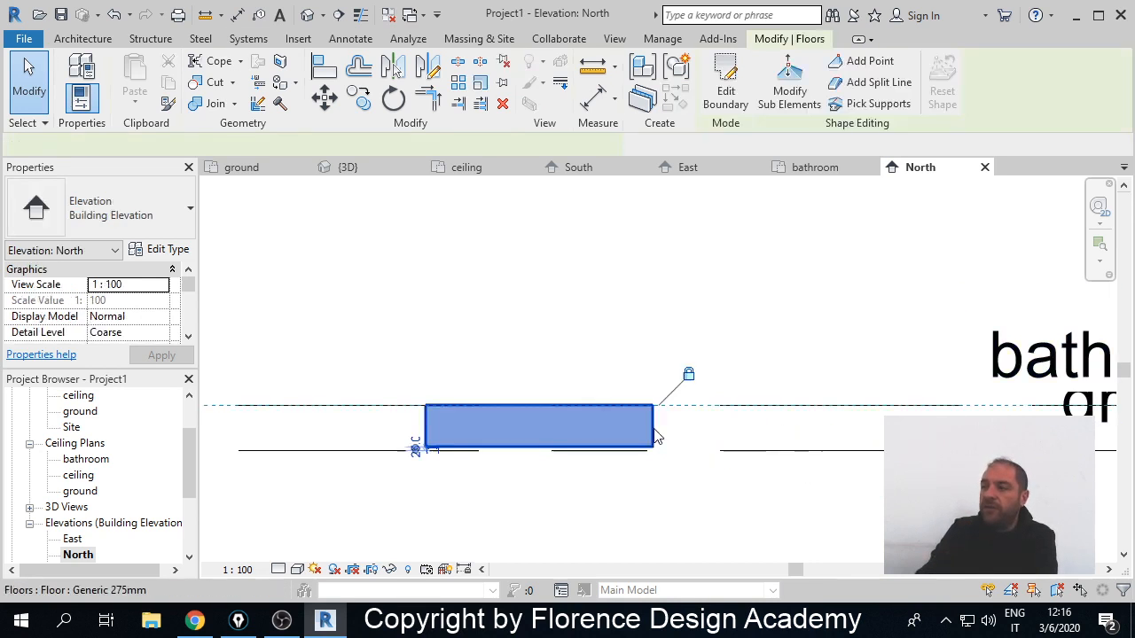
key("Delete")
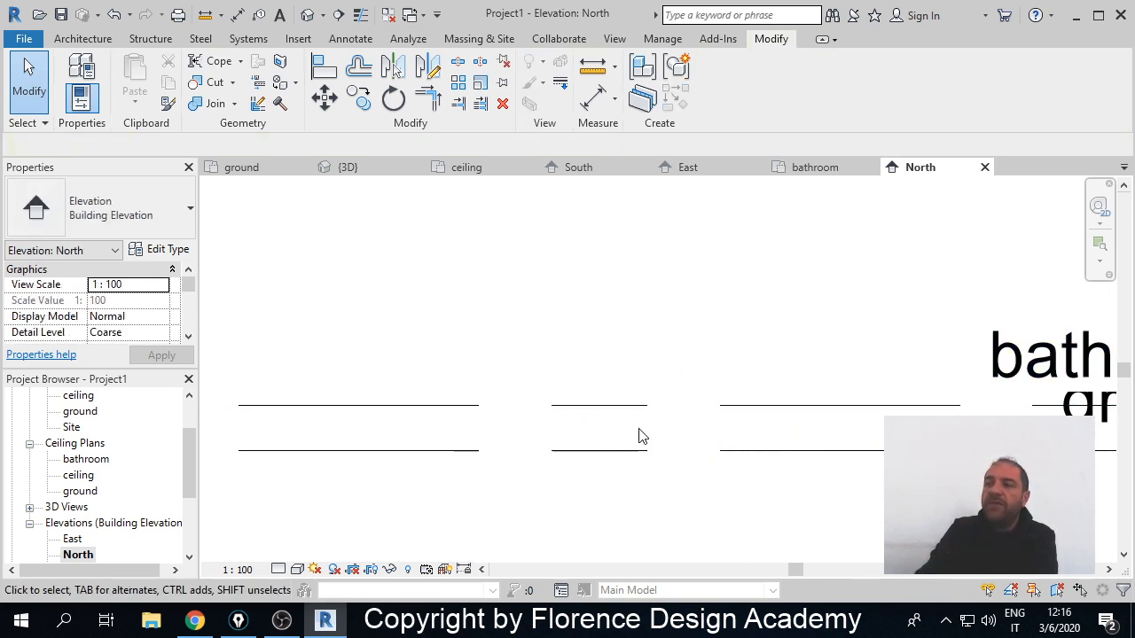
- Draw three chained Generic - 200mm walls in the ground floor plan, about 1000, 1000 and 800 mm long, in a stepped shape
double_click(79, 411)
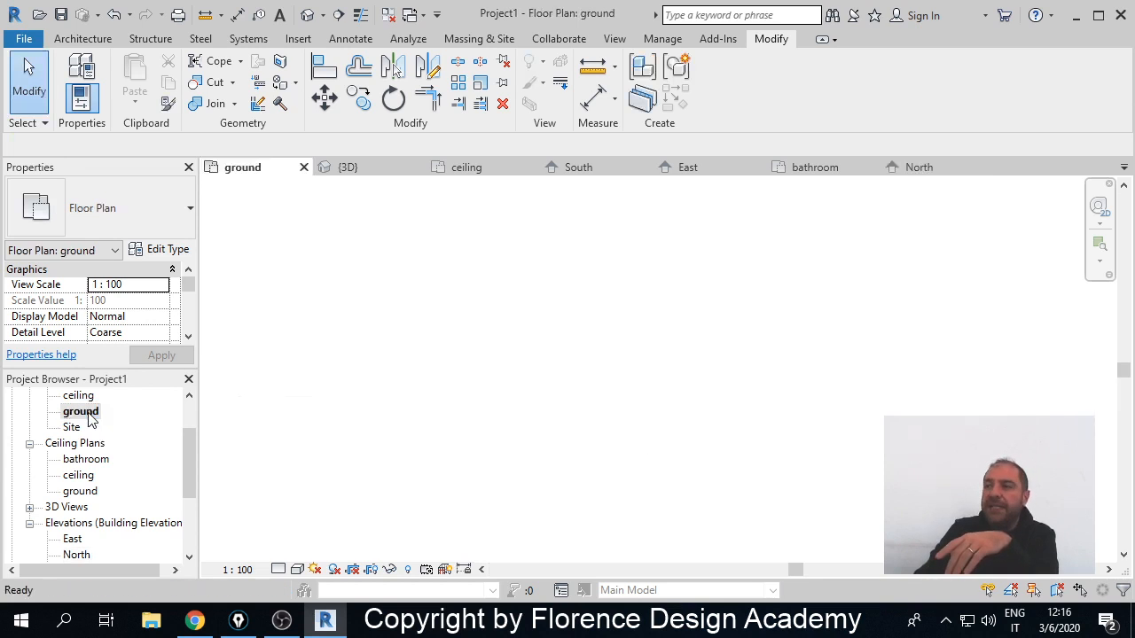
left_click(84, 39)
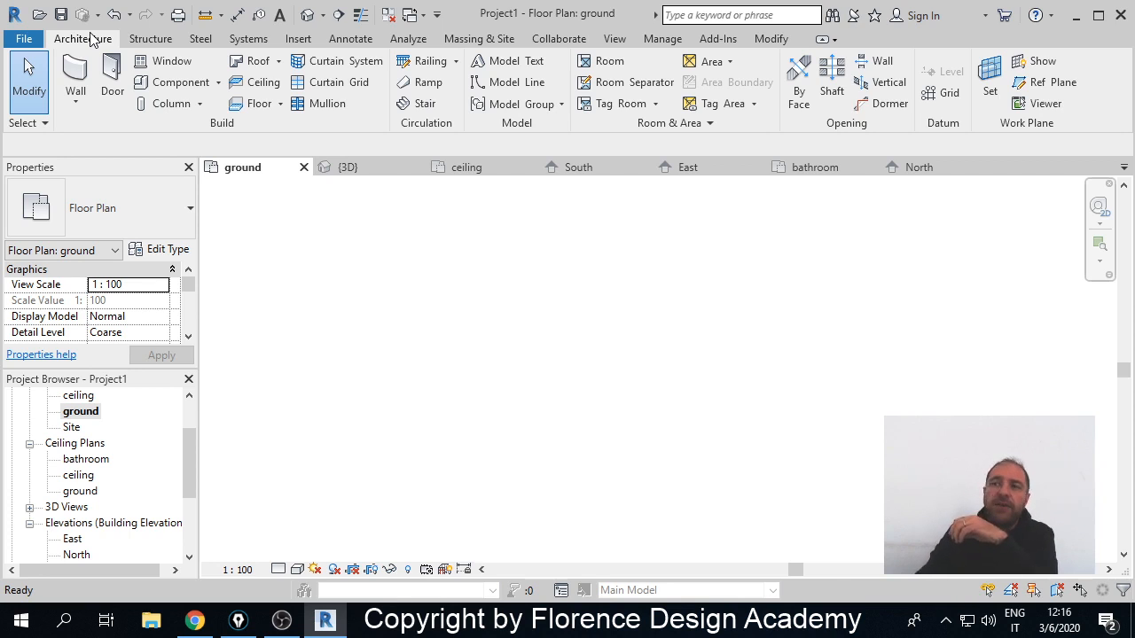
left_click(76, 80)
left_click(426, 307)
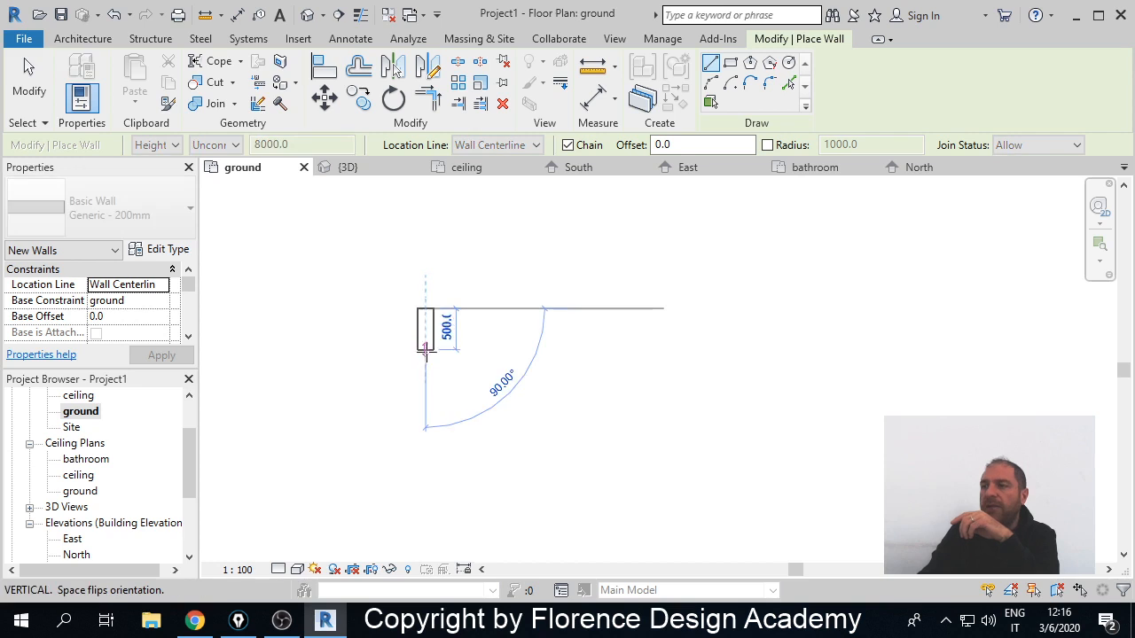
left_click(426, 398)
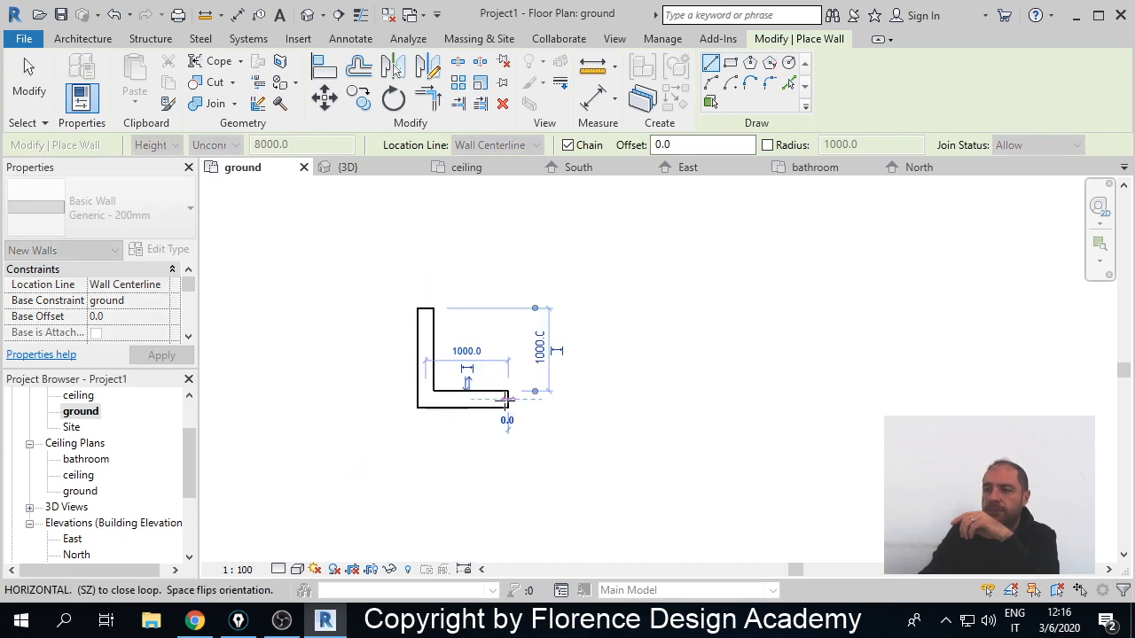
left_click(507, 399)
left_click(501, 464)
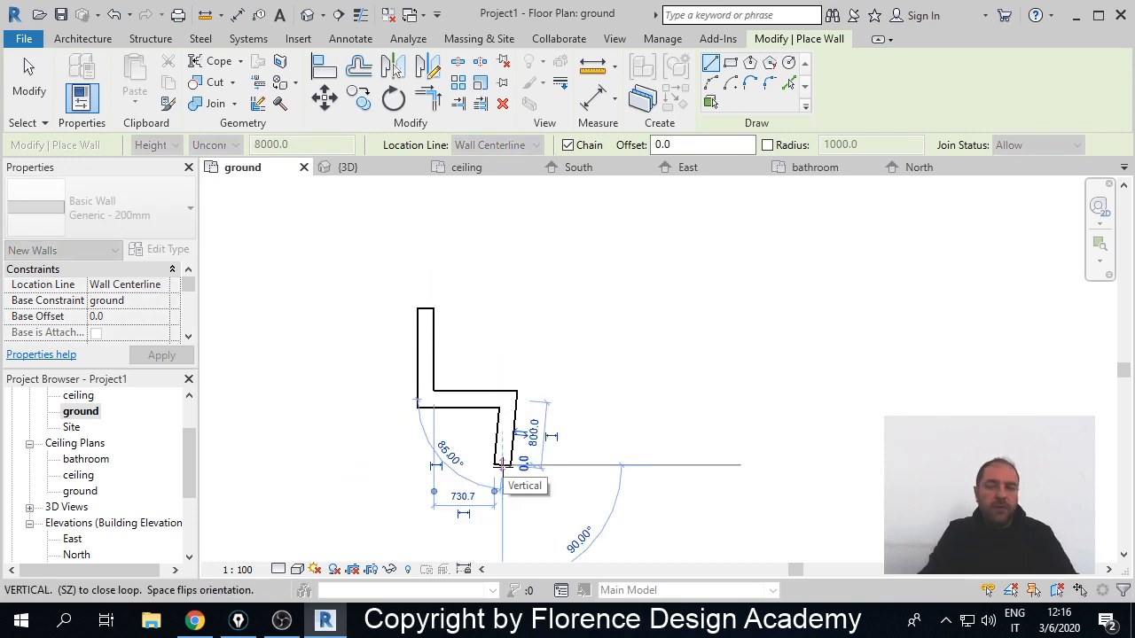
key("Escape")
right_click(94, 89)
left_click(29, 89)
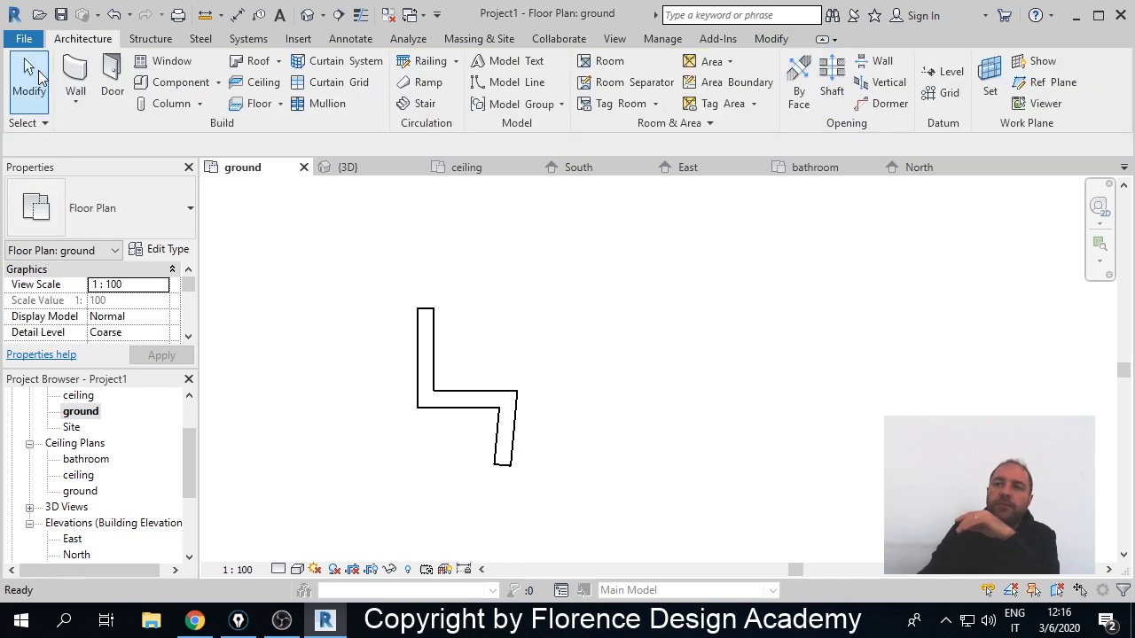
- Select the three walls, show them in the North elevation and set that view's scale to 1:25
left_click_drag(569, 294, 393, 470)
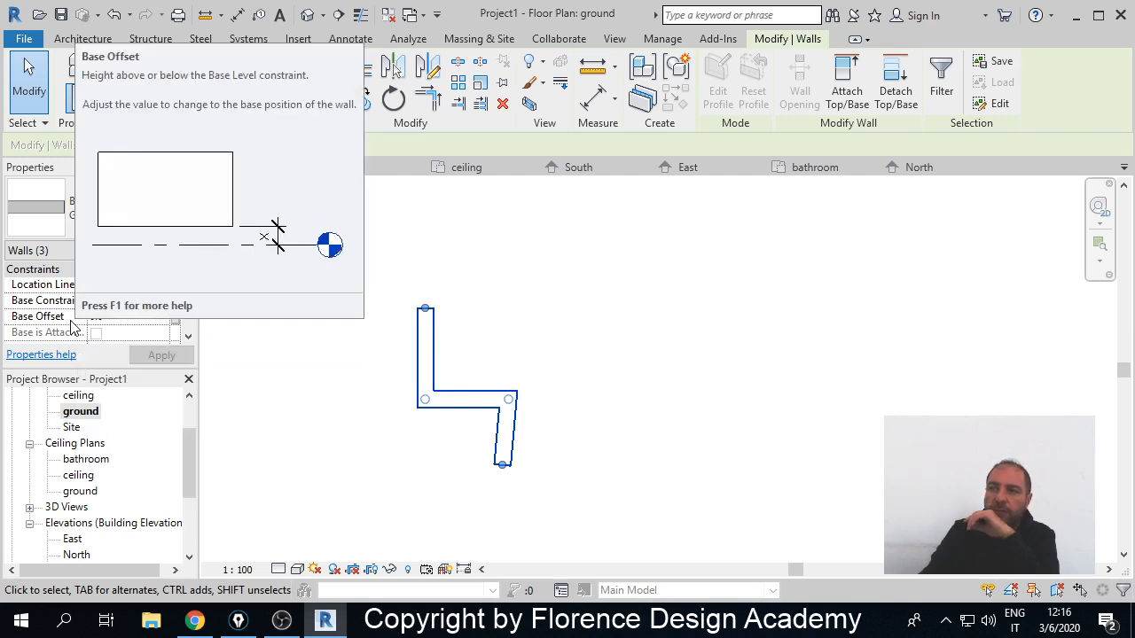
double_click(81, 554)
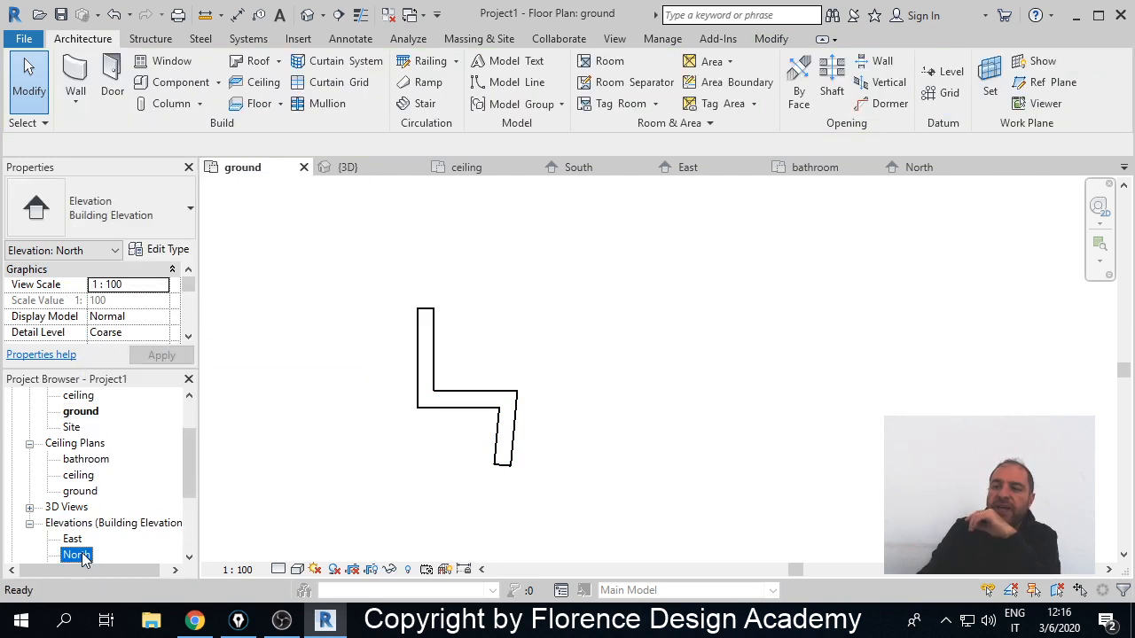
middle_click_drag(658, 441, 458, 441)
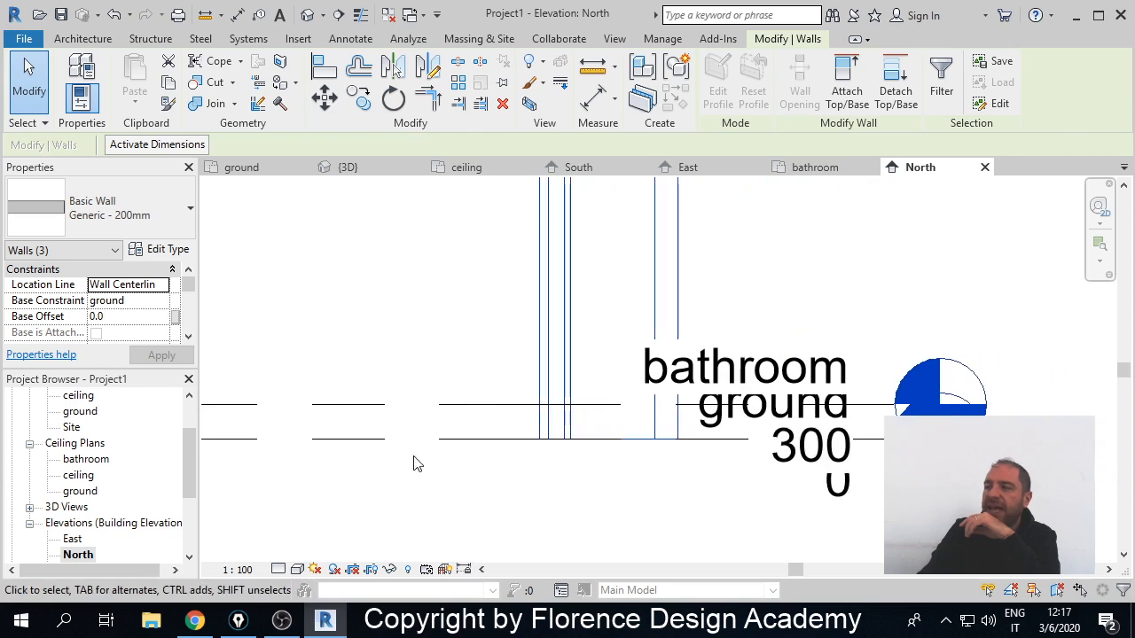
left_click(238, 569)
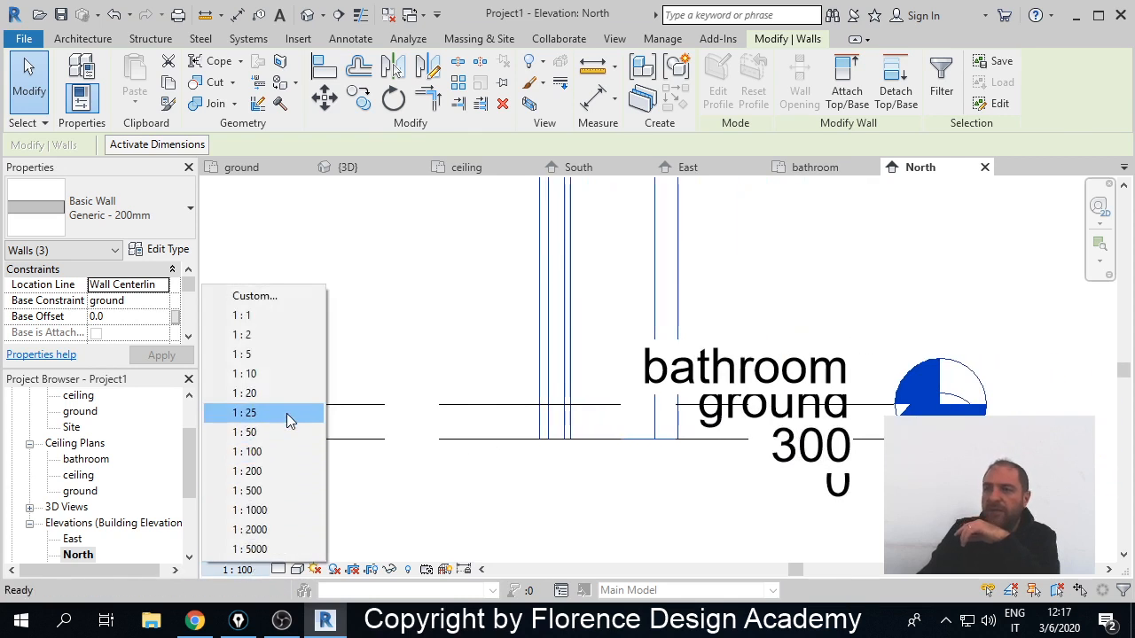
left_click(244, 412)
scroll(672, 443, "up", 3)
left_click_drag(685, 414, 355, 448)
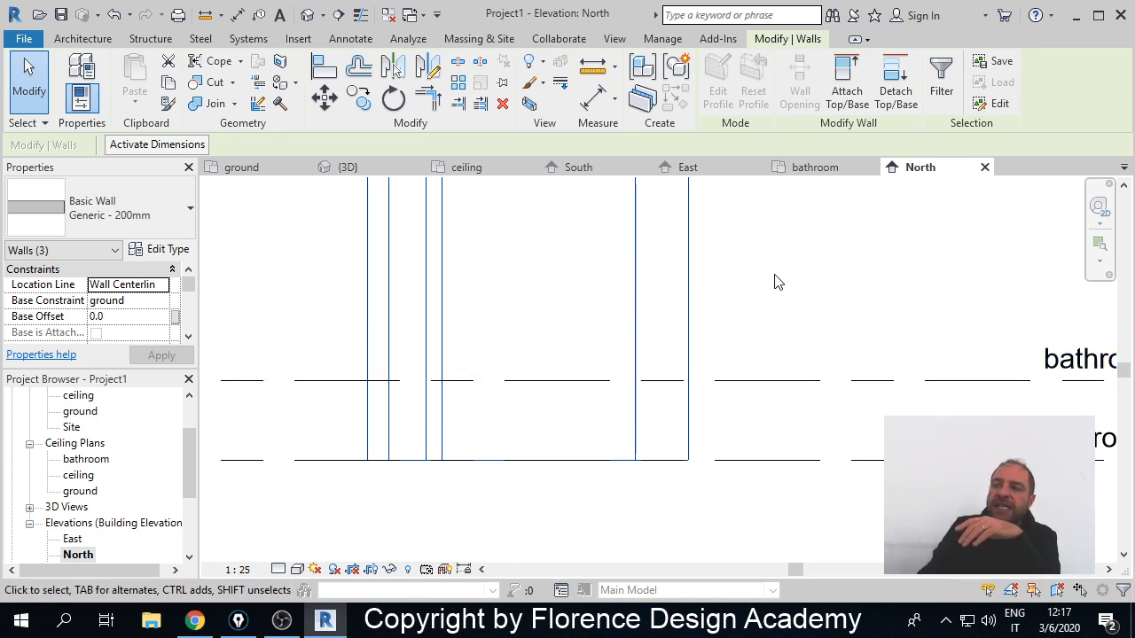
left_click_drag(771, 276, 345, 307)
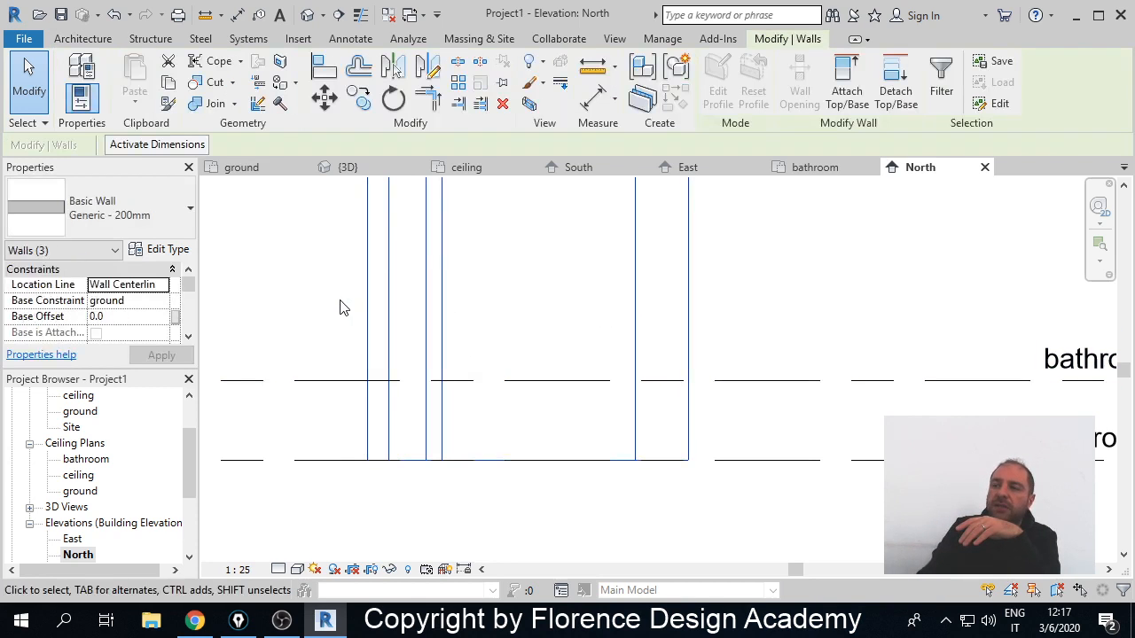
- Set the base offset of the three selected walls to 500 above the ground level
left_click(106, 318)
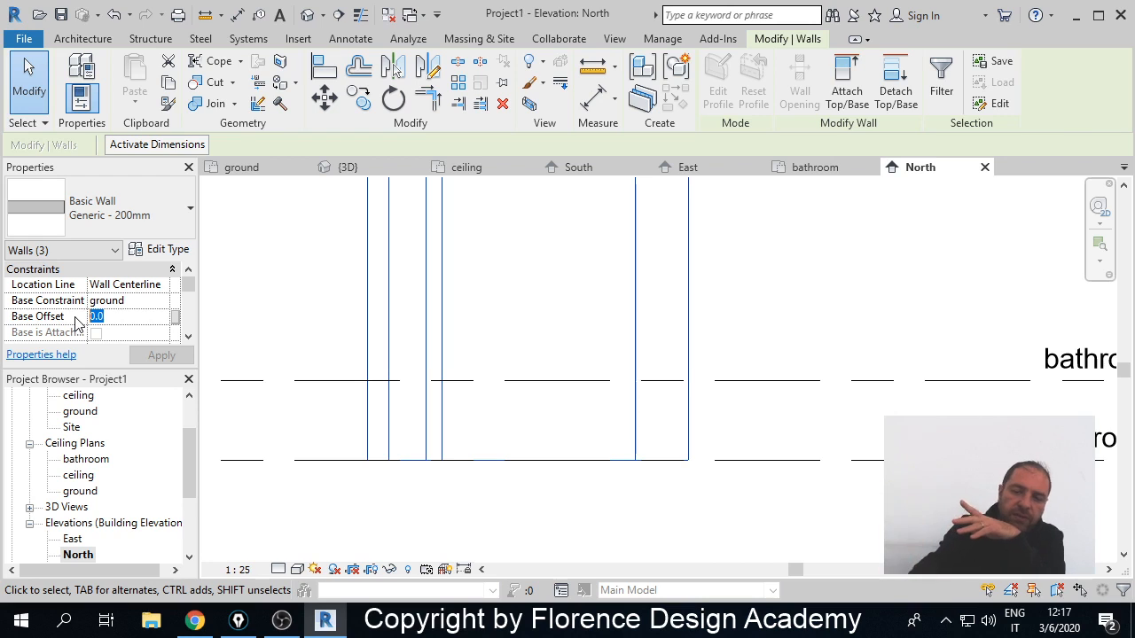
type("500")
key("Return")
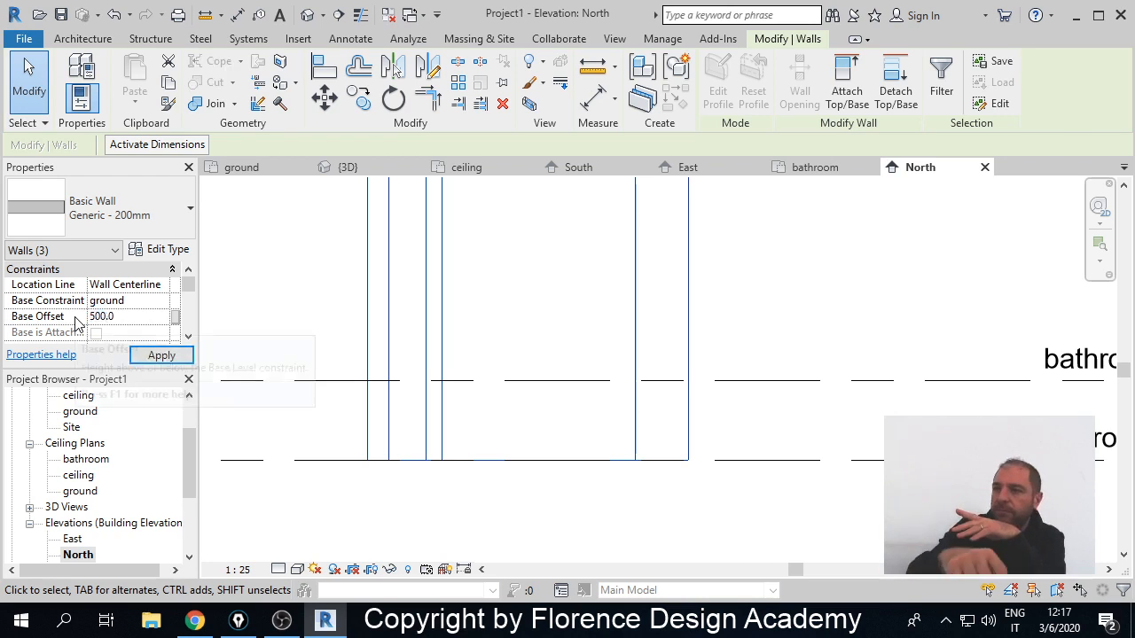
left_click(160, 356)
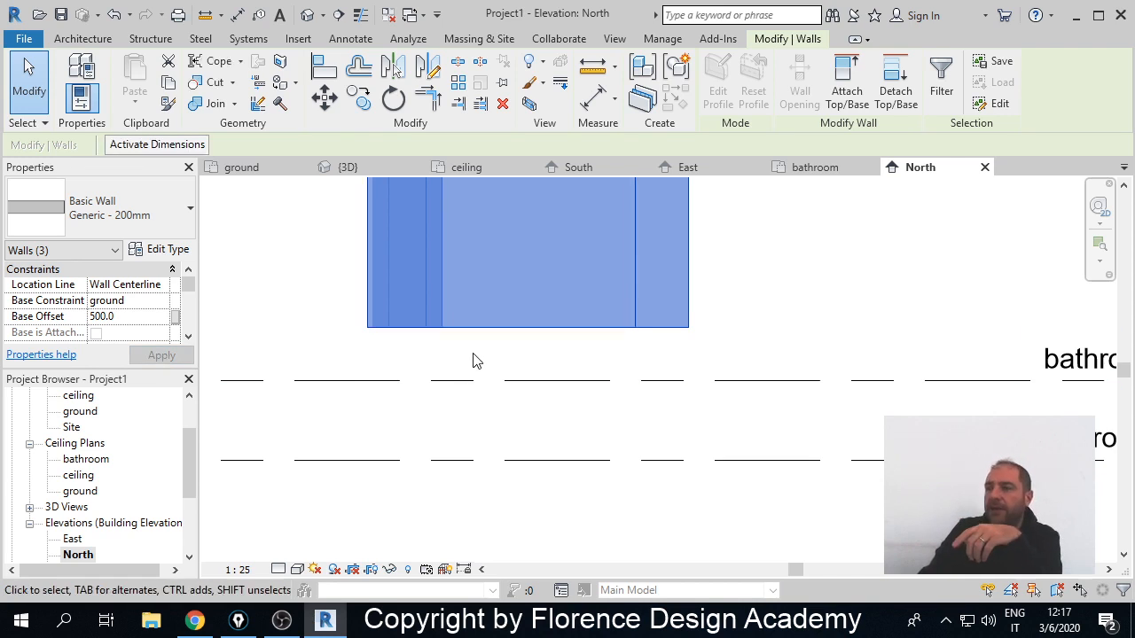
- Set the base offset of the three walls to -300 so they start below the ground level
left_click(128, 317)
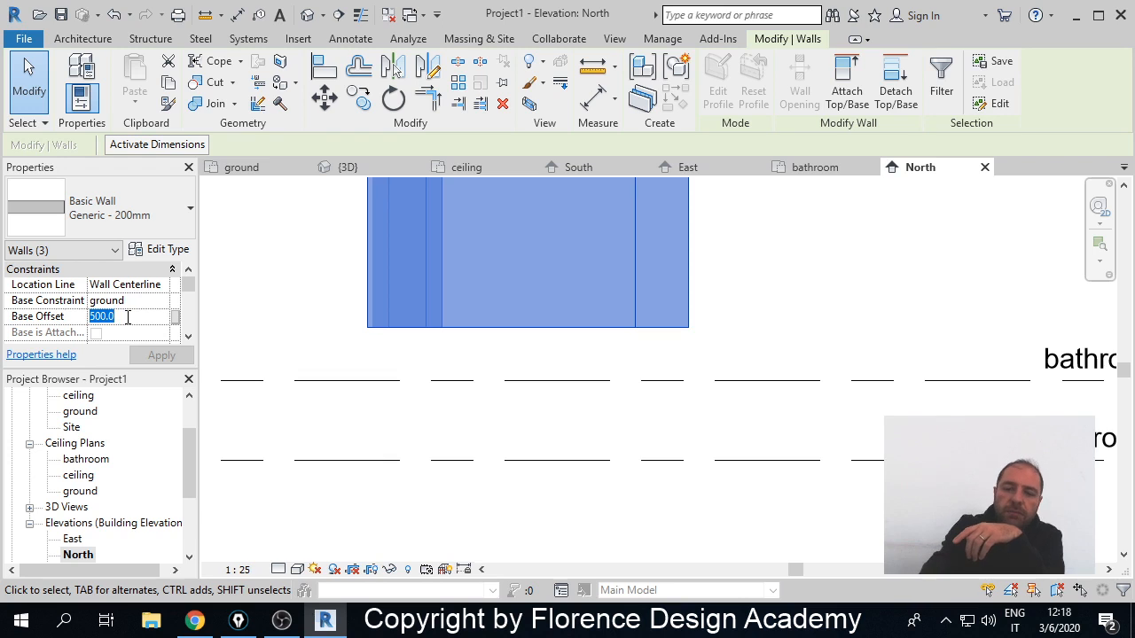
type("-300")
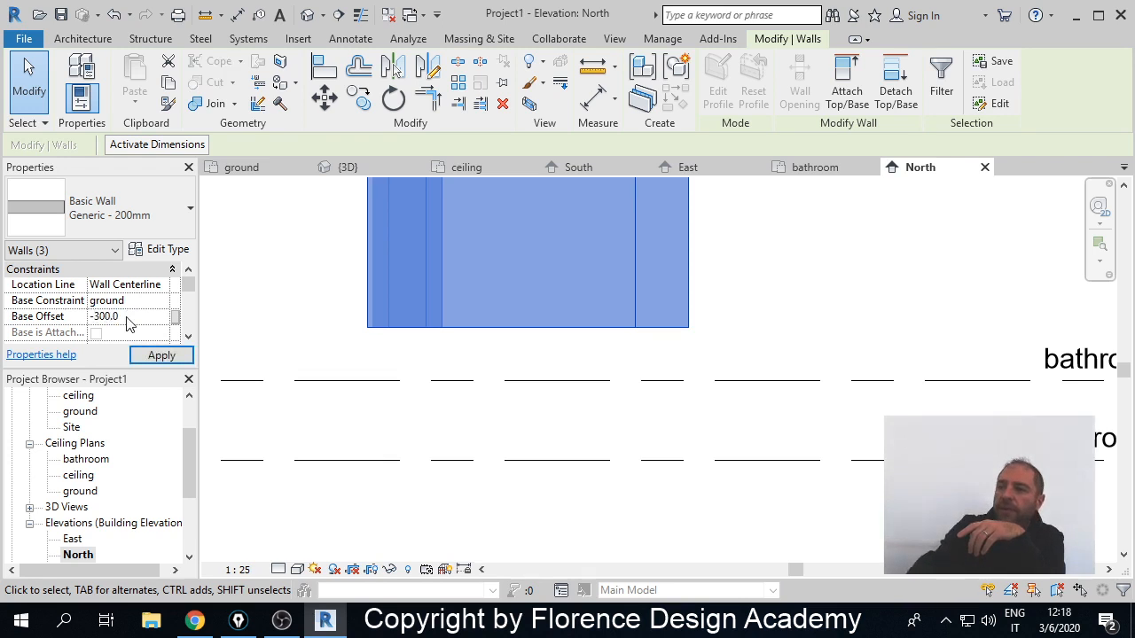
left_click(321, 460)
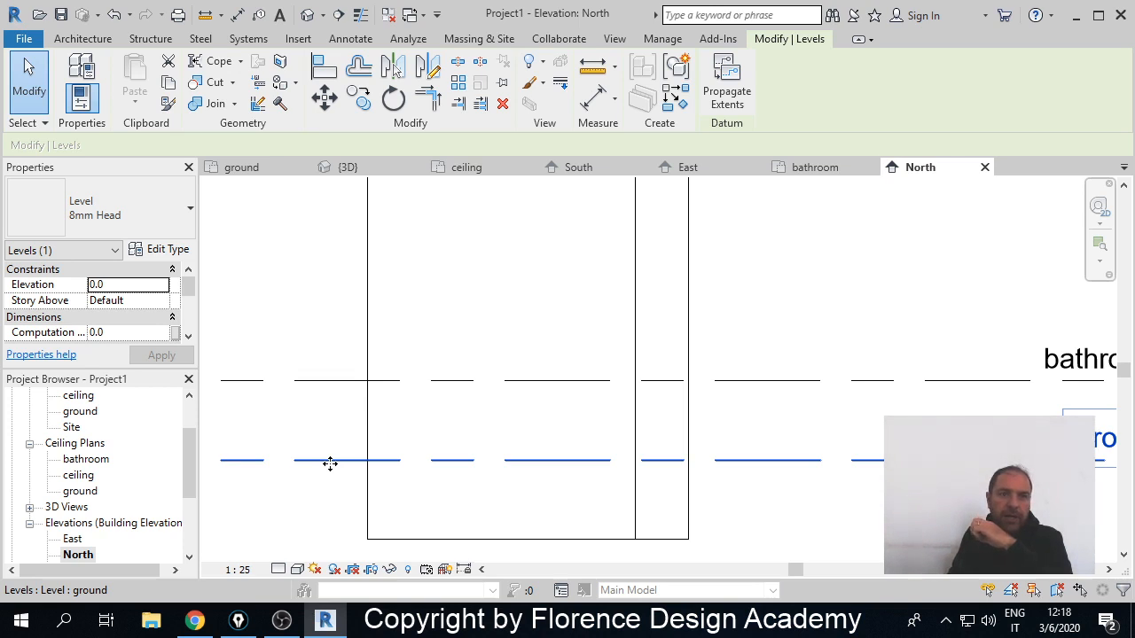
key("Escape")
- Delete the three walls in the North elevation and open the ground floor plan
left_click_drag(786, 286, 337, 314)
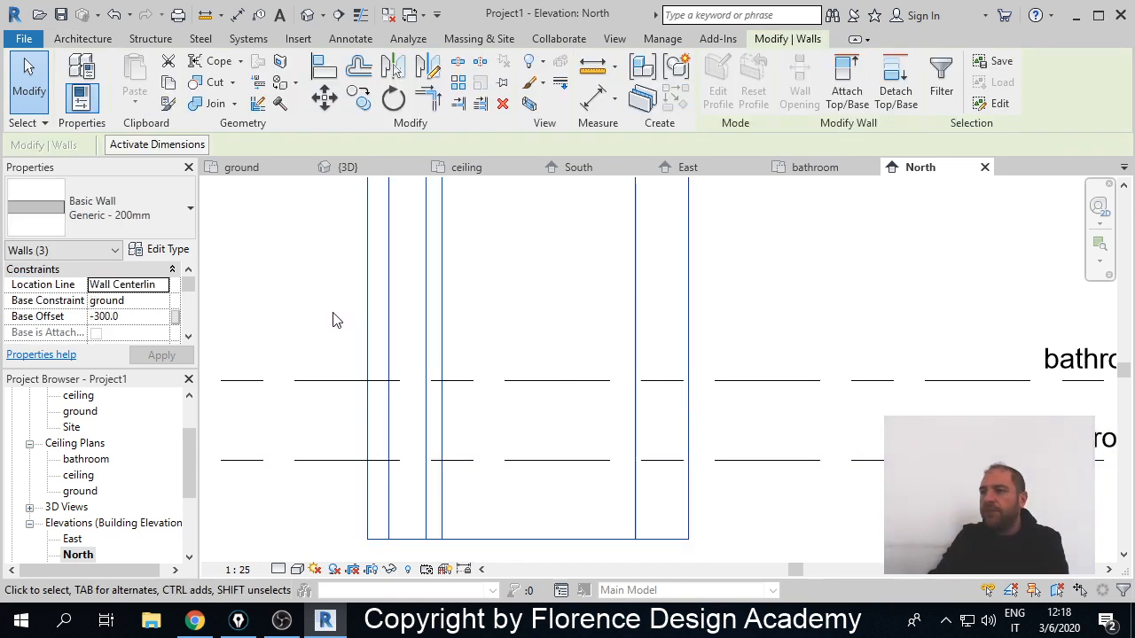
key("Delete")
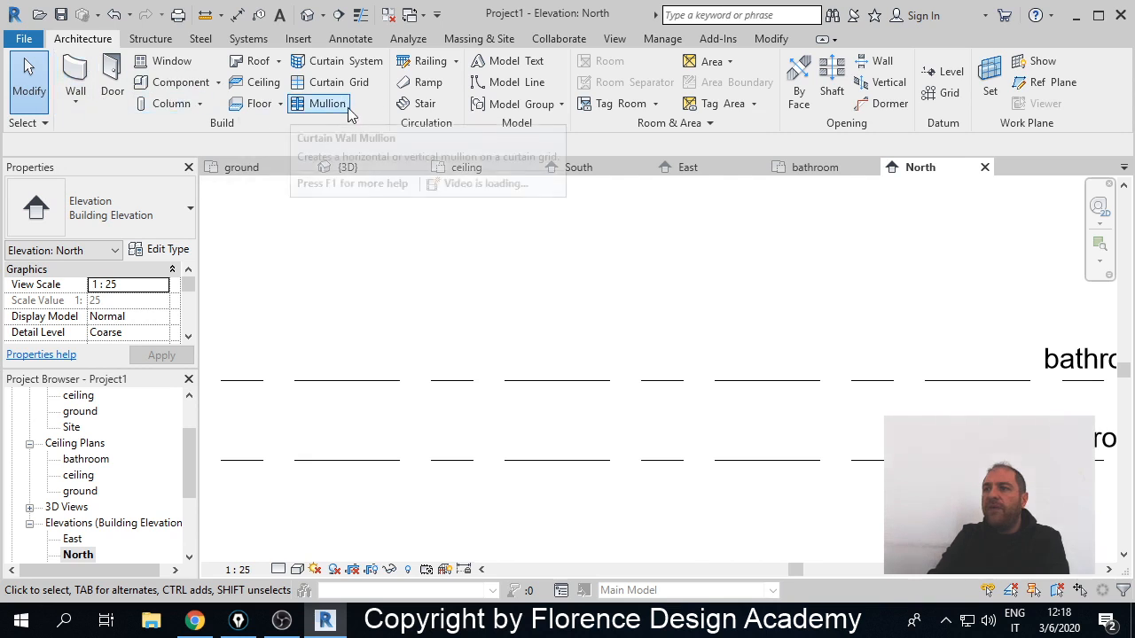
left_click(259, 103)
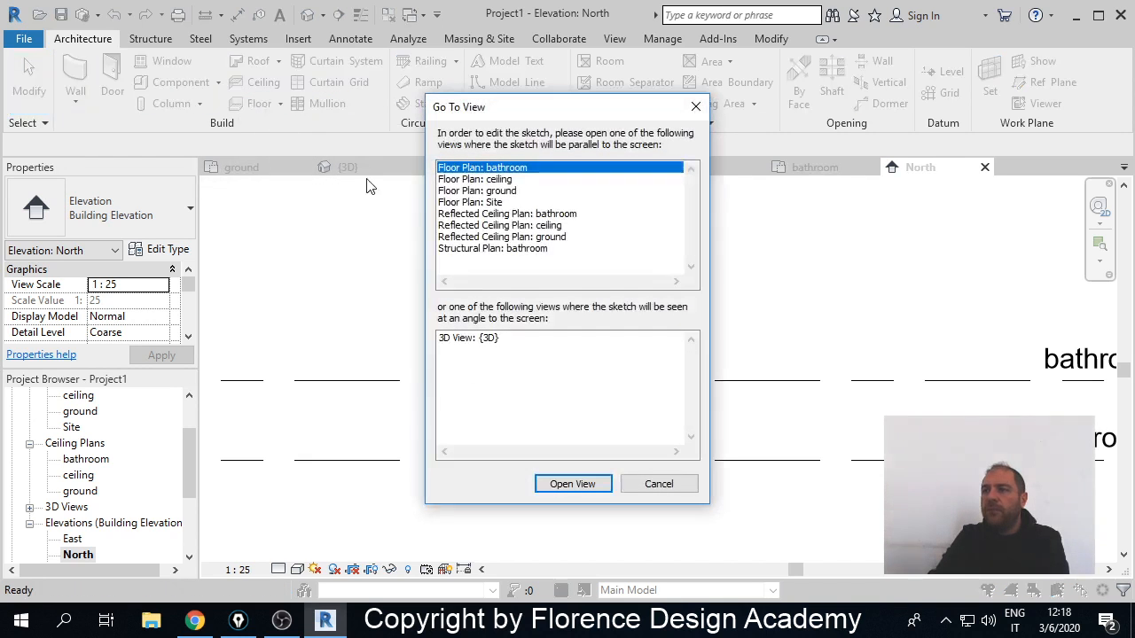
left_click(659, 484)
scroll(95, 448, "up", 2)
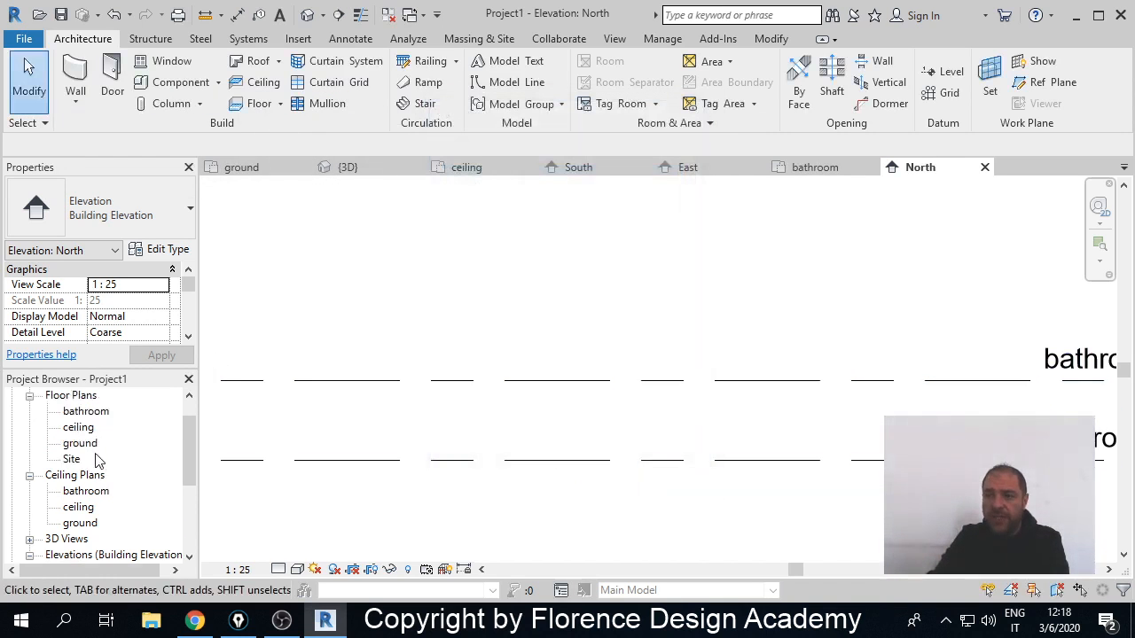
double_click(80, 443)
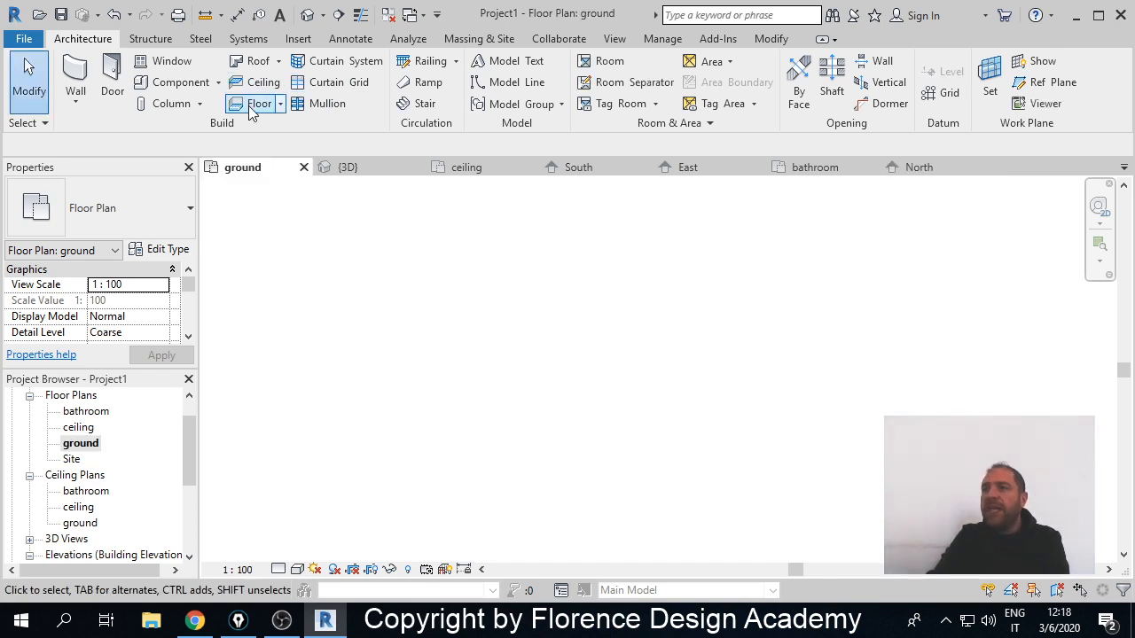
- Start a floor on the ground level and sketch a rectangular boundary about 3500 by 2800
left_click(253, 105)
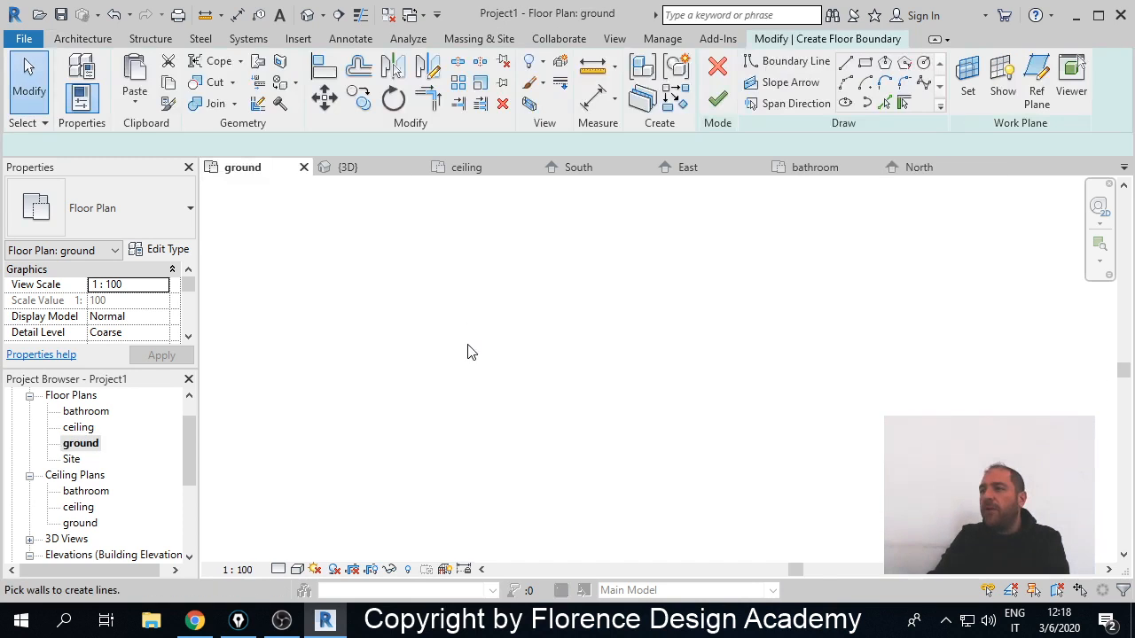
left_click(866, 63)
left_click(495, 306)
left_click(713, 482)
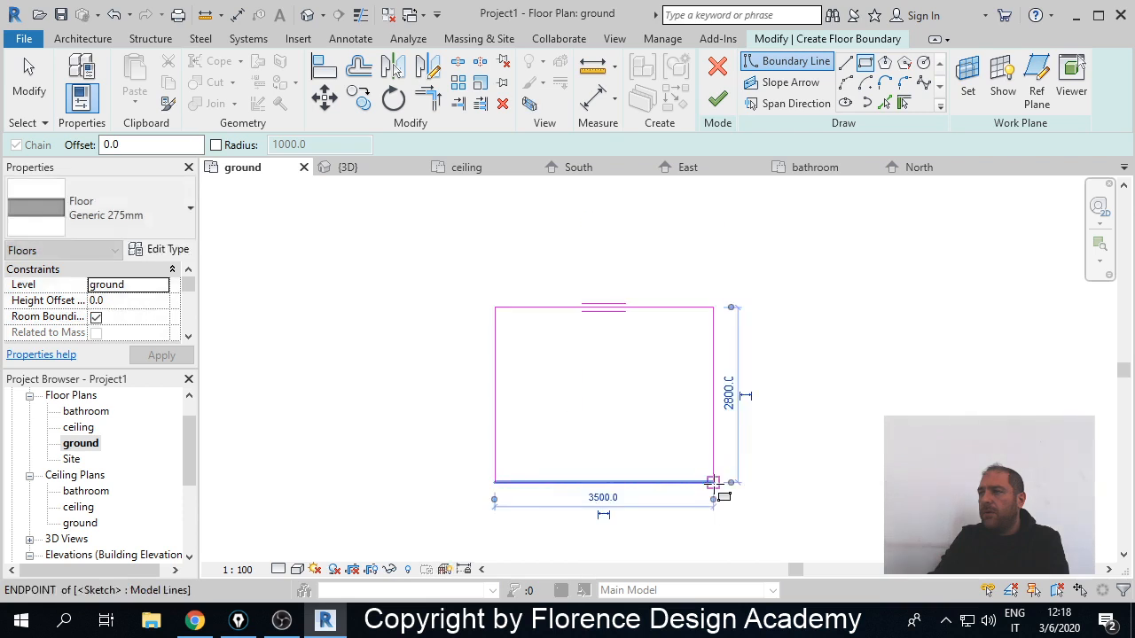
- Add a slope arrow running horizontally across the floor sketch, from its left edge to its right edge
left_click(785, 82)
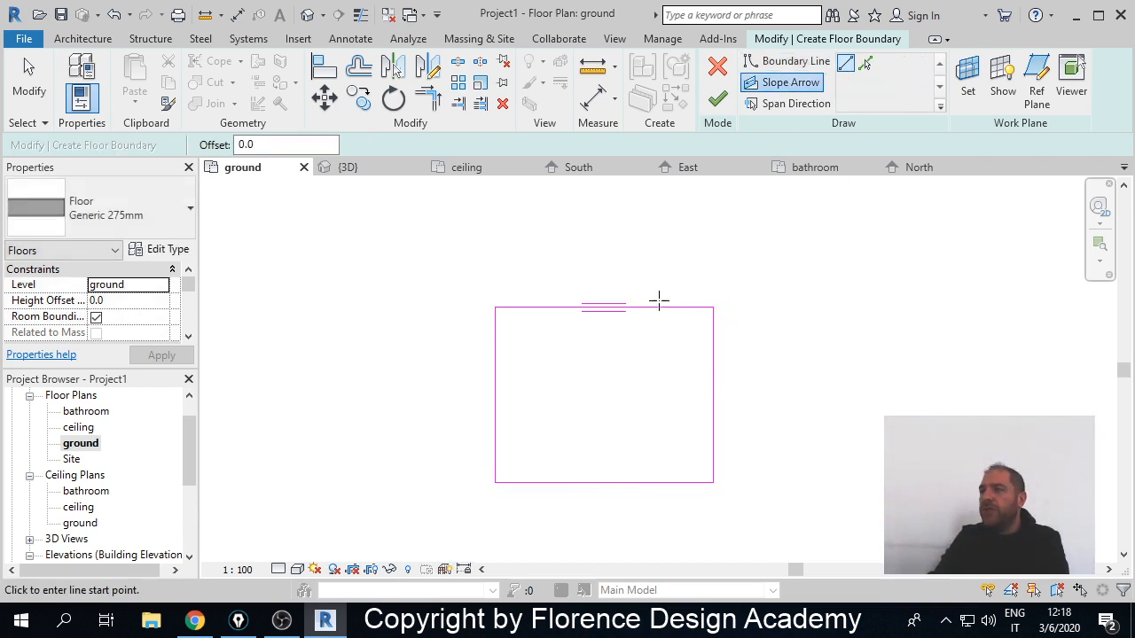
left_click(495, 401)
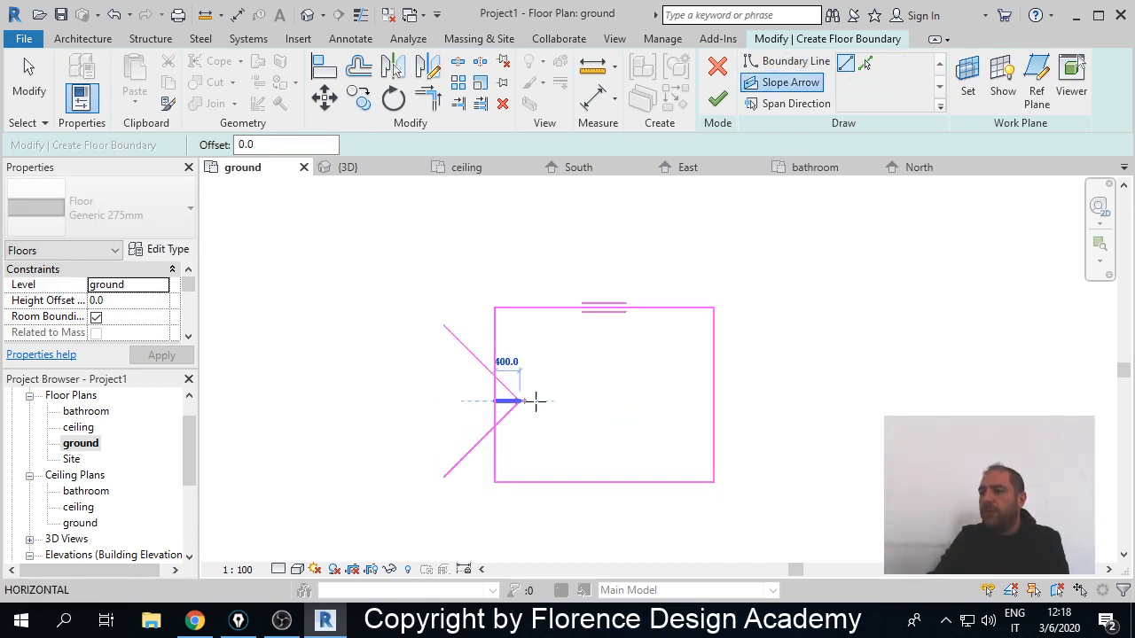
left_click(713, 401)
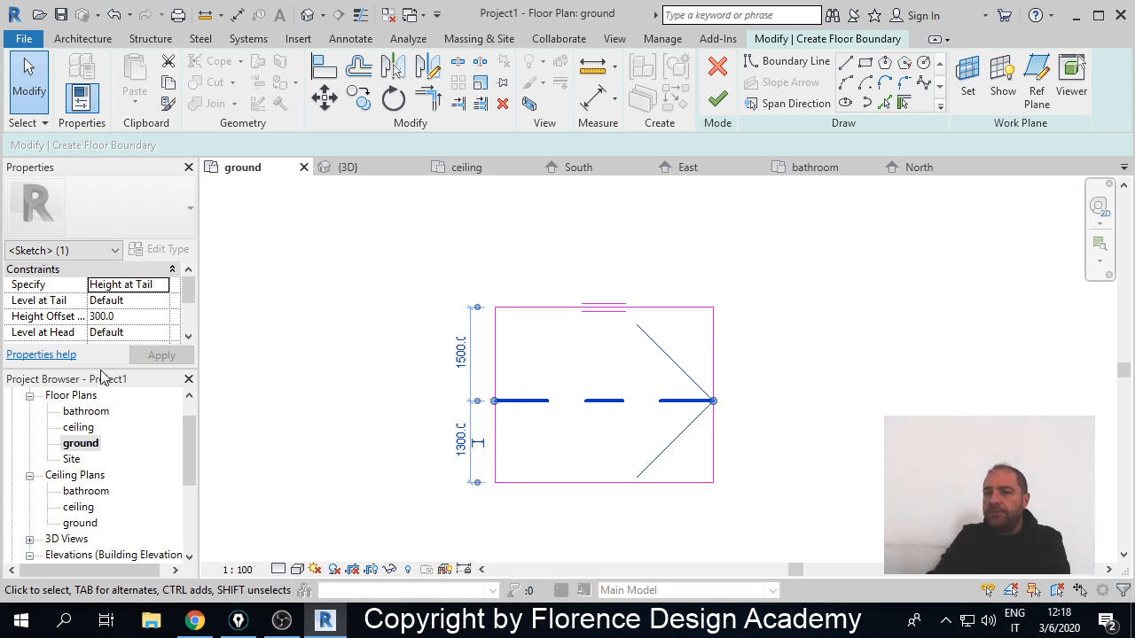
- Set the slope arrow's level at tail to ground with a tail height offset of 0
left_click_drag(103, 366, 103, 385)
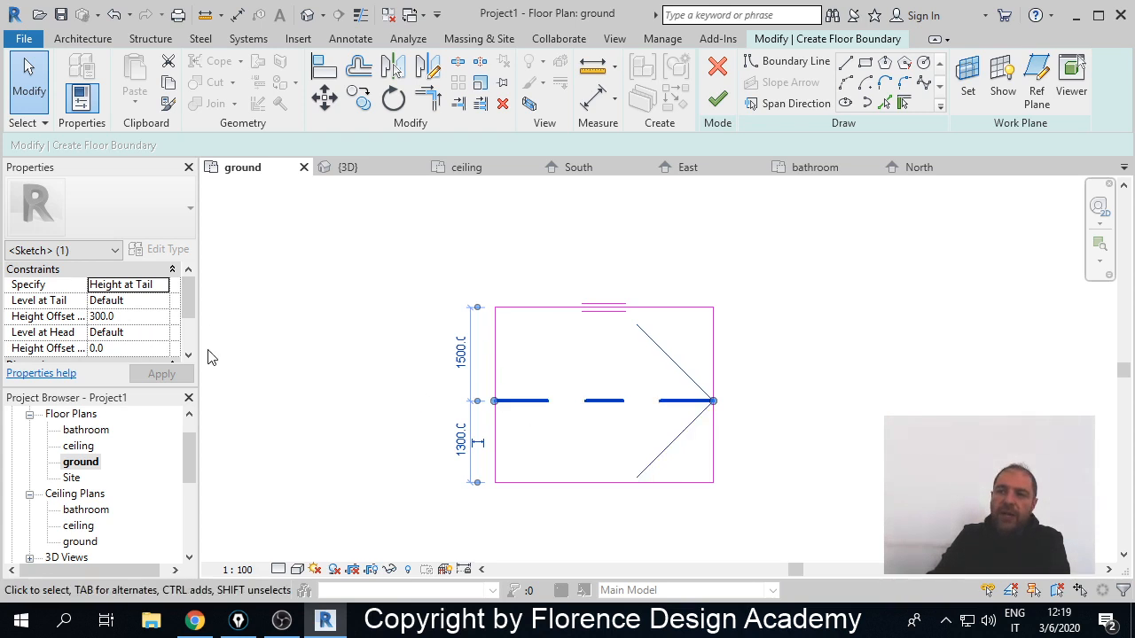
left_click(165, 301)
left_click(161, 300)
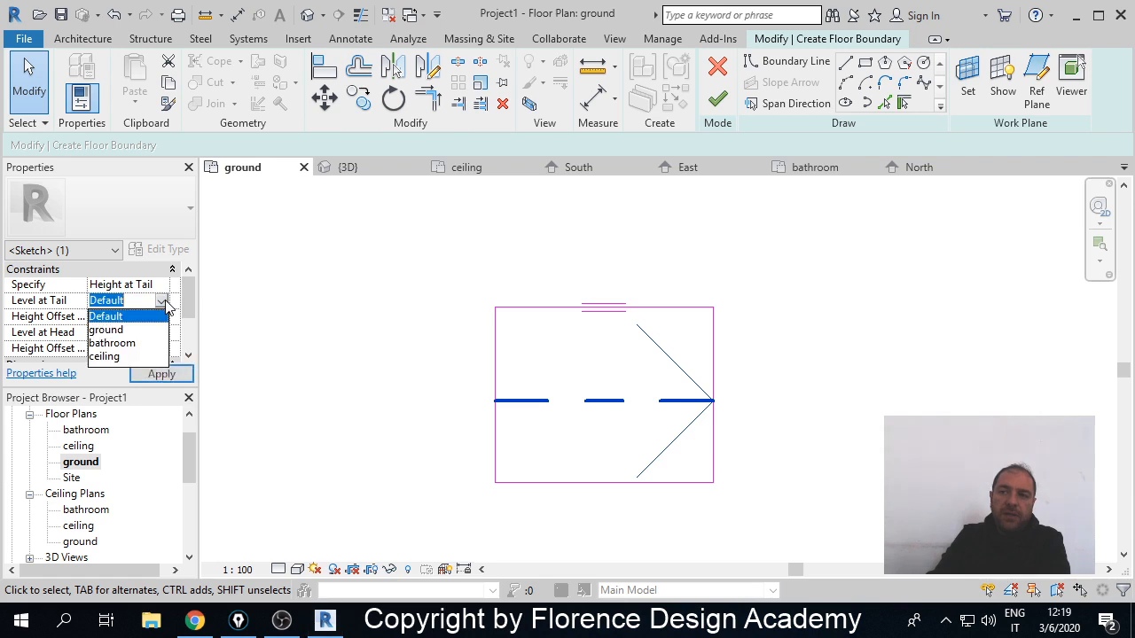
left_click(131, 330)
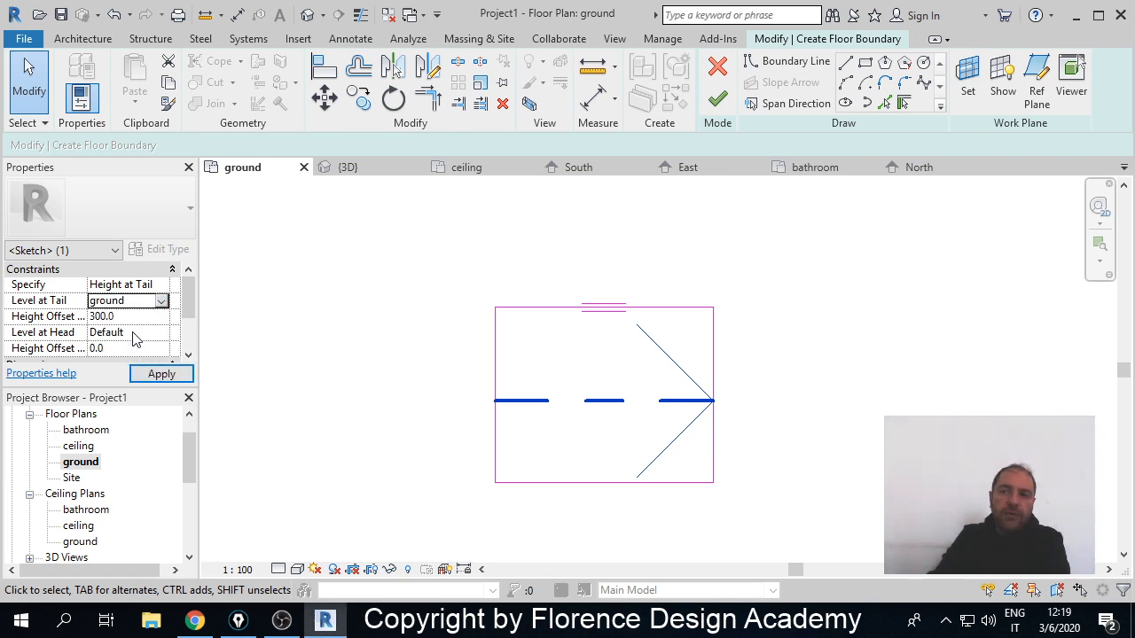
left_click(130, 317)
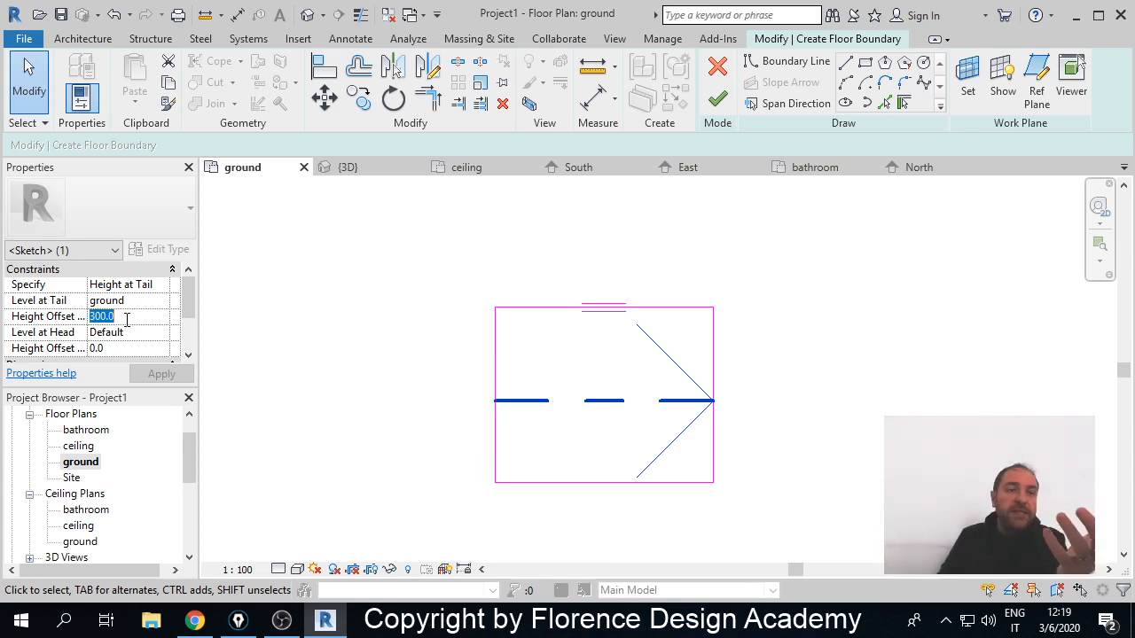
type("0")
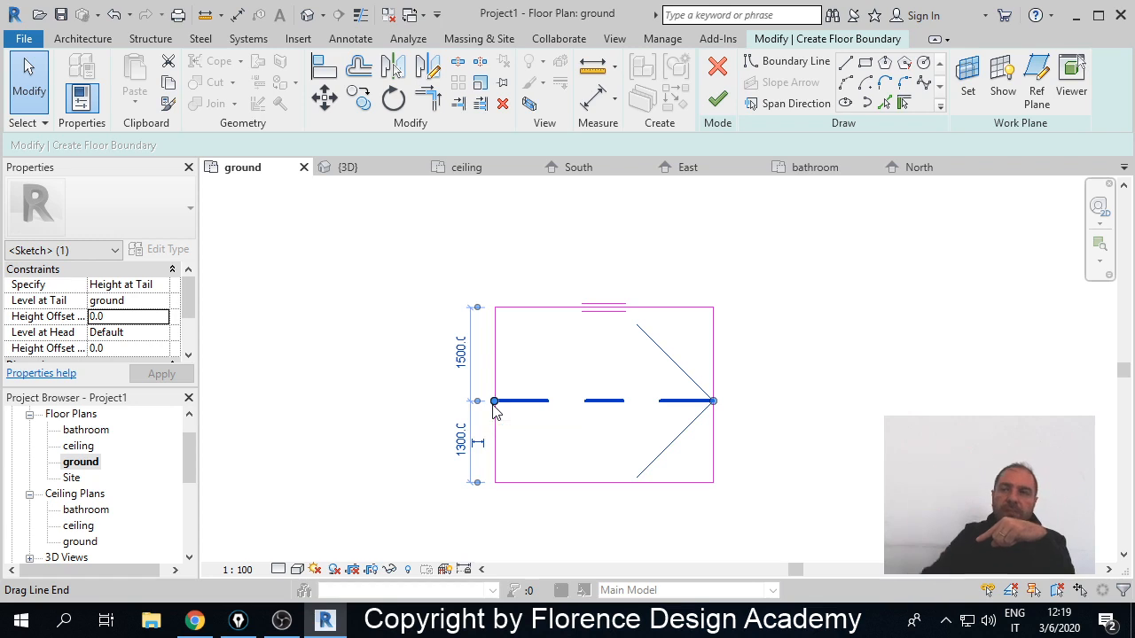
- Set the slope arrow's level at head to bathroom and finish the floor sketch
left_click(165, 334)
left_click(161, 333)
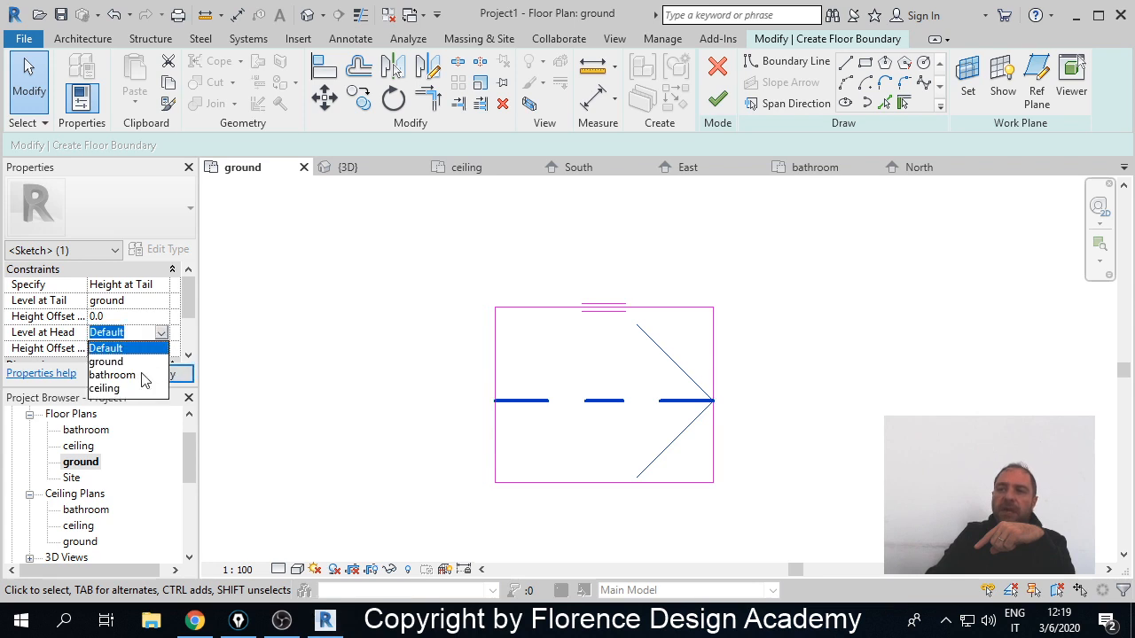
left_click(141, 373)
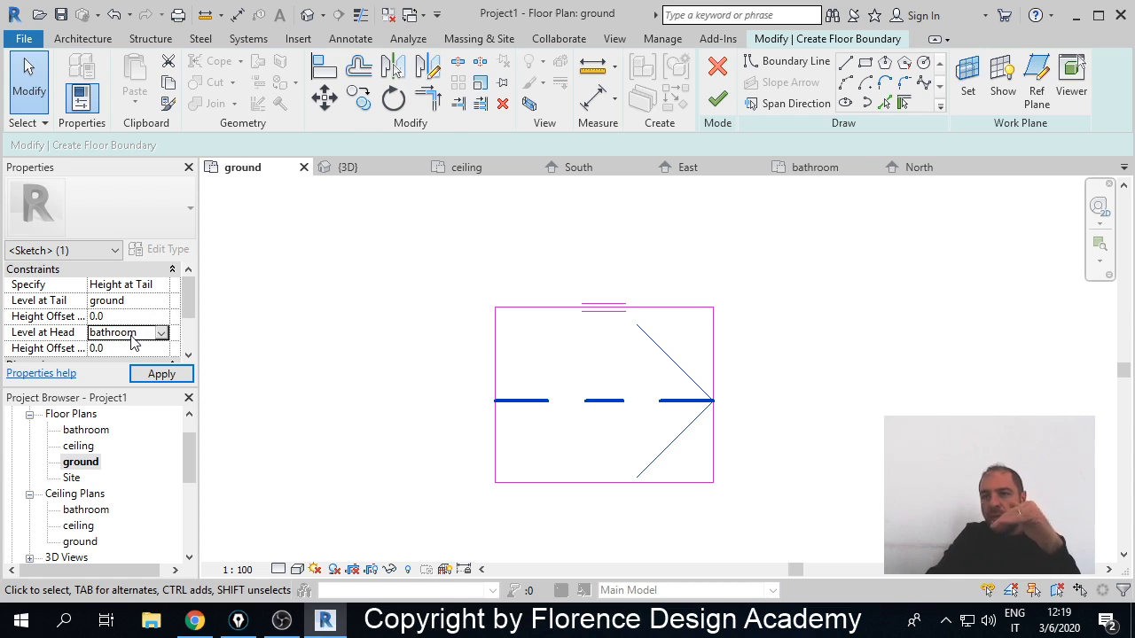
left_click(179, 379)
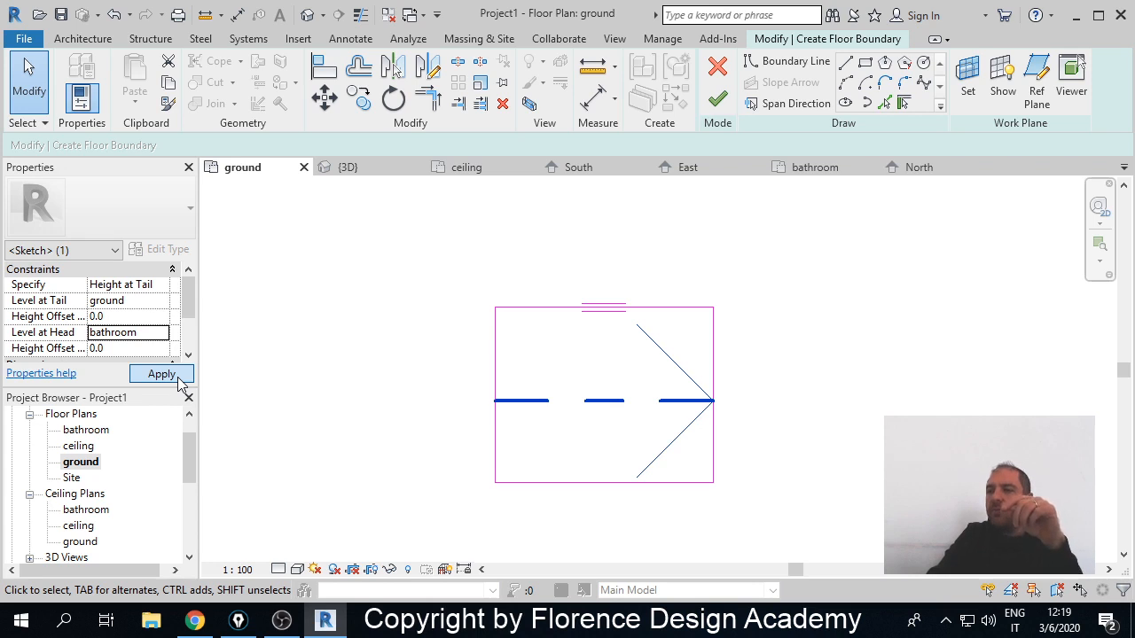
left_click(161, 374)
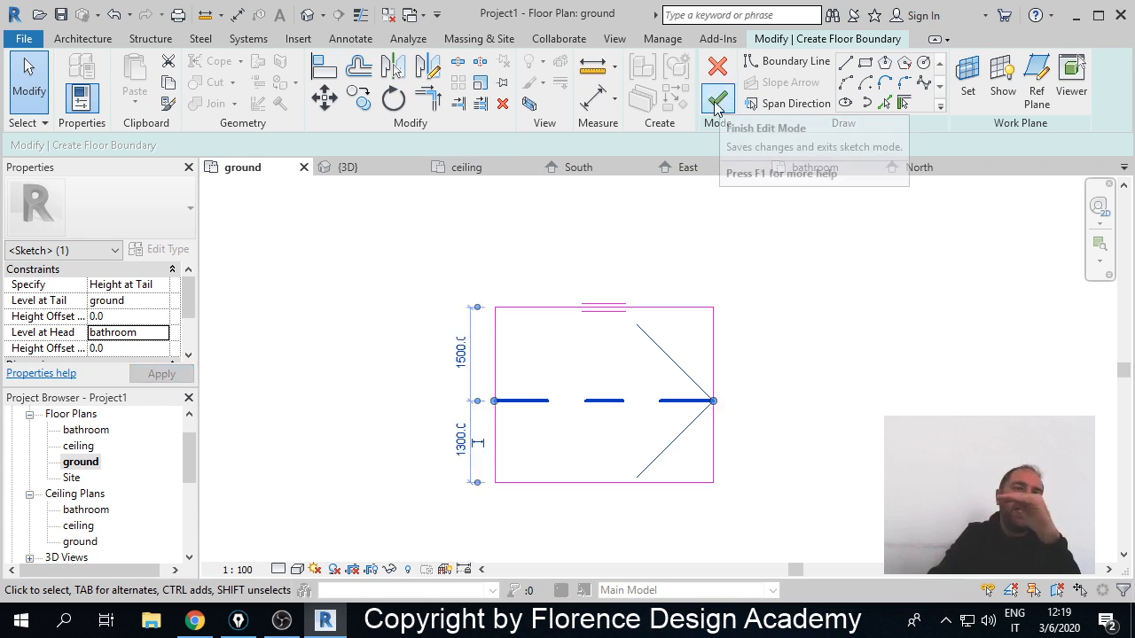
left_click(716, 103)
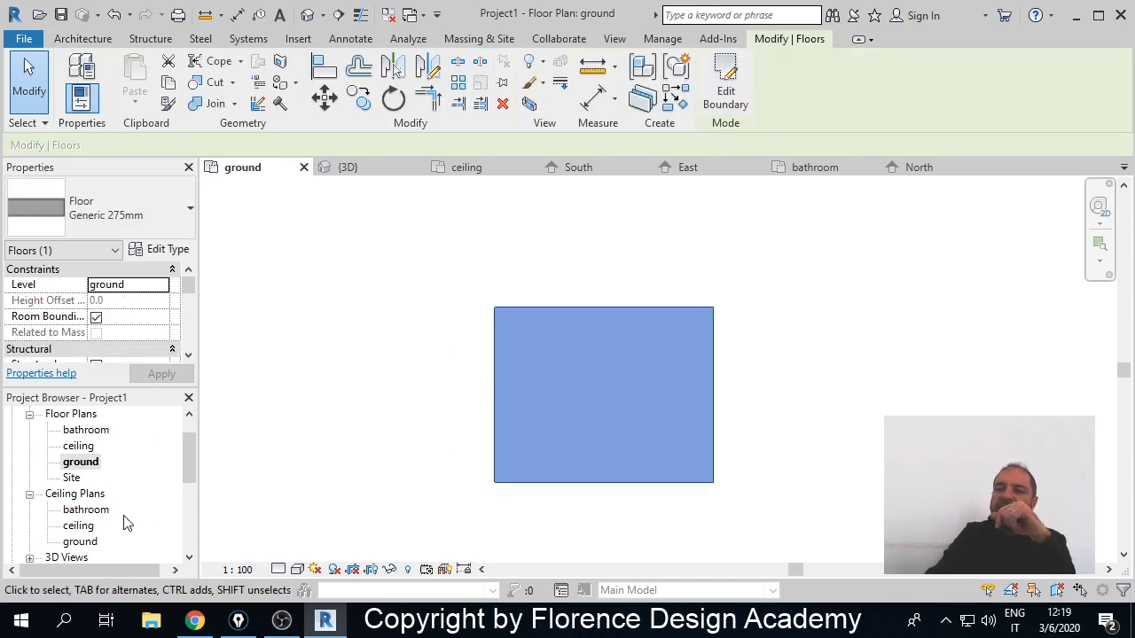
- Examine the sloped floor in the West and South elevations, checking both ends against the ground and bathroom levels
scroll(115, 529, "down", 1)
scroll(115, 529, "down", 5)
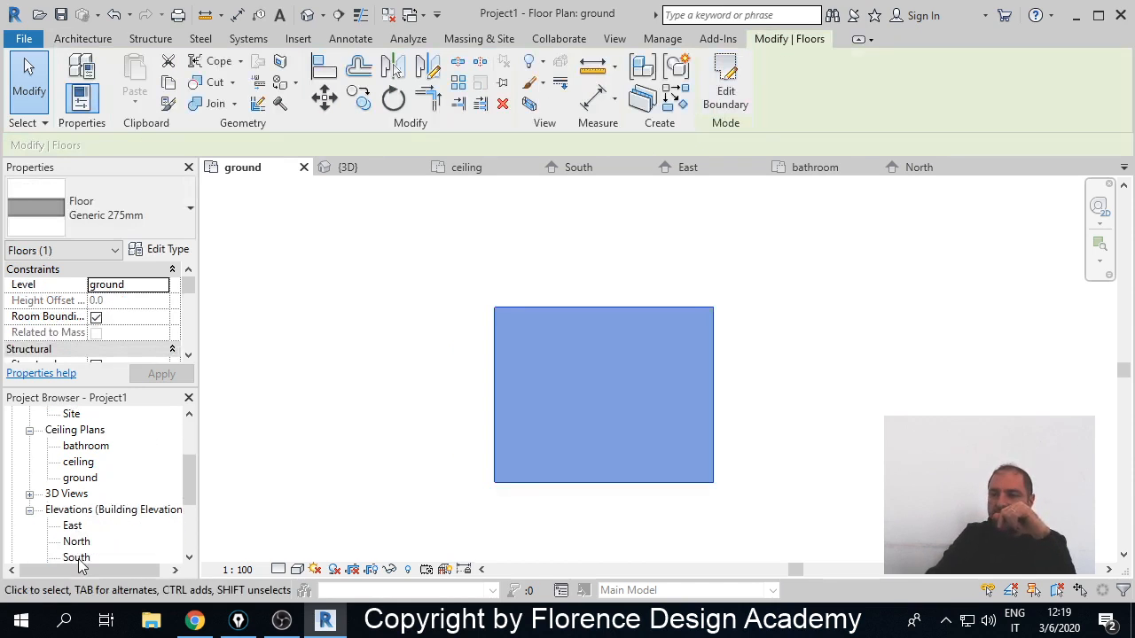
double_click(76, 541)
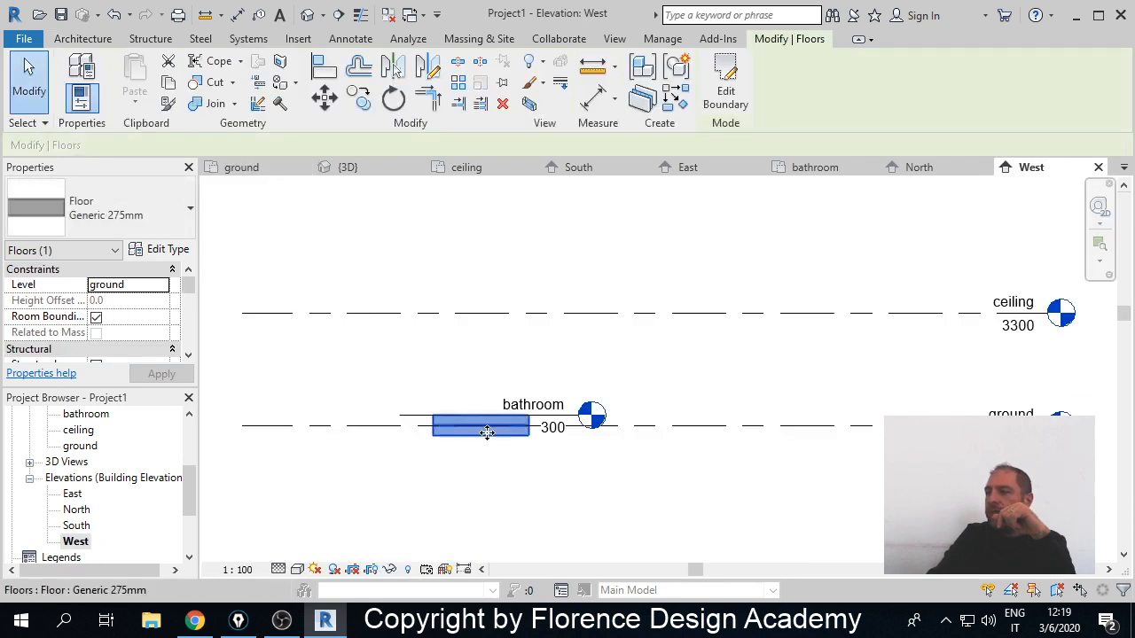
double_click(75, 526)
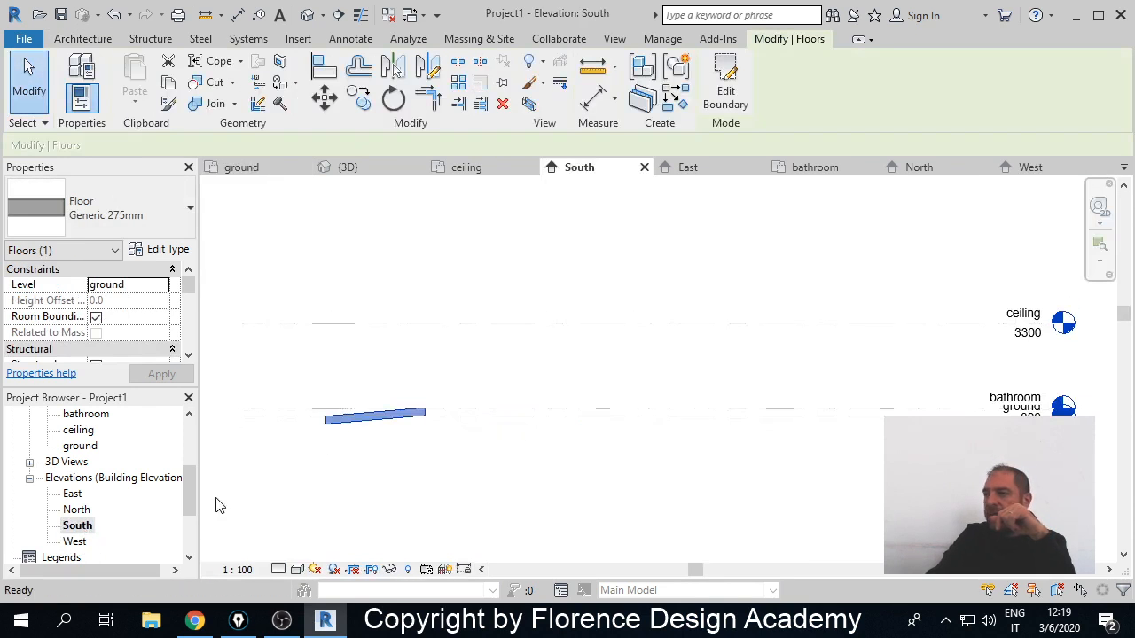
scroll(328, 408, "up", 6)
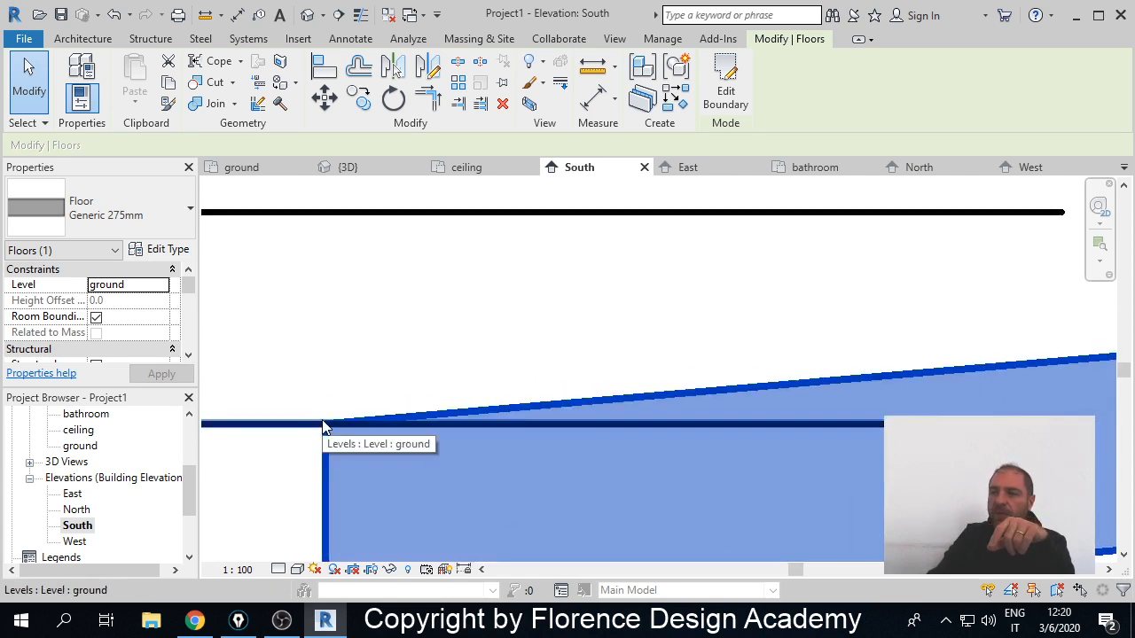
scroll(322, 422, "down", 5)
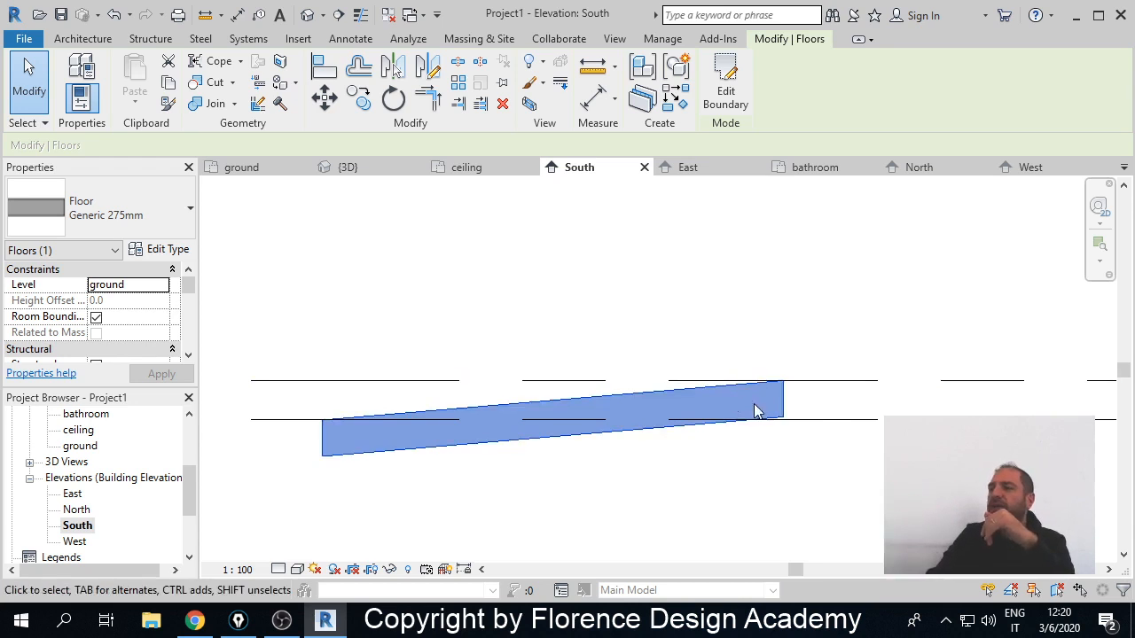
middle_click_drag(754, 411, 661, 449)
scroll(659, 433, "down", 1)
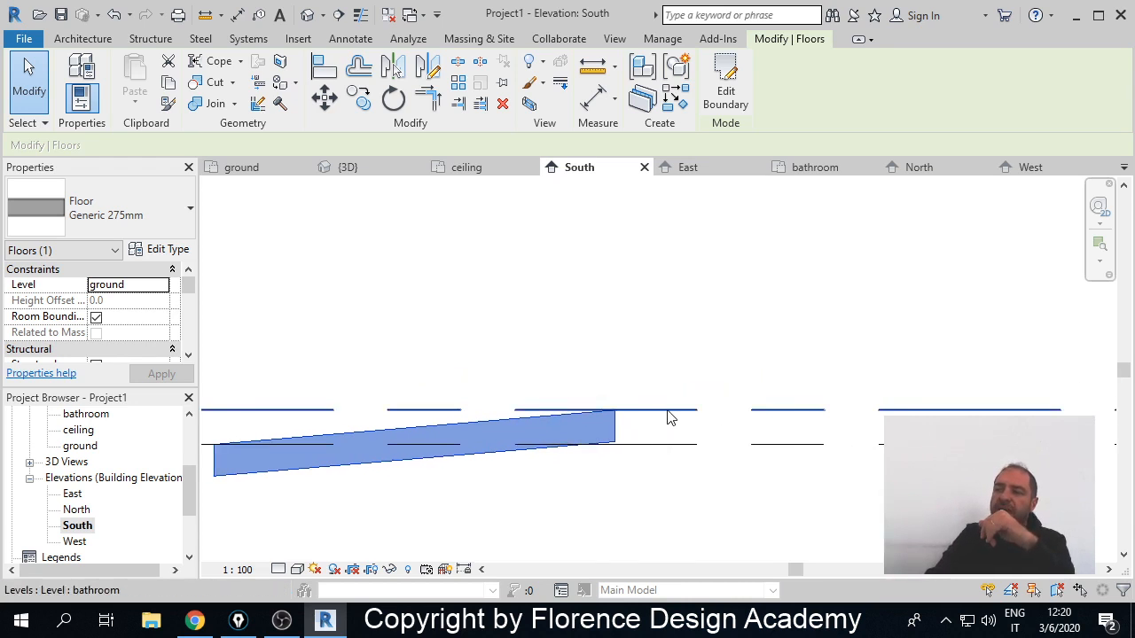
- Raise the bathroom level to 1500 in the South elevation and bring it back down to 600 to test the floor's slope
left_click(669, 412)
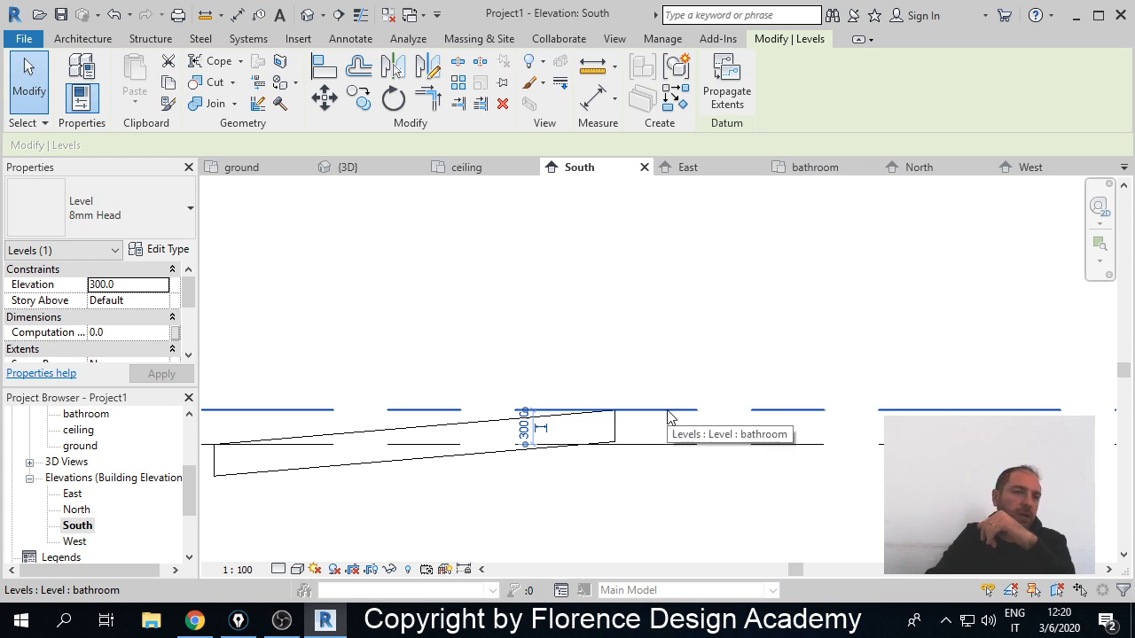
left_click_drag(670, 413, 669, 353)
left_click_drag(673, 328, 665, 273)
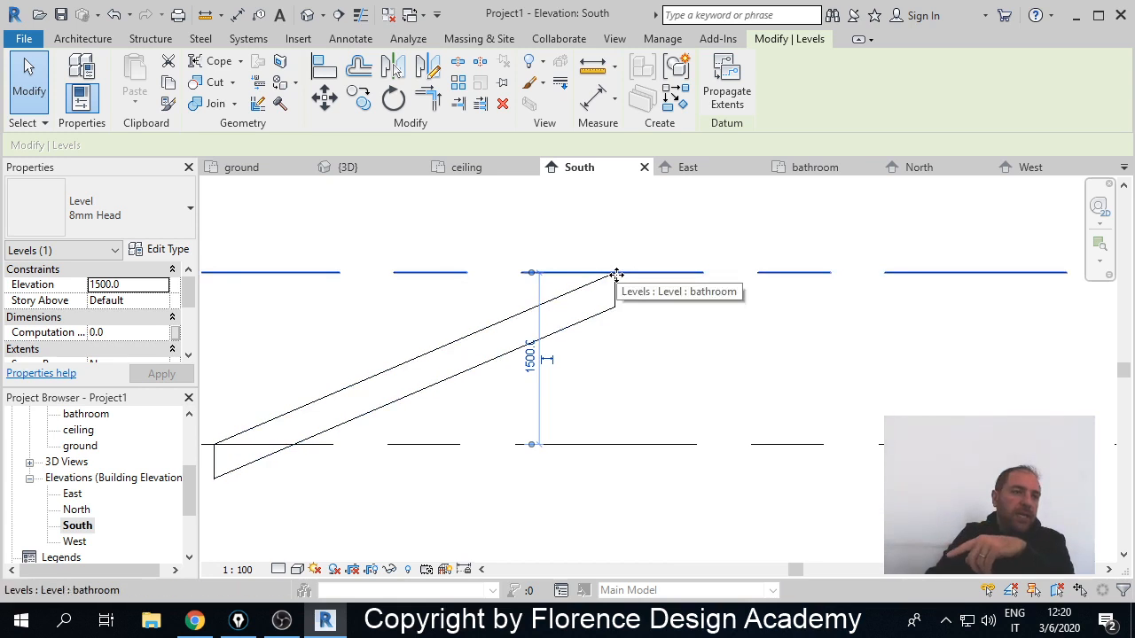
scroll(615, 347, "down", 3)
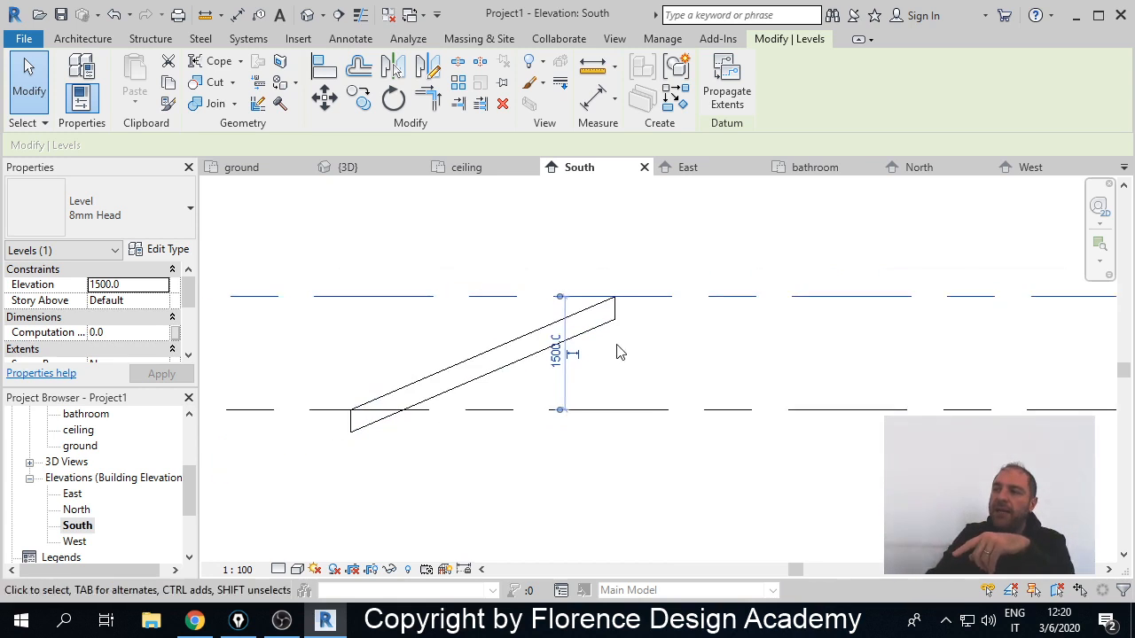
left_click_drag(636, 320, 639, 355)
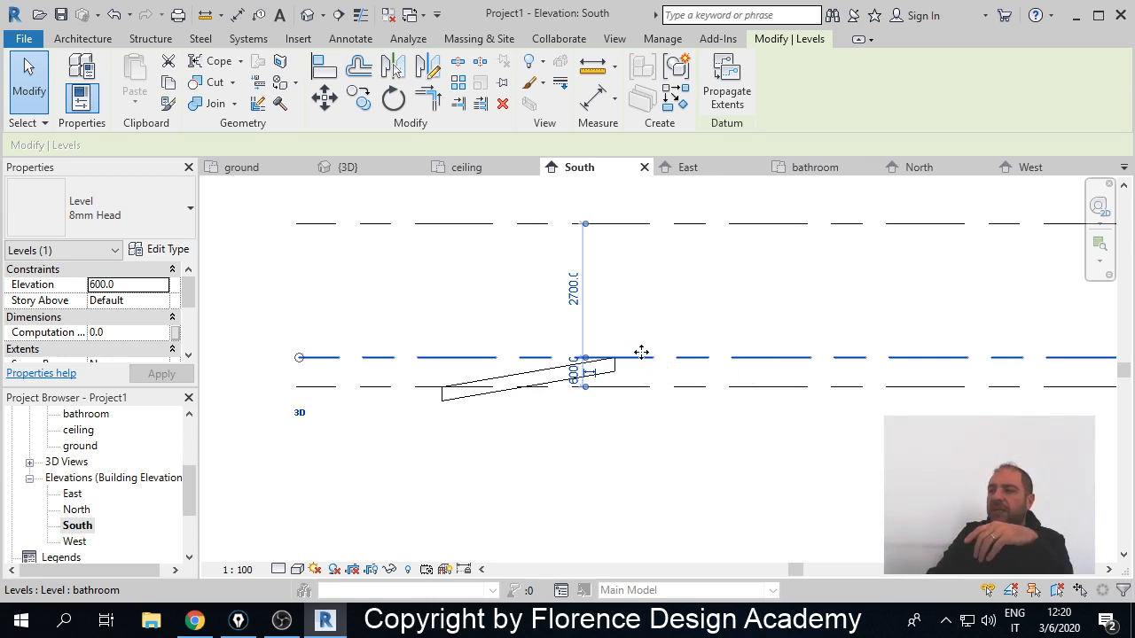
mouse_move(639, 354)
left_mouse_down()
mouse_move(648, 281)
mouse_move(643, 356)
left_mouse_up()
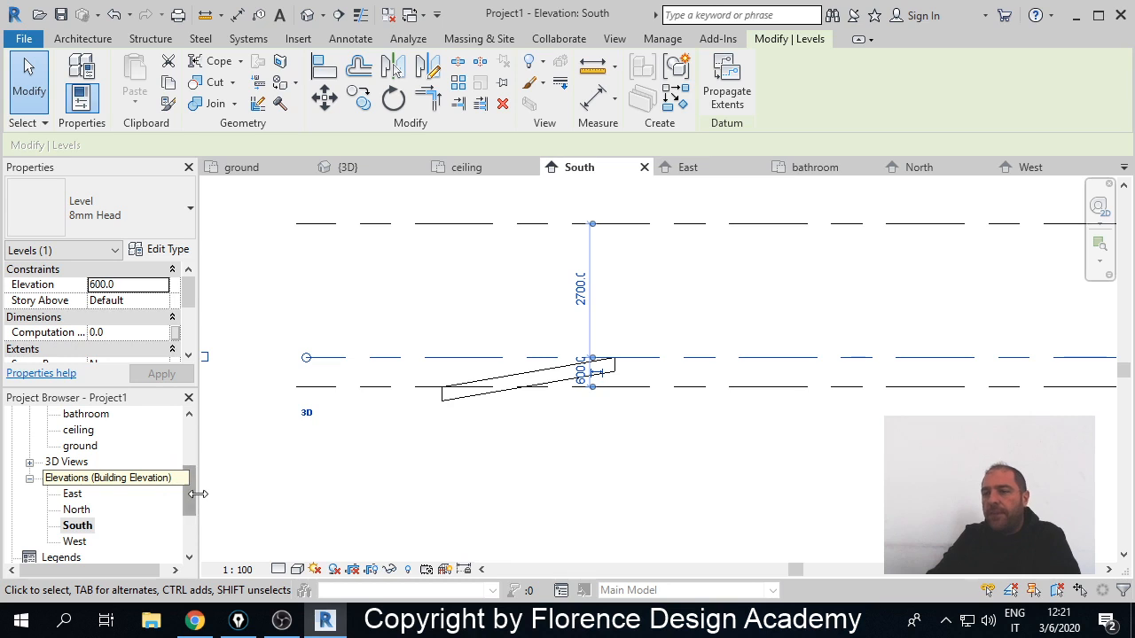
- Delete the sloped floor in the South elevation and open the ground floor plan
left_click(535, 379)
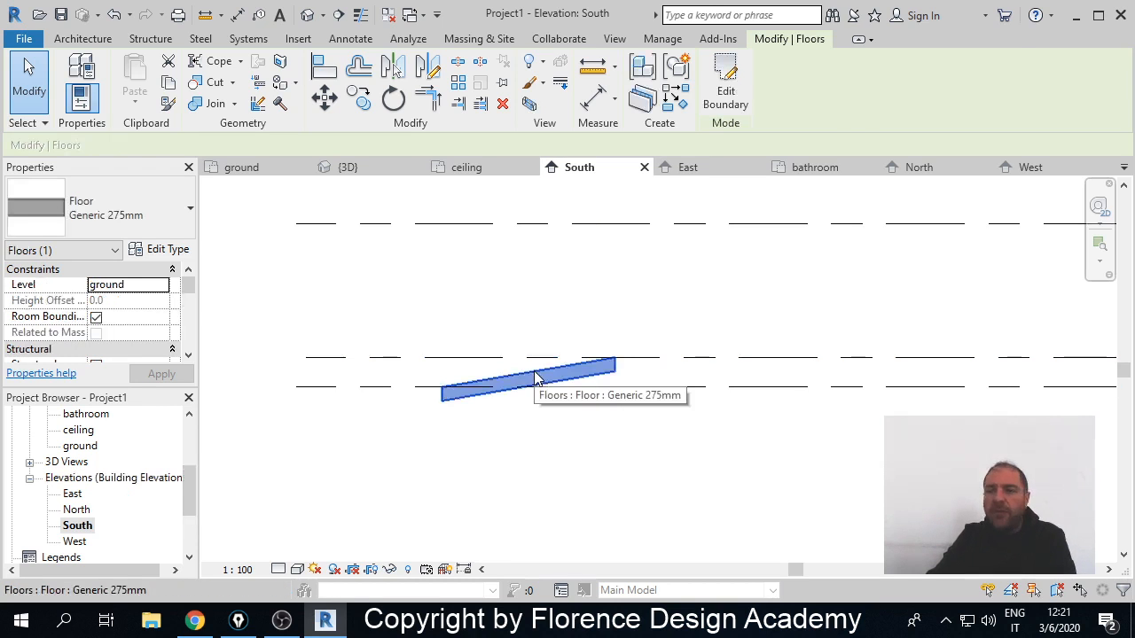
key("Delete")
left_click_drag(189, 495, 193, 446)
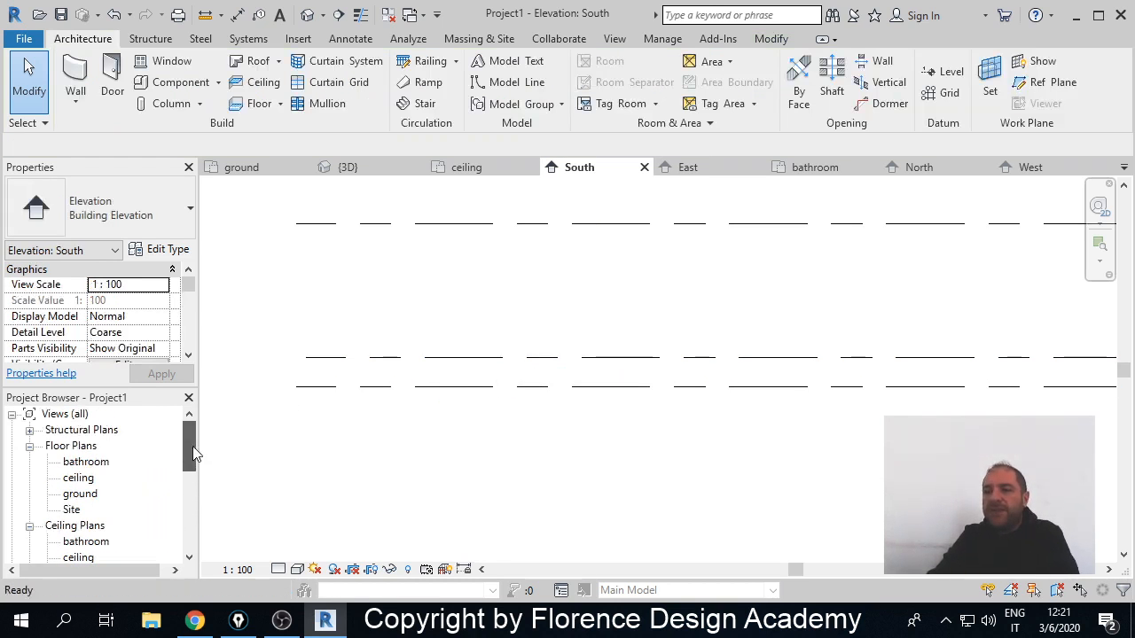
double_click(80, 496)
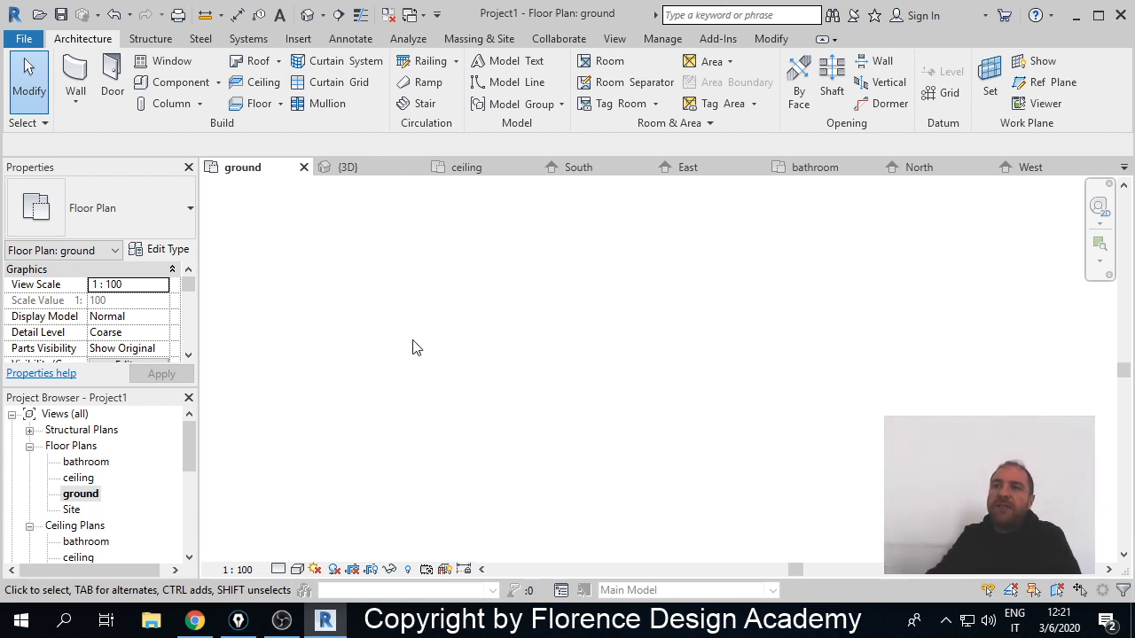
- Draw an irregular chain of ten straight Generic - 200mm walls on the ground floor plan, leaving the outline open at its upper left
left_click(75, 74)
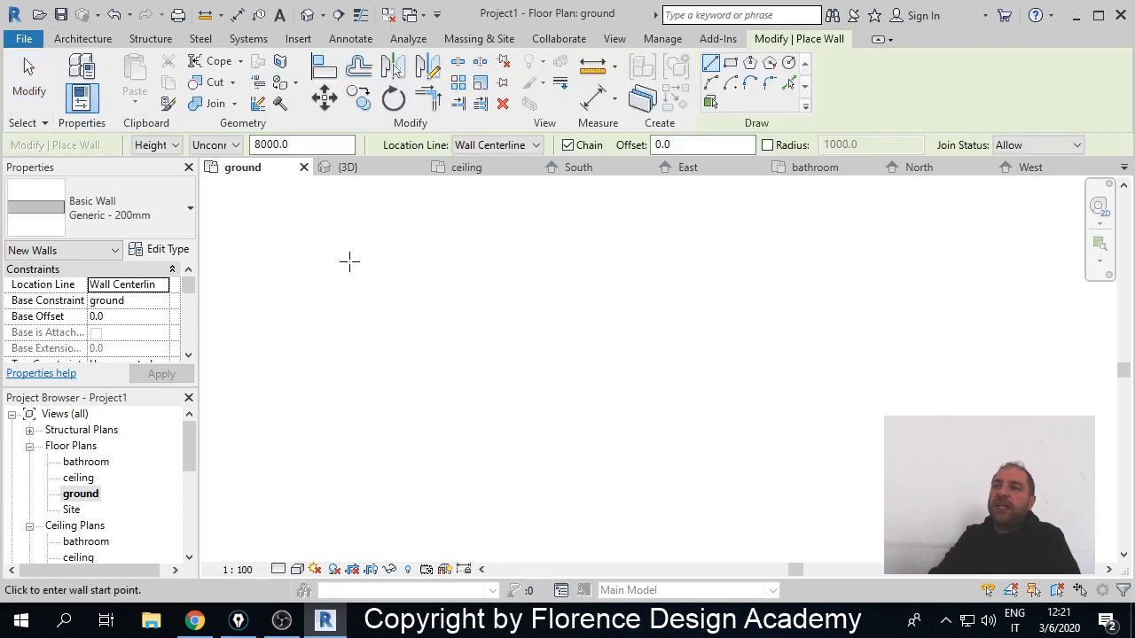
left_click(385, 307)
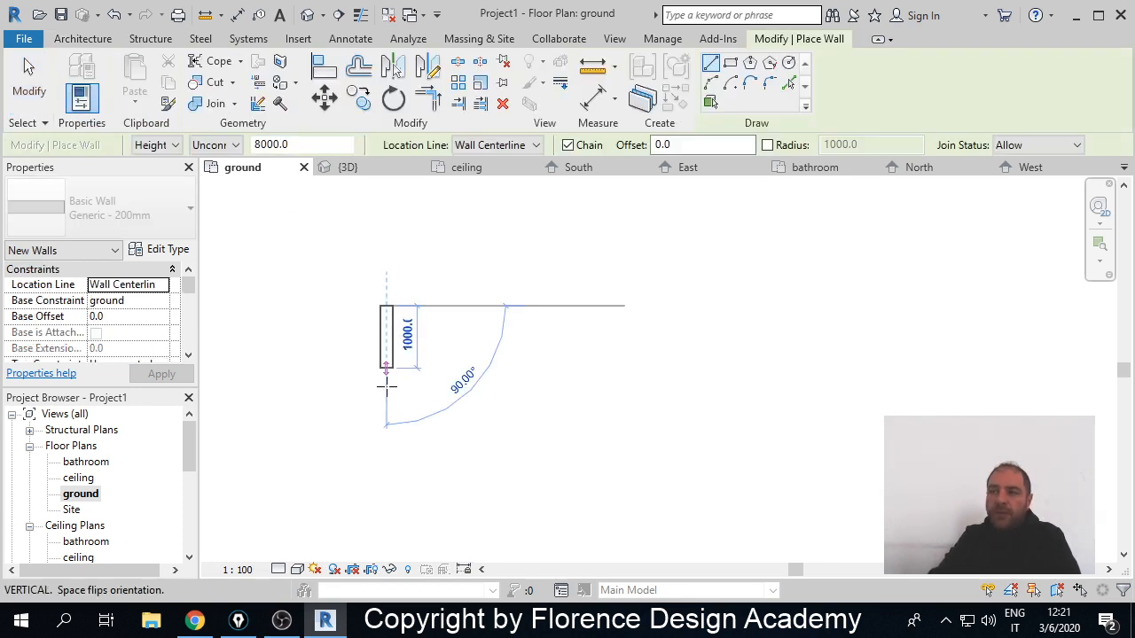
left_click(387, 436)
left_click(484, 494)
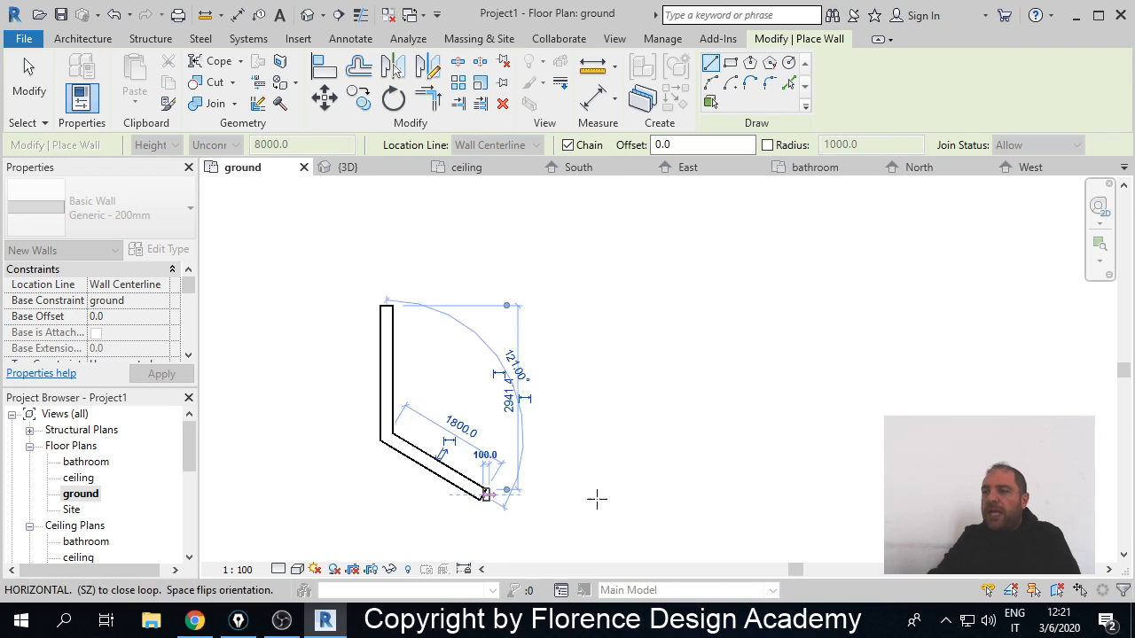
left_click(618, 493)
left_click(627, 421)
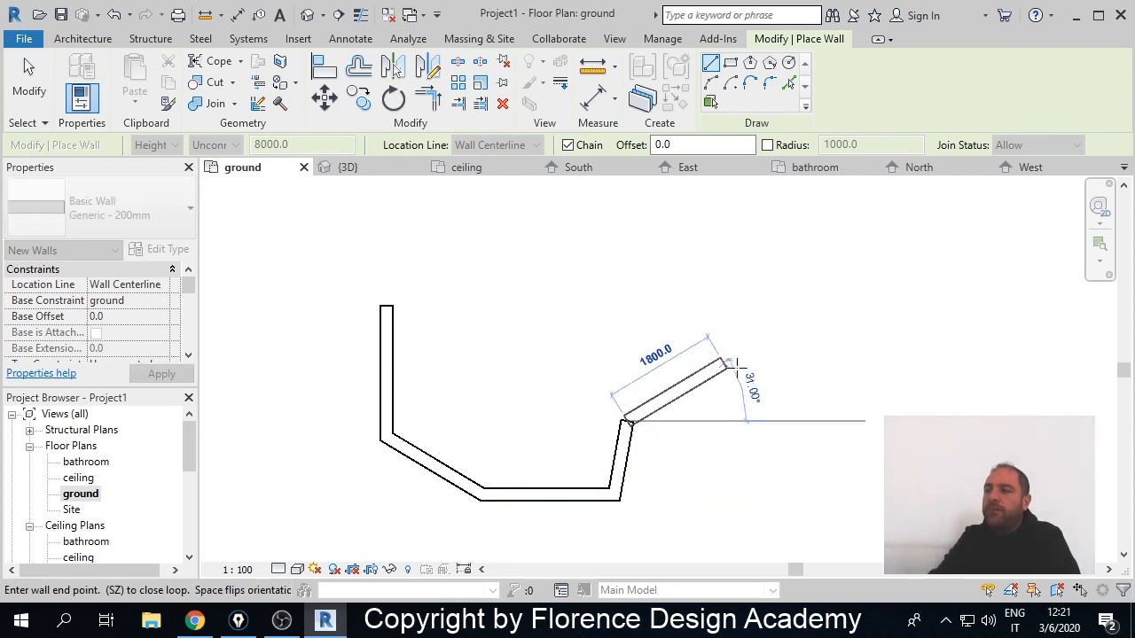
left_click(746, 371)
left_click(767, 229)
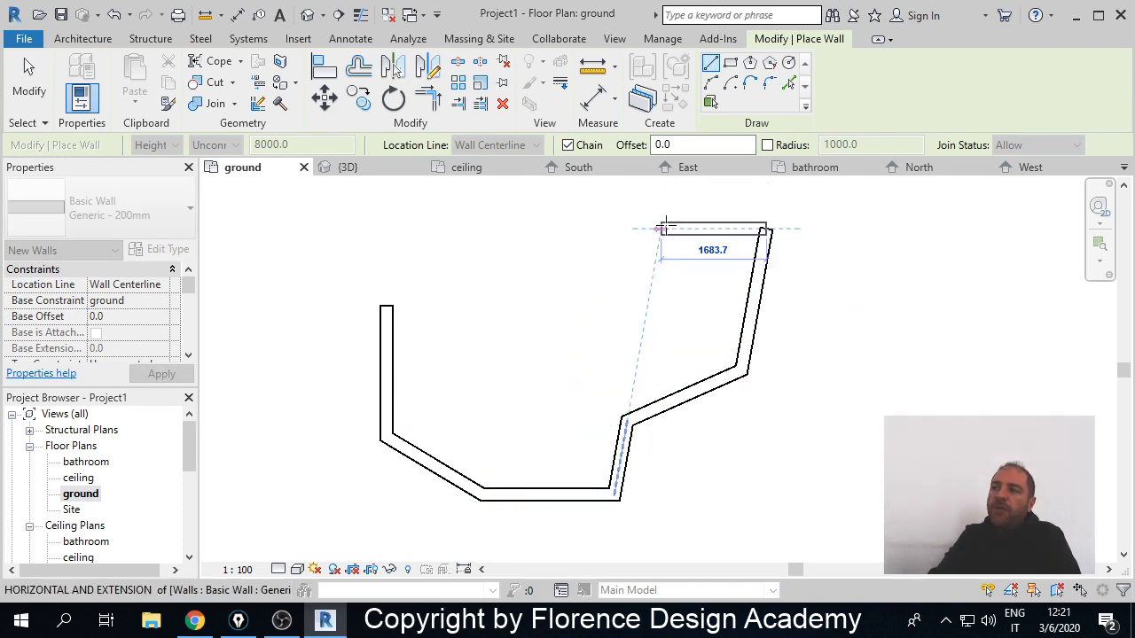
left_click(663, 228)
left_click(626, 300)
left_click(523, 293)
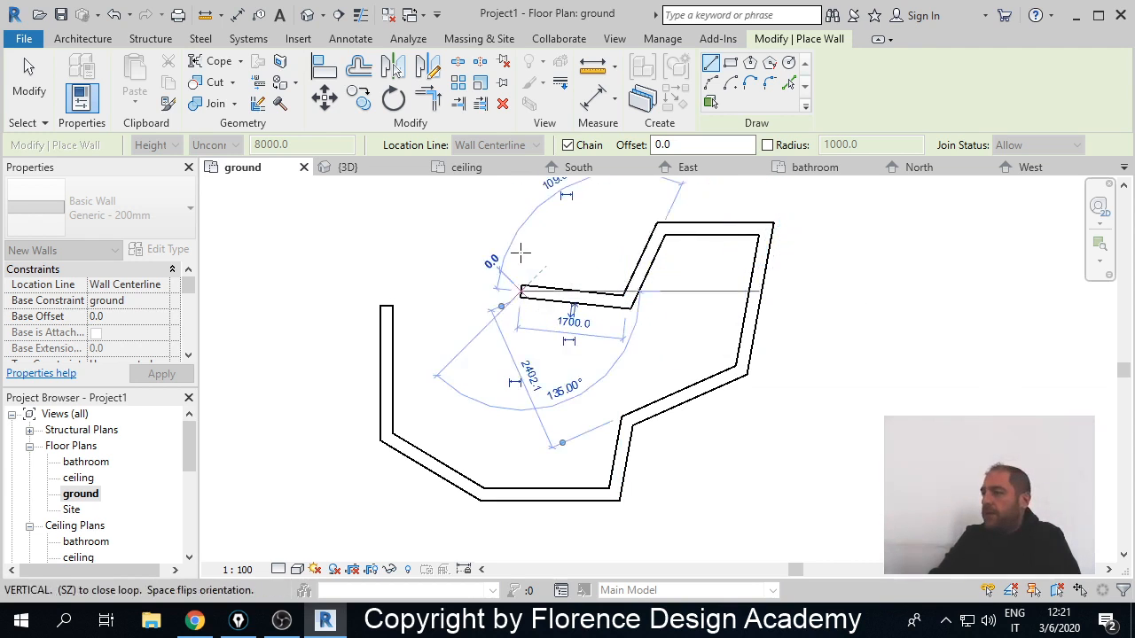
left_click(522, 256)
- Close the wall outline with an arc wall of about 1238 mm radius between the chain's two open ends
left_click(711, 83)
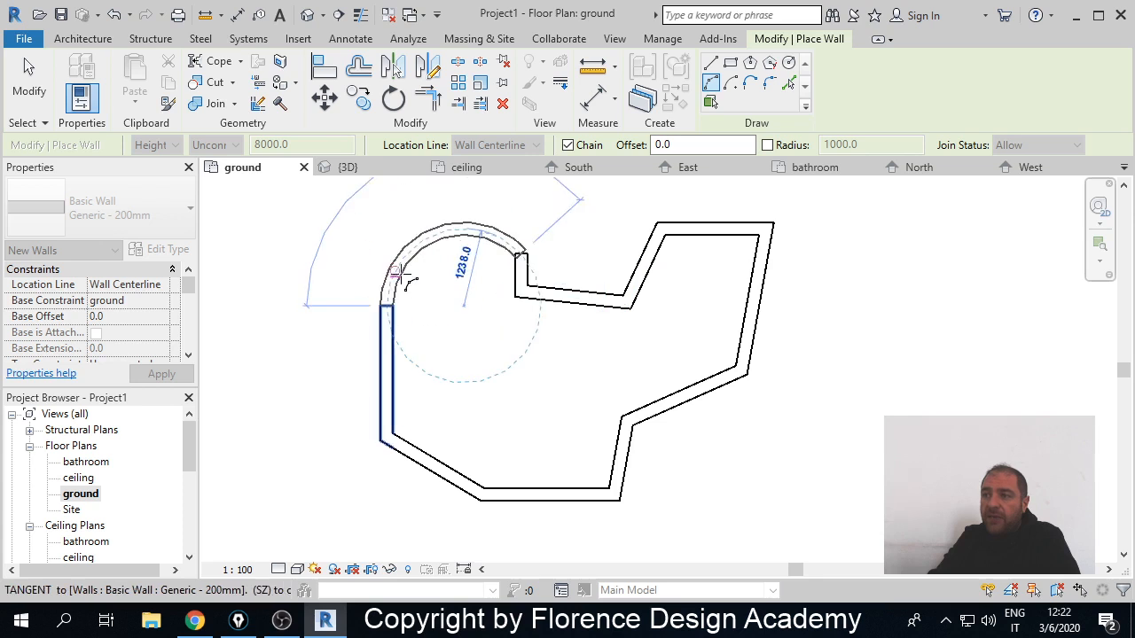
left_click(388, 305)
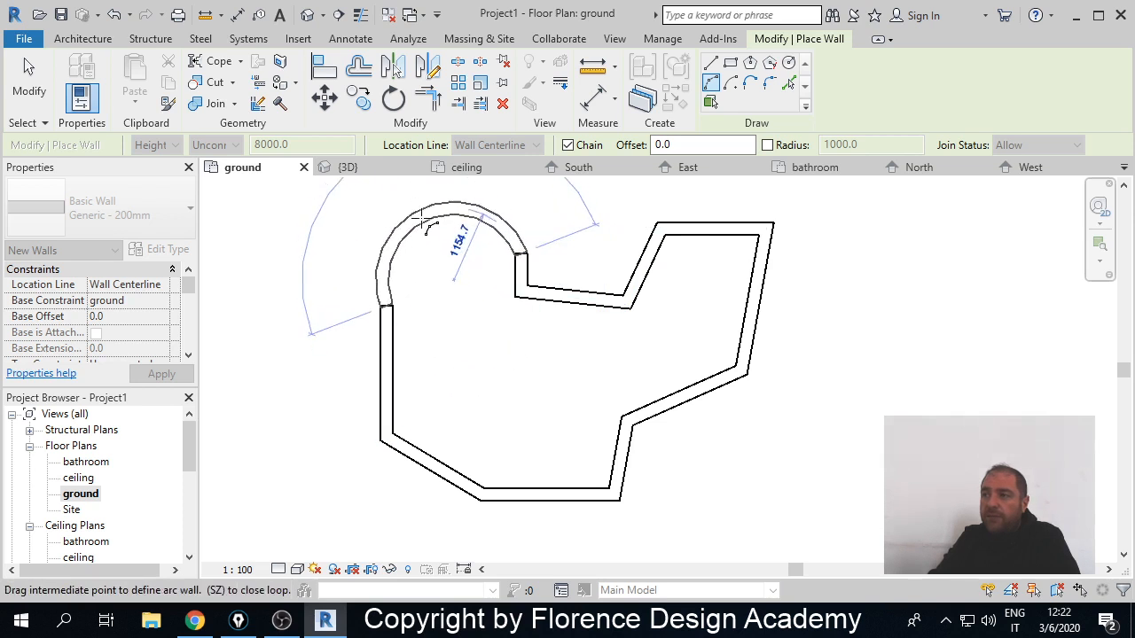
left_click(488, 185)
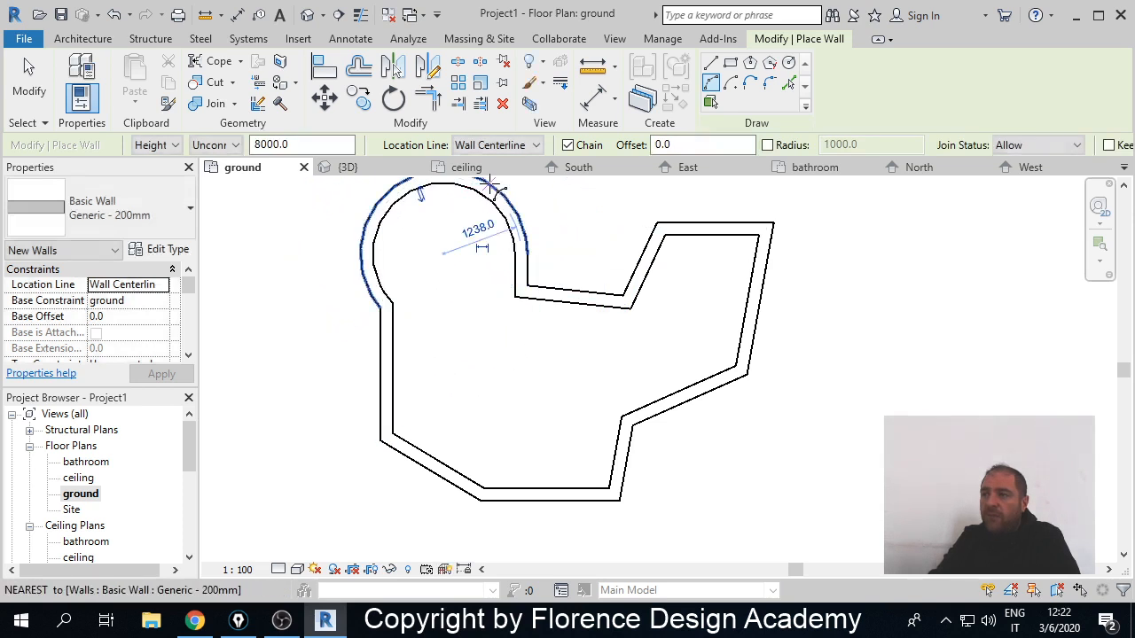
middle_click_drag(489, 352, 440, 383)
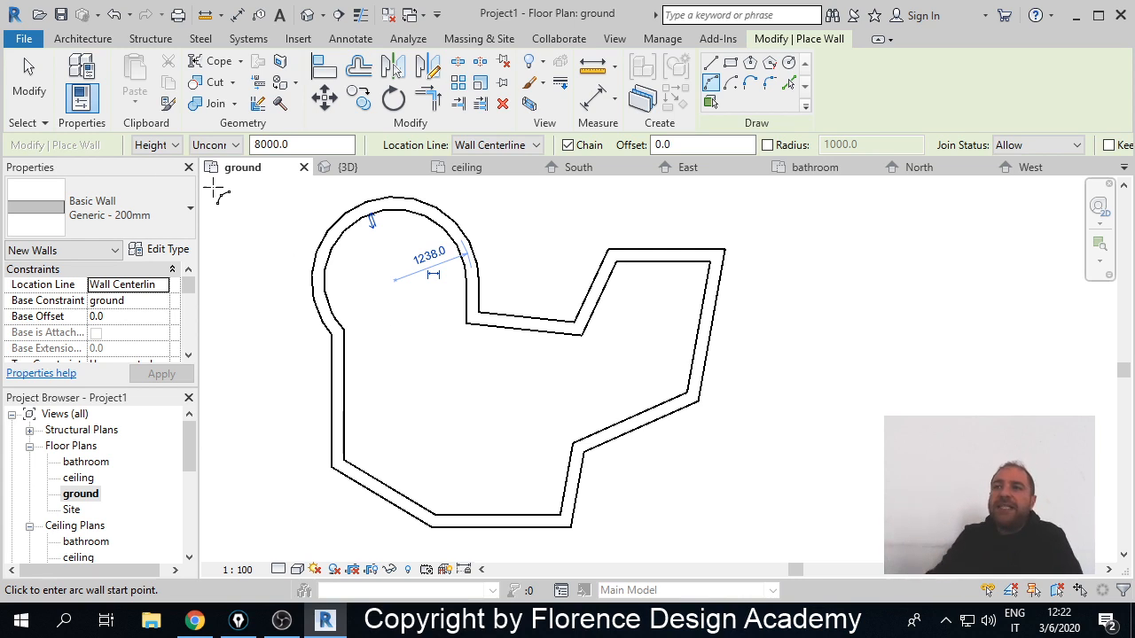
left_click(26, 89)
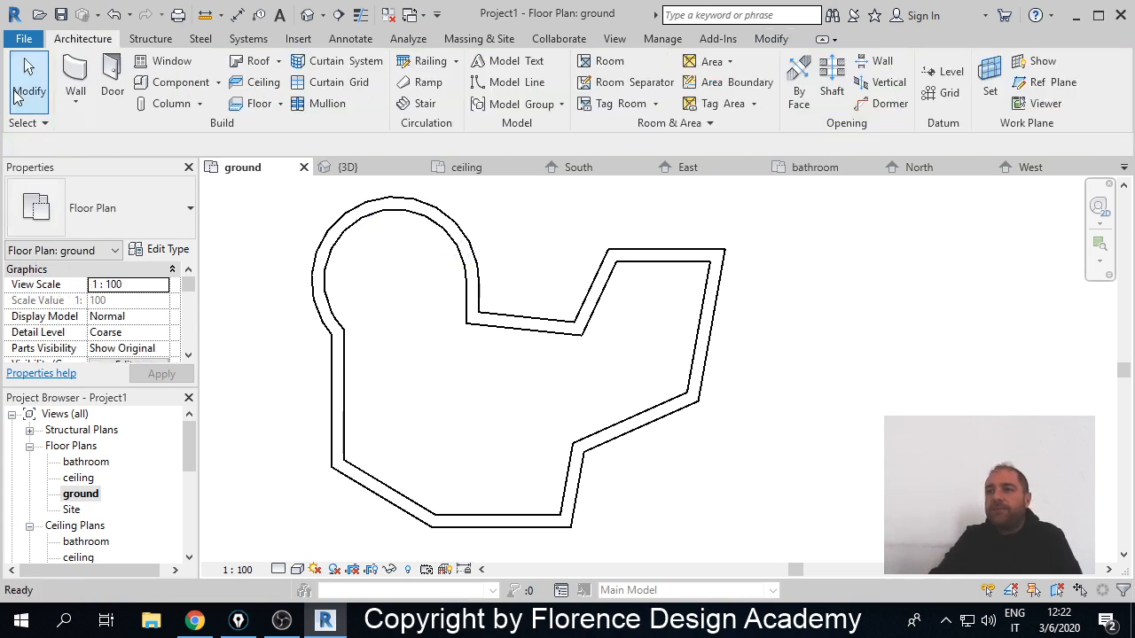
- Create a Generic 275mm floor on the ground level, picking the entire wall chain as its boundary, and finish the sketch
left_click(258, 105)
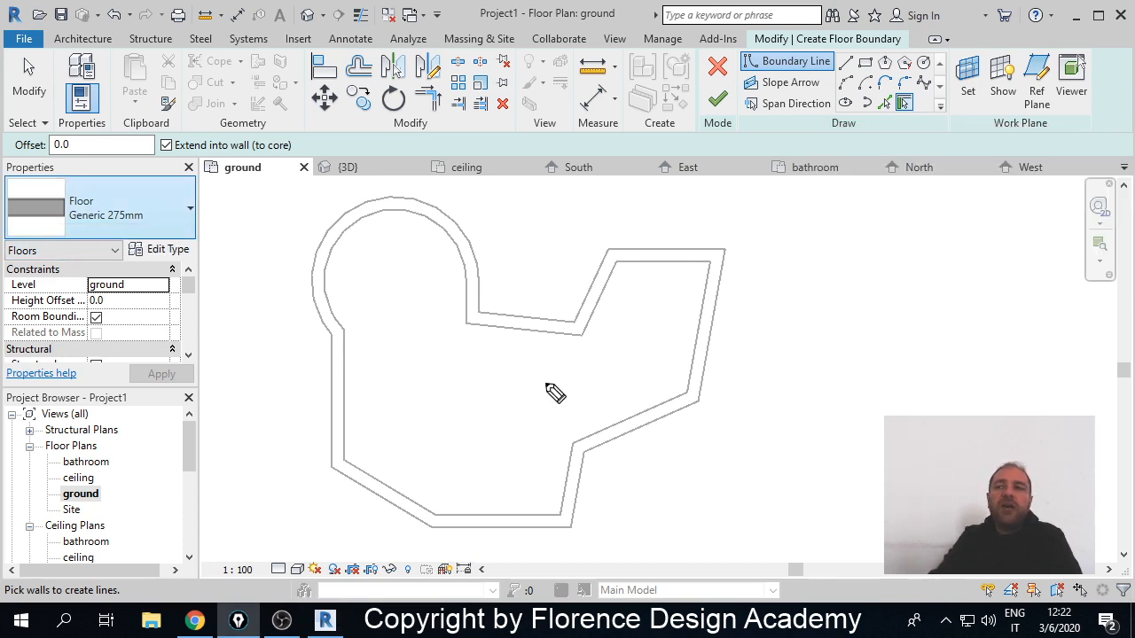
mouse_move(883, 80)
left_mouse_down()
mouse_move(887, 129)
mouse_move(932, 132)
mouse_move(925, 92)
mouse_move(886, 89)
left_mouse_up()
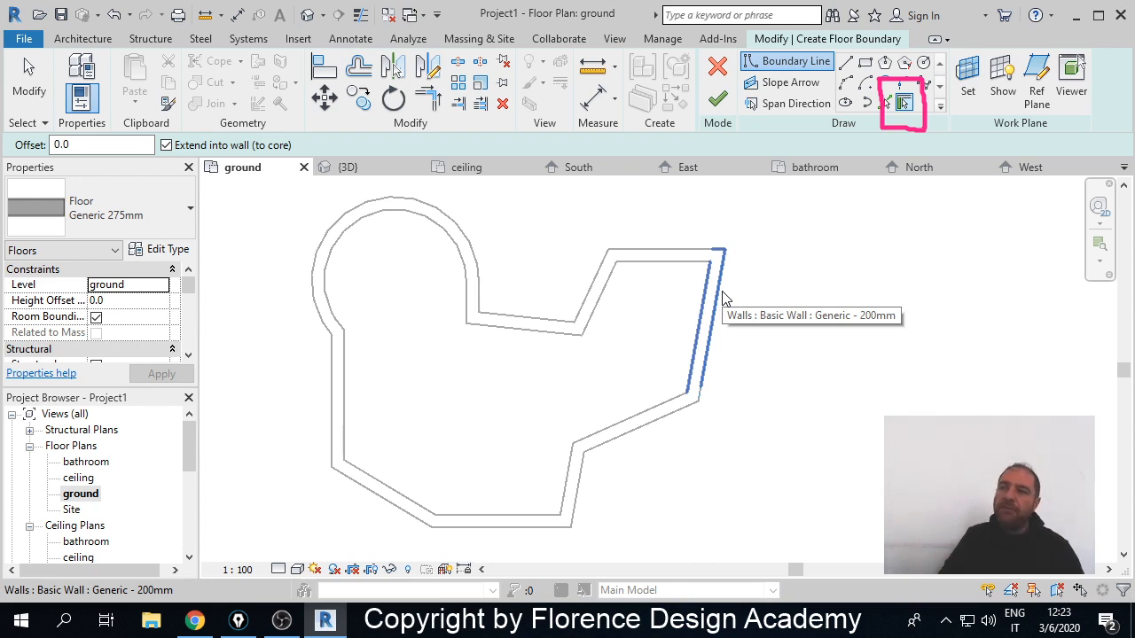
key("Tab")
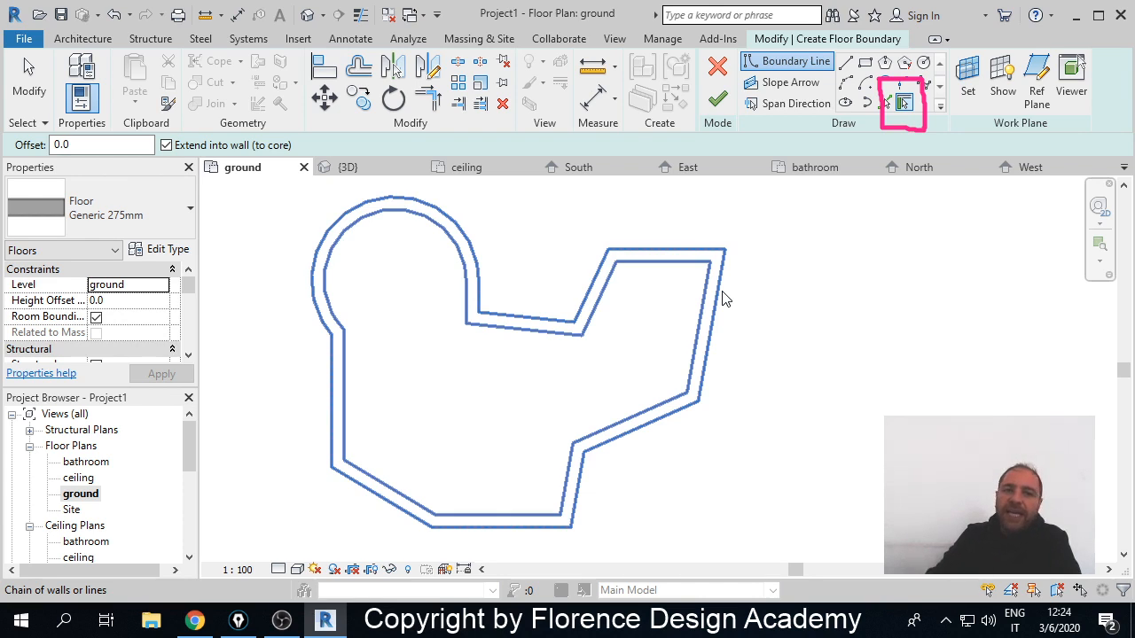
left_click(722, 299)
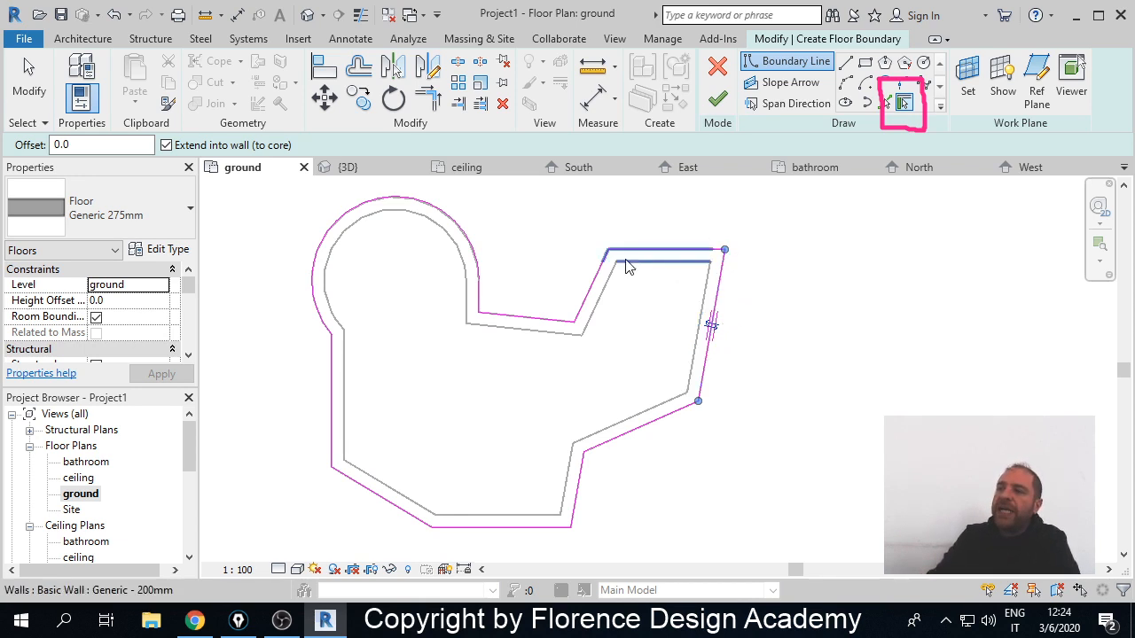
left_click(520, 321)
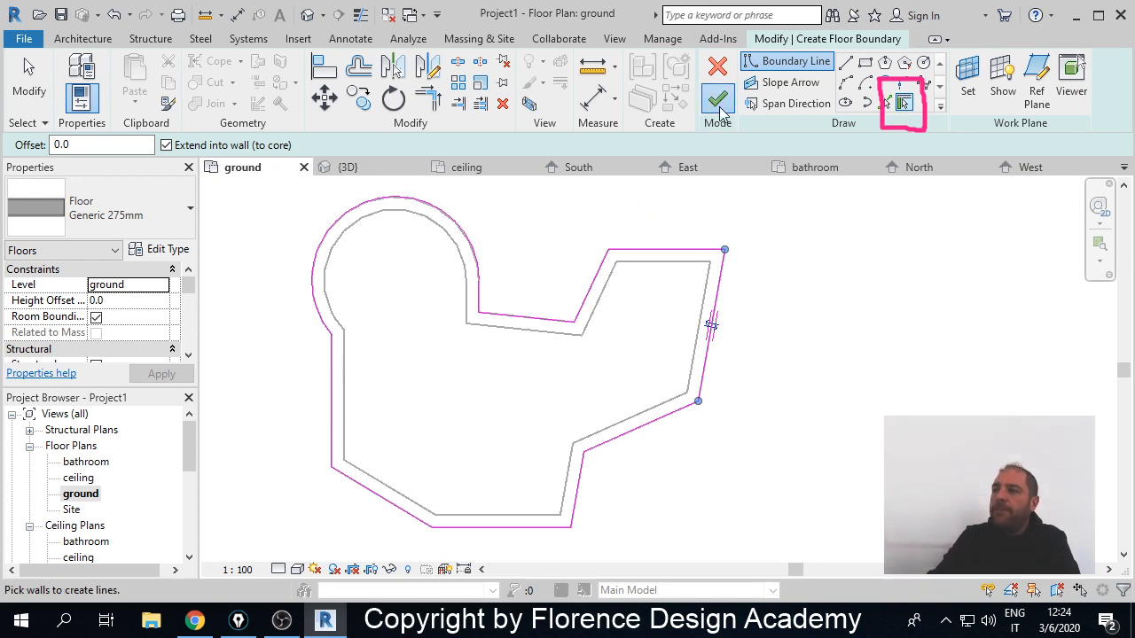
left_click(718, 101)
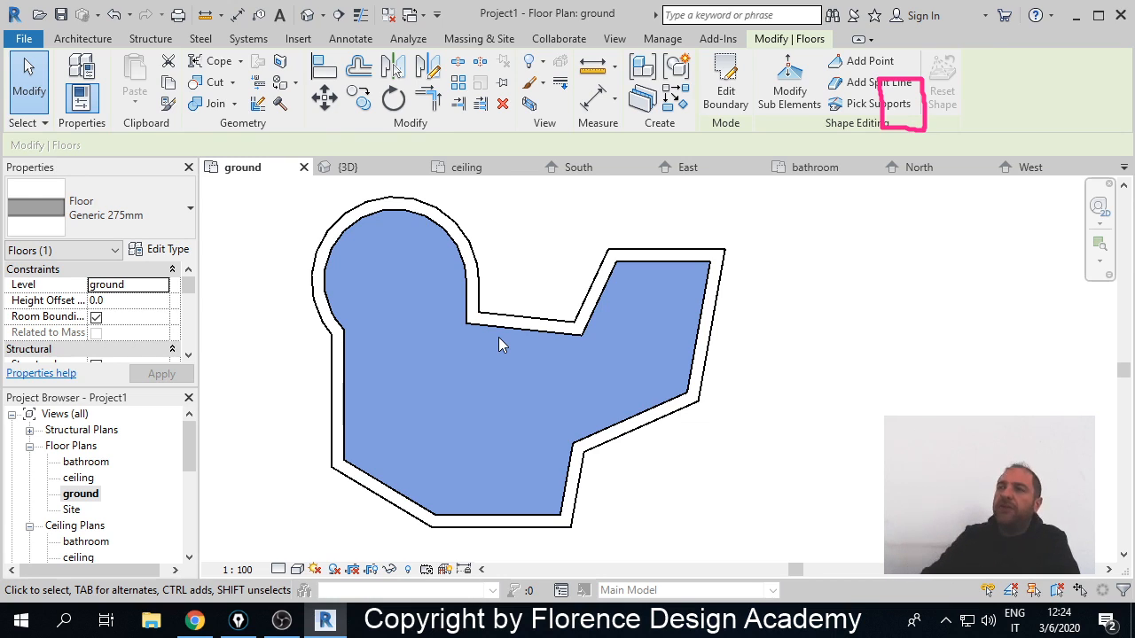
- Examine the ground floor slab and its surrounding walls from several angles in the 3D view
left_click(375, 165)
scroll(600, 403, "down", 3)
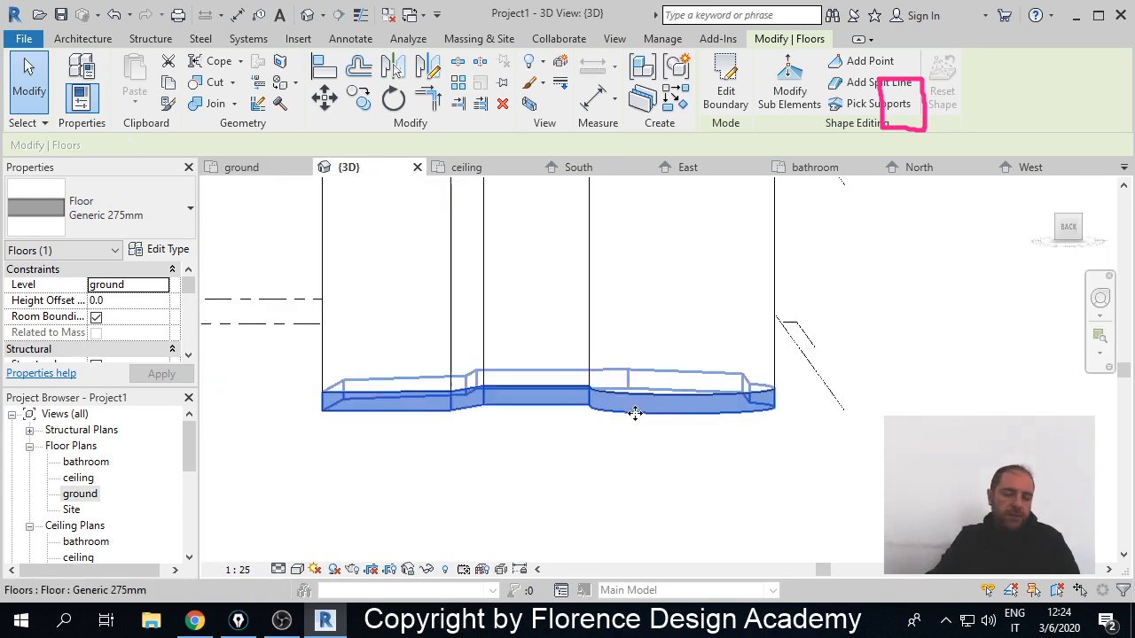
middle_click_drag(631, 413, 490, 461, "shift")
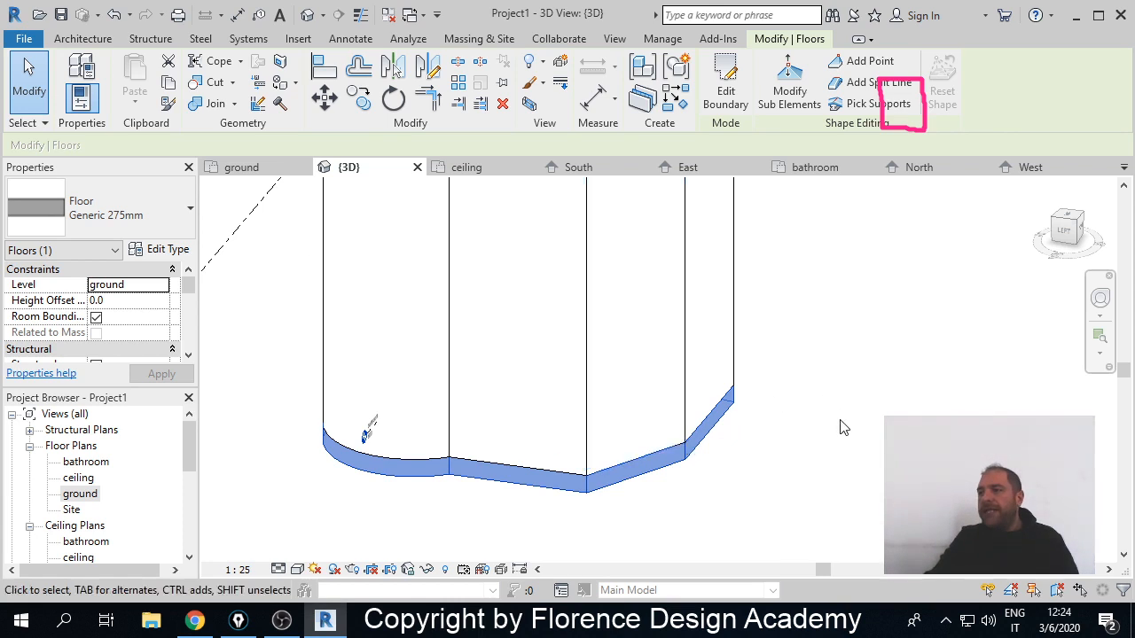
scroll(840, 425, "down", 1)
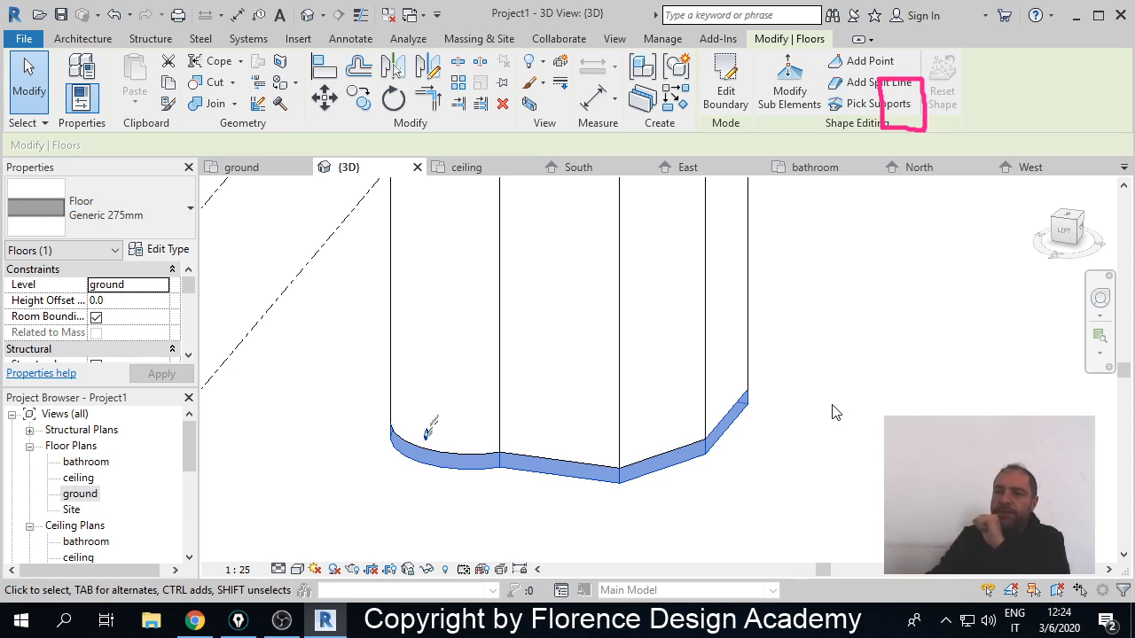
scroll(521, 472, "down", 3)
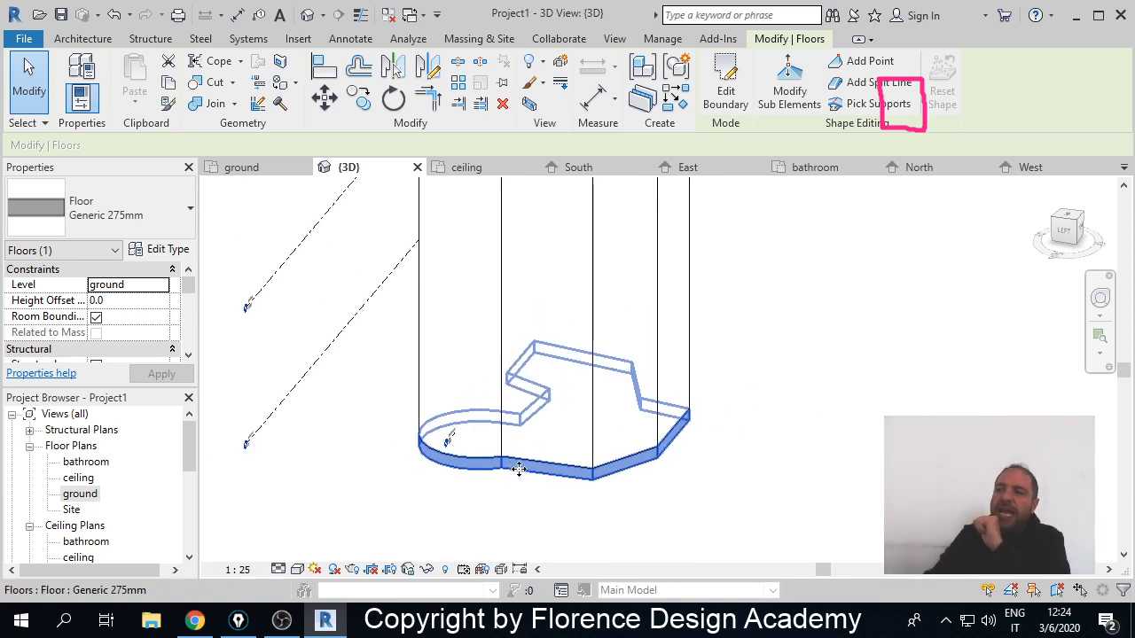
middle_click_drag(528, 472, 445, 410, "shift")
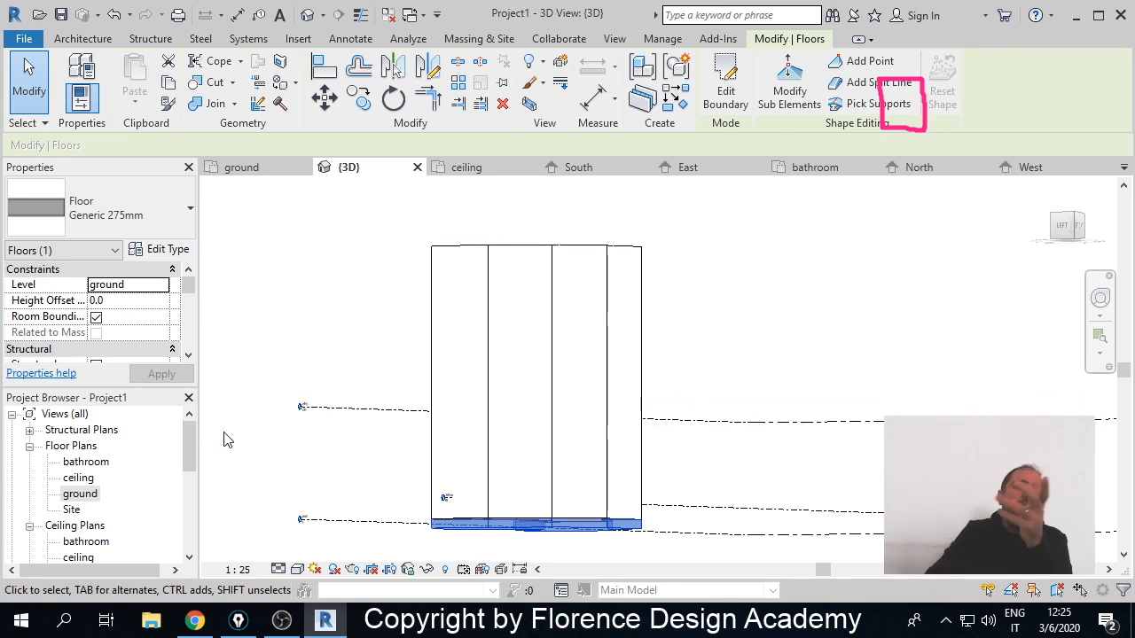
- Start a Generic 275mm floor in the ceiling floor plan and pick the whole wall chain as its boundary
double_click(81, 479)
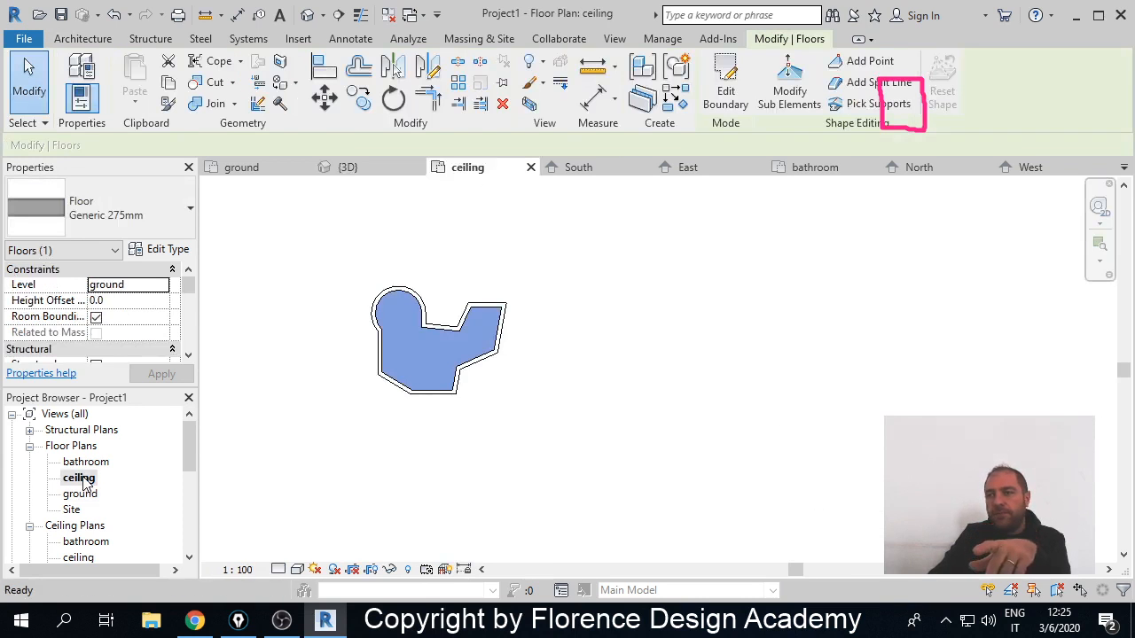
left_click(352, 430)
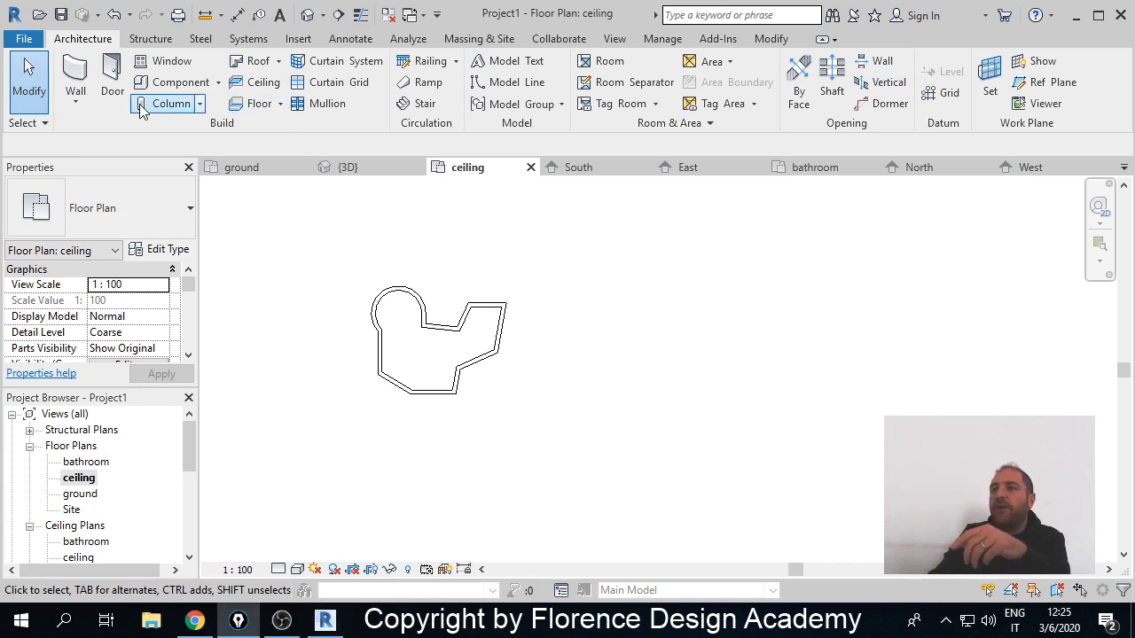
left_click(260, 104)
scroll(393, 266, "up", 4)
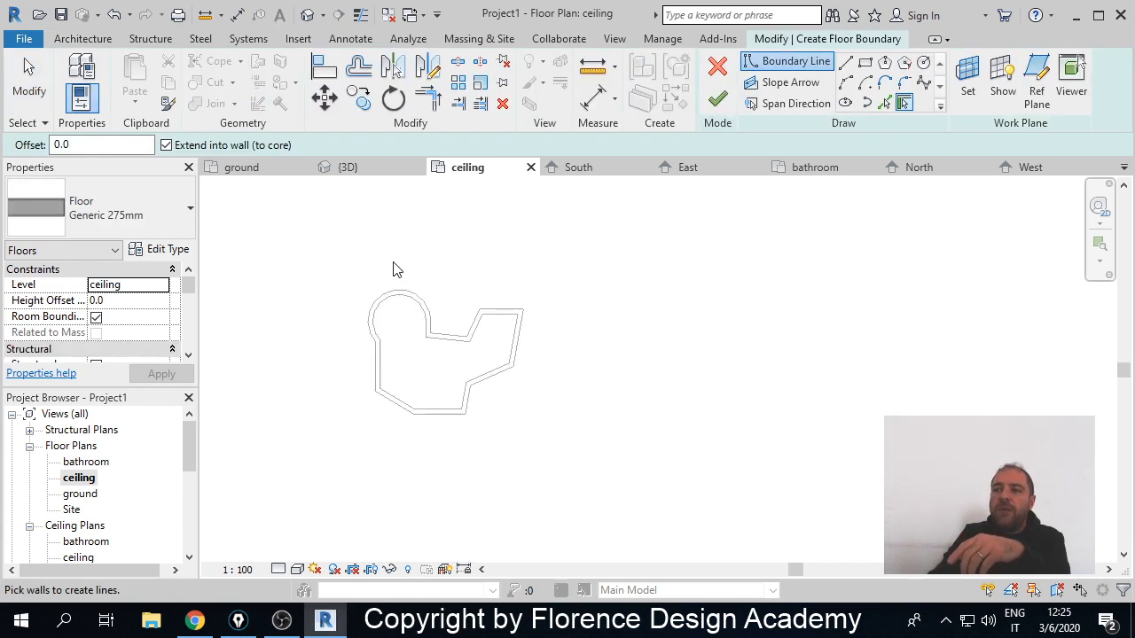
scroll(398, 349, "up", 2)
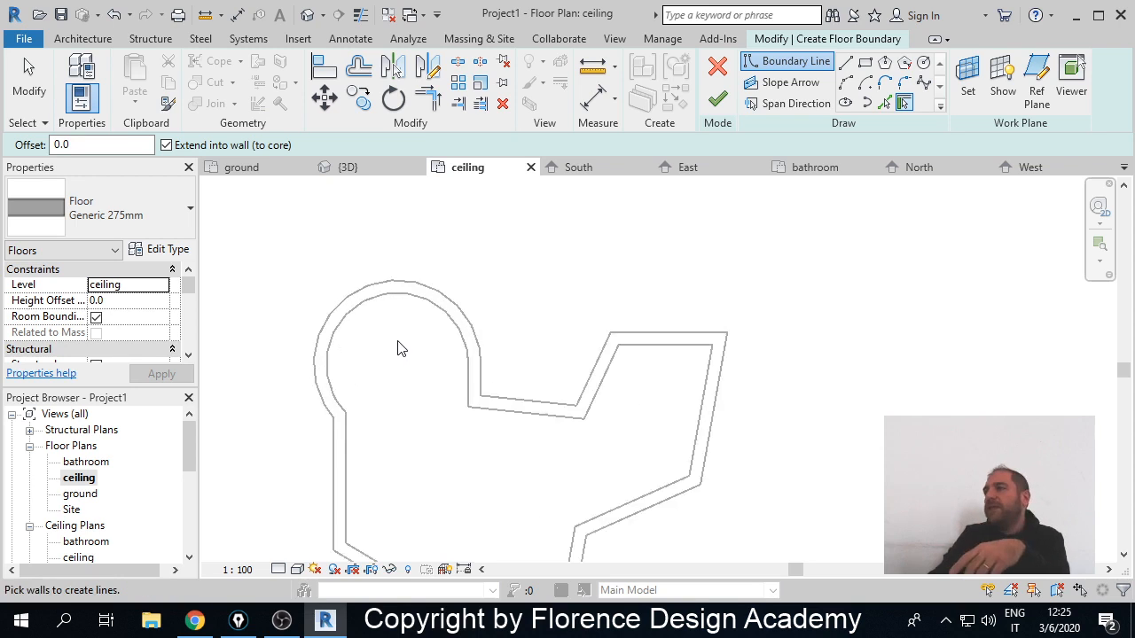
middle_click_drag(456, 375, 491, 292)
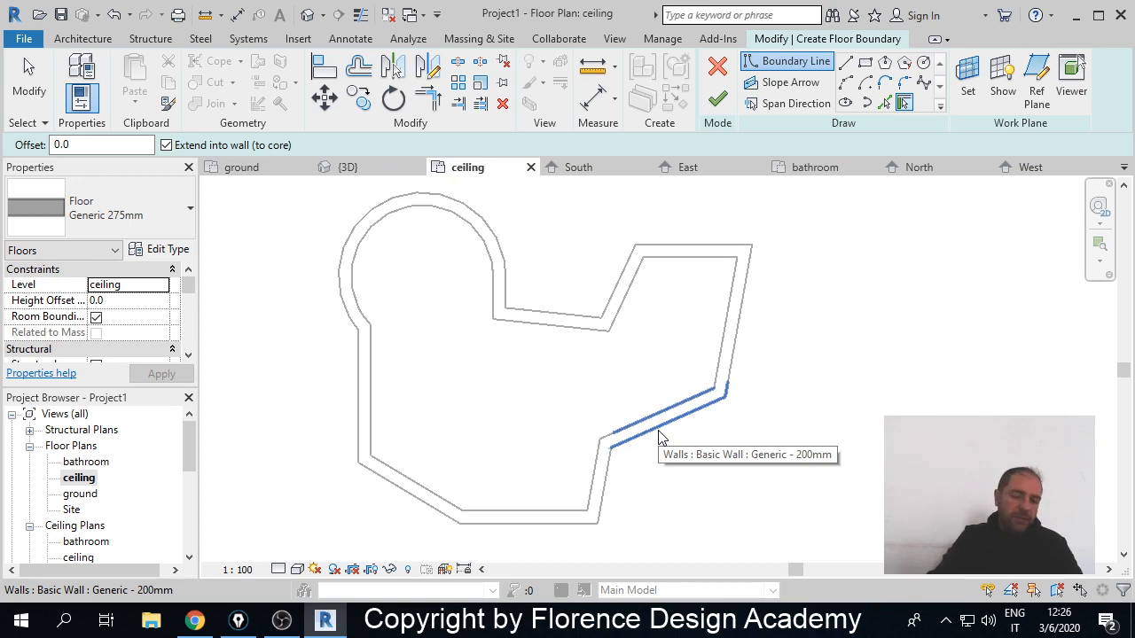
key("Tab")
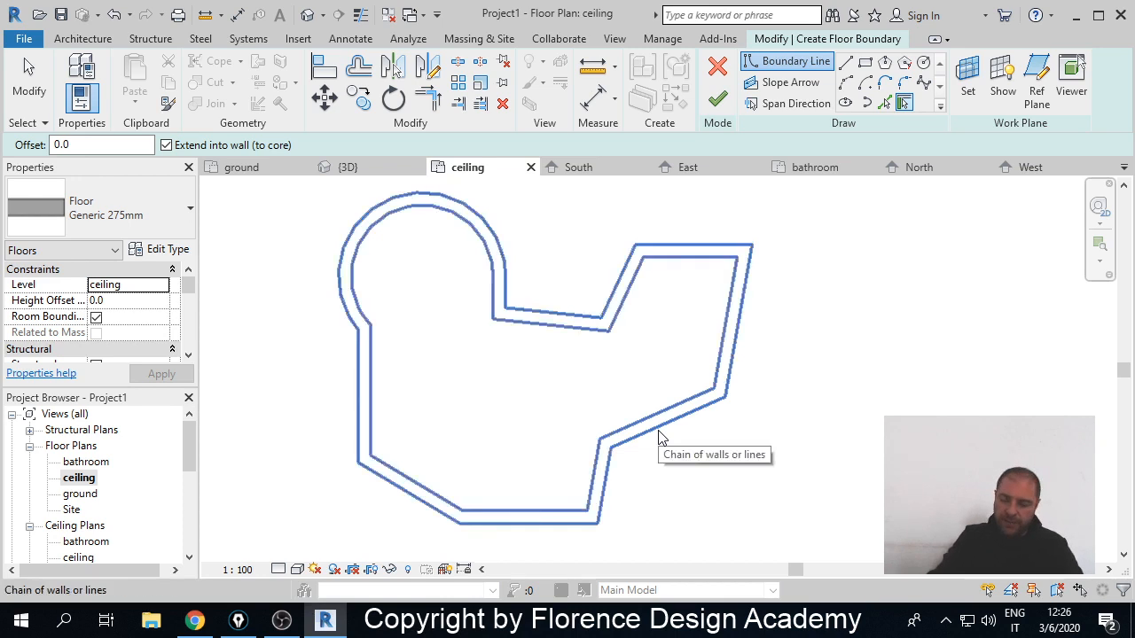
left_click(658, 437)
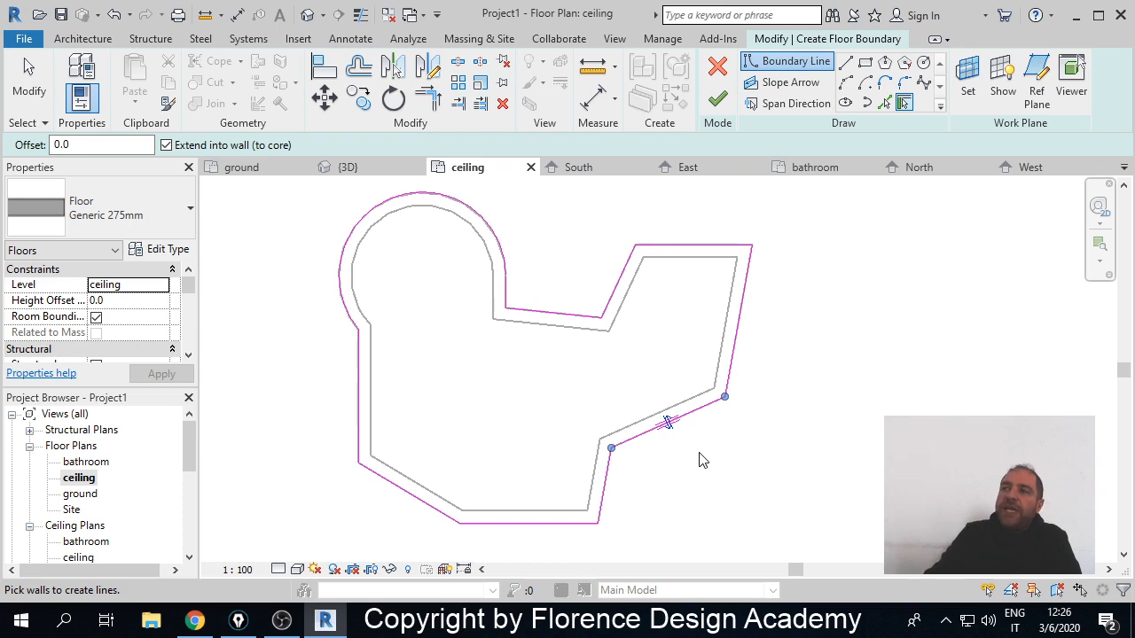
- Finish the ceiling-level floor sketch and accept joining its geometry and cutting the overlapping volume out of the walls
left_click(720, 102)
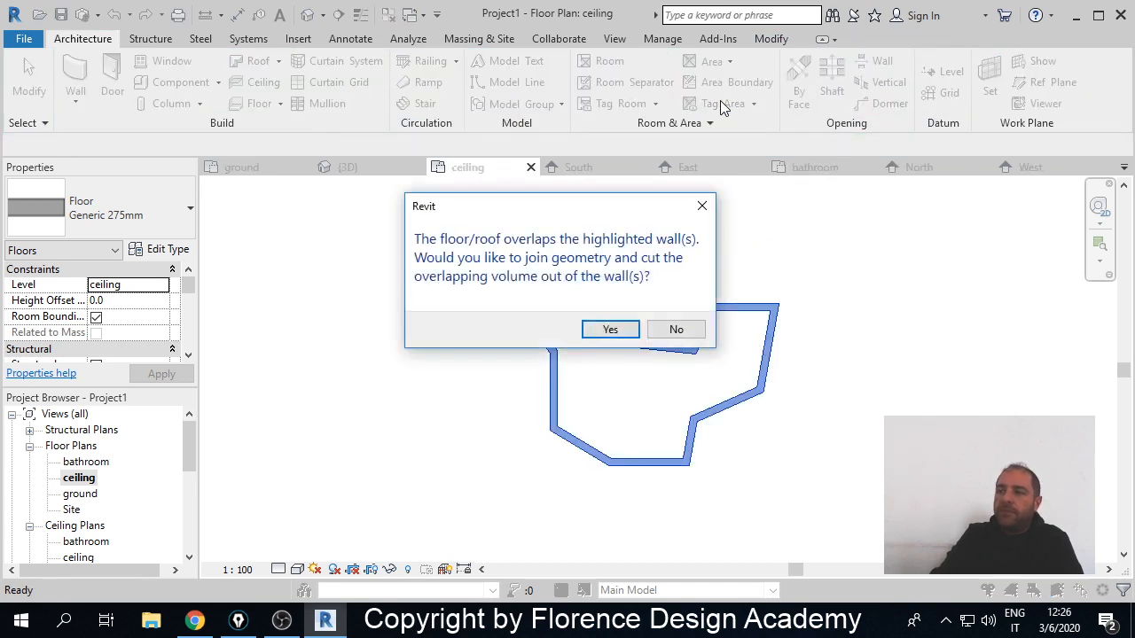
mouse_move(544, 210)
left_mouse_down()
mouse_move(357, 228)
mouse_move(371, 229)
left_mouse_up()
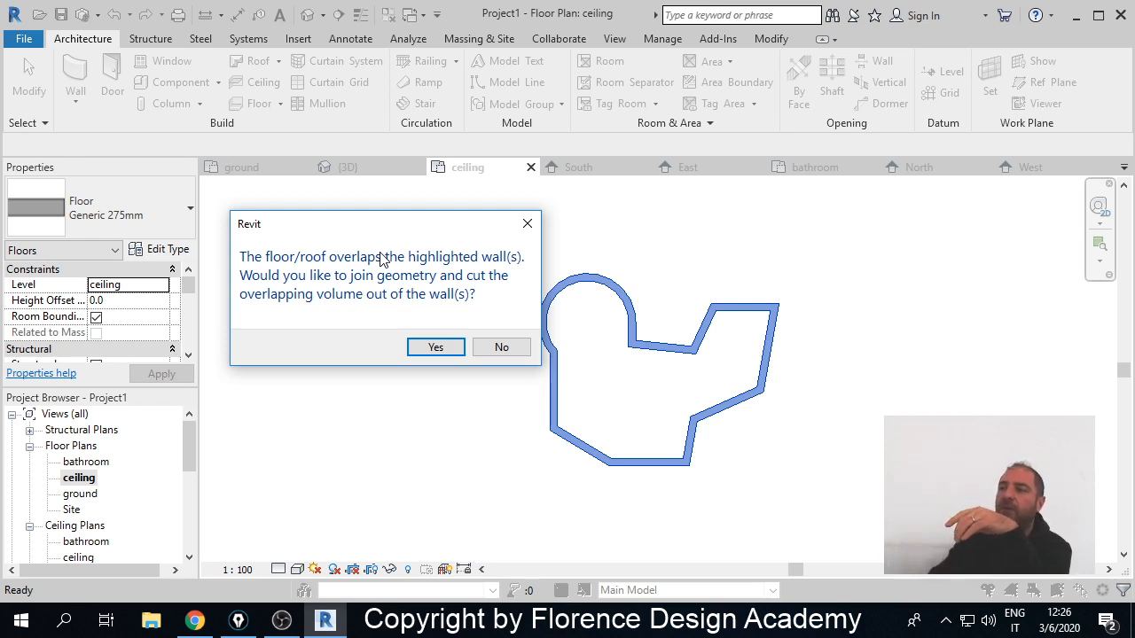
left_click(439, 348)
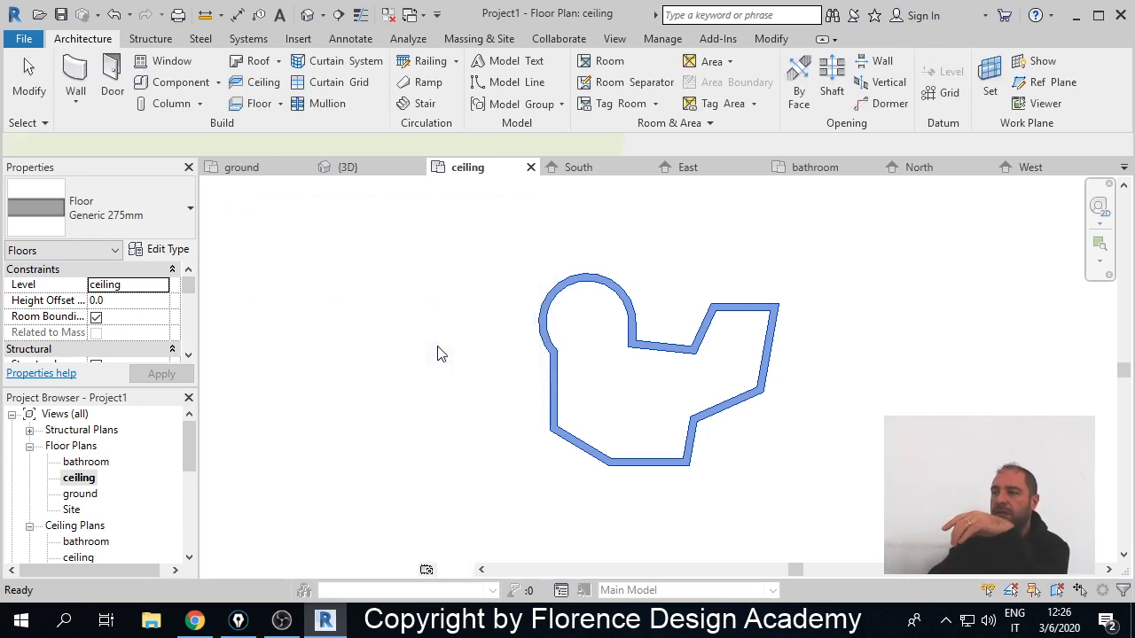
left_click(271, 324)
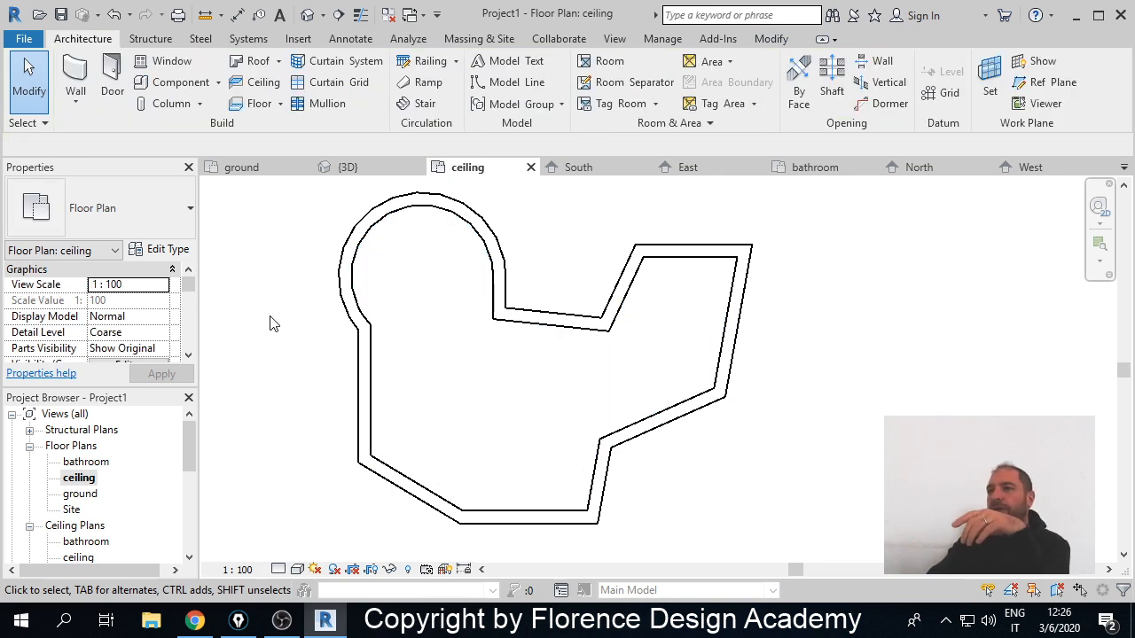
- In the 3D view, select a wall and examine up close how the ceiling-level floor cuts through it
left_click(365, 168)
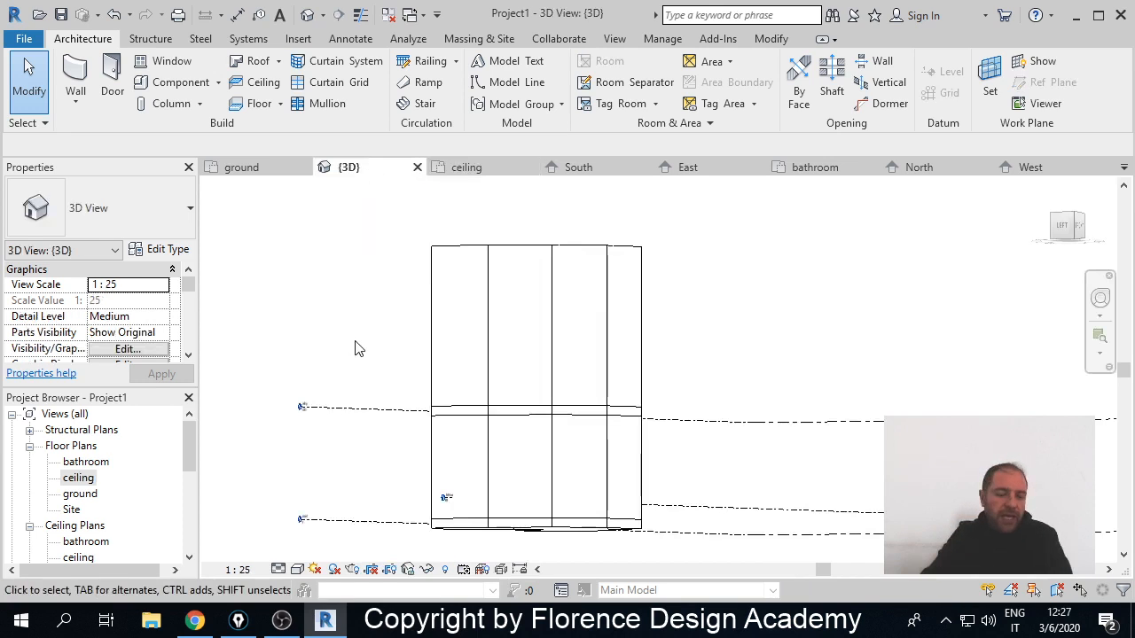
middle_click_drag(364, 348, 458, 281)
key("alt")
left_click(479, 228)
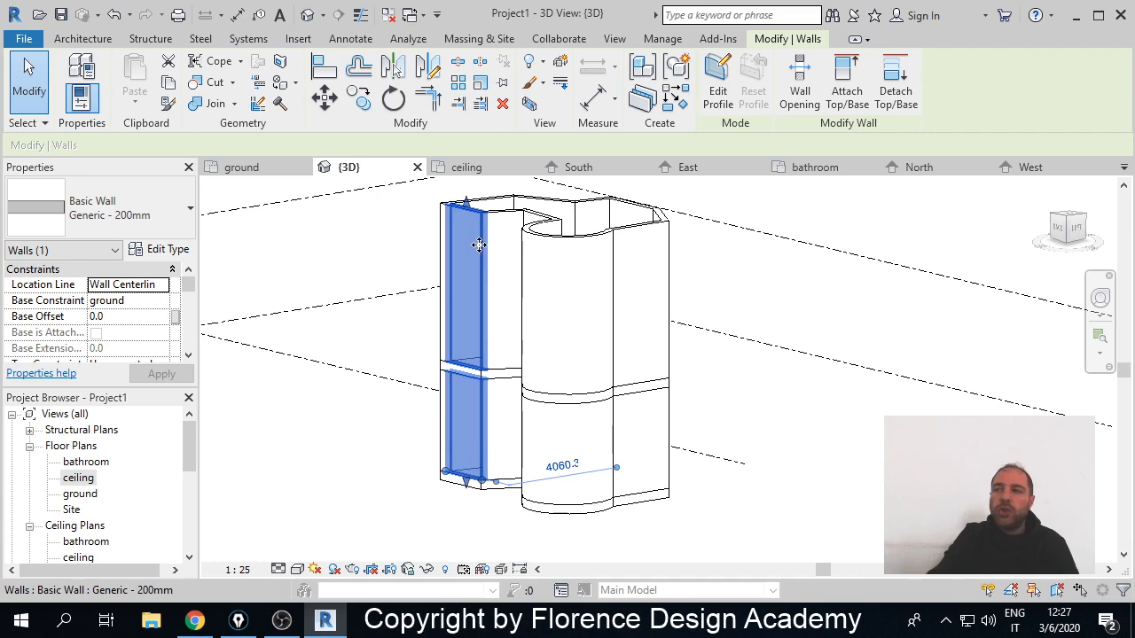
middle_click_drag(449, 457, 446, 365, "shift")
scroll(450, 367, "up", 5)
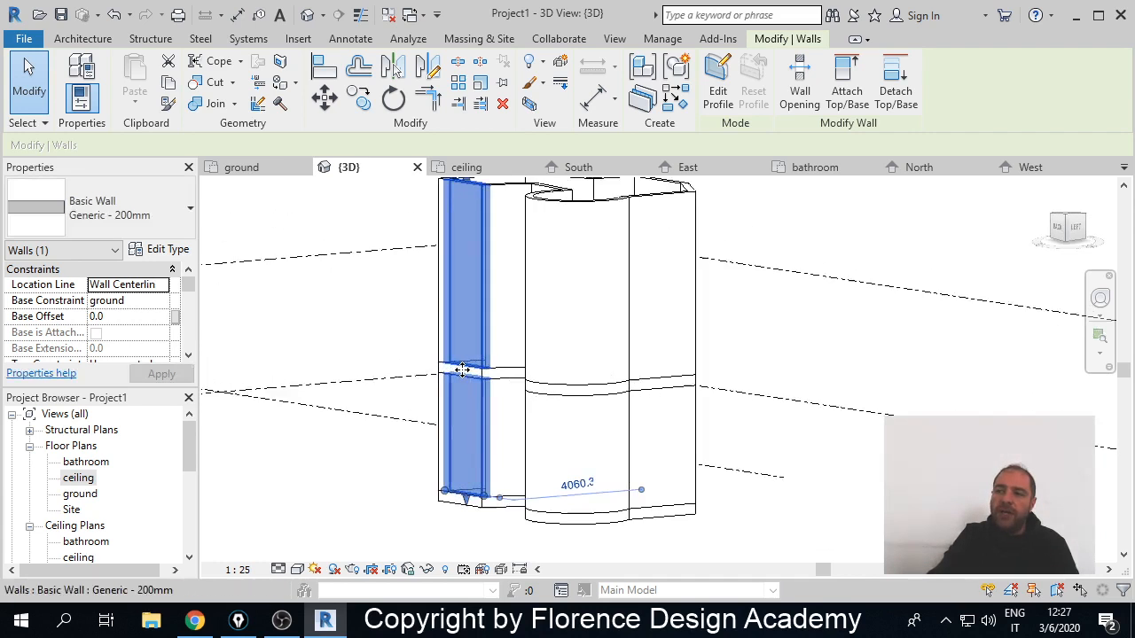
scroll(460, 375, "up", 2)
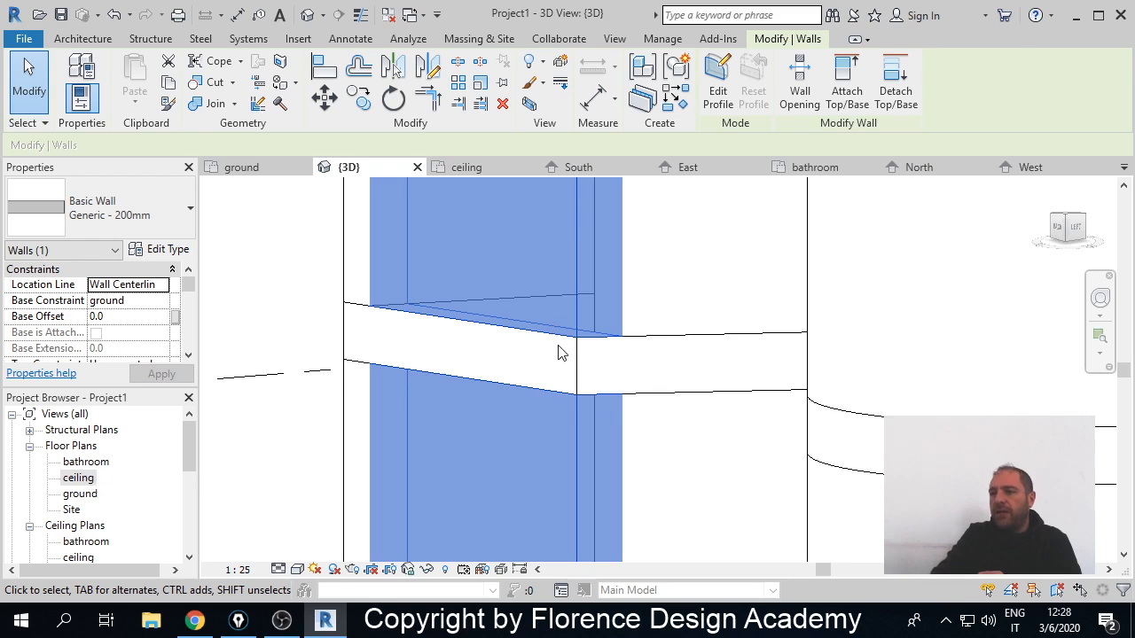
key("Escape")
- Delete the ceiling-level Generic 275mm floor from the 3D model and reopen the ceiling floor plan
left_click(346, 313)
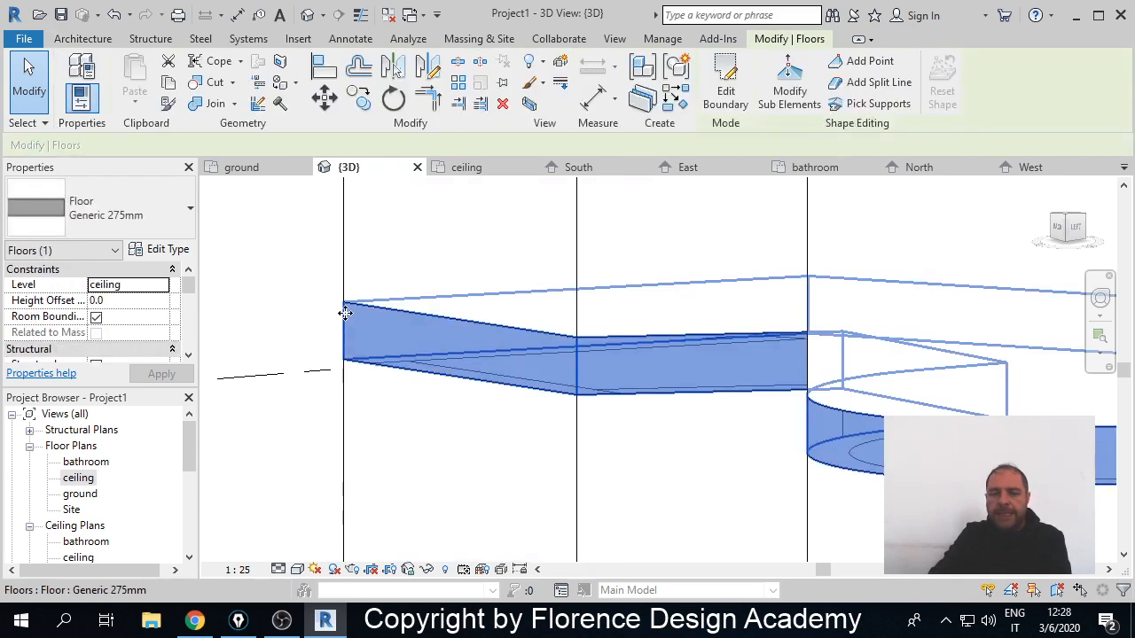
key("Delete")
scroll(344, 428, "down", 2)
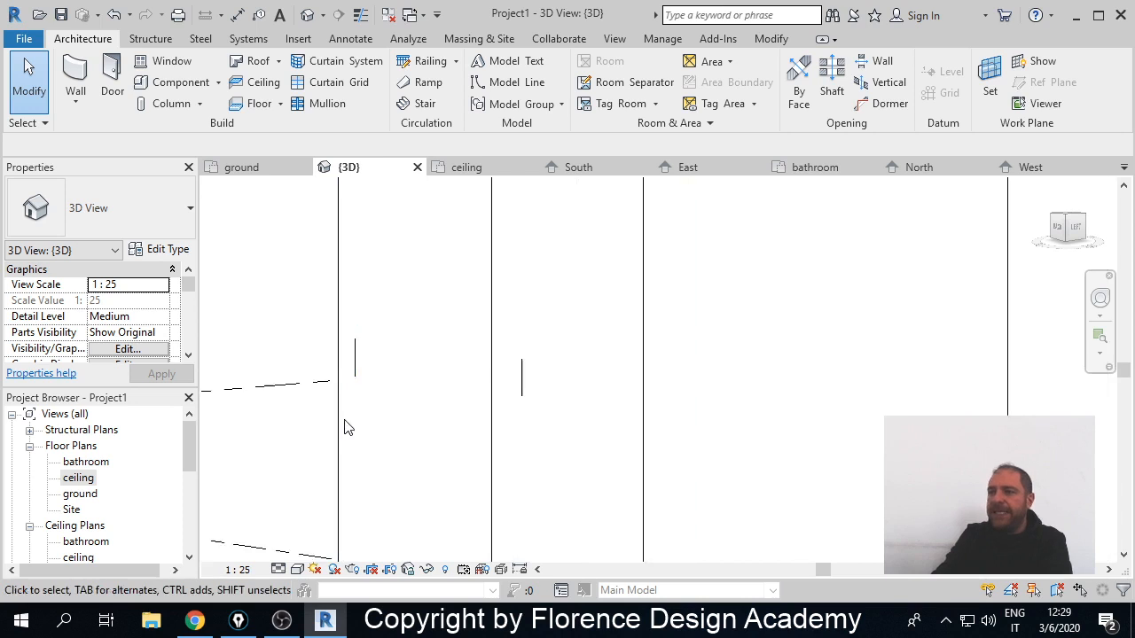
scroll(347, 426, "down", 4)
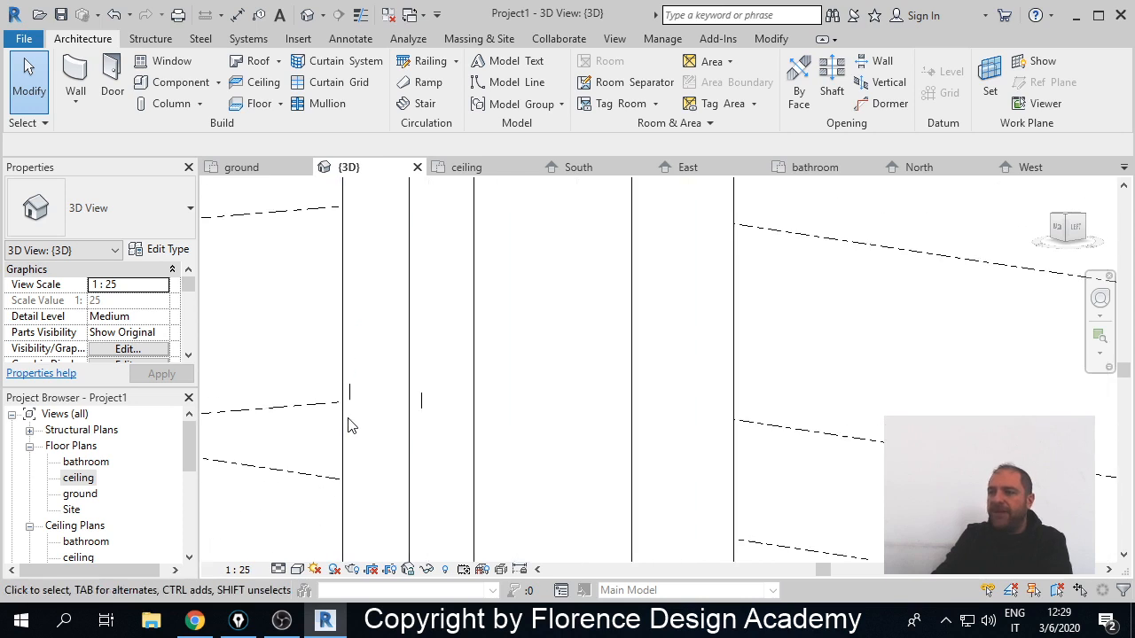
double_click(78, 478)
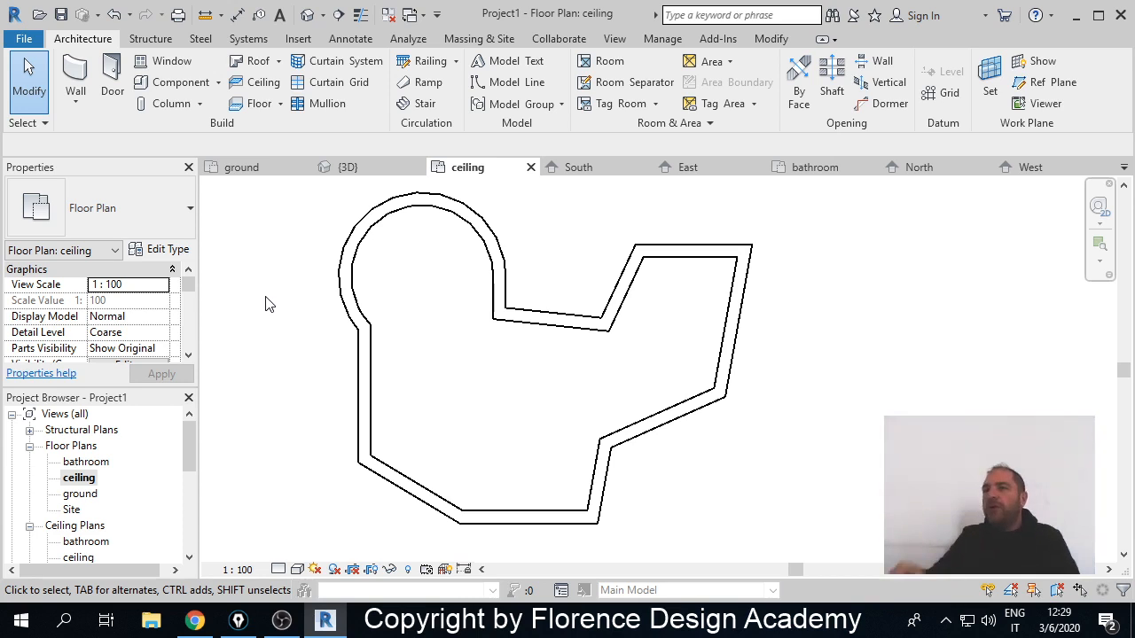
- Start a roof by footprint in the ceiling floor plan
left_click(255, 67)
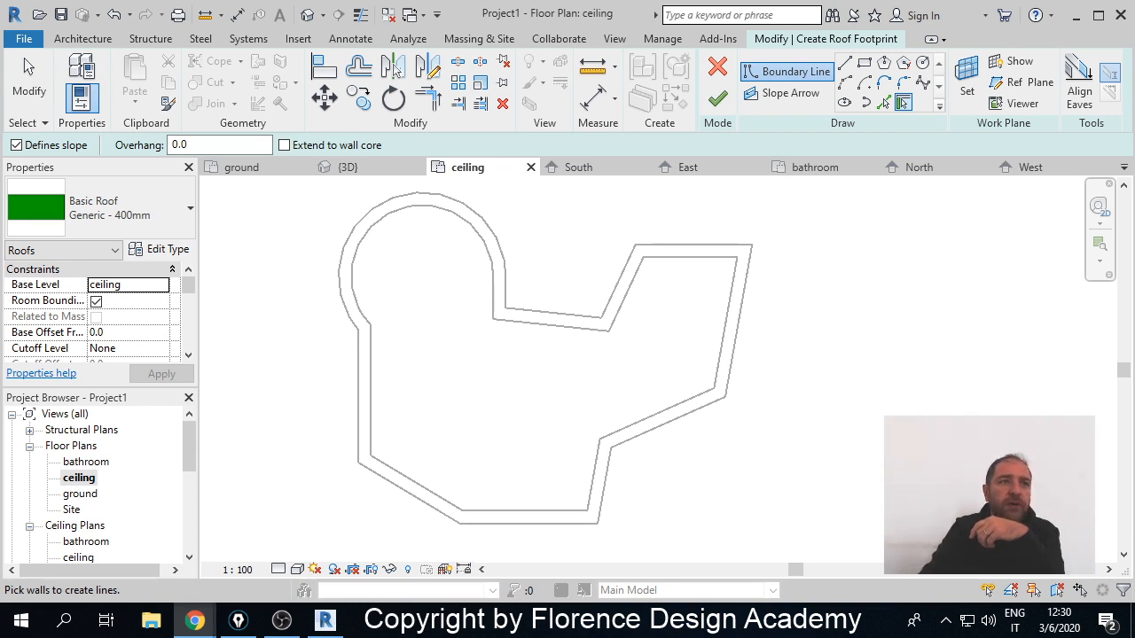
- Switch to Chrome to examine the roof anatomy drawing and the house roof photos in the image results, and return to Revit
left_click_drag(0, 95, 532, 2)
middle_click(945, 260)
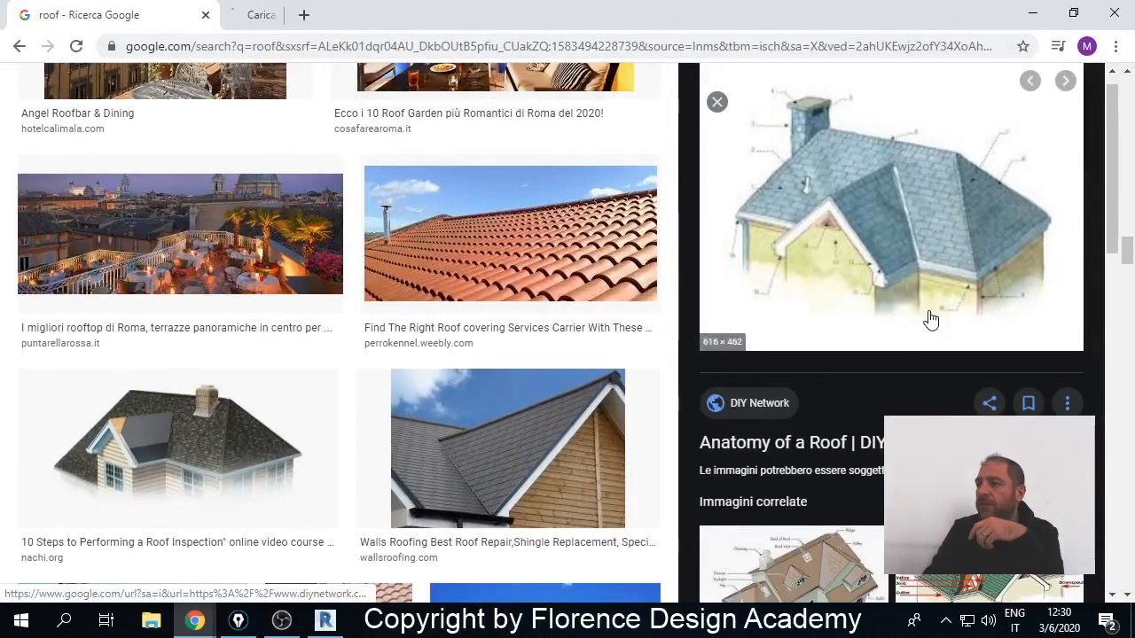
scroll(825, 447, "down", 1)
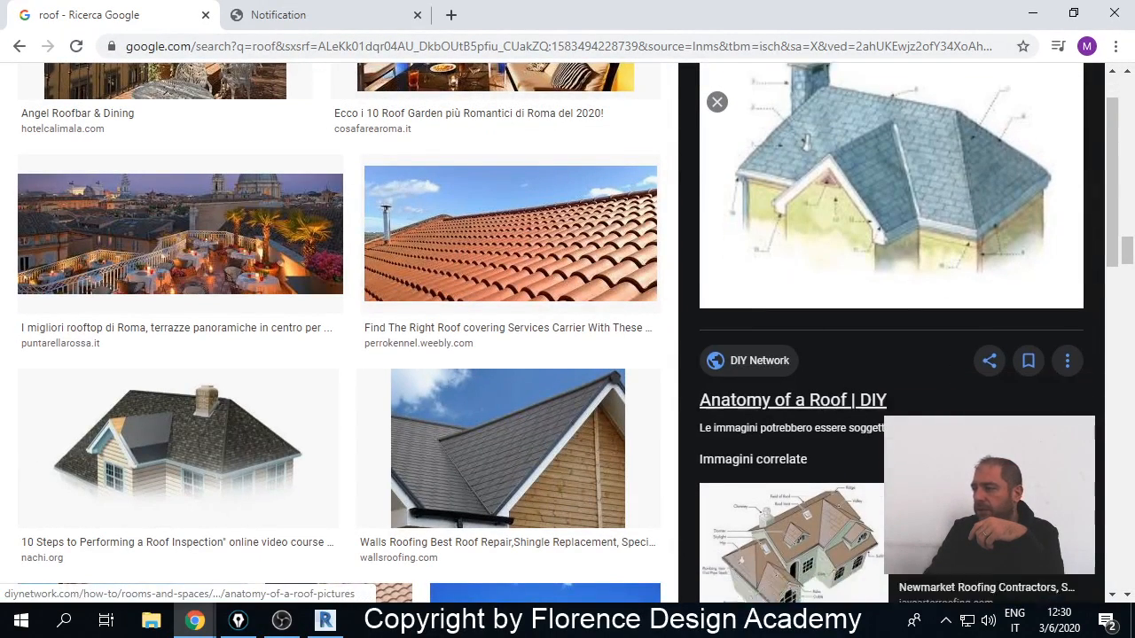
scroll(836, 283, "up", 1)
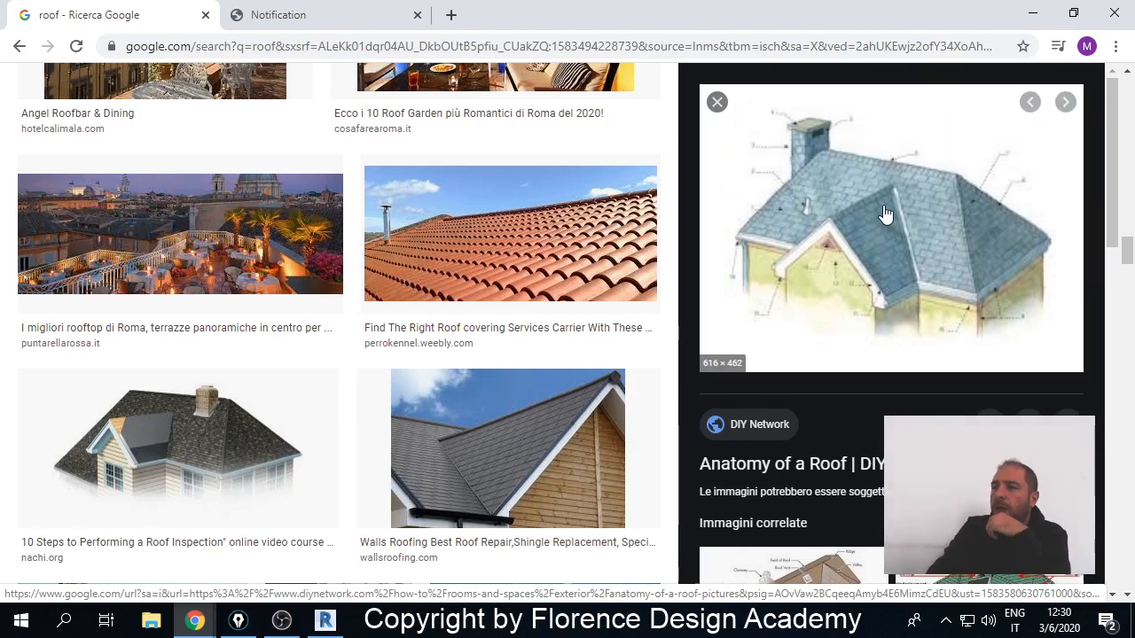
scroll(469, 228, "up", 3)
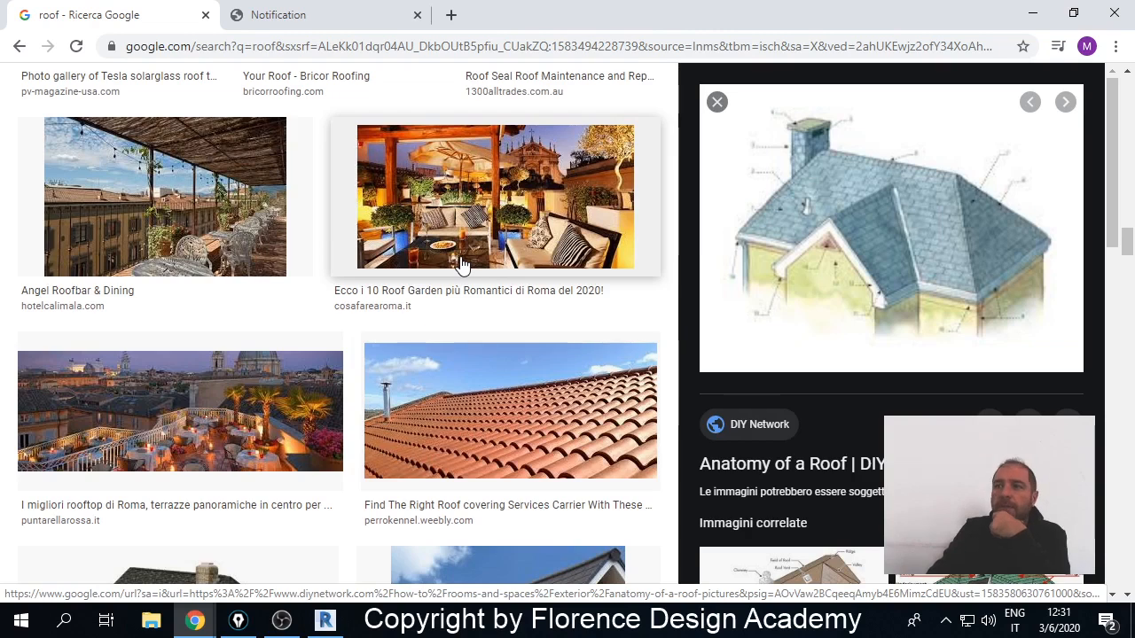
scroll(462, 266, "up", 4)
scroll(460, 262, "up", 4)
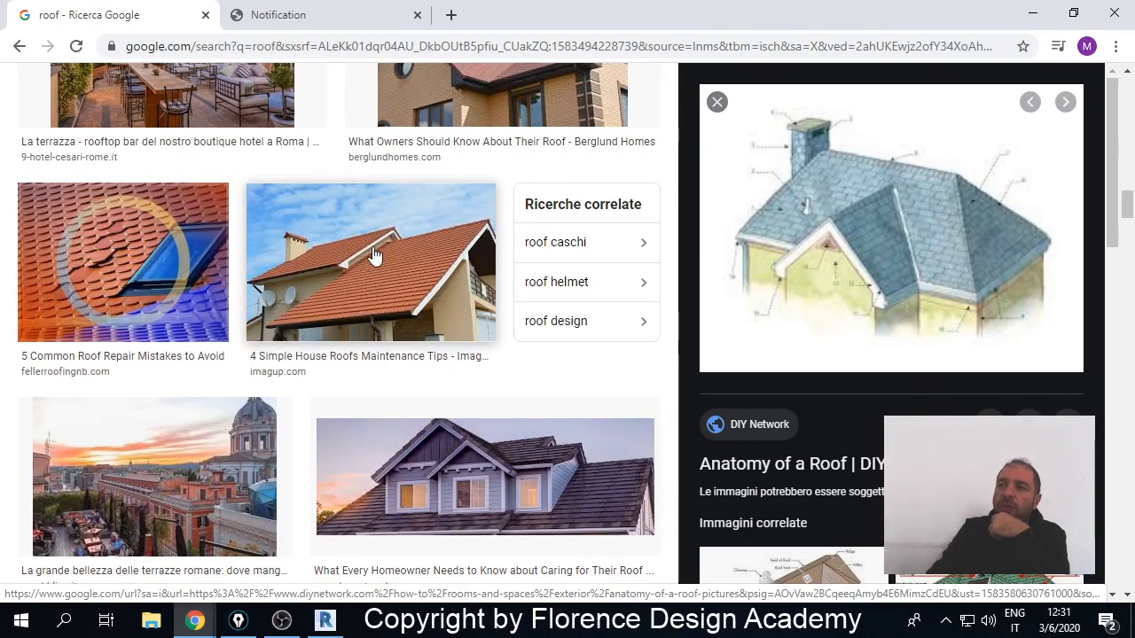
scroll(394, 246, "up", 2)
scroll(397, 244, "up", 1)
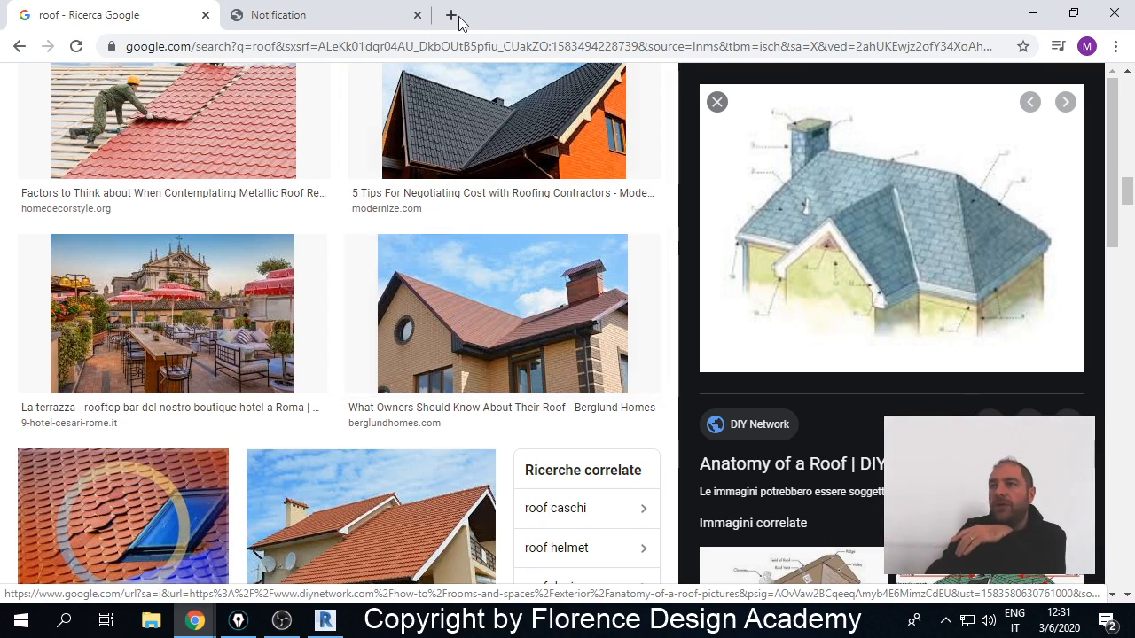
left_click(418, 15)
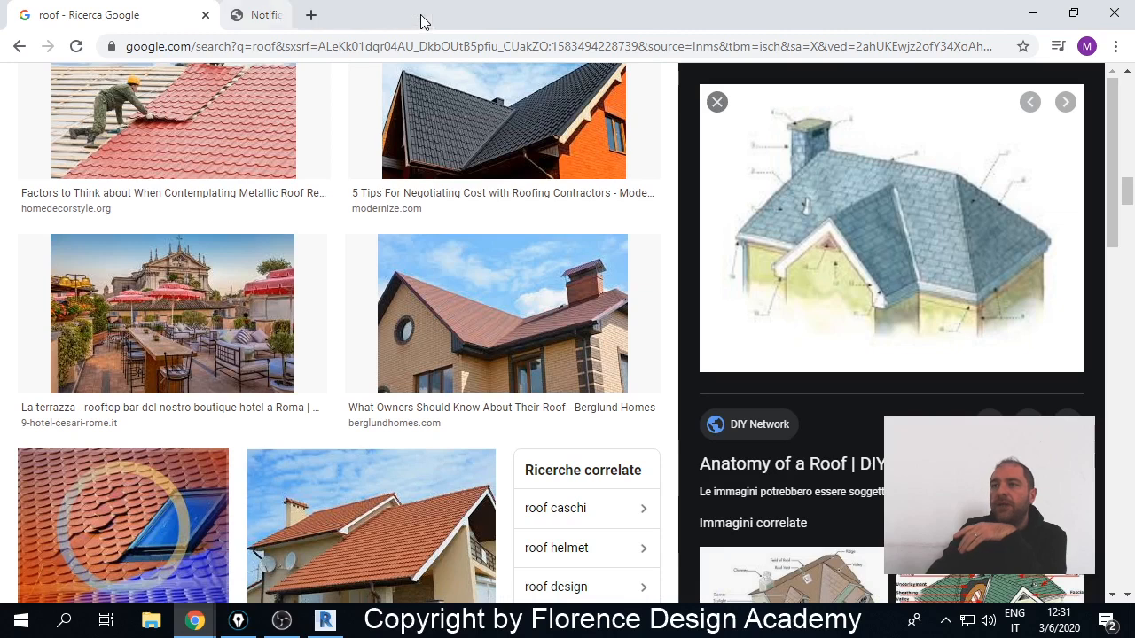
left_click(321, 620)
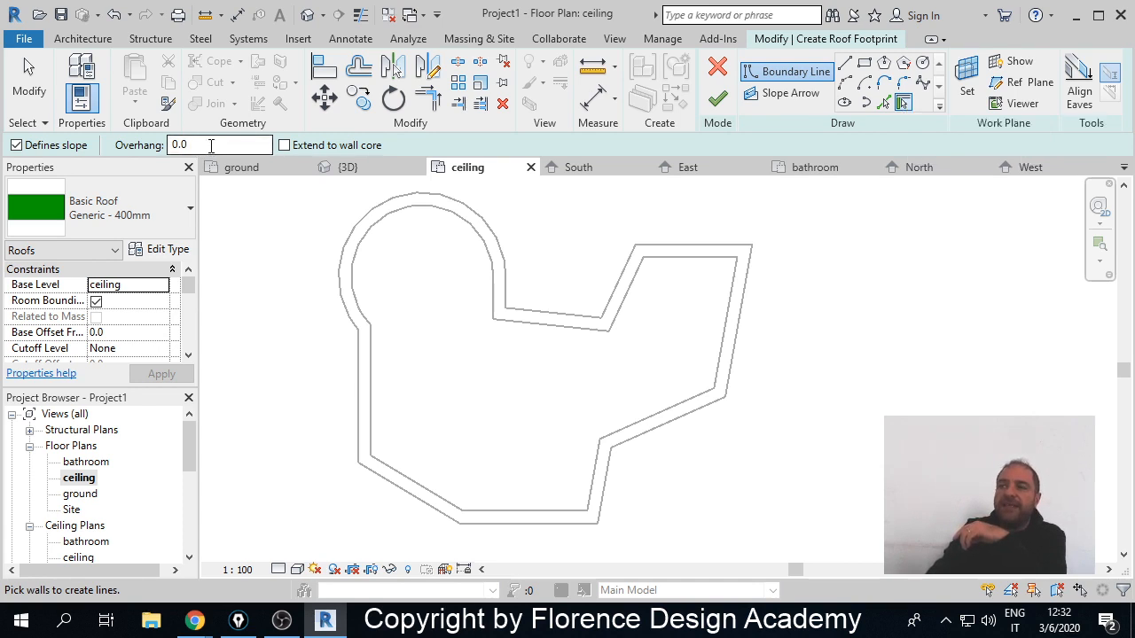
- Try picking the lower-right diagonal wall as a sloped roof boundary with an overhang of 0.0
left_click(683, 427)
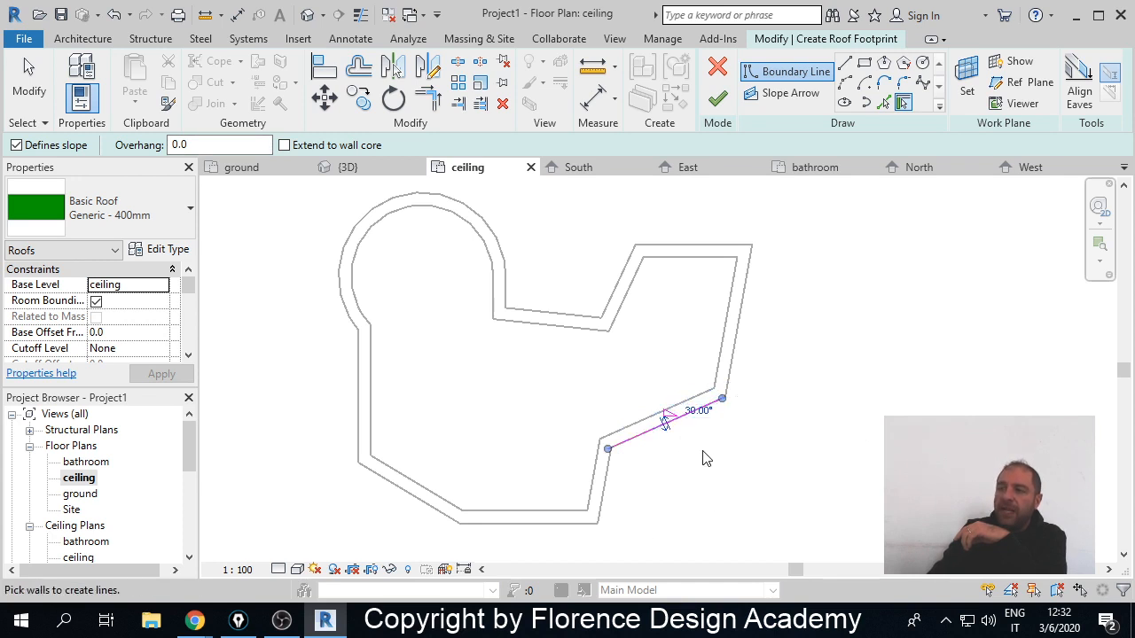
scroll(704, 459, "up", 4)
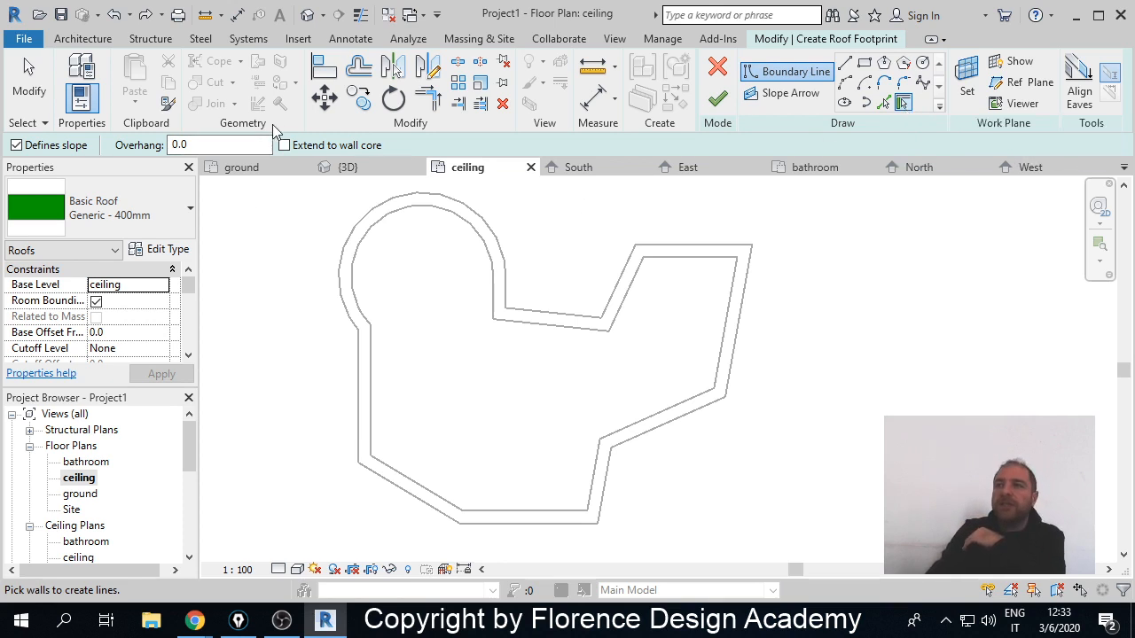
- Set the overhang to 600 and add sloped boundaries along the far-right, lower-right diagonal, upper-right horizontal and slanted inner walls
left_click(175, 146)
left_click_drag(173, 145, 167, 149)
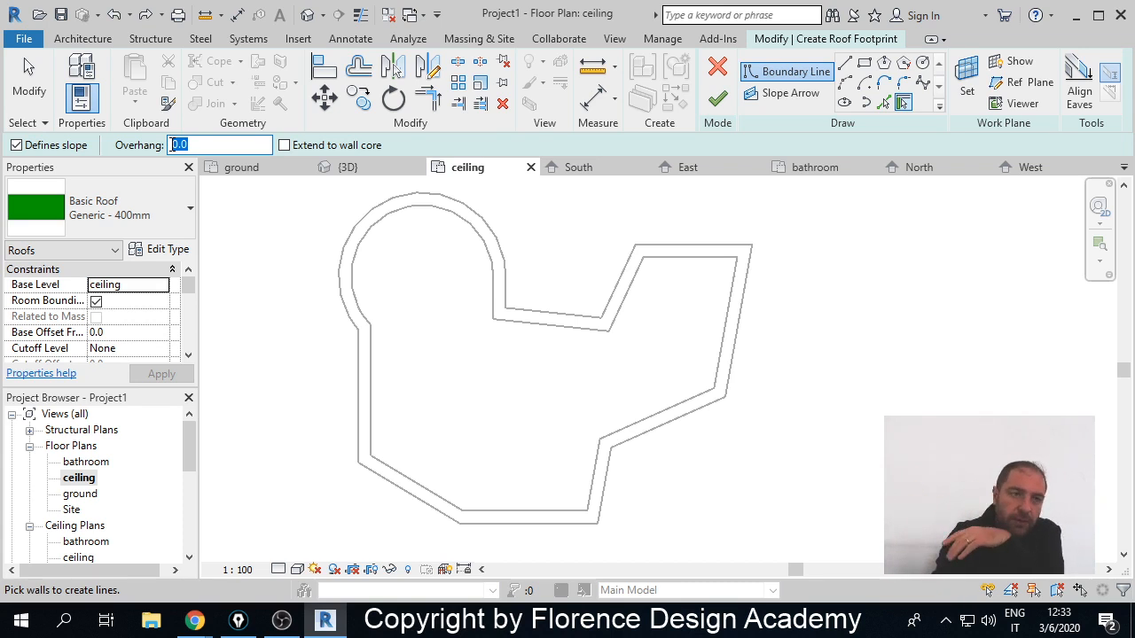
type("600")
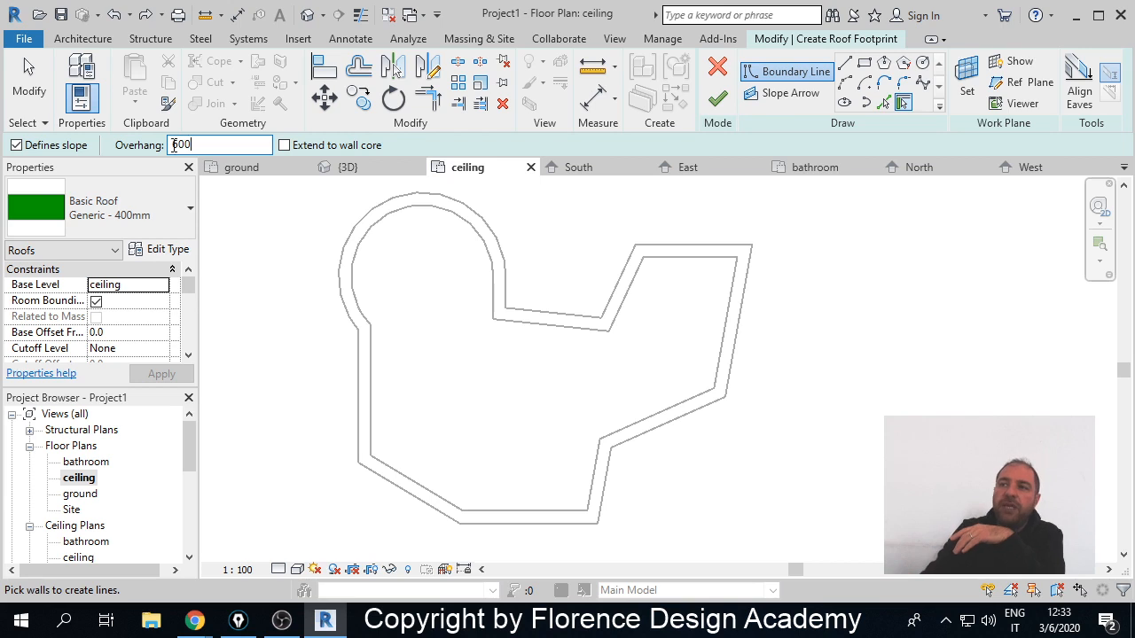
key("Return")
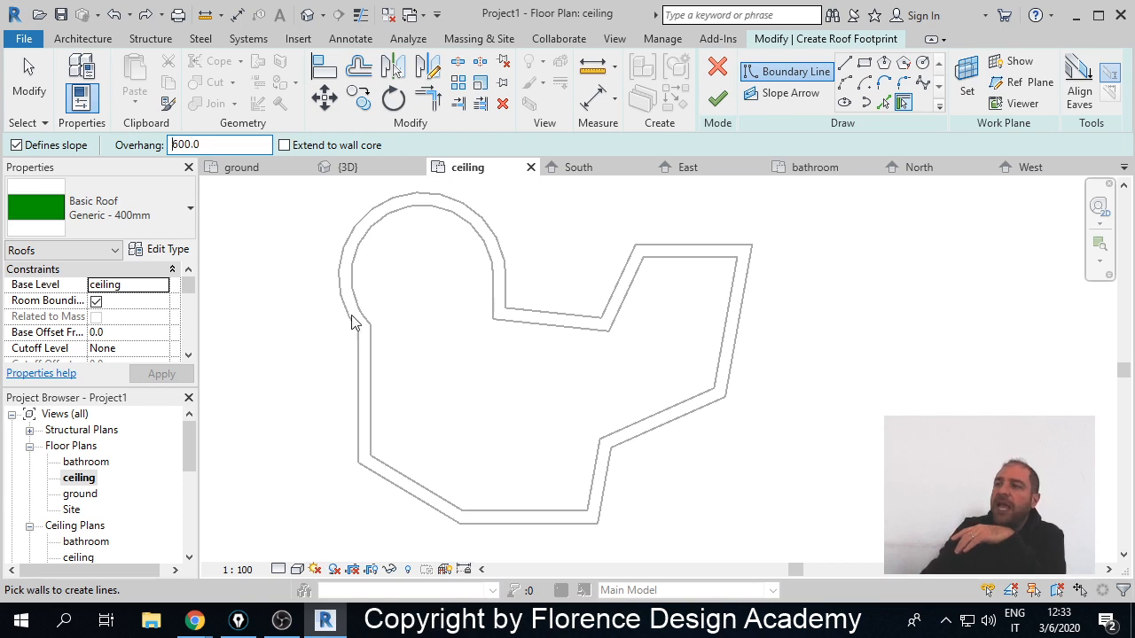
left_click(743, 337)
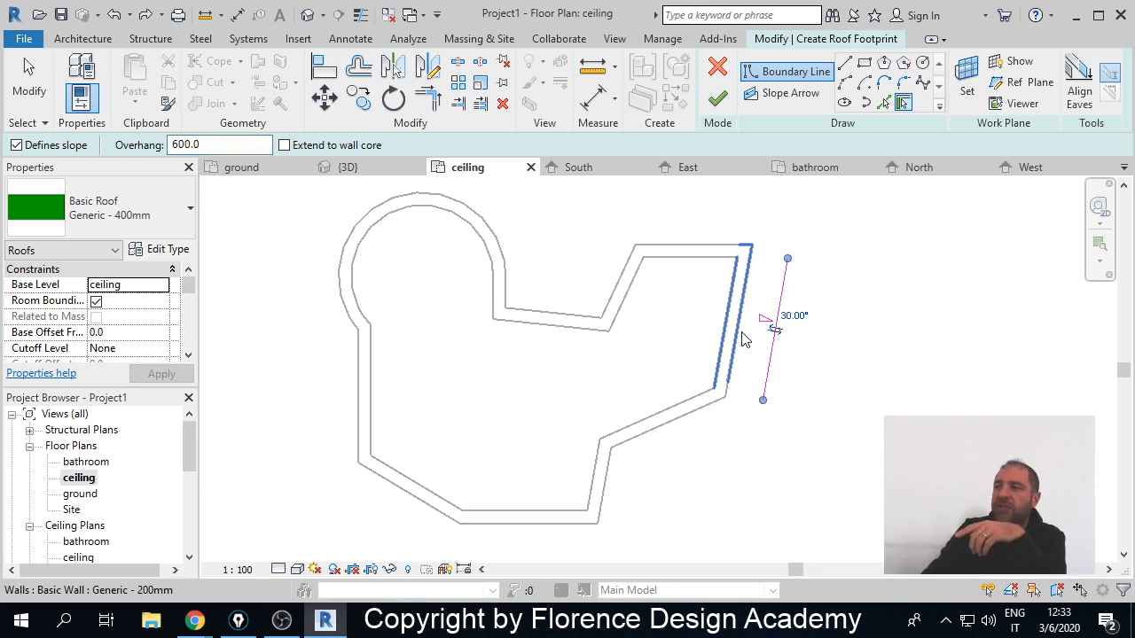
left_click(705, 421)
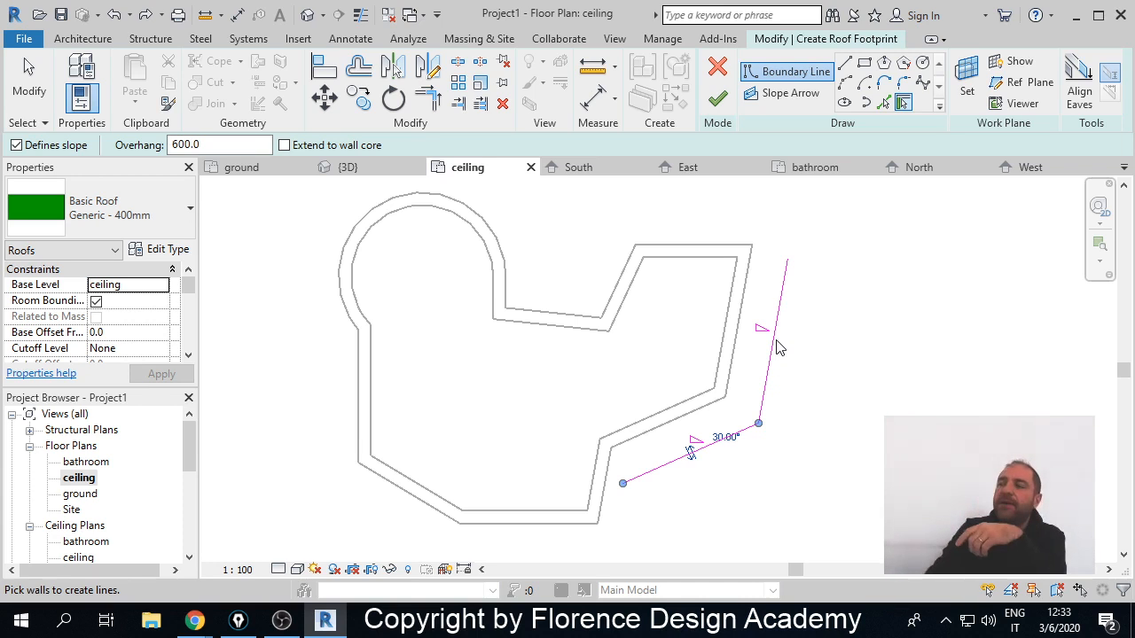
left_click(697, 251)
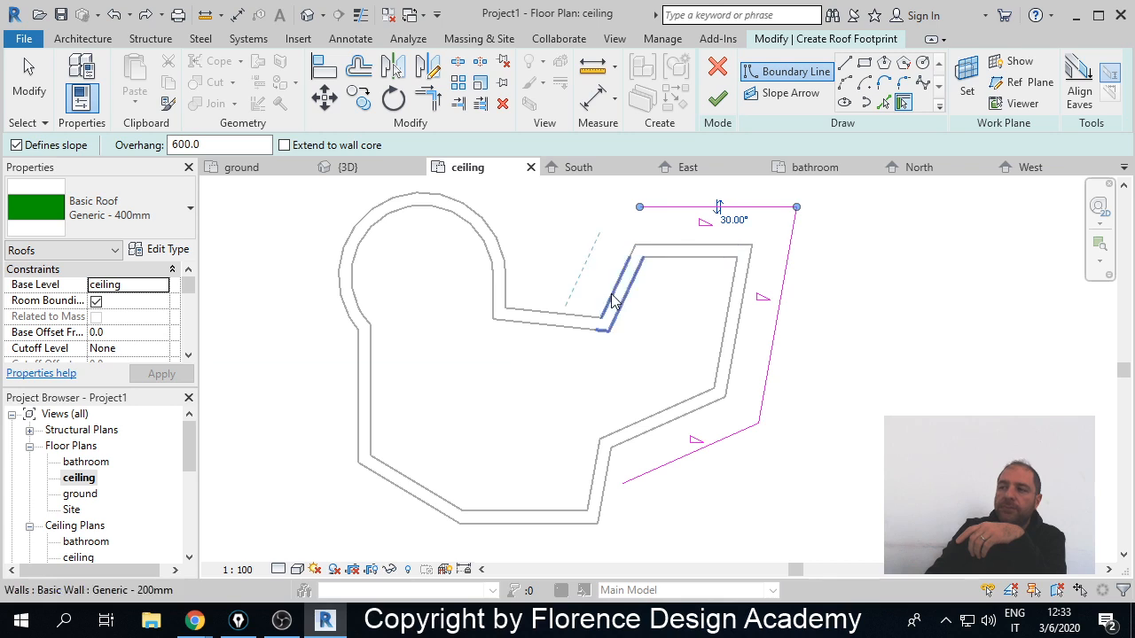
left_click(614, 302)
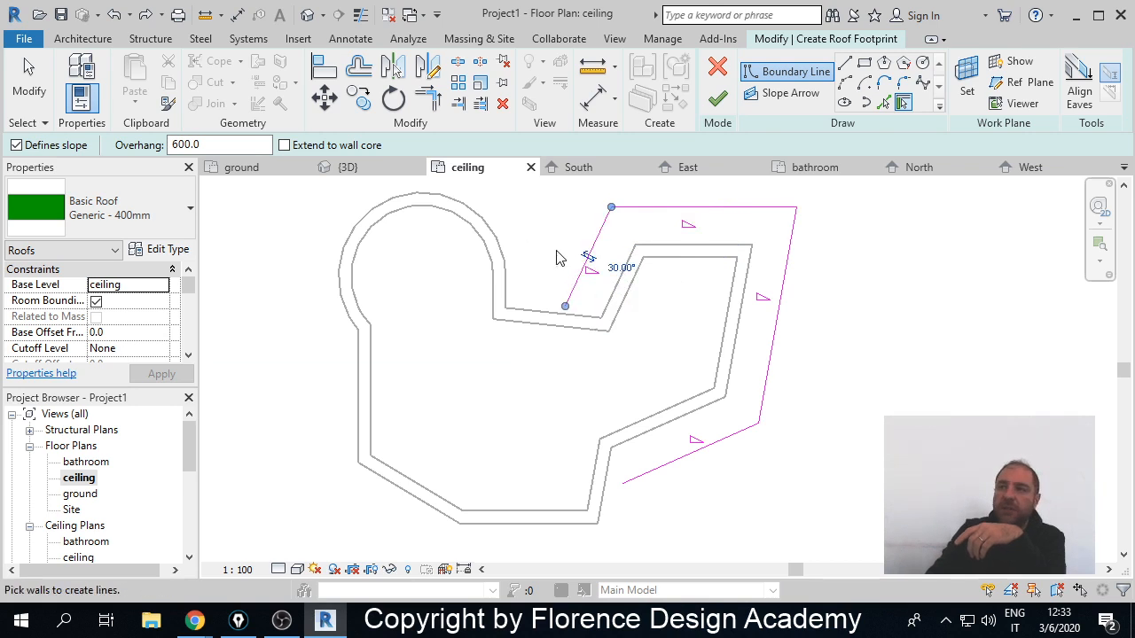
- Set the overhang to 300 and add sloped boundaries along the nearly horizontal inner wall and the curved wall
left_click_drag(216, 144, 155, 144)
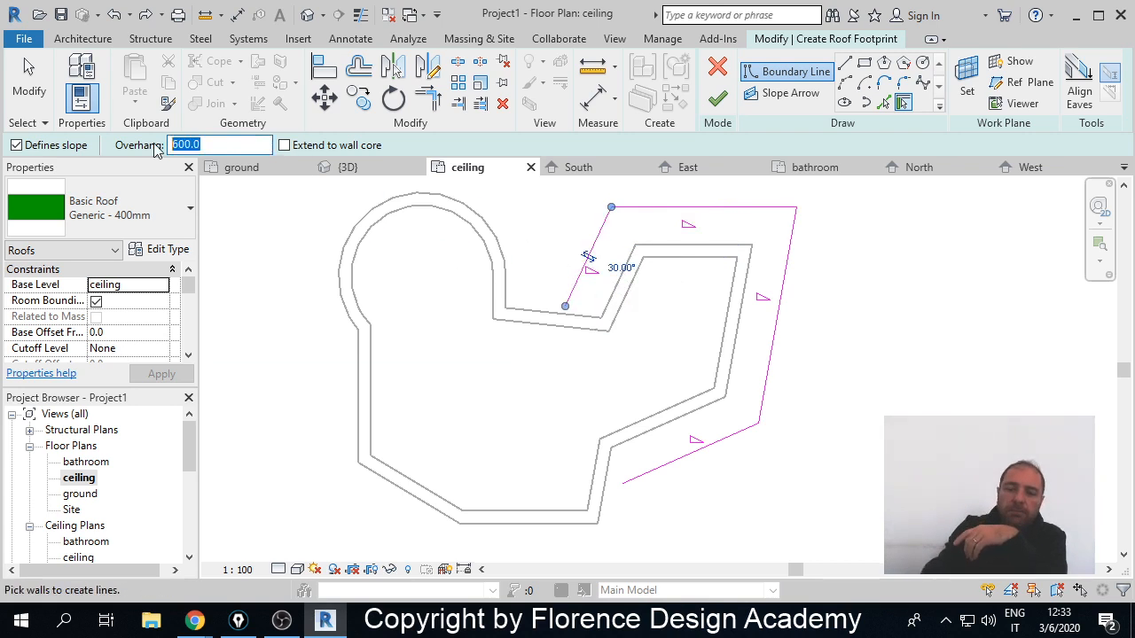
type("30")
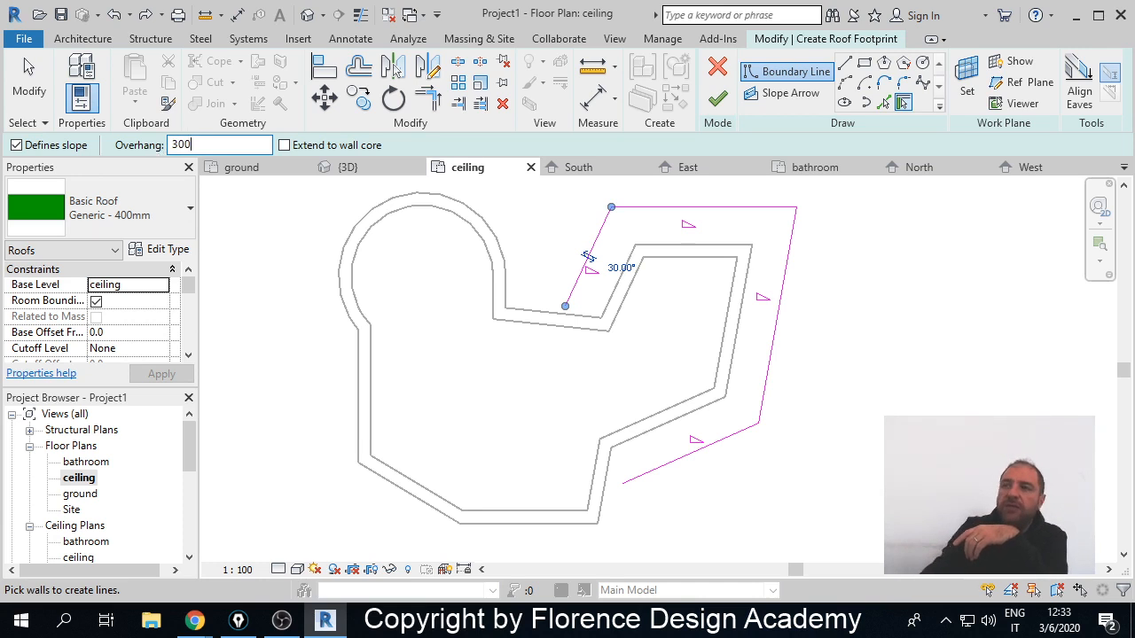
left_click(537, 312)
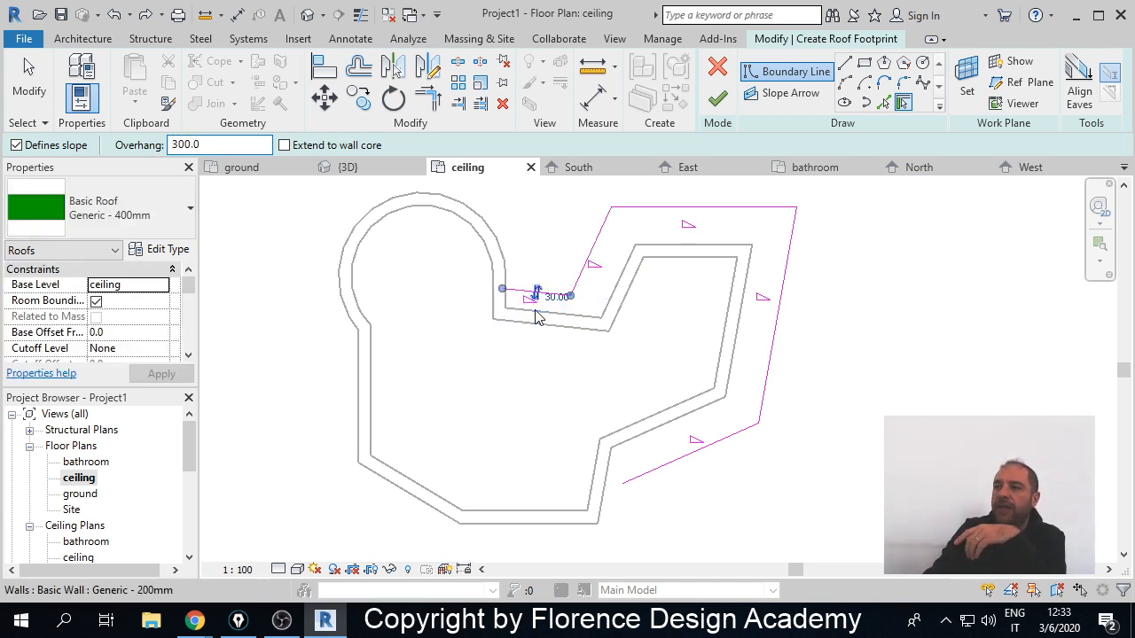
left_click(507, 263)
- Try a 1200 overhang on the long vertical wall below the curved wall, and undo that boundary
left_click_drag(218, 144, 145, 152)
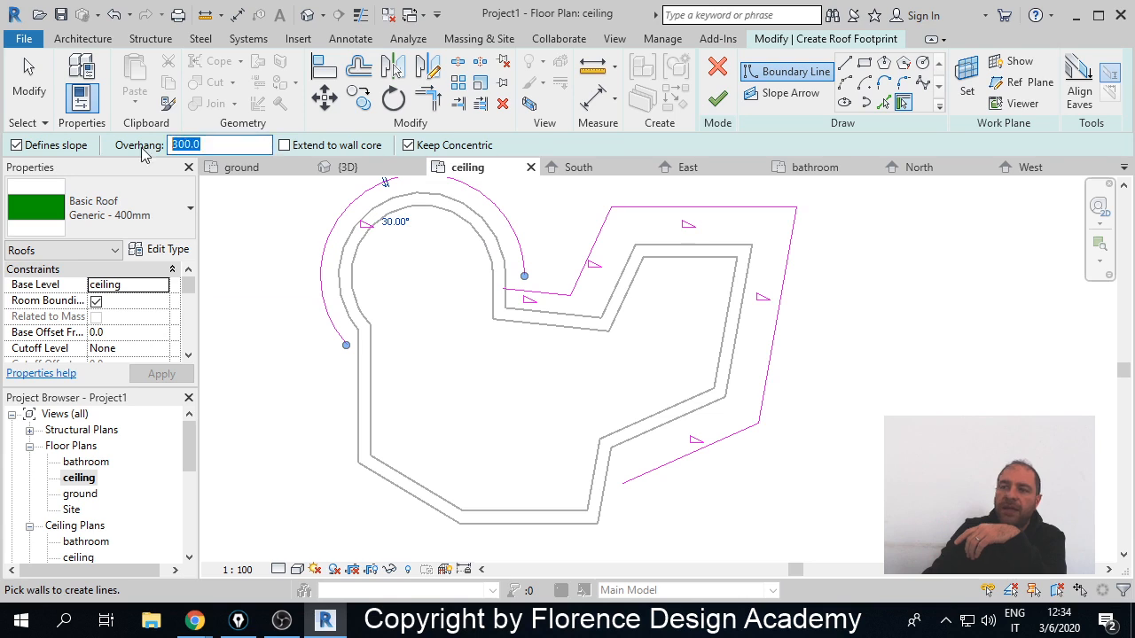
type("1200")
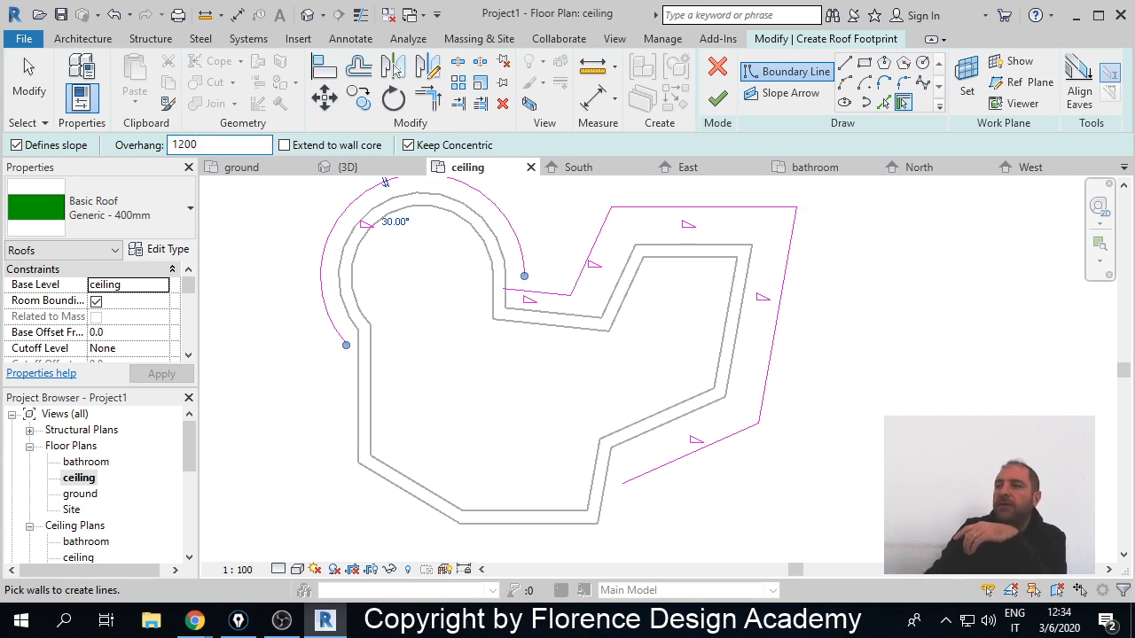
key("Return")
left_click(361, 403)
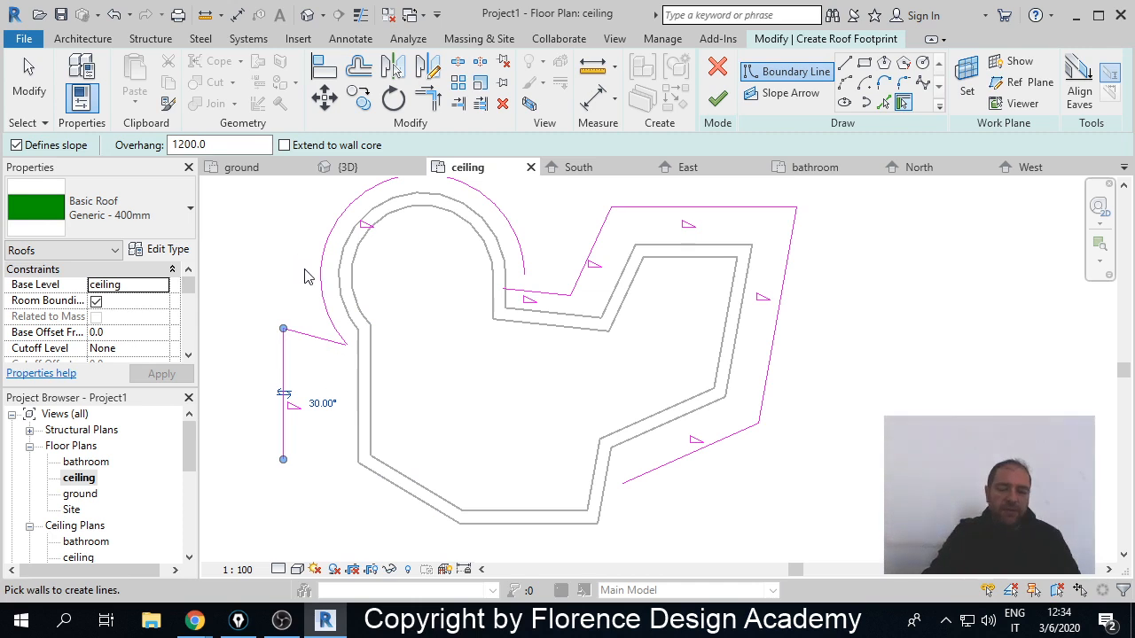
key("ctrl+z")
- Set the overhang to 300 and add boundaries along the long left wall and the short vertical wall at the curve's right end
left_click_drag(248, 144, 154, 152)
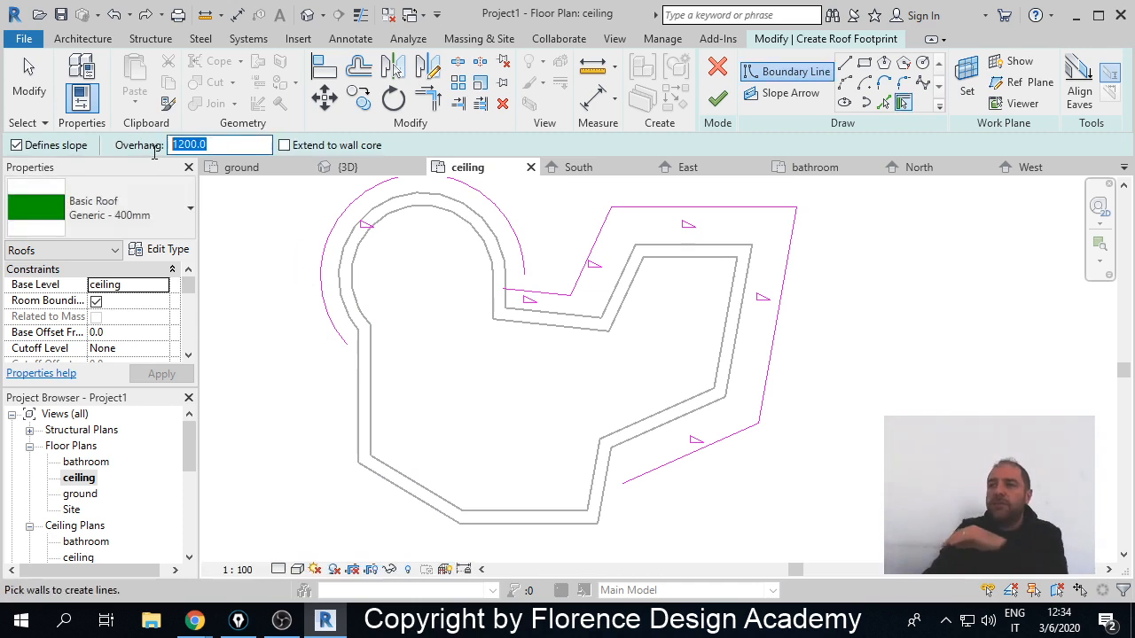
type("300")
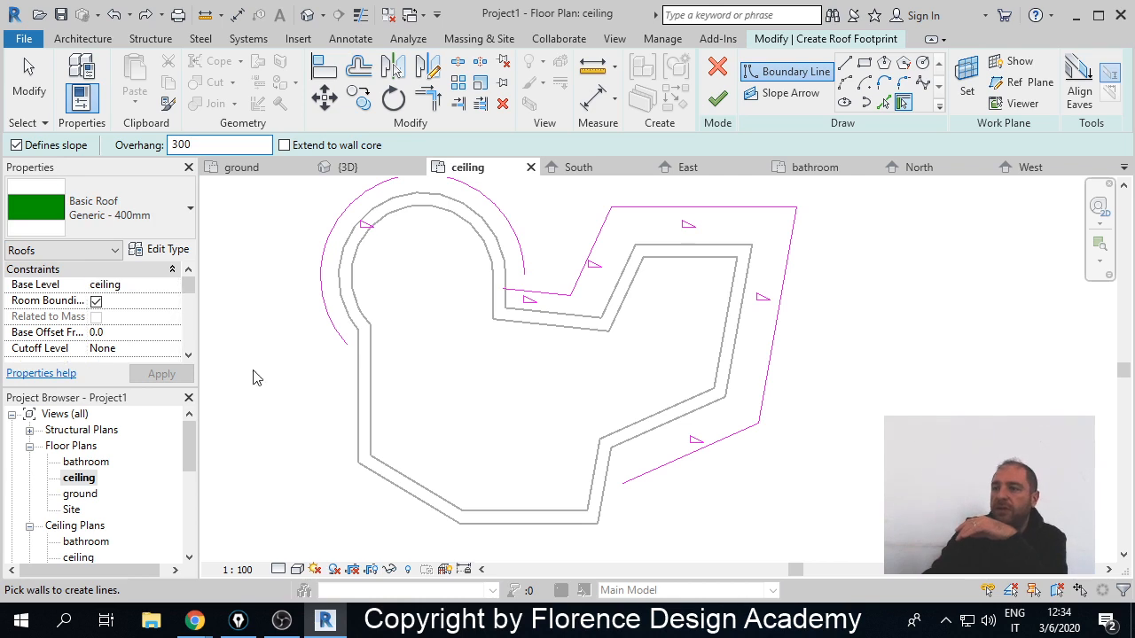
left_click(363, 395)
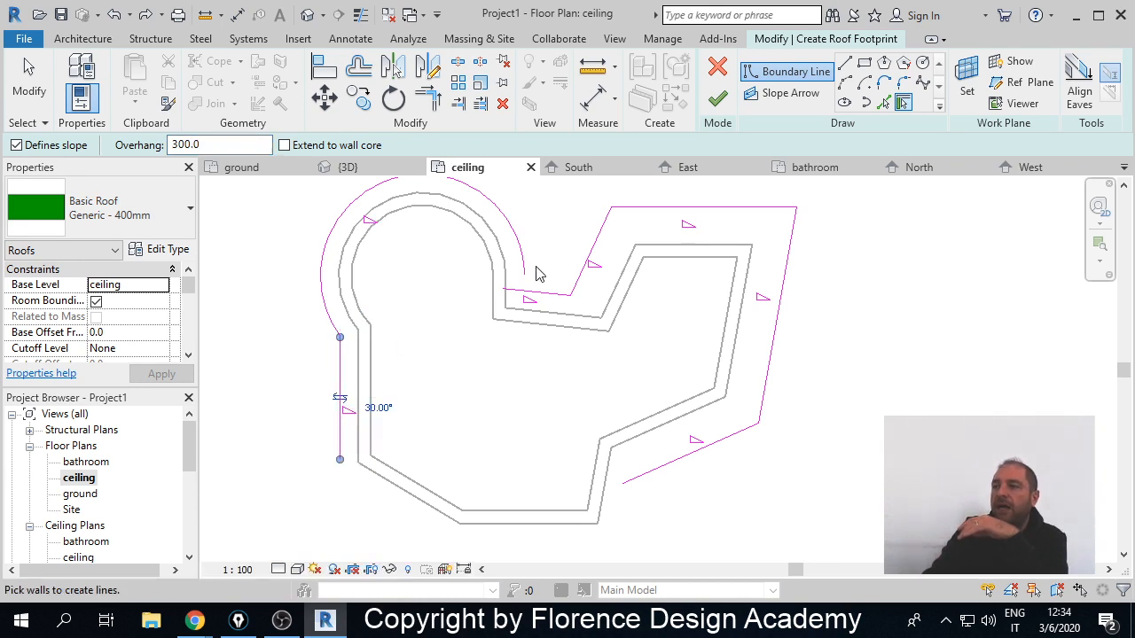
left_click(505, 305)
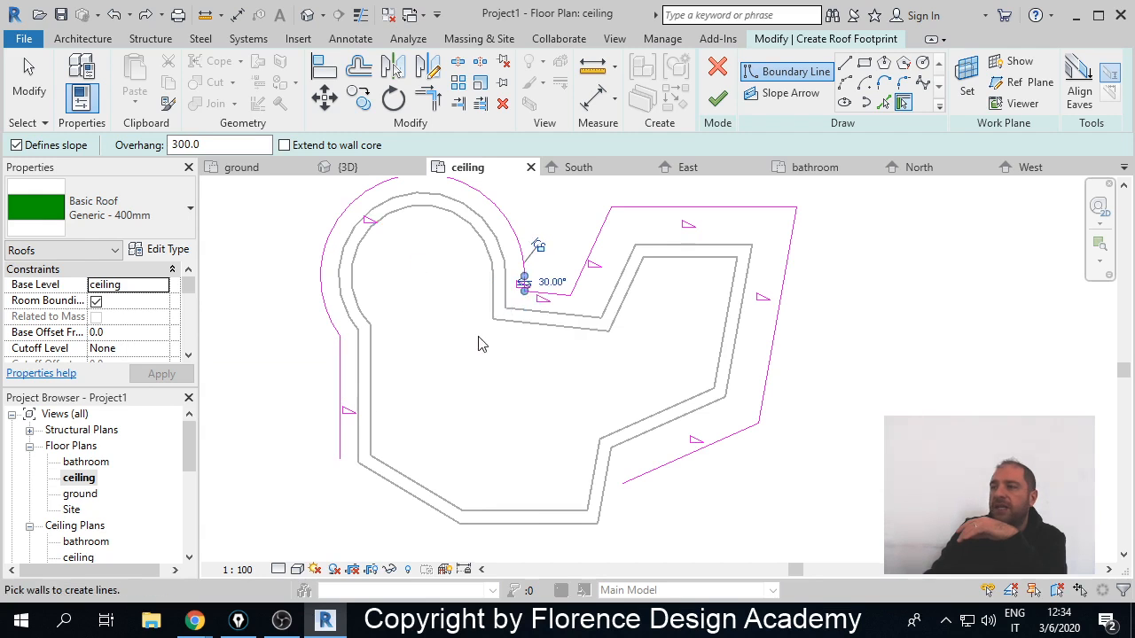
scroll(538, 299, "up", 5)
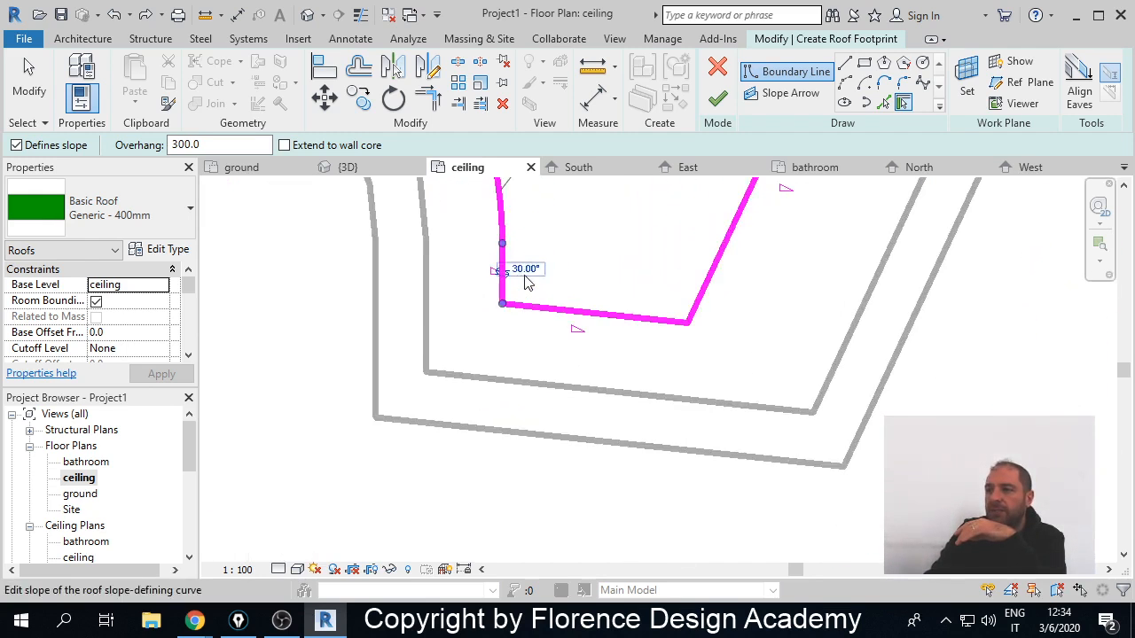
scroll(524, 279, "down", 4)
scroll(485, 282, "down", 1)
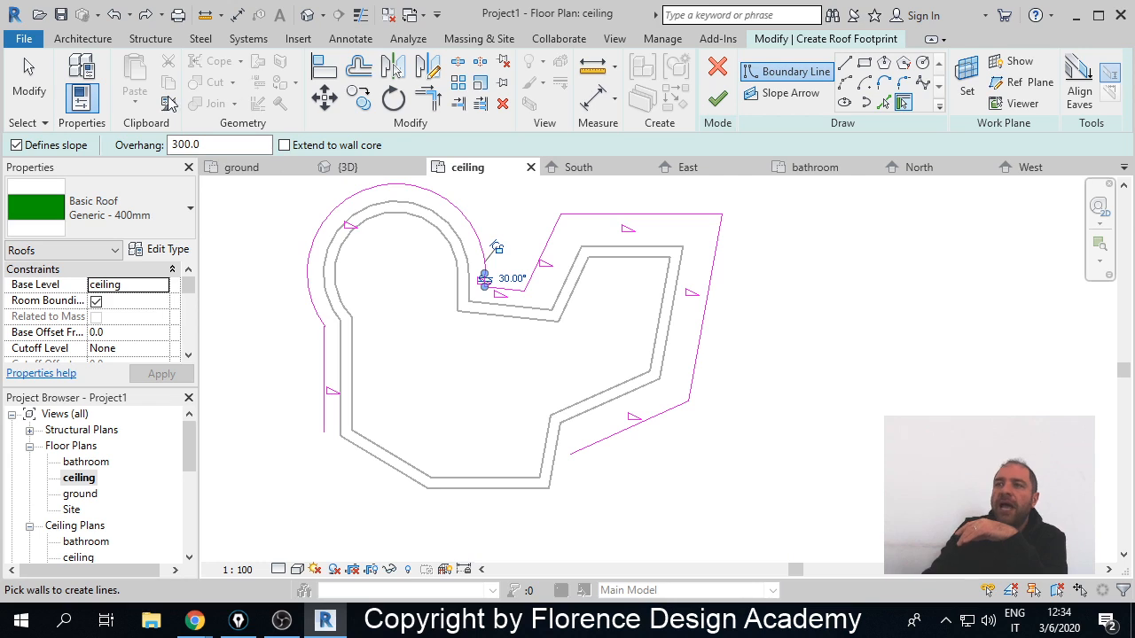
- Set the overhang to 1000 and close the footprint along the lower-left diagonal, bottom and short lower-right walls
double_click(241, 146)
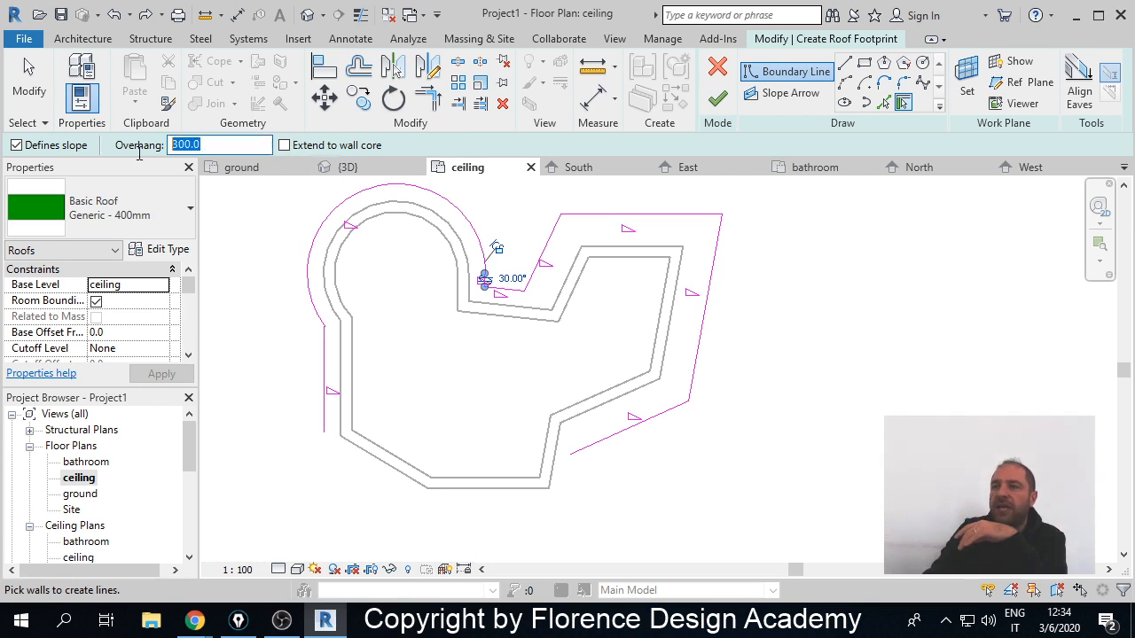
type("1000")
key("Return")
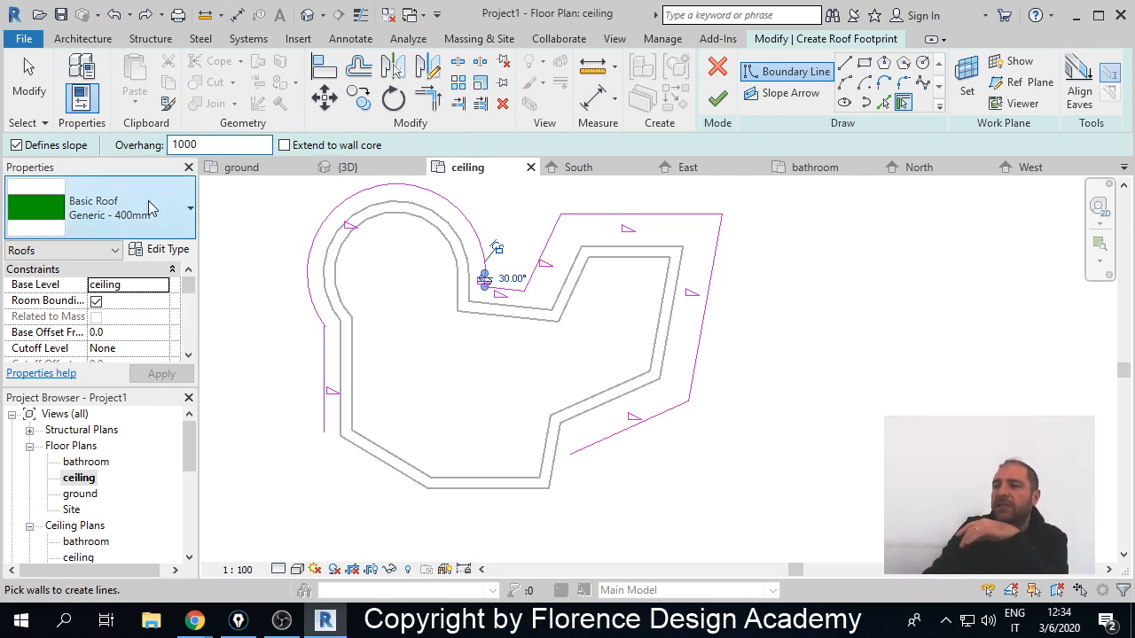
left_click(482, 493)
left_click(556, 474)
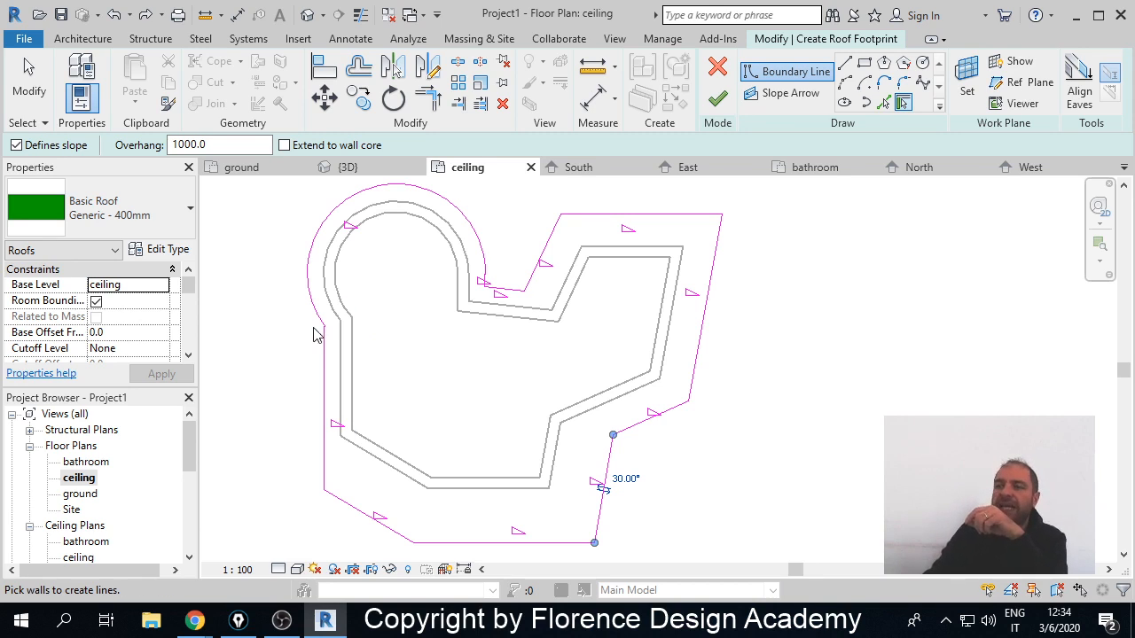
scroll(313, 345, "up", 1)
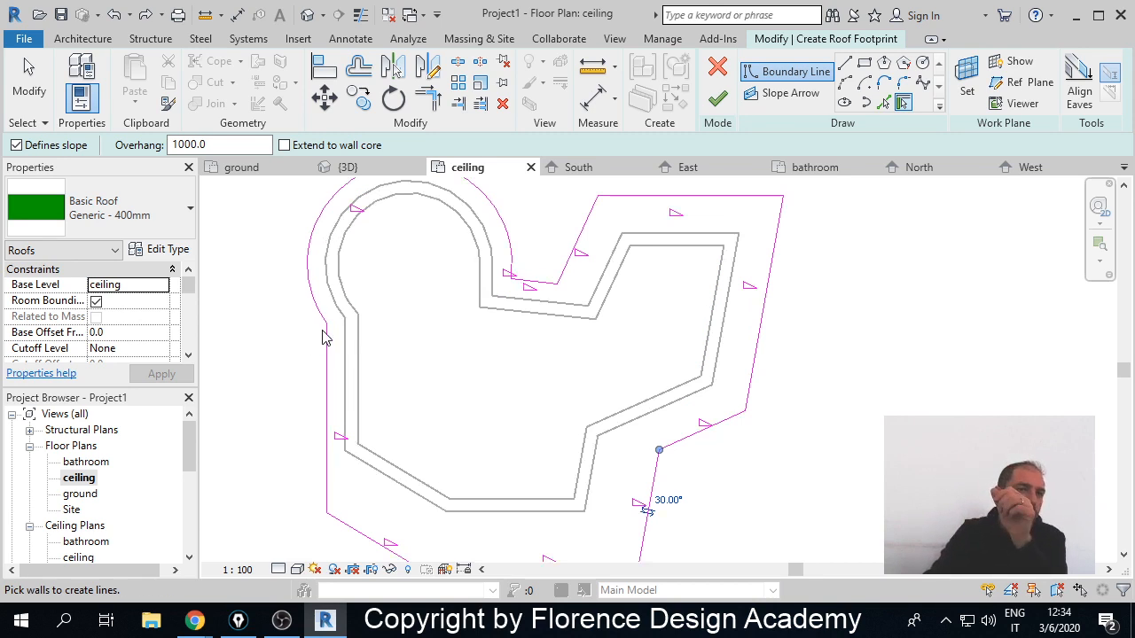
scroll(535, 404, "down", 3)
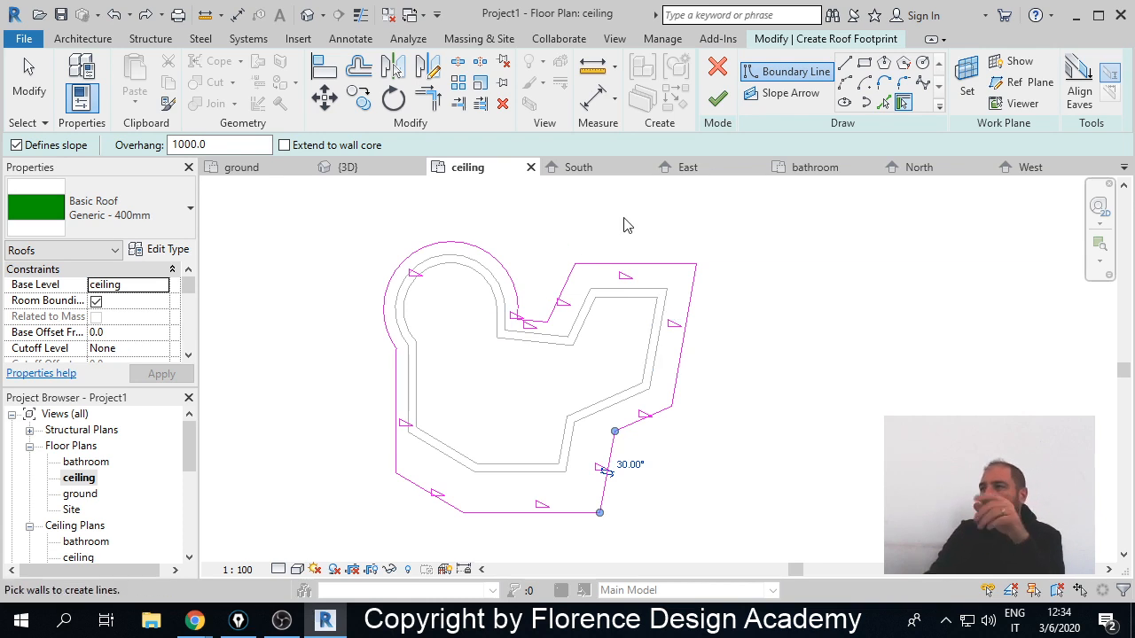
- Finish the roof footprint sketch and attach the highlighted walls to the new roof
left_click(718, 103)
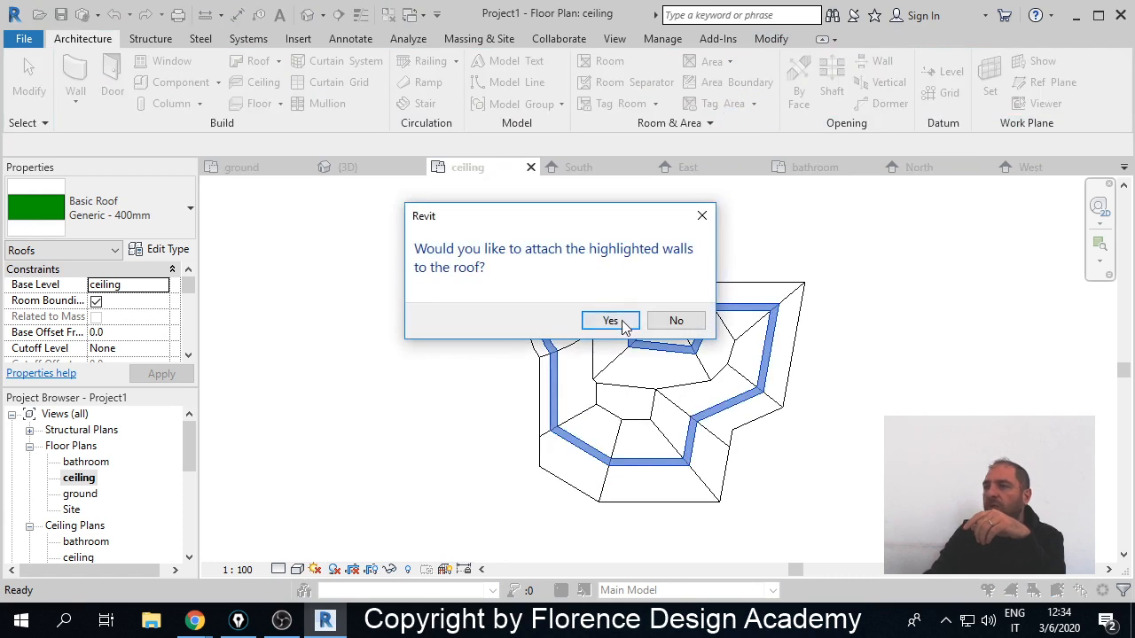
left_click_drag(580, 220, 376, 202)
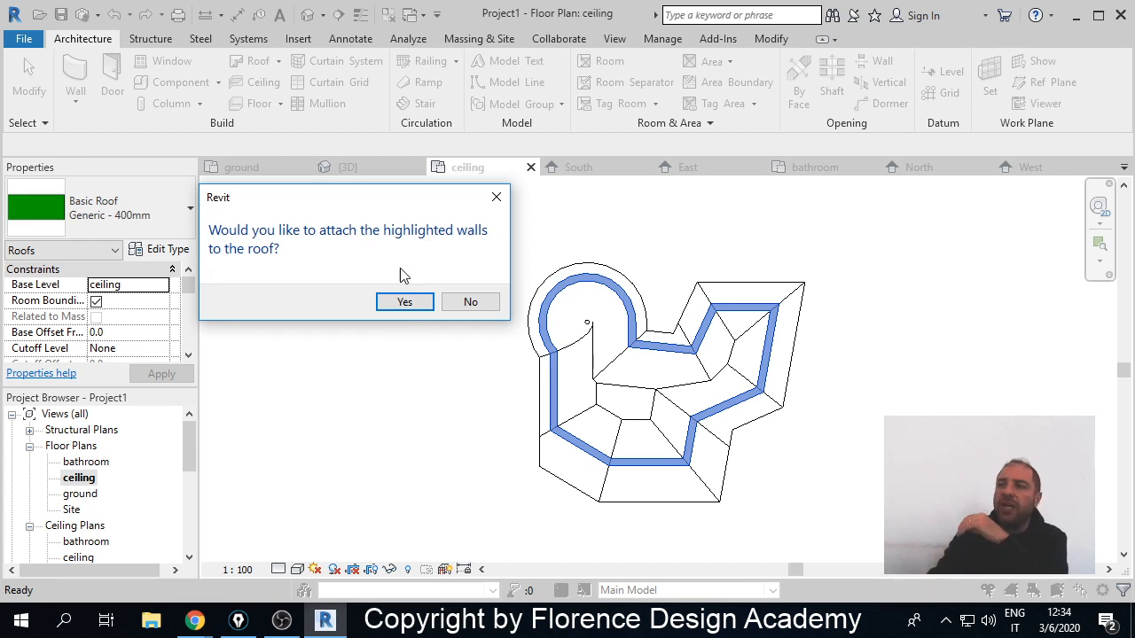
left_click(405, 302)
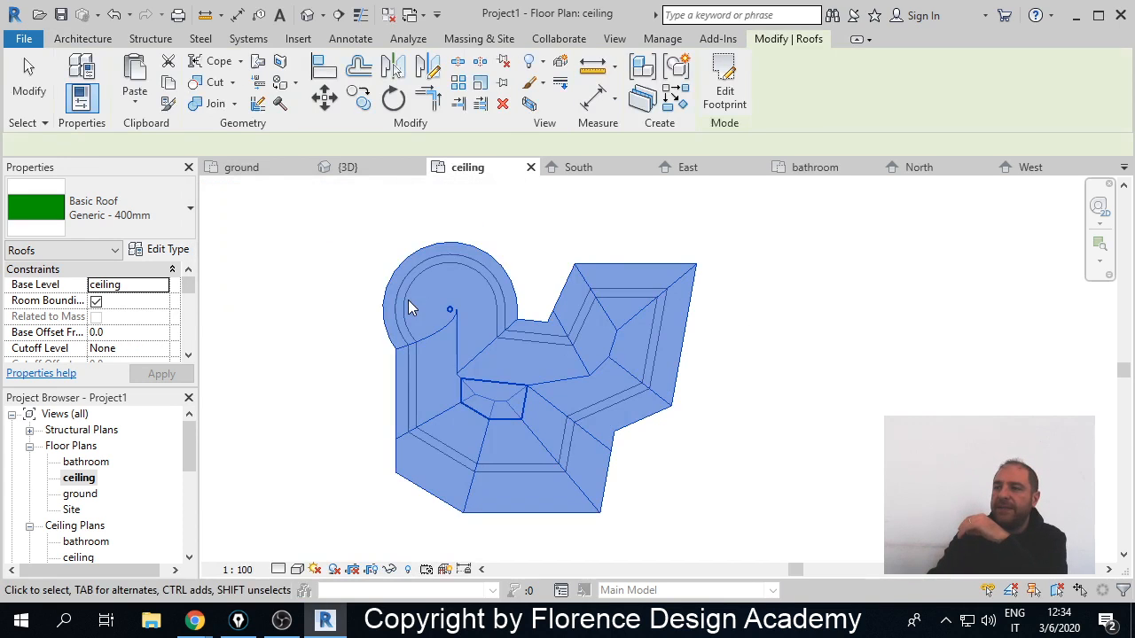
- Examine the roof's shape and its differing overhangs from several sides in the 3D view
left_click(374, 170)
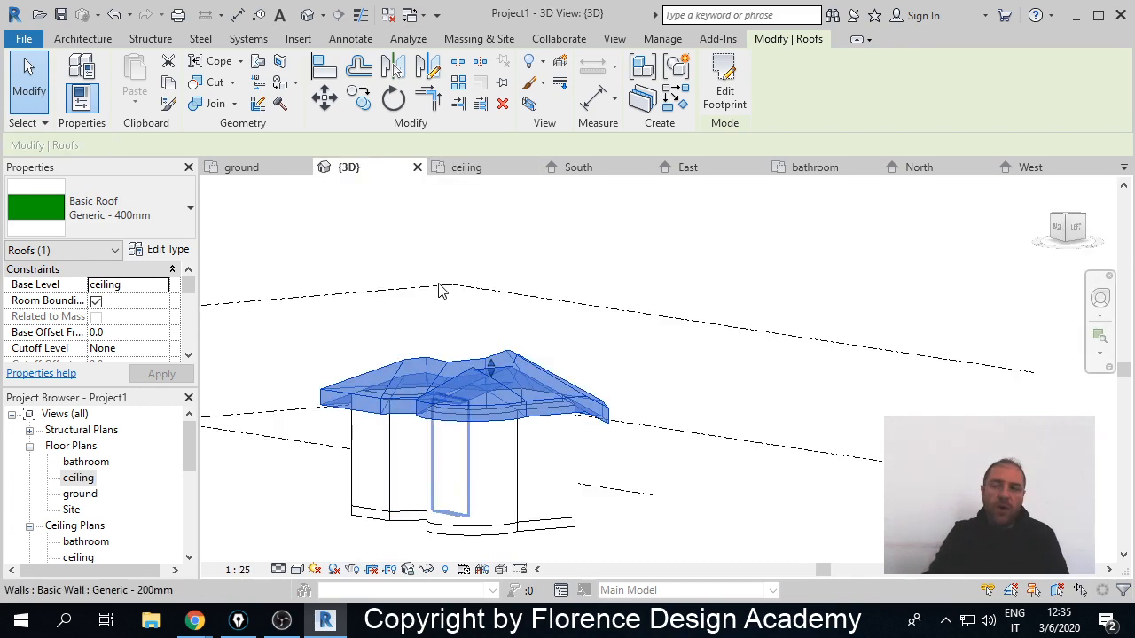
left_click(450, 344)
middle_click_drag(406, 383, 691, 393, "shift")
left_click(692, 393)
middle_click_drag(469, 502, 673, 453, "shift")
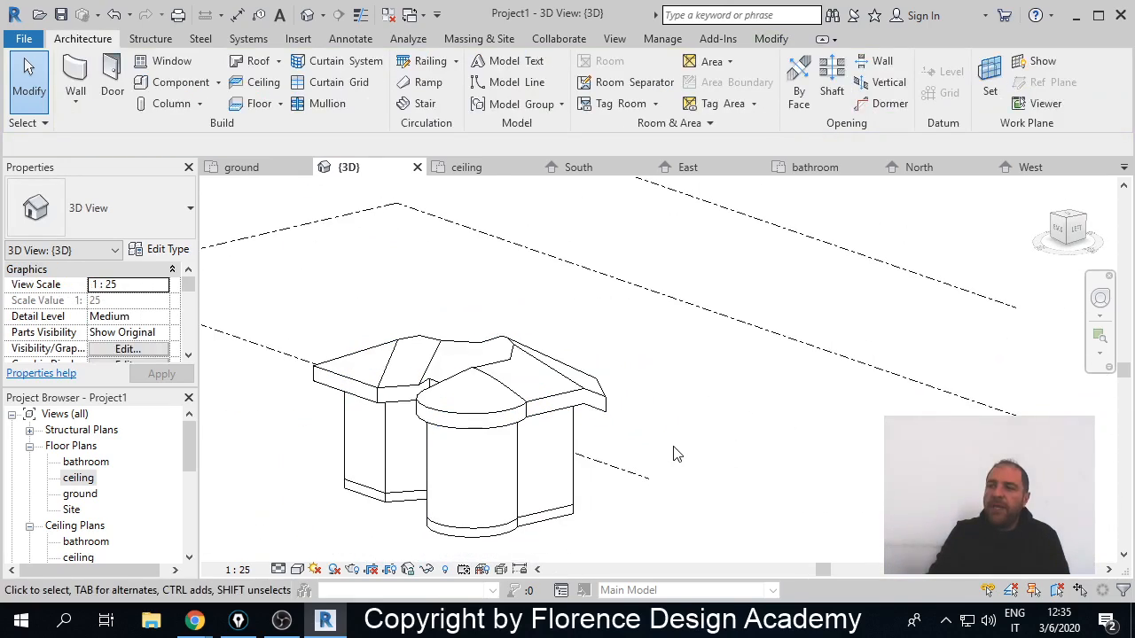
scroll(446, 398, "up", 5)
middle_click_drag(330, 324, 294, 366, "shift")
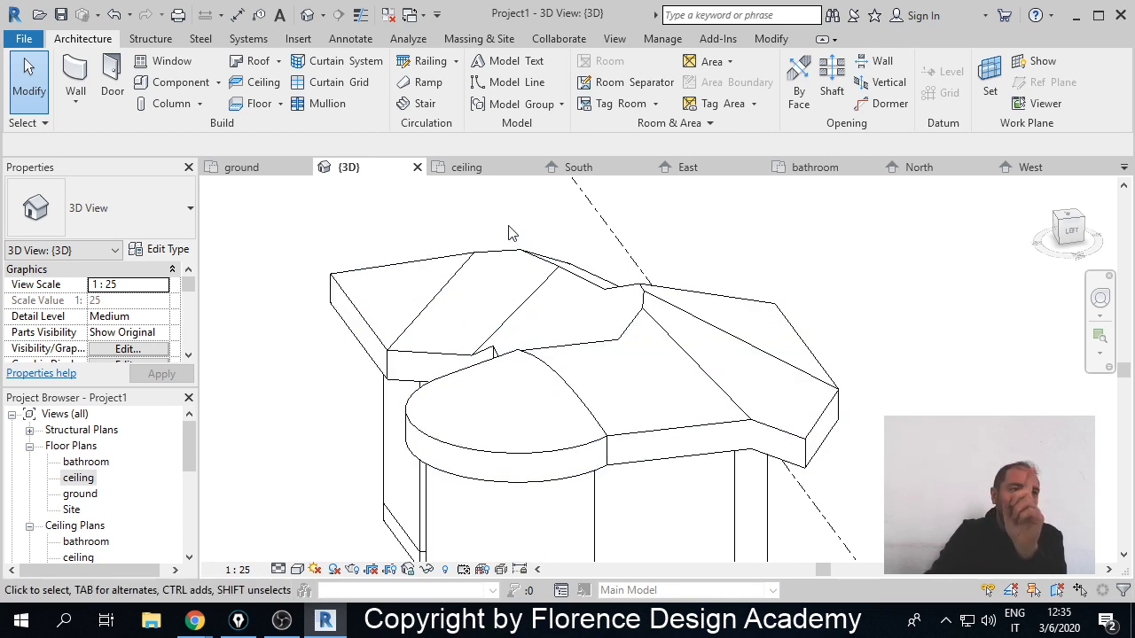
left_click(471, 260)
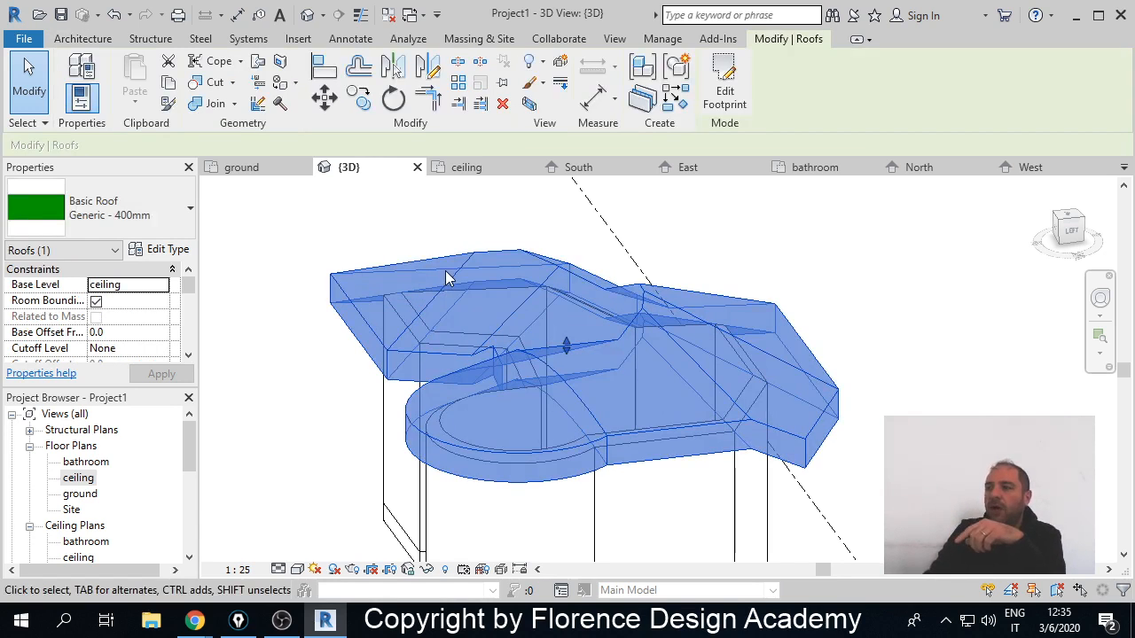
middle_click_drag(449, 278, 456, 304, "shift")
middle_click_drag(653, 417, 768, 398, "shift")
left_click(937, 412)
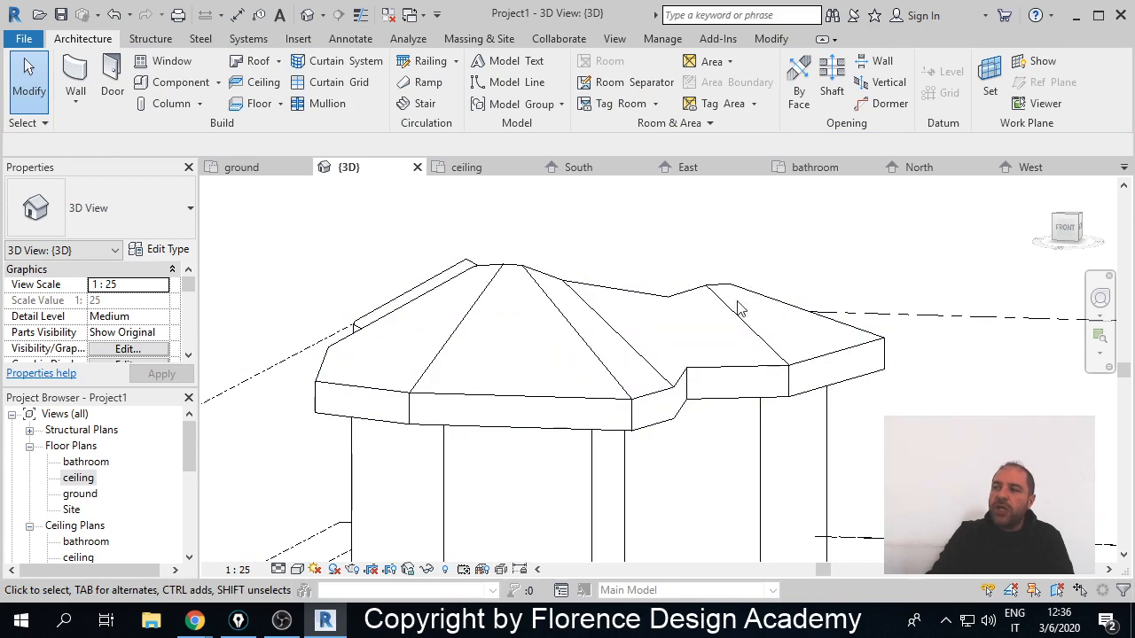
middle_click_drag(764, 334, 451, 322, "shift")
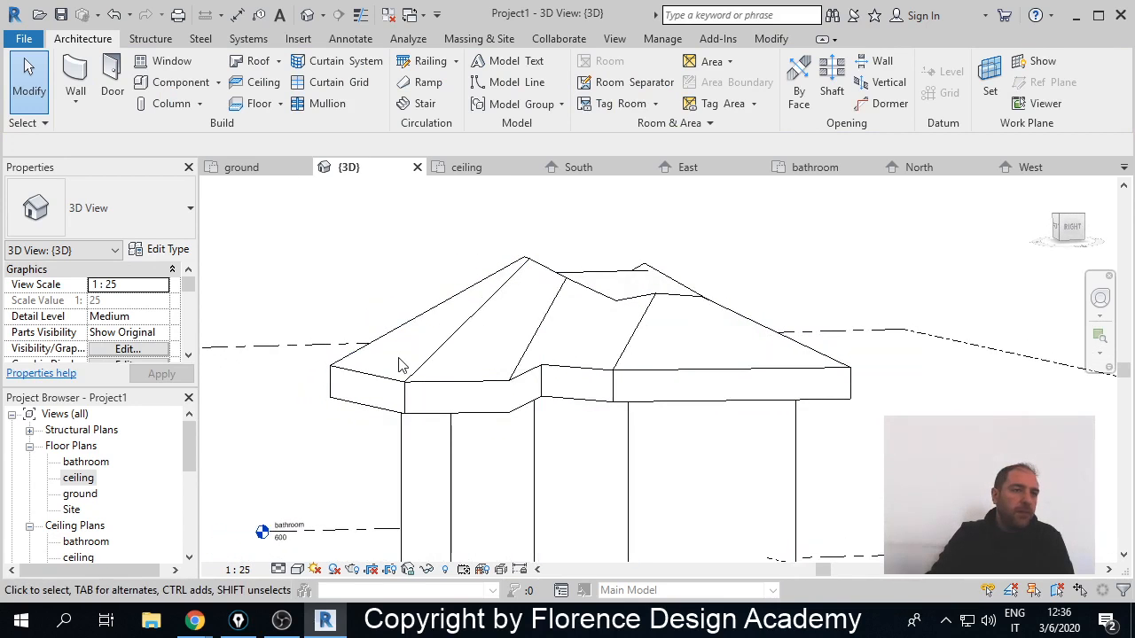
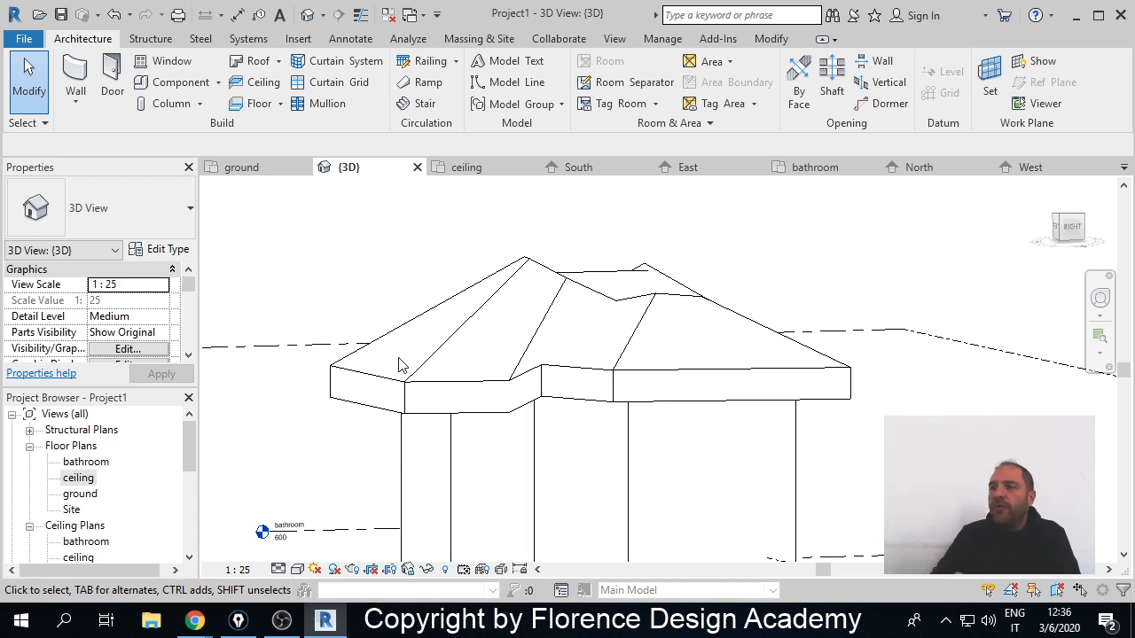
- Set the whole roof's slope to 10° in its properties and apply it
left_click(525, 265)
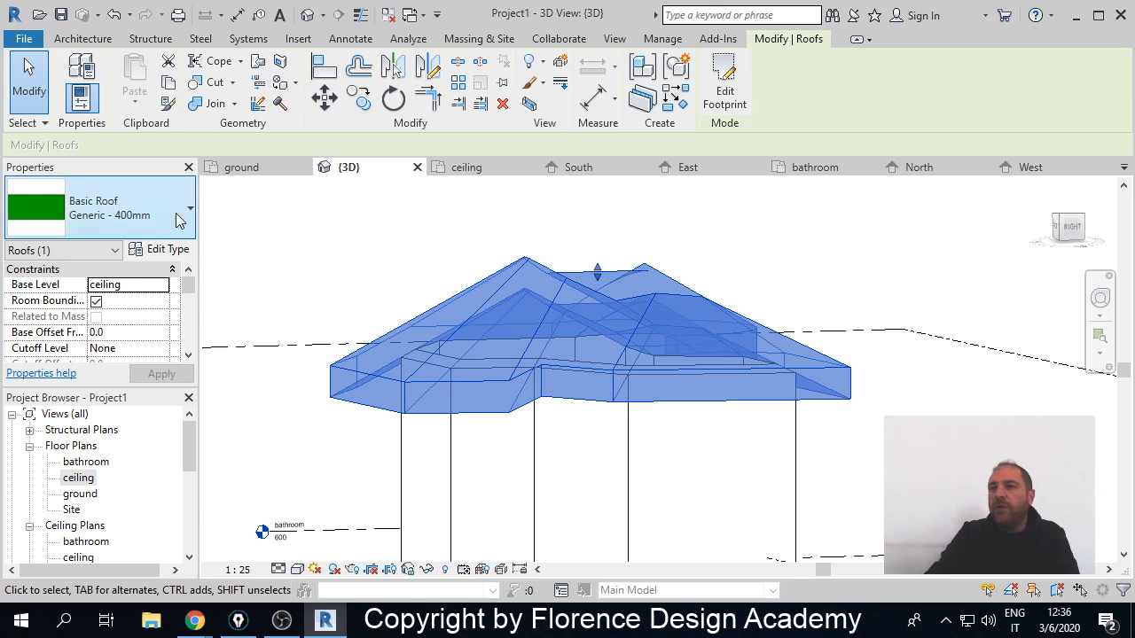
left_click(188, 358)
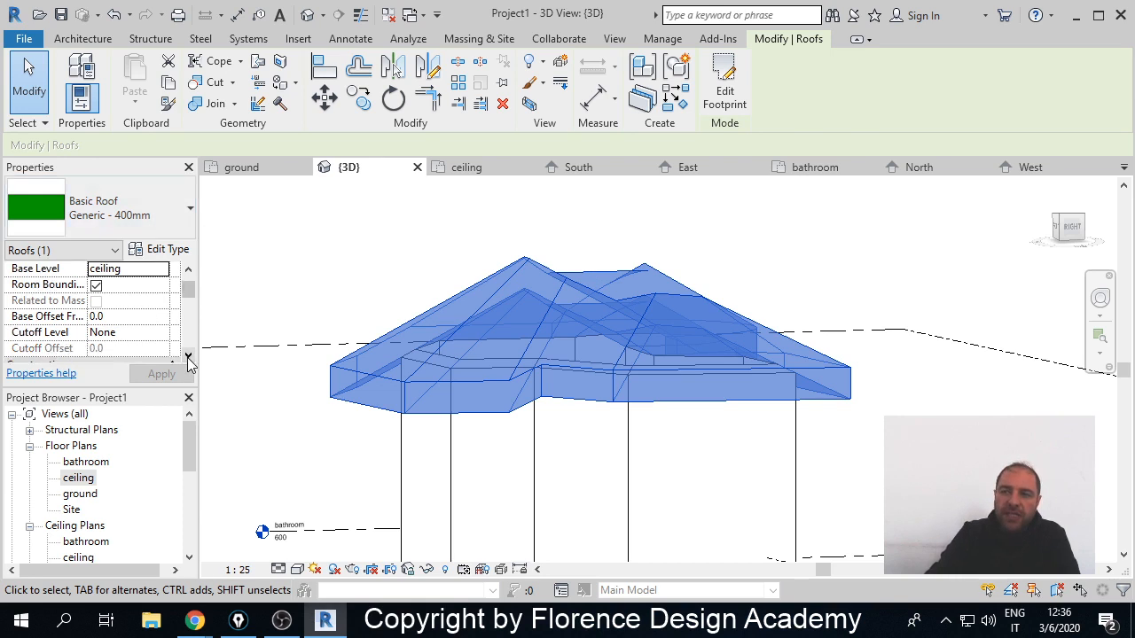
left_click(188, 357)
left_click(188, 358)
left_click(188, 357)
left_click(188, 357)
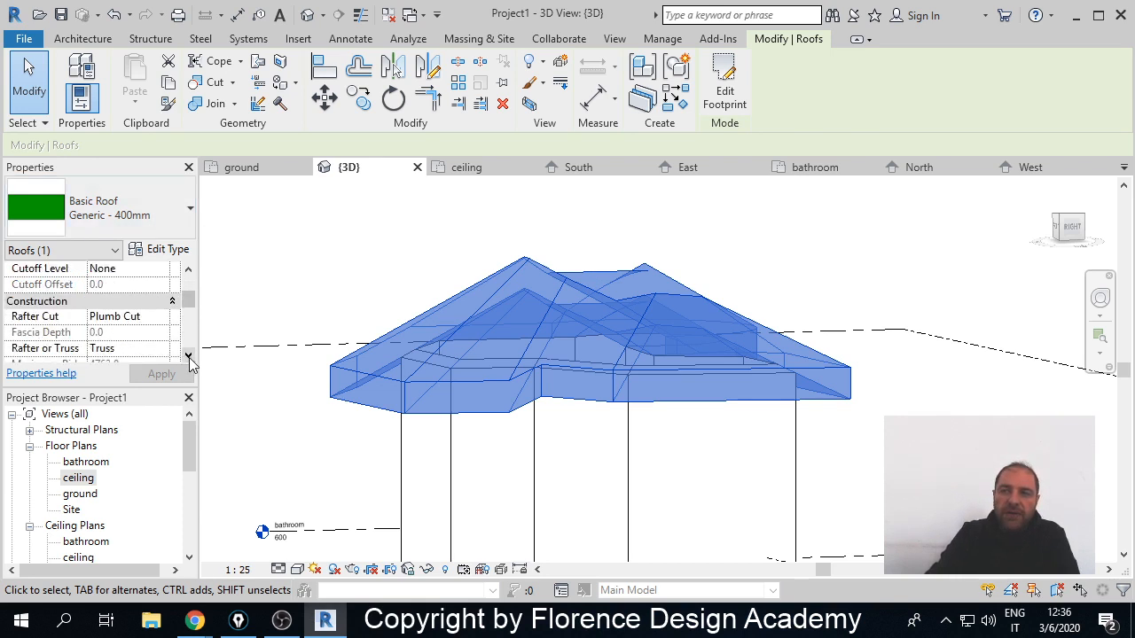
left_click(188, 357)
left_click(188, 357)
left_click(188, 358)
left_click(188, 357)
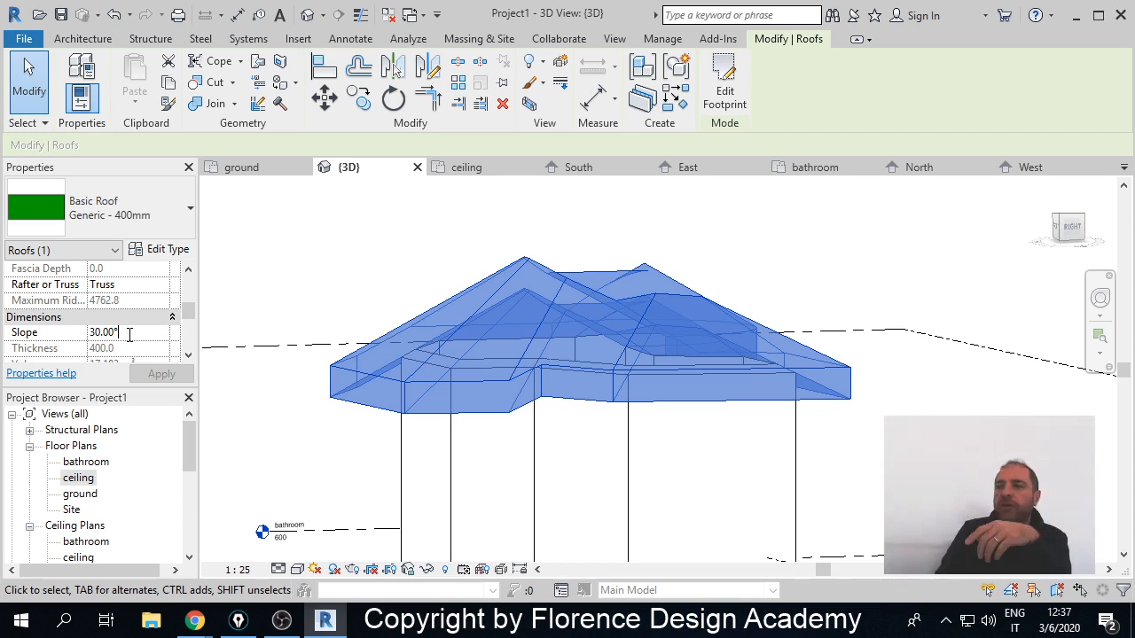
left_click_drag(131, 335, 84, 333)
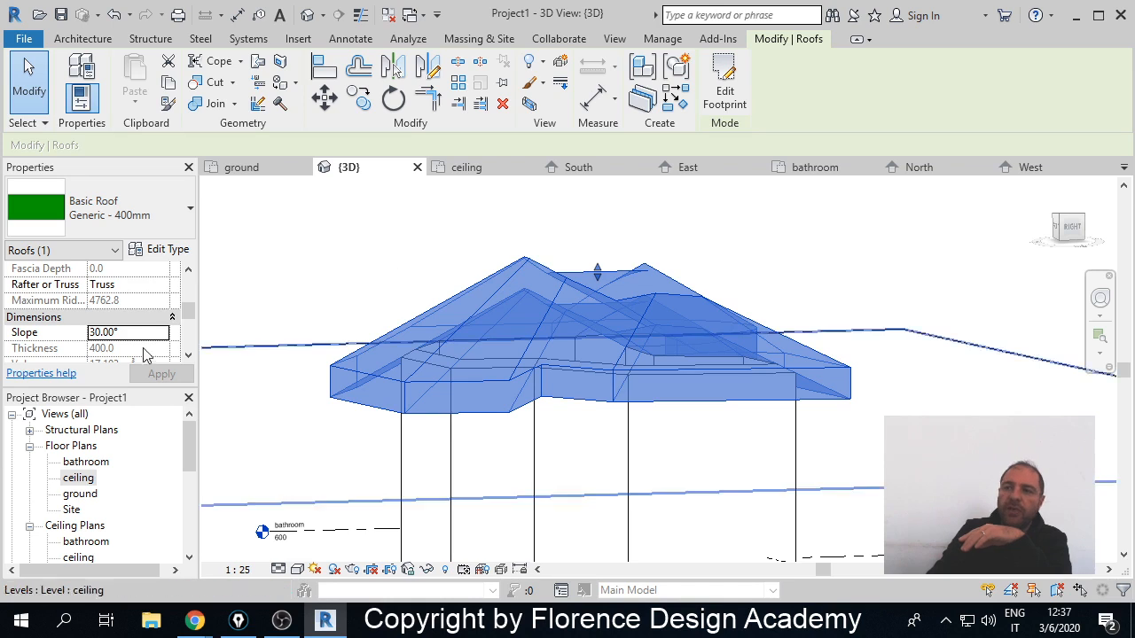
left_click(131, 332)
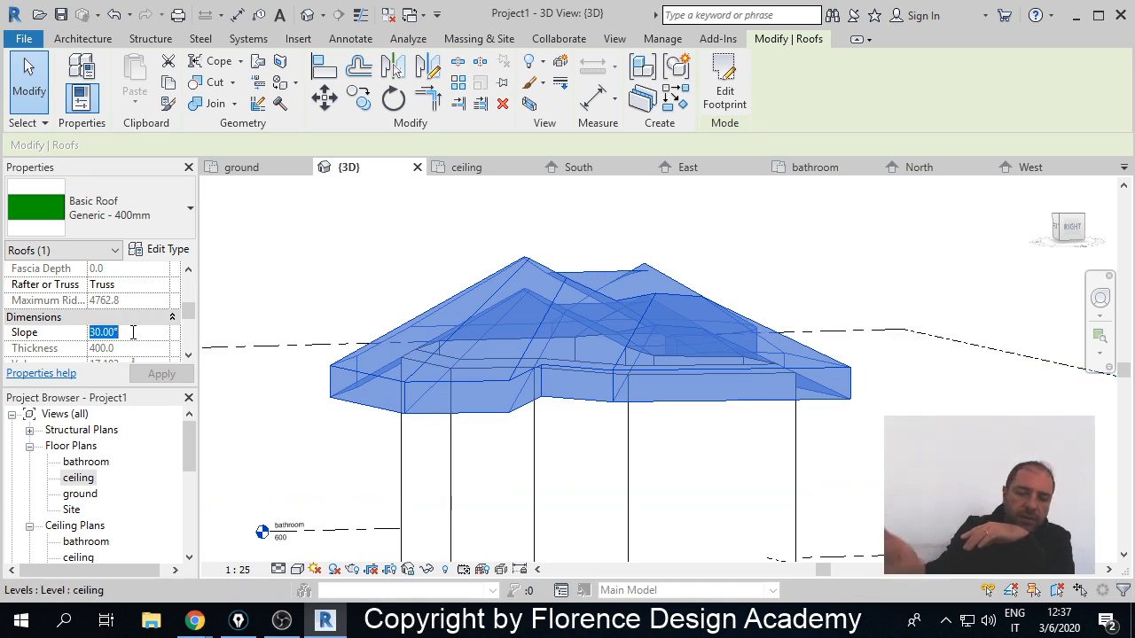
type("10")
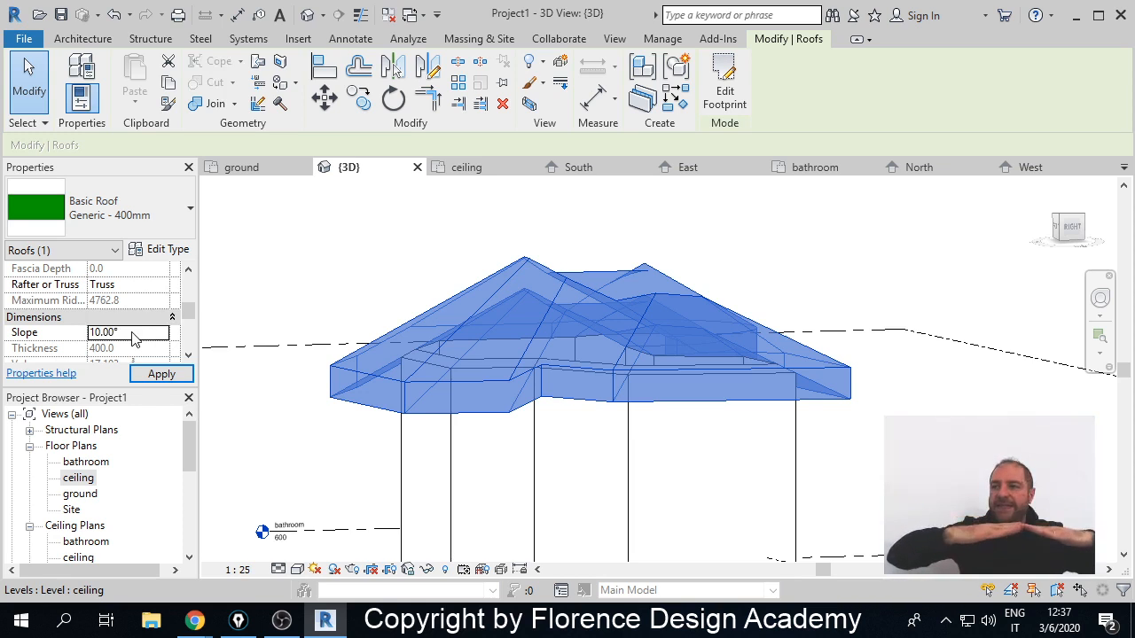
left_click(170, 377)
left_click(274, 322)
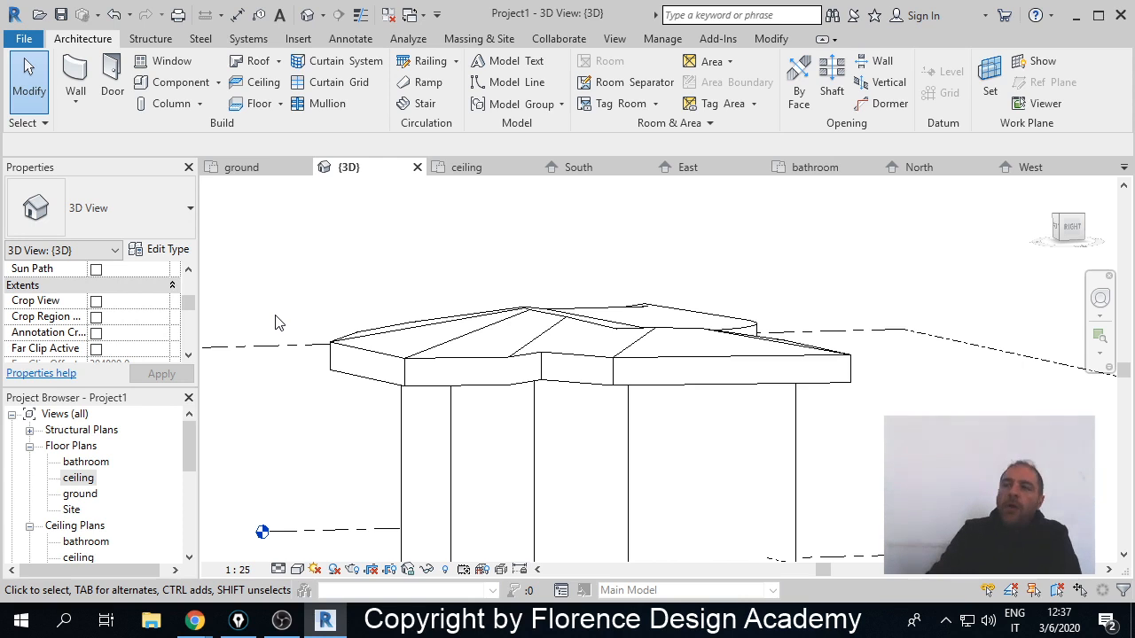
- Set the roof's slope to 45° and apply it
left_click(388, 360)
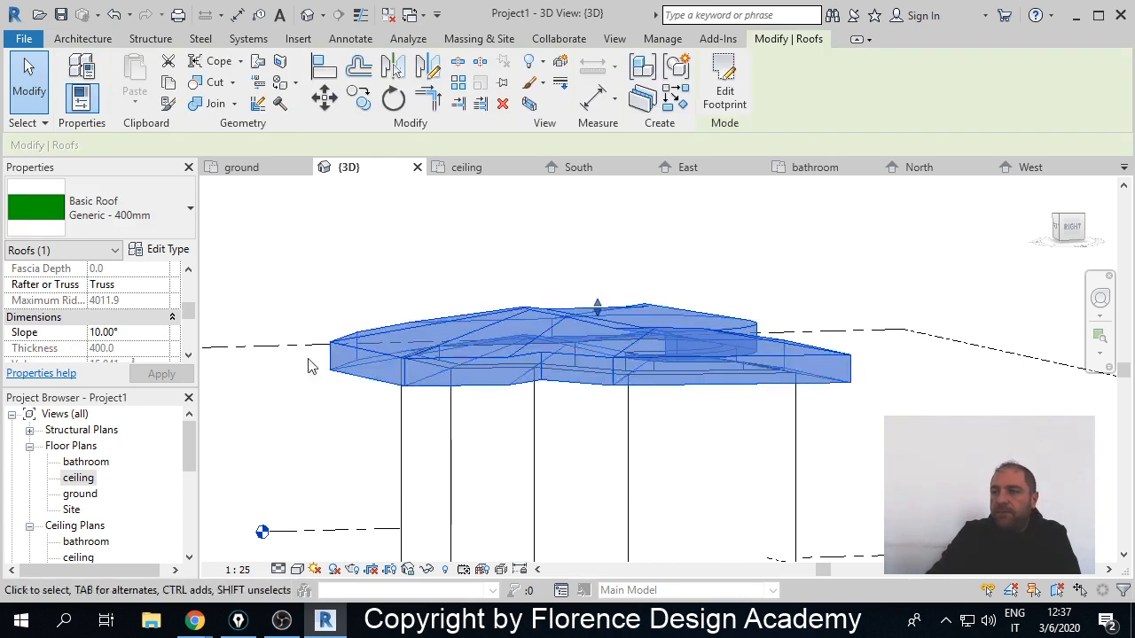
left_click(129, 332)
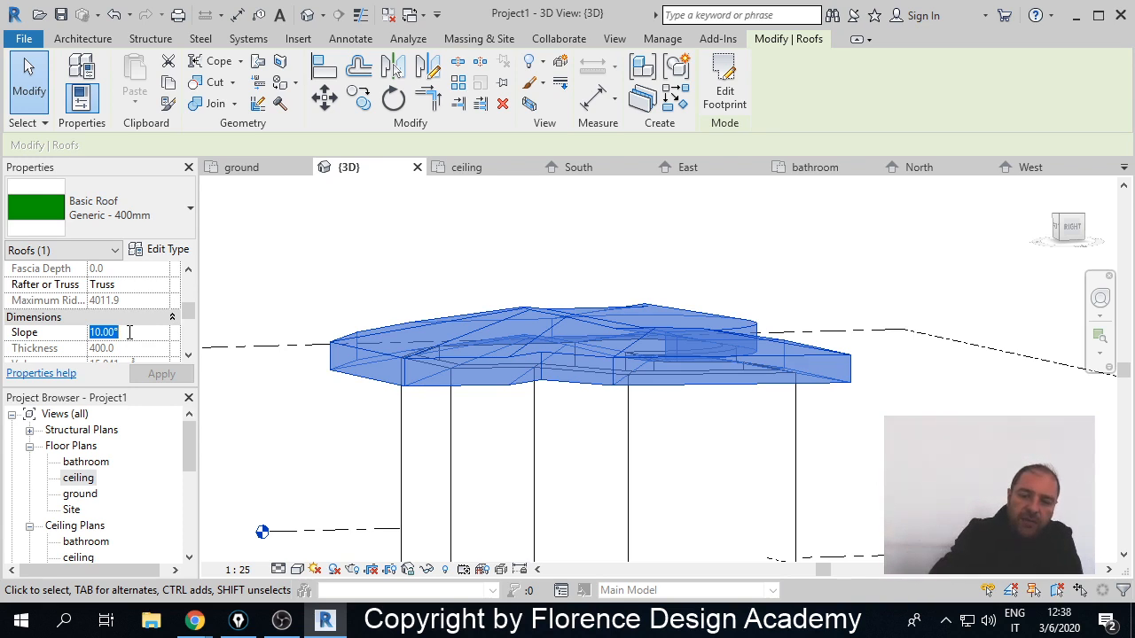
type("45")
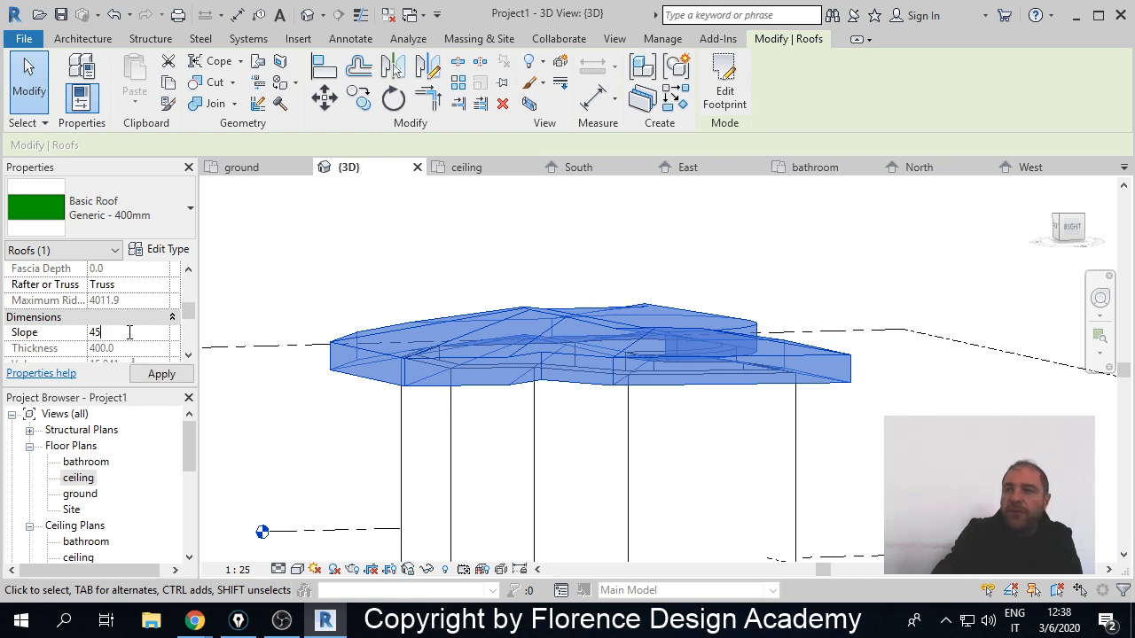
left_click(161, 375)
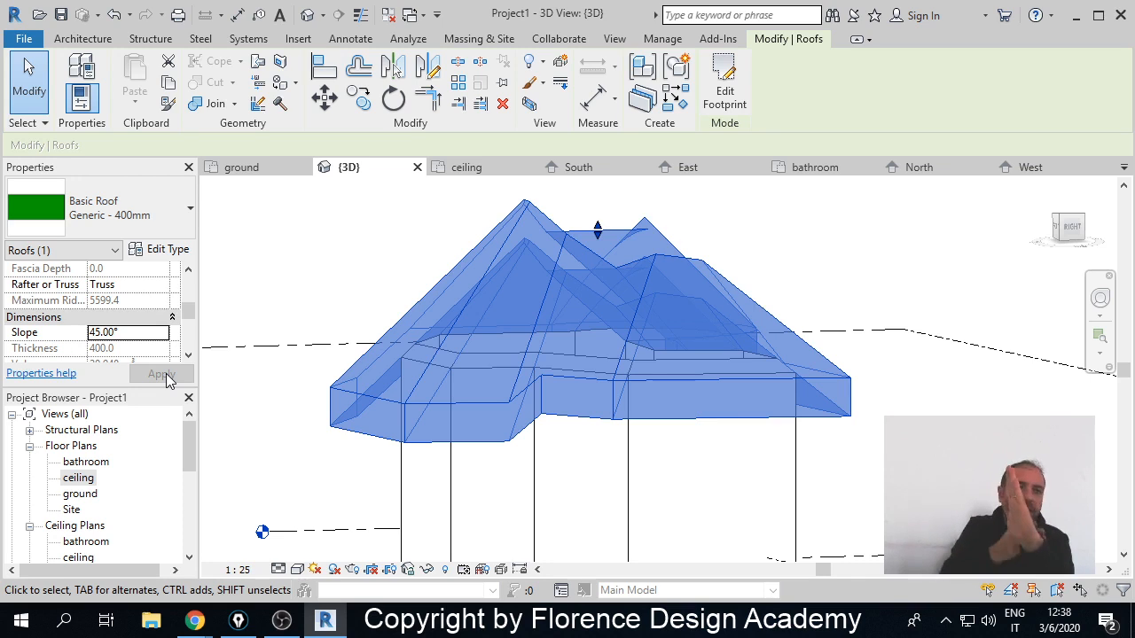
left_click(163, 376)
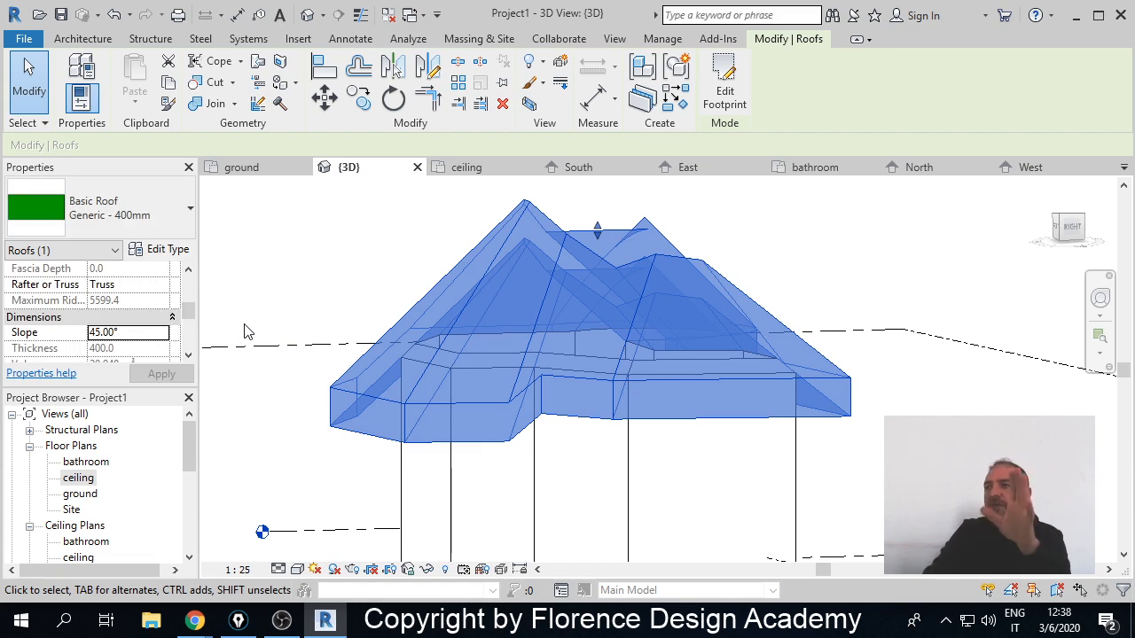
left_click(391, 285)
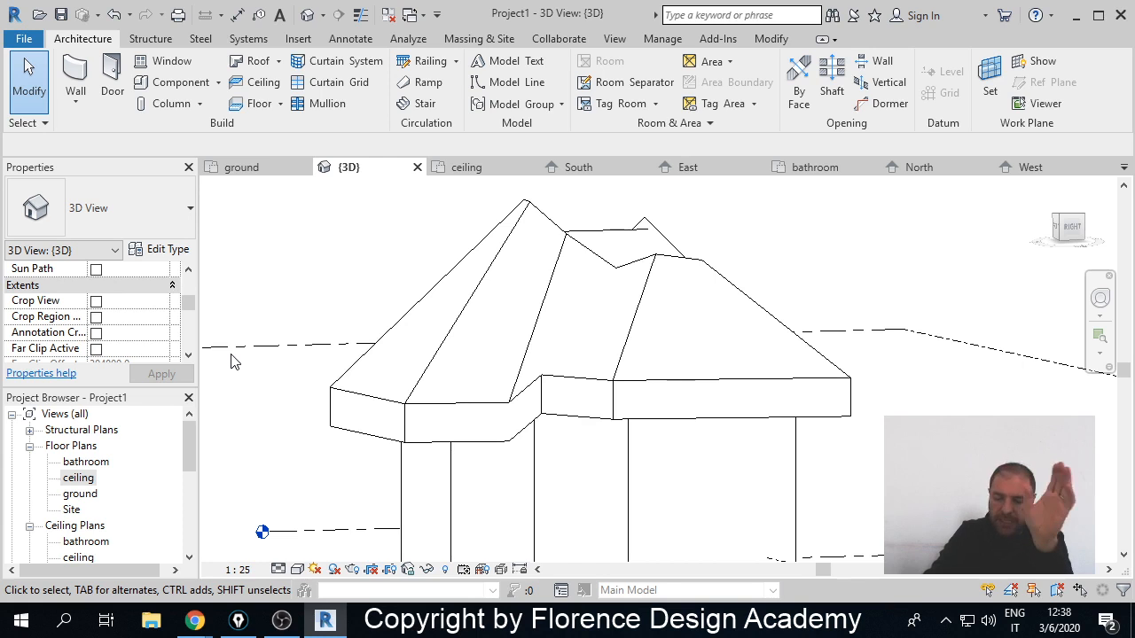
- Delete the roof from the model and reopen the ceiling floor plan
left_click(526, 209)
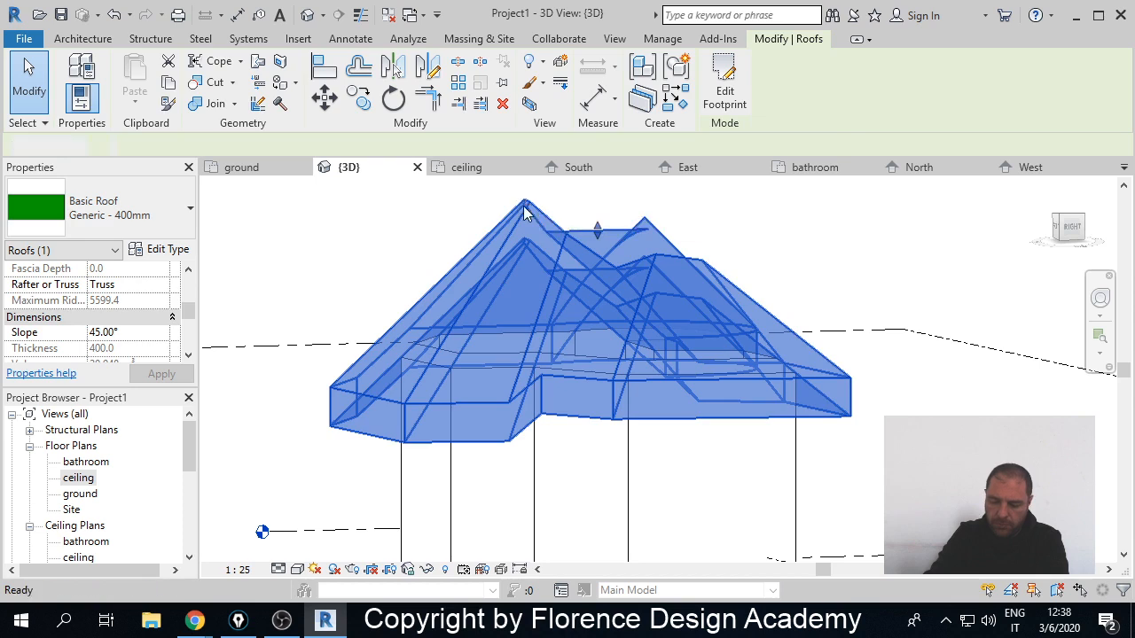
key("Delete")
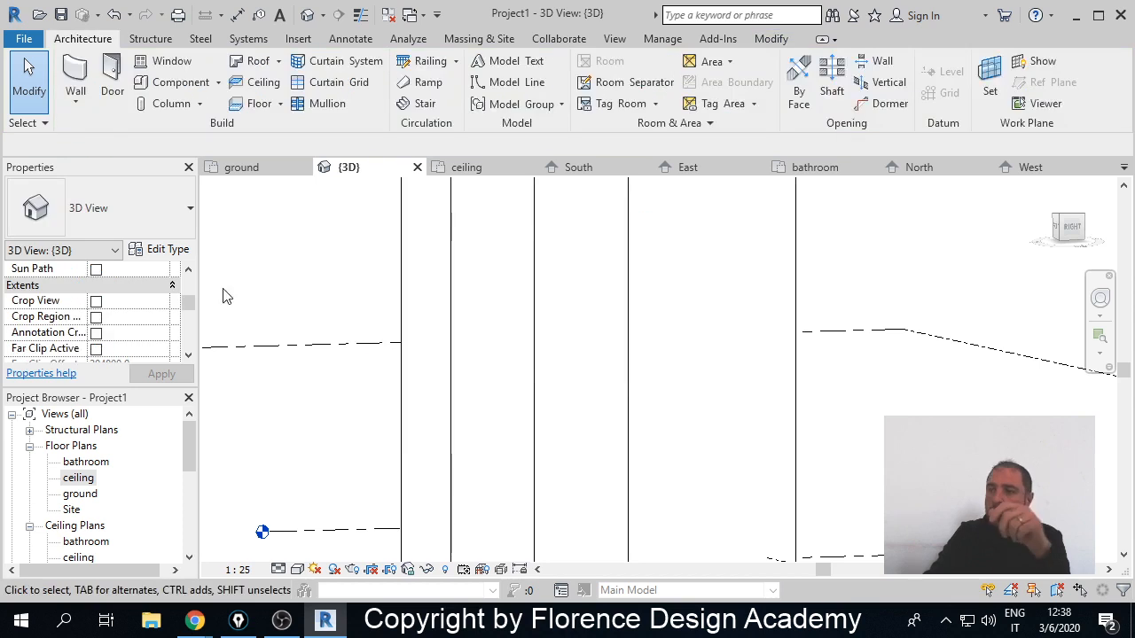
double_click(80, 479)
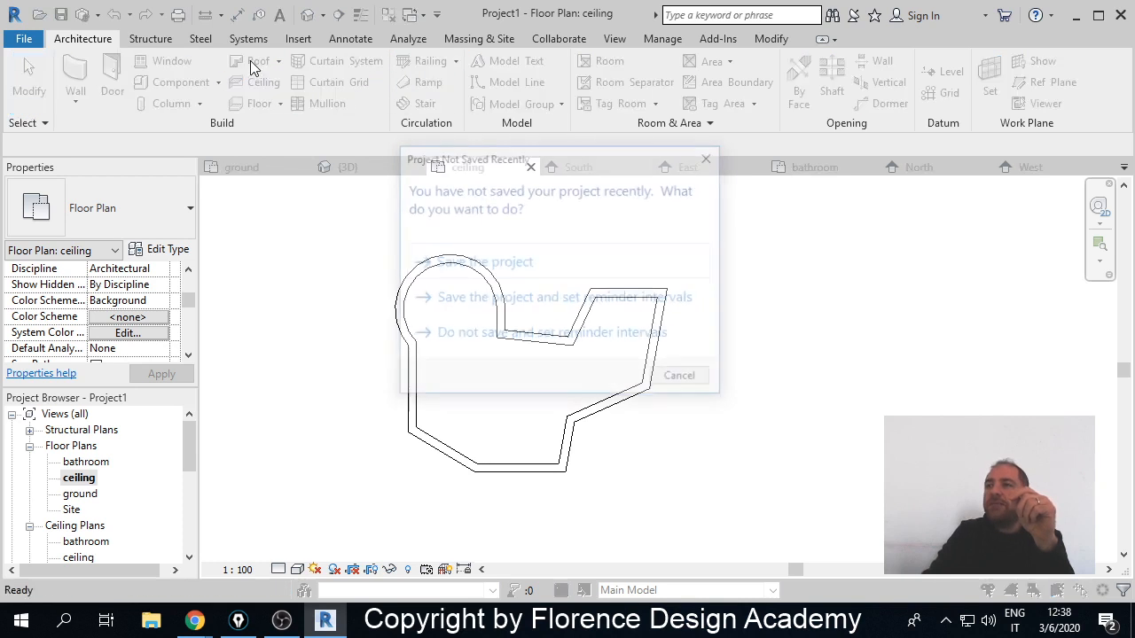
- Start a new roof footprint without saving and sketch a closed six-sided sloped boundary around all walls, first two sides about 2500 and 5800 mm
left_click(681, 376)
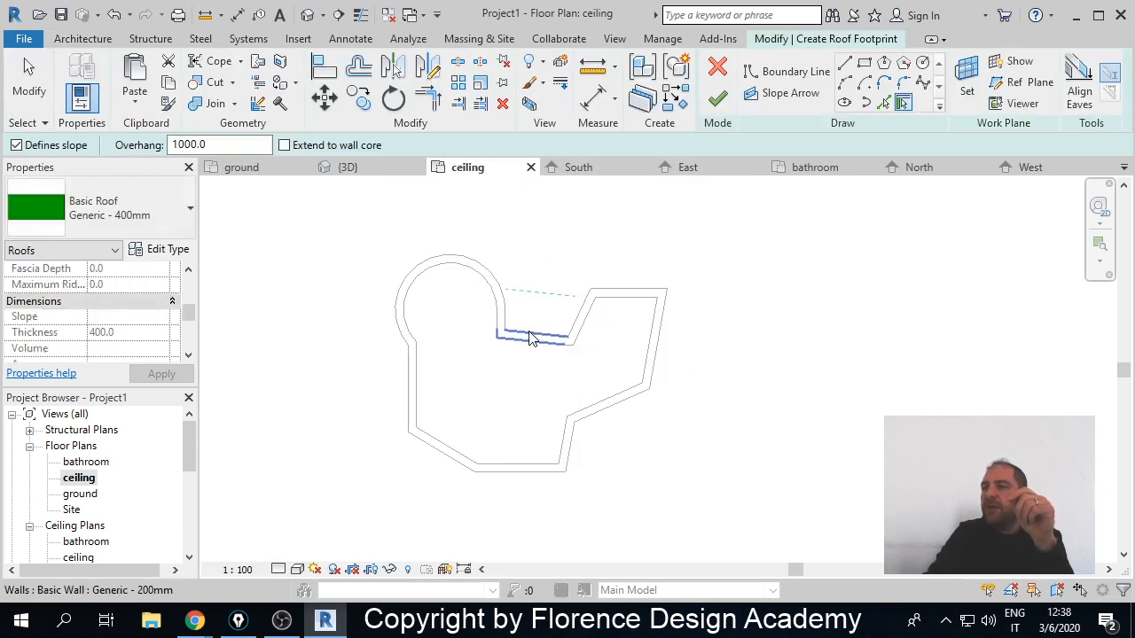
left_click(787, 71)
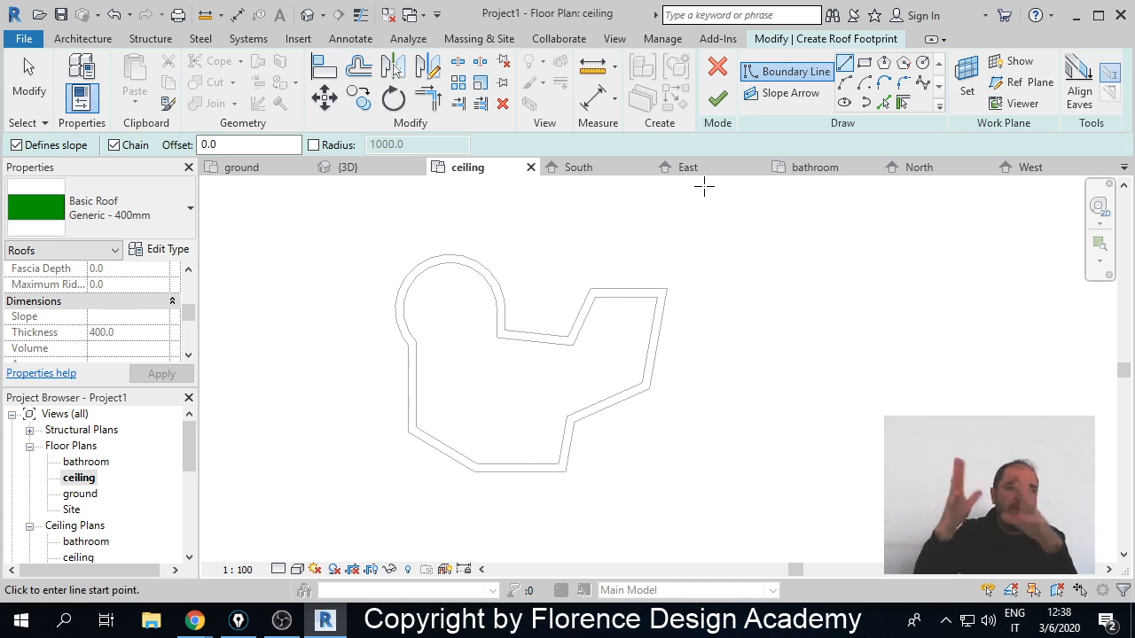
middle_click_drag(496, 291, 443, 263)
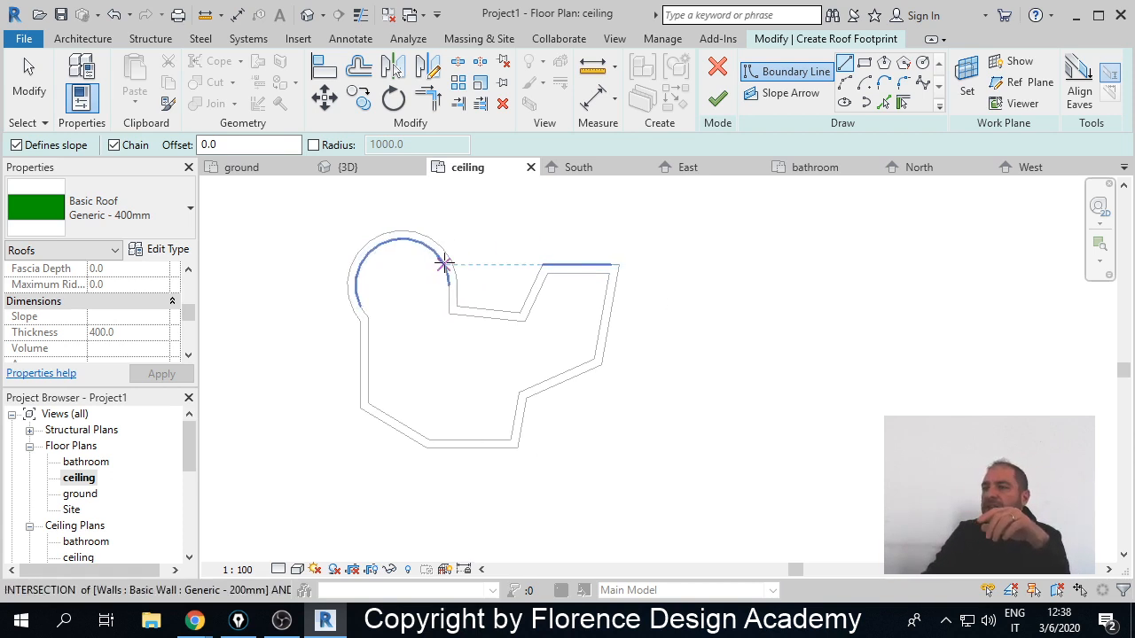
left_click(312, 255)
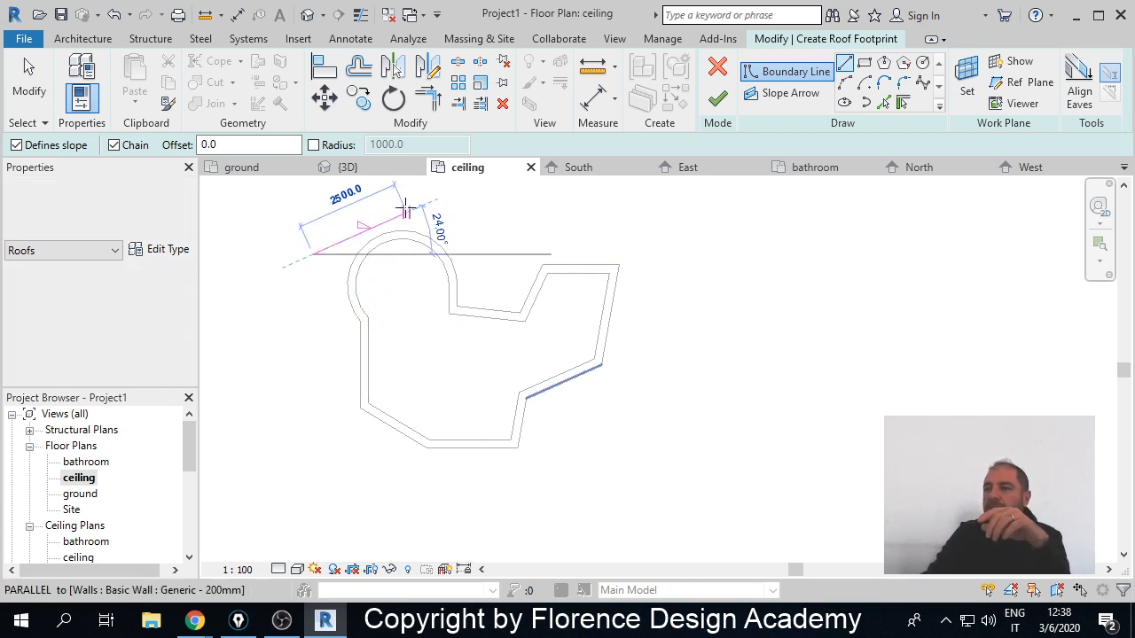
left_click(405, 209)
left_click(644, 245)
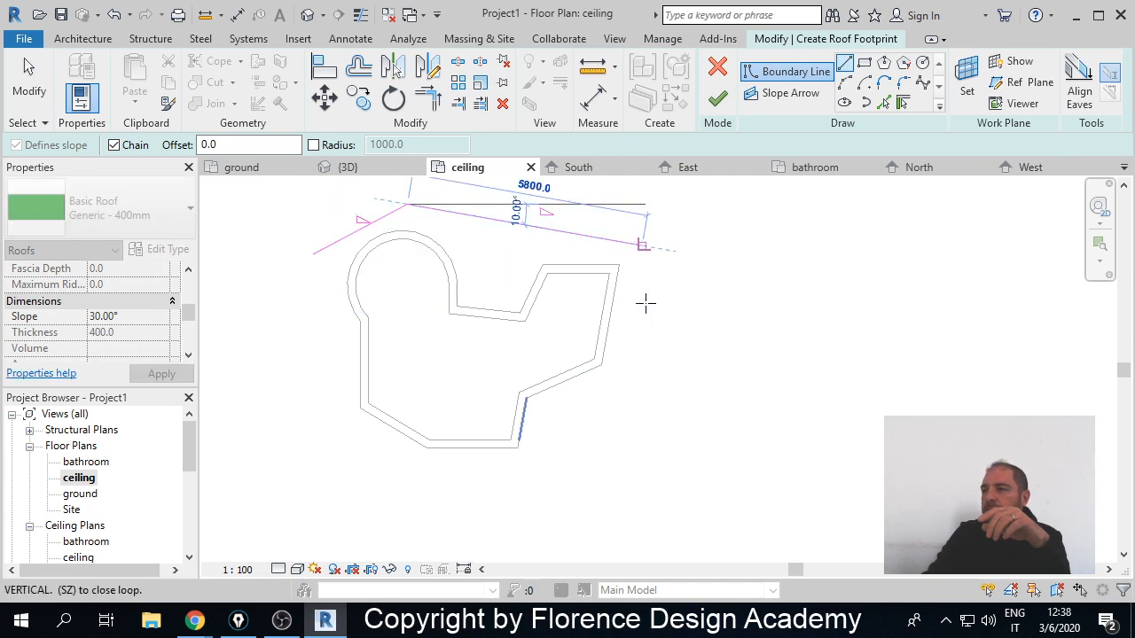
left_click(630, 432)
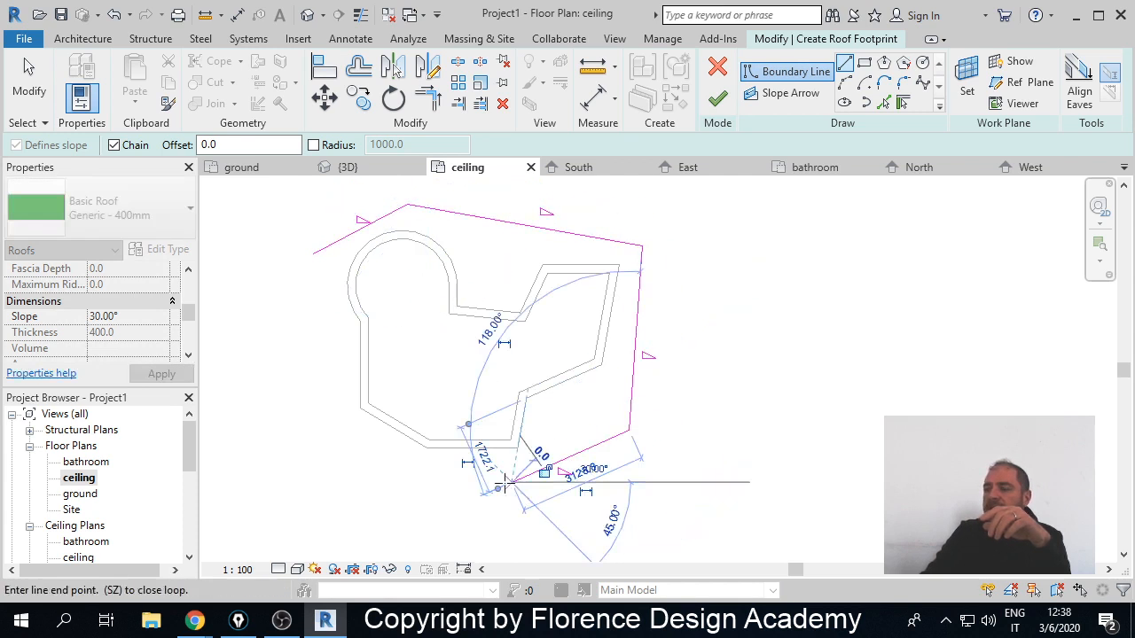
left_click(509, 482)
left_click(335, 441)
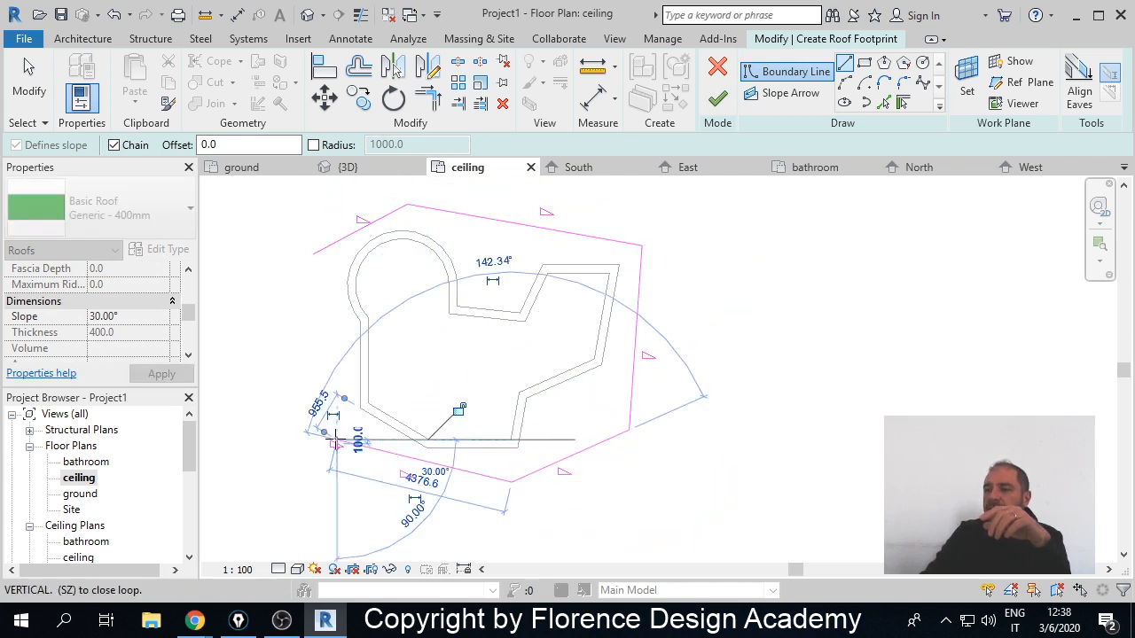
left_click(312, 254)
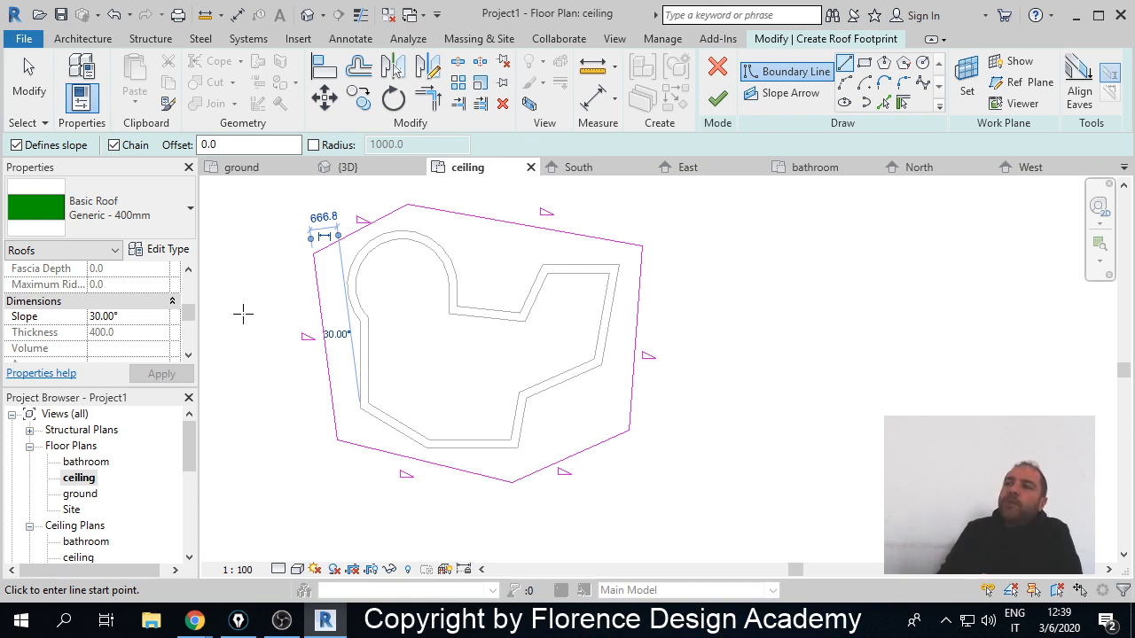
- Leave line drawing and select the roof boundary lines one after another to examine the slope assigned to each
left_click(33, 88)
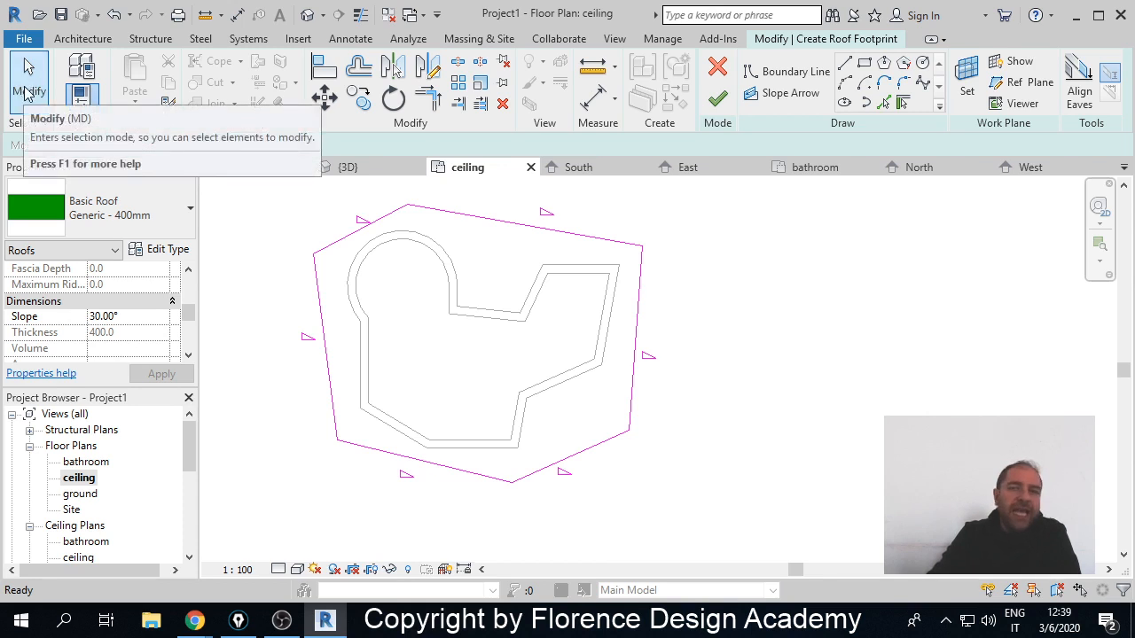
left_click(504, 229)
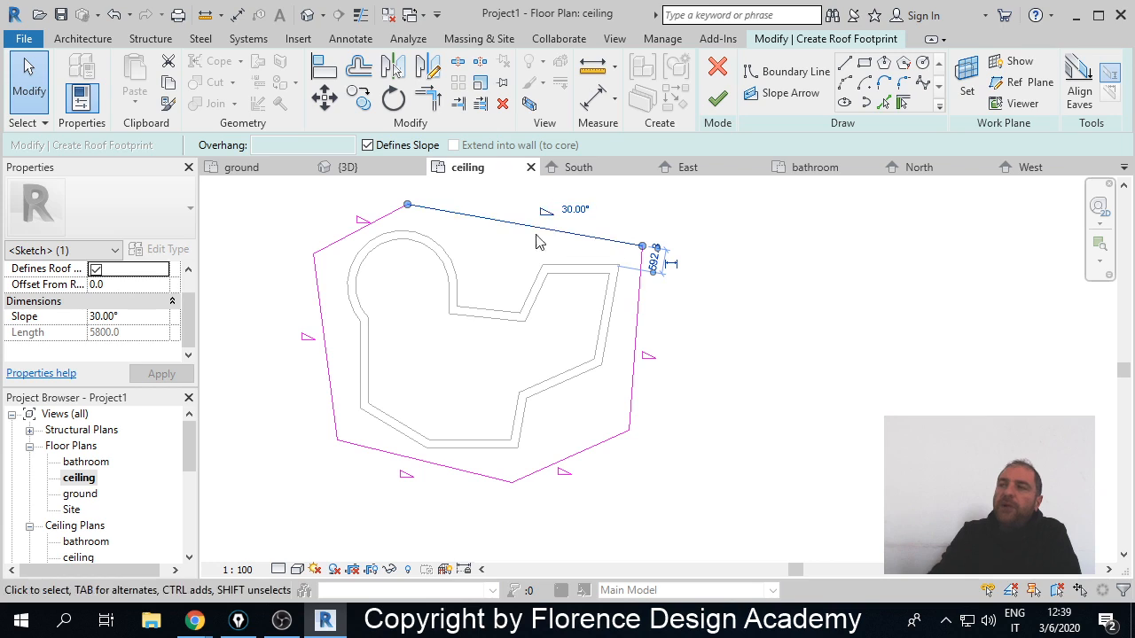
left_click(638, 321)
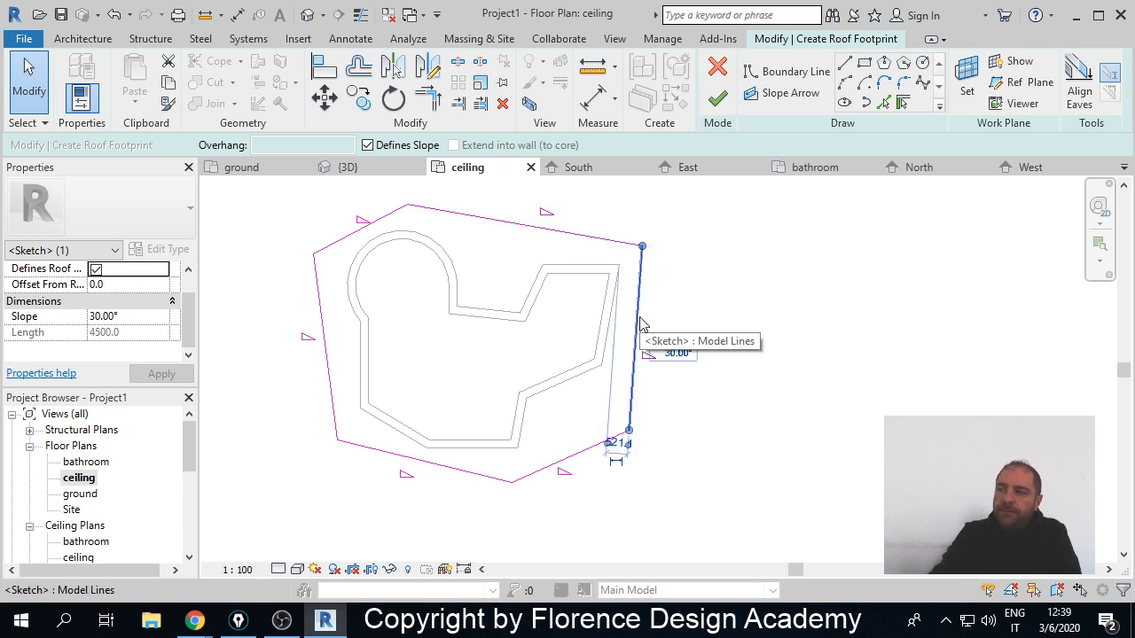
left_click(578, 455)
left_click(410, 463)
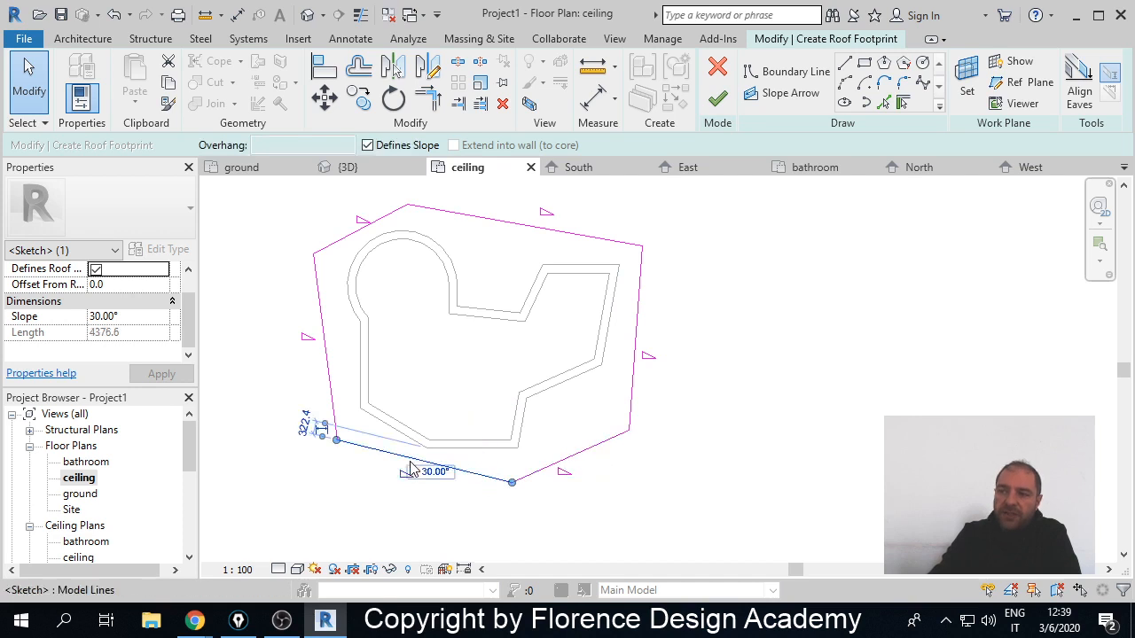
left_click(328, 380)
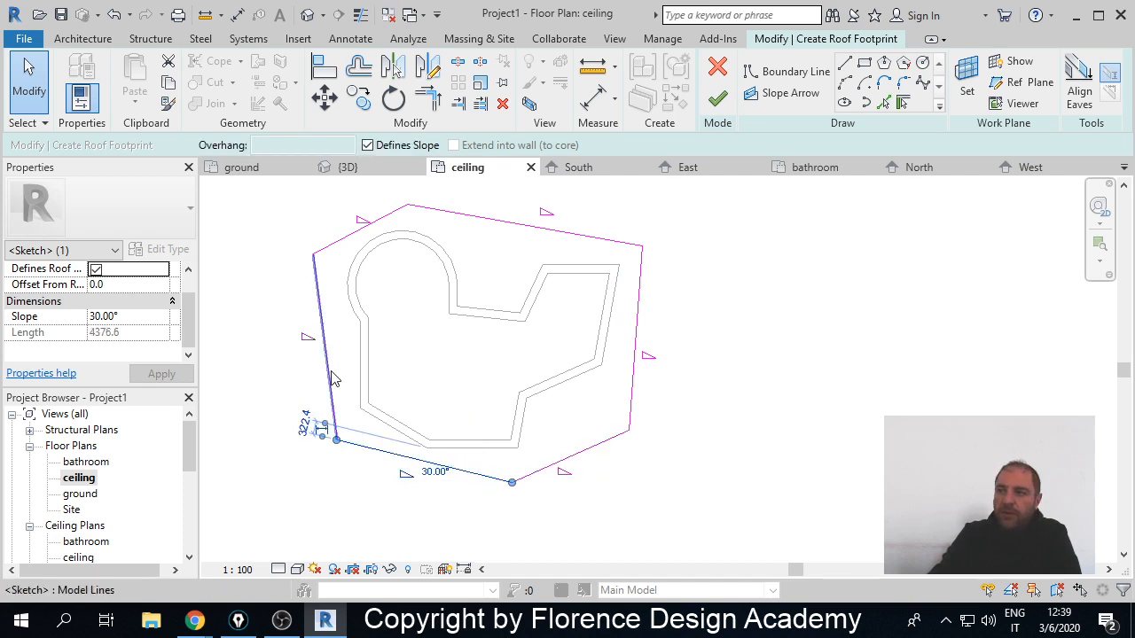
left_click(359, 229)
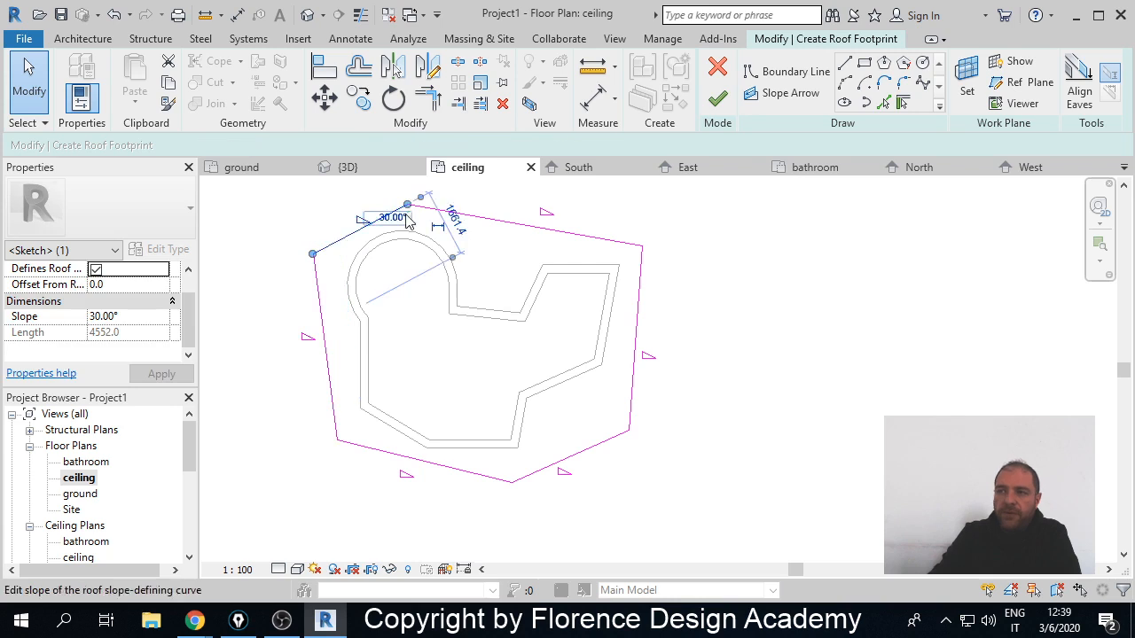
left_click(477, 216)
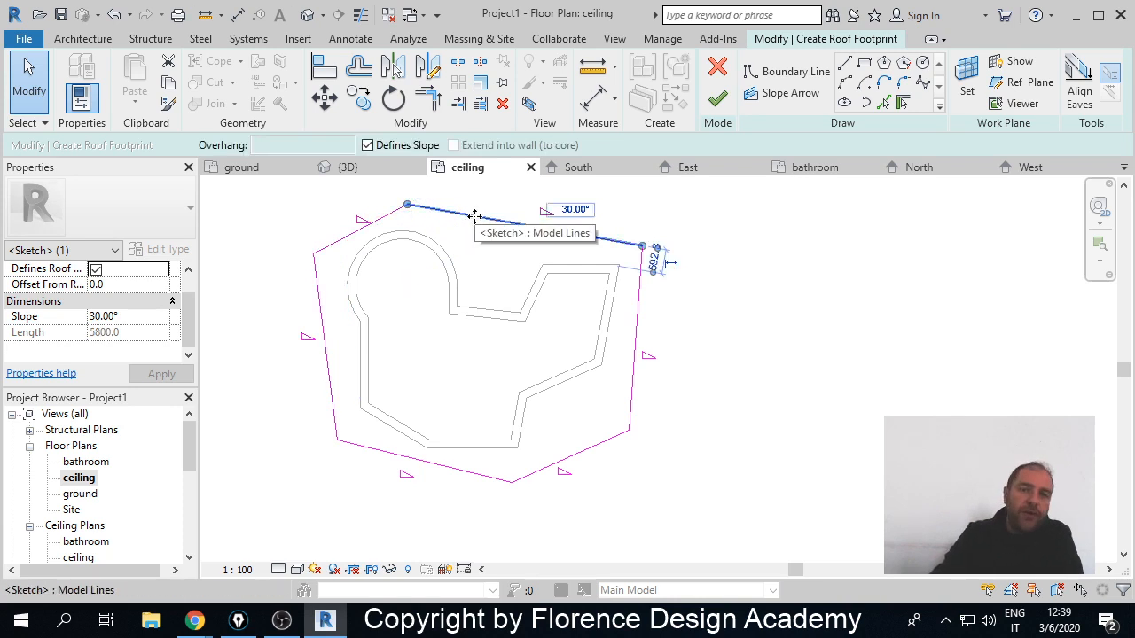
left_click(636, 310)
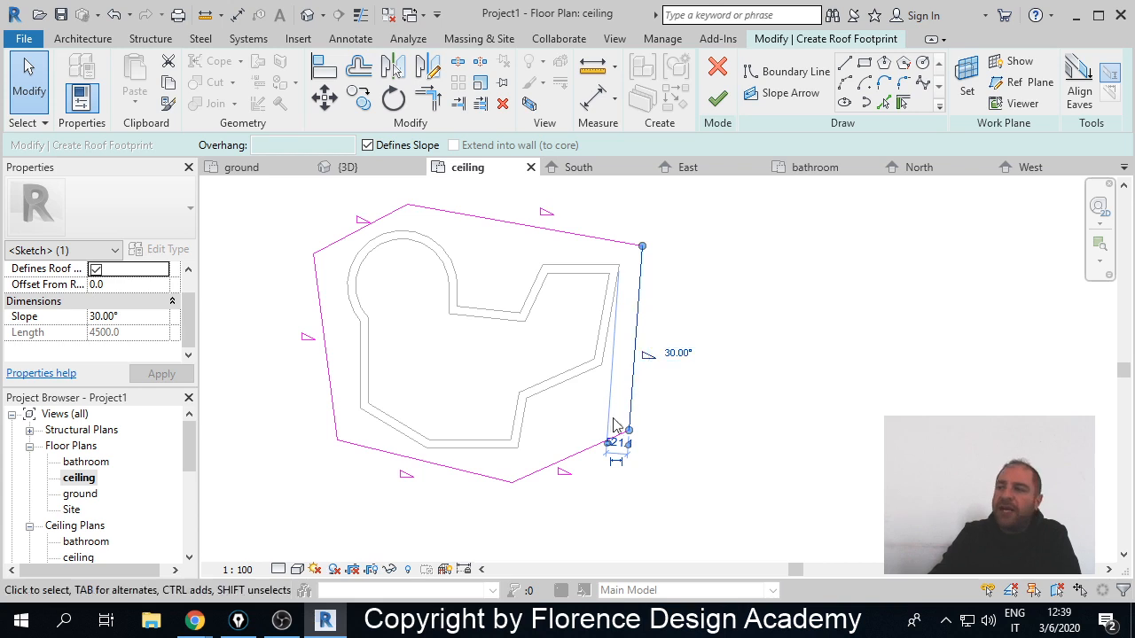
left_click(593, 450)
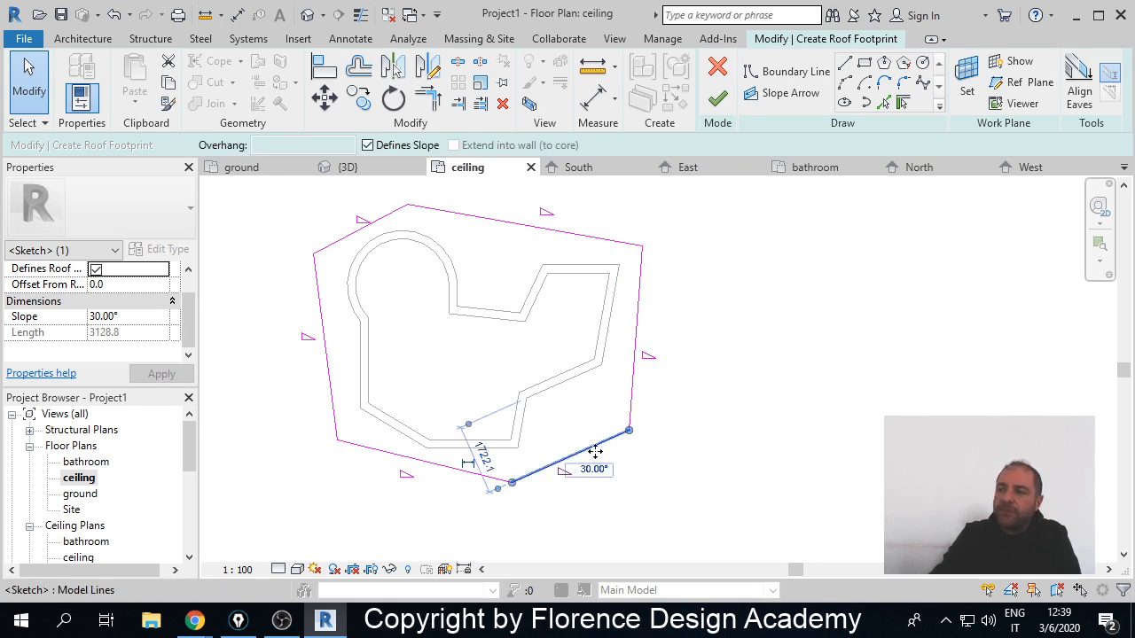
- Set the slope of the east boundary line of the roof footprint to 15°
scroll(595, 483, "up", 2)
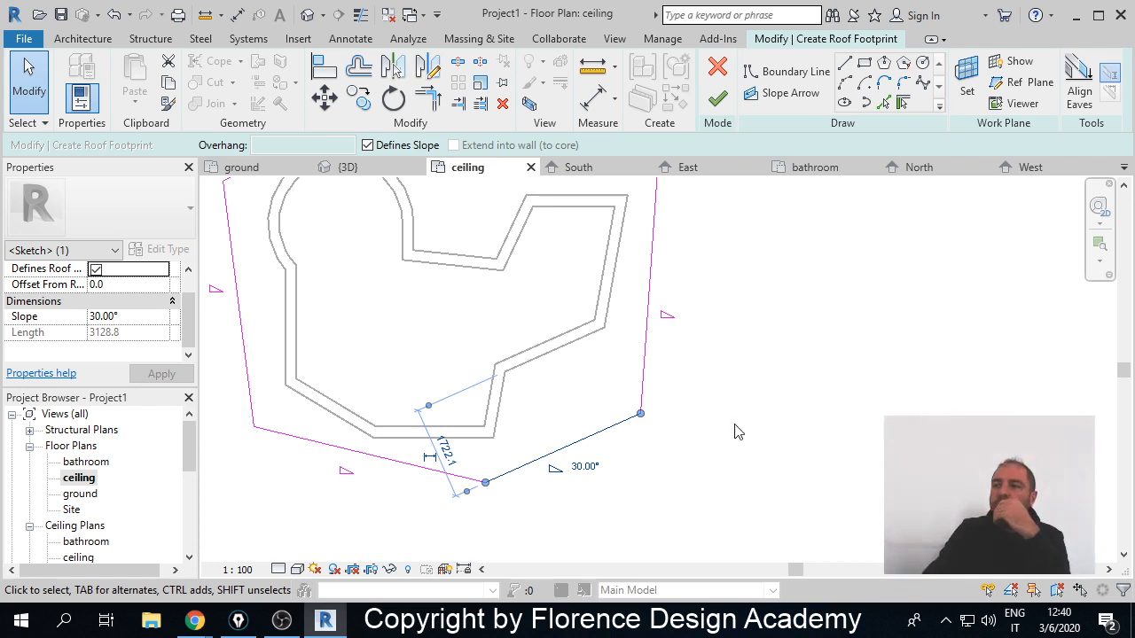
middle_click_drag(714, 348, 709, 423)
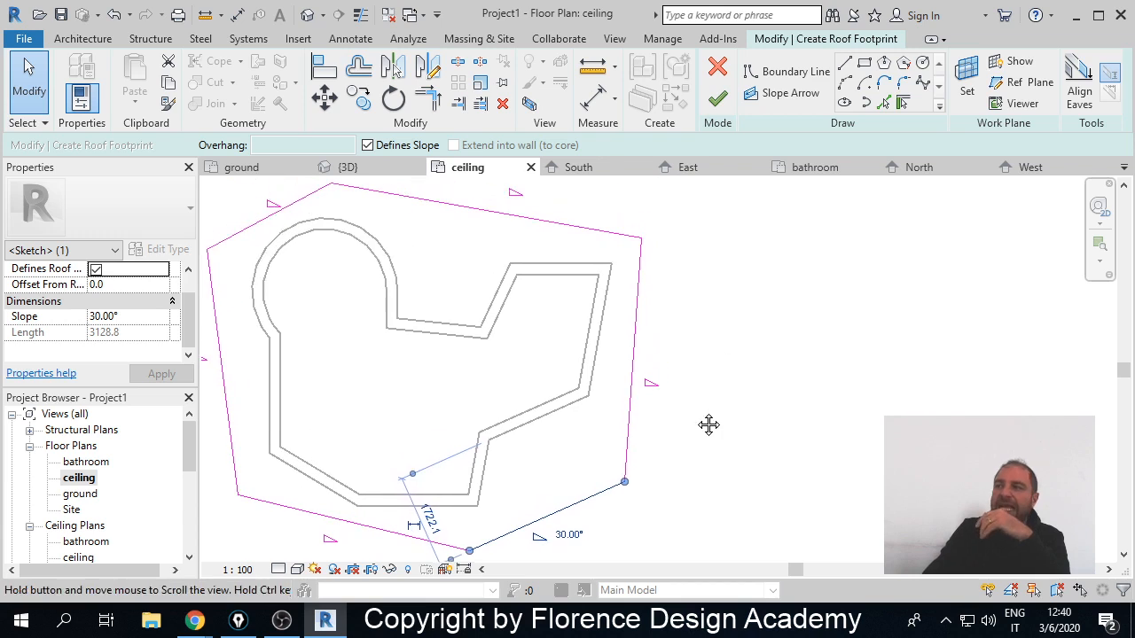
left_click(640, 321)
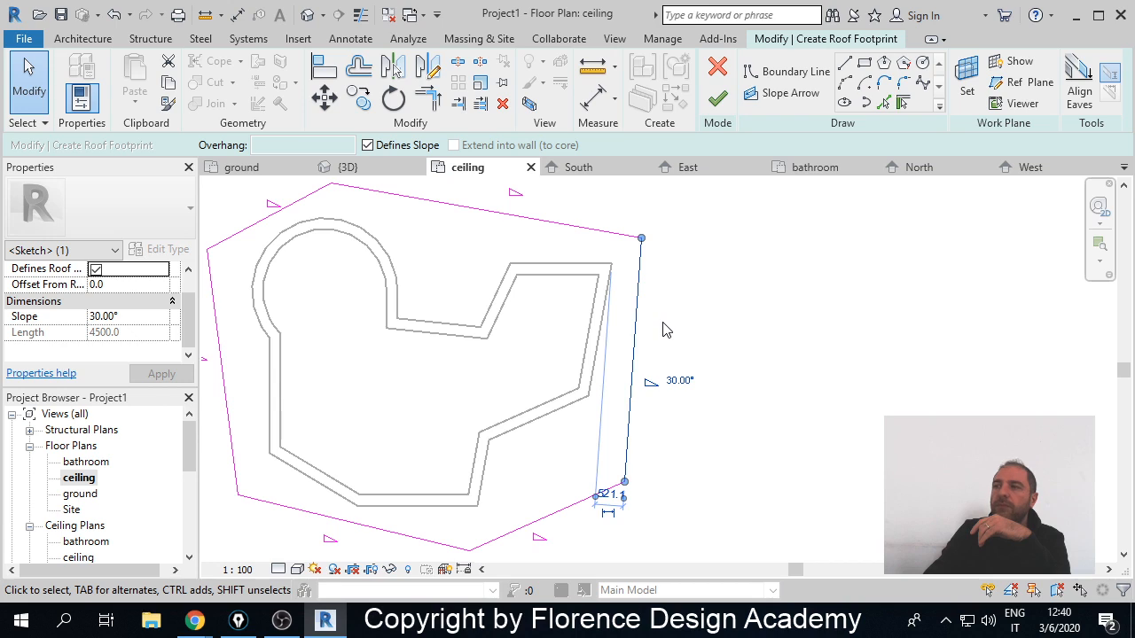
left_click(679, 382)
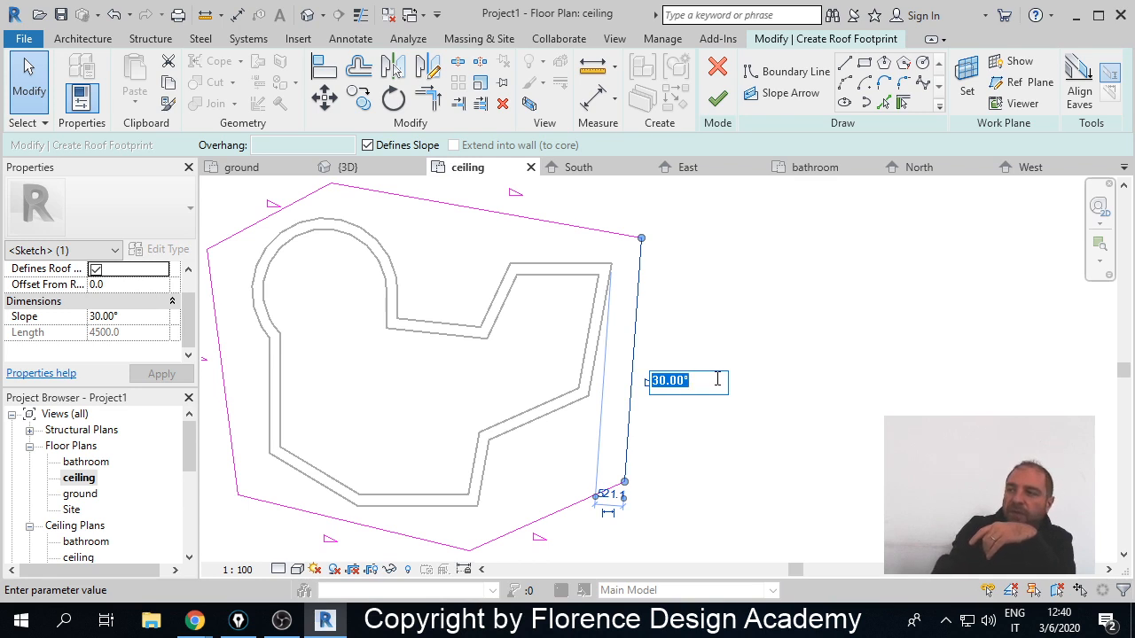
type("15")
key("Return")
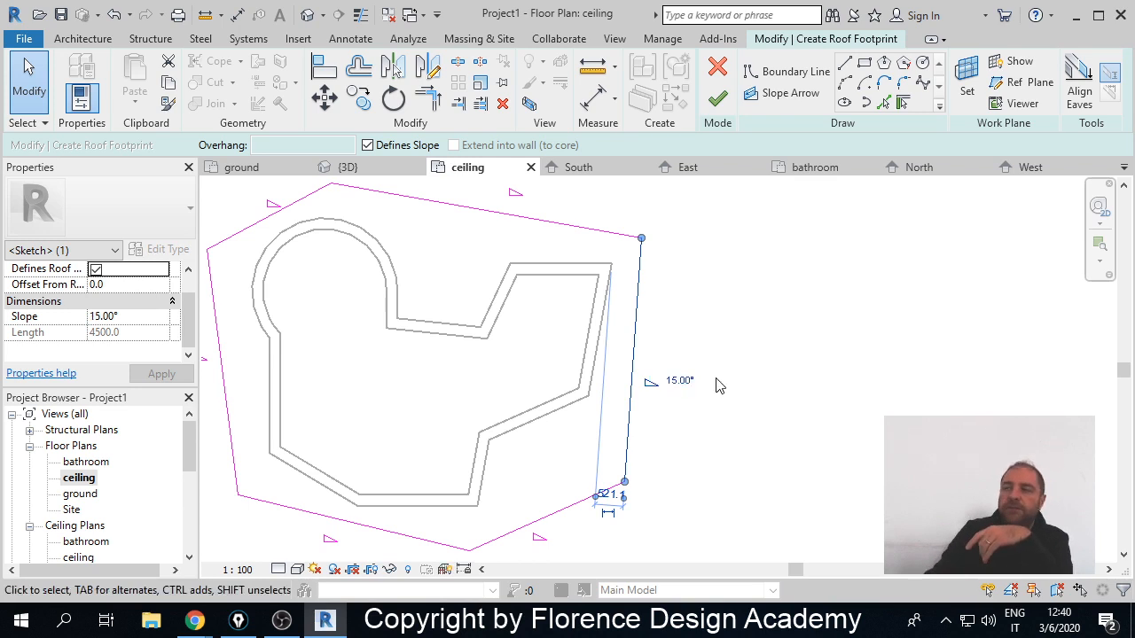
- Check the slopes of other boundary lines and set the west boundary line's slope to 60°
left_click(510, 215)
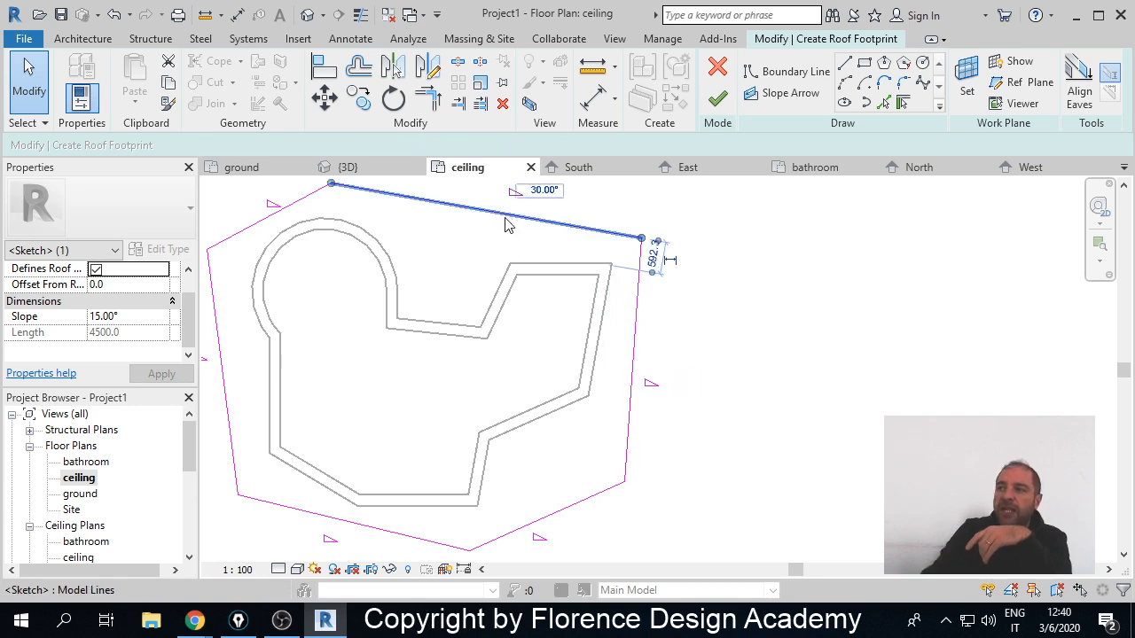
left_click(539, 520)
left_click(381, 529)
left_click(226, 399)
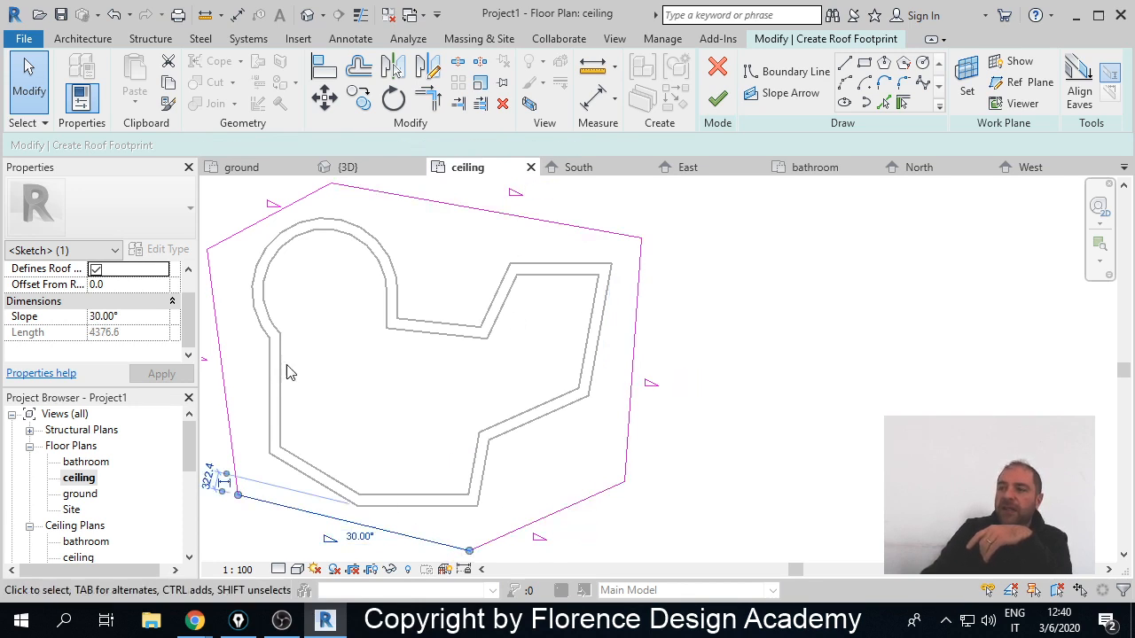
left_click(239, 234)
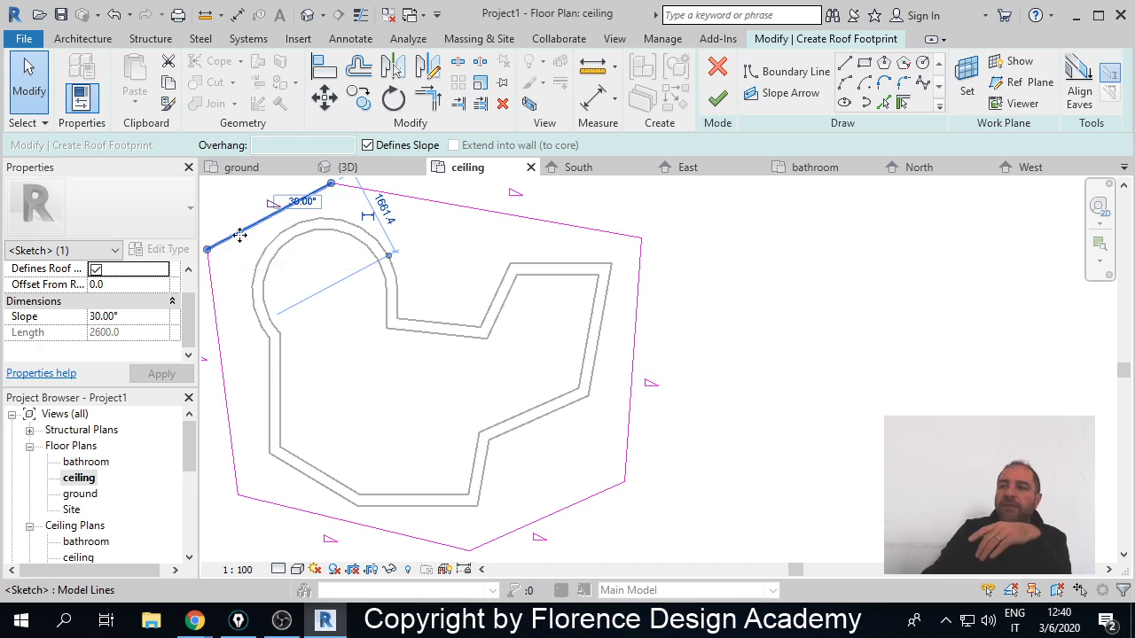
middle_click_drag(279, 360, 392, 341)
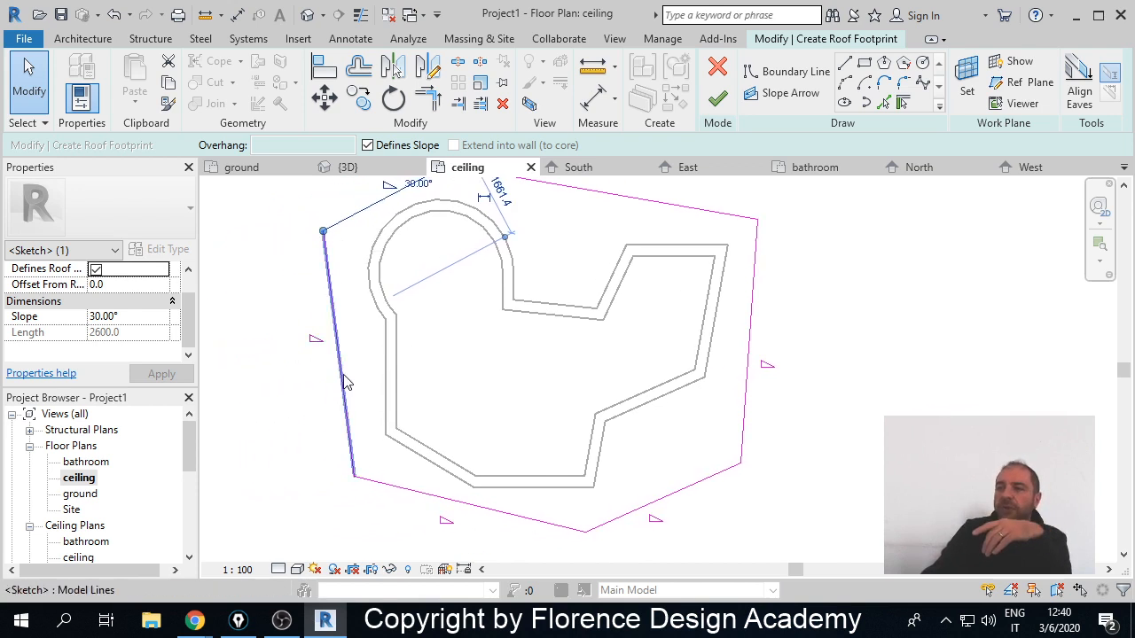
left_click(346, 381)
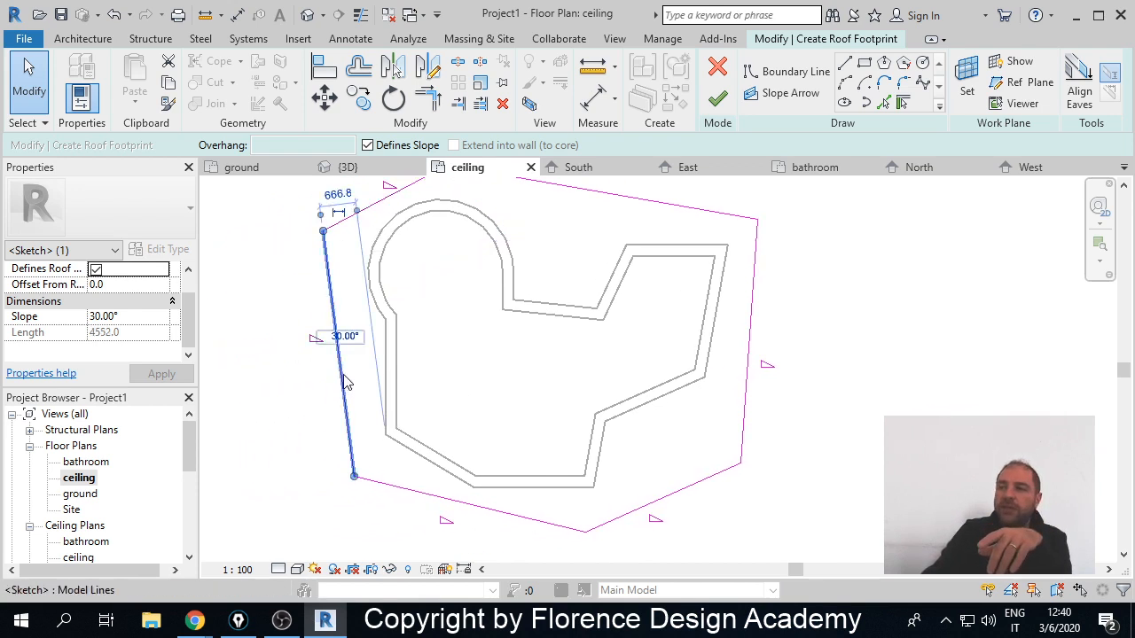
left_click(344, 336)
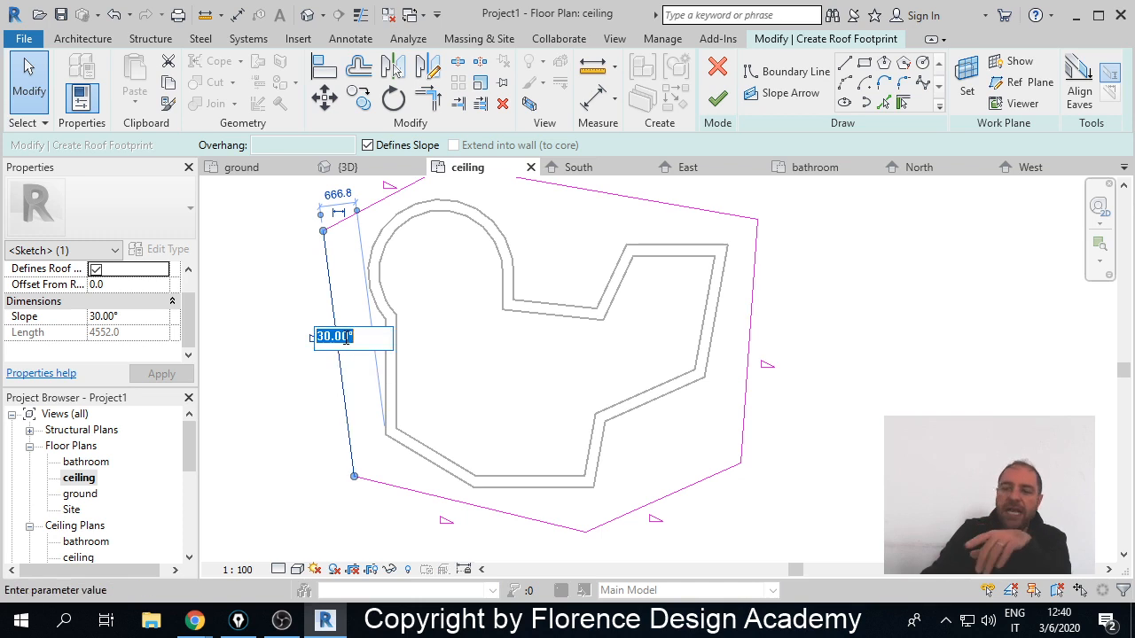
type("60")
key("Return")
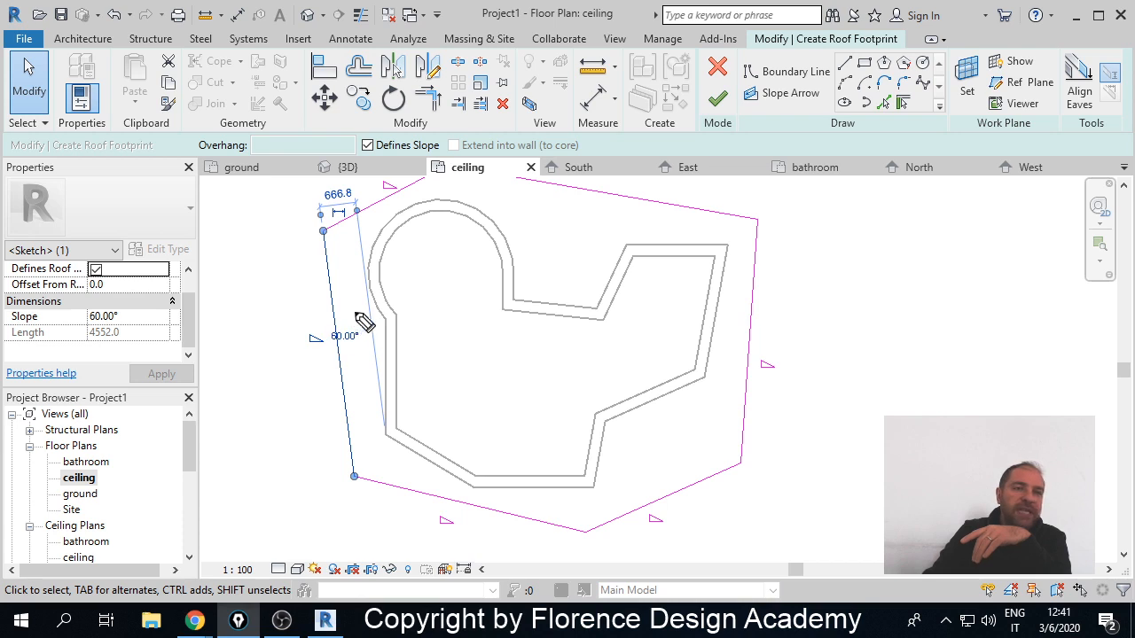
mouse_move(264, 431)
left_mouse_down()
mouse_move(321, 362)
mouse_move(341, 312)
mouse_move(263, 425)
mouse_move(326, 351)
mouse_move(277, 411)
mouse_move(330, 360)
mouse_move(278, 427)
mouse_move(386, 427)
left_mouse_up()
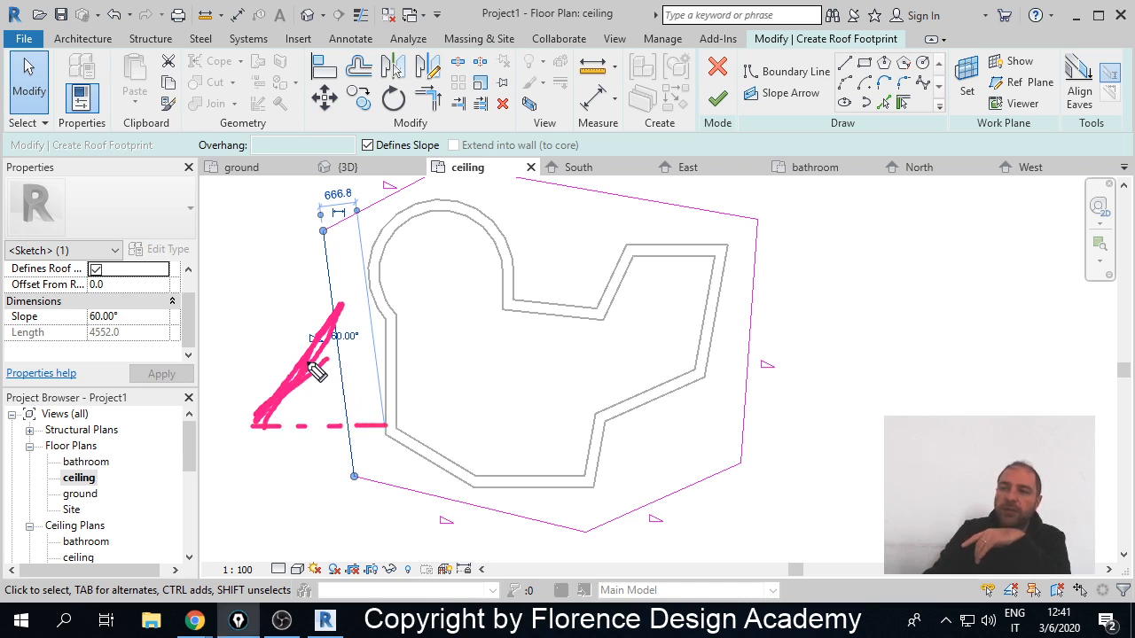
left_click_drag(310, 362, 334, 425)
mouse_move(362, 379)
left_mouse_down()
mouse_move(346, 396)
mouse_move(398, 367)
left_mouse_up()
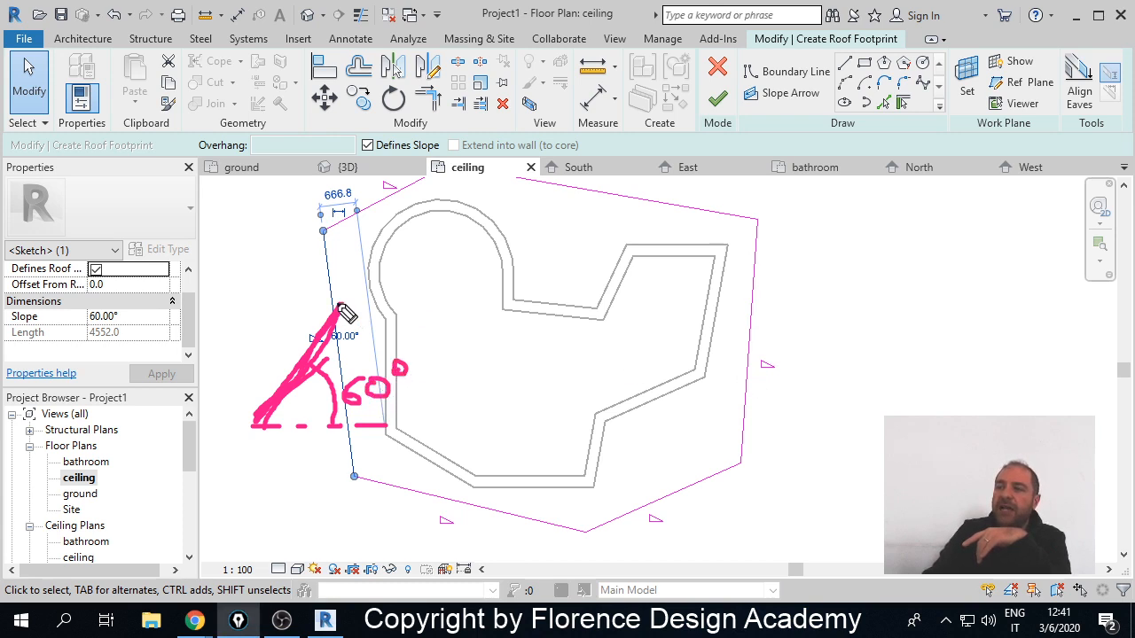
mouse_move(339, 306)
left_mouse_down()
mouse_move(531, 381)
mouse_move(754, 434)
left_mouse_up()
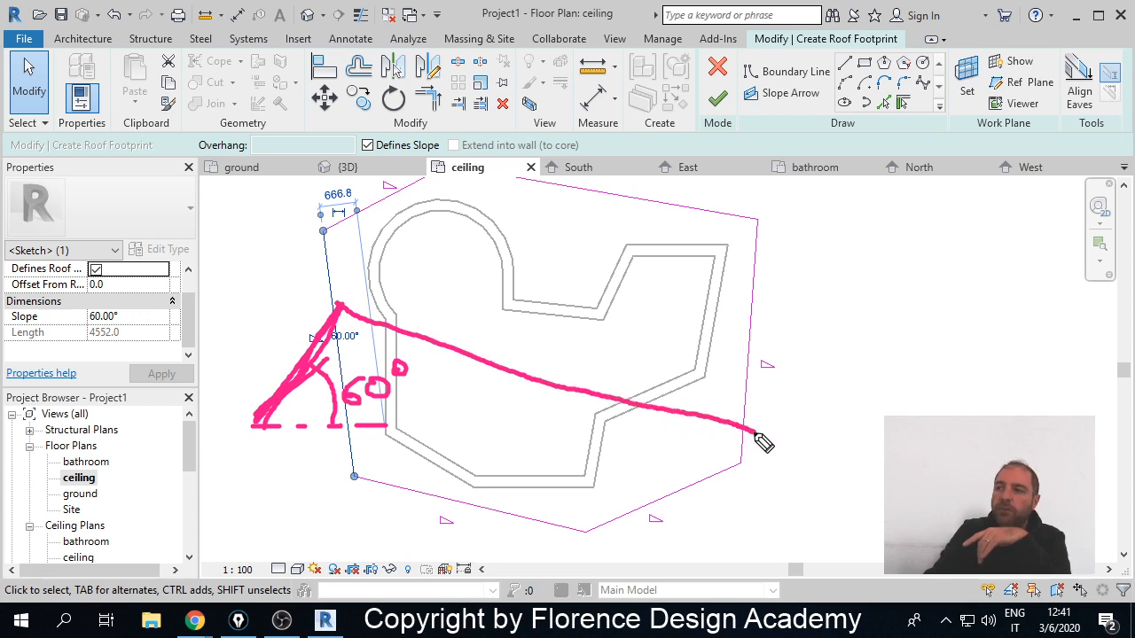
mouse_move(646, 408)
left_mouse_down()
mouse_move(641, 428)
mouse_move(602, 432)
mouse_move(619, 410)
left_mouse_up()
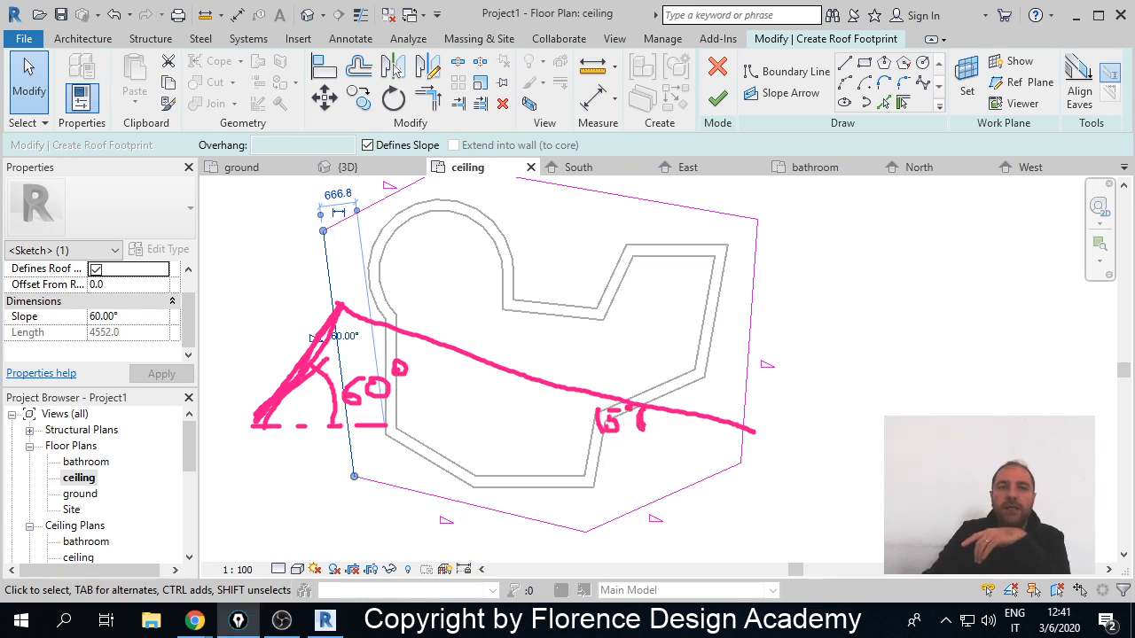
key("ctrl+shift+7")
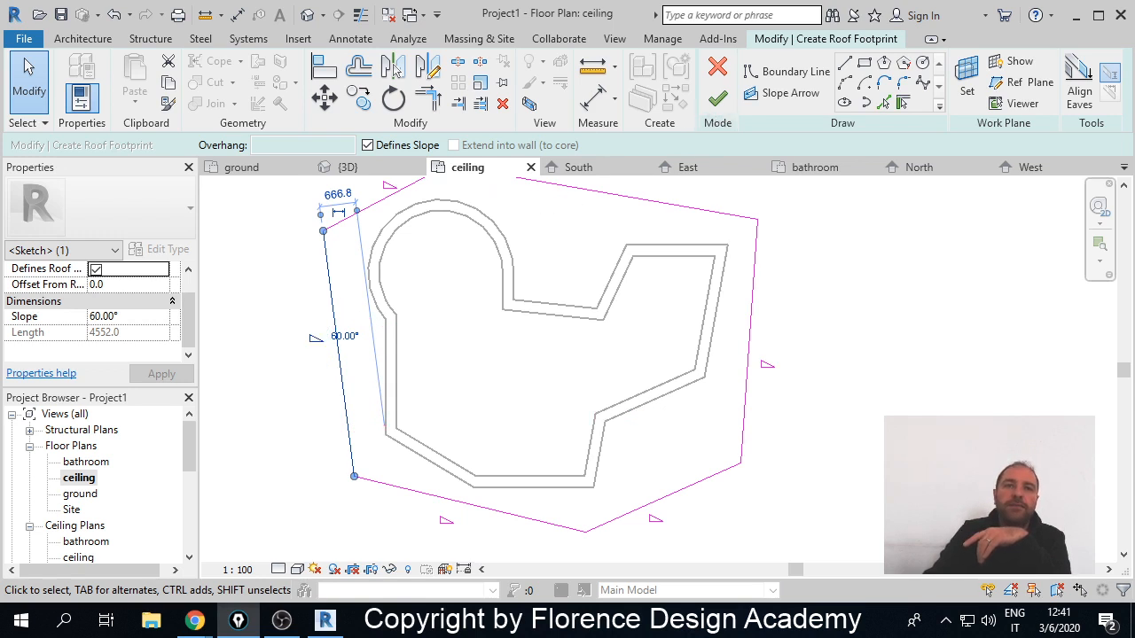
- Finish the roof footprint and attach the highlighted walls to the roof
left_click(730, 106)
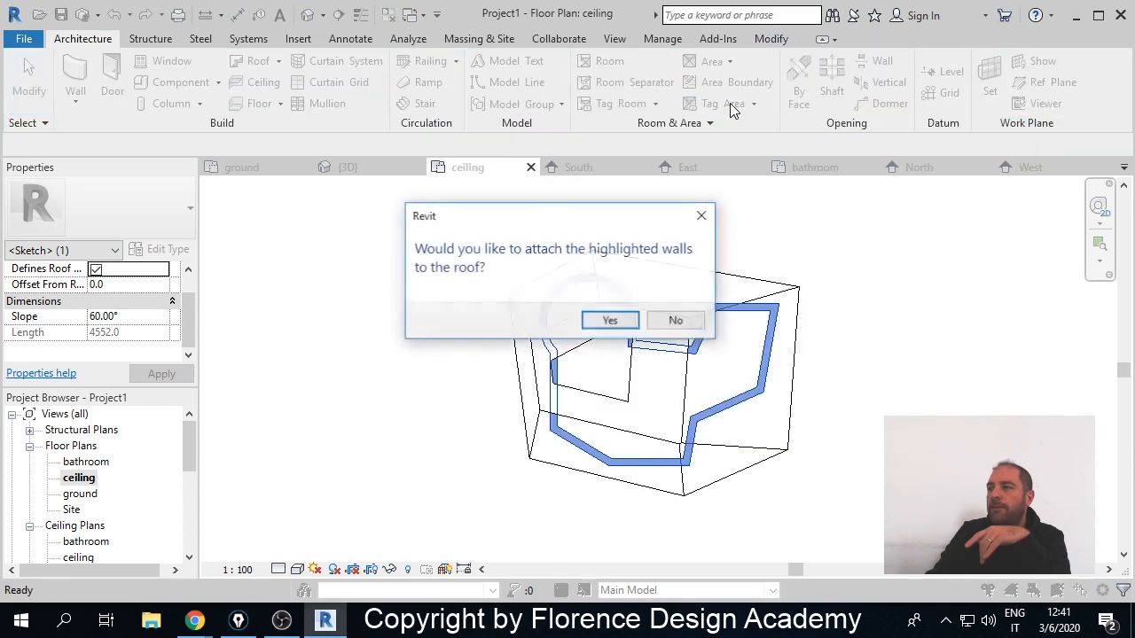
left_click(612, 320)
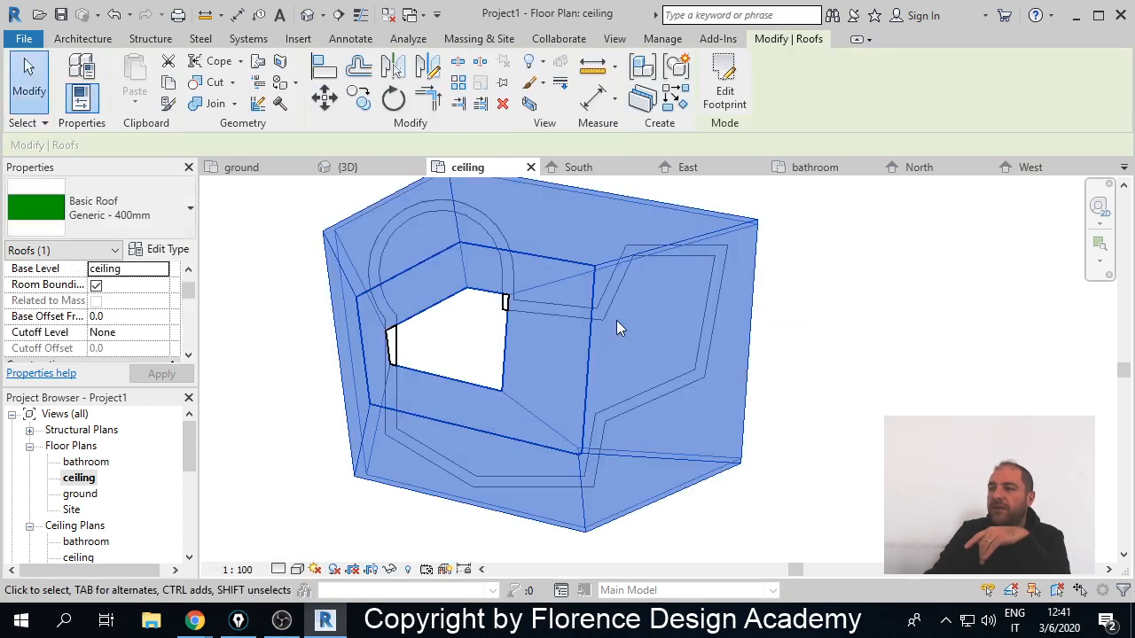
- Examine the finished roof in the 3D view from the front and the sides, comparing its steep and shallow slopes
left_click(361, 165)
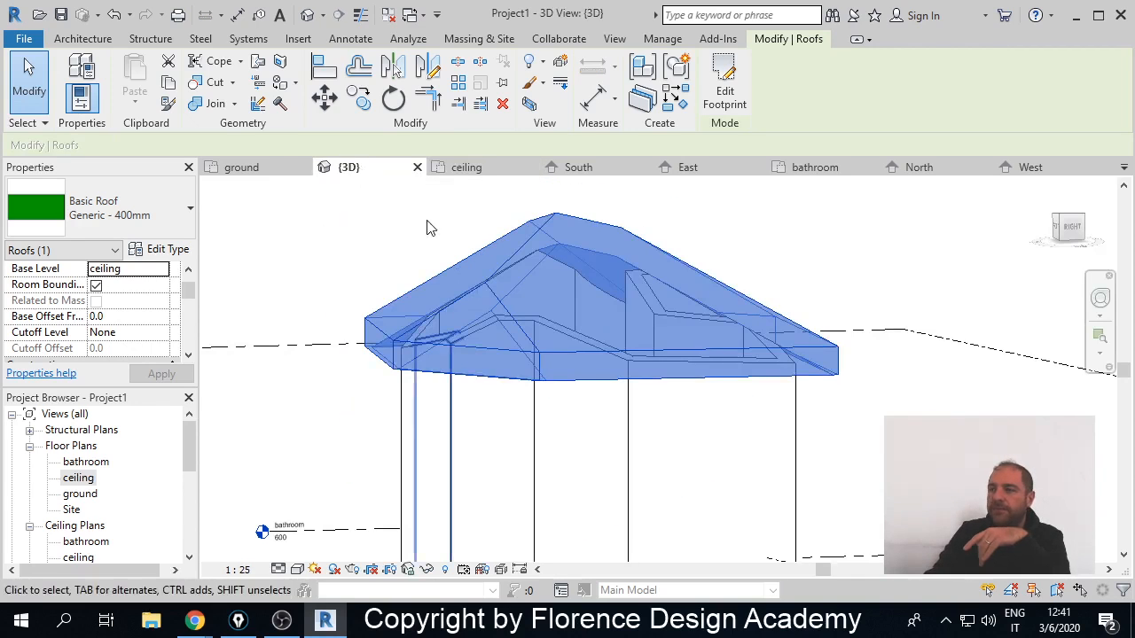
middle_click_drag(376, 401, 517, 388, "shift")
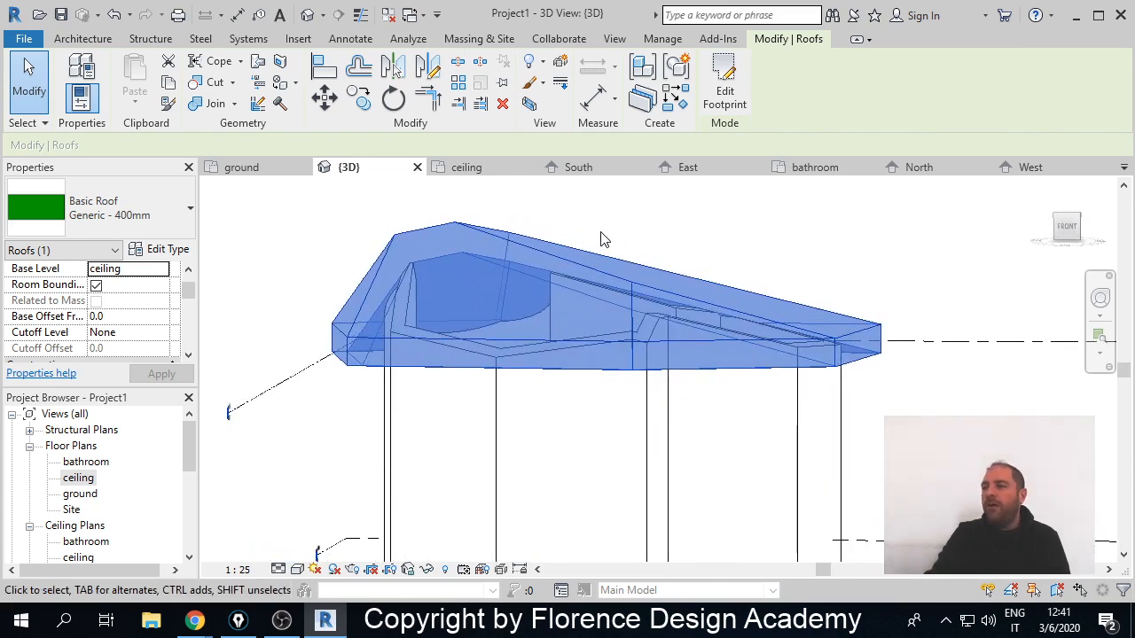
left_click(602, 235)
middle_click_drag(615, 257, 640, 290)
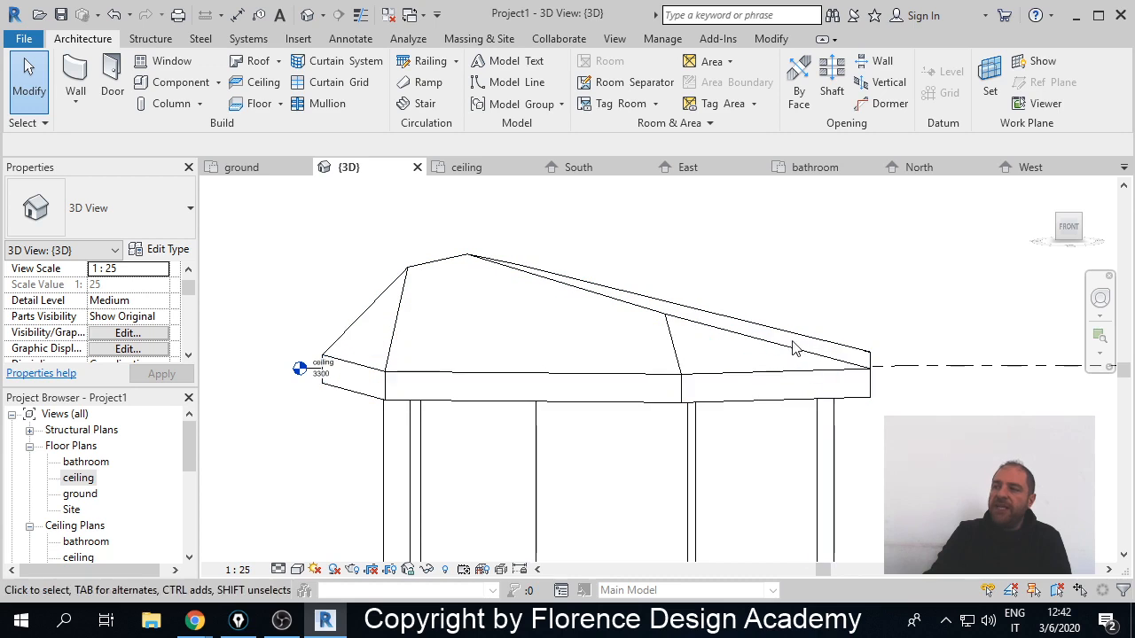
middle_click_drag(803, 347, 811, 381, "shift")
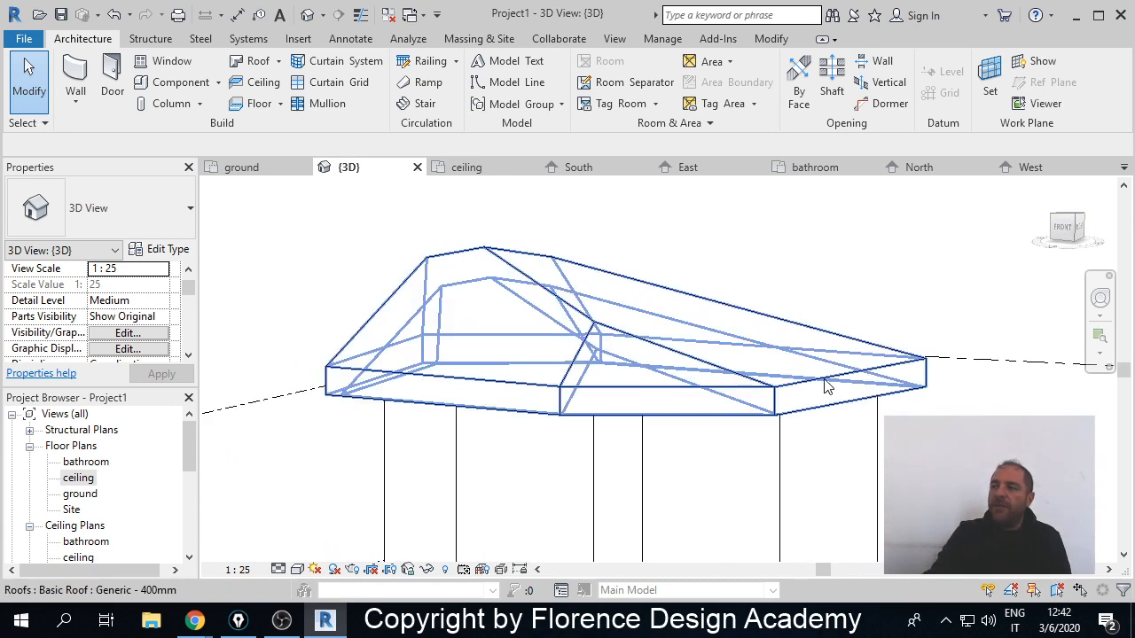
middle_click_drag(743, 373, 864, 360, "shift")
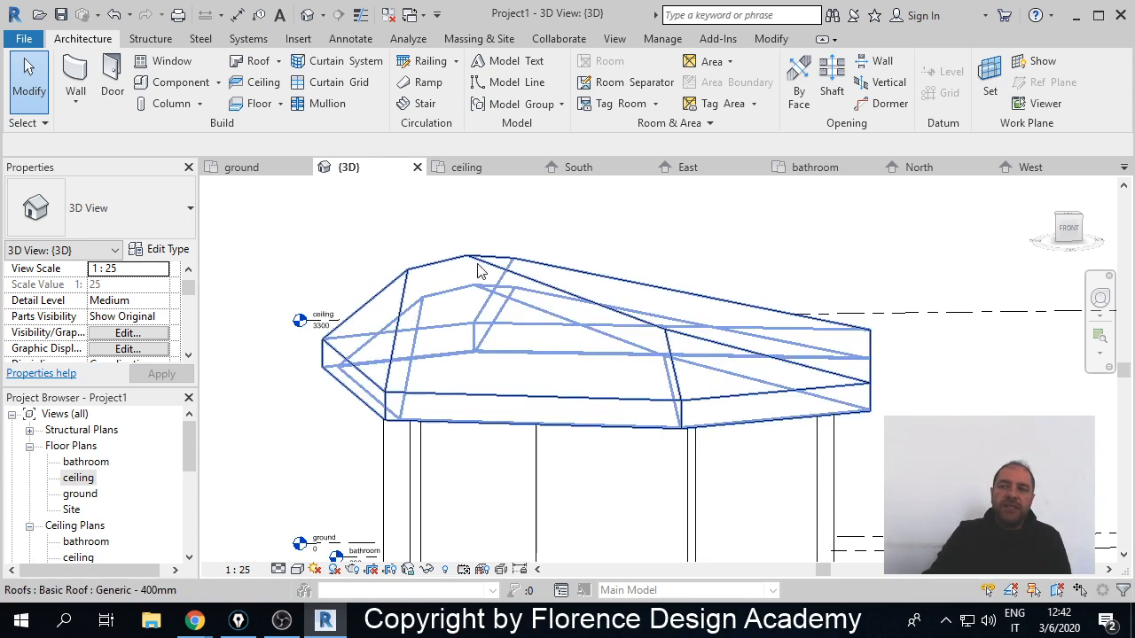
middle_click_drag(469, 261, 519, 349, "shift")
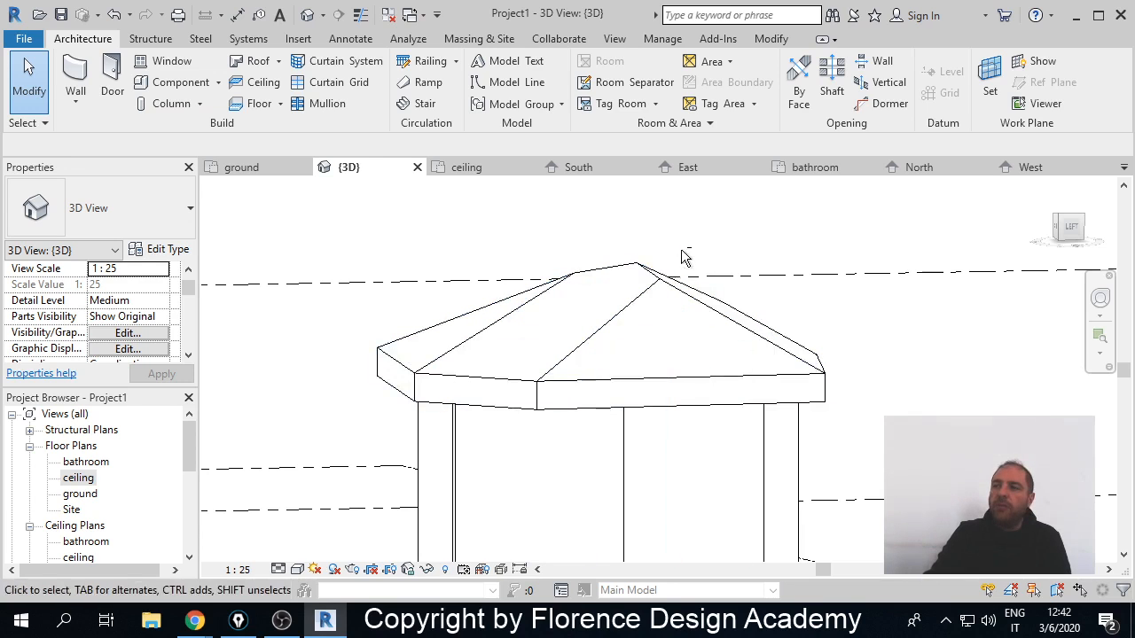
middle_click_drag(682, 244, 538, 306, "shift")
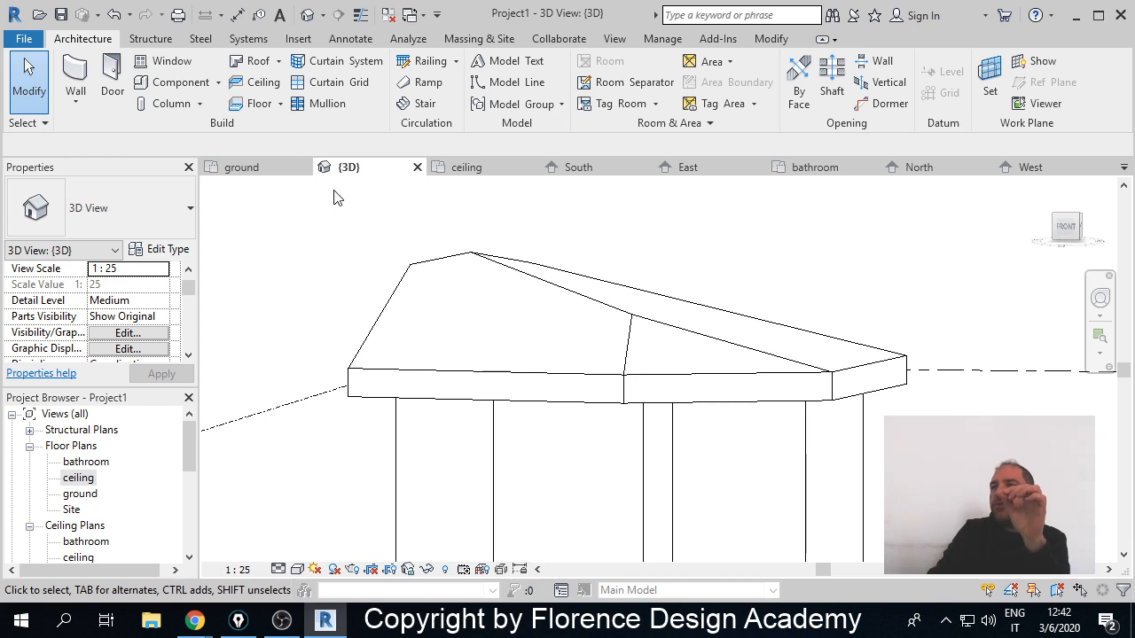
- Delete the roof from the 3D model
left_click(475, 262)
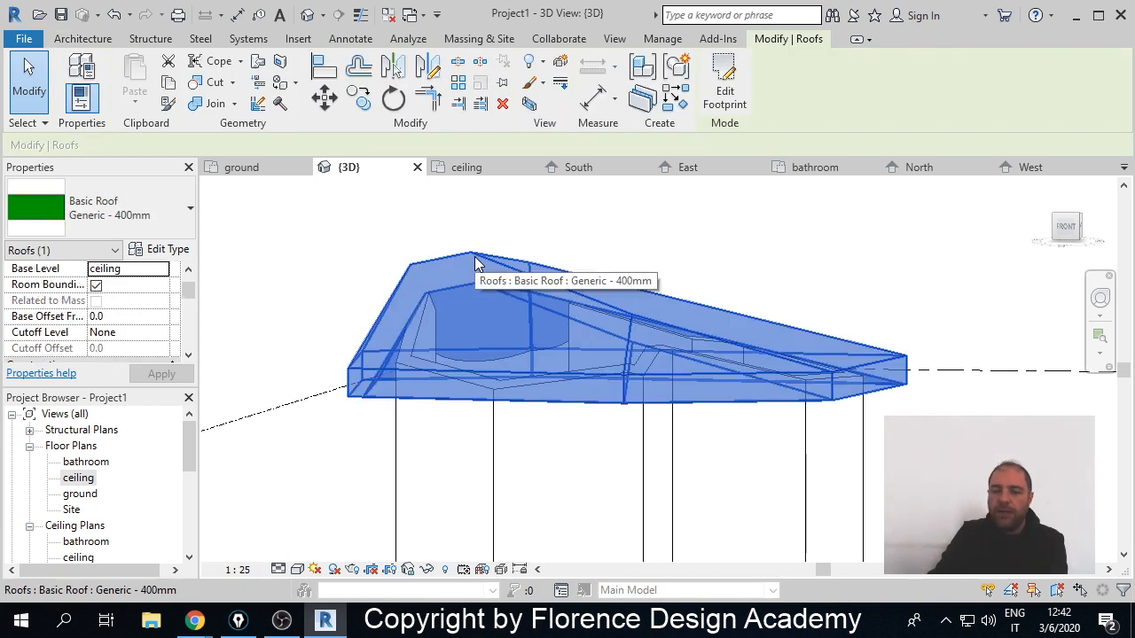
key("Delete")
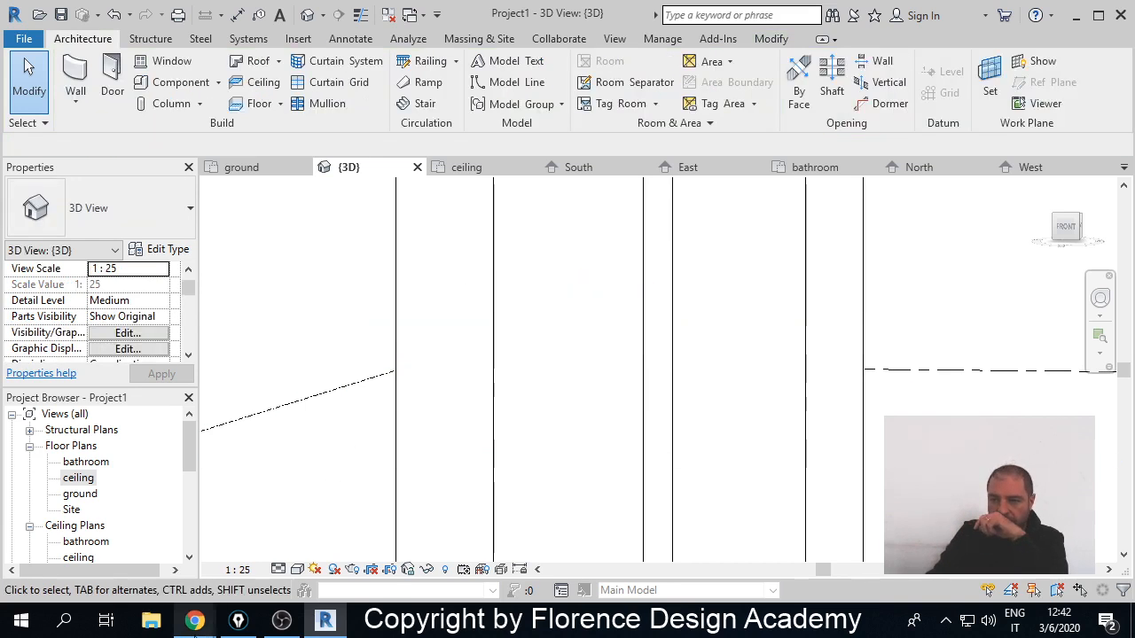
- Switch to the browser's roof image search and examine the Anatomy of a Roof reference picture
mouse_move(195, 621)
left_click(344, 541)
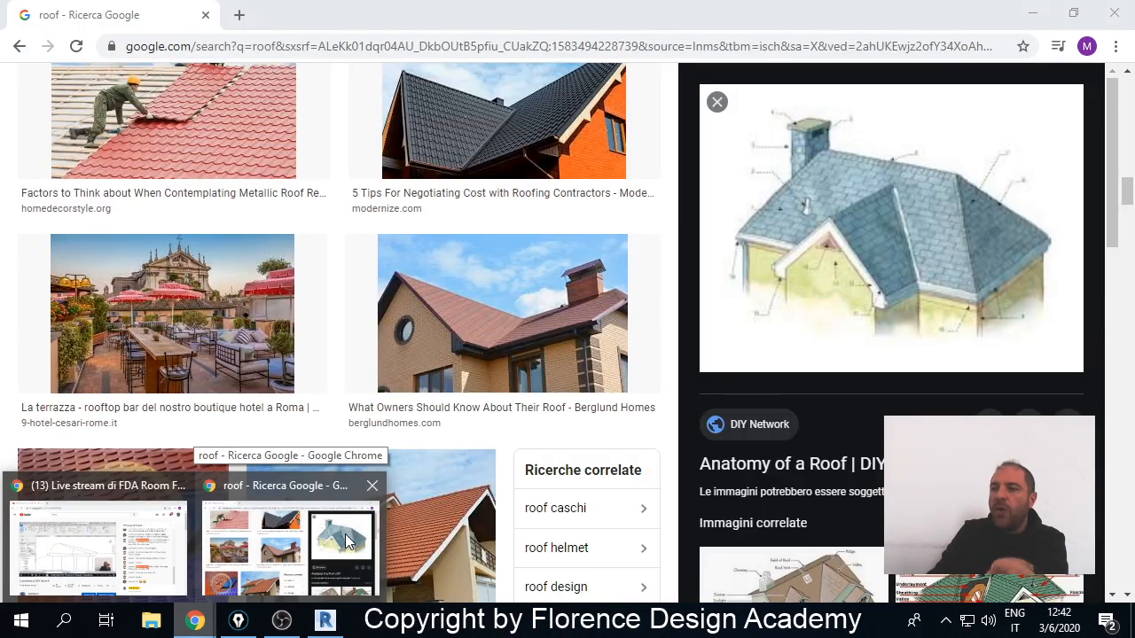
left_click(344, 540)
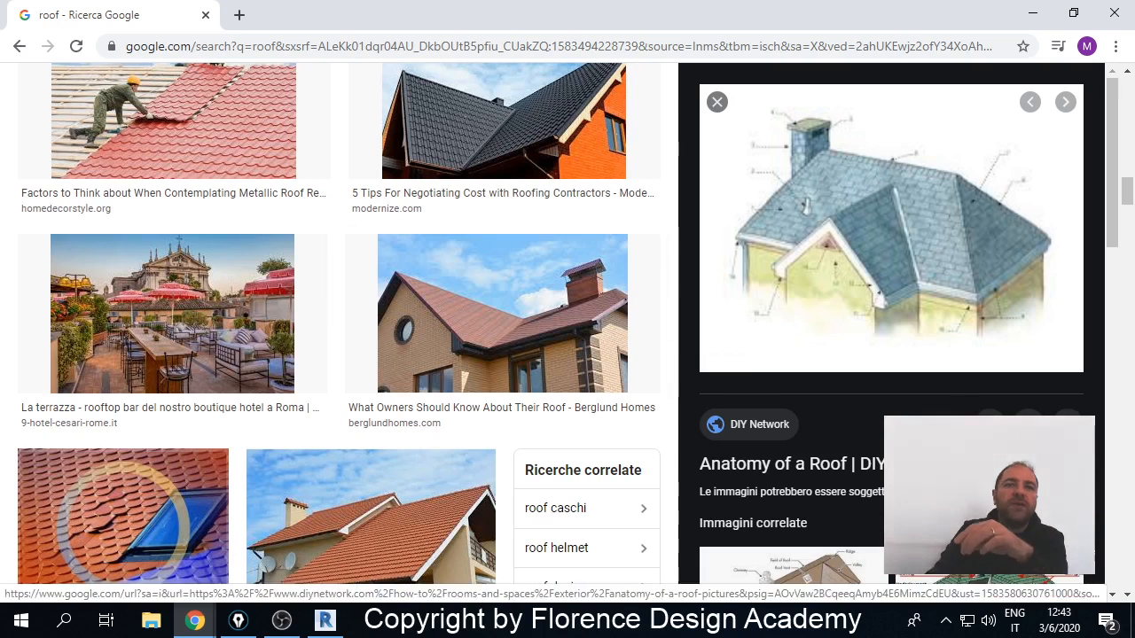
key("ctrl+shift+3")
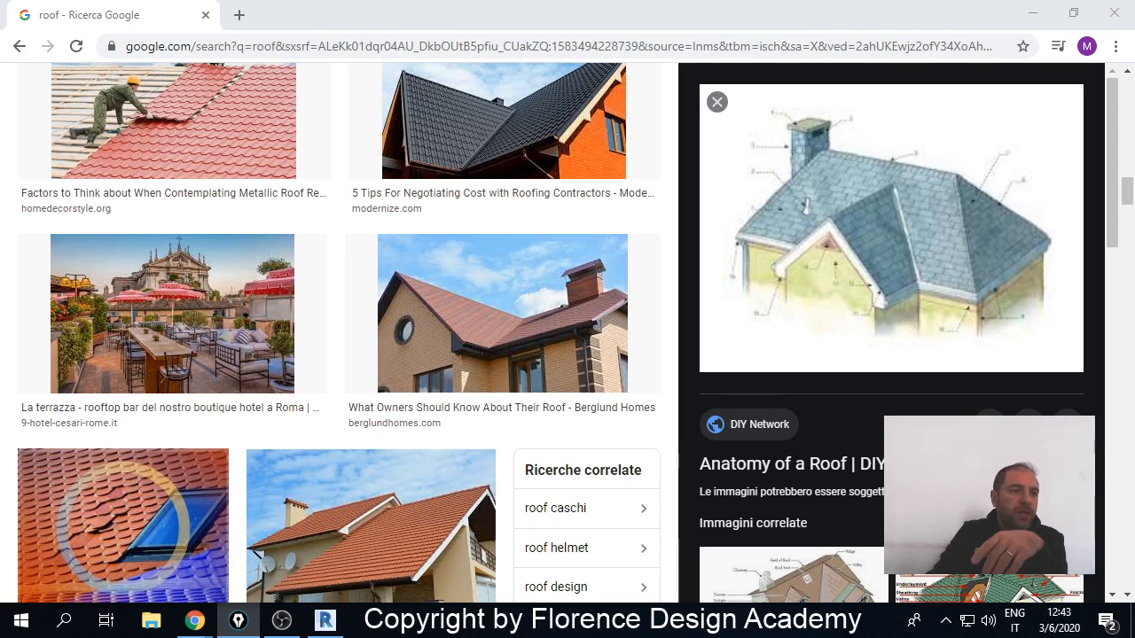
- Return to Revit and delete all the remaining walls and the floor slab in the 3D view
key("alt+Tab")
scroll(439, 370, "down", 3)
left_click(445, 303)
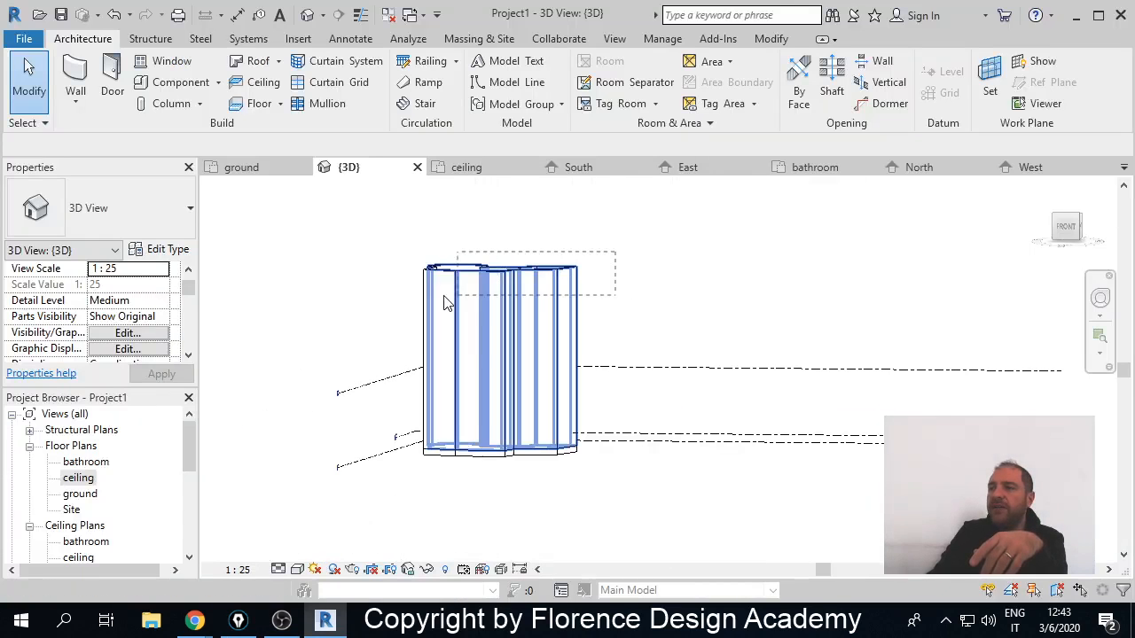
left_click(446, 303)
key("Delete")
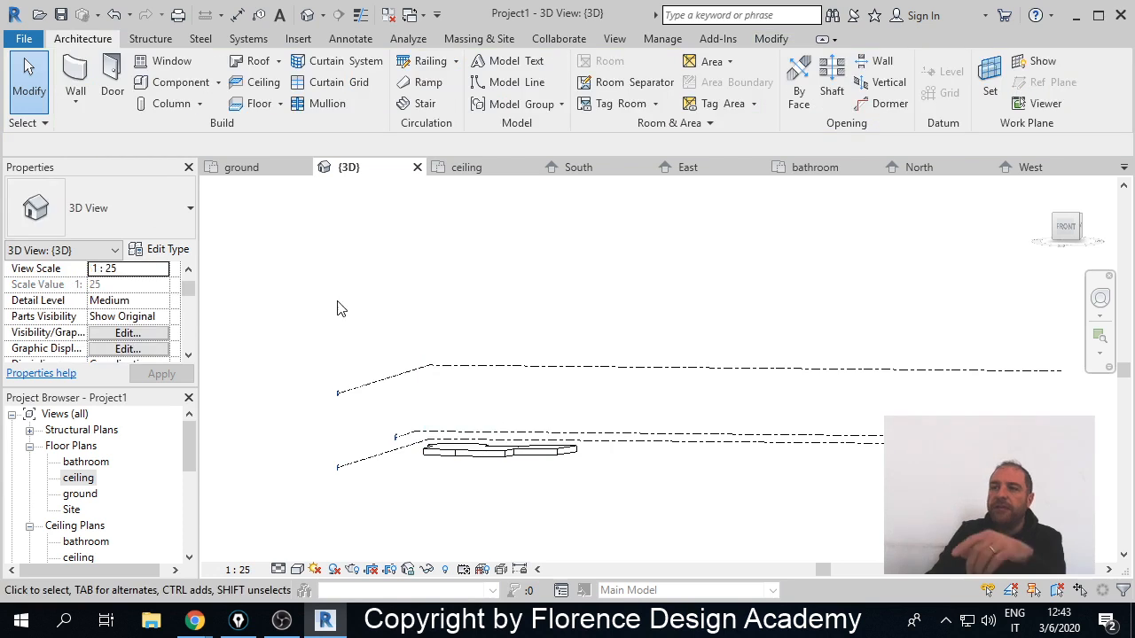
left_click(535, 454)
key("Delete")
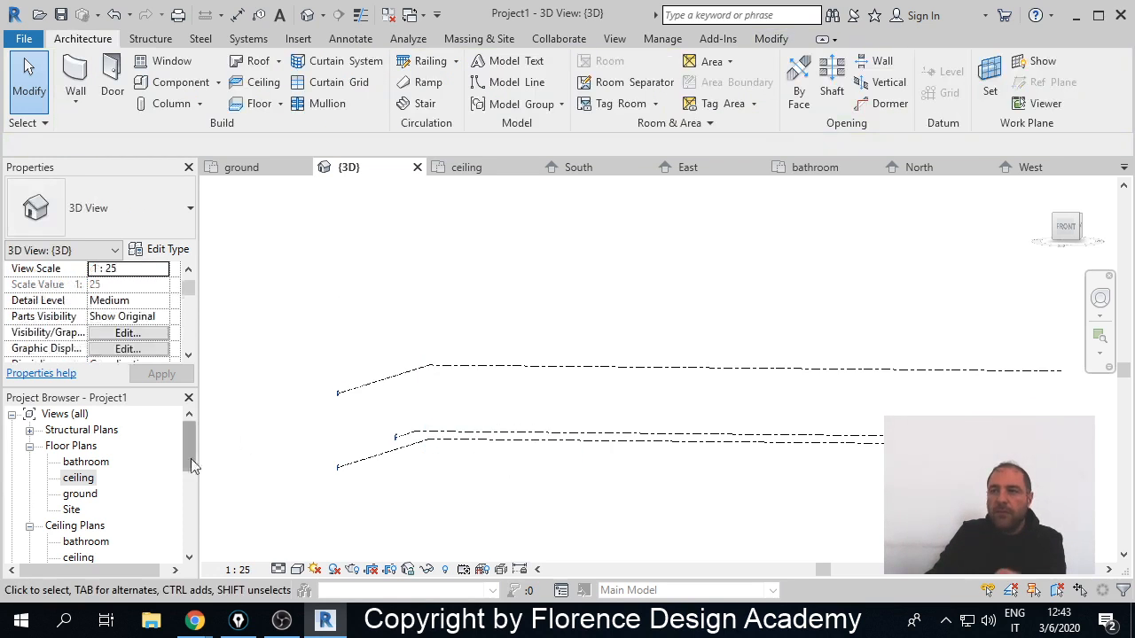
- In the ground floor plan, draw a closed T-shaped outline of Generic - 200mm walls, about 2100 mm wide with a 1400 mm projection on the west side
double_click(84, 494)
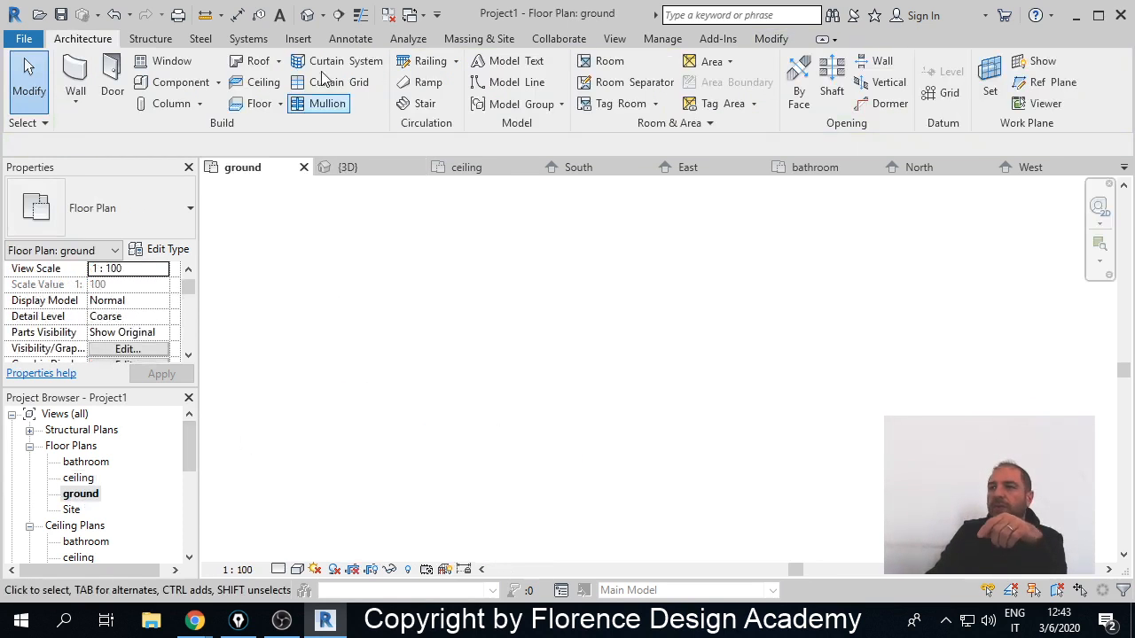
left_click(89, 78)
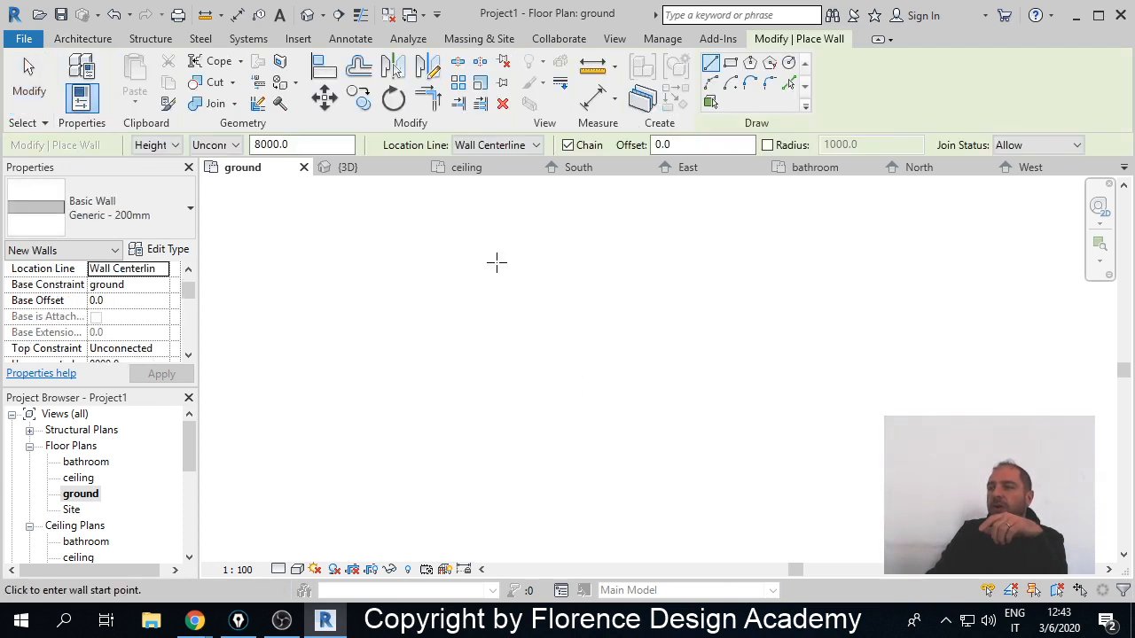
left_click(537, 218)
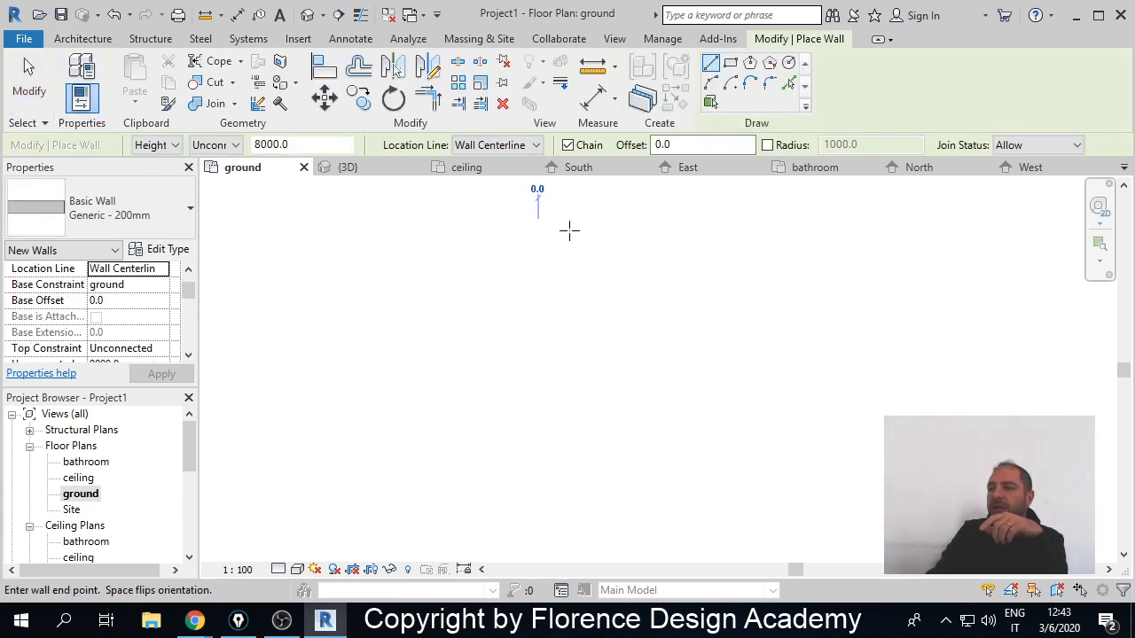
left_click(670, 230)
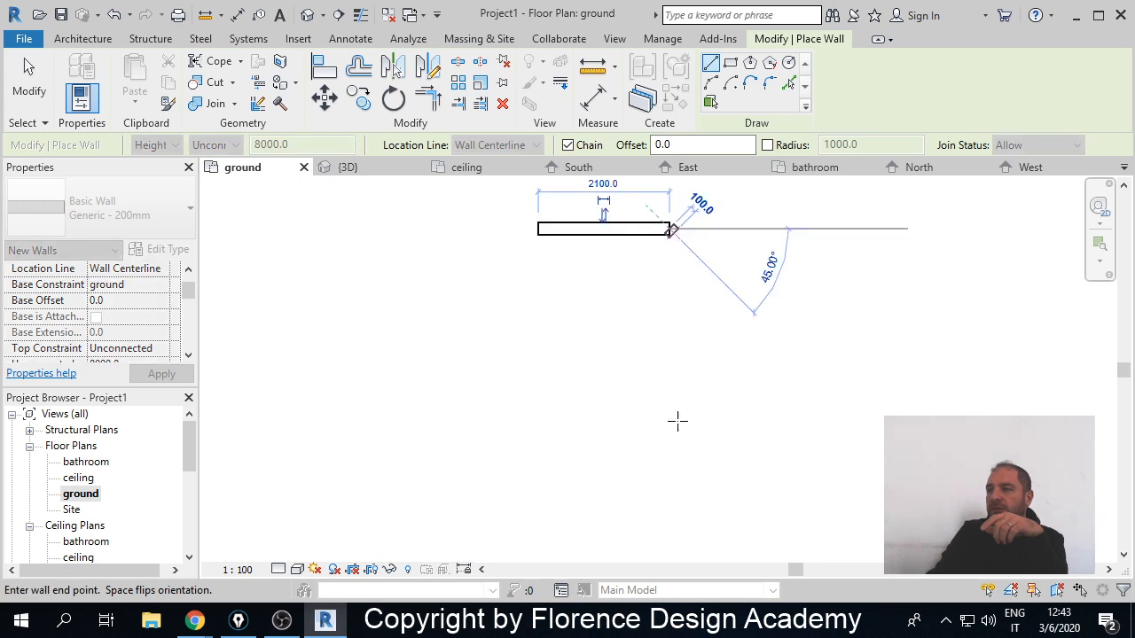
left_click(669, 478)
left_click(537, 488)
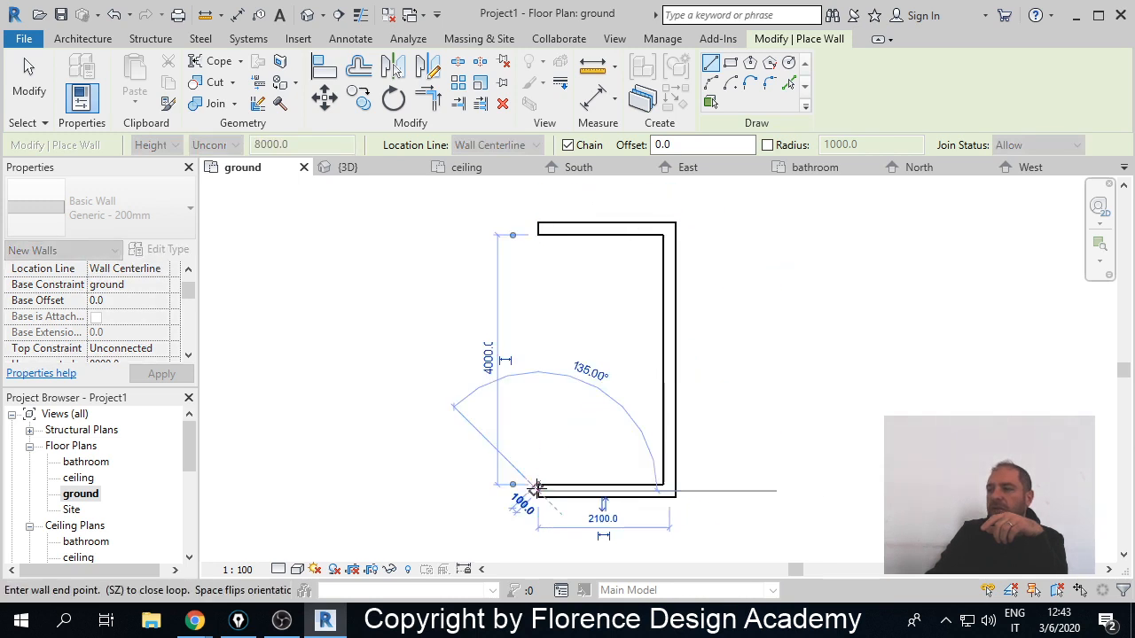
left_click(538, 415)
left_click(450, 415)
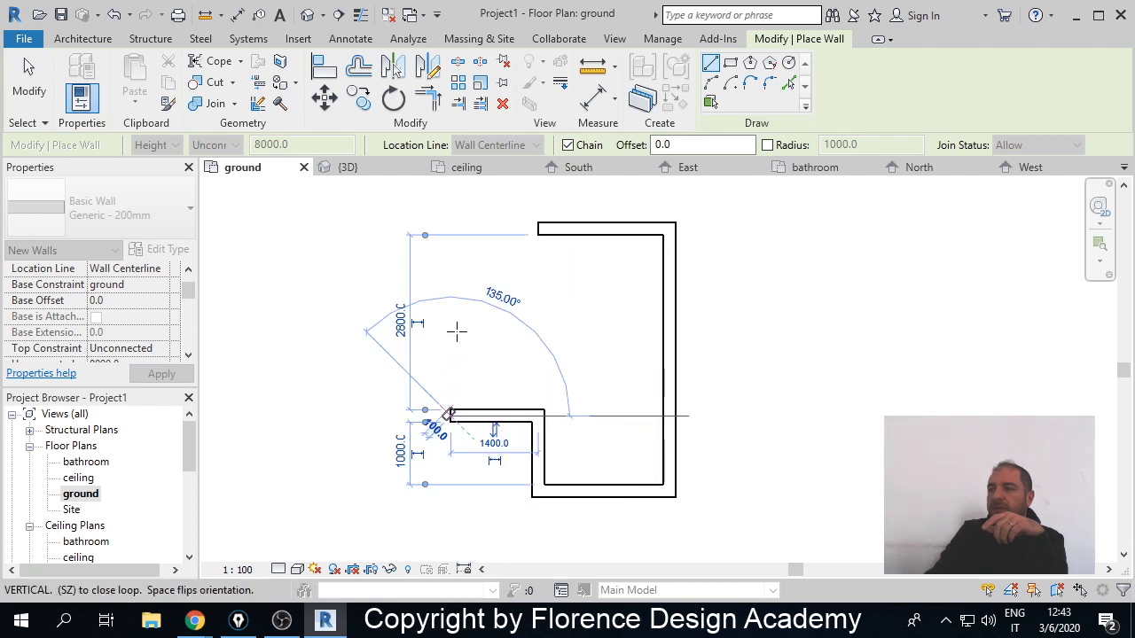
left_click(449, 311)
left_click(538, 311)
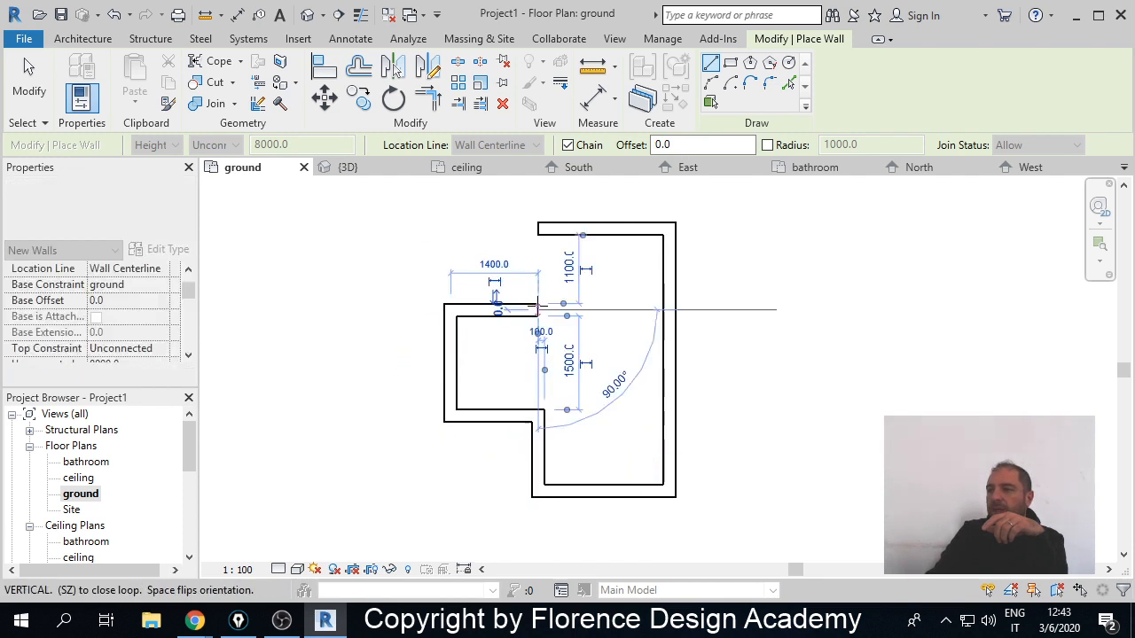
left_click(536, 229)
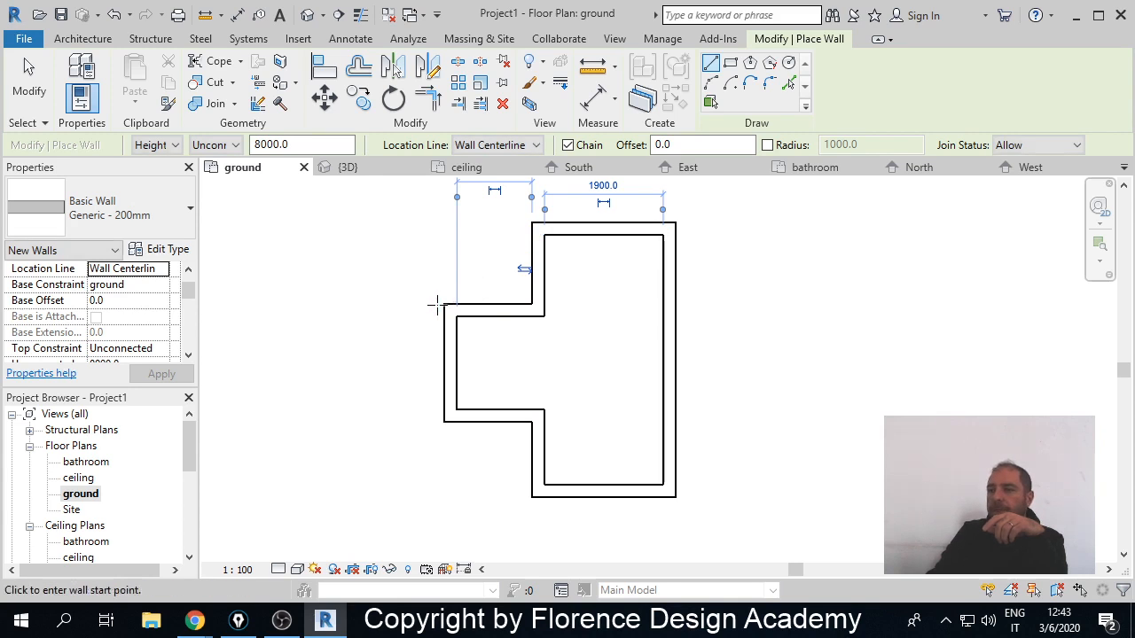
- Switch to the browser's roof reference picture and trace the roof's eaves outline on it, with a downward arrow on the gable
mouse_move(194, 620)
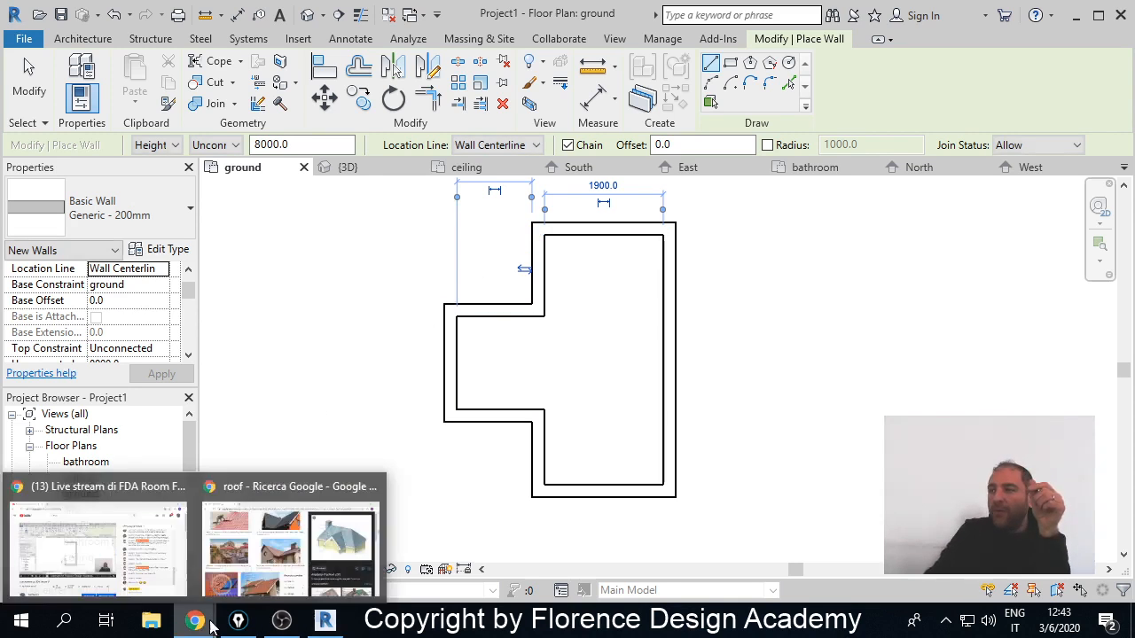
left_click(372, 532)
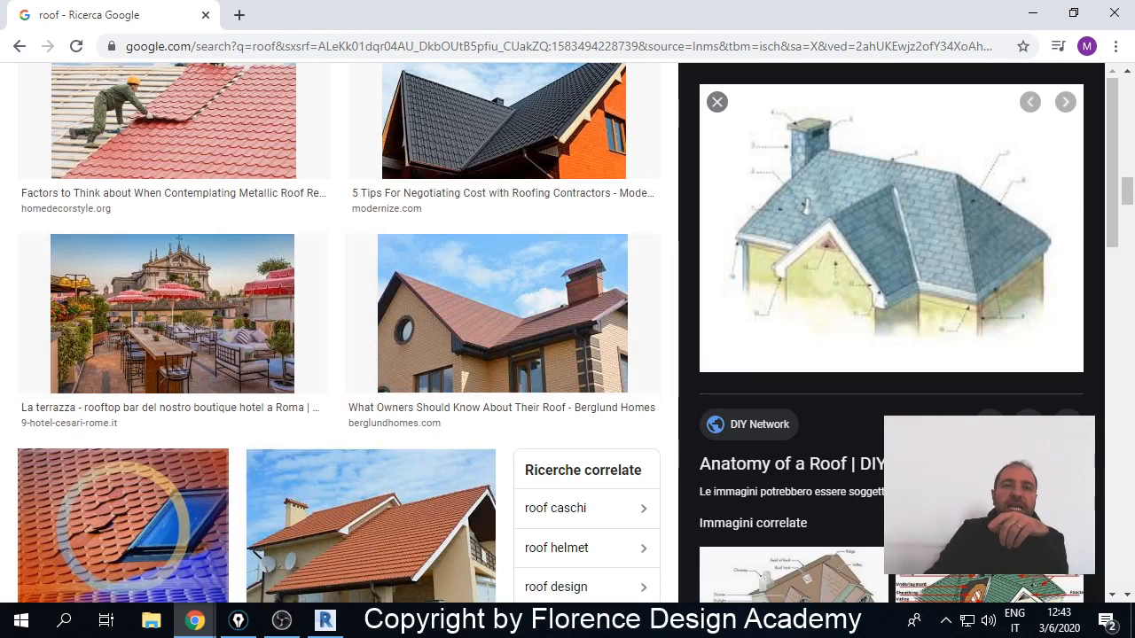
left_click(237, 620)
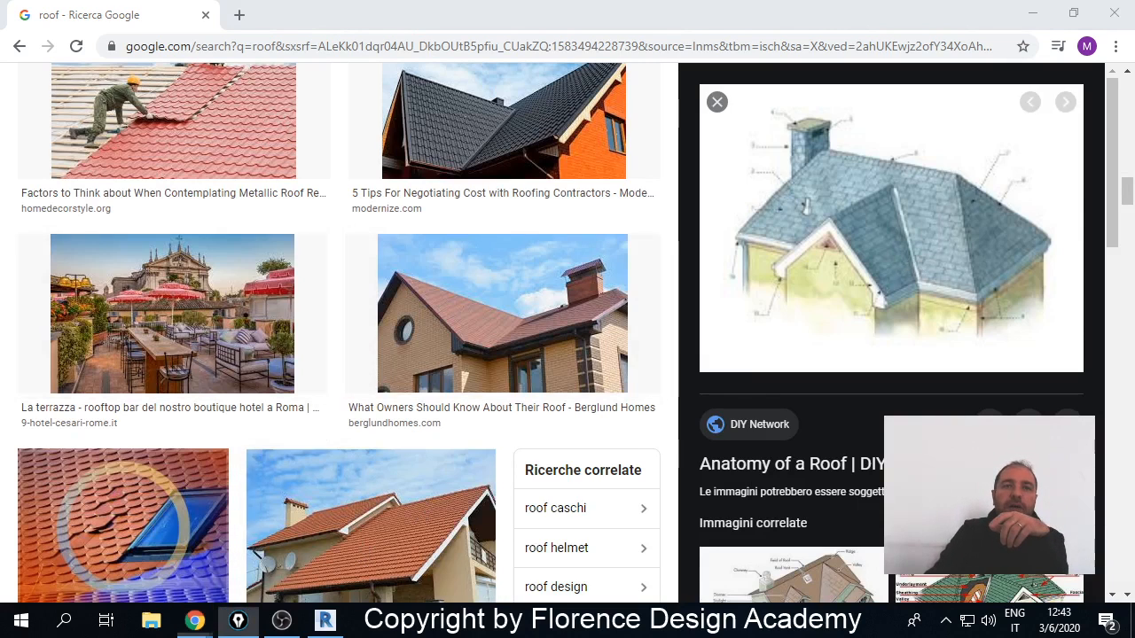
left_click(773, 272)
left_click_drag(773, 273, 882, 306)
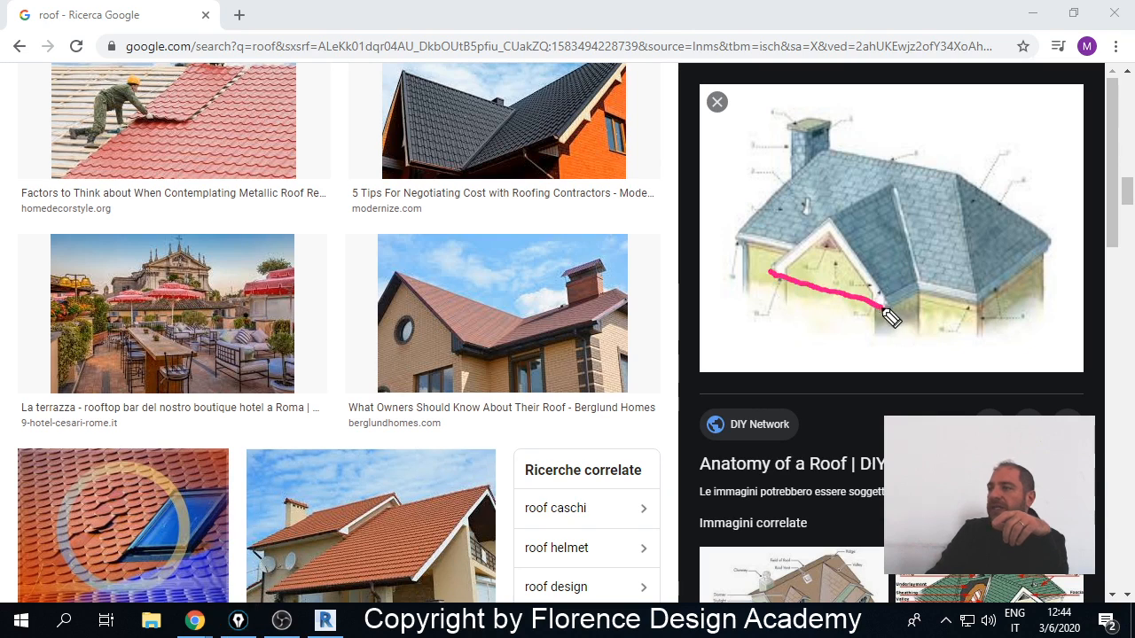
mouse_move(826, 232)
left_mouse_down()
mouse_move(825, 286)
mouse_move(815, 276)
mouse_move(836, 280)
left_mouse_up()
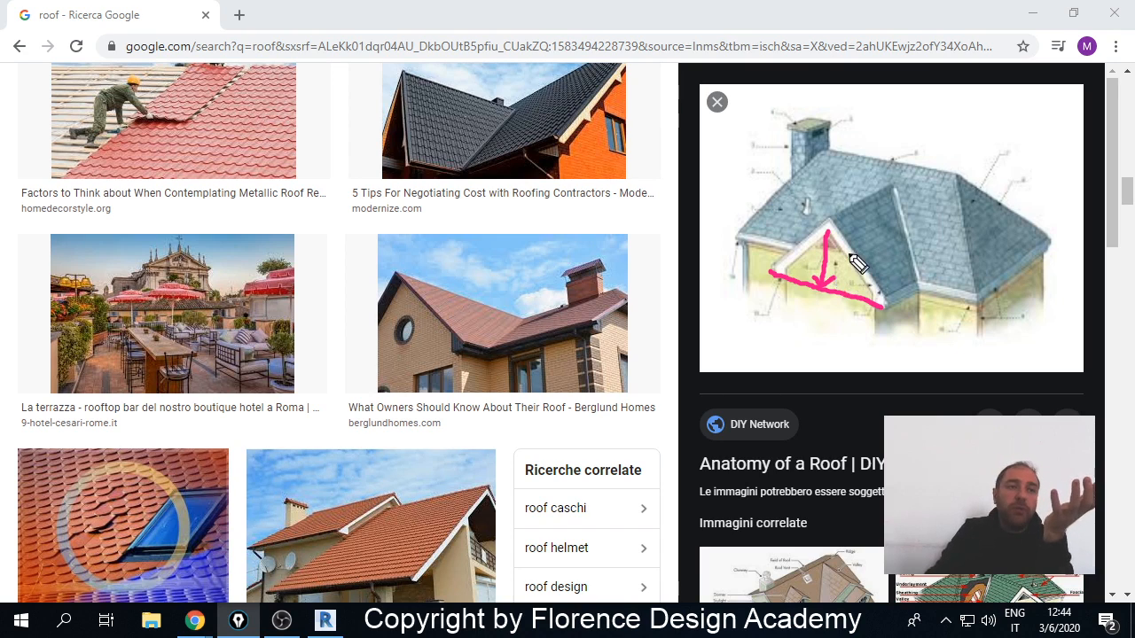
mouse_move(885, 307)
left_mouse_down()
mouse_move(918, 290)
mouse_move(973, 307)
mouse_move(1051, 239)
left_mouse_up()
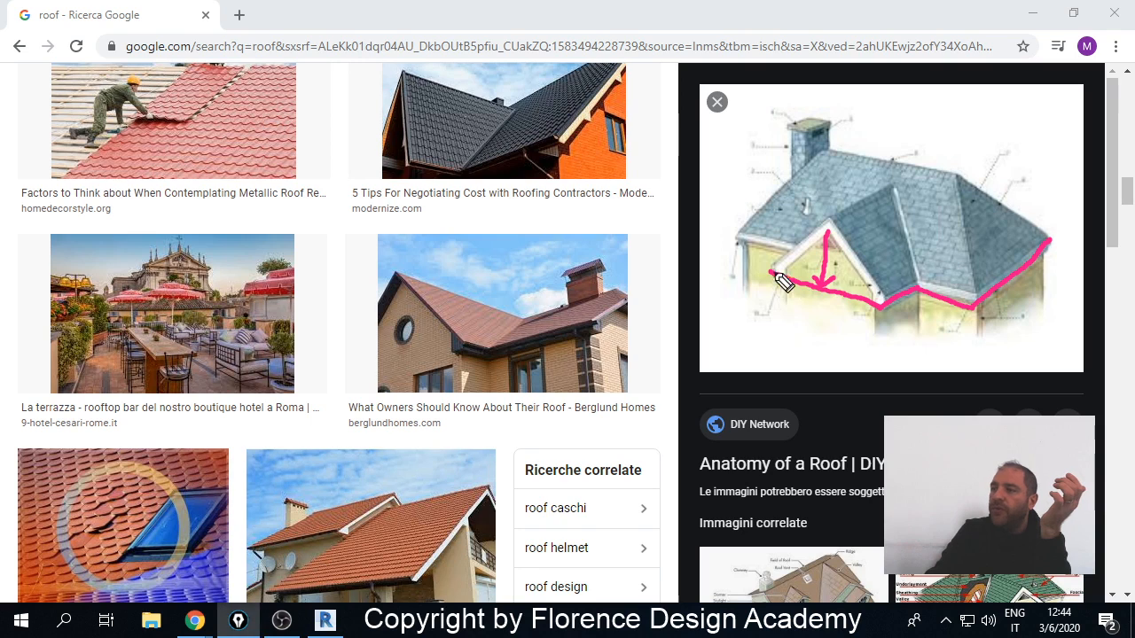
mouse_move(804, 258)
left_mouse_down()
mouse_move(743, 236)
mouse_move(838, 193)
mouse_move(1046, 243)
left_mouse_up()
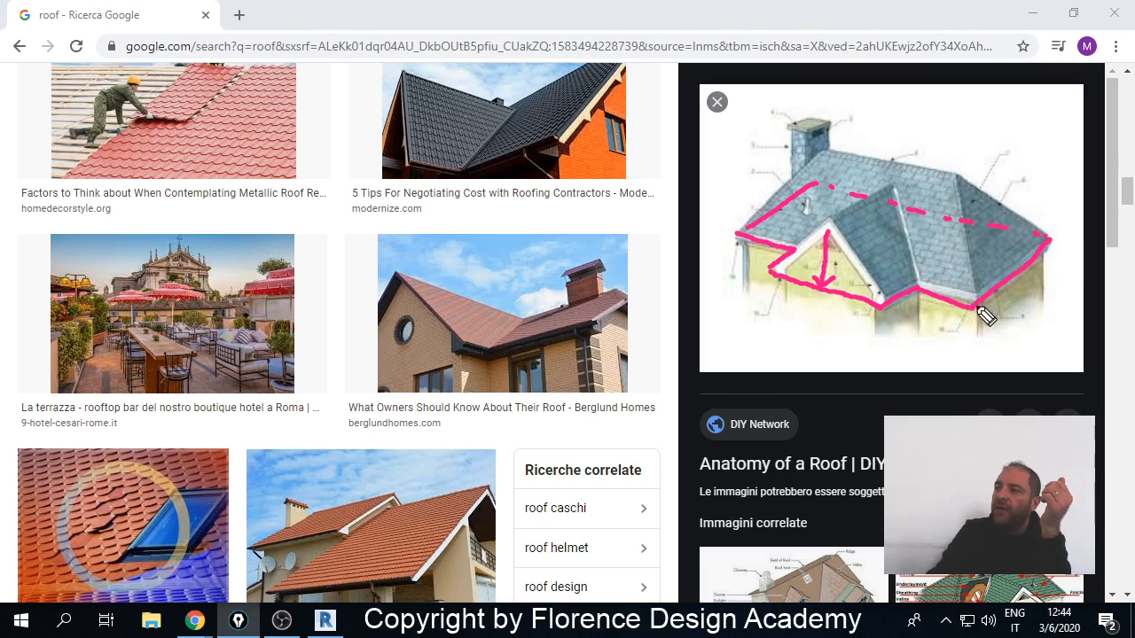
- Trace the hip end and the projecting gable's roof face on the reference picture and mark slope arrows on the sloping sides
mouse_move(976, 308)
left_mouse_down()
mouse_move(947, 177)
mouse_move(1046, 238)
left_mouse_up()
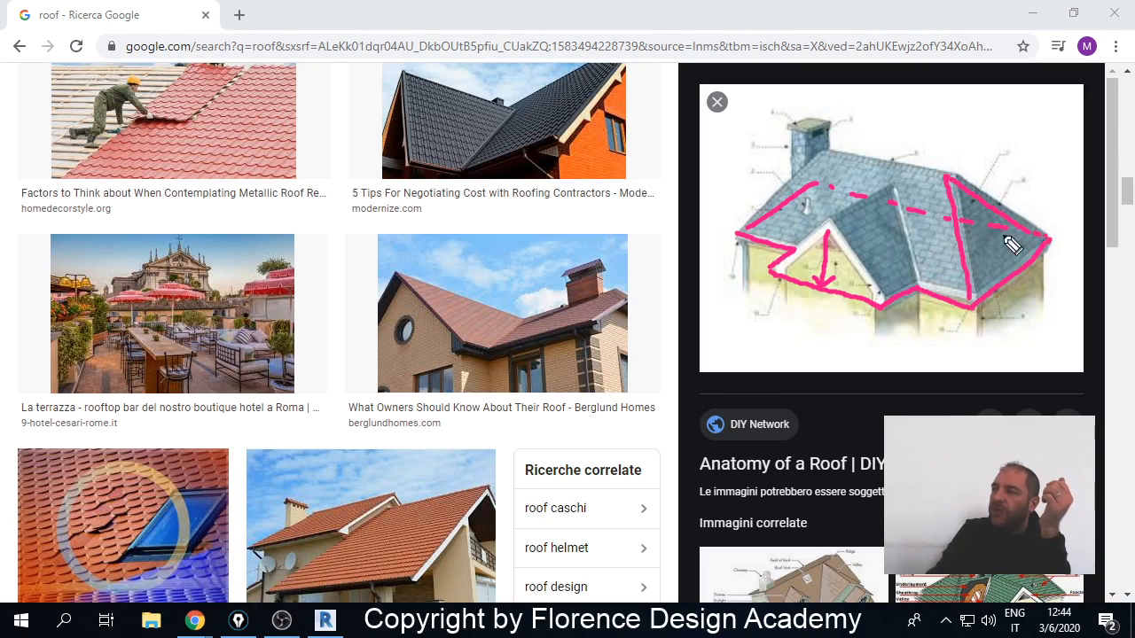
left_click_drag(904, 209, 924, 293)
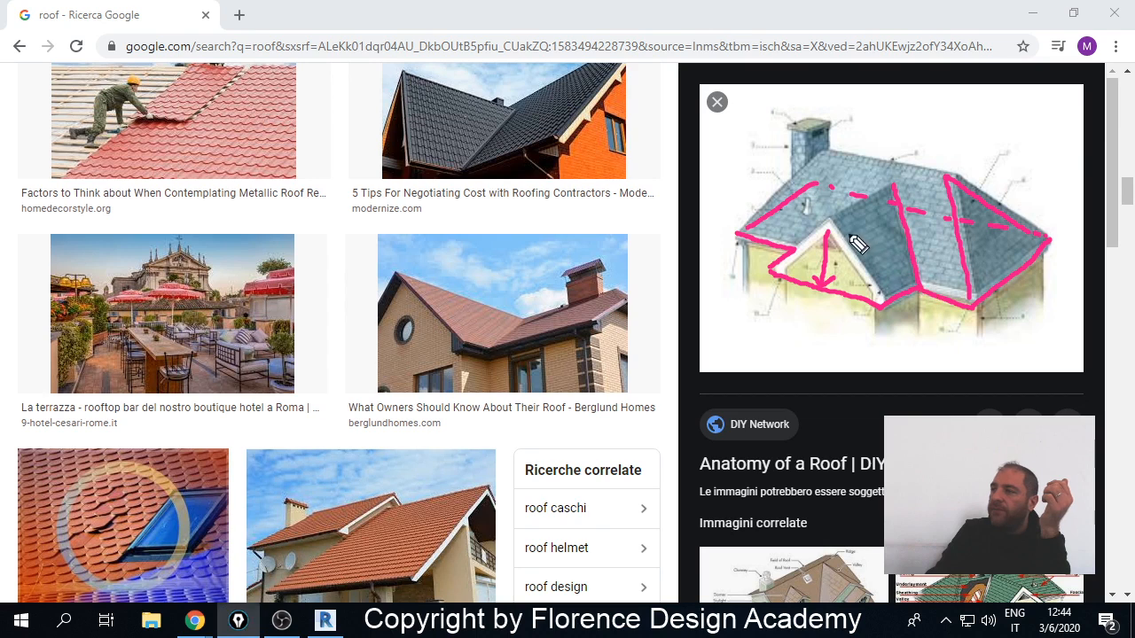
left_click_drag(833, 221, 892, 306)
left_click_drag(828, 218, 890, 185)
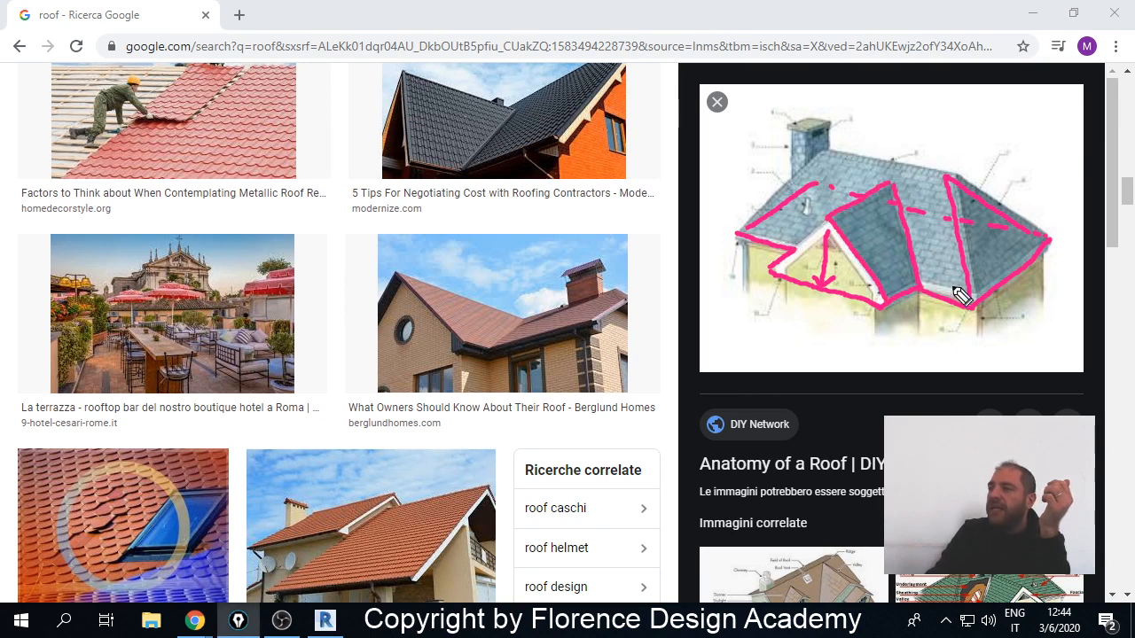
left_click_drag(992, 258, 1002, 243)
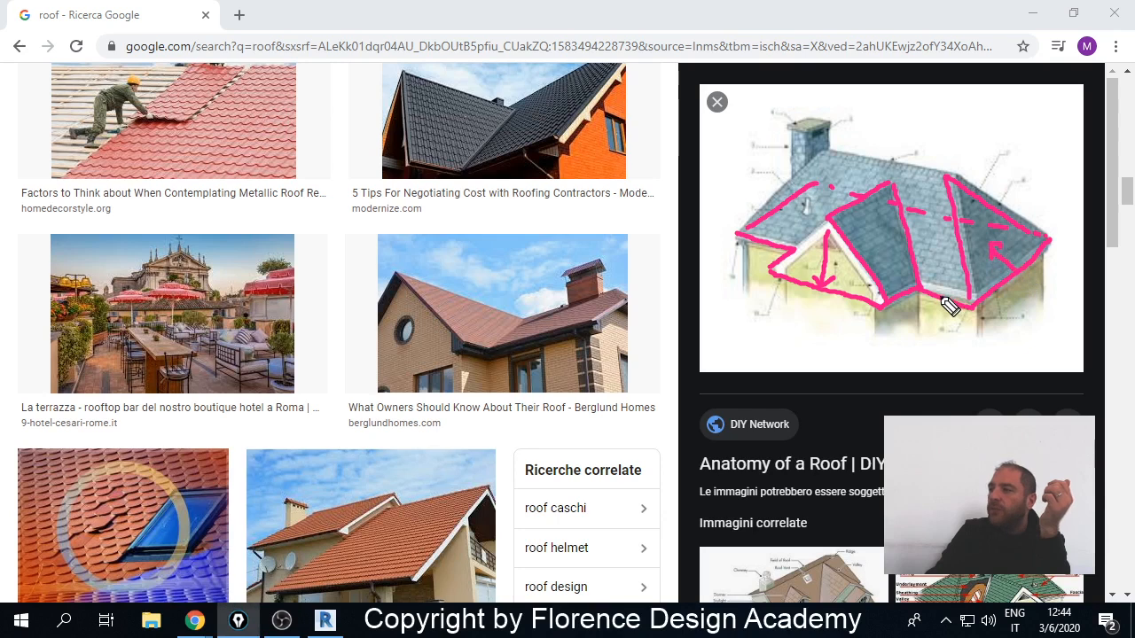
mouse_move(937, 296)
left_mouse_down()
mouse_move(940, 273)
mouse_move(932, 277)
mouse_move(947, 280)
mouse_move(873, 277)
mouse_move(889, 264)
left_mouse_up()
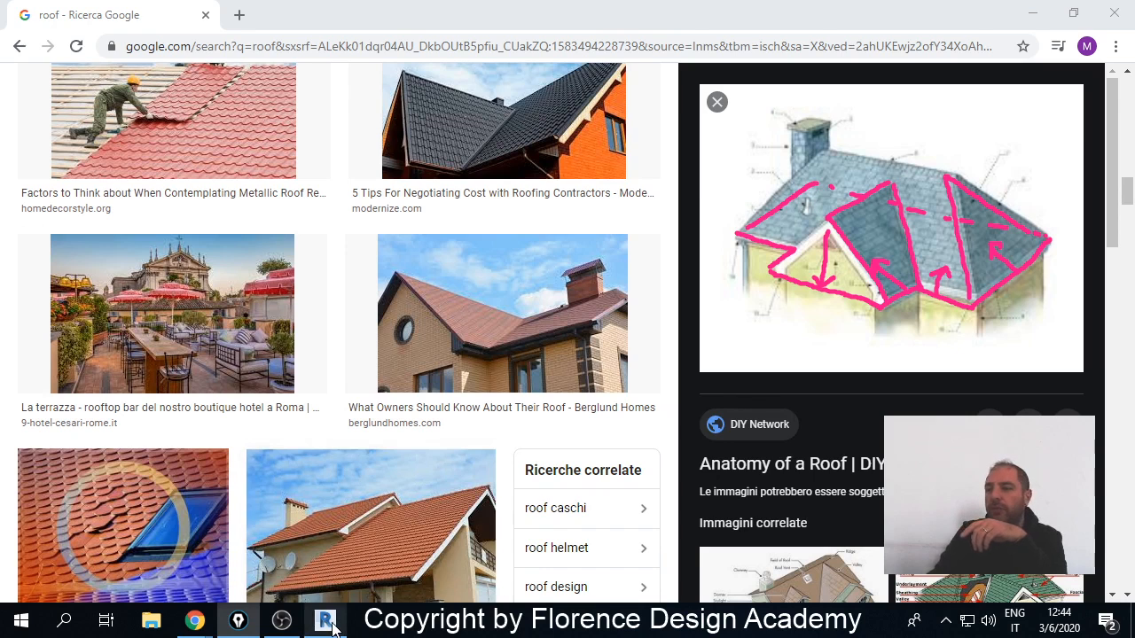
- Switch back to Revit and clear the pink annotation strokes from the screen
mouse_move(337, 625)
left_click(341, 577)
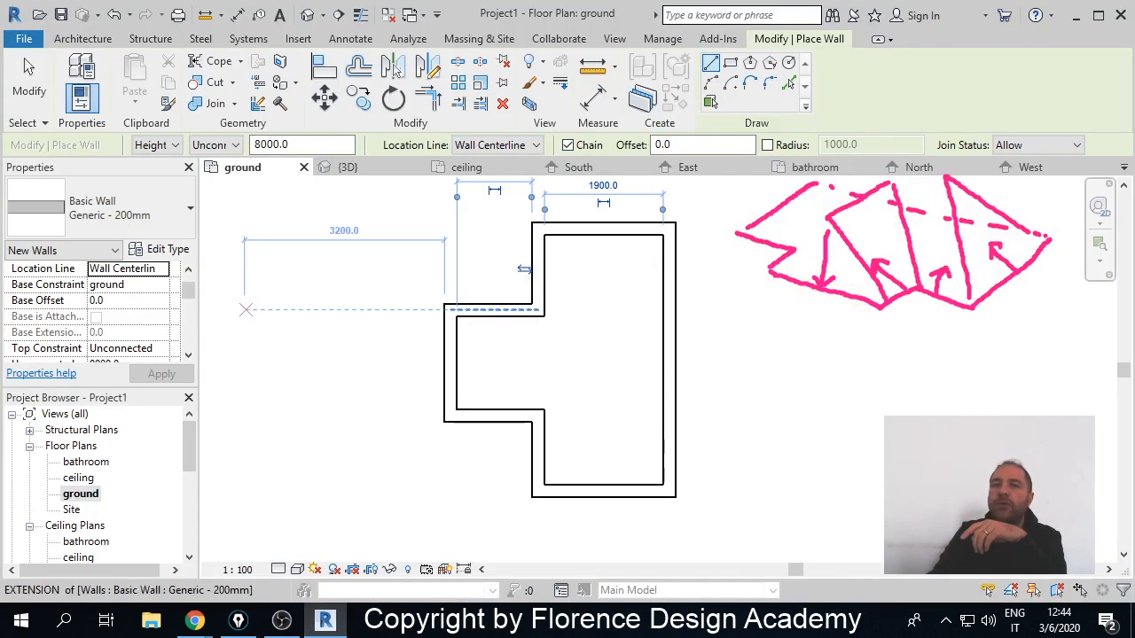
key("ctrl+shift+7")
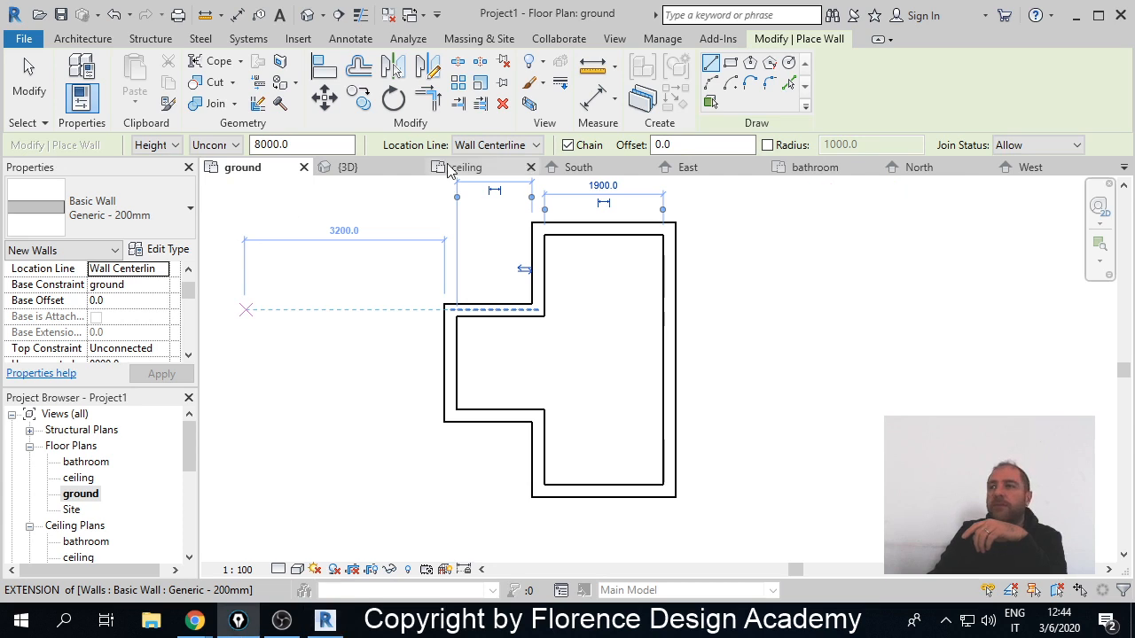
- In the ceiling floor plan, start a footprint roof and add slope-defining boundary lines with a 300 mm overhang along all walls except the projection's west wall
double_click(78, 478)
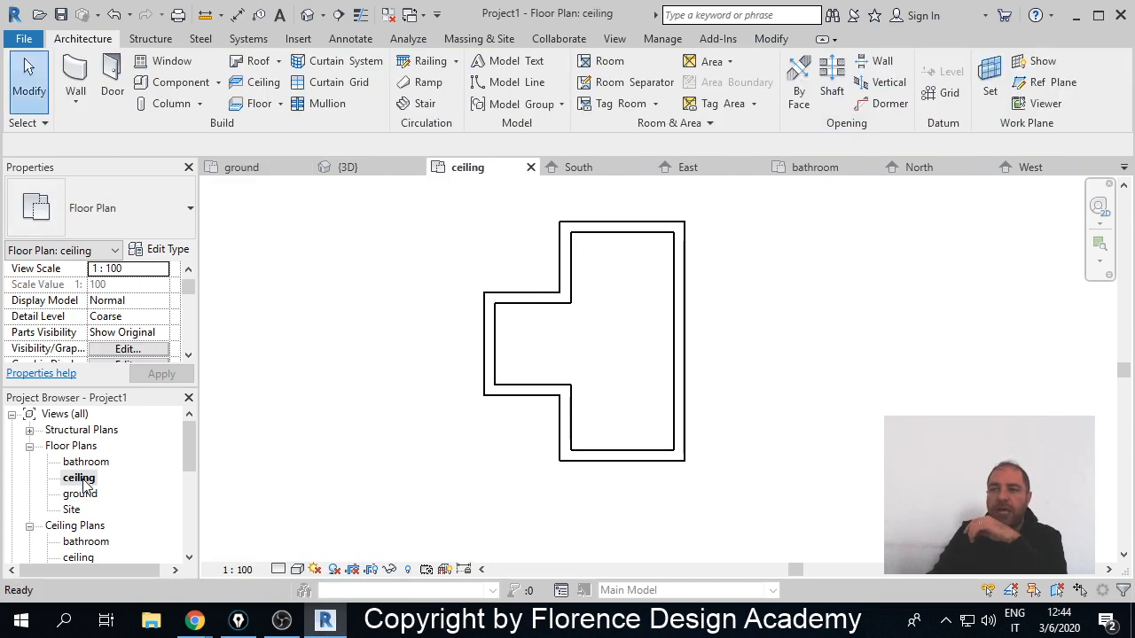
left_click(256, 60)
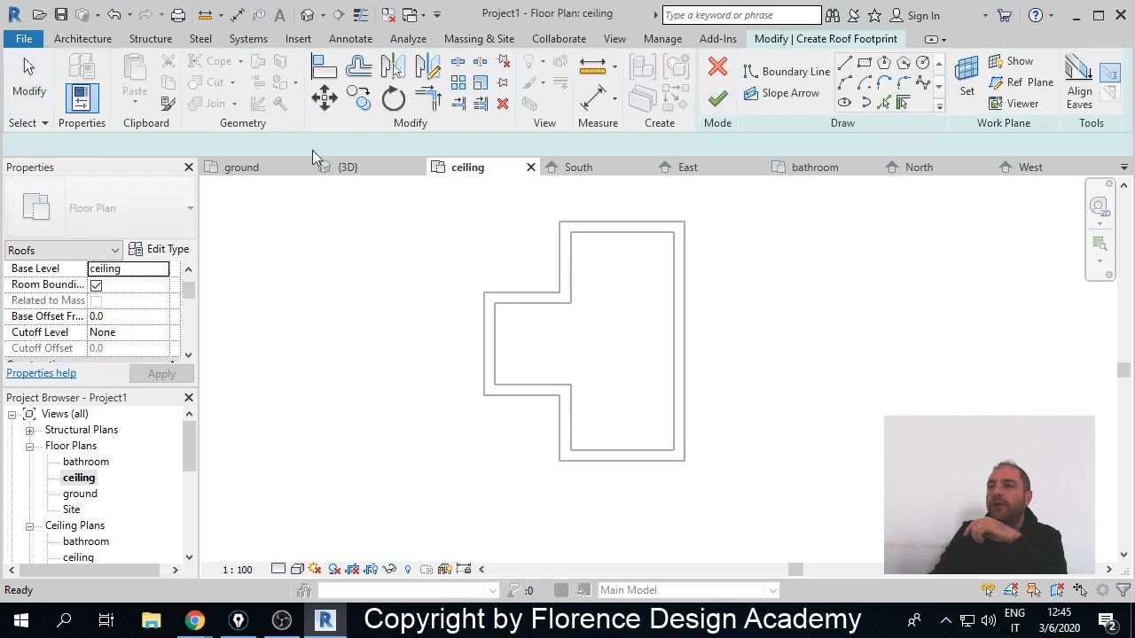
middle_click_drag(562, 255, 480, 284)
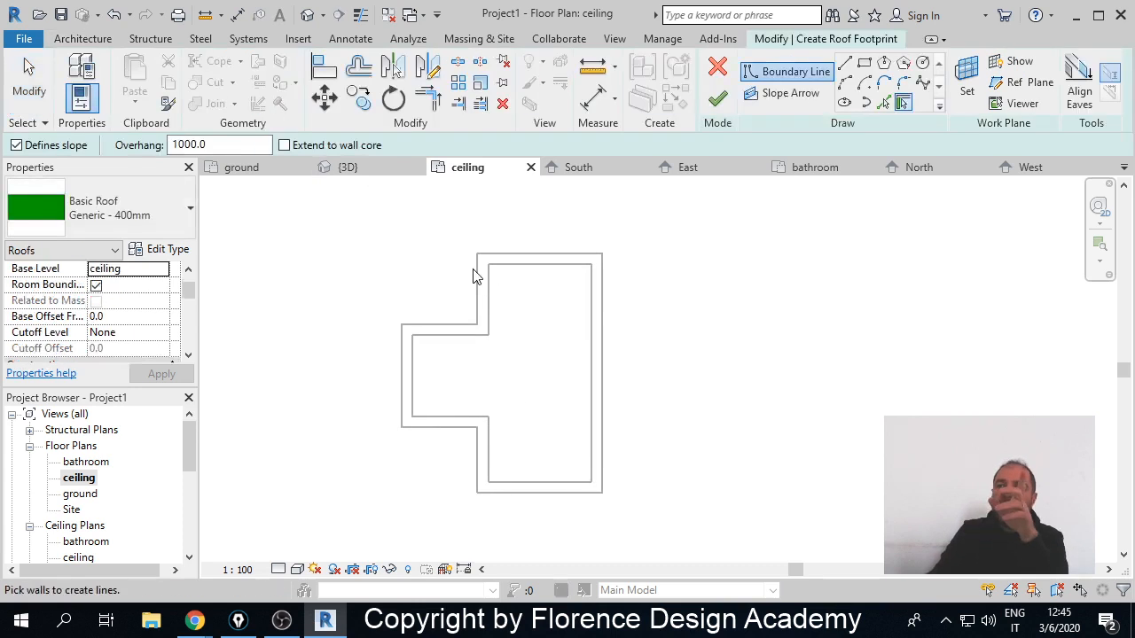
left_click(252, 144)
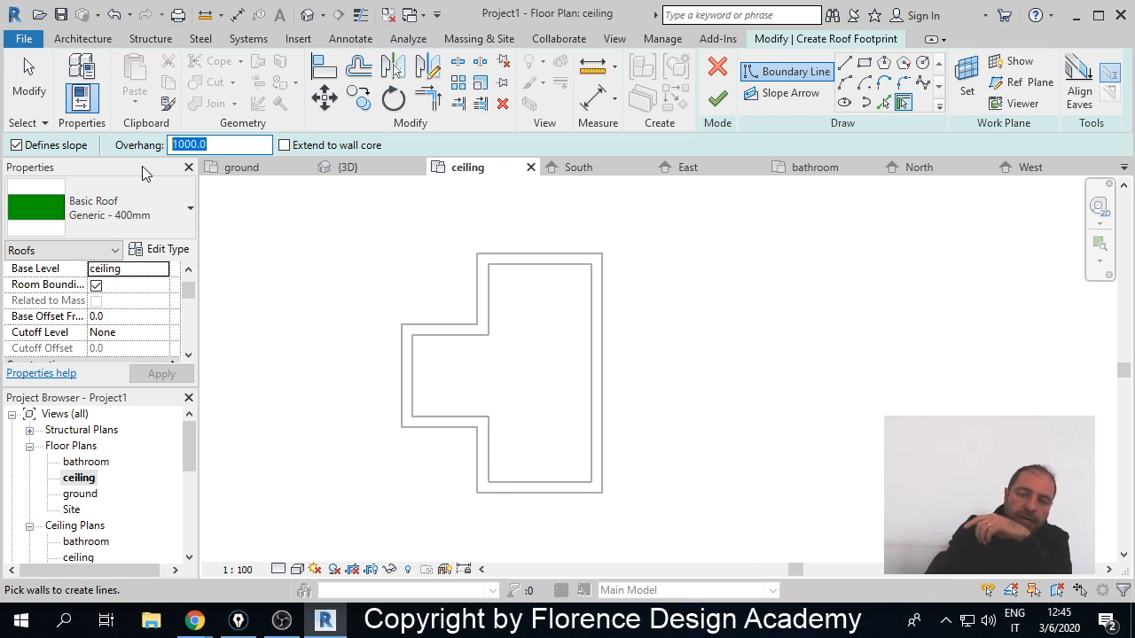
type("400")
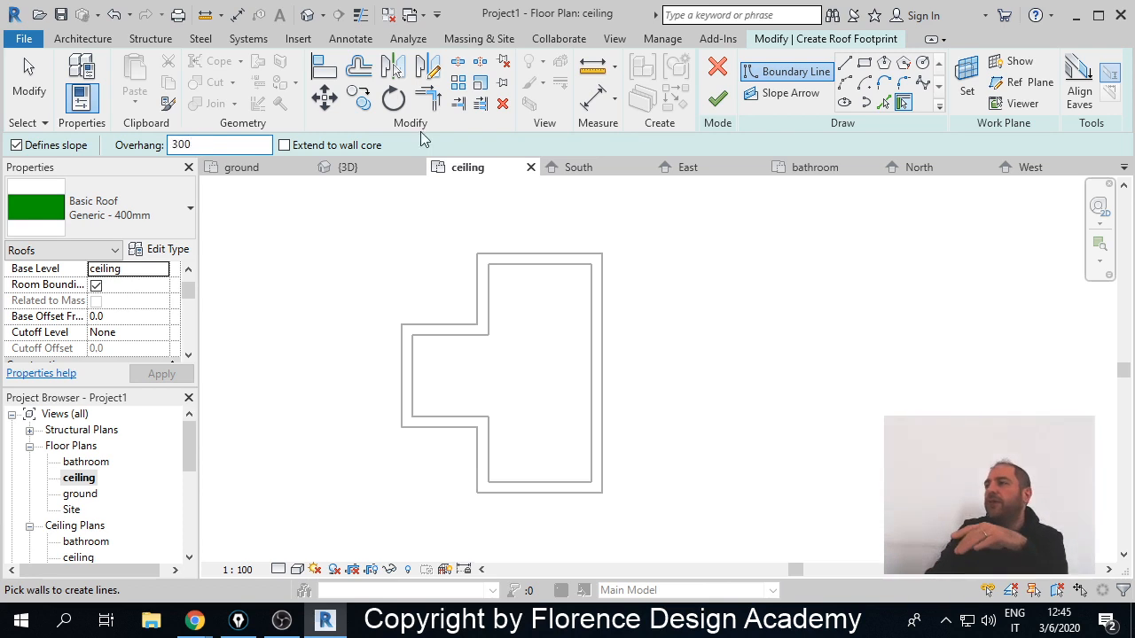
left_click(452, 326)
left_click(483, 293)
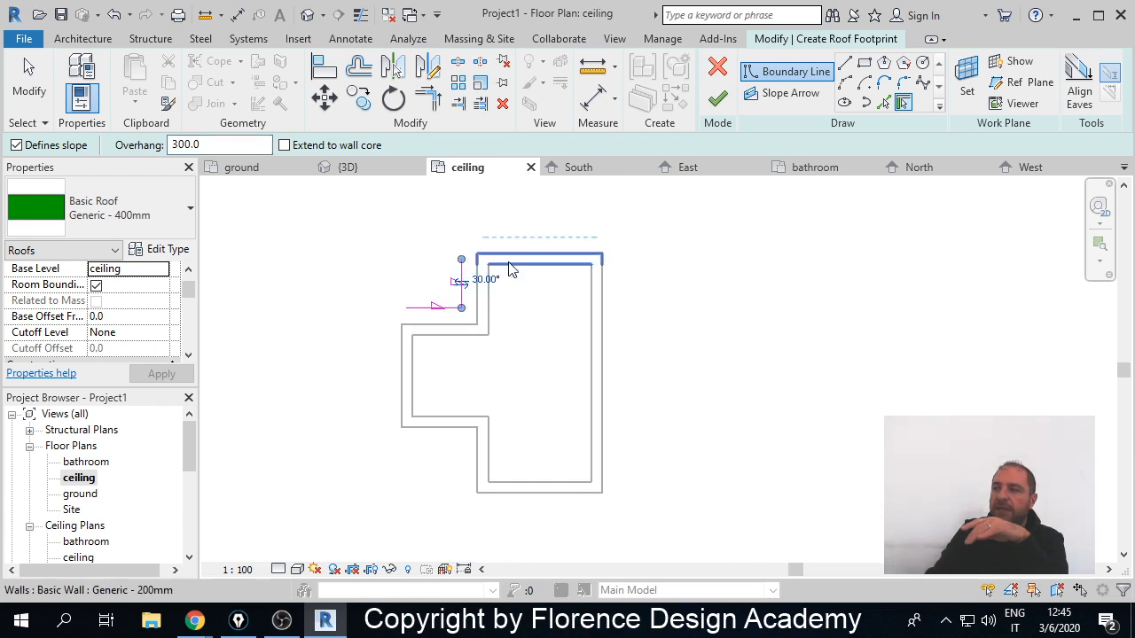
left_click(521, 259)
left_click(606, 308)
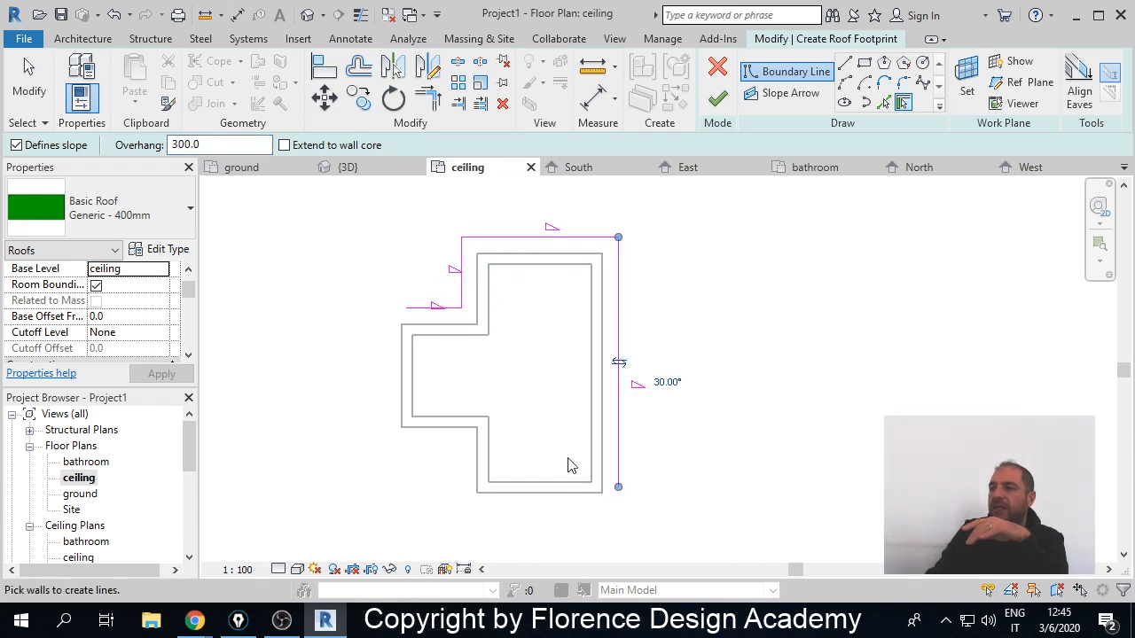
left_click(552, 491)
left_click(481, 464)
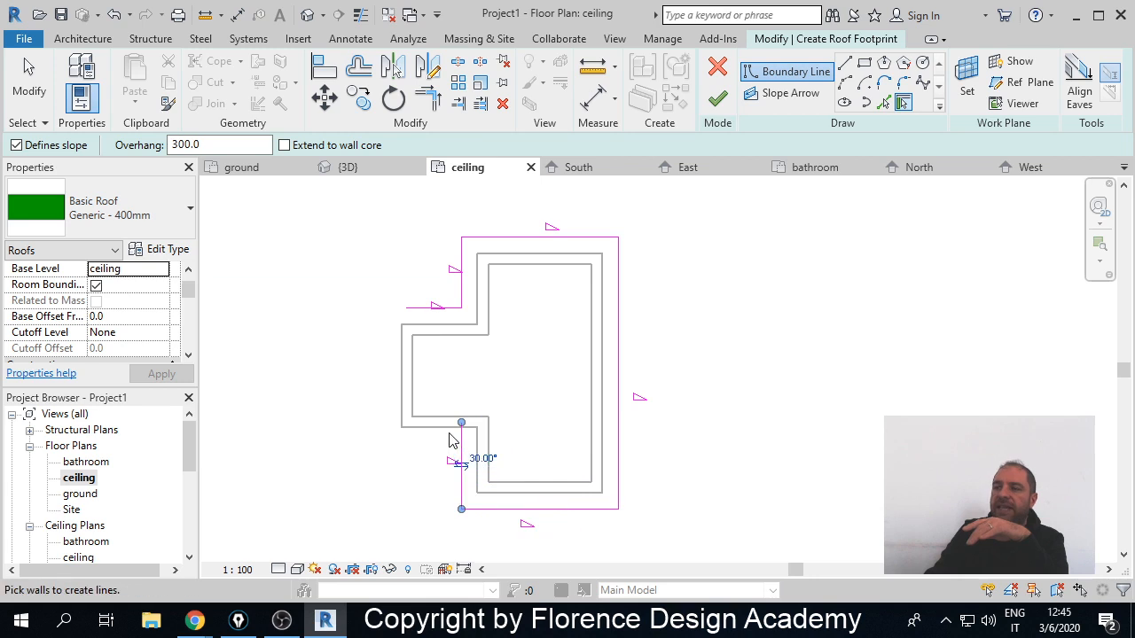
left_click(416, 423)
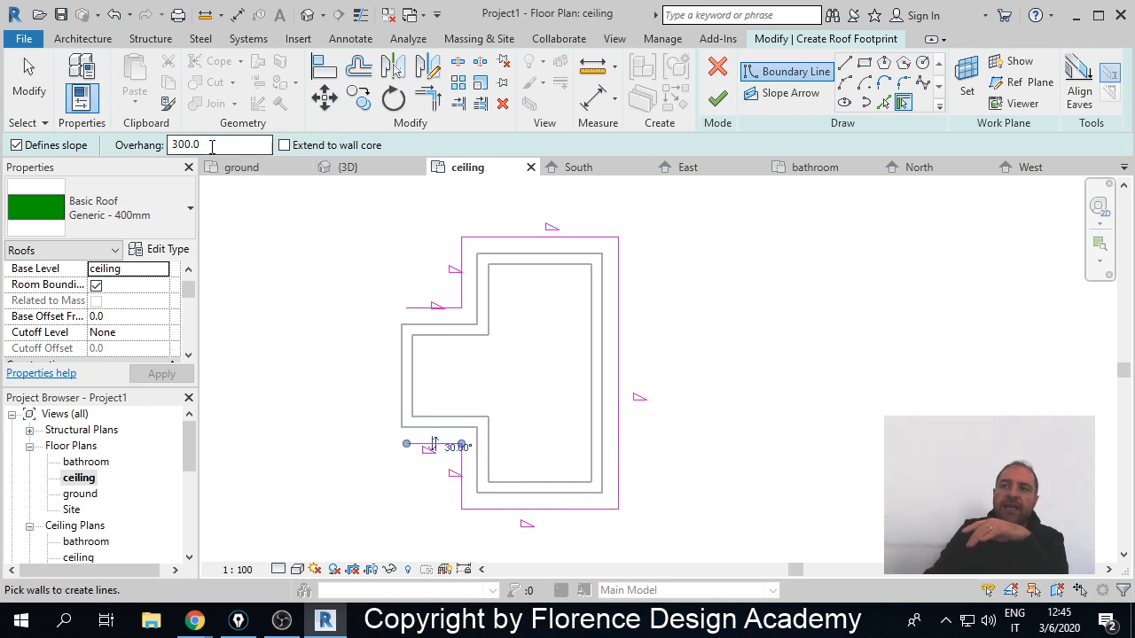
- Set the overhang to 0 and add the boundary line on the projection's west wall to close the roof outline
left_click_drag(208, 145, 159, 153)
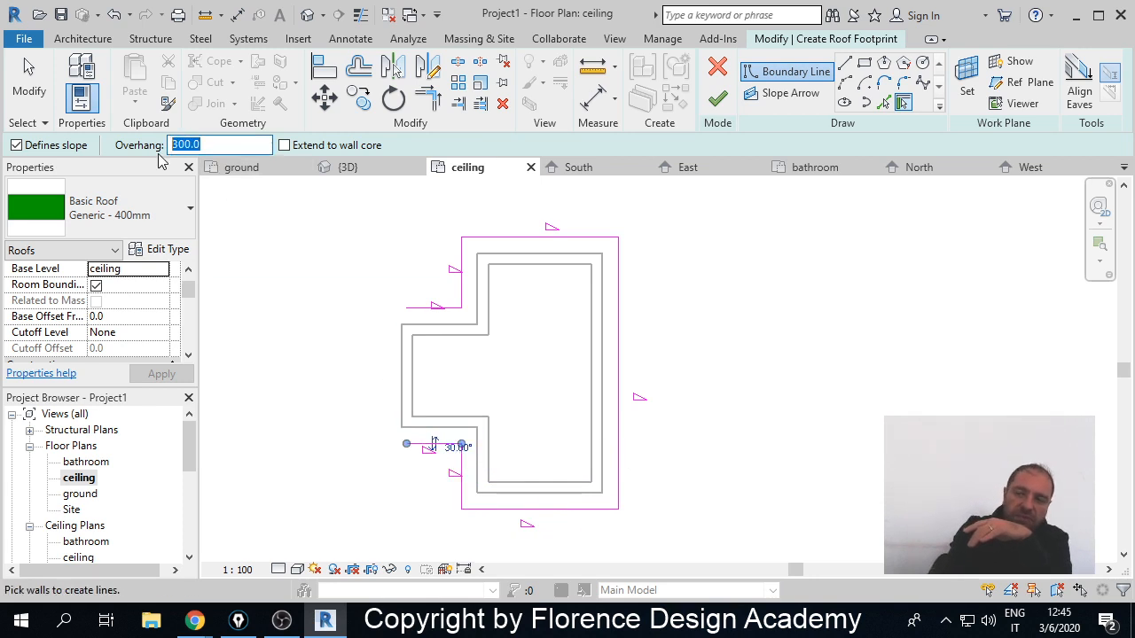
type("0")
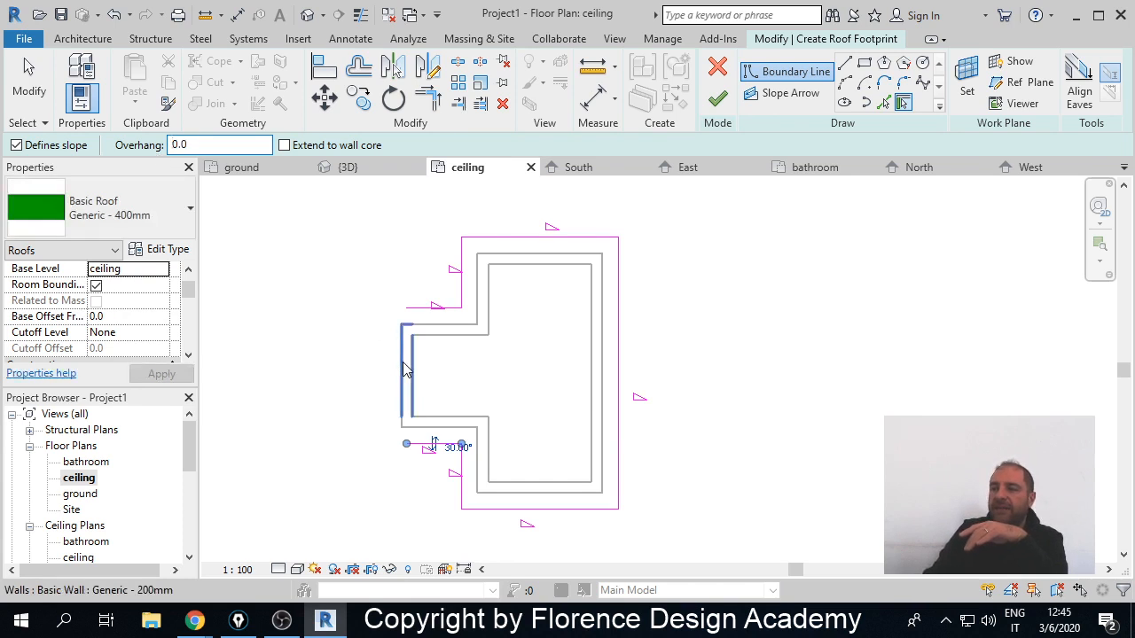
left_click(403, 370)
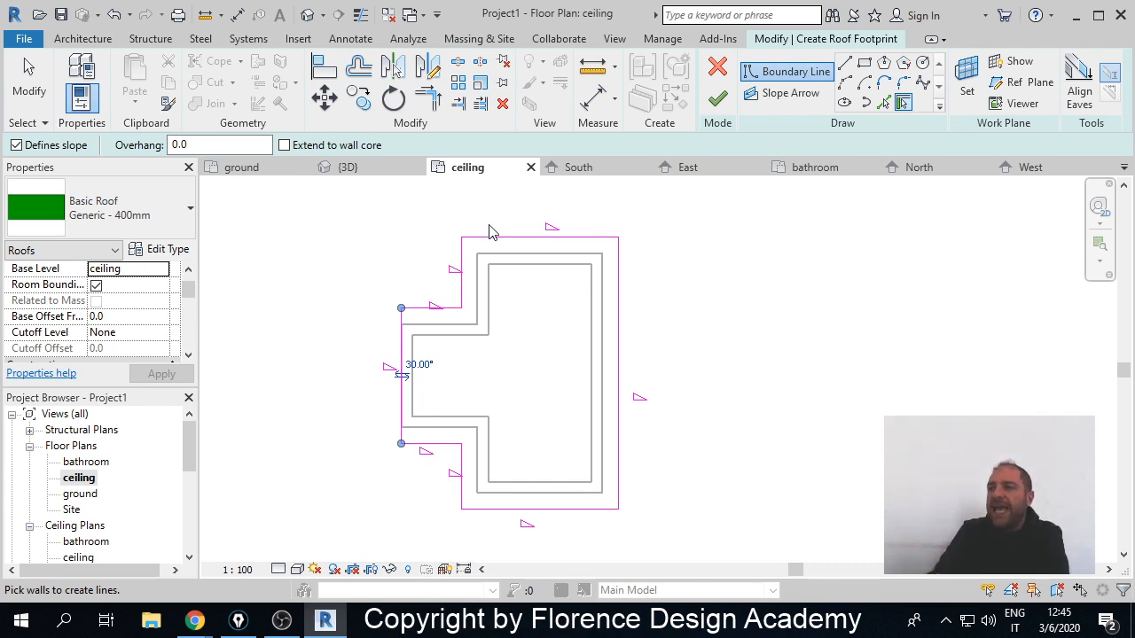
- Select the roof boundary lines one after another to examine their slope and overhang settings
left_click(28, 84)
left_click(510, 237)
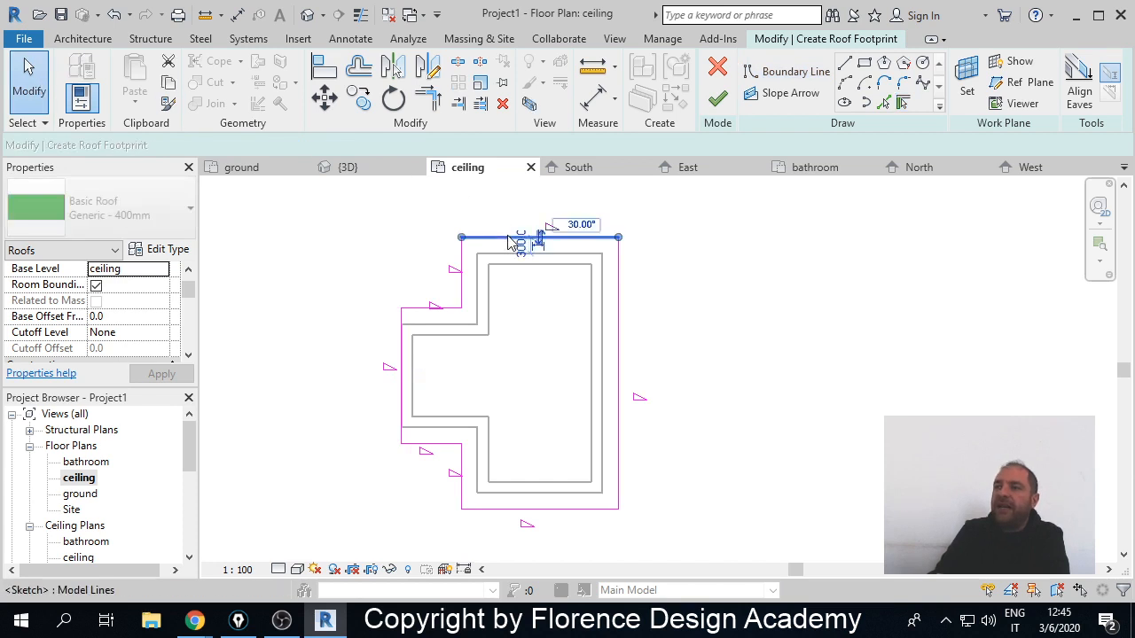
left_click(618, 337)
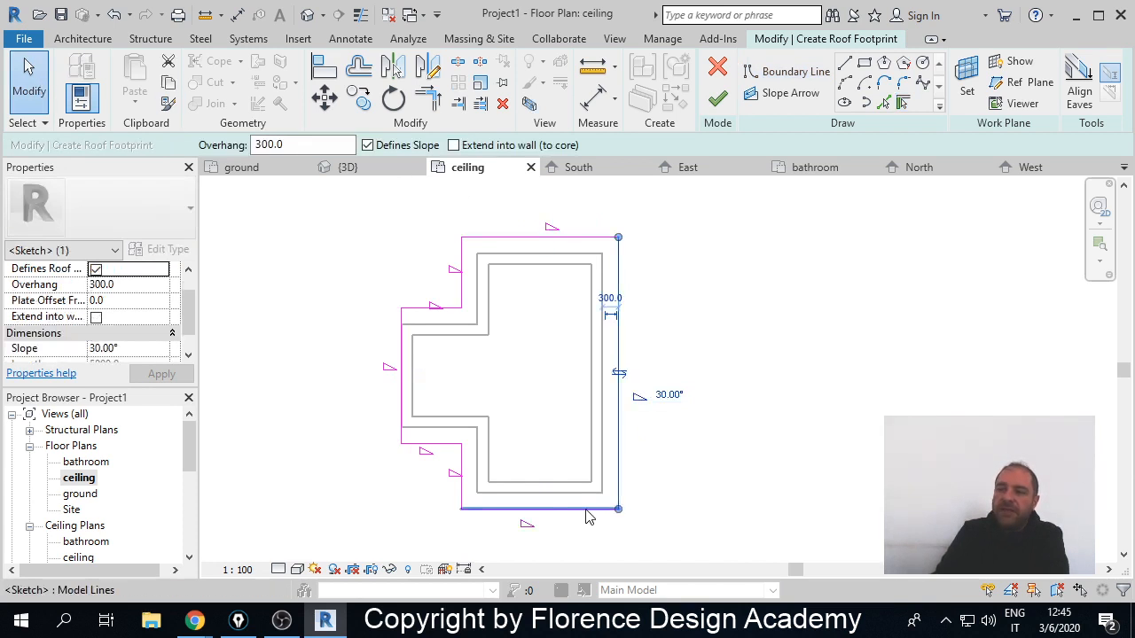
left_click(538, 509)
left_click(459, 470)
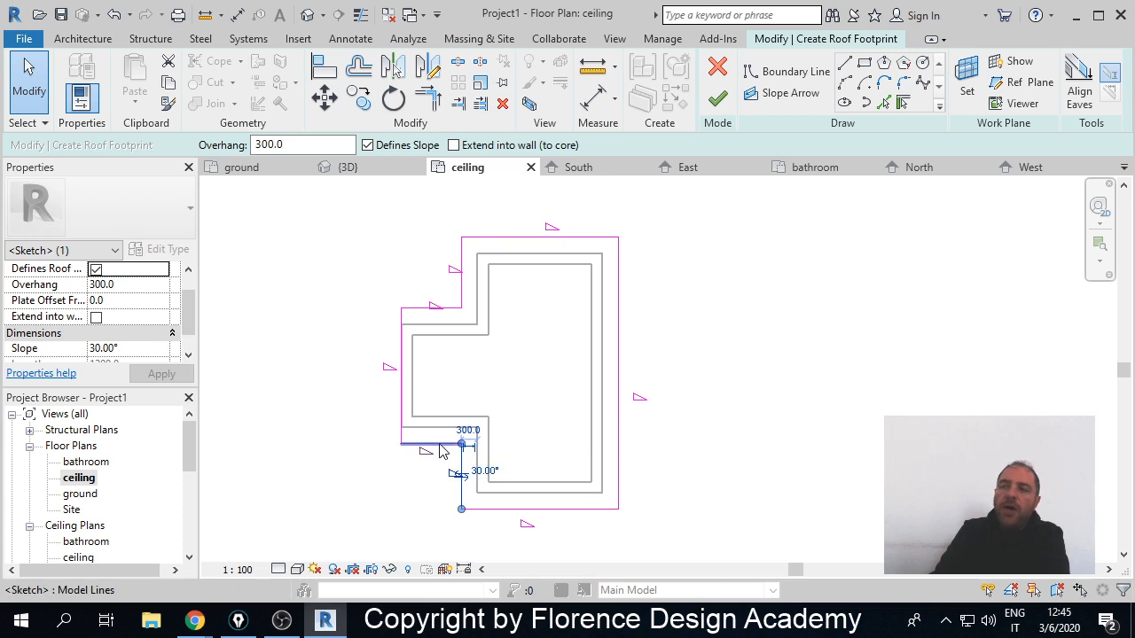
left_click(438, 443)
left_click(461, 485)
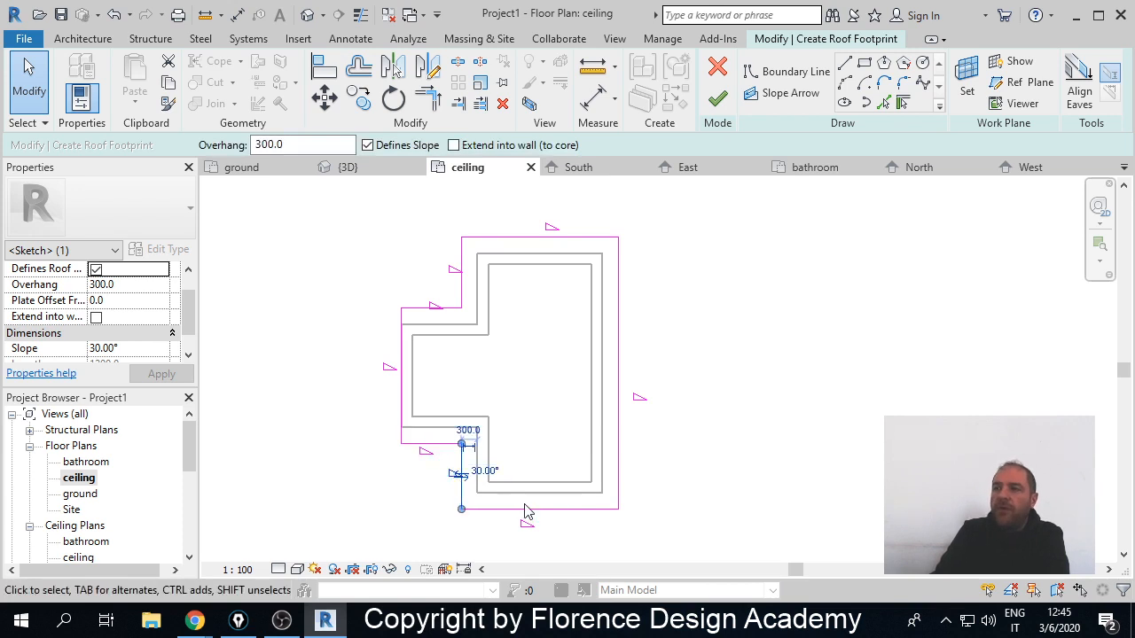
left_click(570, 510)
left_click(619, 392)
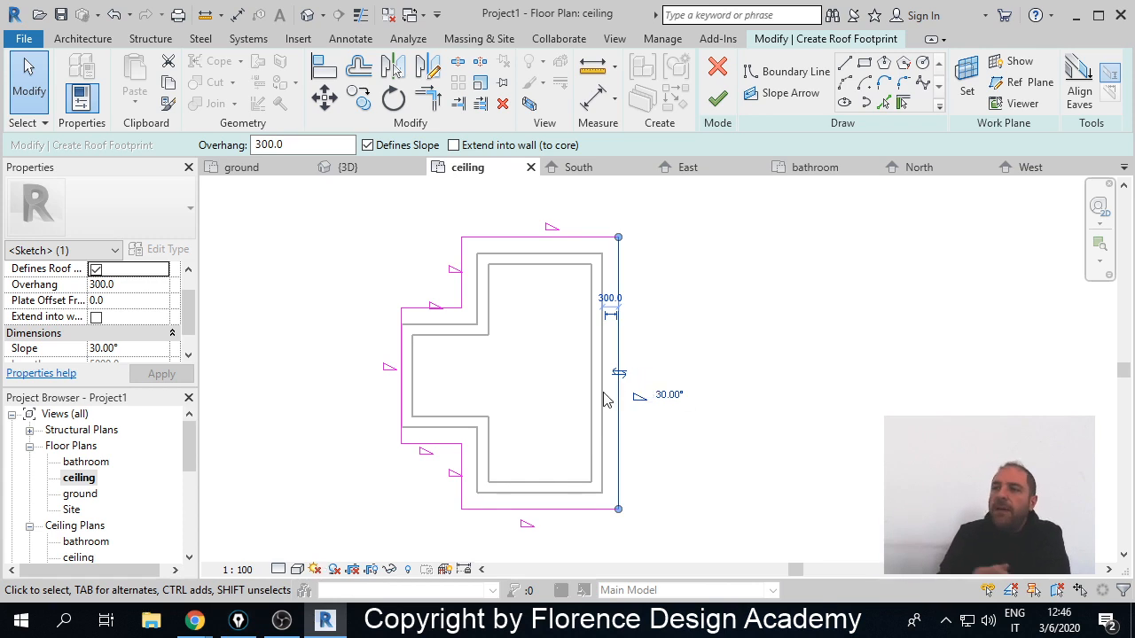
left_click(403, 326)
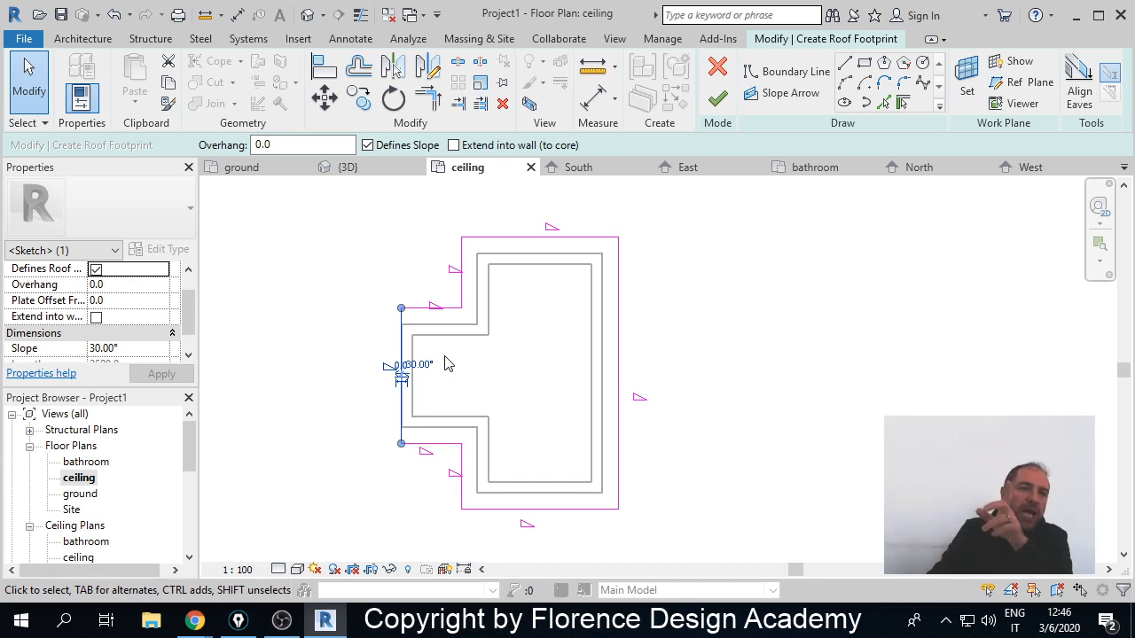
left_click(382, 274)
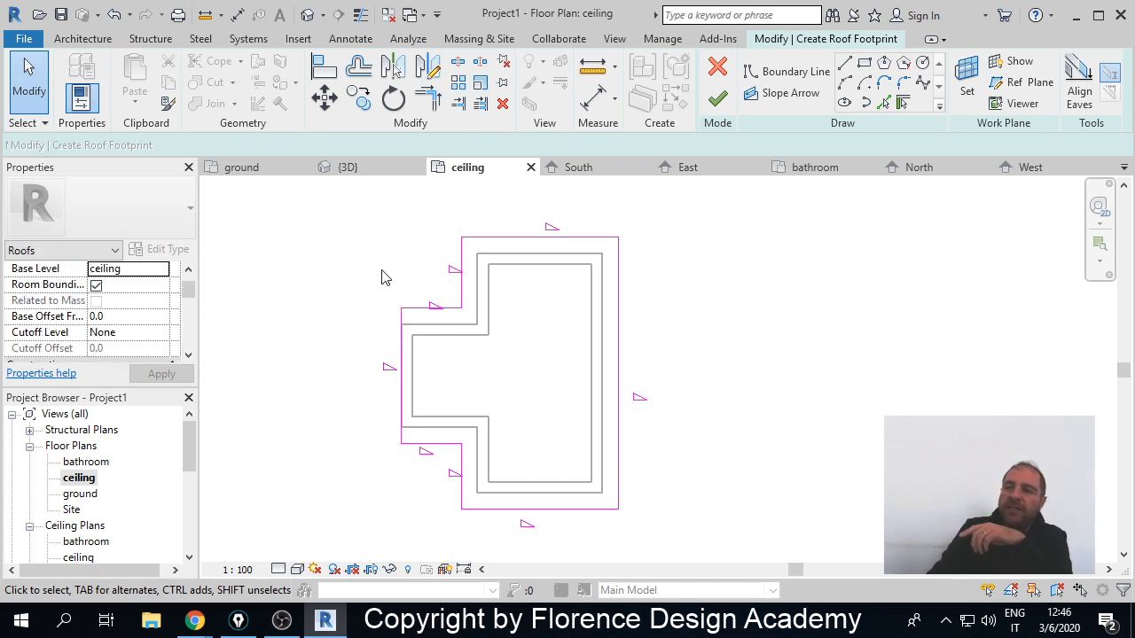
- Turn off Defines Slope for the boundary line on the projection's west wall
left_click(403, 329)
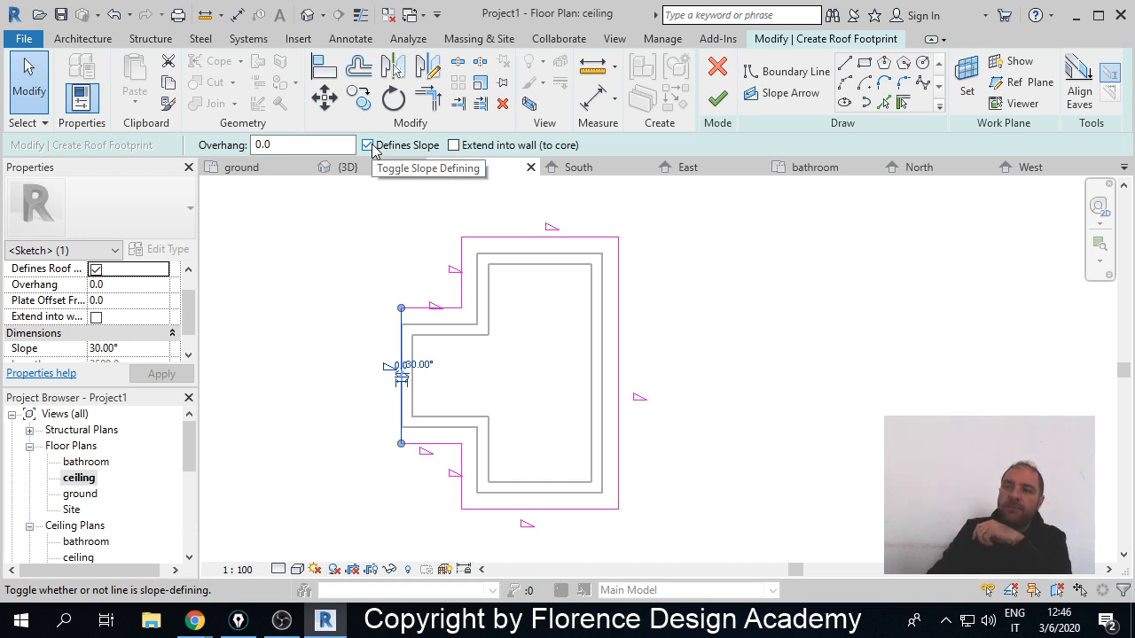
left_click(368, 146)
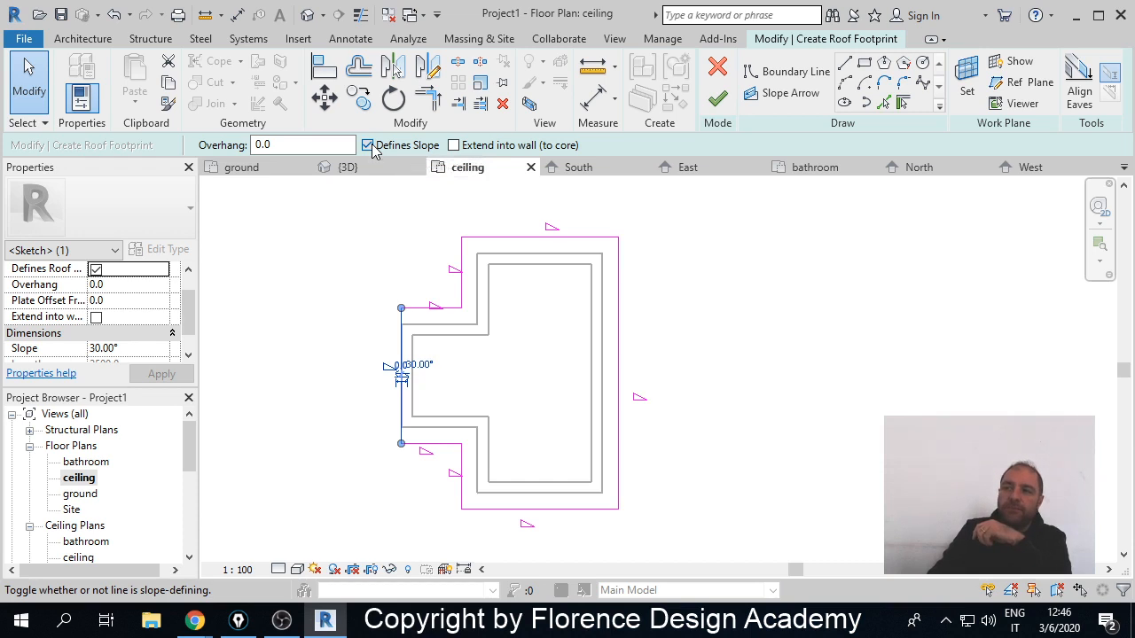
left_click(351, 353)
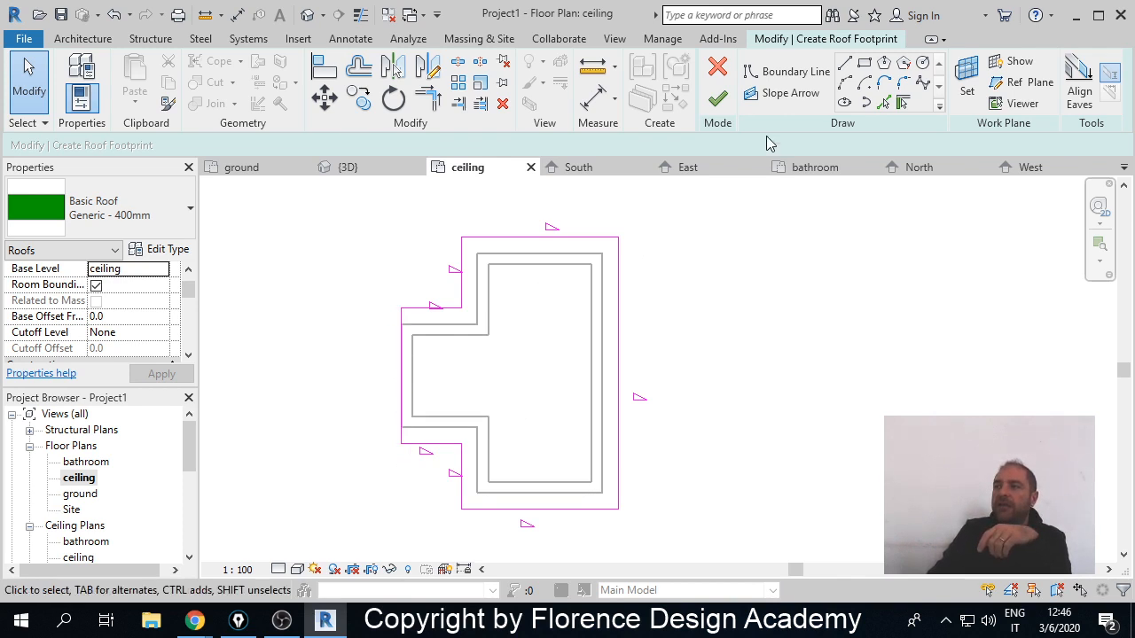
- Finish the footprint roof with the highlighted walls attached, and view it in 3D from the gable side
left_click(720, 100)
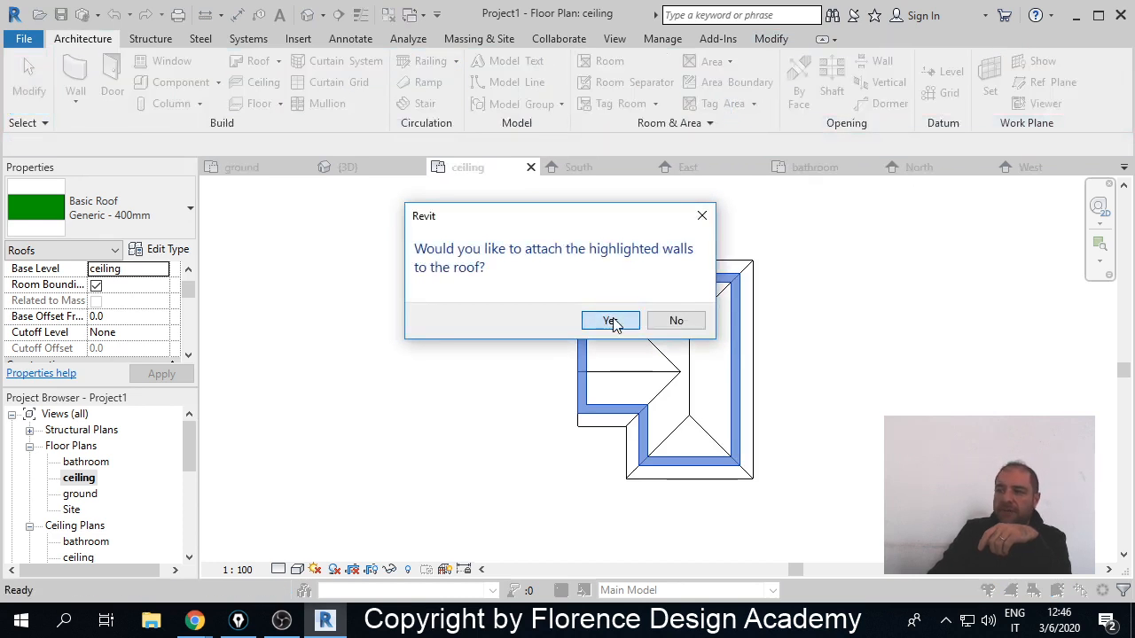
left_click(611, 321)
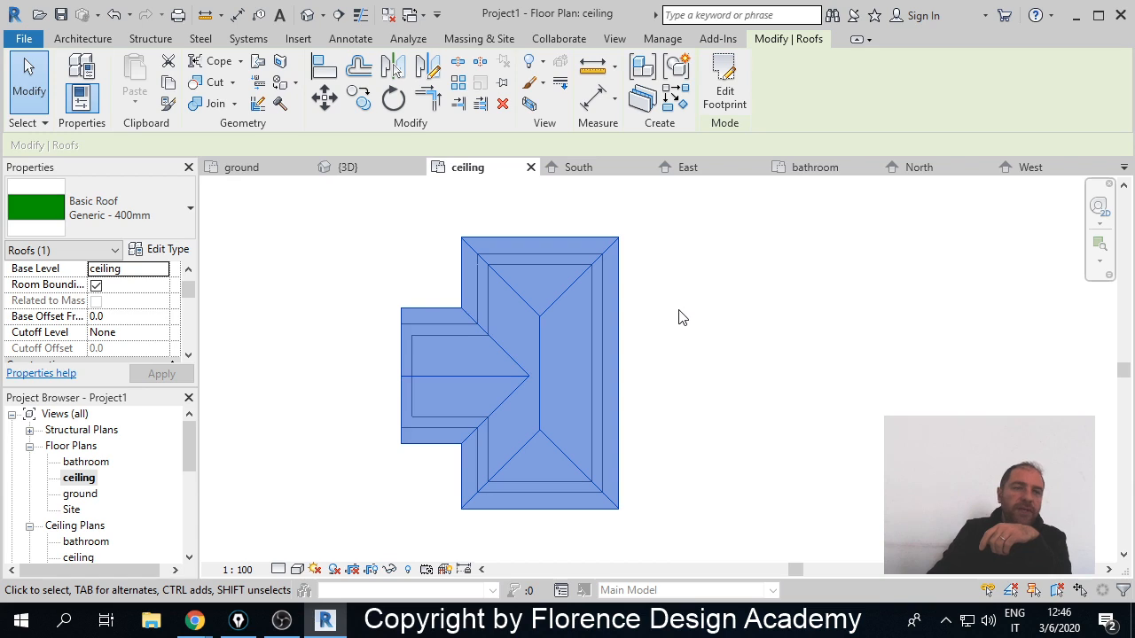
left_click(370, 167)
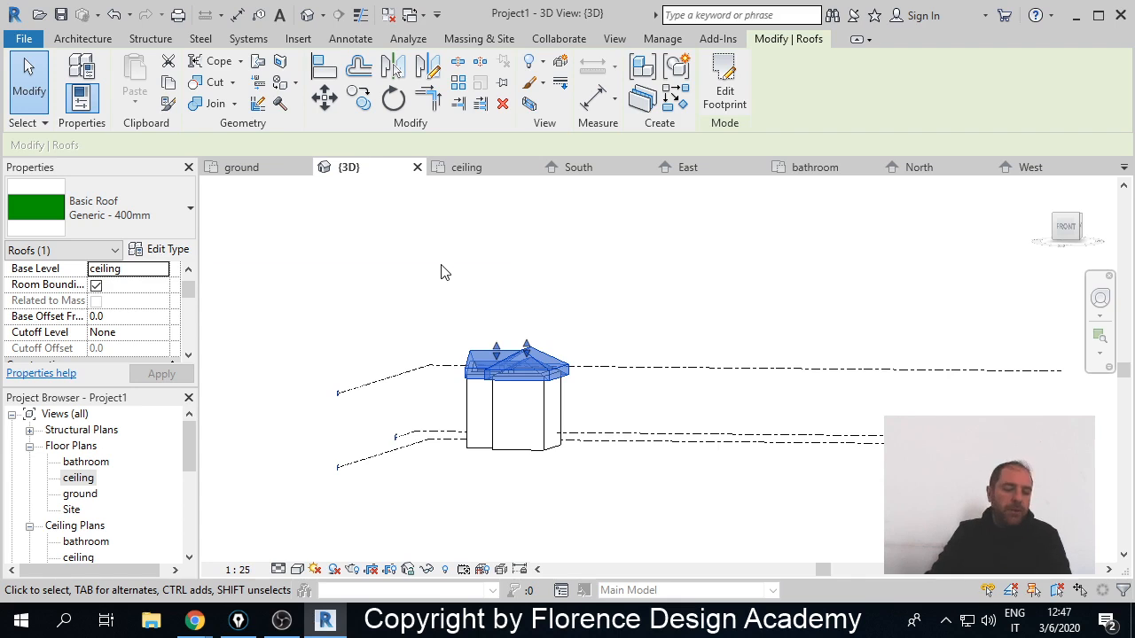
middle_click_drag(441, 268, 582, 327, "shift")
scroll(586, 308, "up", 5)
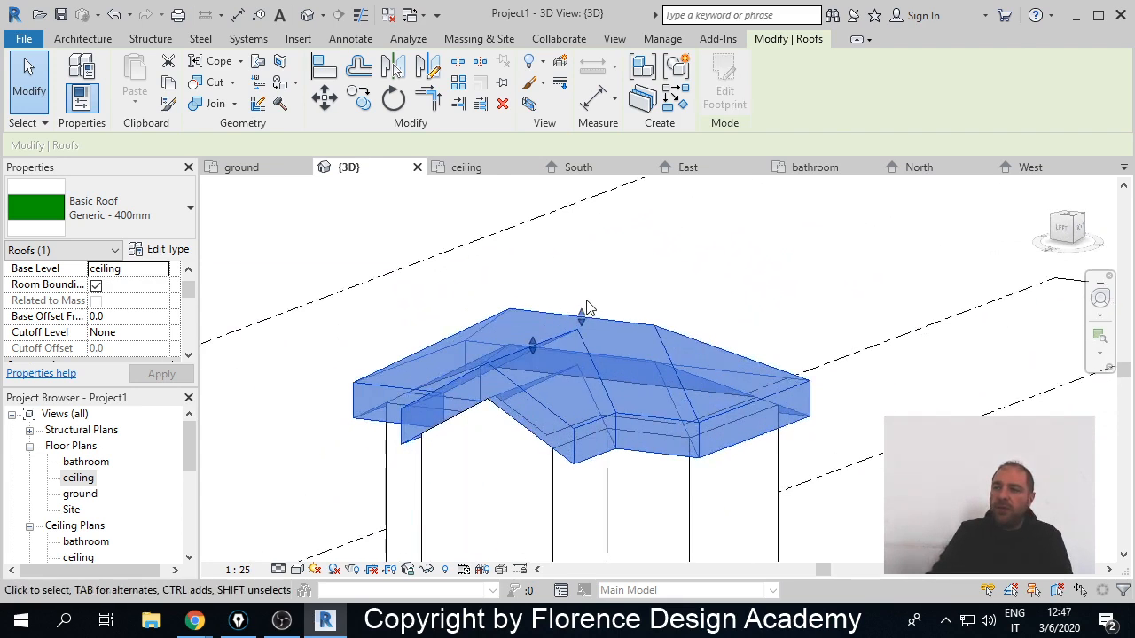
left_click(600, 284)
middle_click_drag(600, 283, 592, 319, "shift")
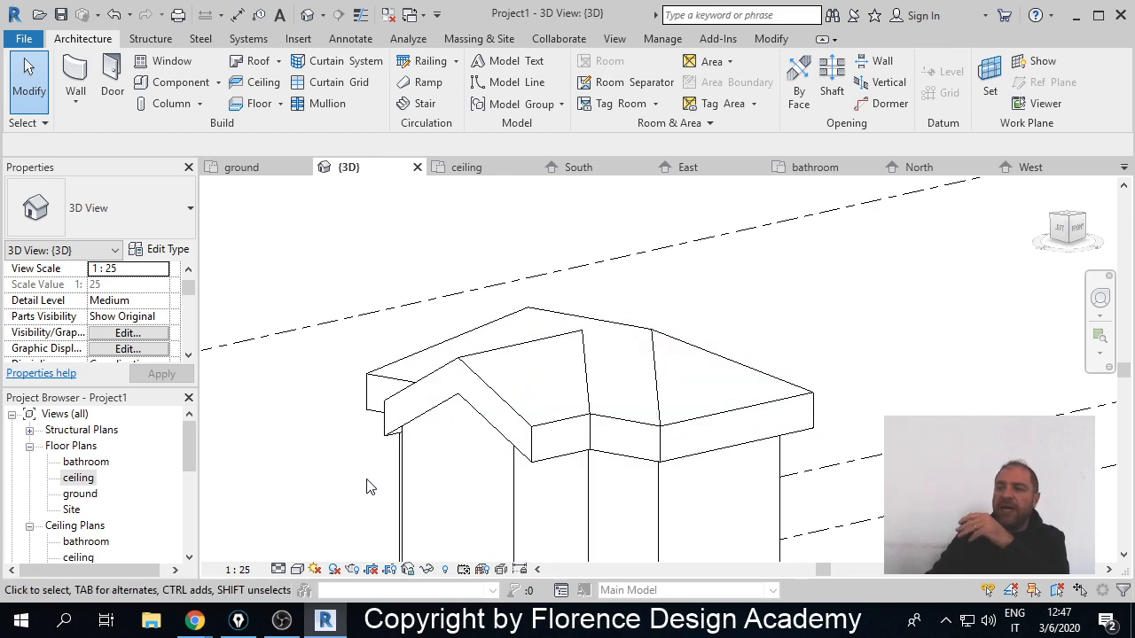
- Switch to the browser's roof reference picture, look through the related roof anatomy images, and close the browser window to return to Revit
mouse_move(195, 620)
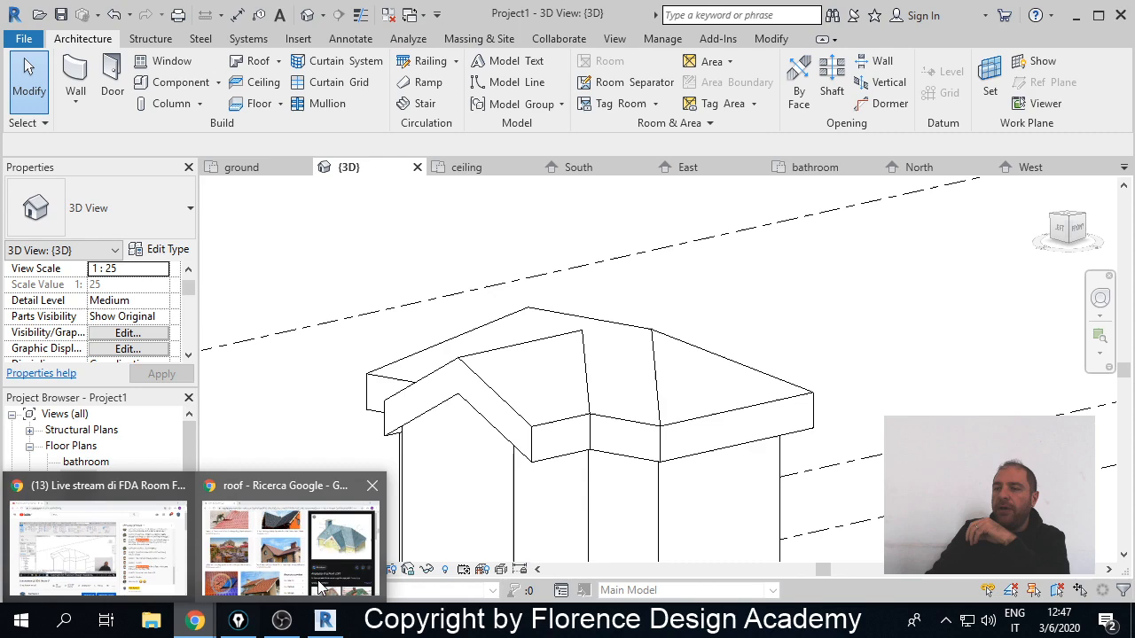
left_click(337, 539)
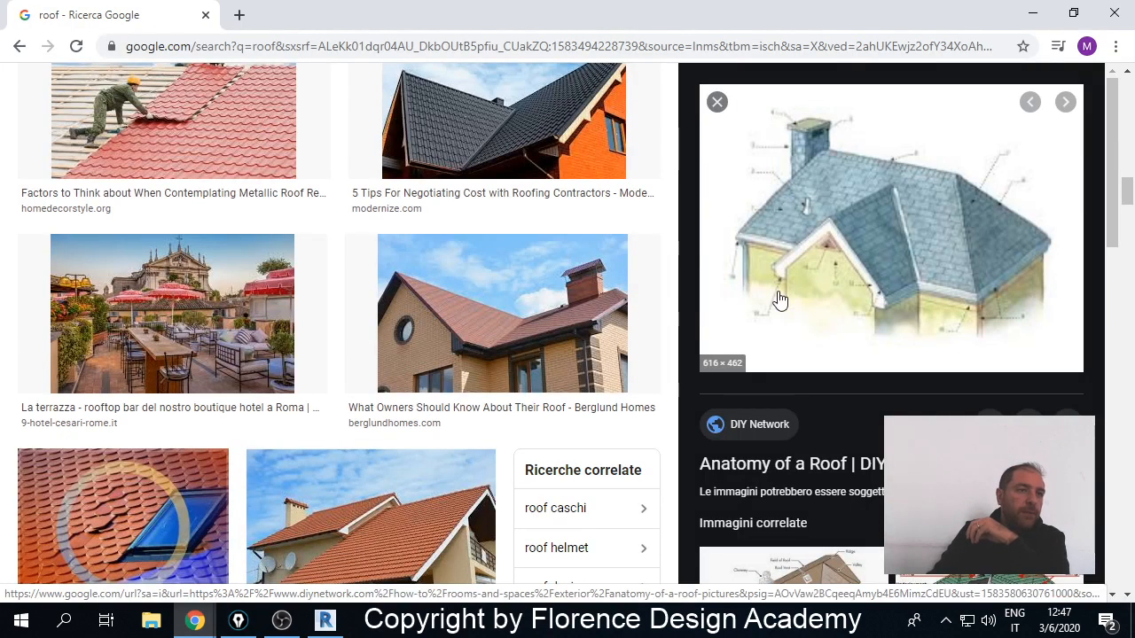
scroll(810, 284, "down", 2)
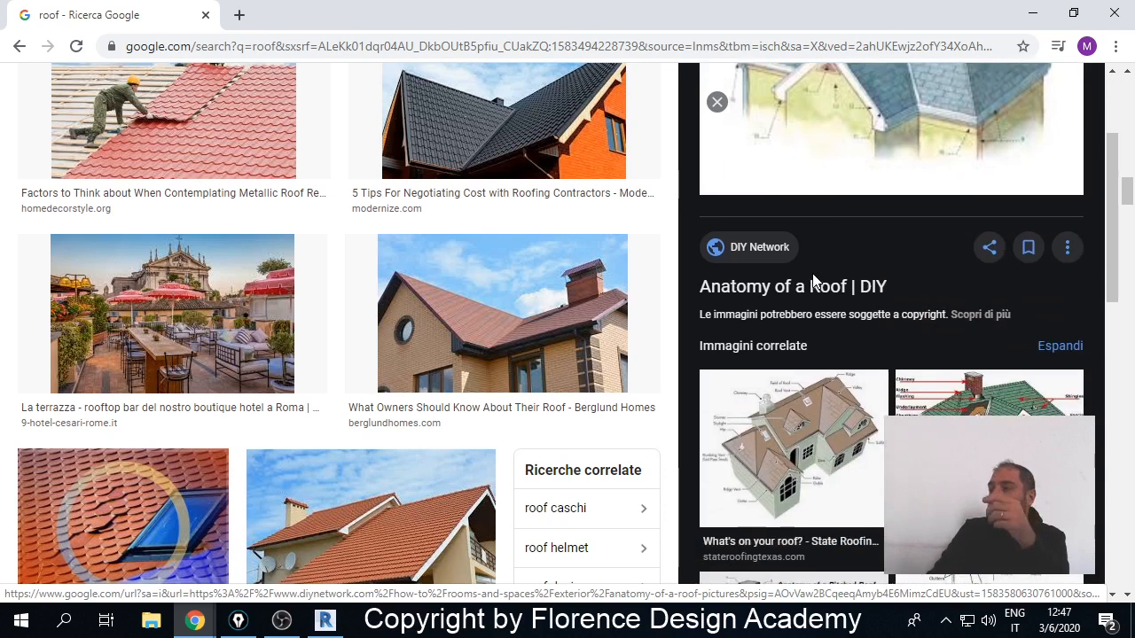
scroll(814, 280, "down", 1)
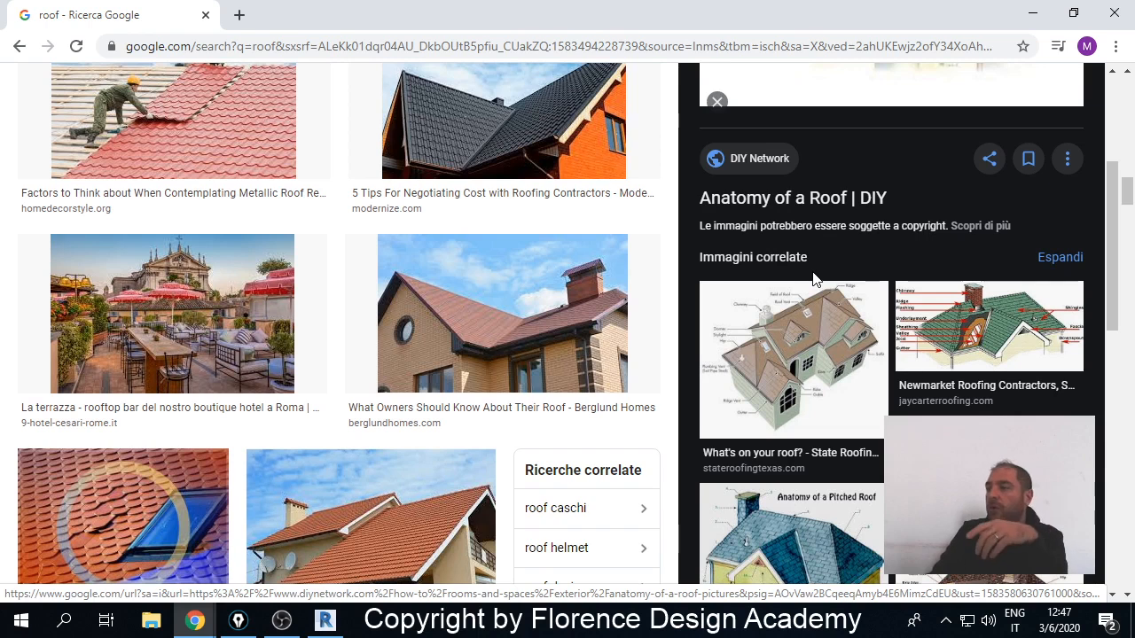
scroll(816, 277, "down", 4)
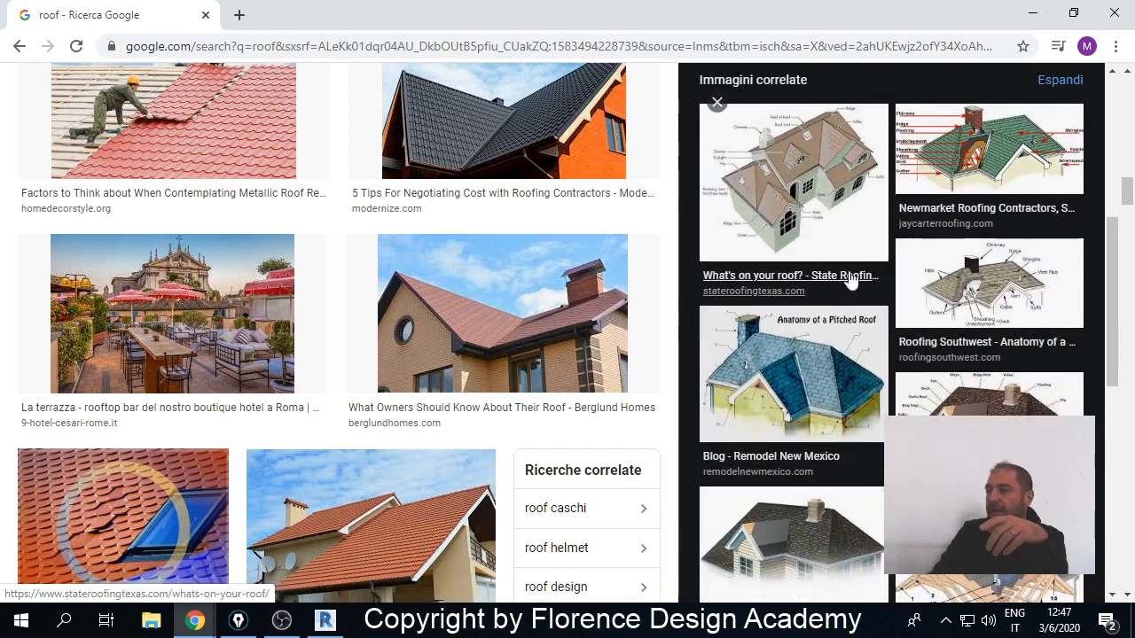
scroll(891, 337, "up", 5)
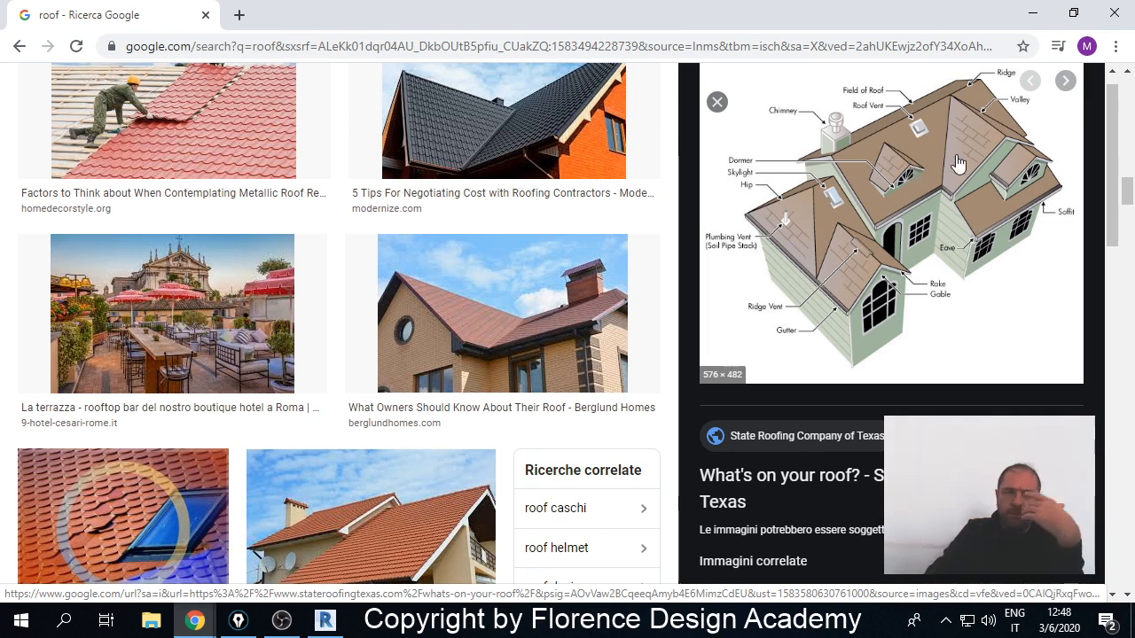
left_click(1118, 17)
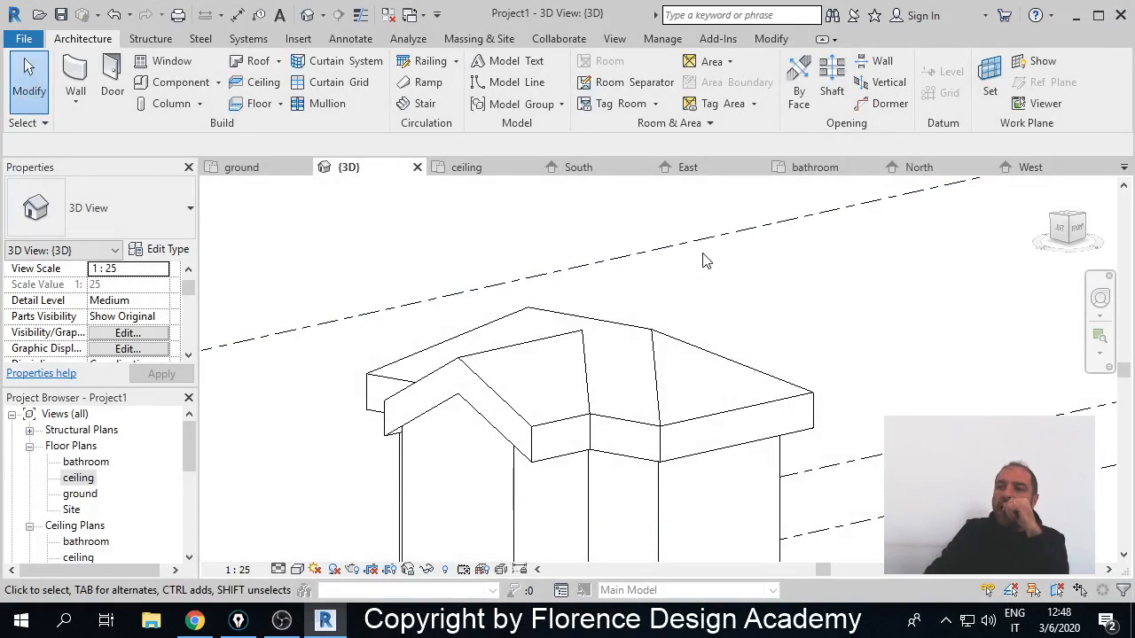
scroll(704, 260, "down", 2)
scroll(707, 260, "down", 1)
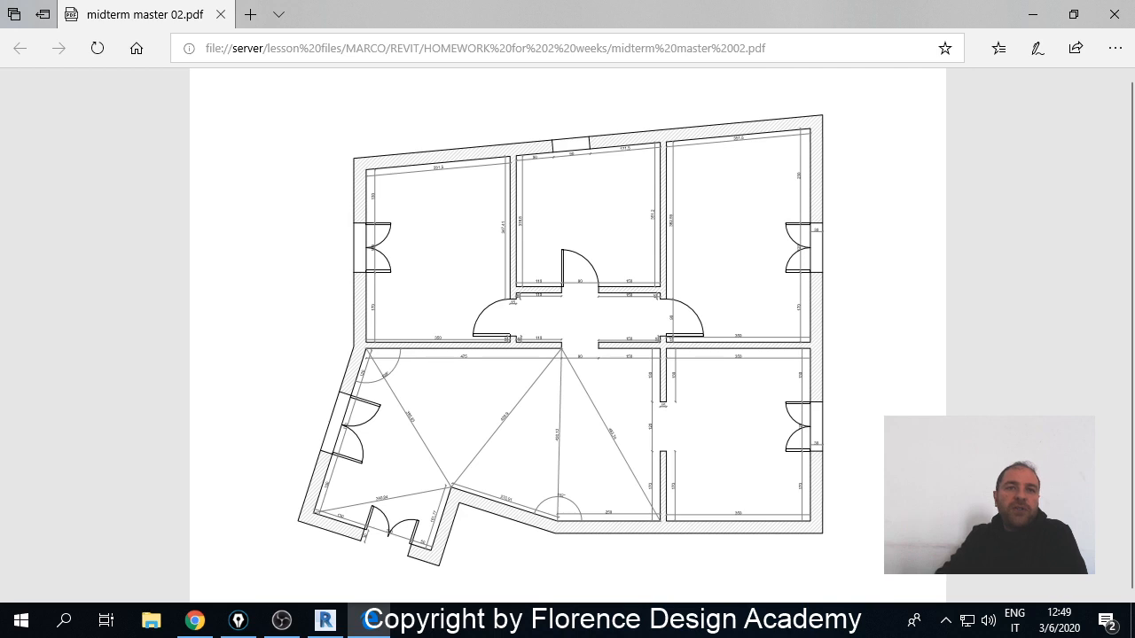
- Trace the outer and inner faces of the house's perimeter walls in pink over the midterm plan, leaving out the entrance projection
key("ctrl+shift+3")
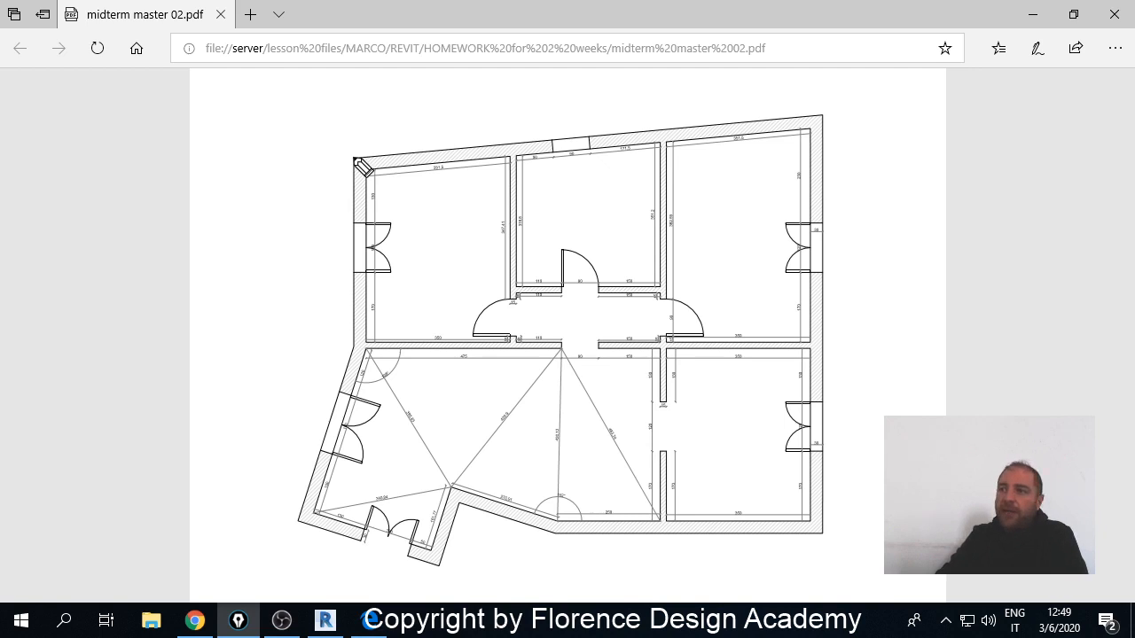
mouse_move(355, 158)
left_mouse_down()
mouse_move(823, 114)
mouse_move(811, 524)
mouse_move(570, 537)
mouse_move(321, 458)
left_mouse_up()
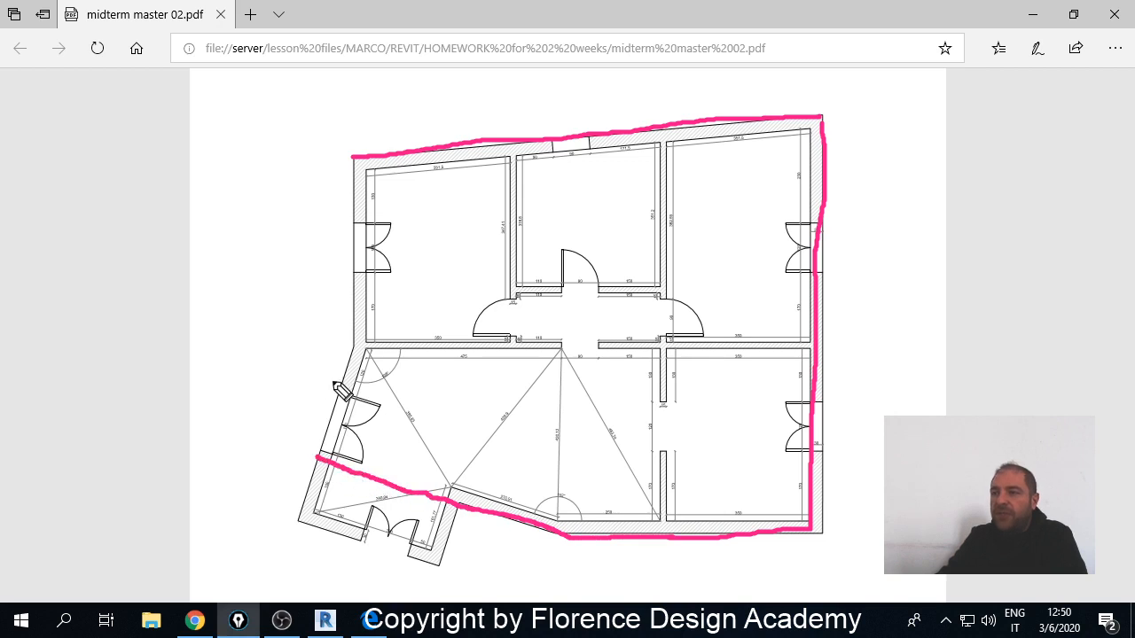
left_click_drag(356, 344, 318, 457)
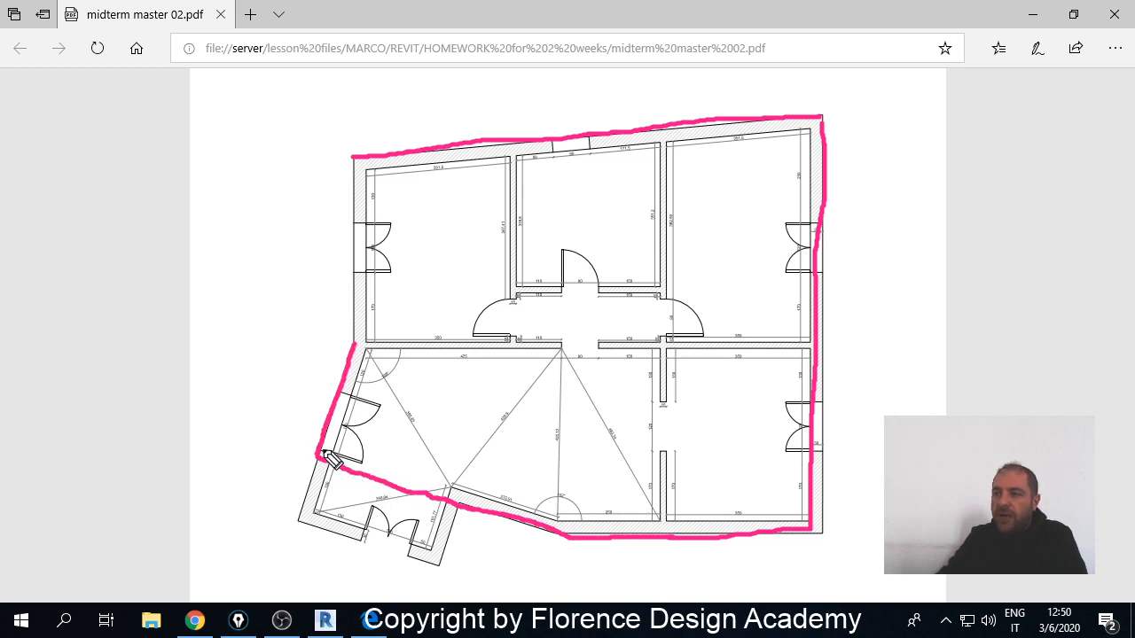
mouse_move(354, 157)
left_mouse_down()
mouse_move(360, 326)
mouse_move(342, 347)
left_mouse_up()
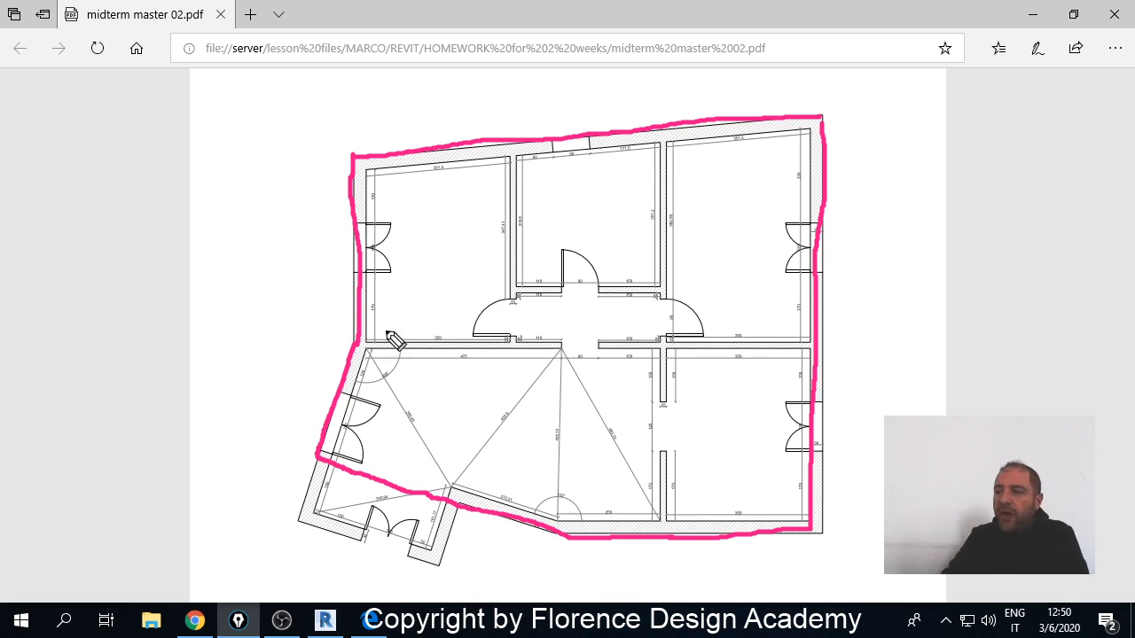
mouse_move(367, 169)
left_mouse_down()
mouse_move(378, 324)
mouse_move(341, 460)
mouse_move(574, 511)
mouse_move(791, 515)
mouse_move(803, 146)
mouse_move(661, 168)
mouse_move(367, 169)
left_mouse_up()
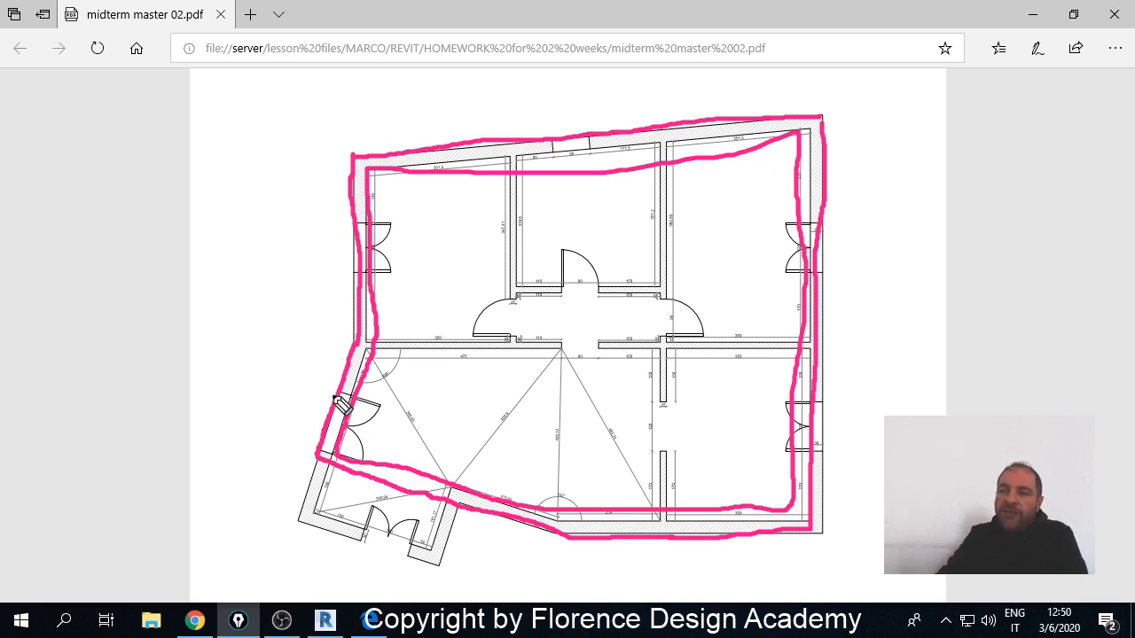
- Mark the edges of the window and door openings along the perimeter walls in pink and hatch the wall behind the entrance projection
left_click_drag(334, 390, 354, 392)
left_click_drag(320, 439, 337, 445)
left_click_drag(354, 223, 371, 224)
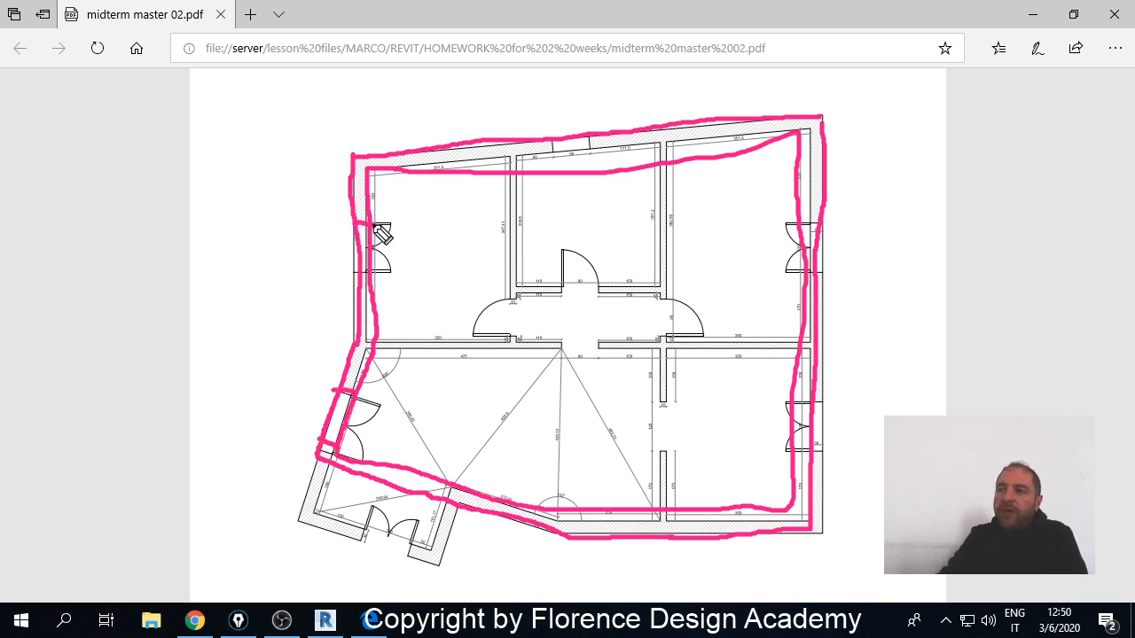
left_click_drag(349, 271, 393, 272)
left_click_drag(551, 138, 563, 153)
left_click_drag(599, 126, 602, 146)
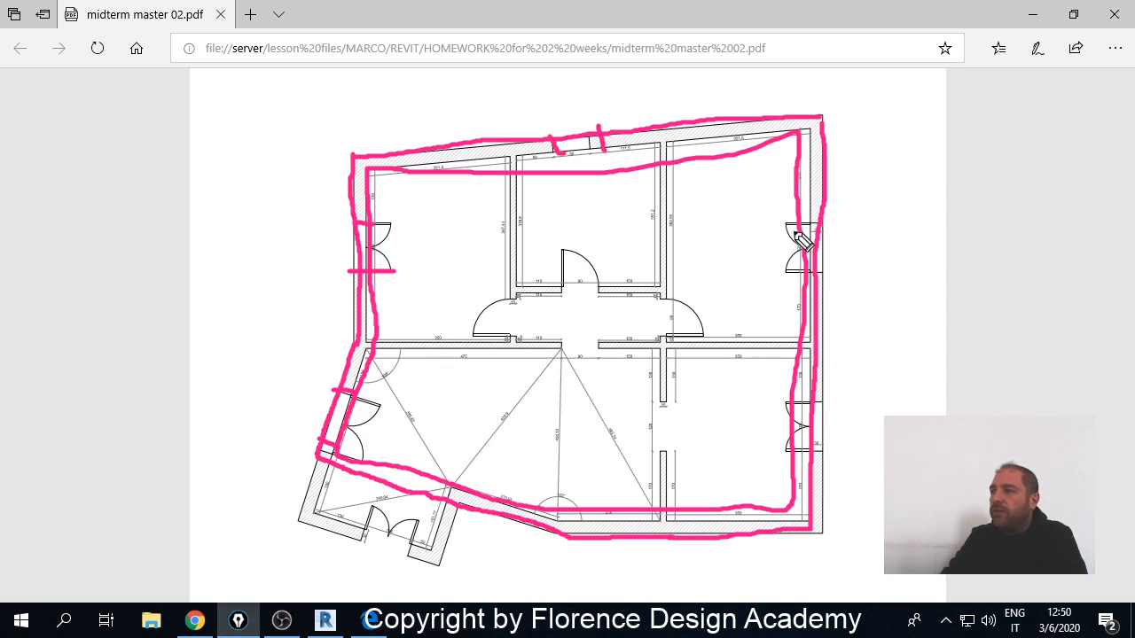
left_click_drag(800, 220, 833, 221)
left_click_drag(809, 265, 840, 275)
left_click_drag(789, 400, 823, 404)
left_click_drag(799, 448, 838, 453)
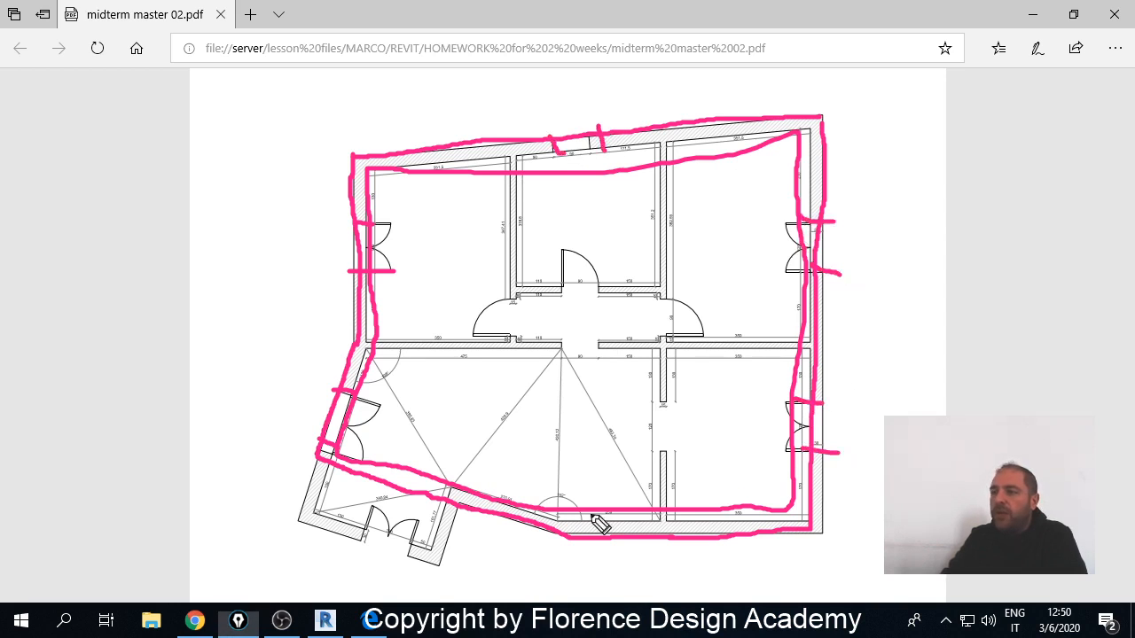
mouse_move(376, 463)
left_mouse_down()
mouse_move(397, 483)
mouse_move(443, 486)
left_mouse_up()
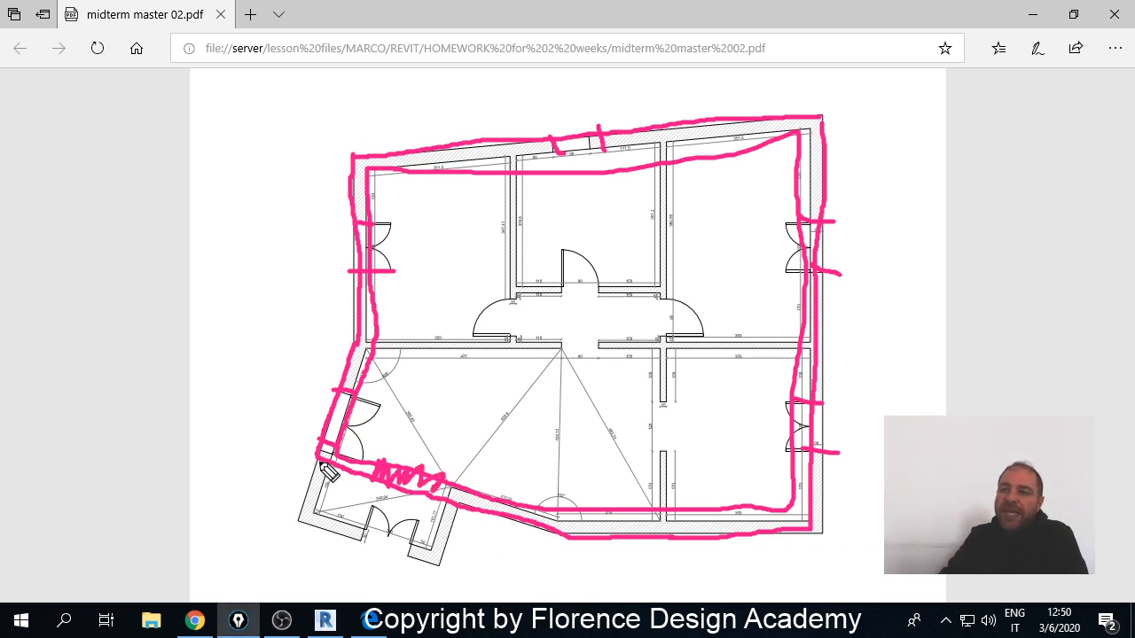
- Shade the entrance projection in blue and sketch the hip roof over the house with overhanging eaves, ridge and hip lines
mouse_move(311, 462)
left_mouse_down()
mouse_move(298, 502)
mouse_move(307, 526)
mouse_move(434, 557)
mouse_move(451, 508)
mouse_move(311, 466)
mouse_move(344, 527)
mouse_move(390, 519)
mouse_move(437, 543)
mouse_move(430, 557)
left_mouse_up()
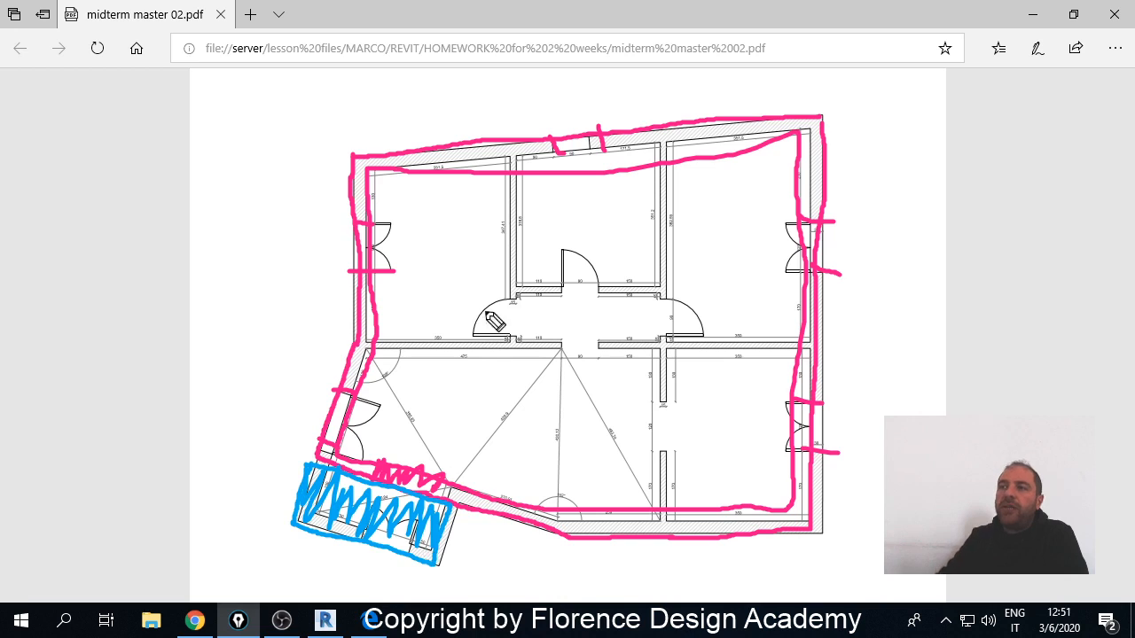
left_click_drag(327, 133, 466, 251)
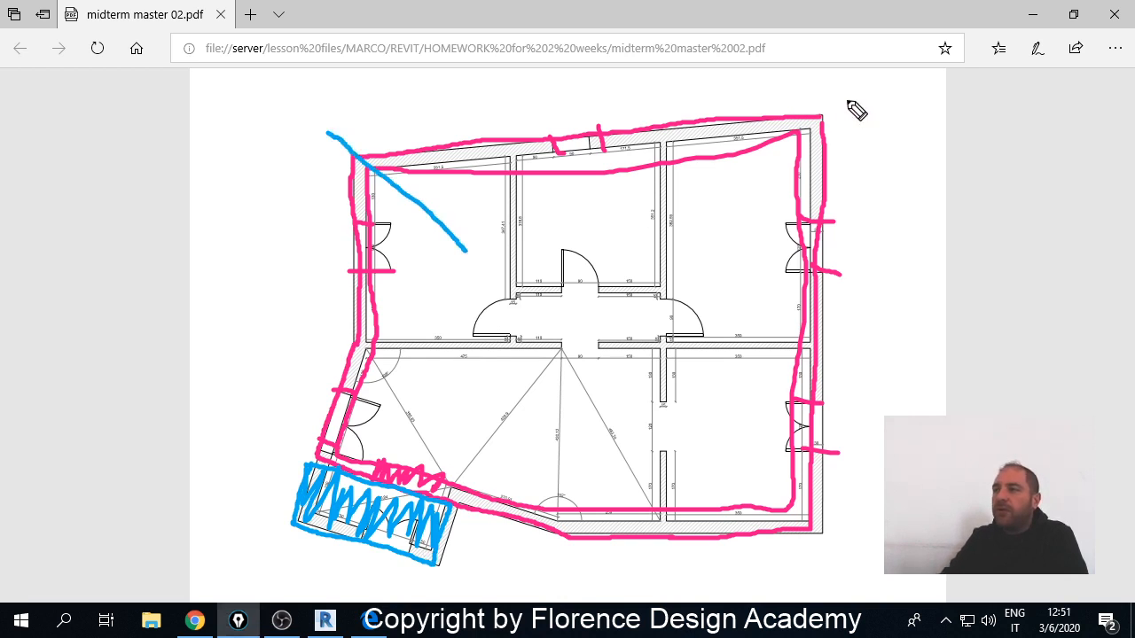
left_click_drag(849, 94, 700, 236)
left_click_drag(325, 128, 833, 90)
mouse_move(467, 251)
left_mouse_down()
mouse_move(557, 292)
mouse_move(638, 304)
left_mouse_up()
mouse_move(701, 236)
left_mouse_down()
mouse_move(640, 304)
mouse_move(833, 534)
left_mouse_up()
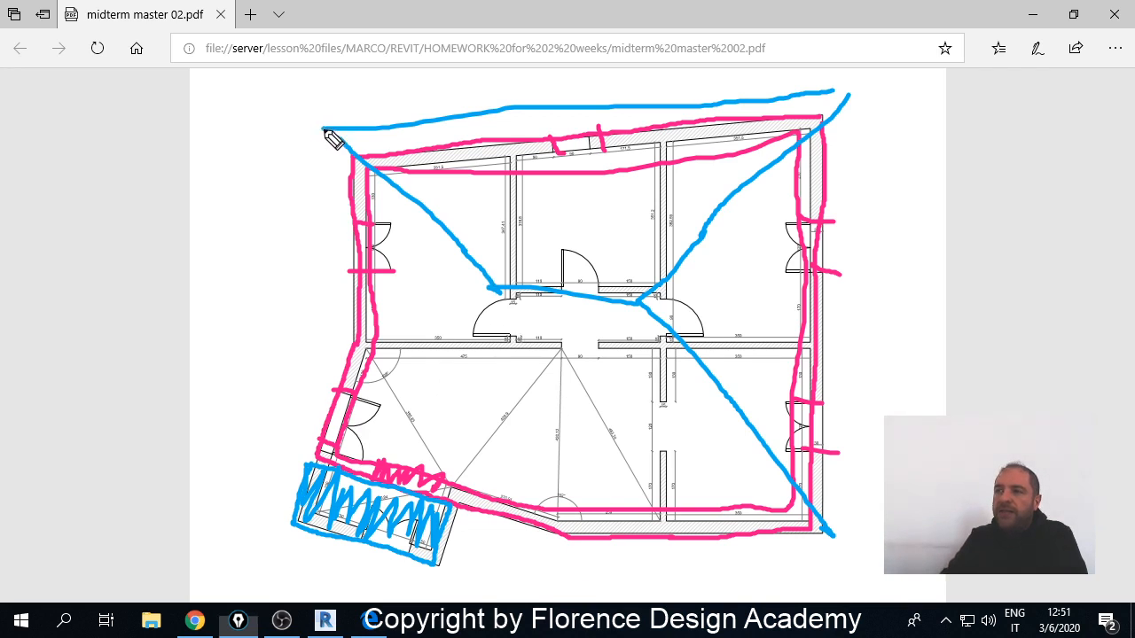
mouse_move(325, 133)
left_mouse_down()
mouse_move(330, 346)
mouse_move(392, 360)
mouse_move(513, 290)
left_mouse_up()
mouse_move(353, 352)
left_mouse_down()
mouse_move(292, 456)
mouse_move(577, 544)
mouse_move(777, 532)
mouse_move(789, 519)
left_mouse_up()
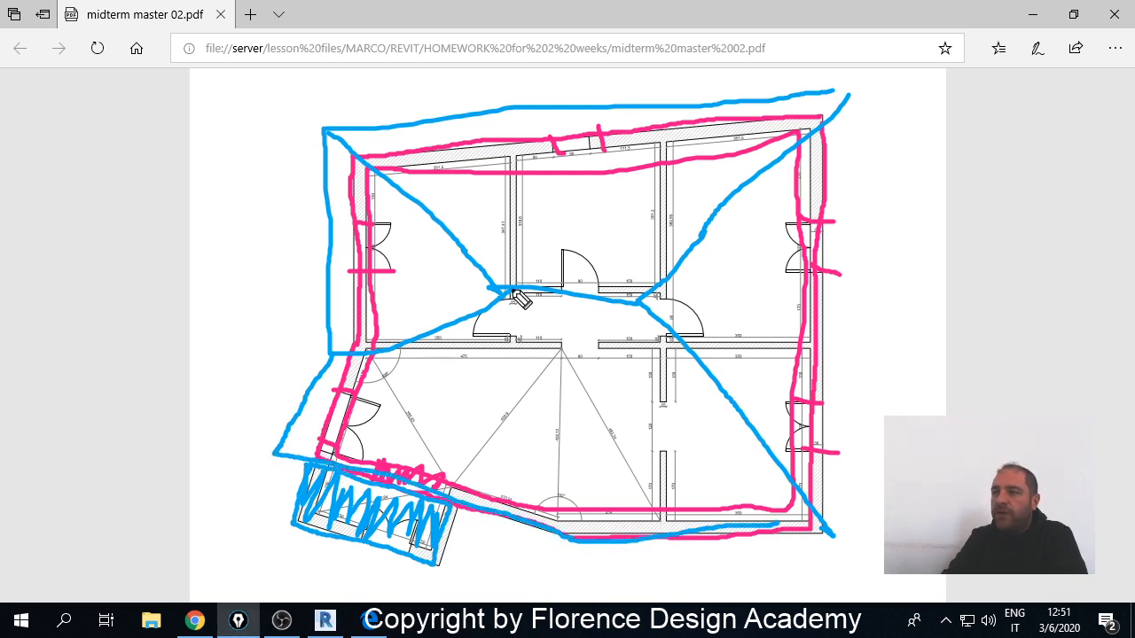
left_click_drag(513, 293, 584, 539)
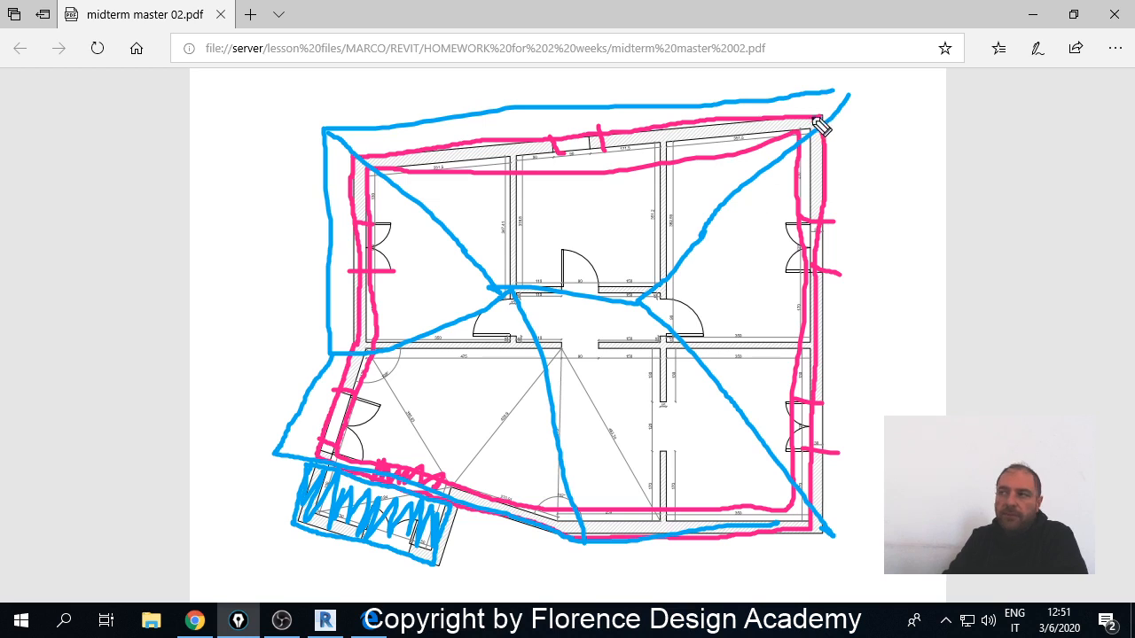
mouse_move(848, 91)
left_mouse_down()
mouse_move(849, 358)
mouse_move(835, 532)
left_mouse_up()
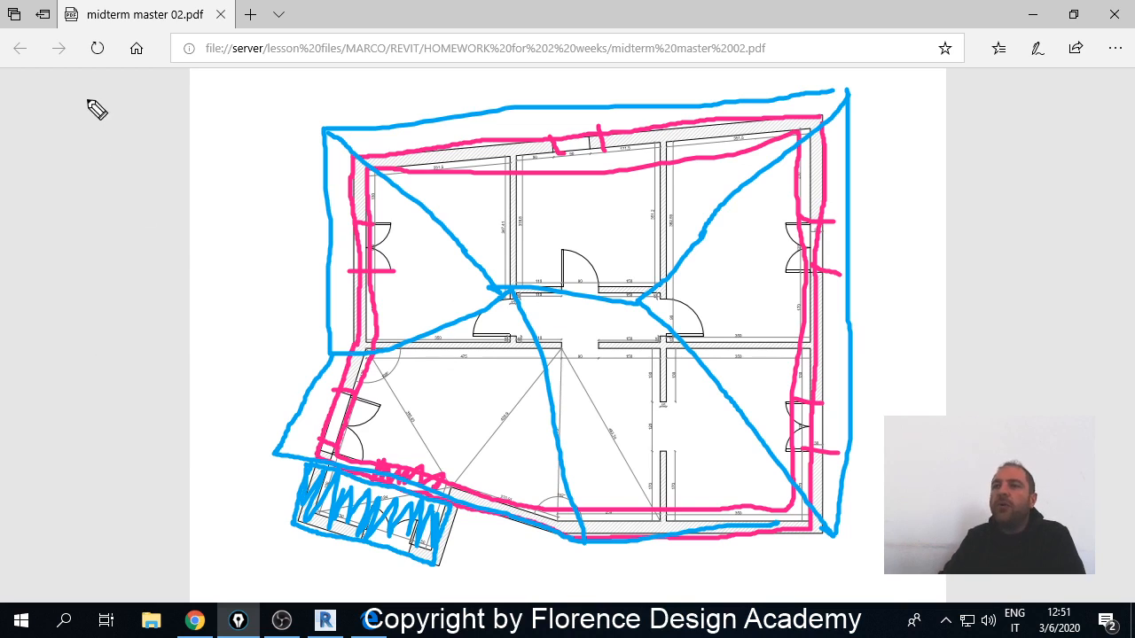
- Write NO EMAIL! in large, thick green letters across the plan
mouse_move(66, 245)
left_mouse_down()
mouse_move(61, 142)
mouse_move(208, 185)
mouse_move(226, 62)
left_mouse_up()
mouse_move(406, 105)
left_mouse_down()
mouse_move(319, 106)
mouse_move(390, 270)
mouse_move(438, 127)
mouse_move(390, 106)
left_mouse_up()
mouse_move(168, 306)
left_mouse_down()
mouse_move(169, 370)
mouse_move(270, 479)
mouse_move(333, 478)
left_mouse_up()
left_click_drag(177, 397, 332, 391)
left_click_drag(158, 310, 364, 328)
mouse_move(381, 486)
left_mouse_down()
mouse_move(431, 310)
mouse_move(494, 392)
mouse_move(556, 416)
mouse_move(569, 490)
mouse_move(702, 257)
mouse_move(765, 488)
left_mouse_up()
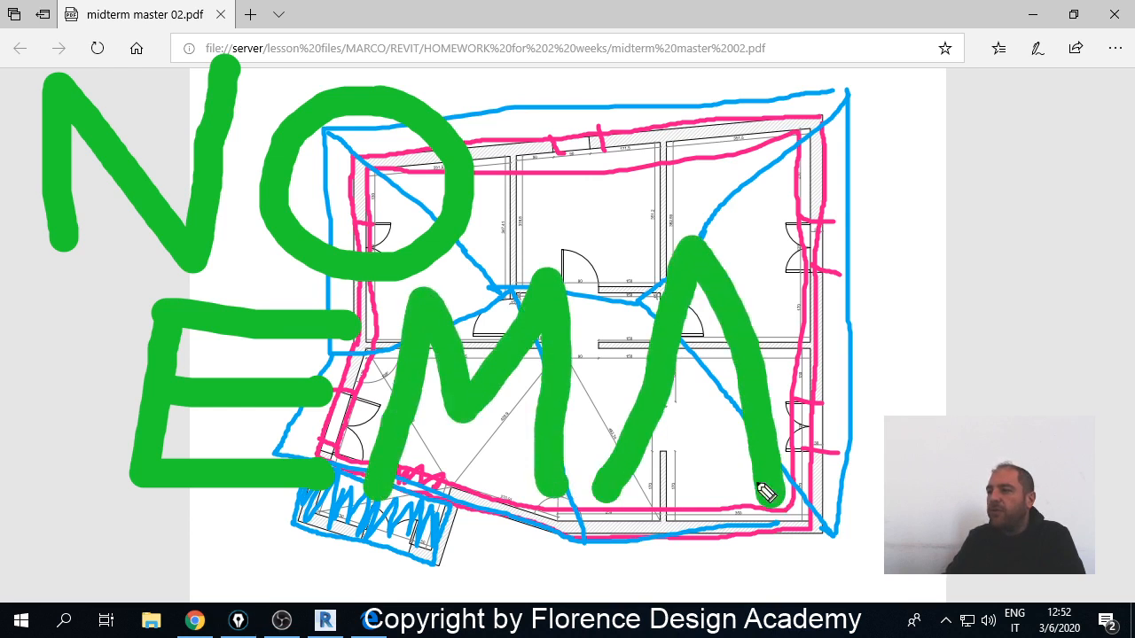
left_click_drag(656, 418, 722, 426)
left_click_drag(835, 252, 848, 484)
left_click_drag(908, 248, 882, 472)
mouse_move(1086, 132)
left_mouse_down()
mouse_move(1097, 213)
mouse_move(1075, 359)
left_mouse_up()
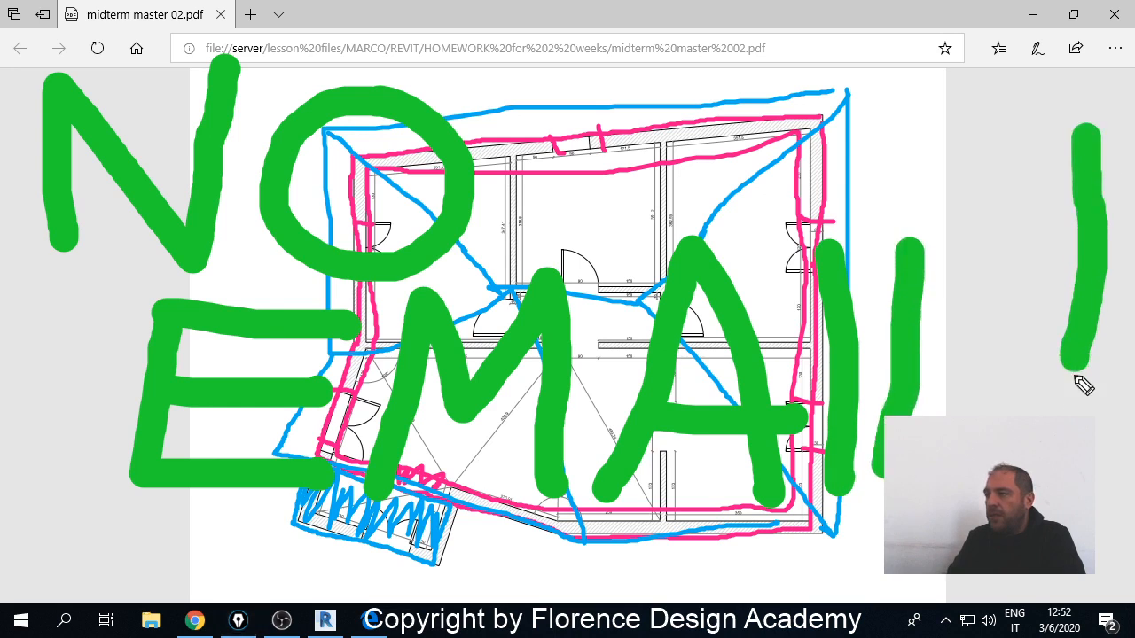
left_click(1062, 404)
mouse_move(1062, 403)
left_mouse_down()
mouse_move(1071, 410)
mouse_move(1057, 409)
left_mouse_up()
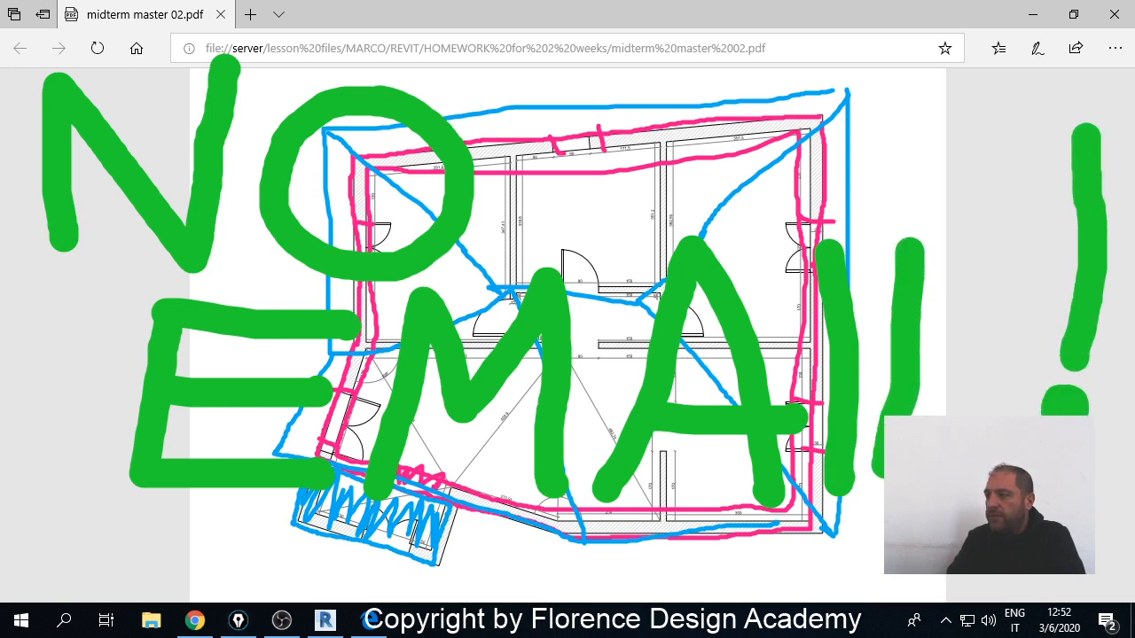
left_click(1080, 132)
mouse_move(1080, 132)
left_mouse_down()
mouse_move(1035, 181)
mouse_move(1073, 359)
mouse_move(1085, 217)
mouse_move(1066, 309)
mouse_move(1076, 372)
left_mouse_up()
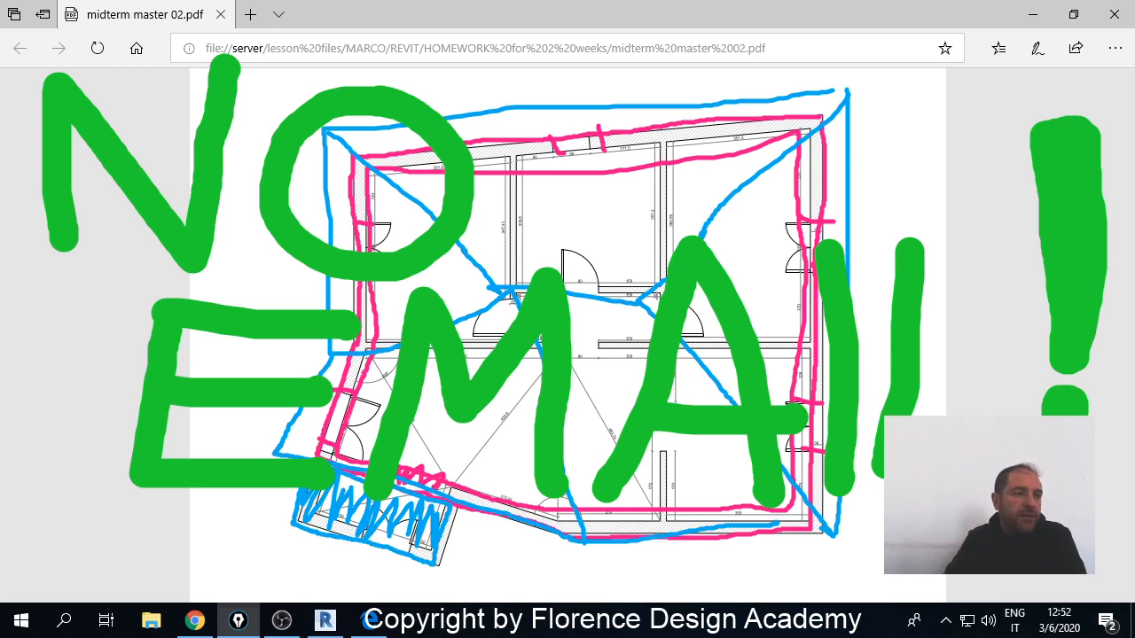
- Close the browser window with the PDF plan to return to Revit and clear all the freehand annotations from the screen
key("alt+Tab")
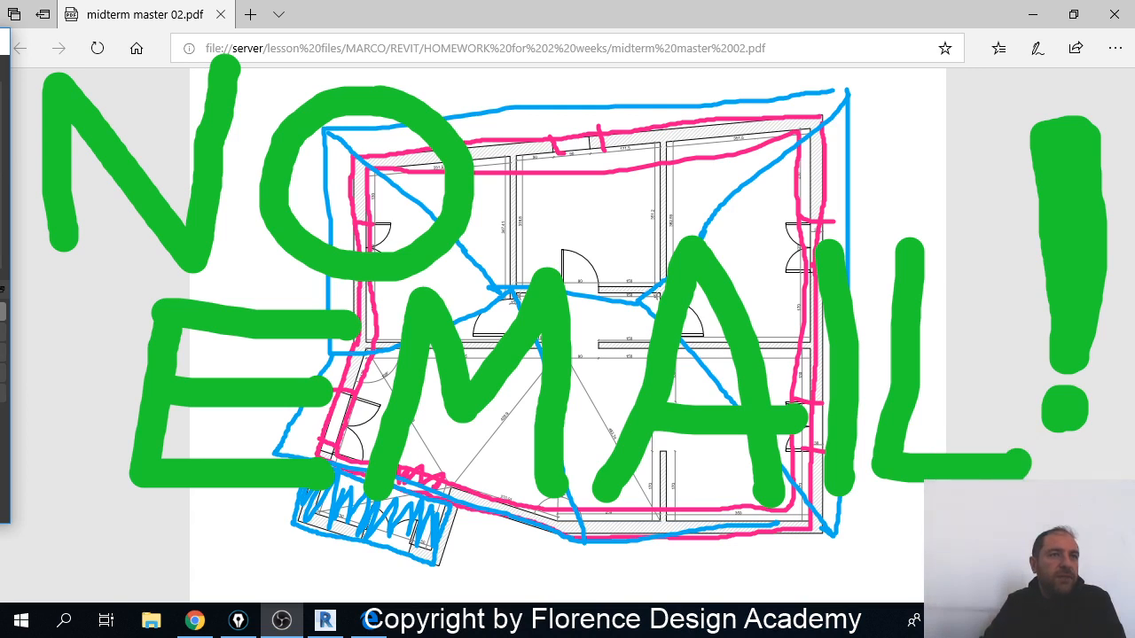
key("alt+Tab")
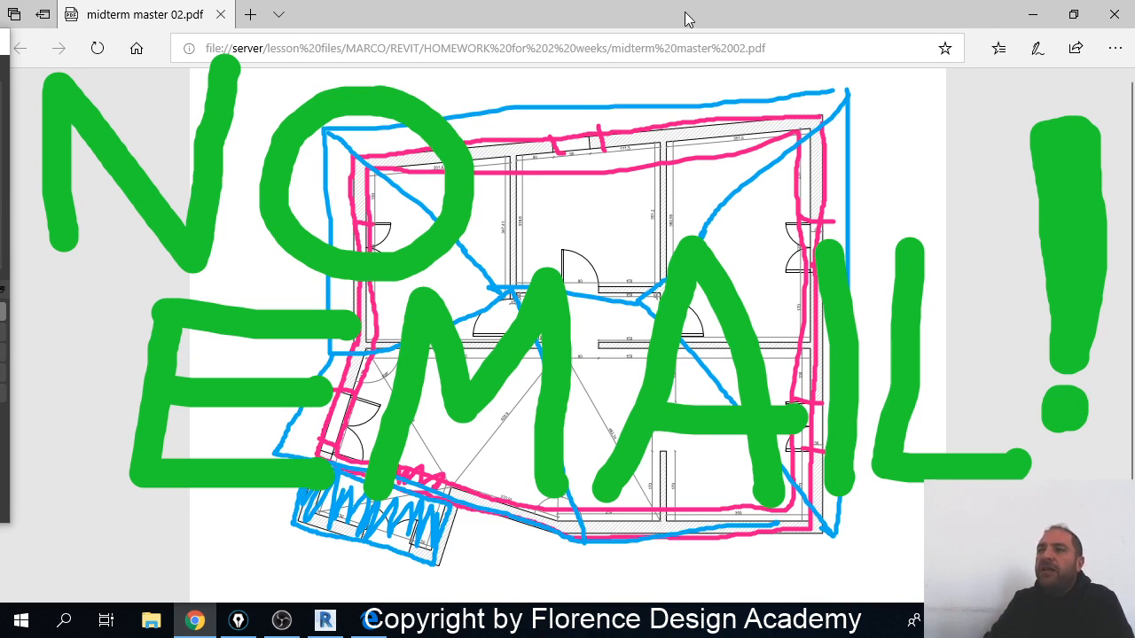
left_click(1113, 17)
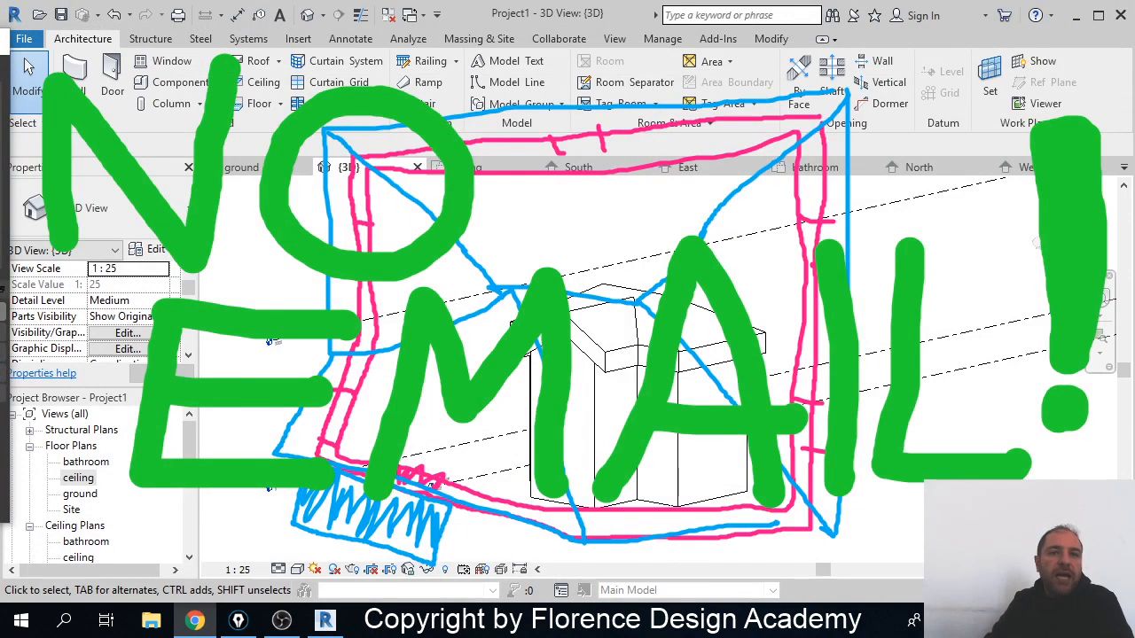
key("ctrl+shift+7")
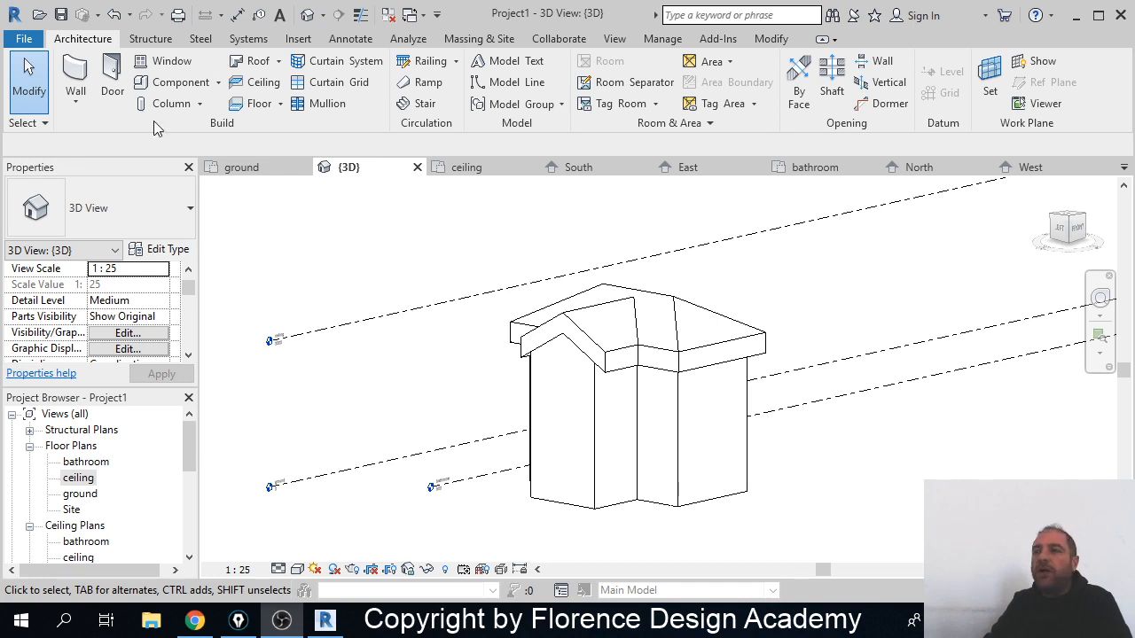
- Delete the footprint roof and all the building's walls from the 3D view
left_click(634, 301)
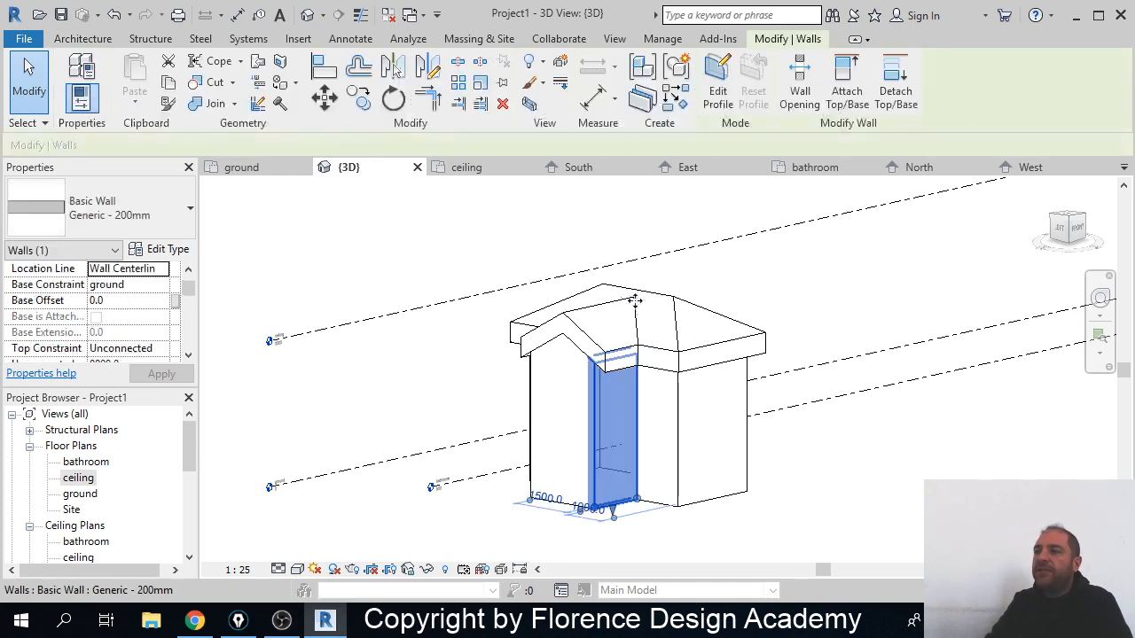
left_click(627, 305)
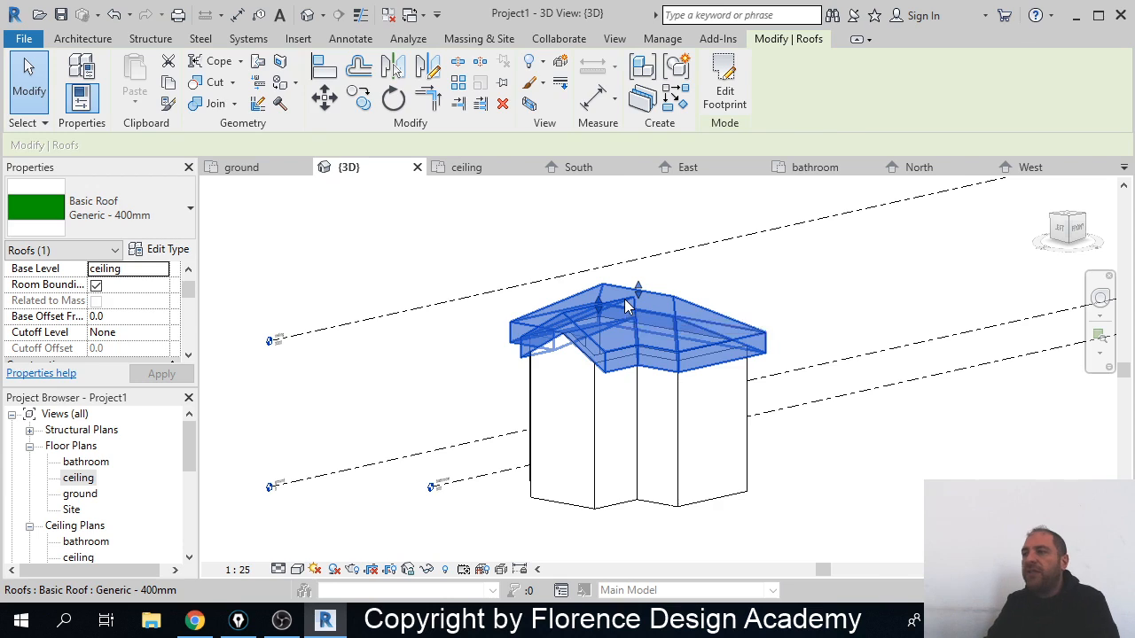
key("Delete")
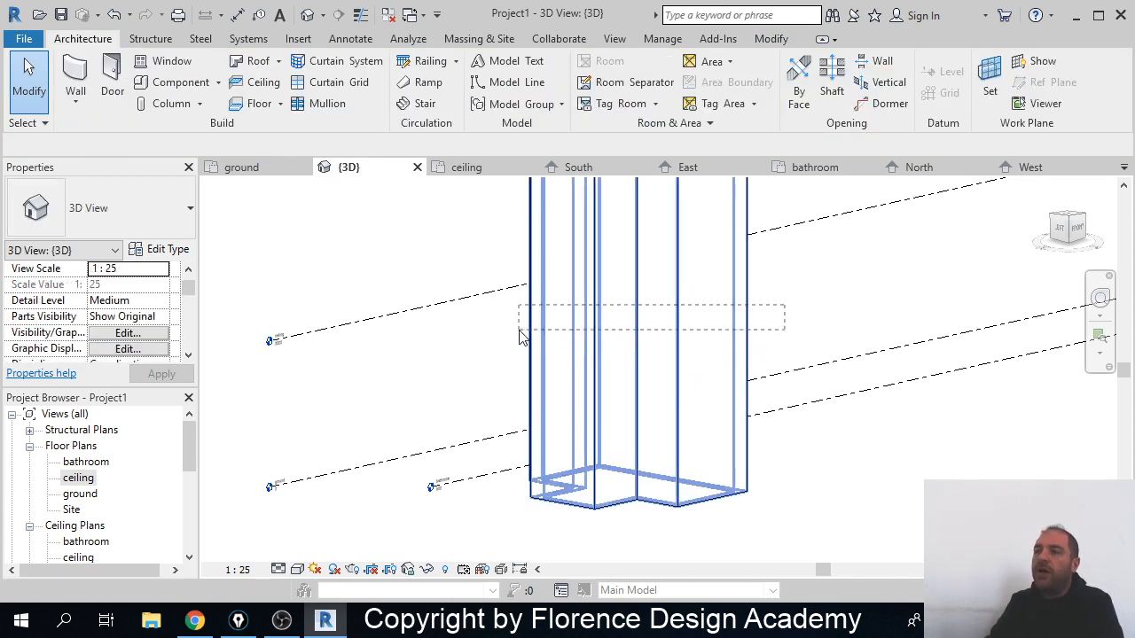
left_click(523, 338)
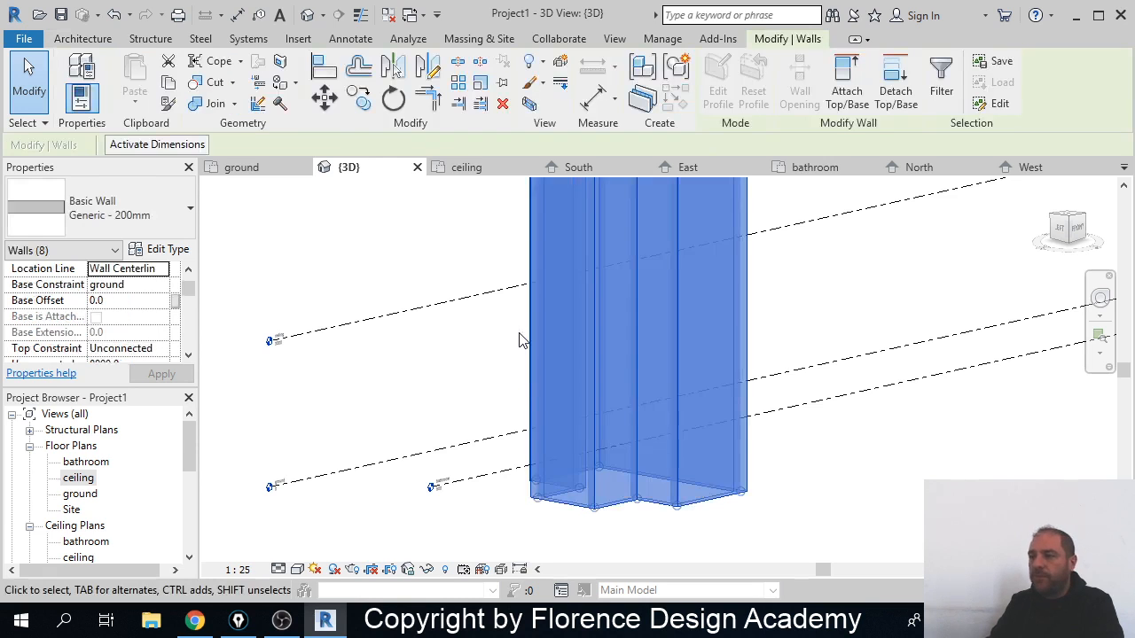
key("Delete")
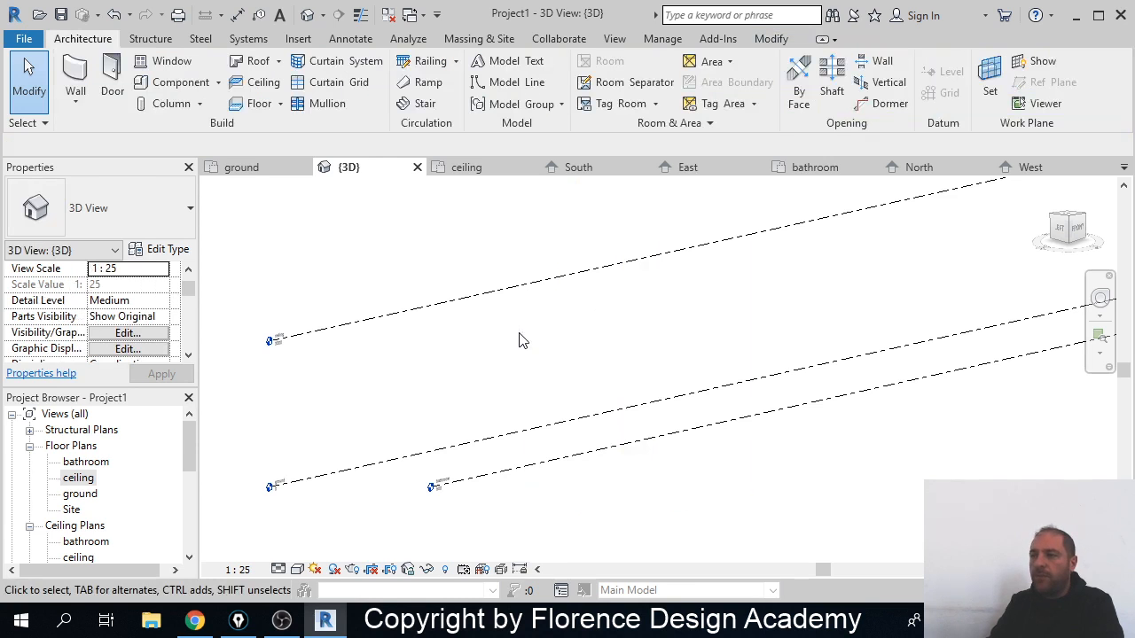
- Draw two connected Generic - 200mm walls in an L shape on the ground floor plan, about 2400 mm vertically and 2600 mm horizontally
left_click(76, 72)
double_click(80, 494)
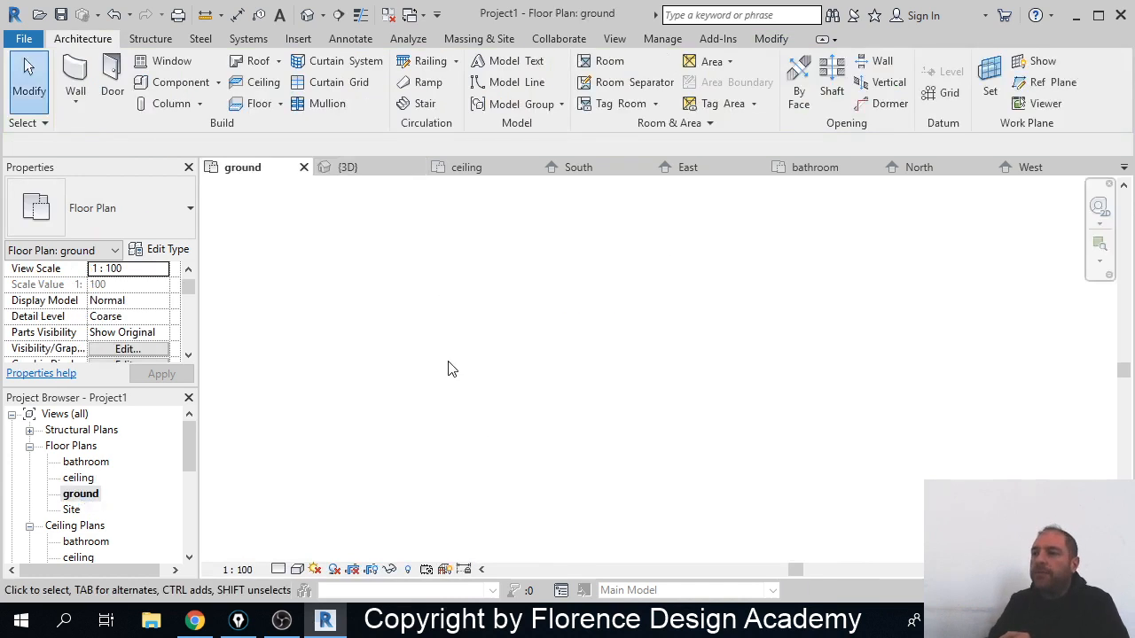
left_click(75, 73)
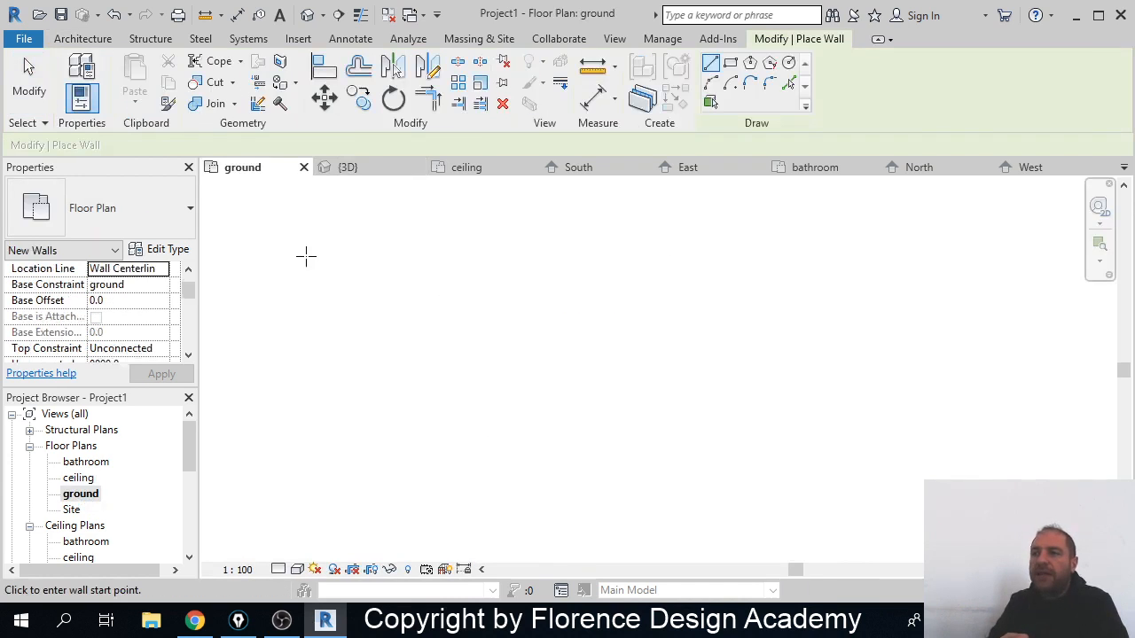
left_click(432, 305)
left_click(432, 455)
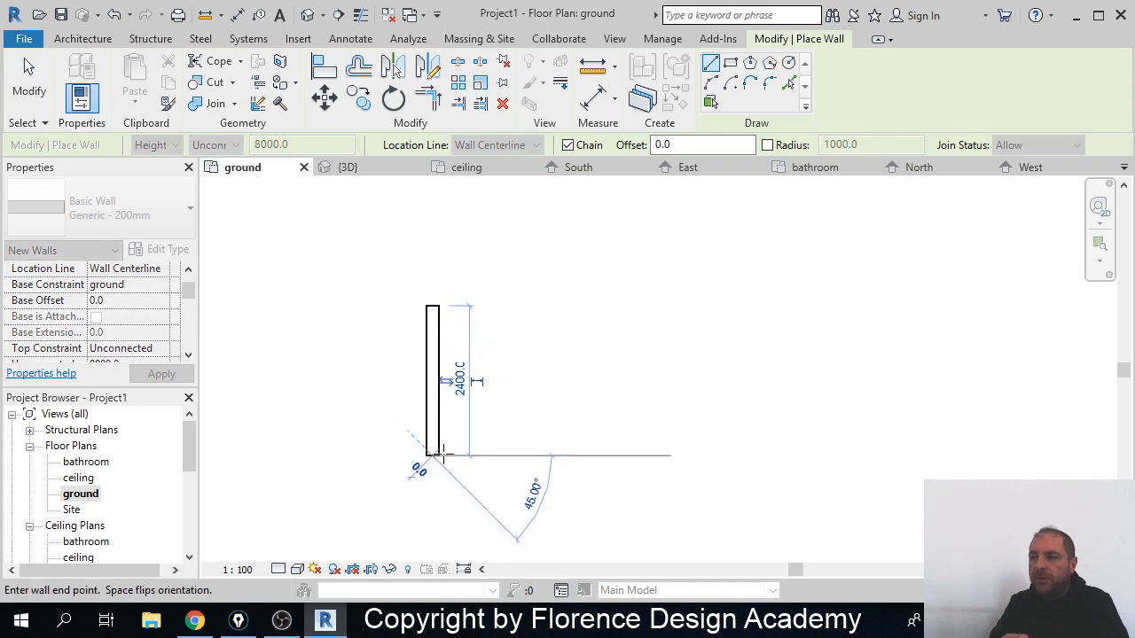
left_click(600, 455)
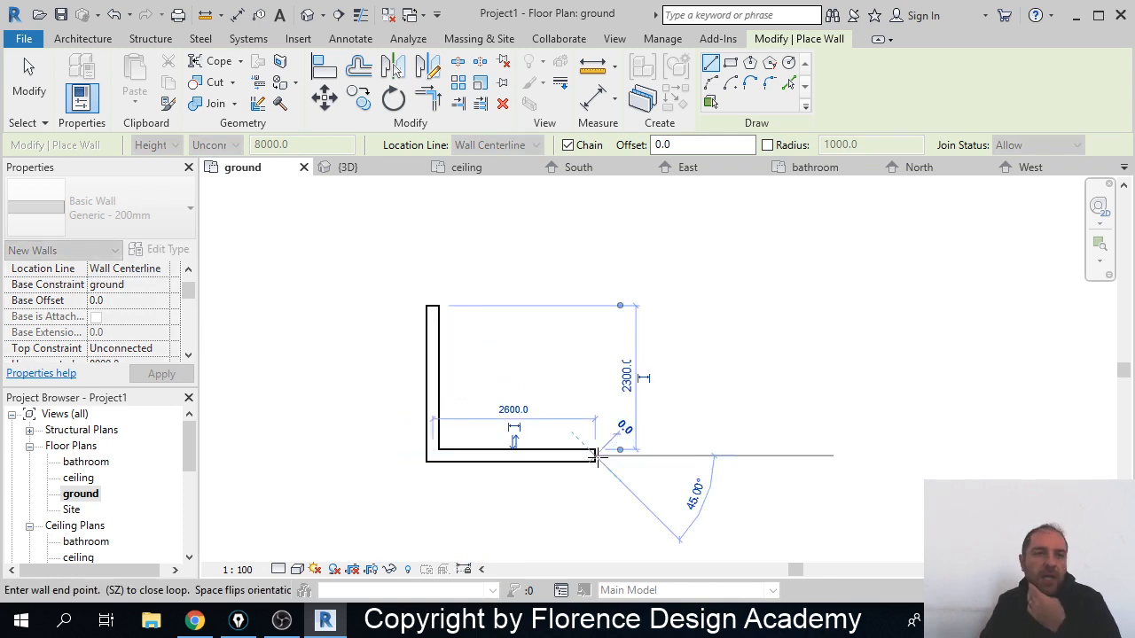
key("Escape")
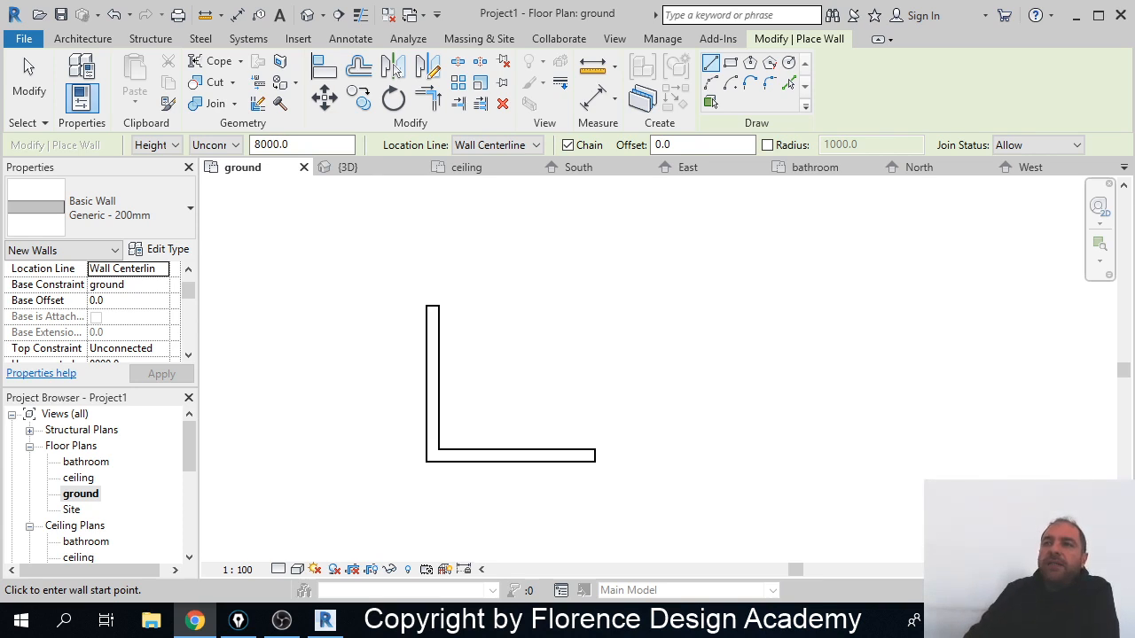
- Start a Generic 275mm floor on the ground level and pick the inner faces of both walls as boundary lines
left_click(88, 39)
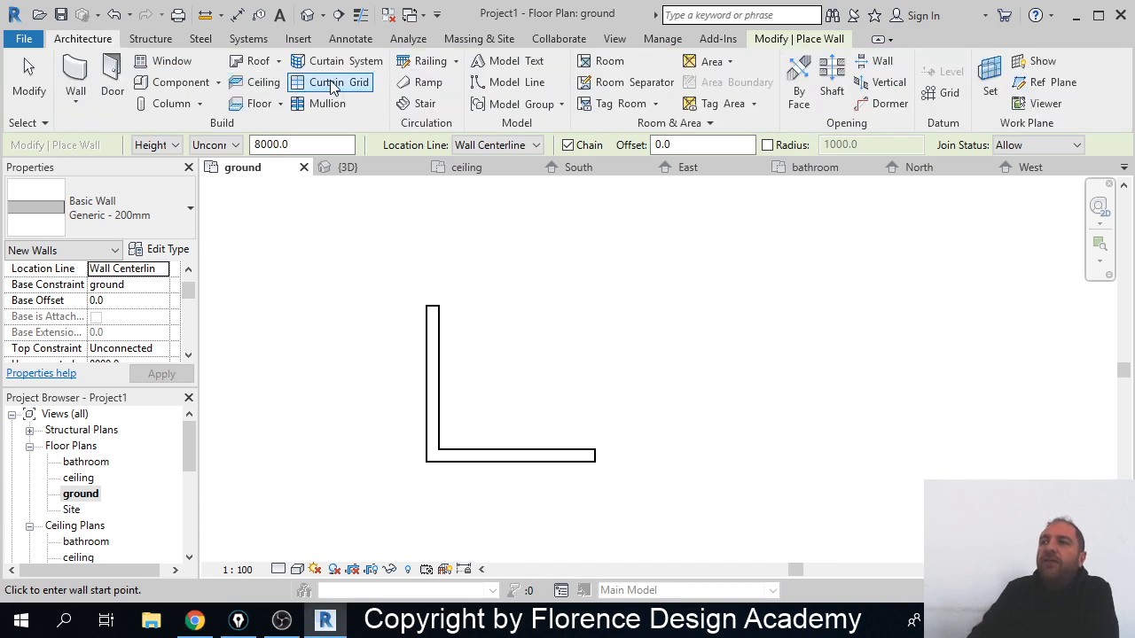
left_click(256, 104)
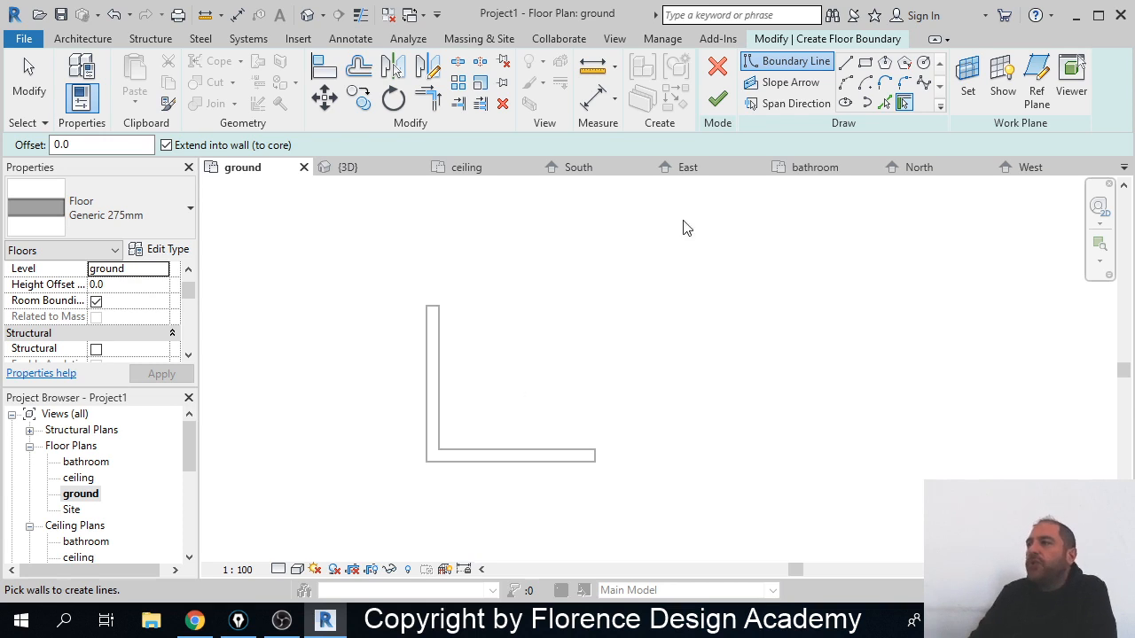
scroll(494, 405, "up", 2)
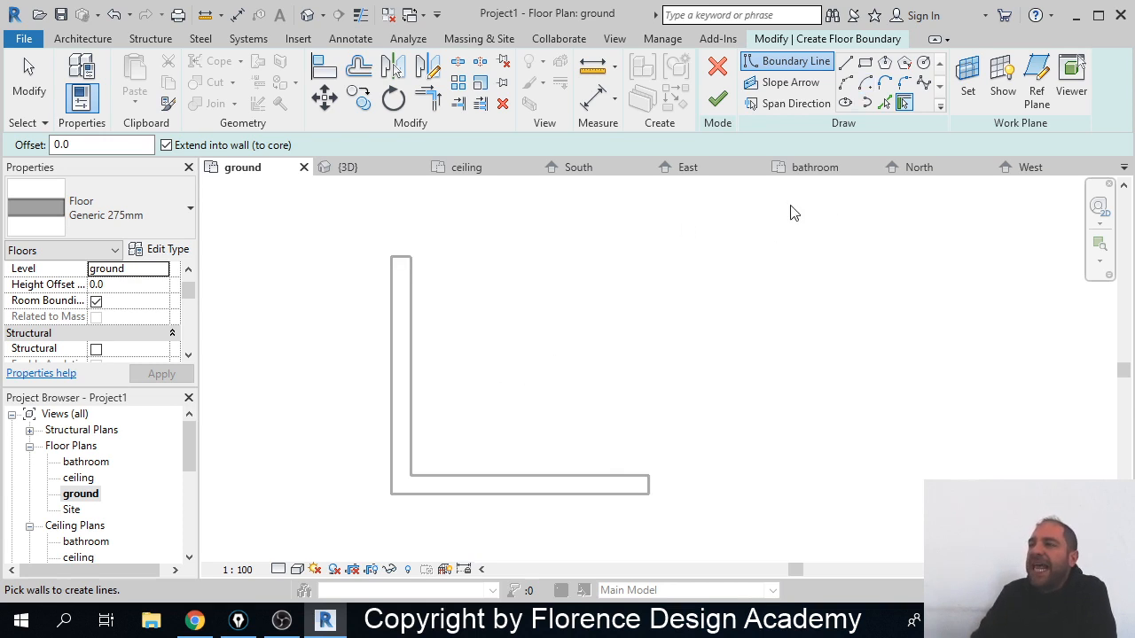
left_click(416, 344)
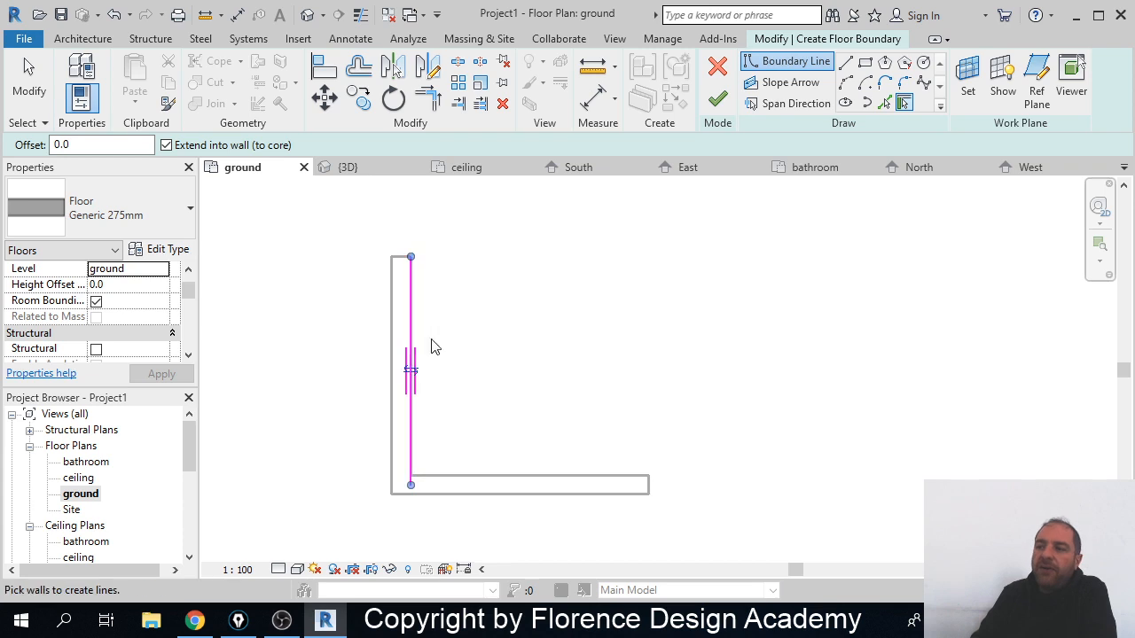
left_click(516, 475)
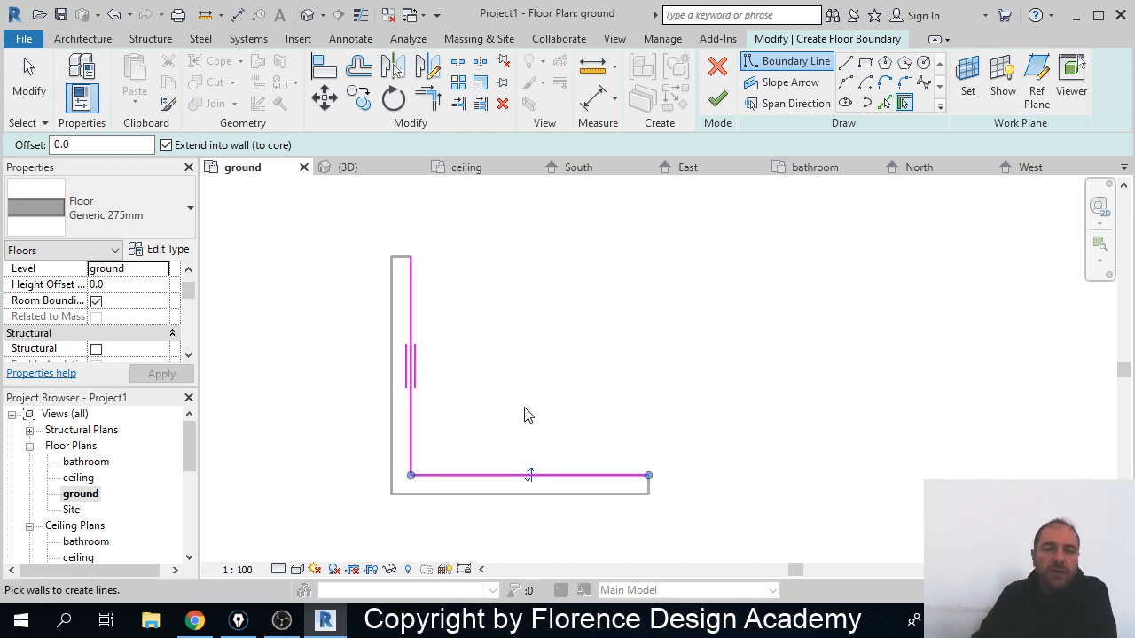
- Close the ground floor boundary with straight lines of 2500 mm and 2300 mm, finish the floor and show it in 3D
key("l")
key("i")
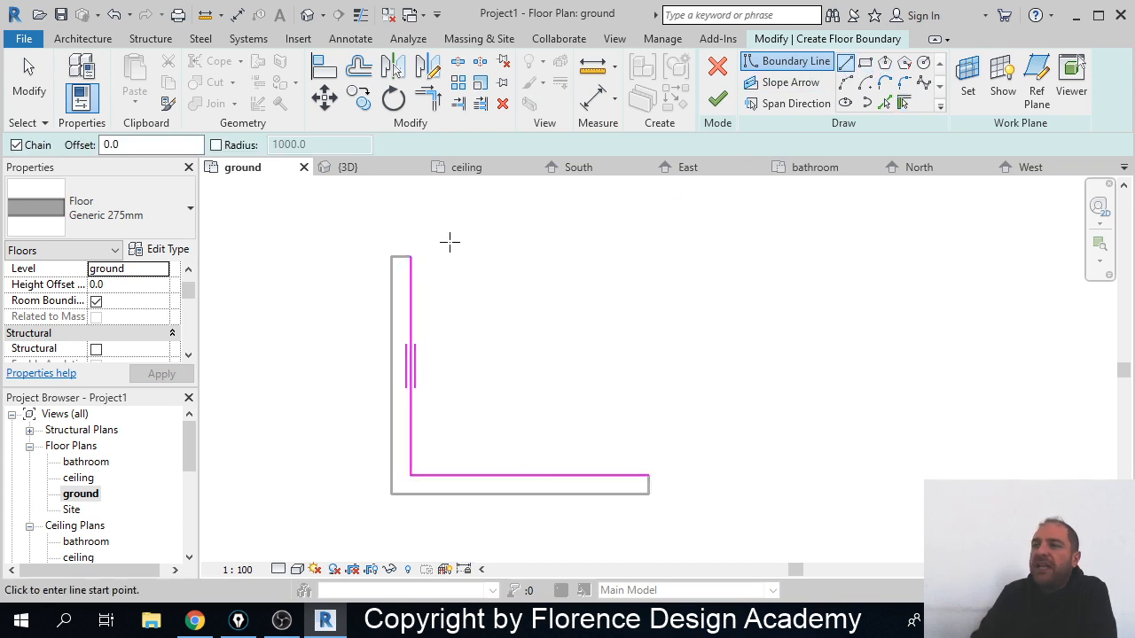
left_click(411, 257)
left_click(648, 257)
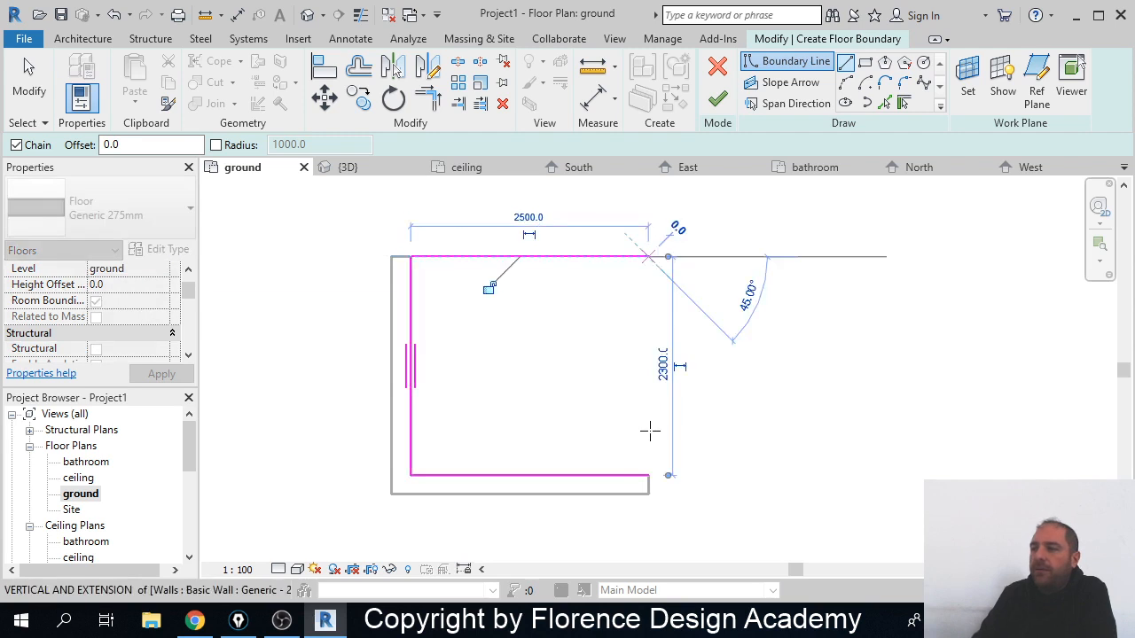
left_click(648, 475)
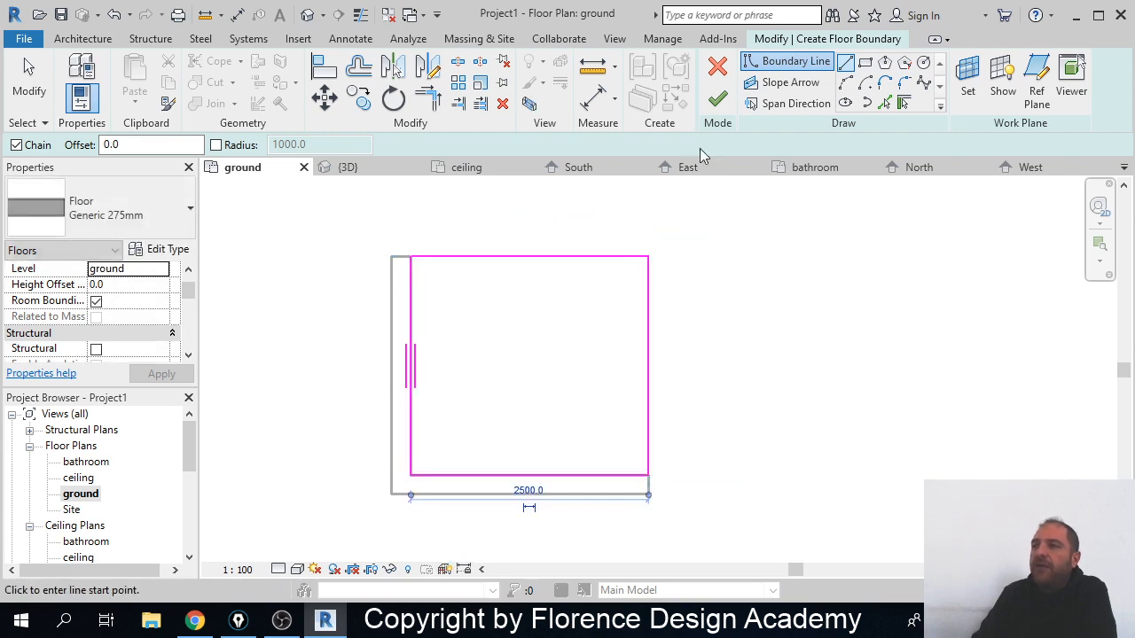
left_click(717, 99)
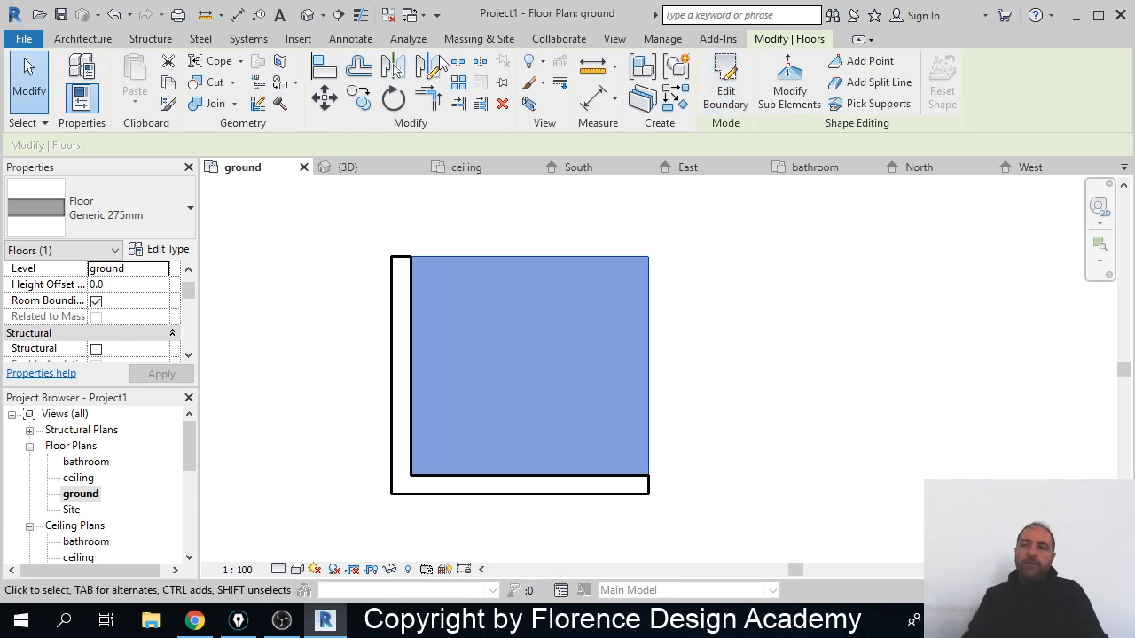
left_click(362, 168)
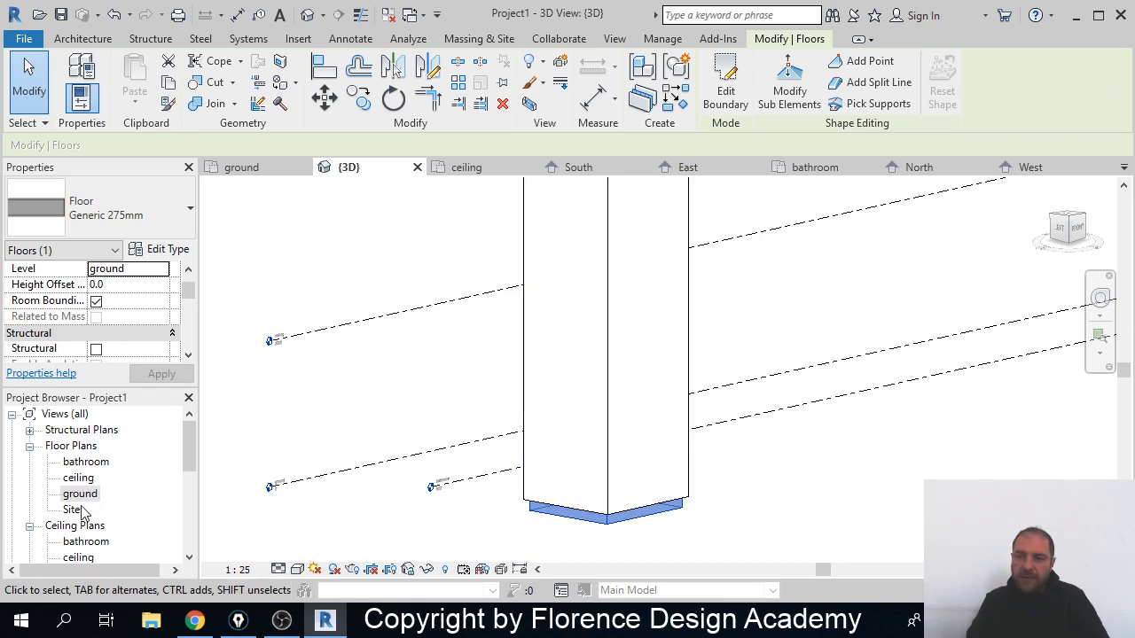
- Start a Generic 275mm floor on the ceiling floor plan and pick both walls' inner faces as boundary lines
double_click(82, 478)
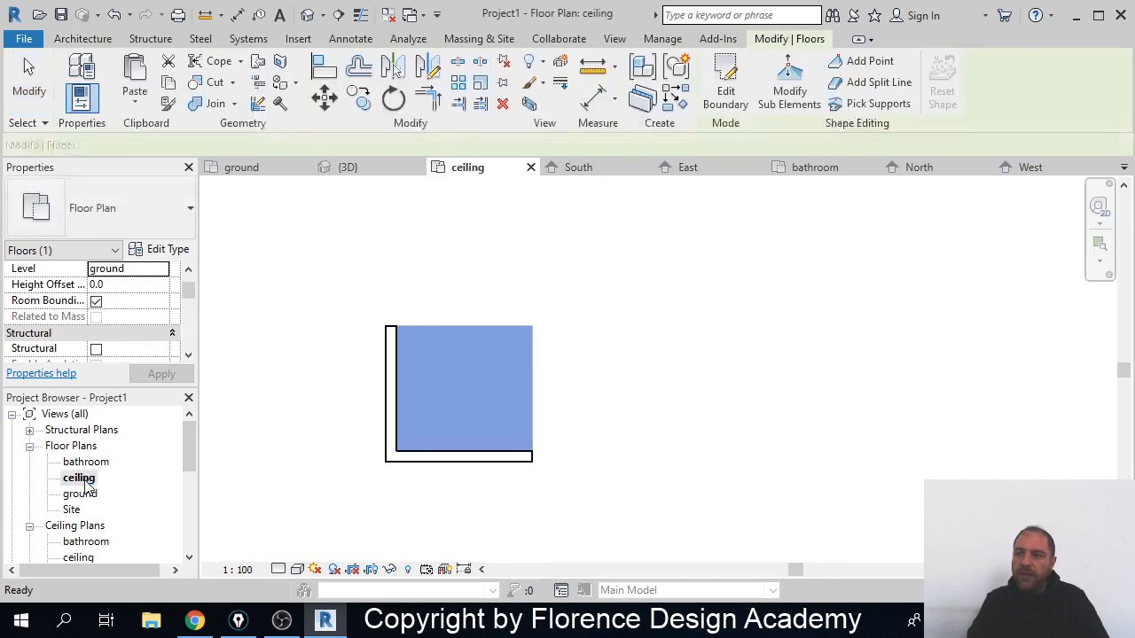
left_click(556, 275)
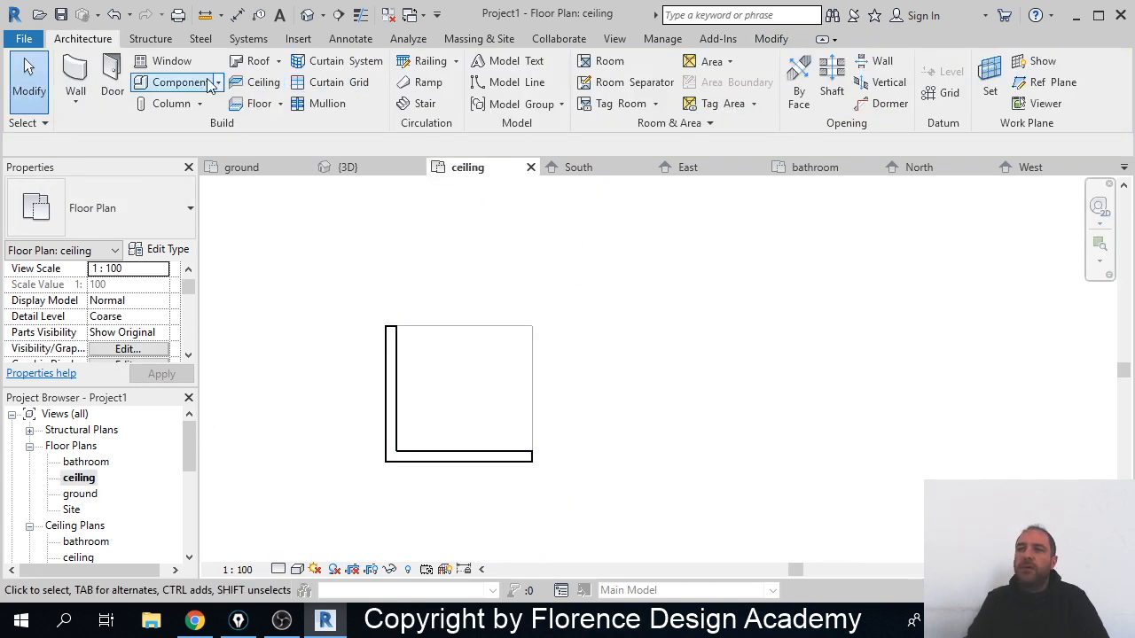
left_click(258, 103)
left_click(903, 104)
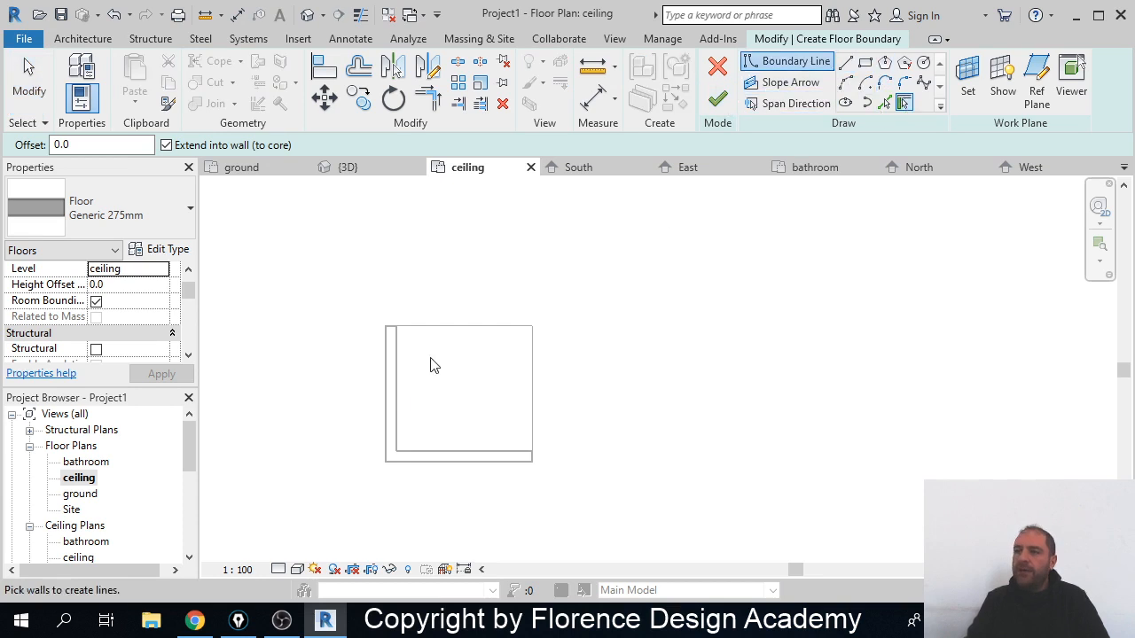
left_click(398, 388)
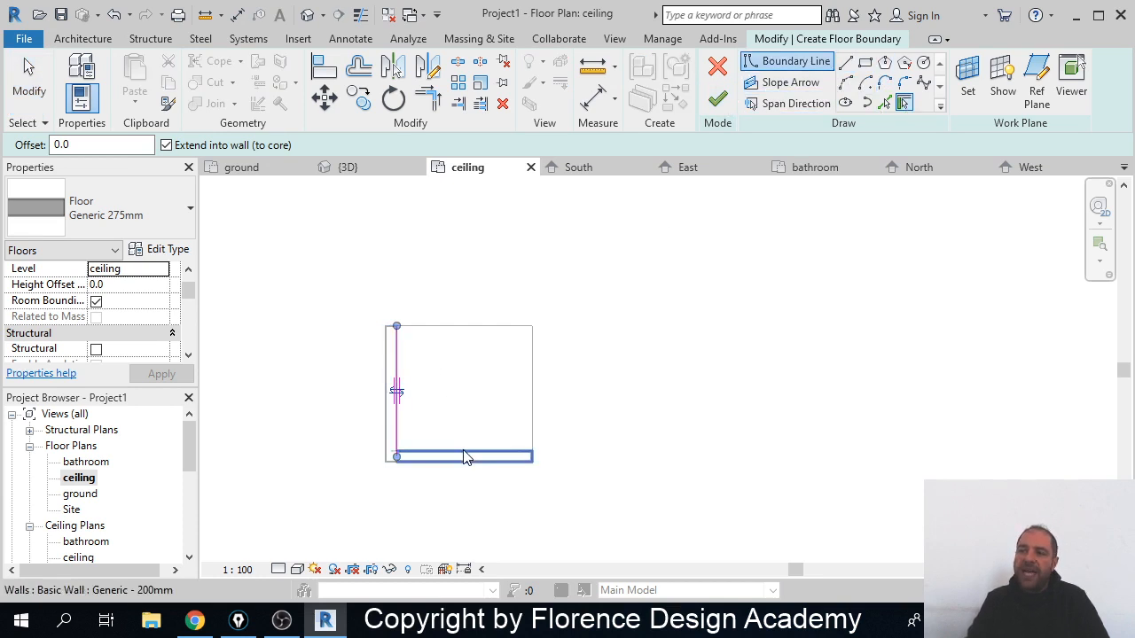
left_click(467, 456)
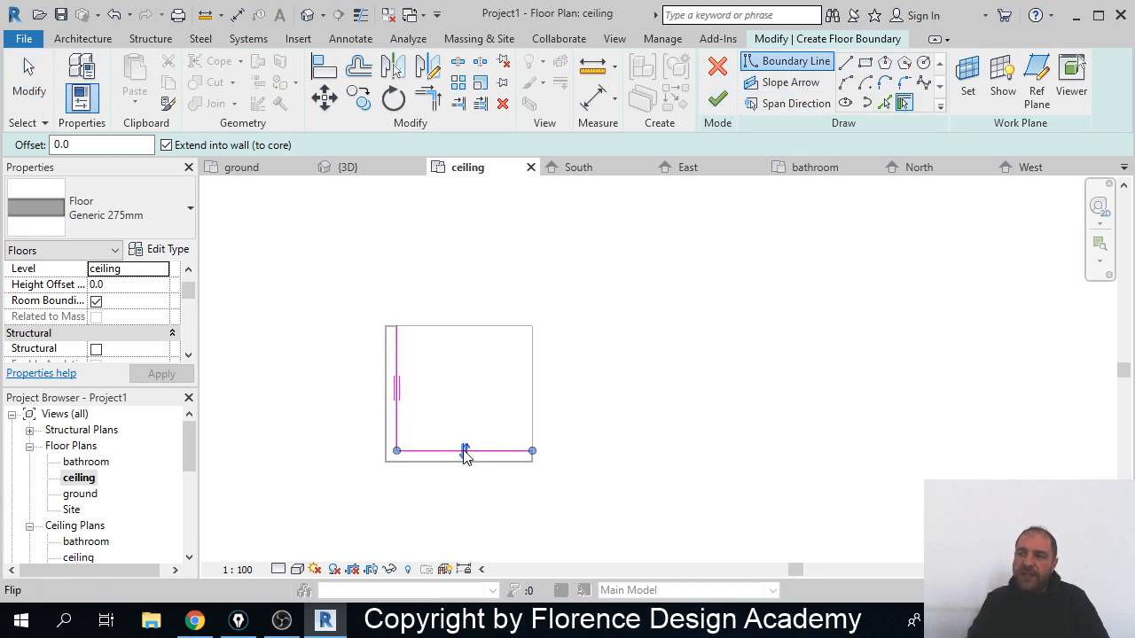
- Close the ceiling-level floor boundary with two straight lines and finish it, joining geometry and cutting the overlapping volume out of the walls
left_click(865, 61)
left_click(845, 61)
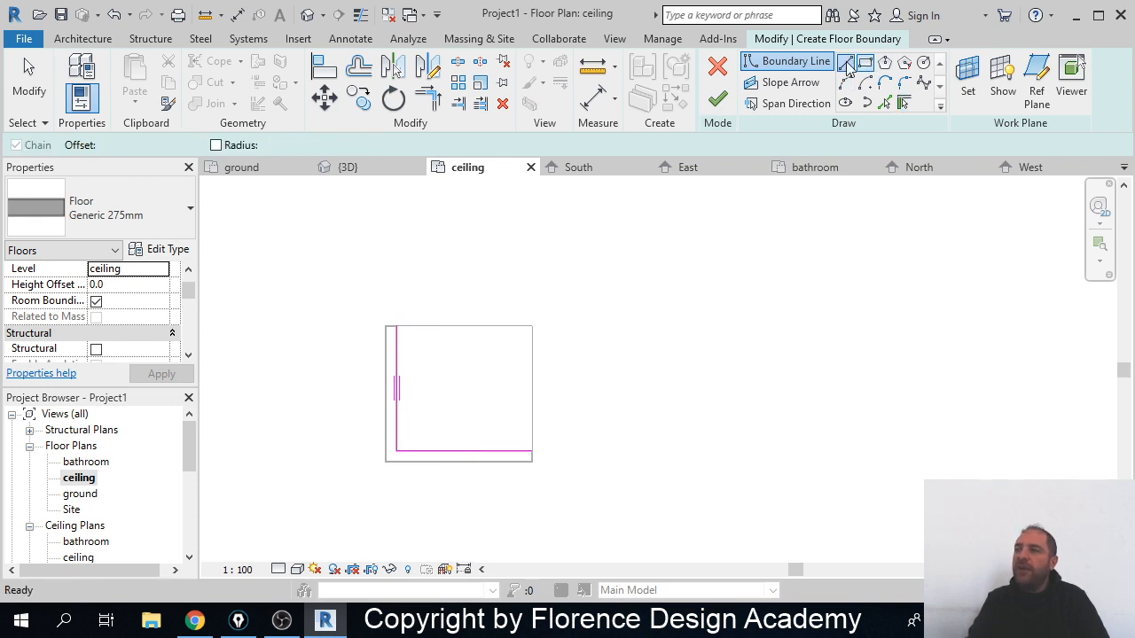
left_click(397, 328)
left_click(532, 326)
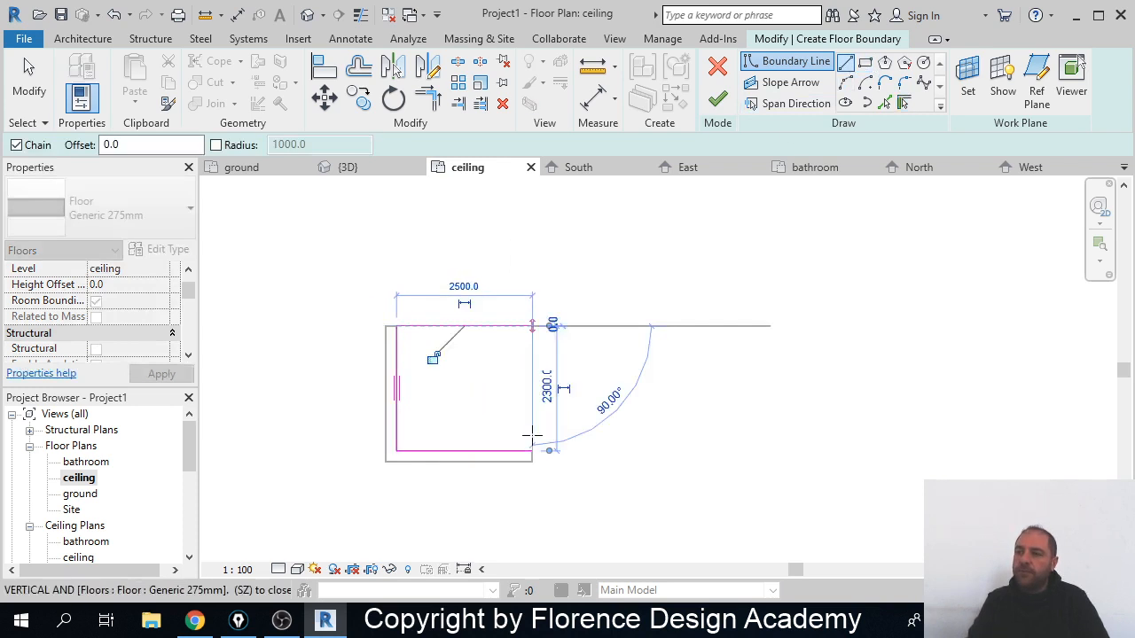
left_click(531, 451)
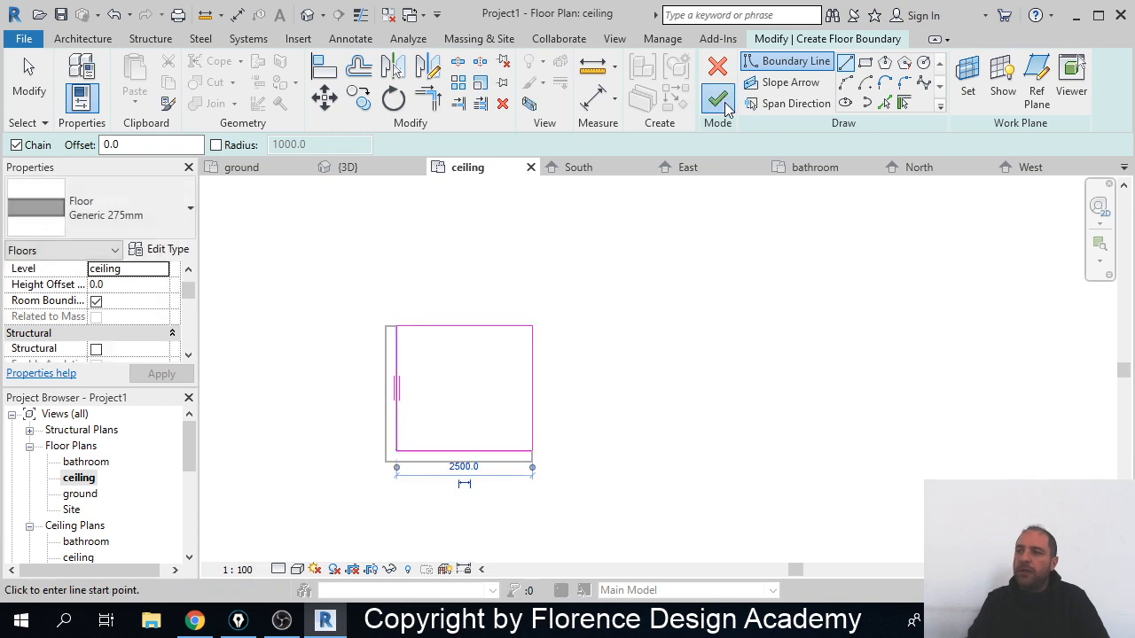
left_click(720, 99)
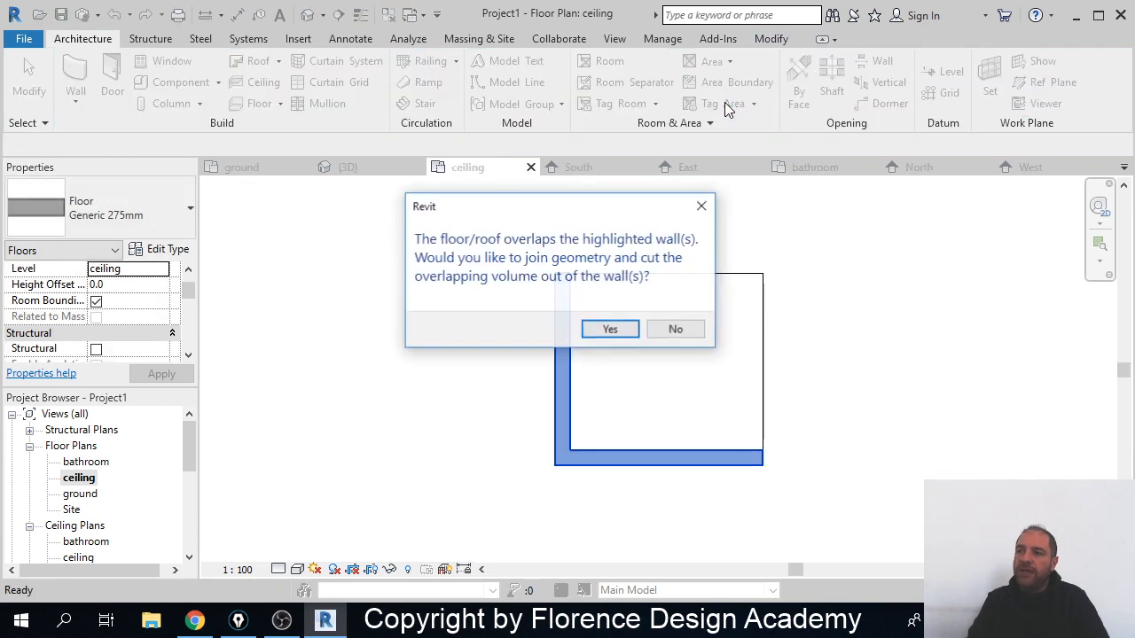
left_click(610, 330)
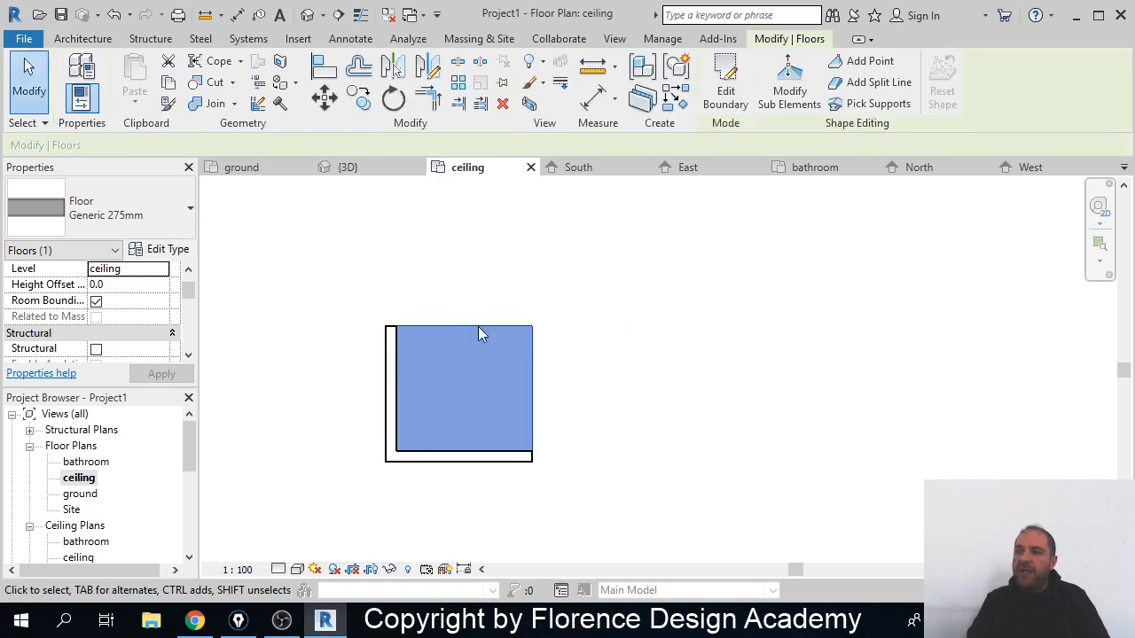
- Examine from behind in 3D how the upper floor slab meets the wall
left_click(449, 292)
left_click(369, 170)
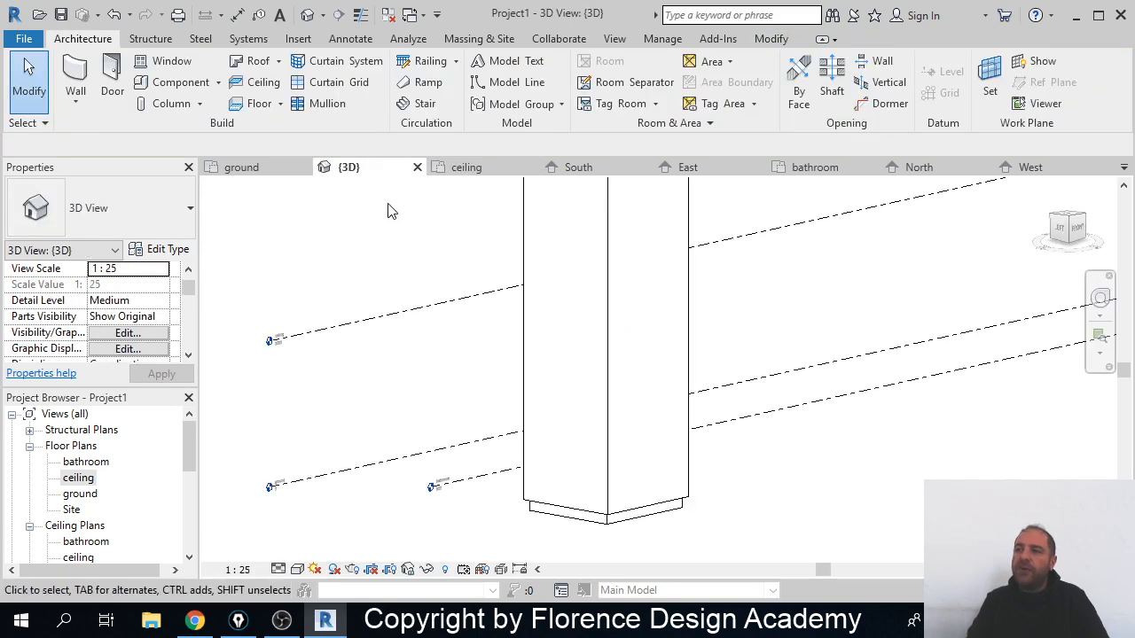
middle_click_drag(499, 391, 704, 349, "shift")
scroll(716, 357, "up", 3)
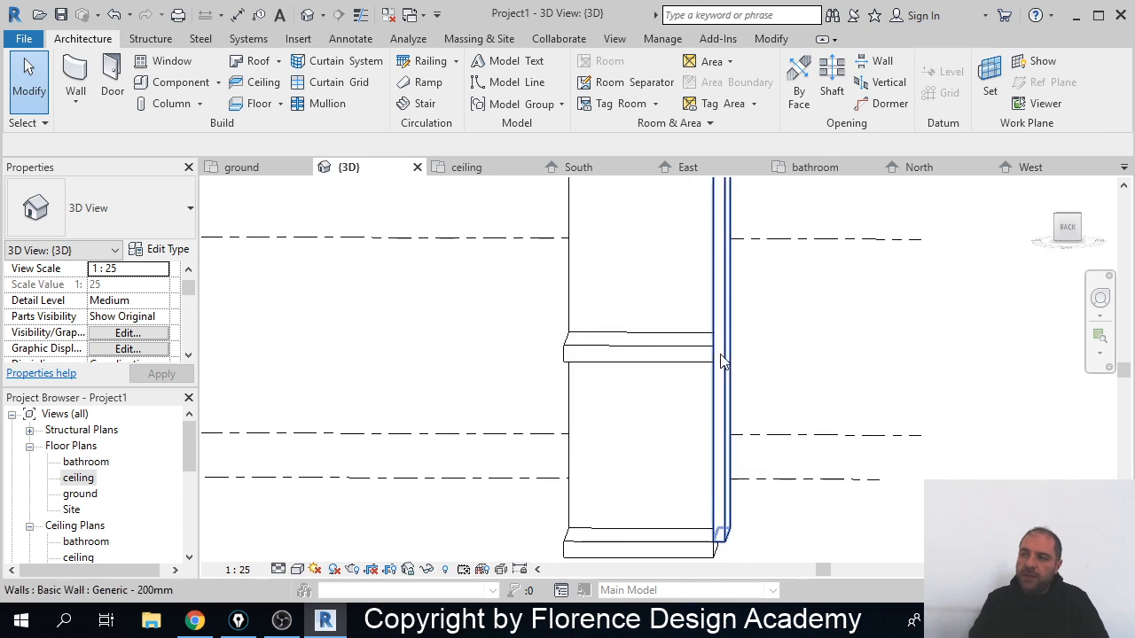
scroll(720, 359, "up", 2)
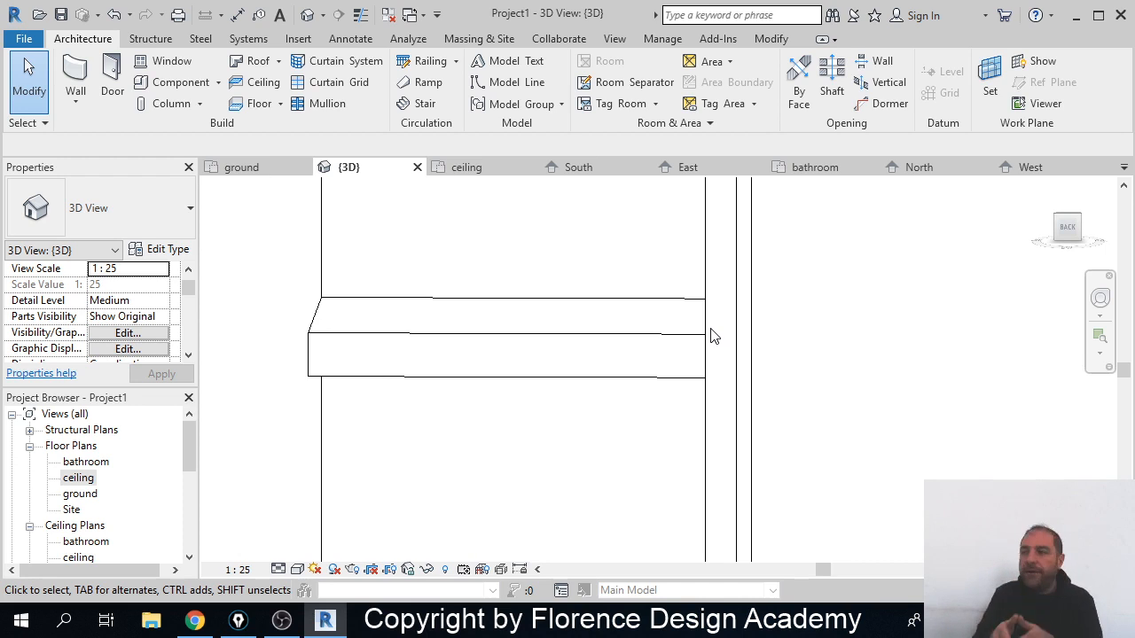
scroll(729, 346, "up", 3)
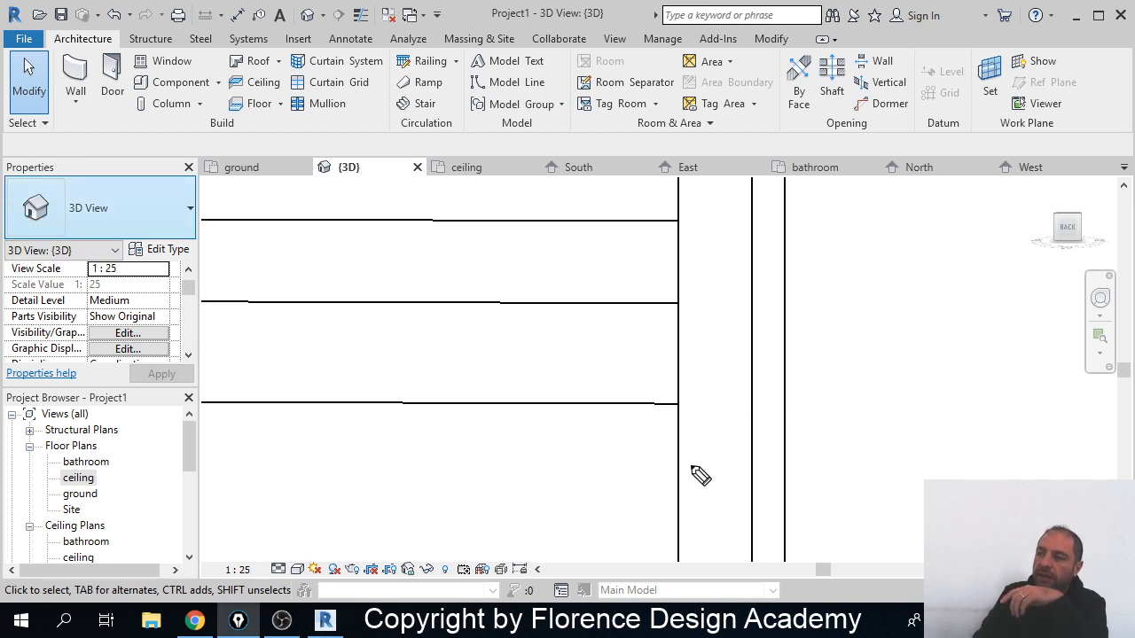
- Sketch a black freehand outline with diagonal hatching over the upper slab's end, extending it partway into the wall
mouse_move(681, 307)
left_mouse_down()
mouse_move(719, 308)
mouse_move(715, 401)
mouse_move(680, 404)
left_mouse_up()
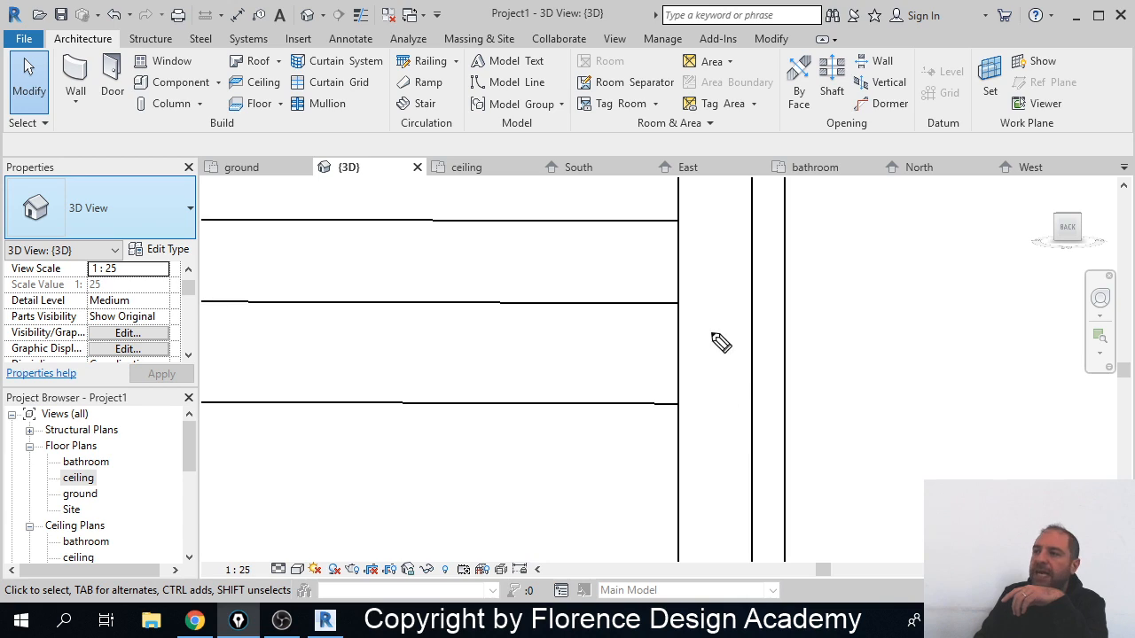
mouse_move(679, 304)
left_mouse_down()
mouse_move(700, 303)
mouse_move(707, 403)
mouse_move(674, 405)
mouse_move(704, 379)
mouse_move(658, 399)
mouse_move(710, 353)
mouse_move(612, 399)
left_mouse_up()
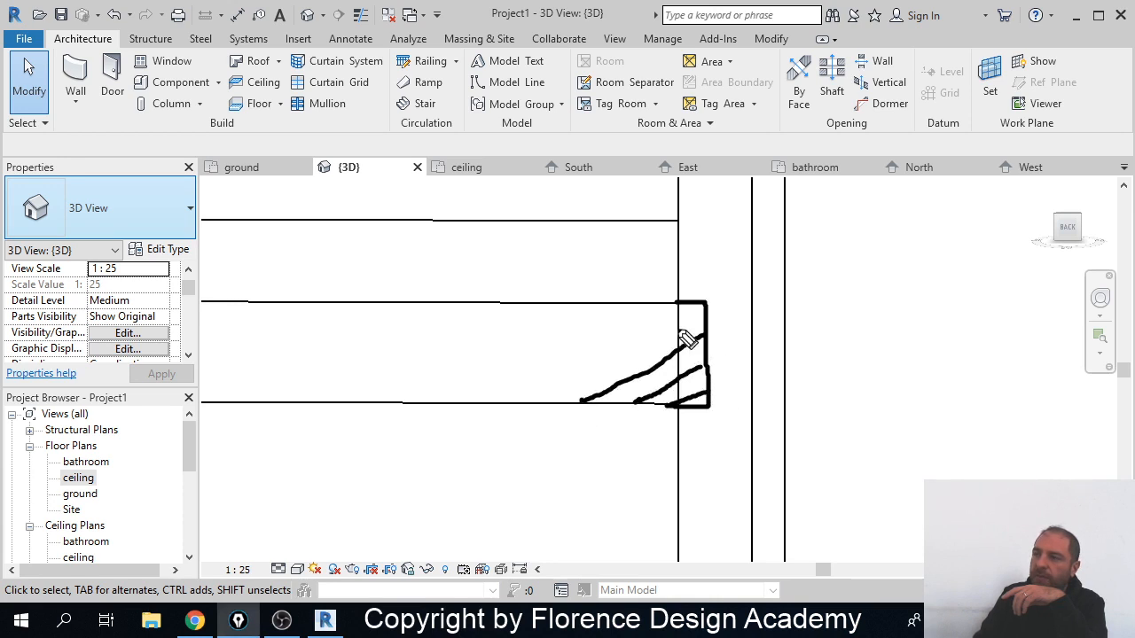
left_click_drag(677, 313, 550, 397)
mouse_move(676, 312)
left_mouse_down()
mouse_move(577, 367)
mouse_move(478, 399)
left_mouse_up()
left_click_drag(679, 306, 473, 295)
left_click_drag(632, 409, 479, 409)
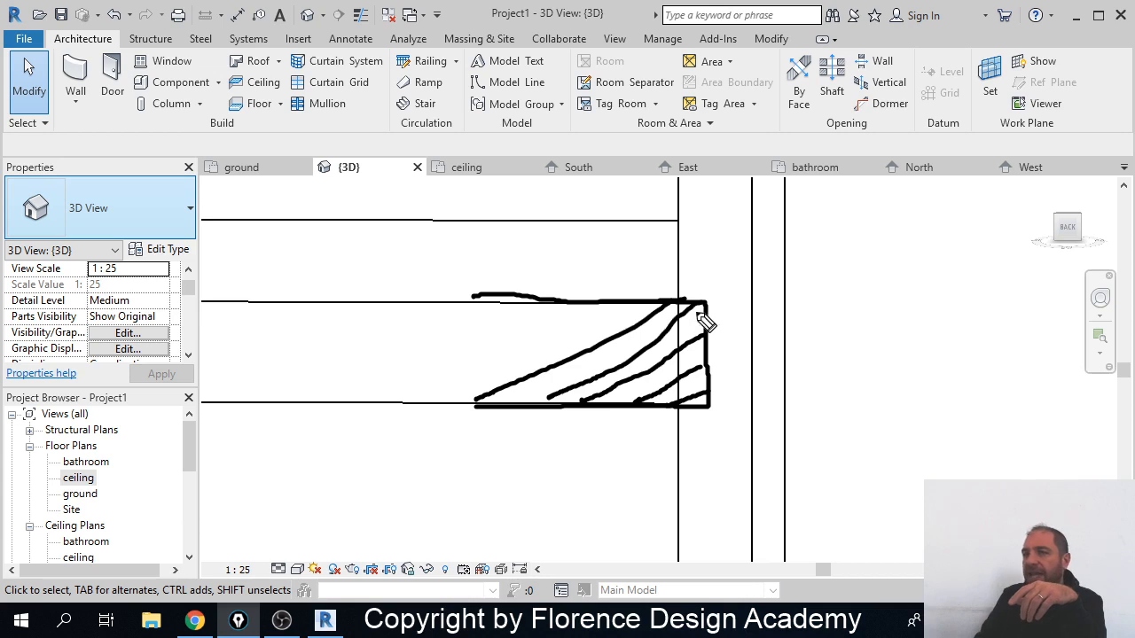
- Clear the freehand annotations and delete the upper floor slab from the 3D view
key("ctrl+shift+7")
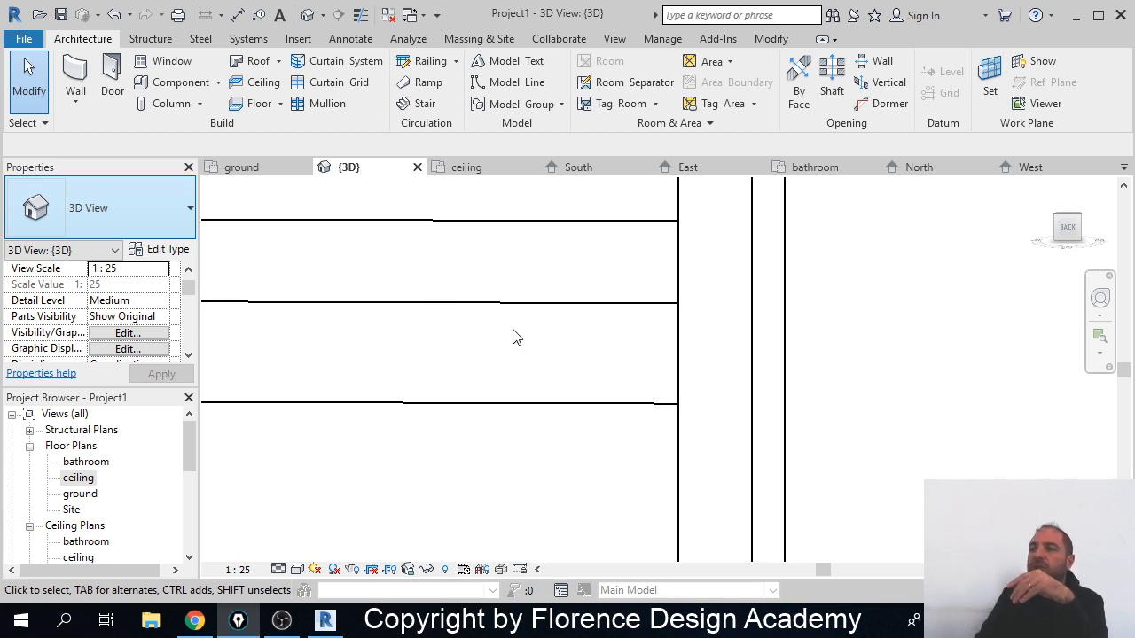
scroll(514, 337, "down", 5)
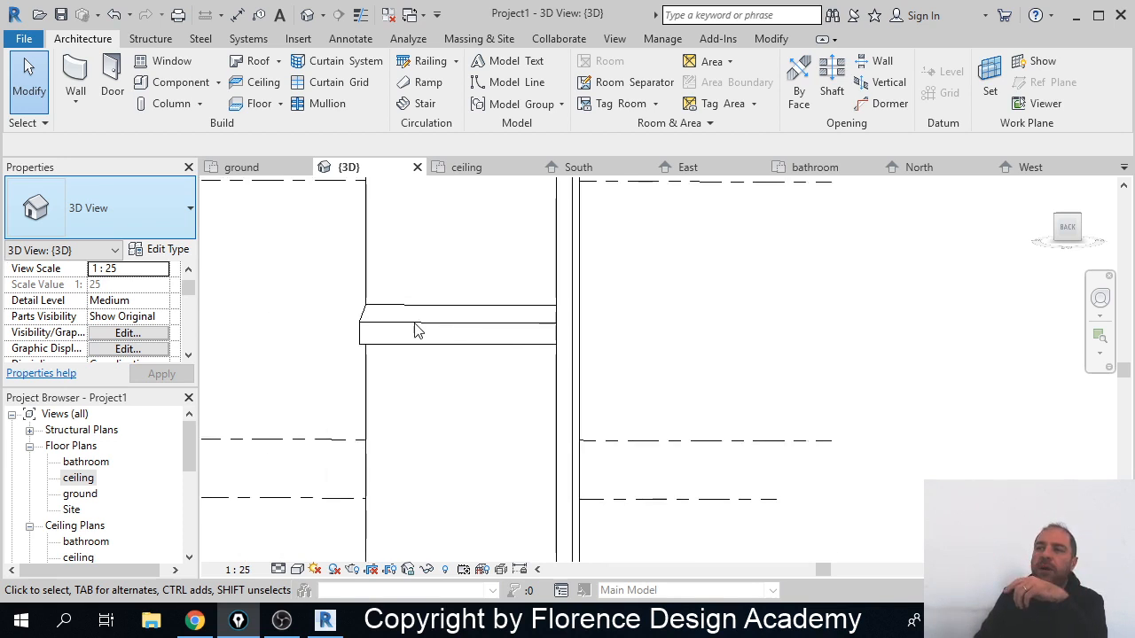
scroll(548, 386, "down", 3)
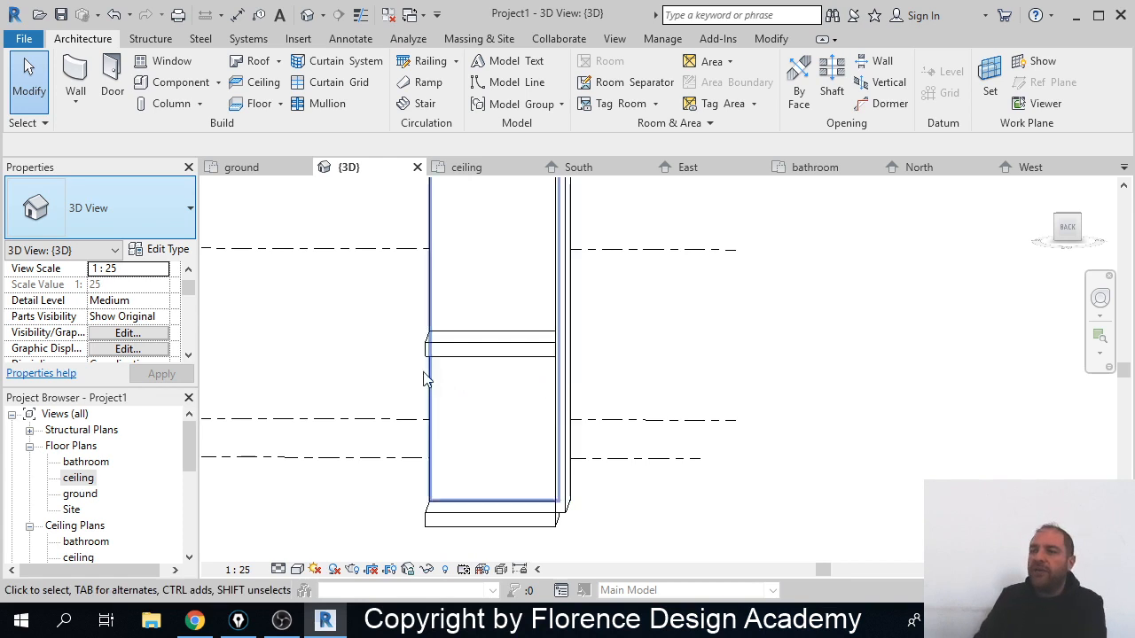
left_click(501, 344)
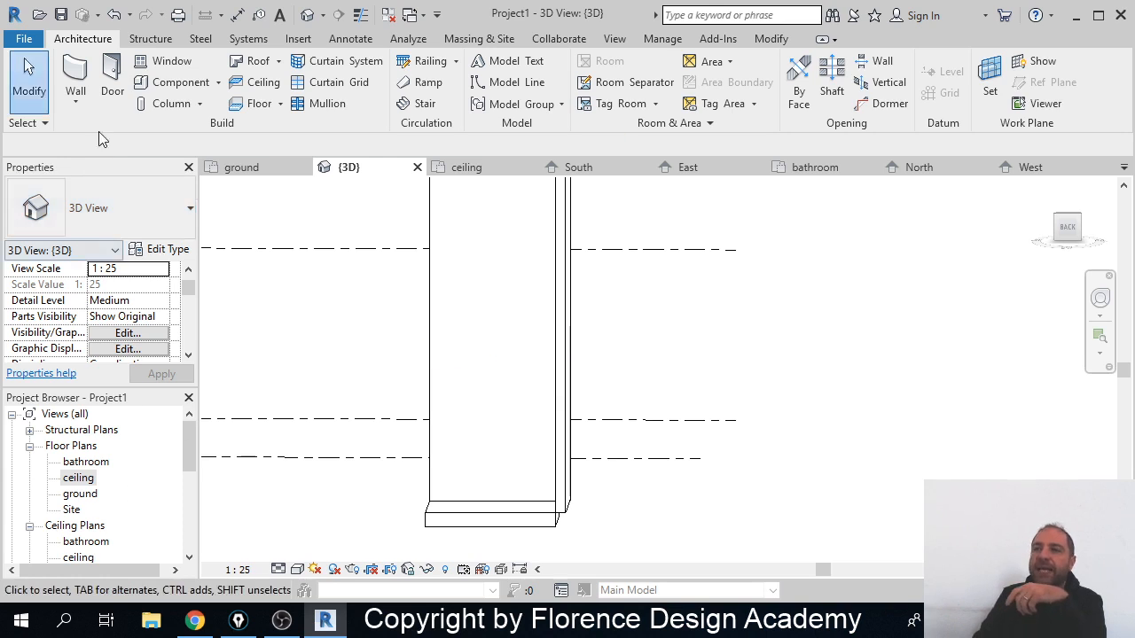
- On the ground plan, draw a stepped chain of four Interior - 79mm Partition (1-hr) walls from the left exterior wall to the lower one
double_click(81, 494)
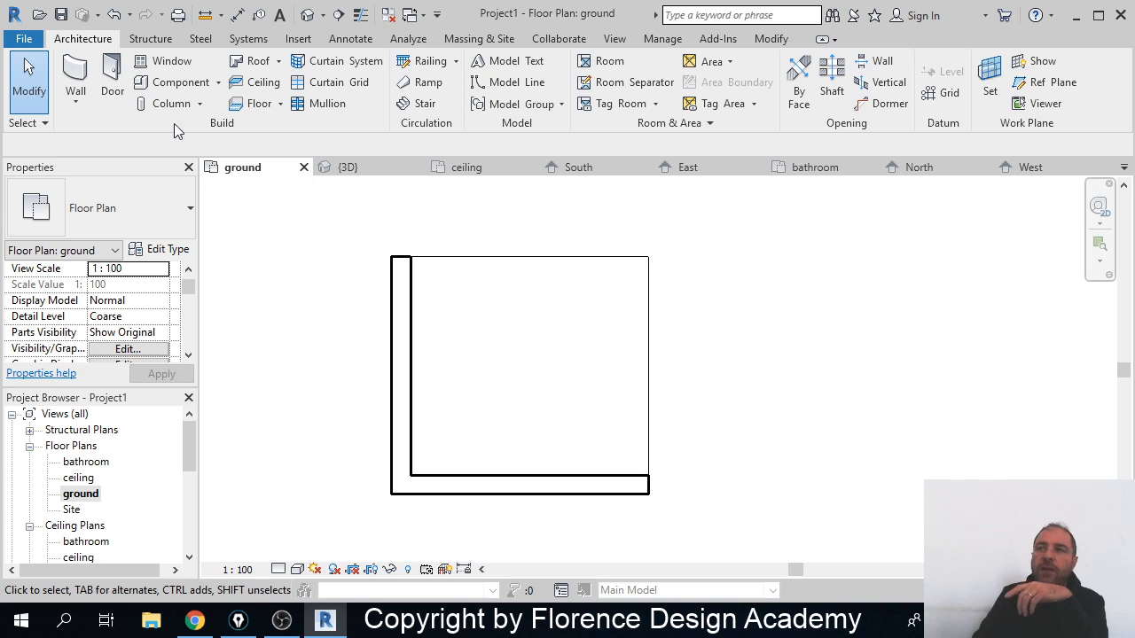
left_click(75, 78)
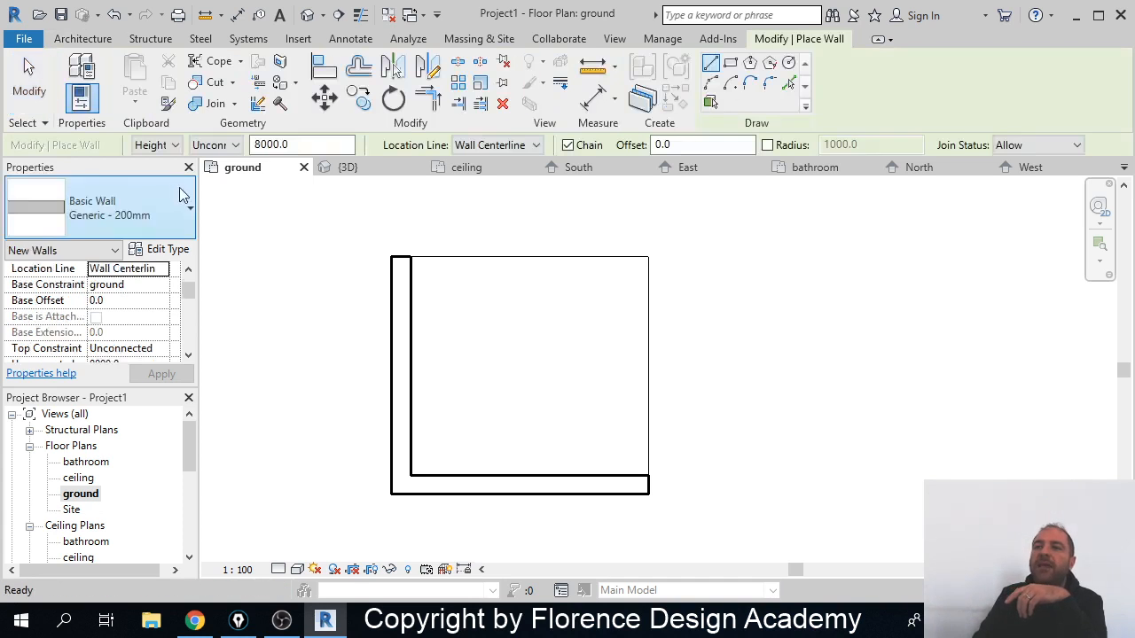
left_click(189, 207)
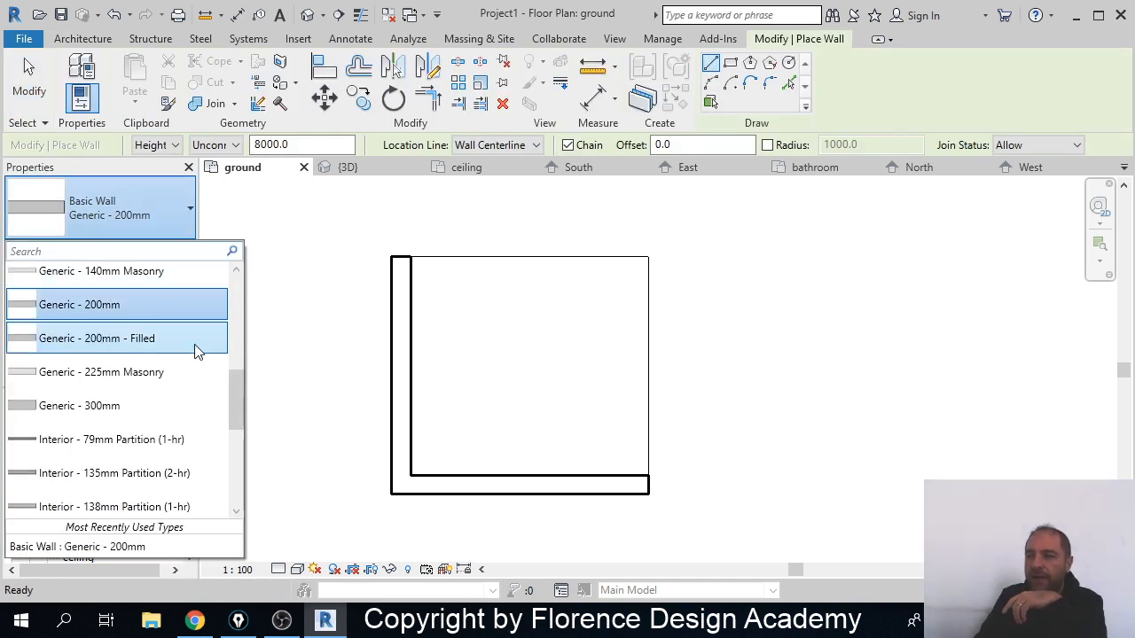
left_click(130, 440)
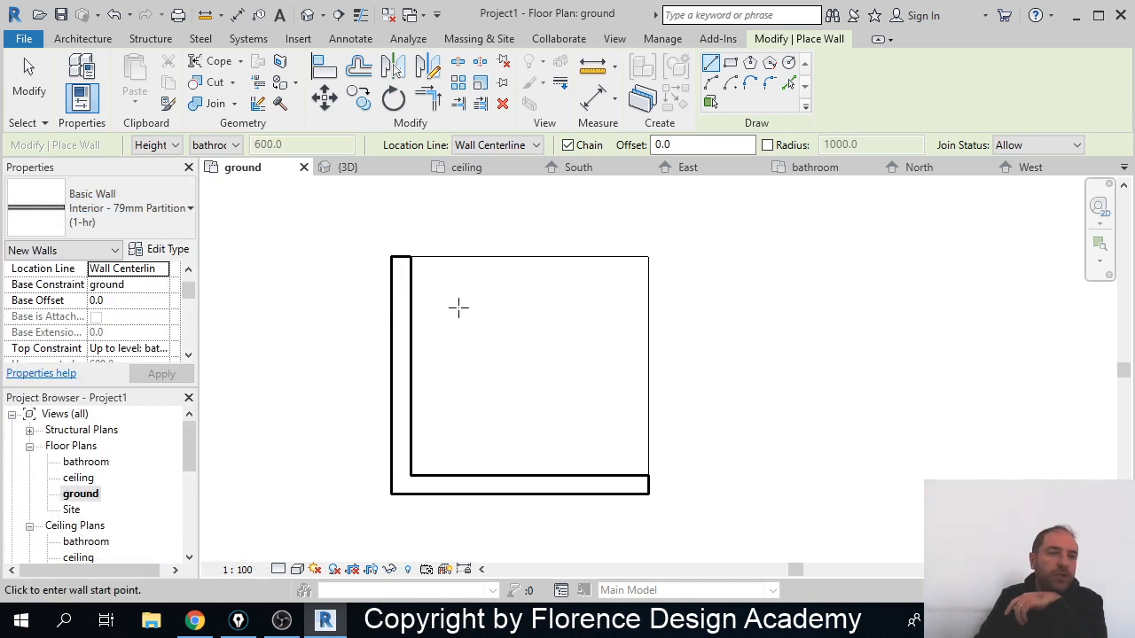
middle_click_drag(483, 320, 415, 327)
left_click(346, 339)
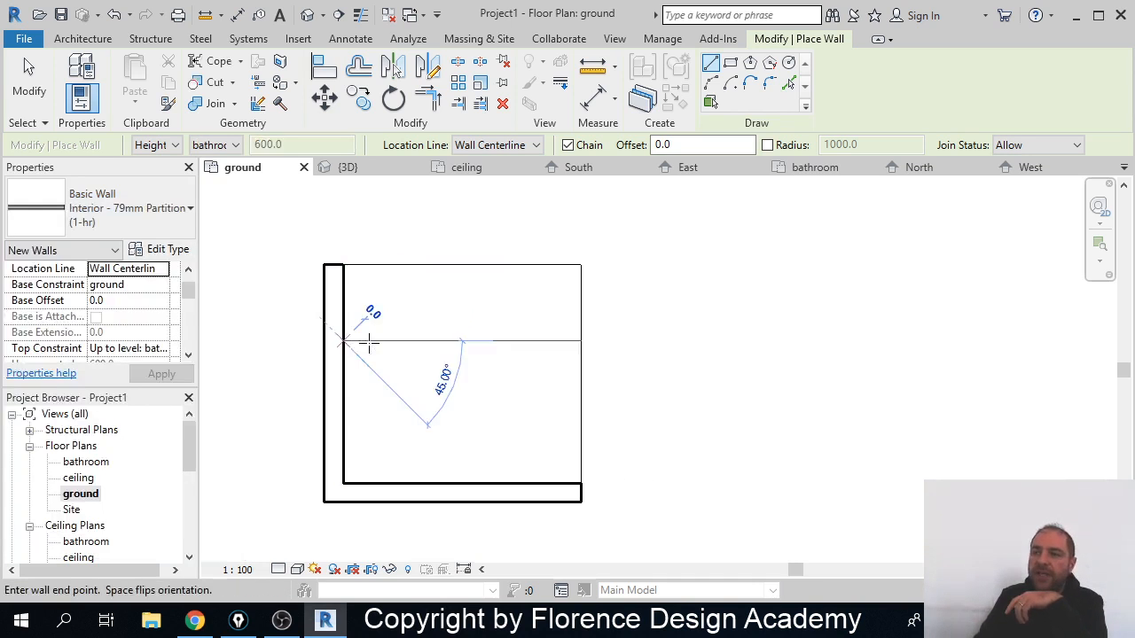
left_click(420, 340)
left_click(419, 416)
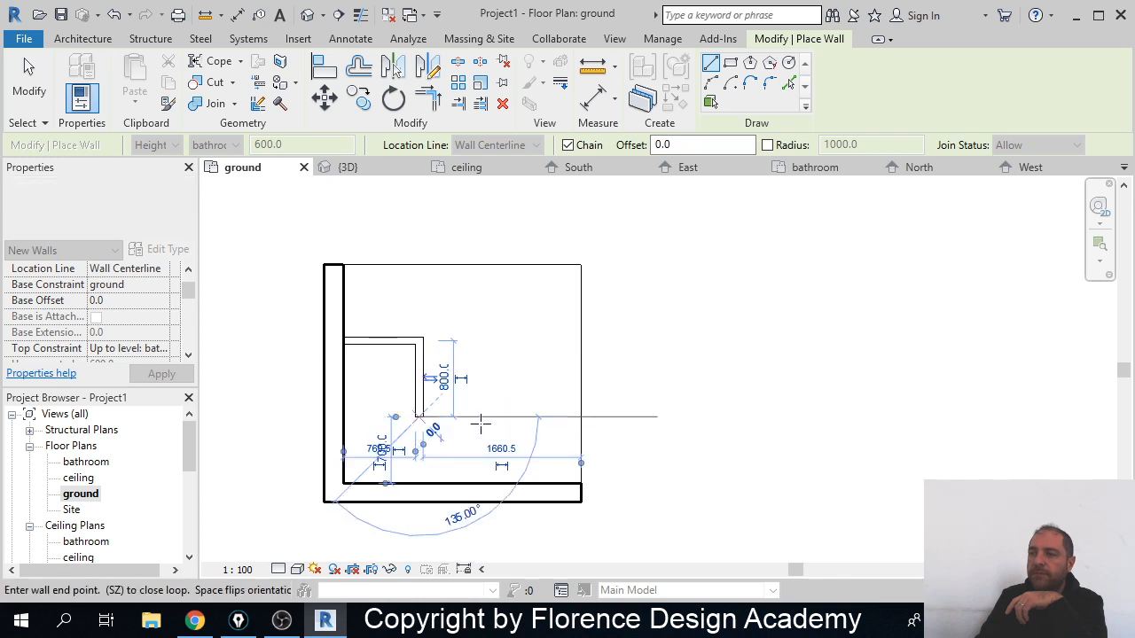
left_click(497, 422)
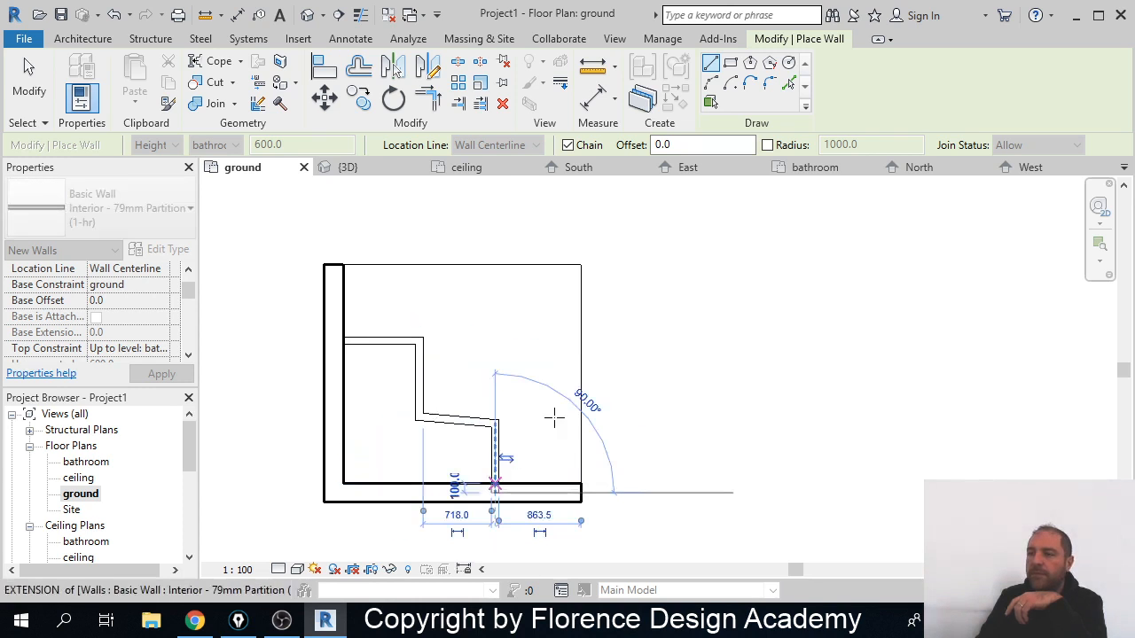
left_click(493, 486)
key("Escape")
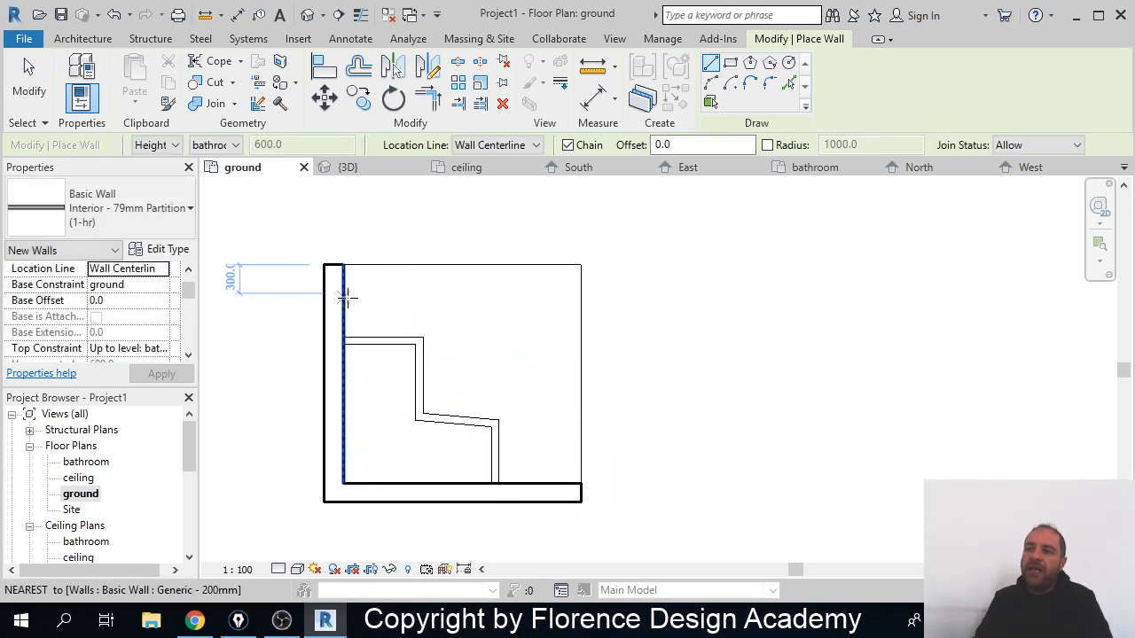
- Draw a second partition chain from the left exterior wall near its upper end, across, down and out to the floor's right edge
left_click(345, 292)
left_click(514, 292)
left_click(514, 367)
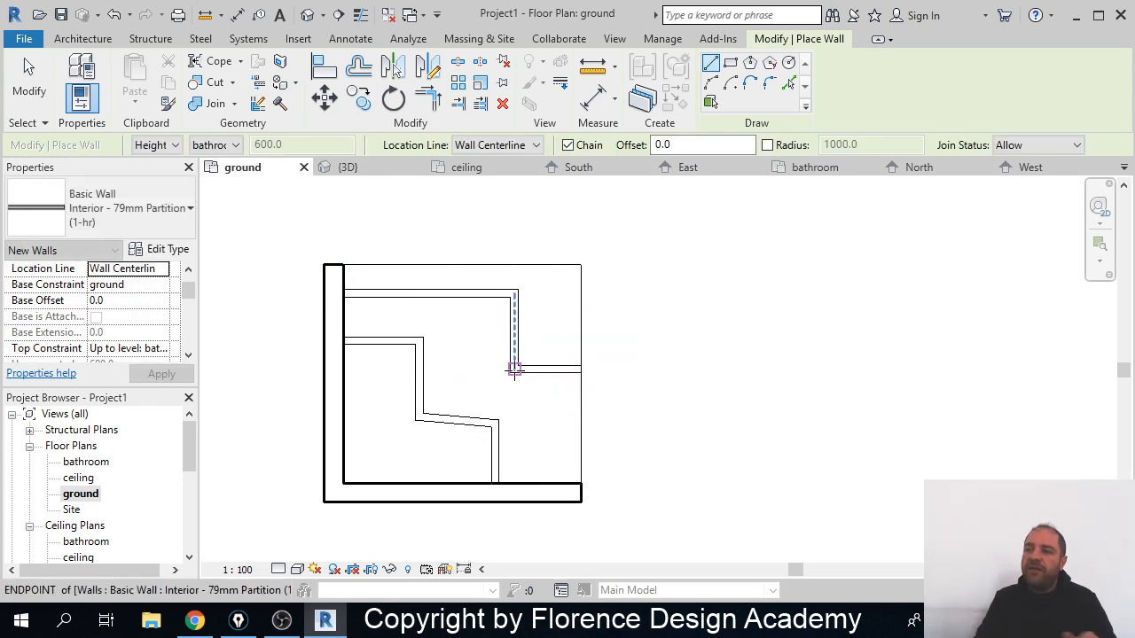
- Link the two partition chains with a diagonal wall and add a short partition from their junction to the lower exterior wall
left_click(422, 412)
key("Escape")
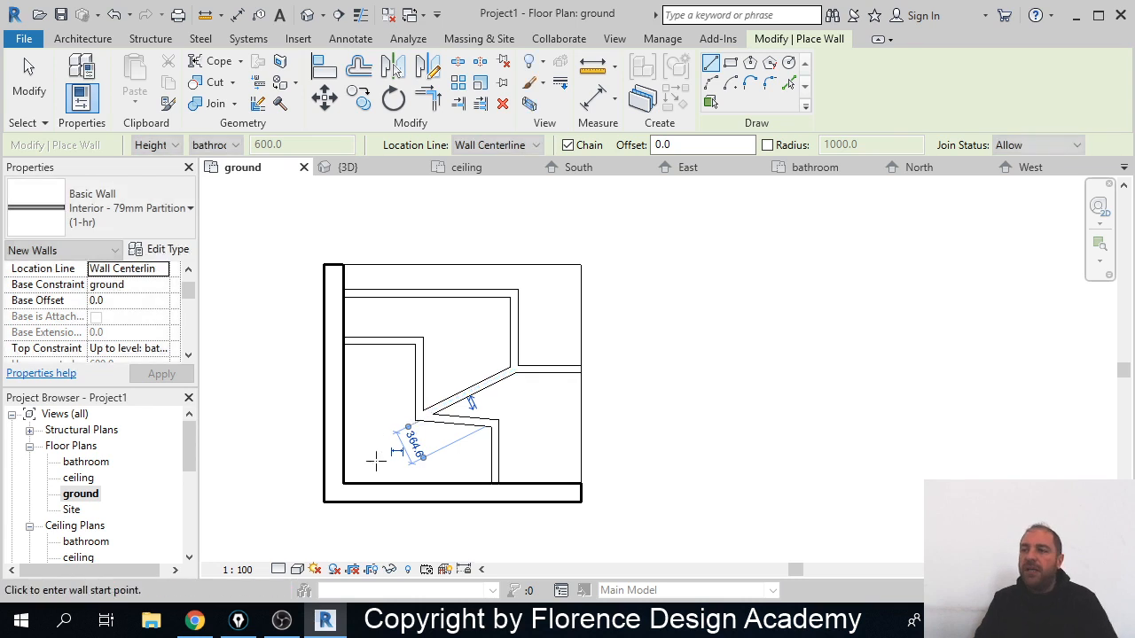
left_click(422, 413)
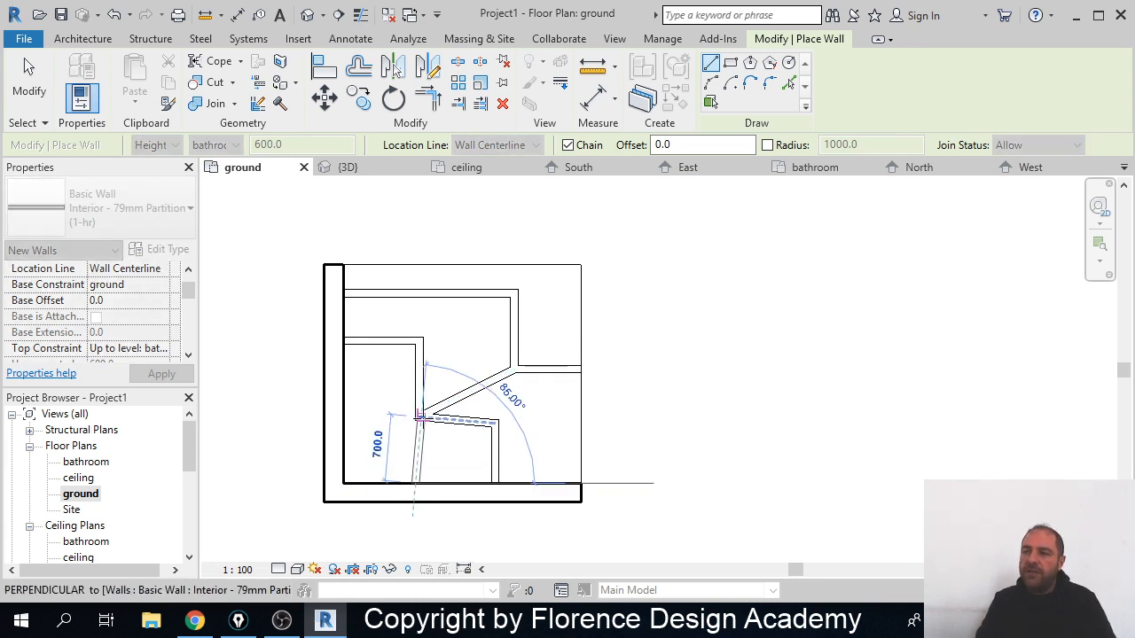
key("Escape")
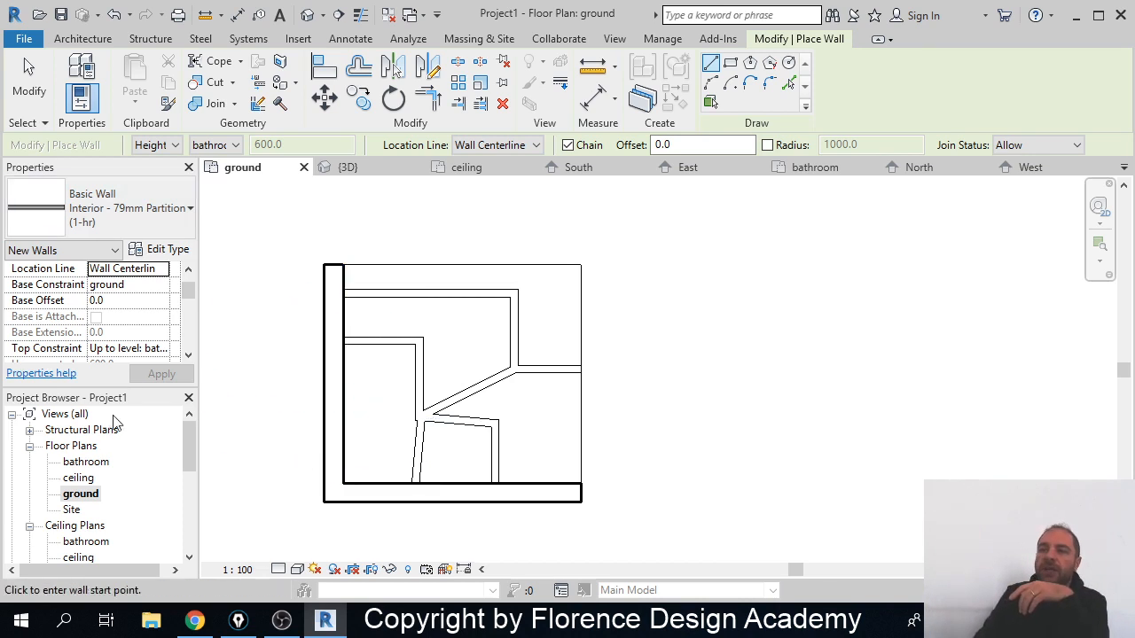
- On the ceiling plan, create a rectangular Generic 275mm floor from the exterior walls' inner corner to the opposite corner of the slab below
double_click(79, 479)
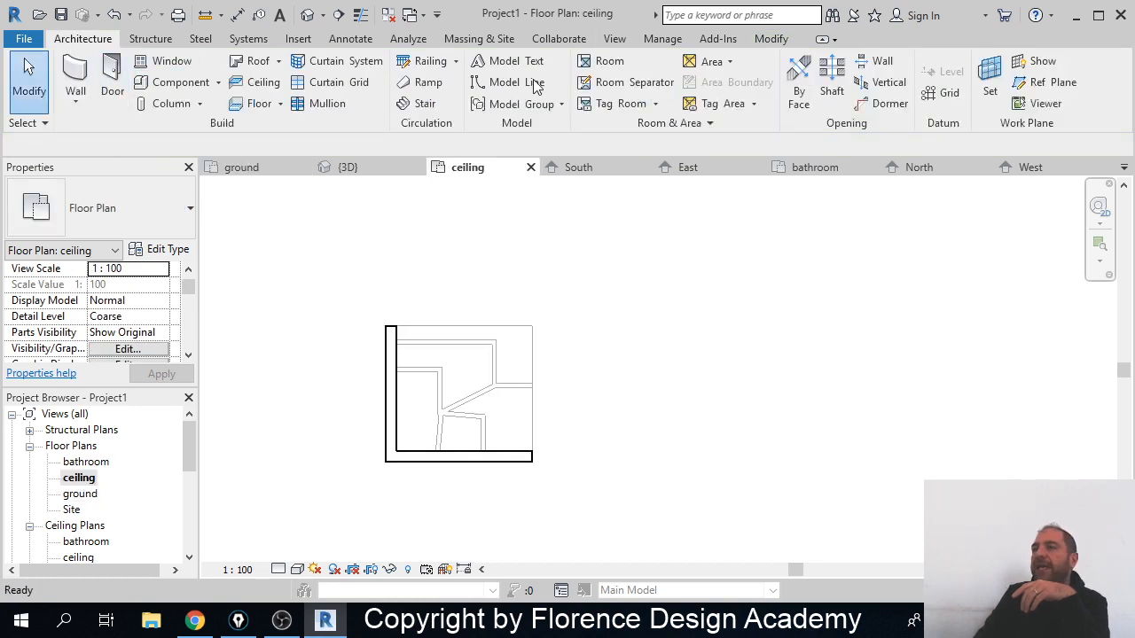
left_click(258, 106)
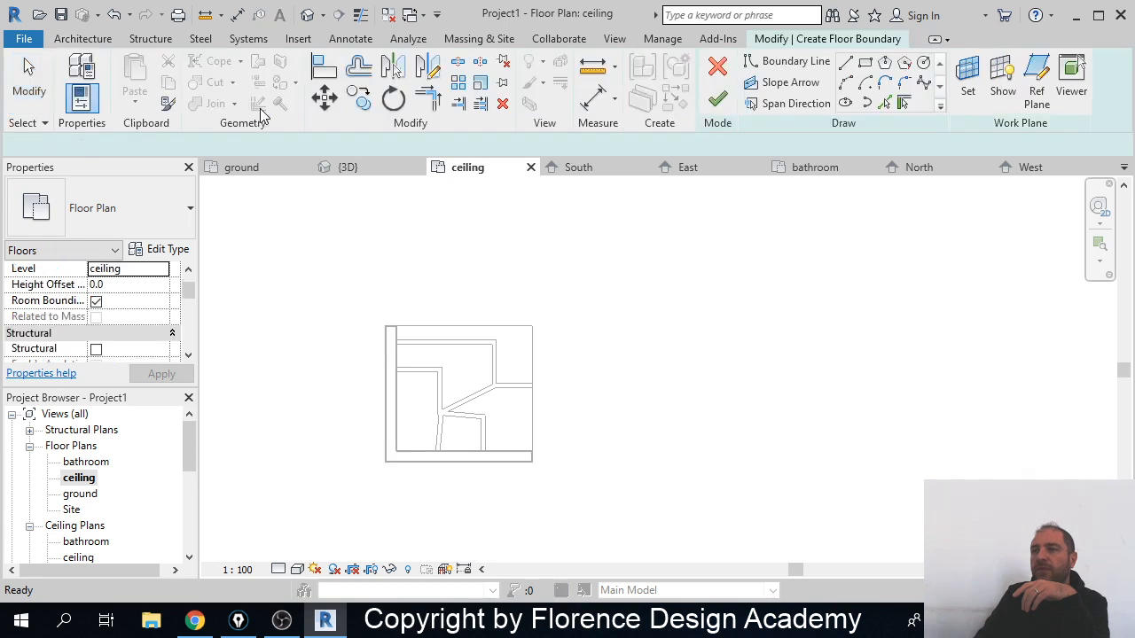
left_click(865, 61)
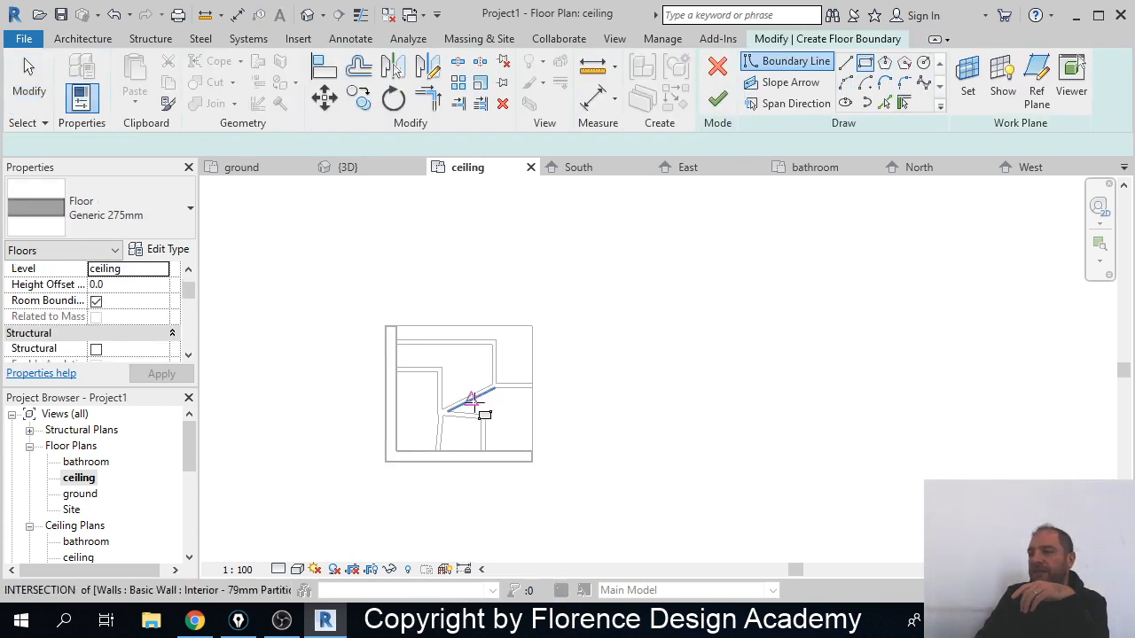
left_click(396, 448)
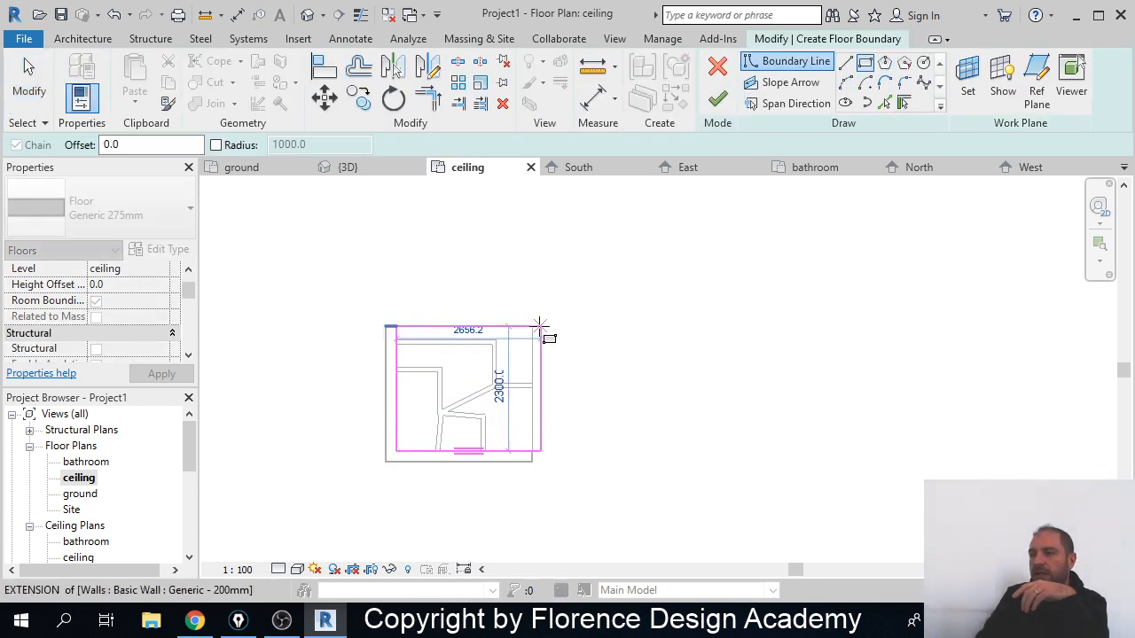
left_click(532, 326)
scroll(476, 432, "up", 2)
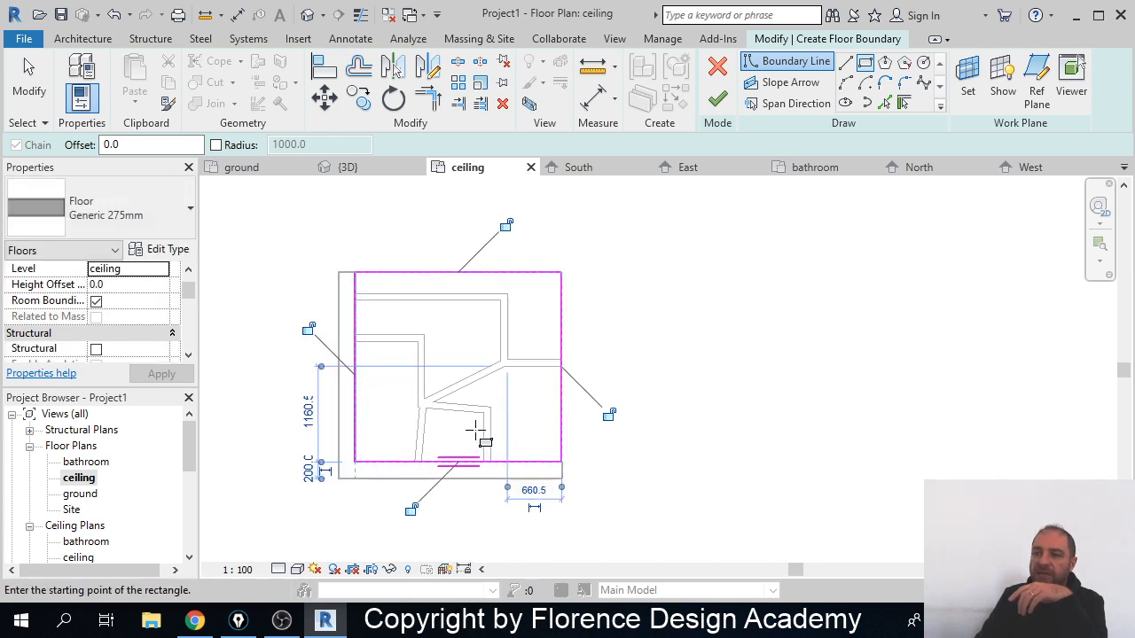
scroll(355, 297, "up", 1)
scroll(355, 292, "up", 1)
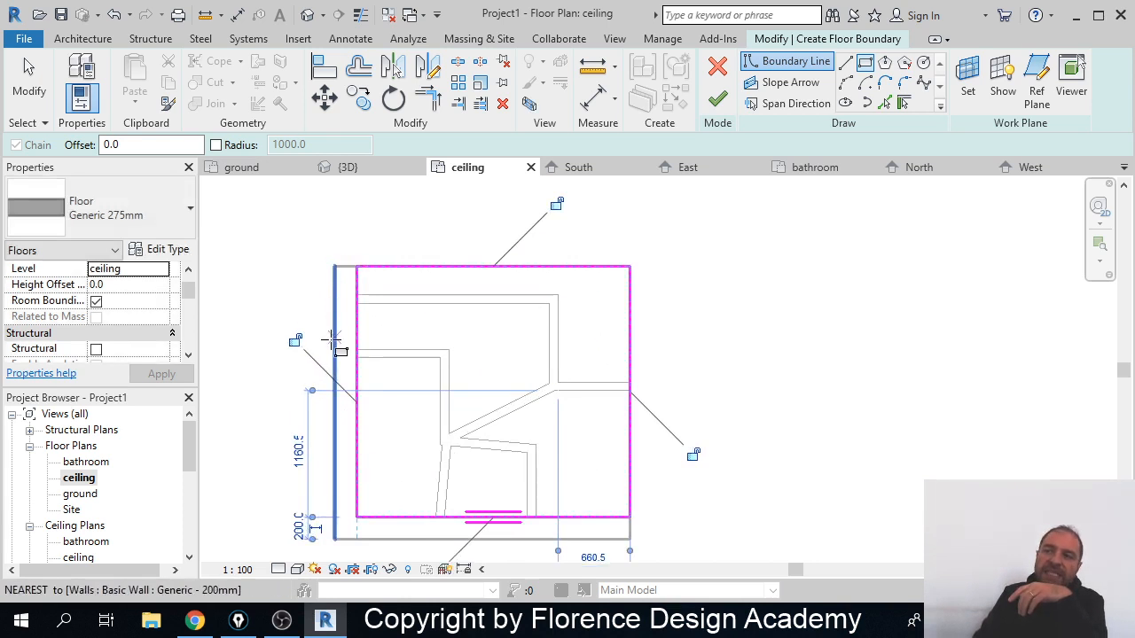
scroll(344, 283, "down", 1)
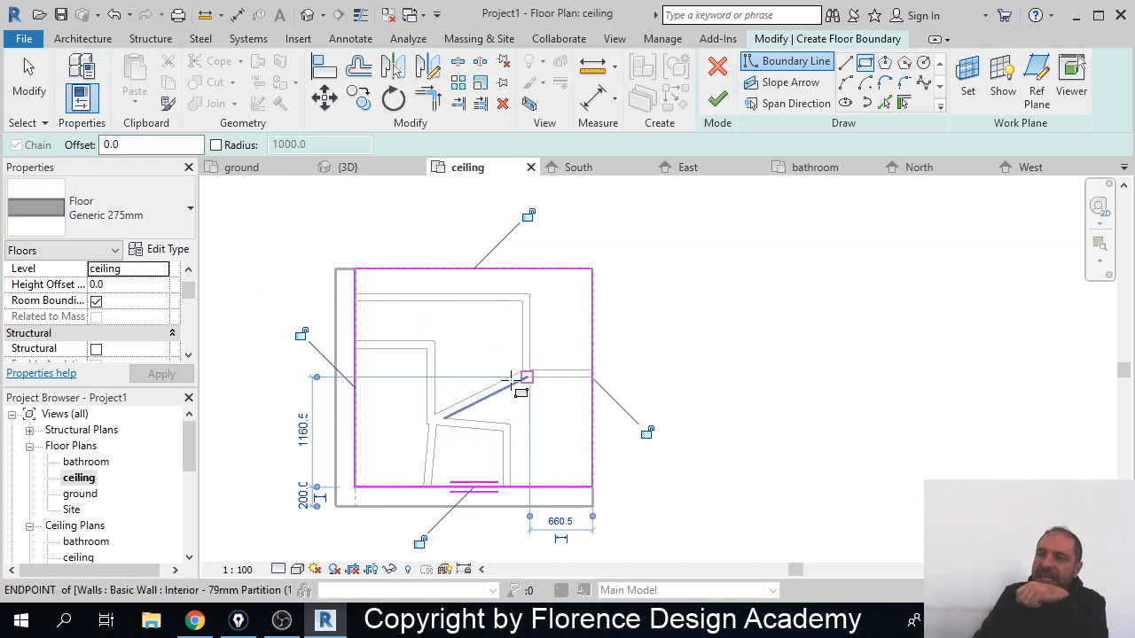
left_click(718, 99)
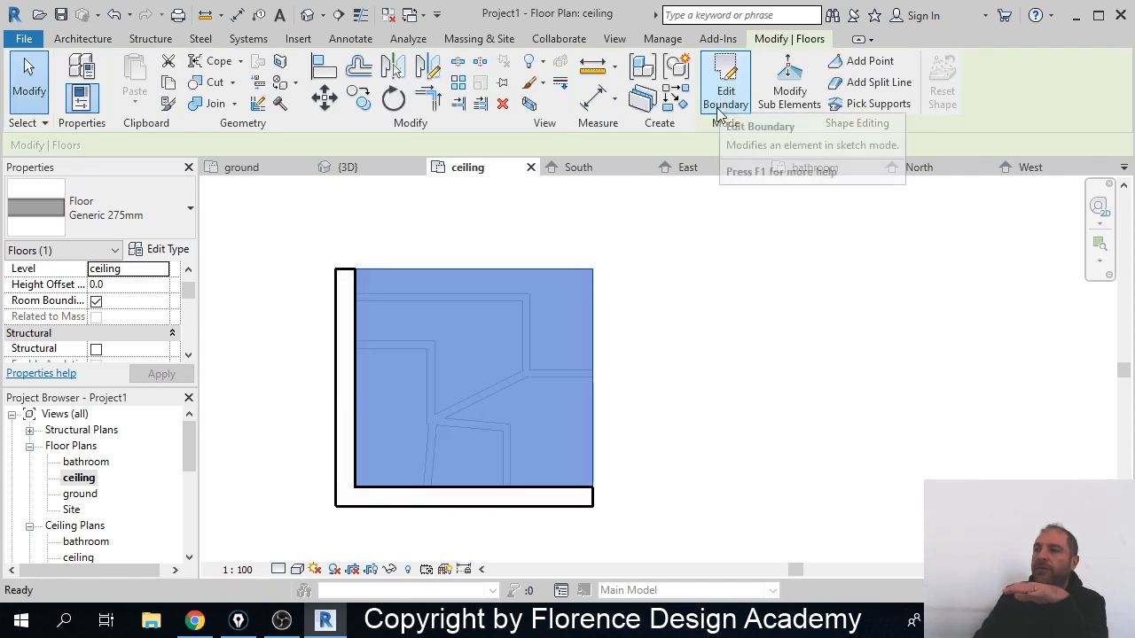
- Deselect the new ceiling-level floor and undo its creation
middle_click_drag(496, 371, 531, 354)
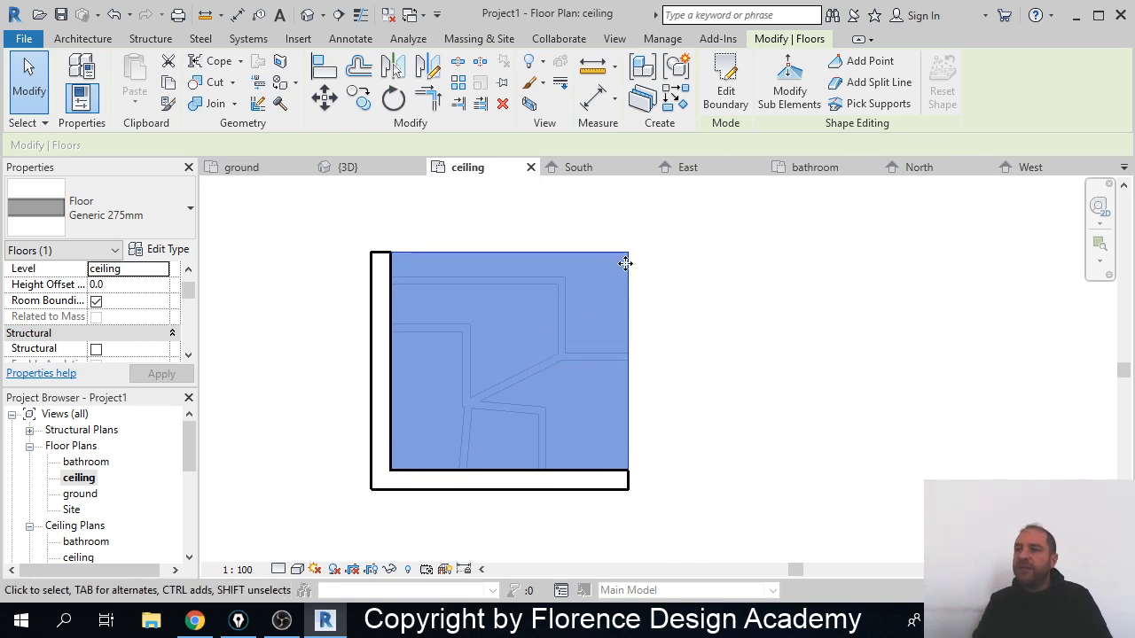
left_click(358, 245)
middle_click_drag(295, 375, 319, 360)
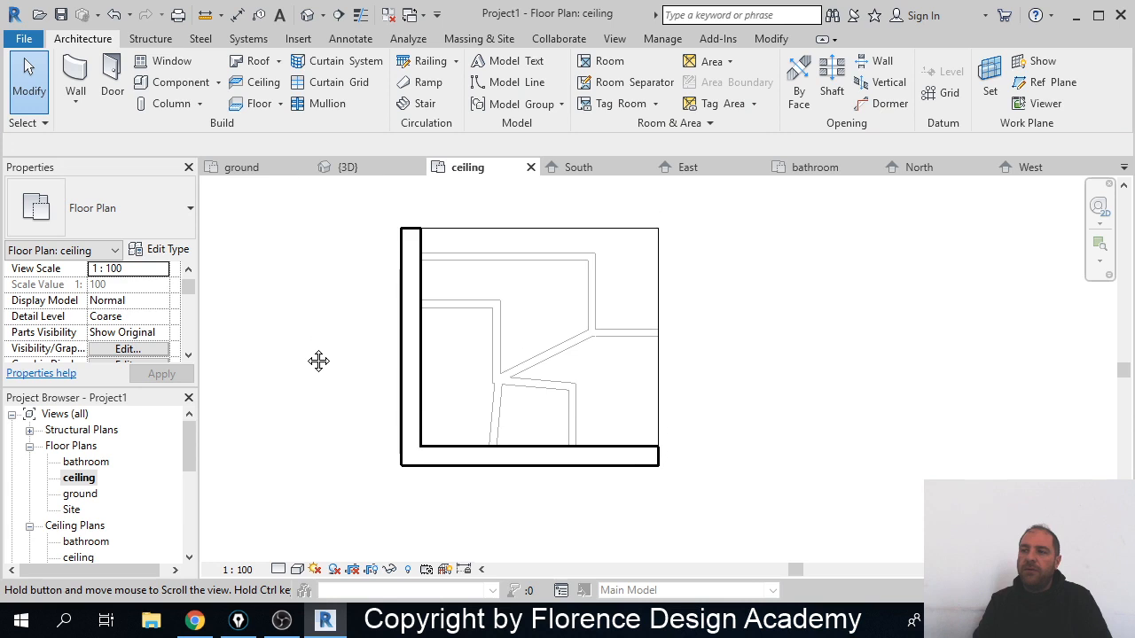
key("ctrl+z")
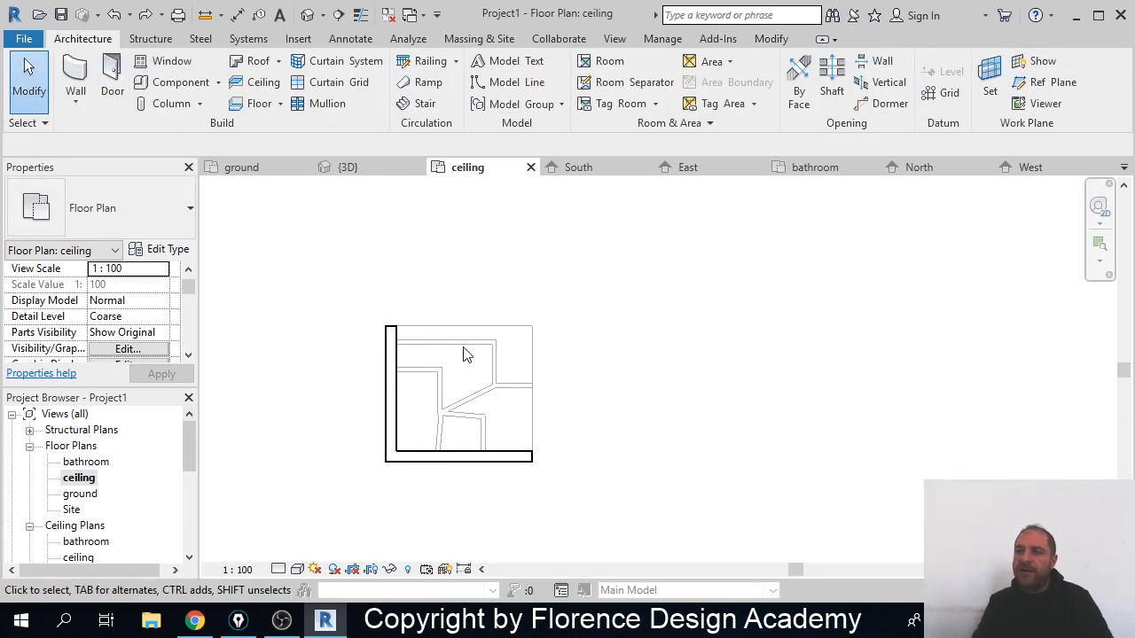
- On the ground plan, set all partition walls' top constraint to Unconnected with an unconnected height of 8000
double_click(93, 495)
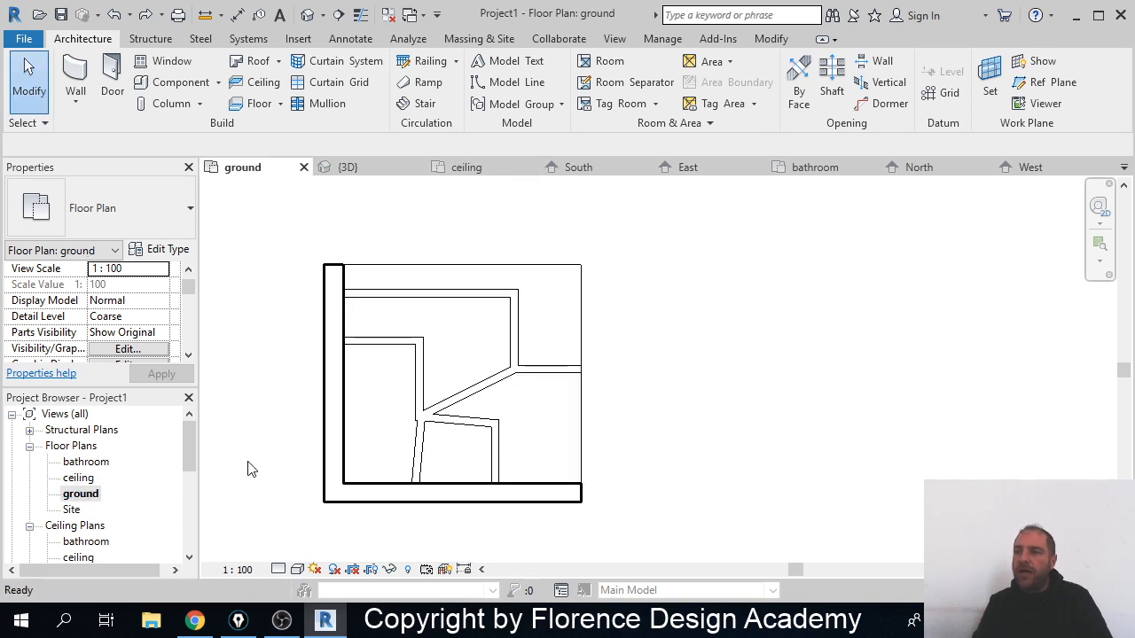
left_click(383, 448)
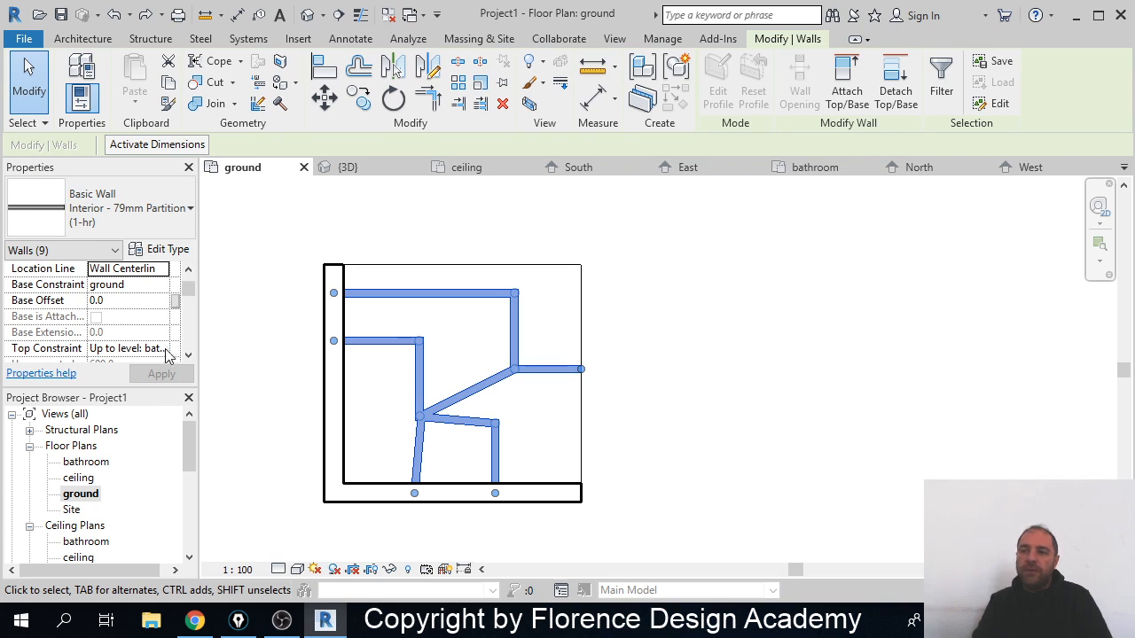
left_click(162, 350)
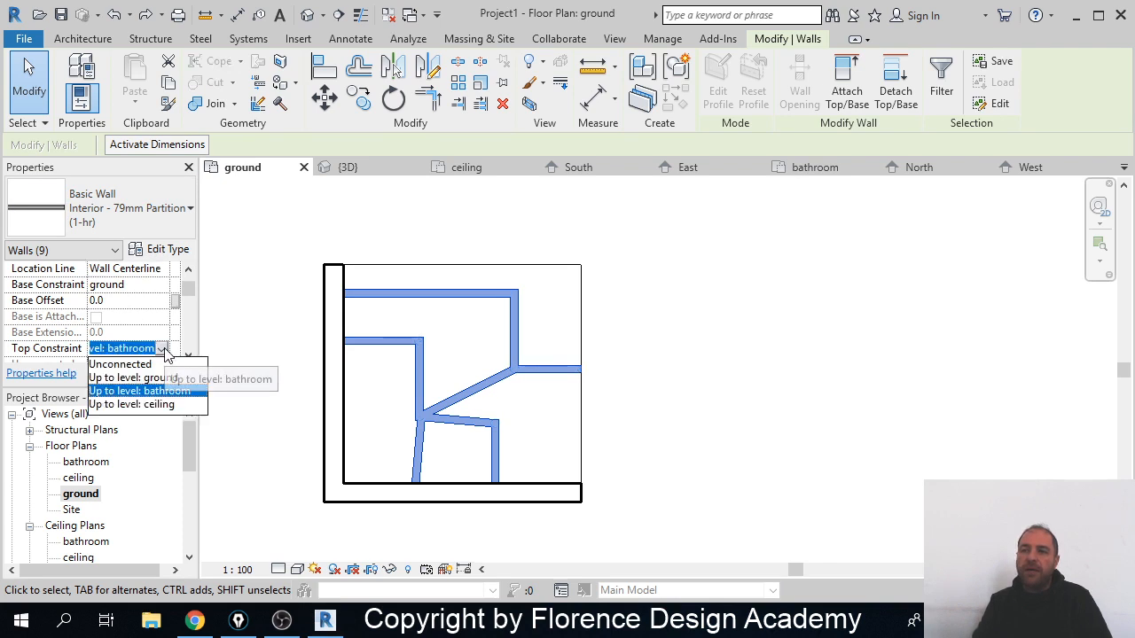
left_click(164, 364)
scroll(147, 333, "down", 2)
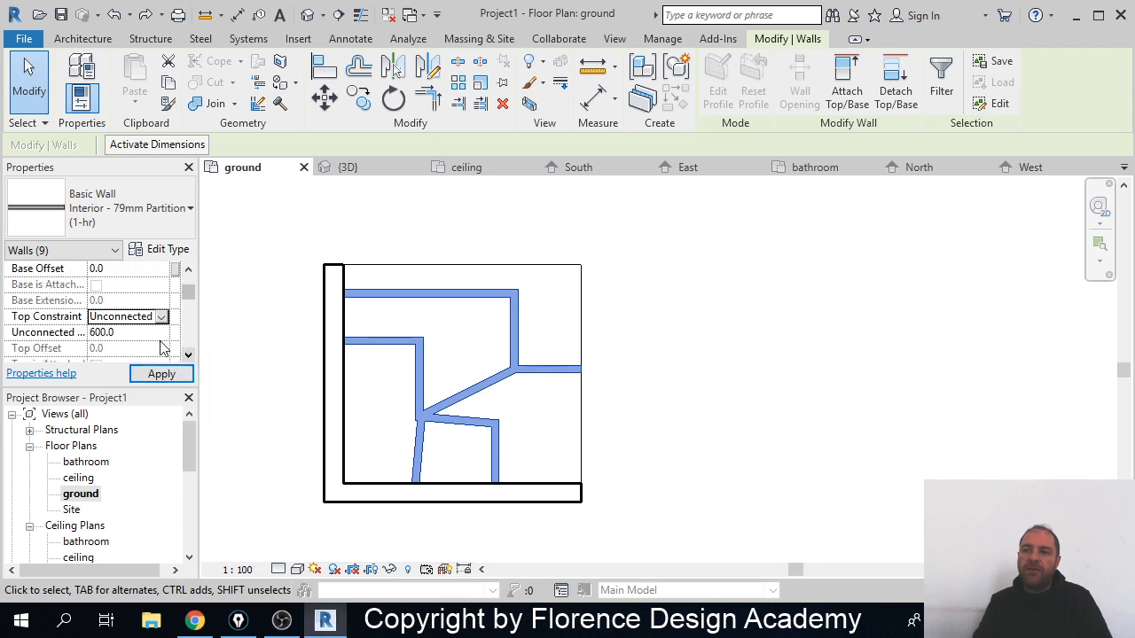
left_click(146, 332)
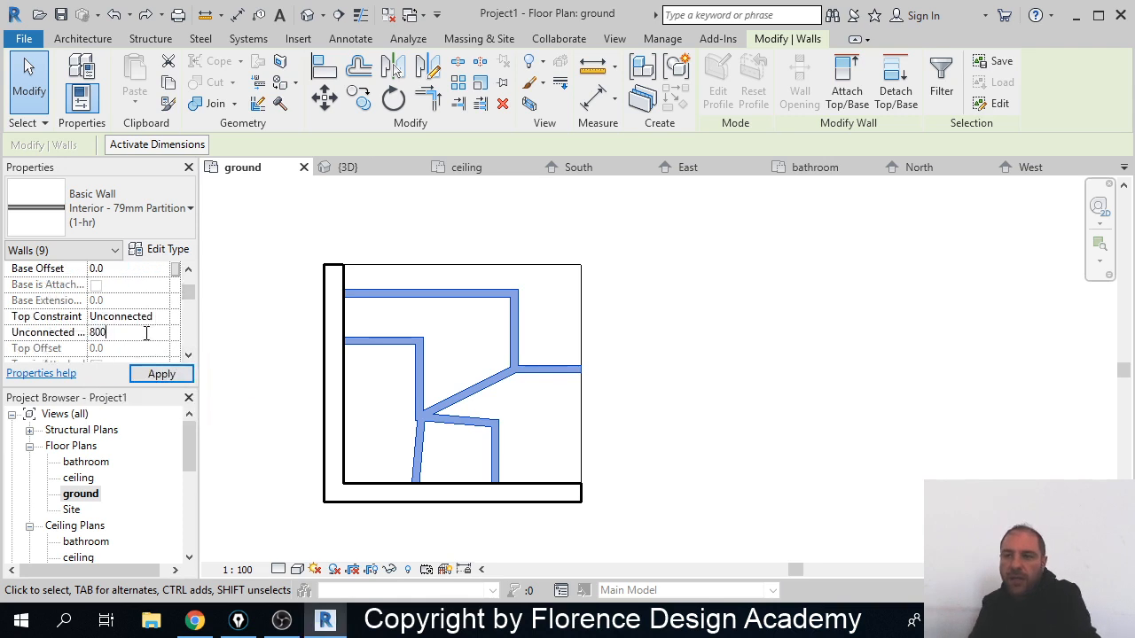
left_click(162, 376)
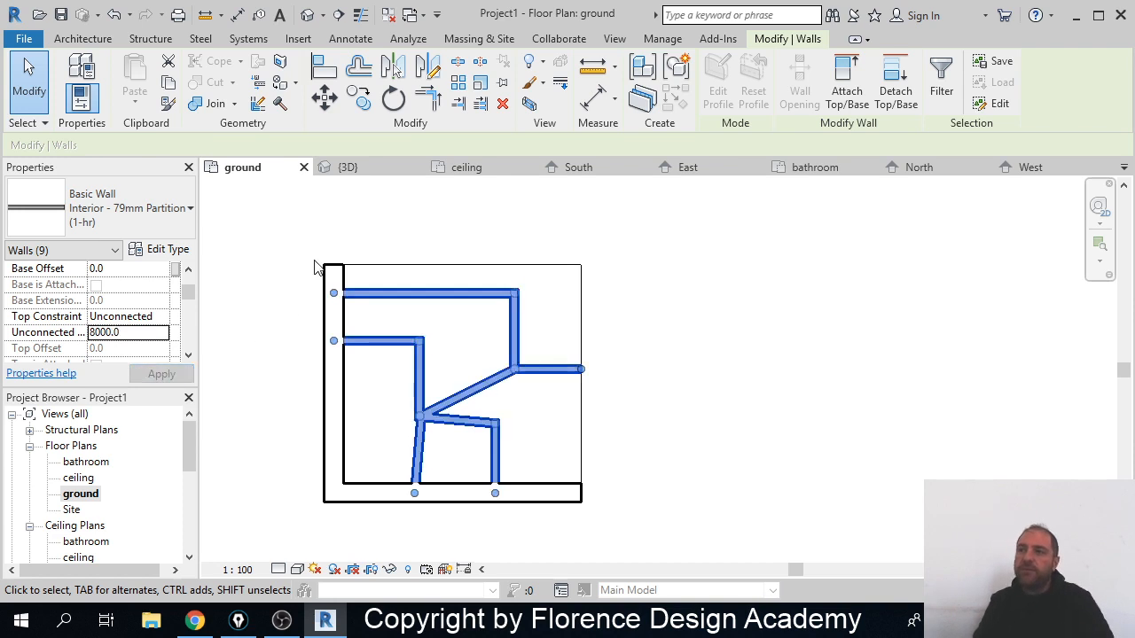
left_click(348, 245)
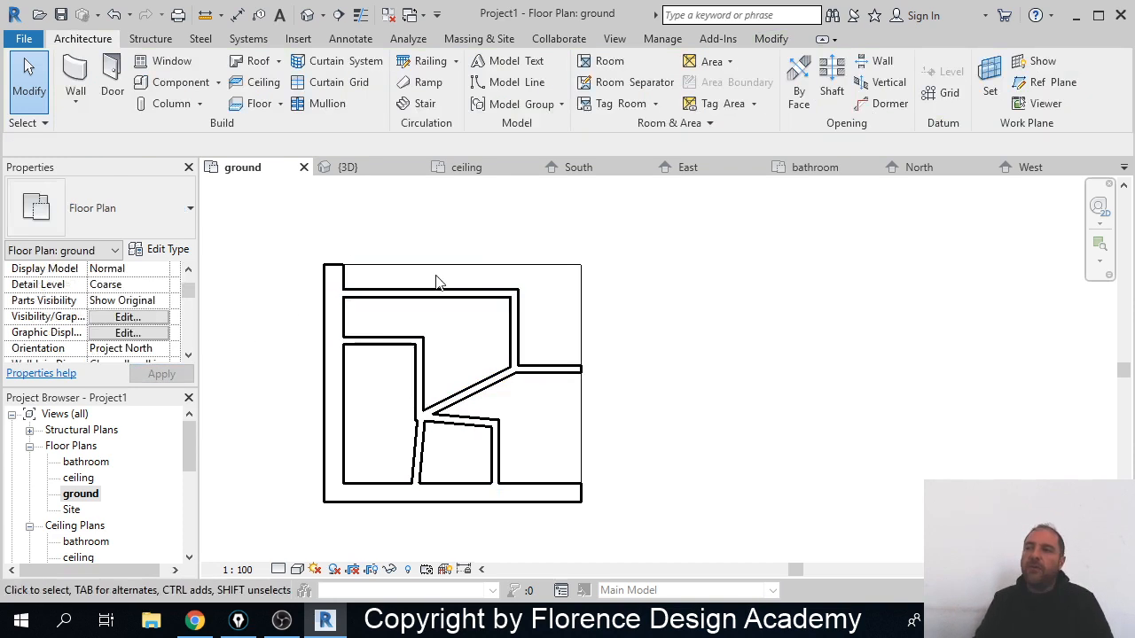
- Create the rectangular Generic 275mm floor on the ceiling level again, spanning the taller partitions within the exterior walls, and show it in 3D
double_click(80, 479)
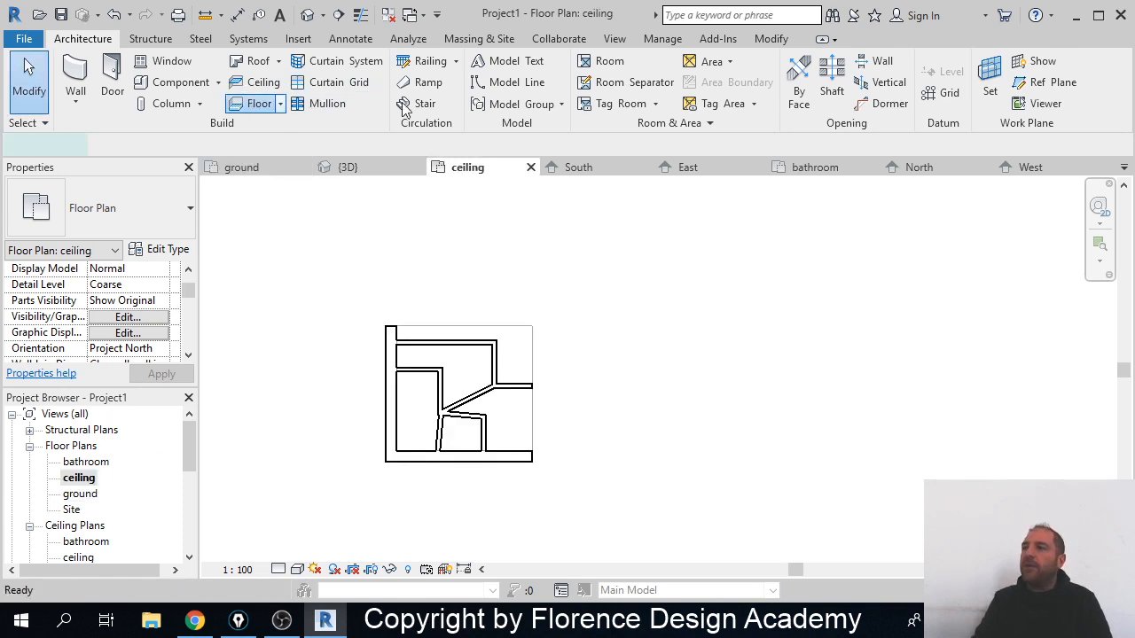
left_click(865, 62)
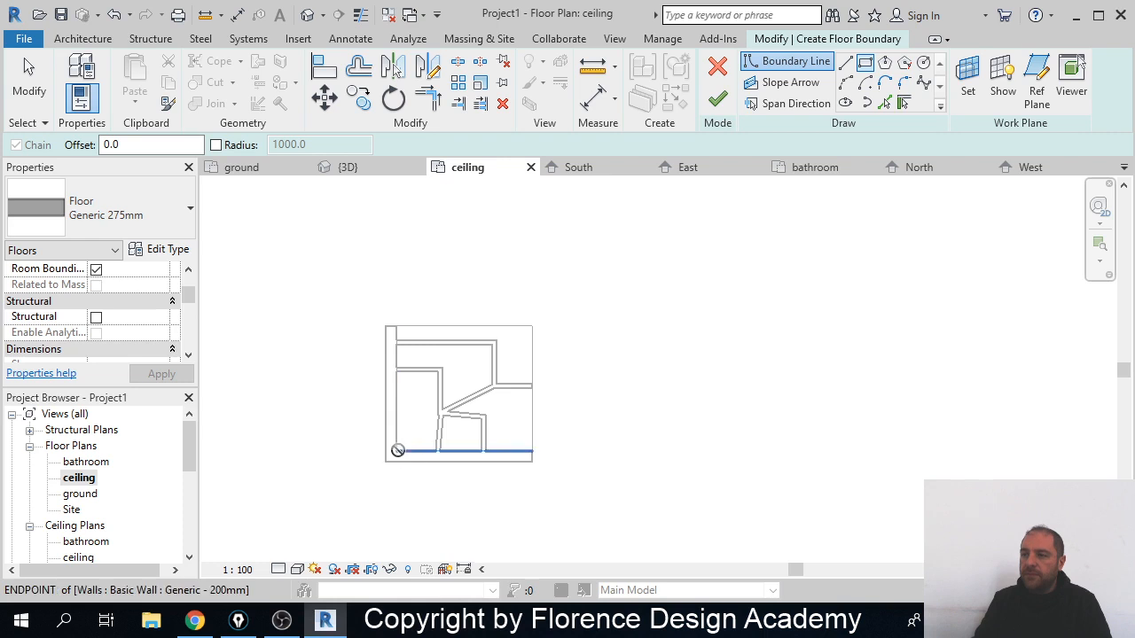
left_click(397, 450)
left_click(532, 326)
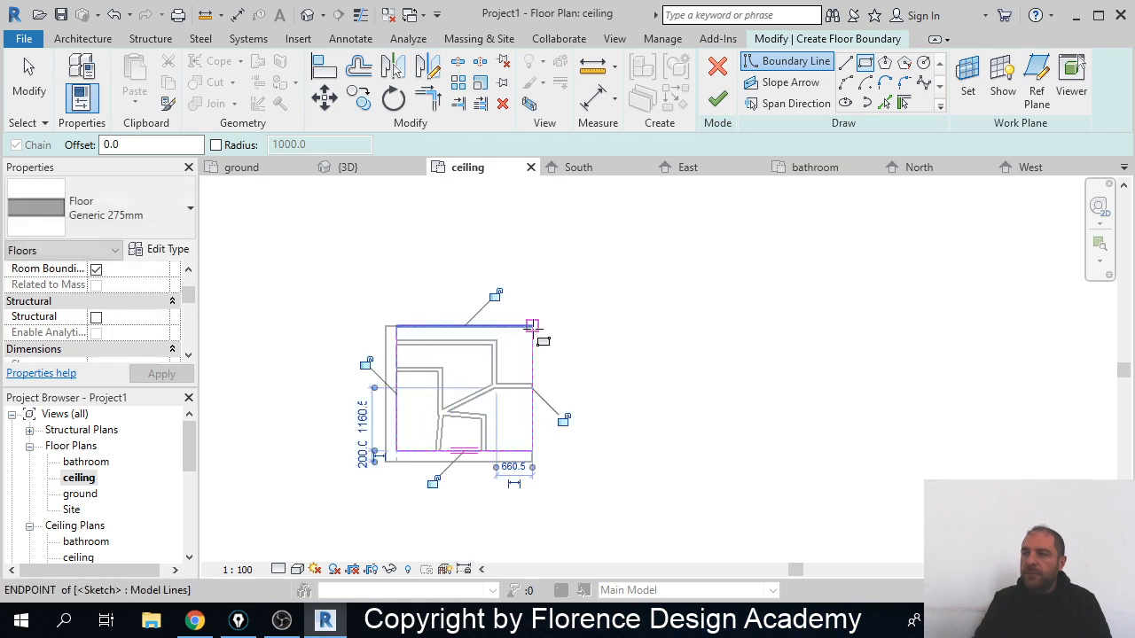
left_click(718, 99)
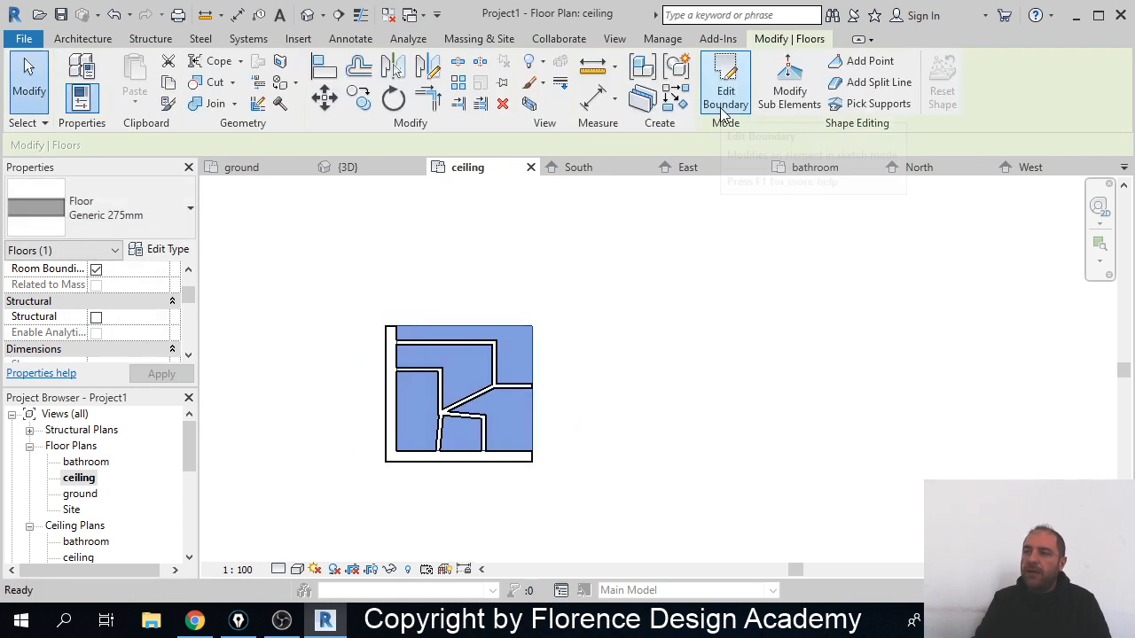
left_click(349, 170)
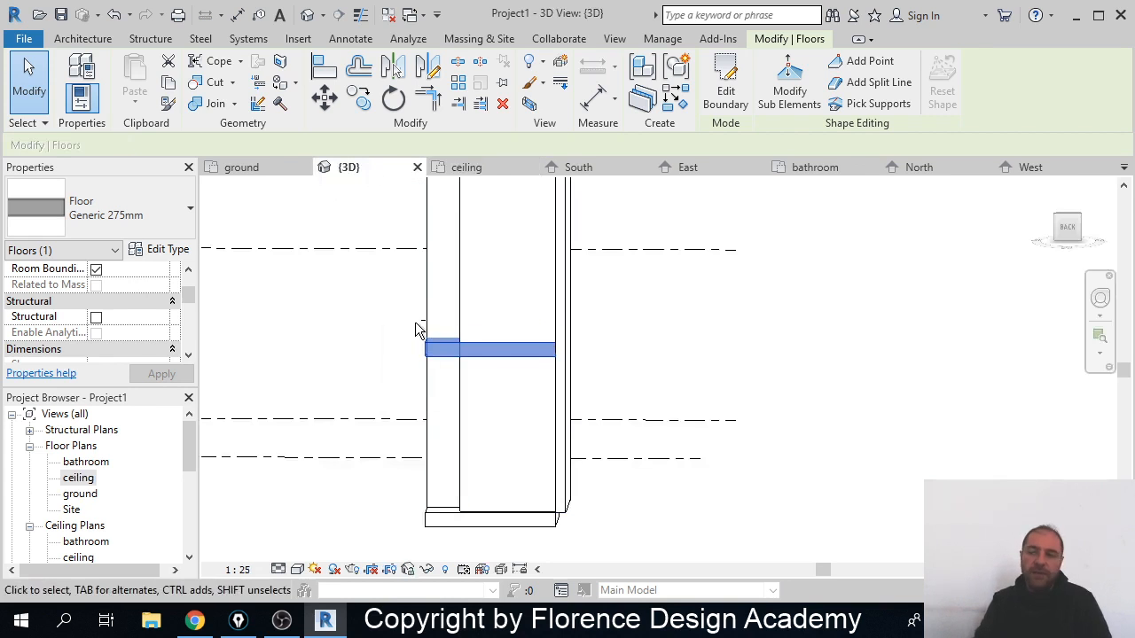
- Examine in 3D where the full-height interior partition passes through the ceiling-level floor slab, from several angles
middle_click_drag(420, 330, 621, 423, "shift")
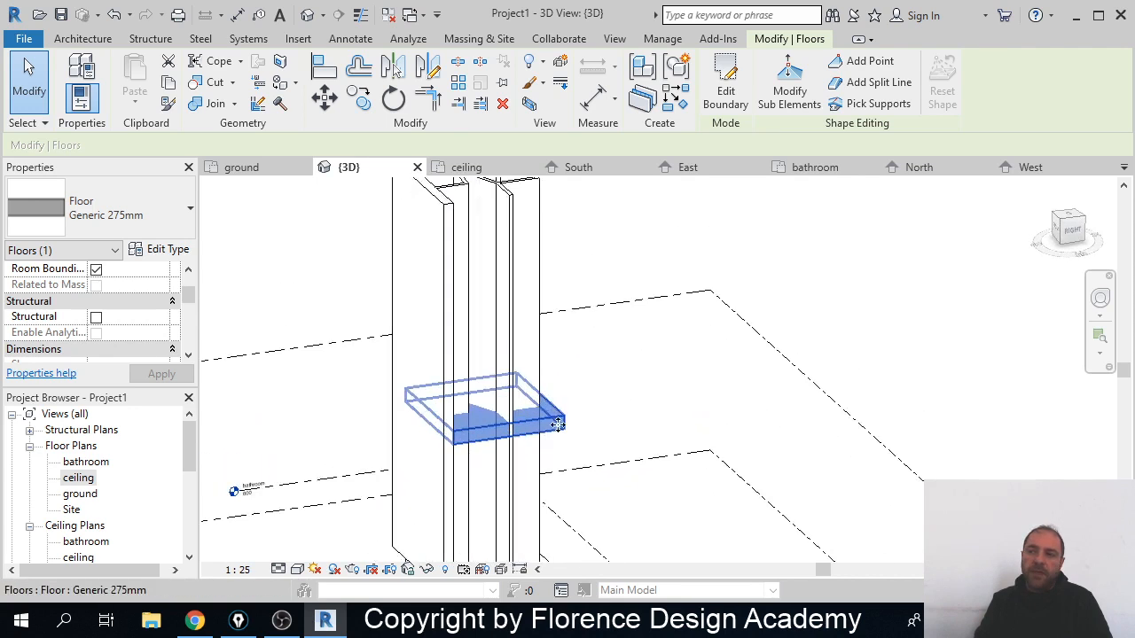
scroll(590, 411, "up", 2)
left_click(599, 396)
middle_click_drag(542, 441, 433, 346, "shift")
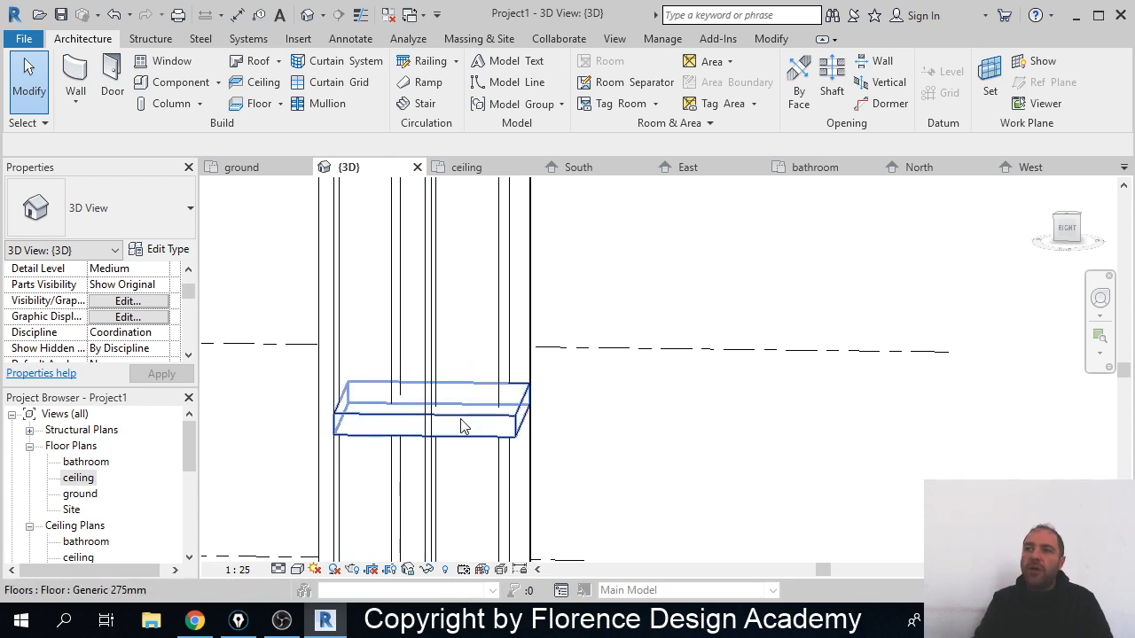
middle_click_drag(461, 425, 443, 476, "shift")
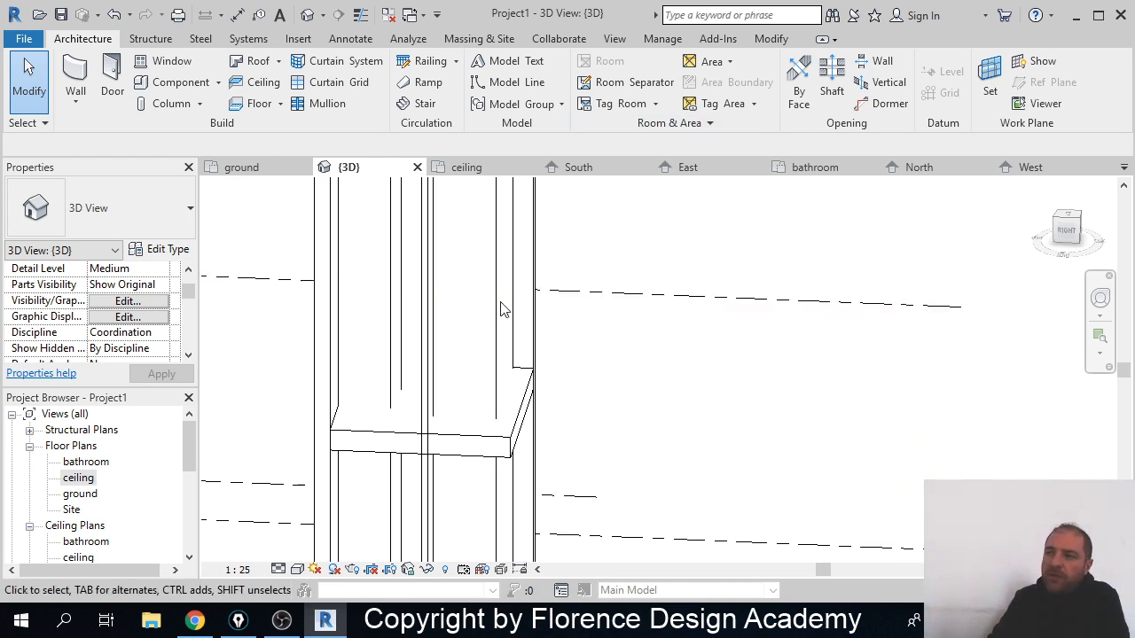
left_click(427, 426)
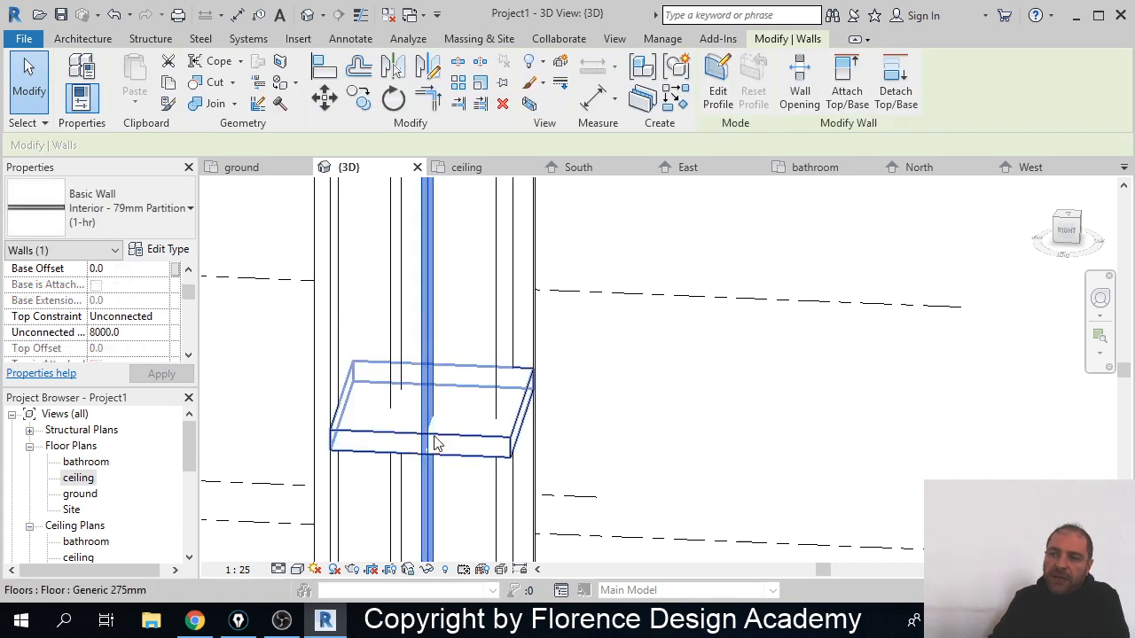
middle_click_drag(451, 455, 445, 377)
scroll(445, 377, "up", 2)
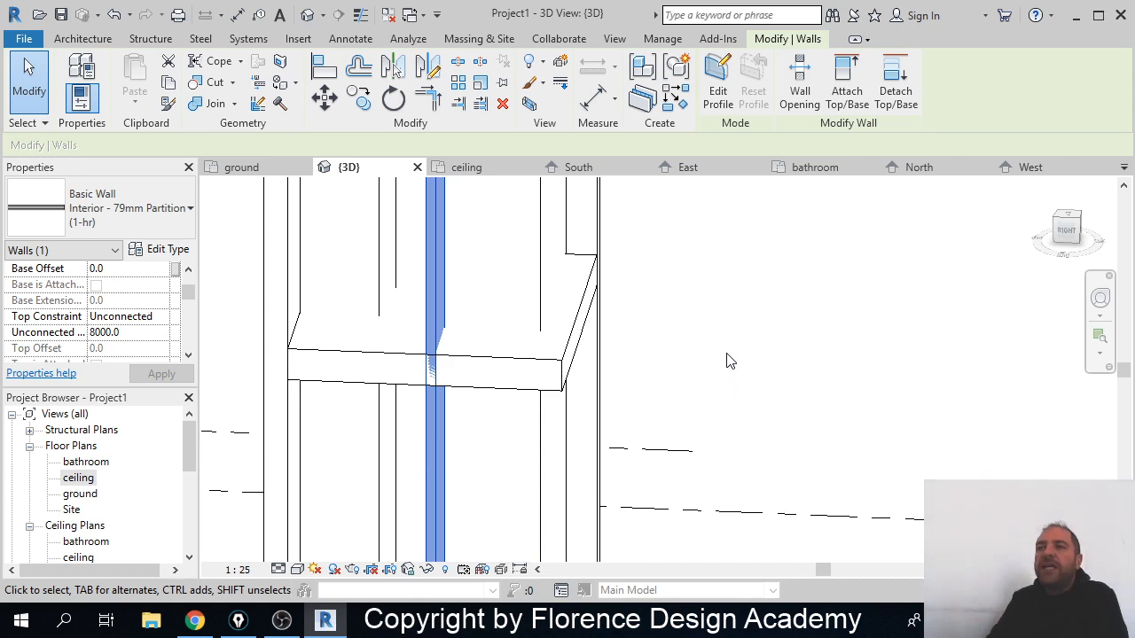
scroll(736, 342, "down", 5)
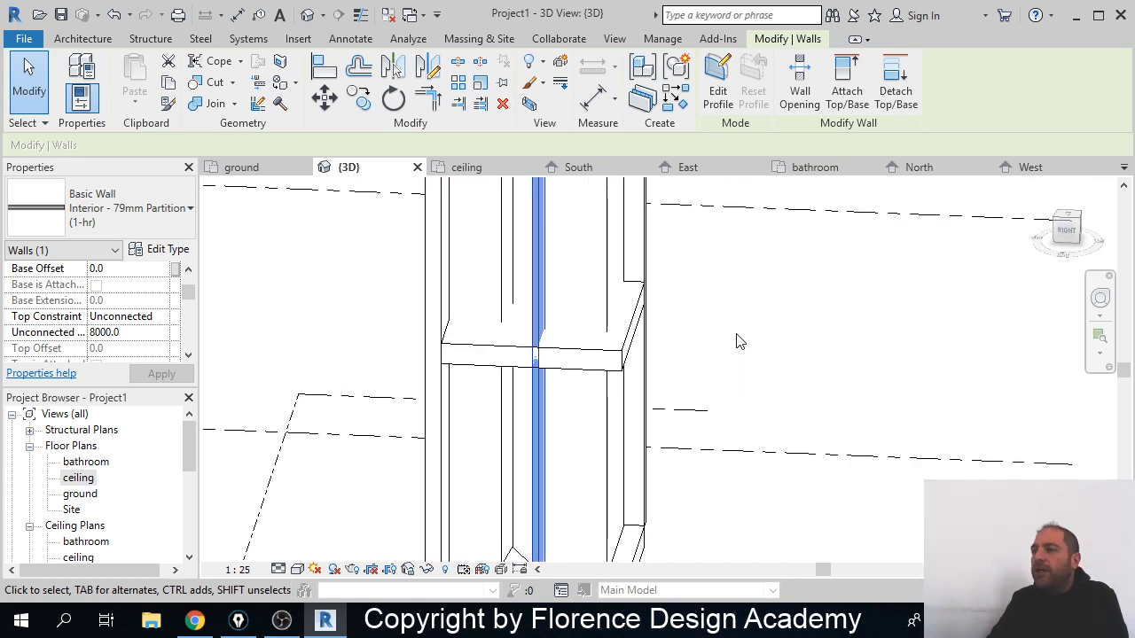
key("Escape")
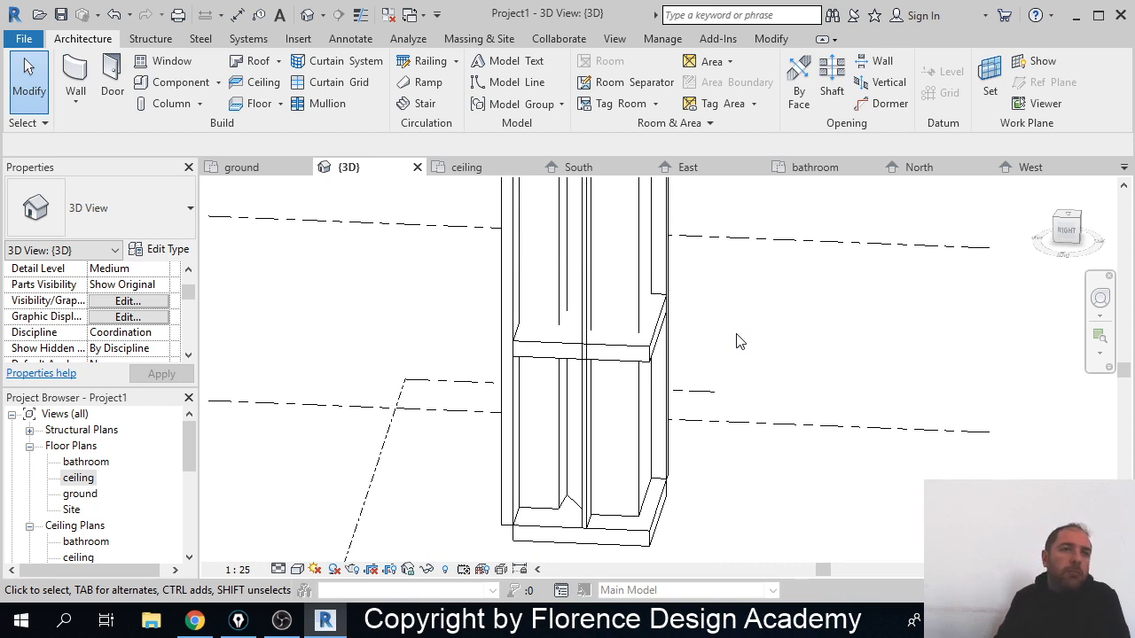
- Close Revit without saving the changes to Project1
left_click(1121, 16)
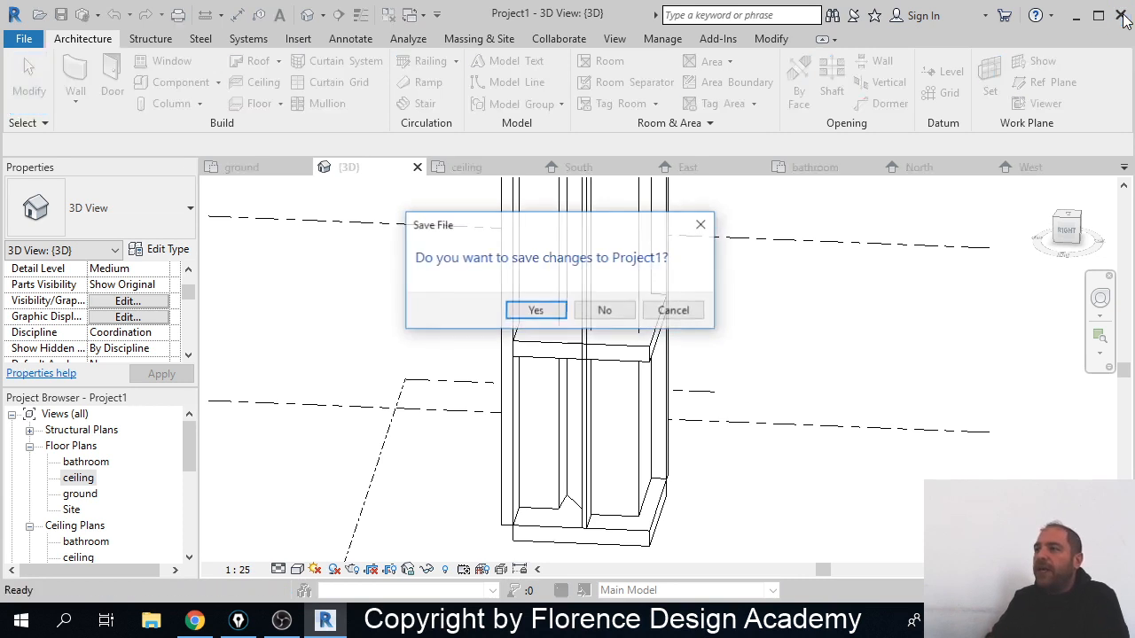
left_click(617, 318)
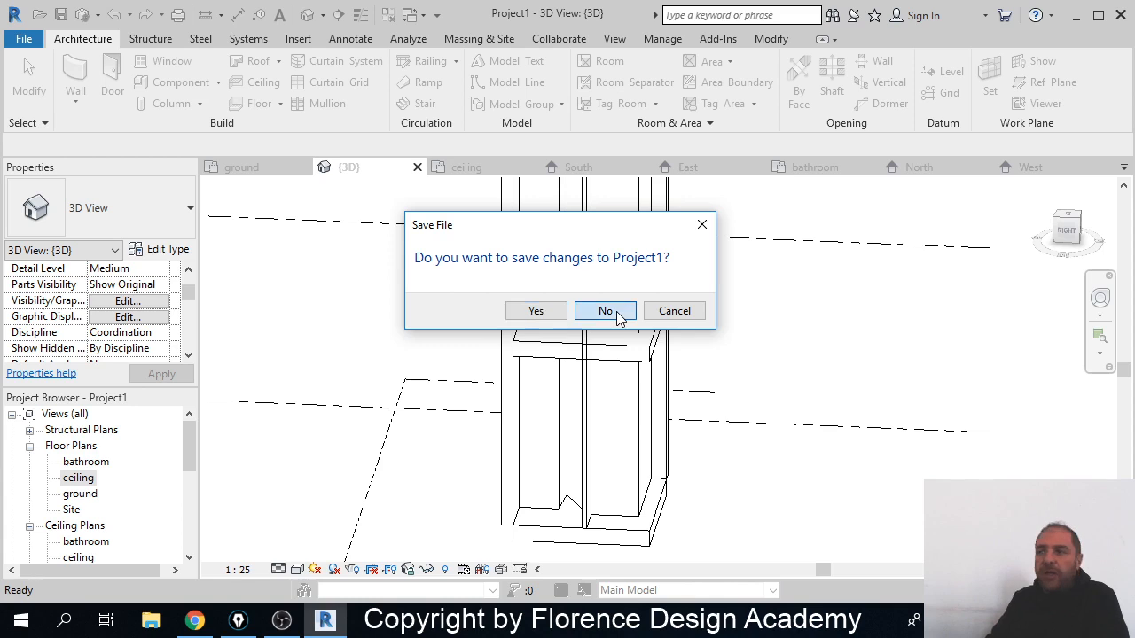